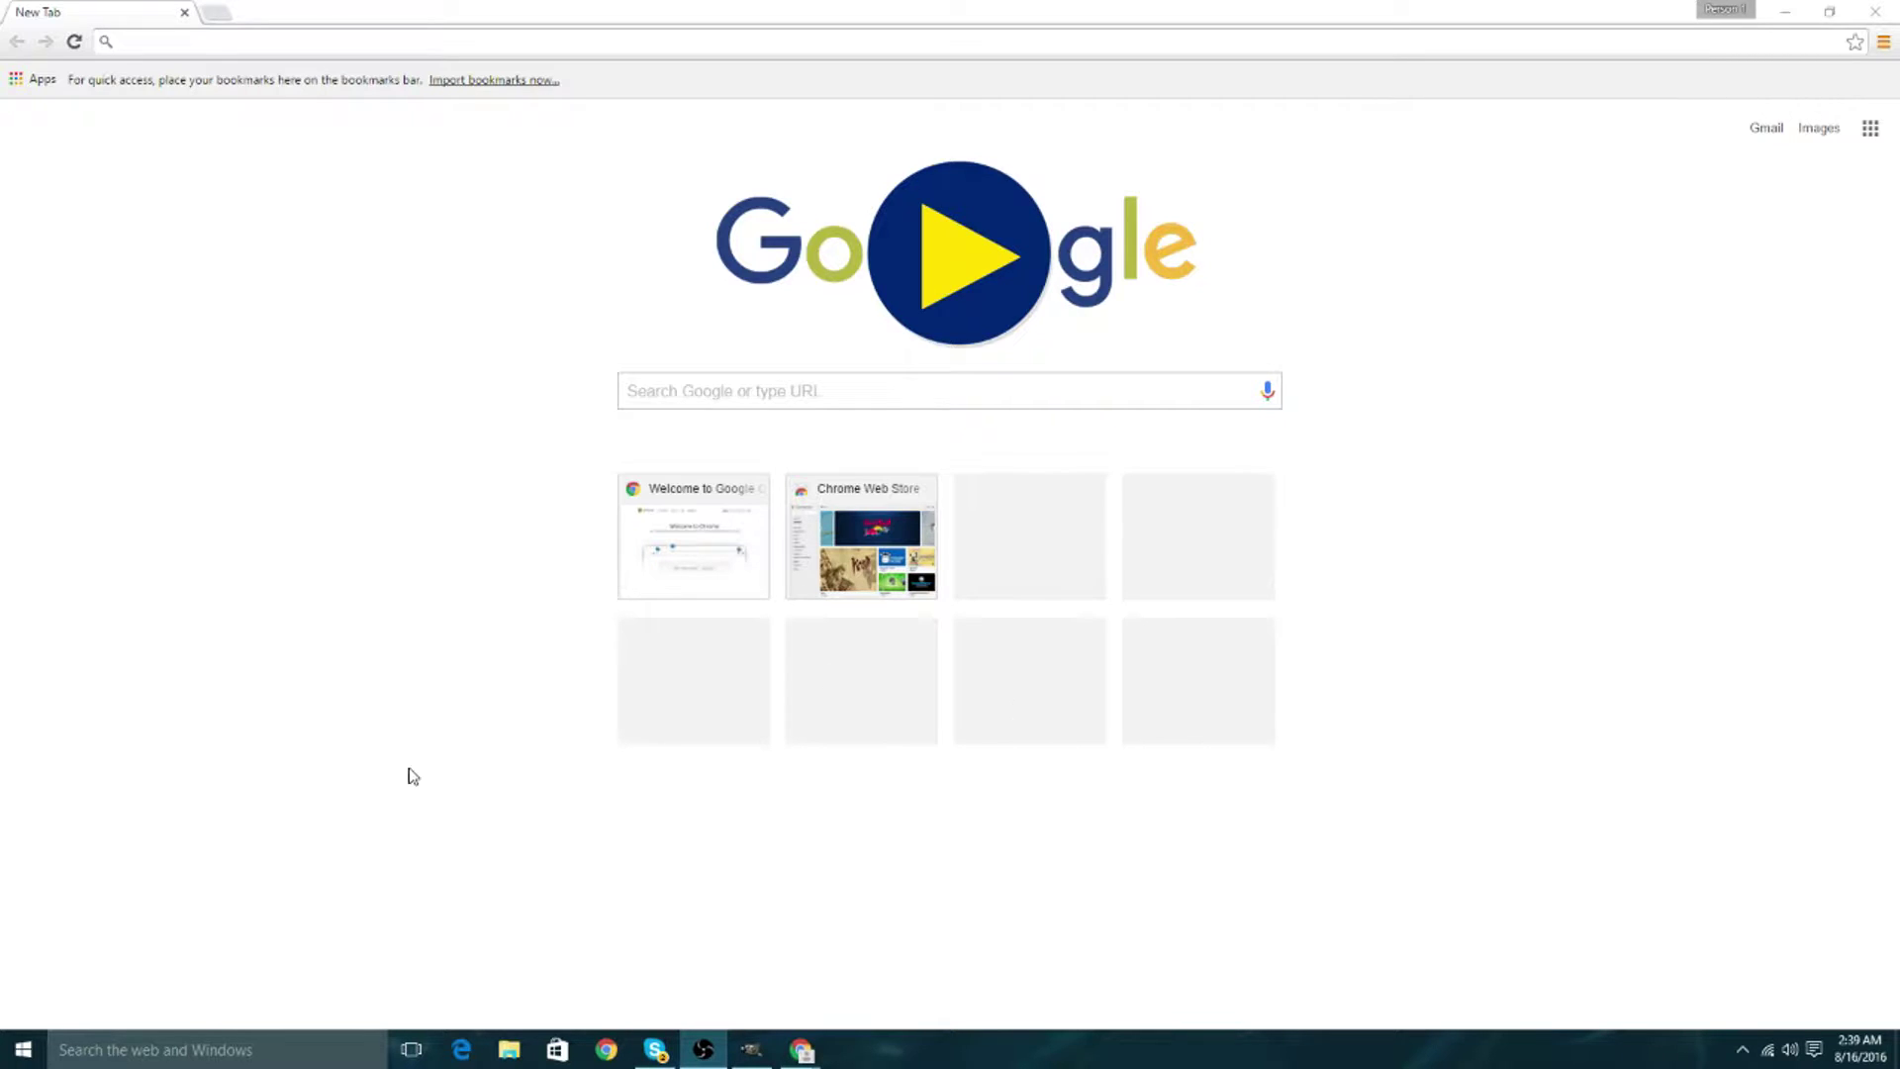
Search Google for 'Gimp' and open the official gimp.org Downloads page offering version 2.8.18.
click(223, 59)
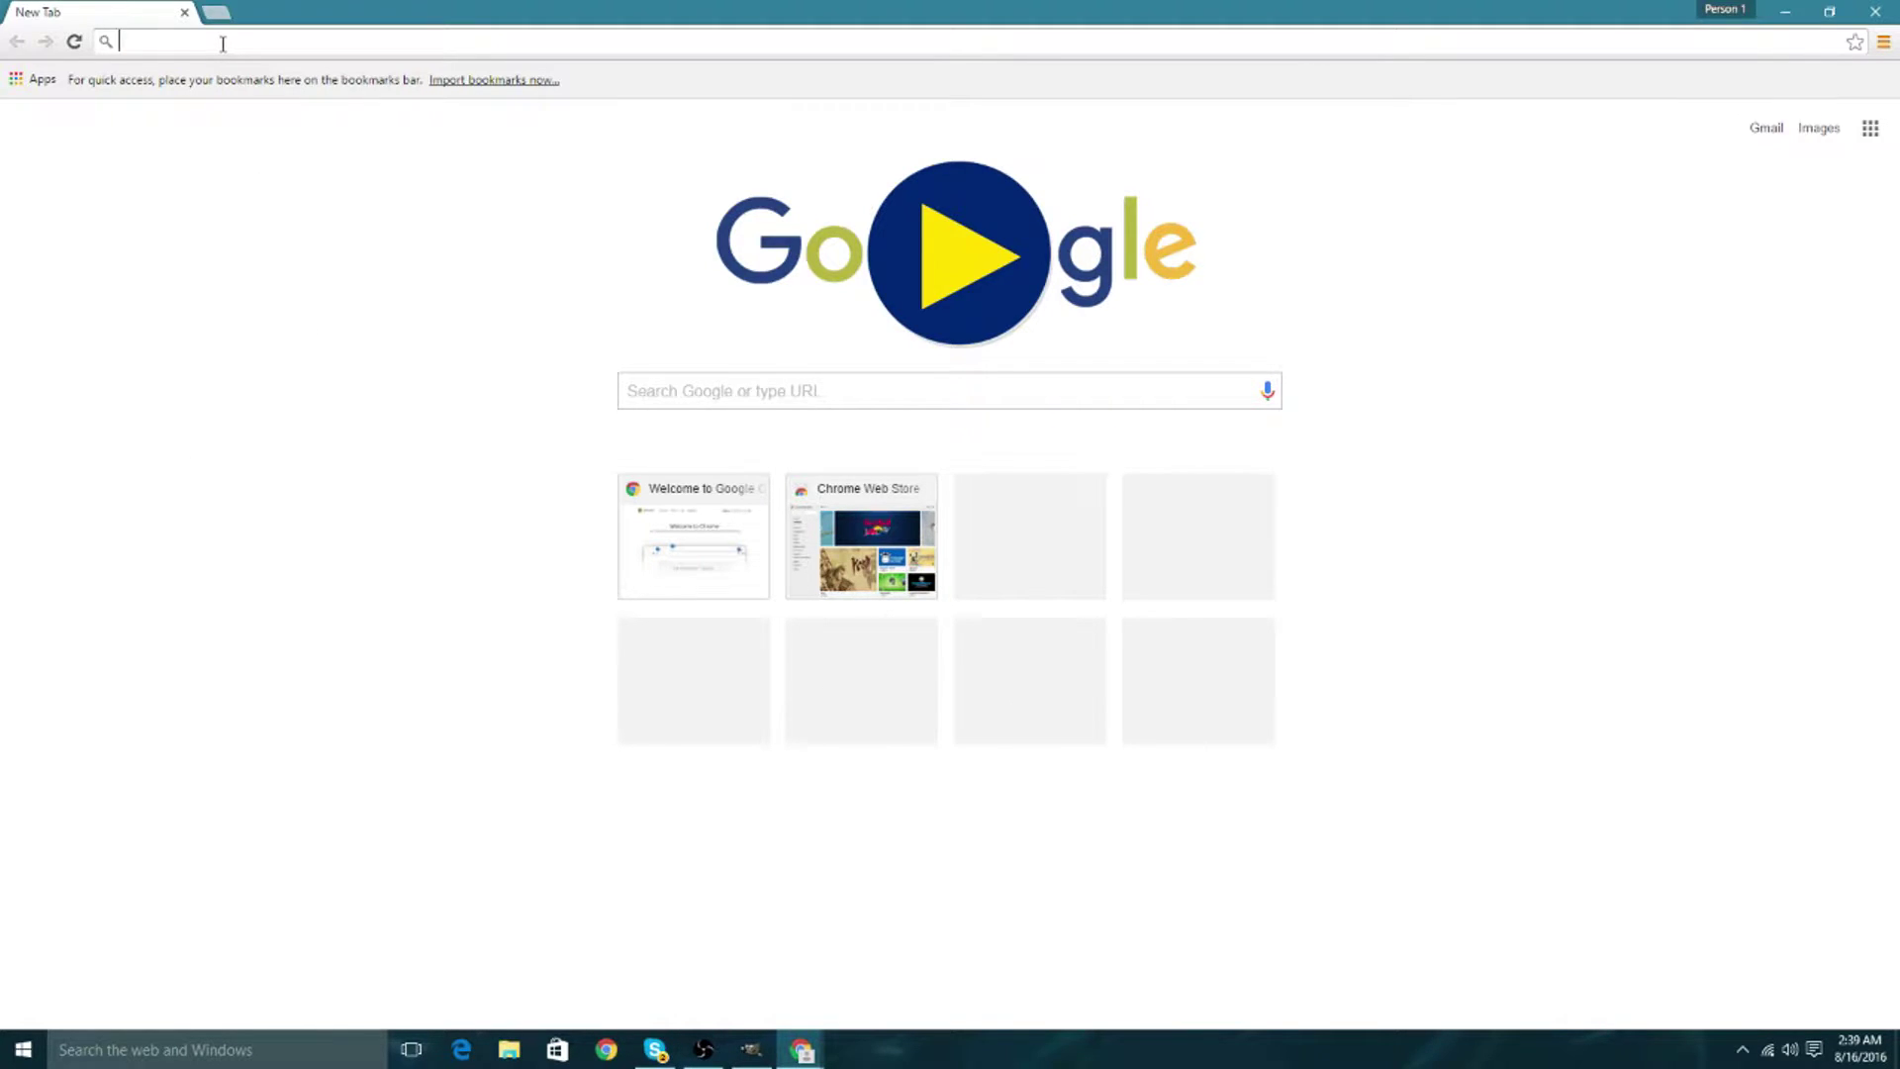
text(Gimp)
key(Return)
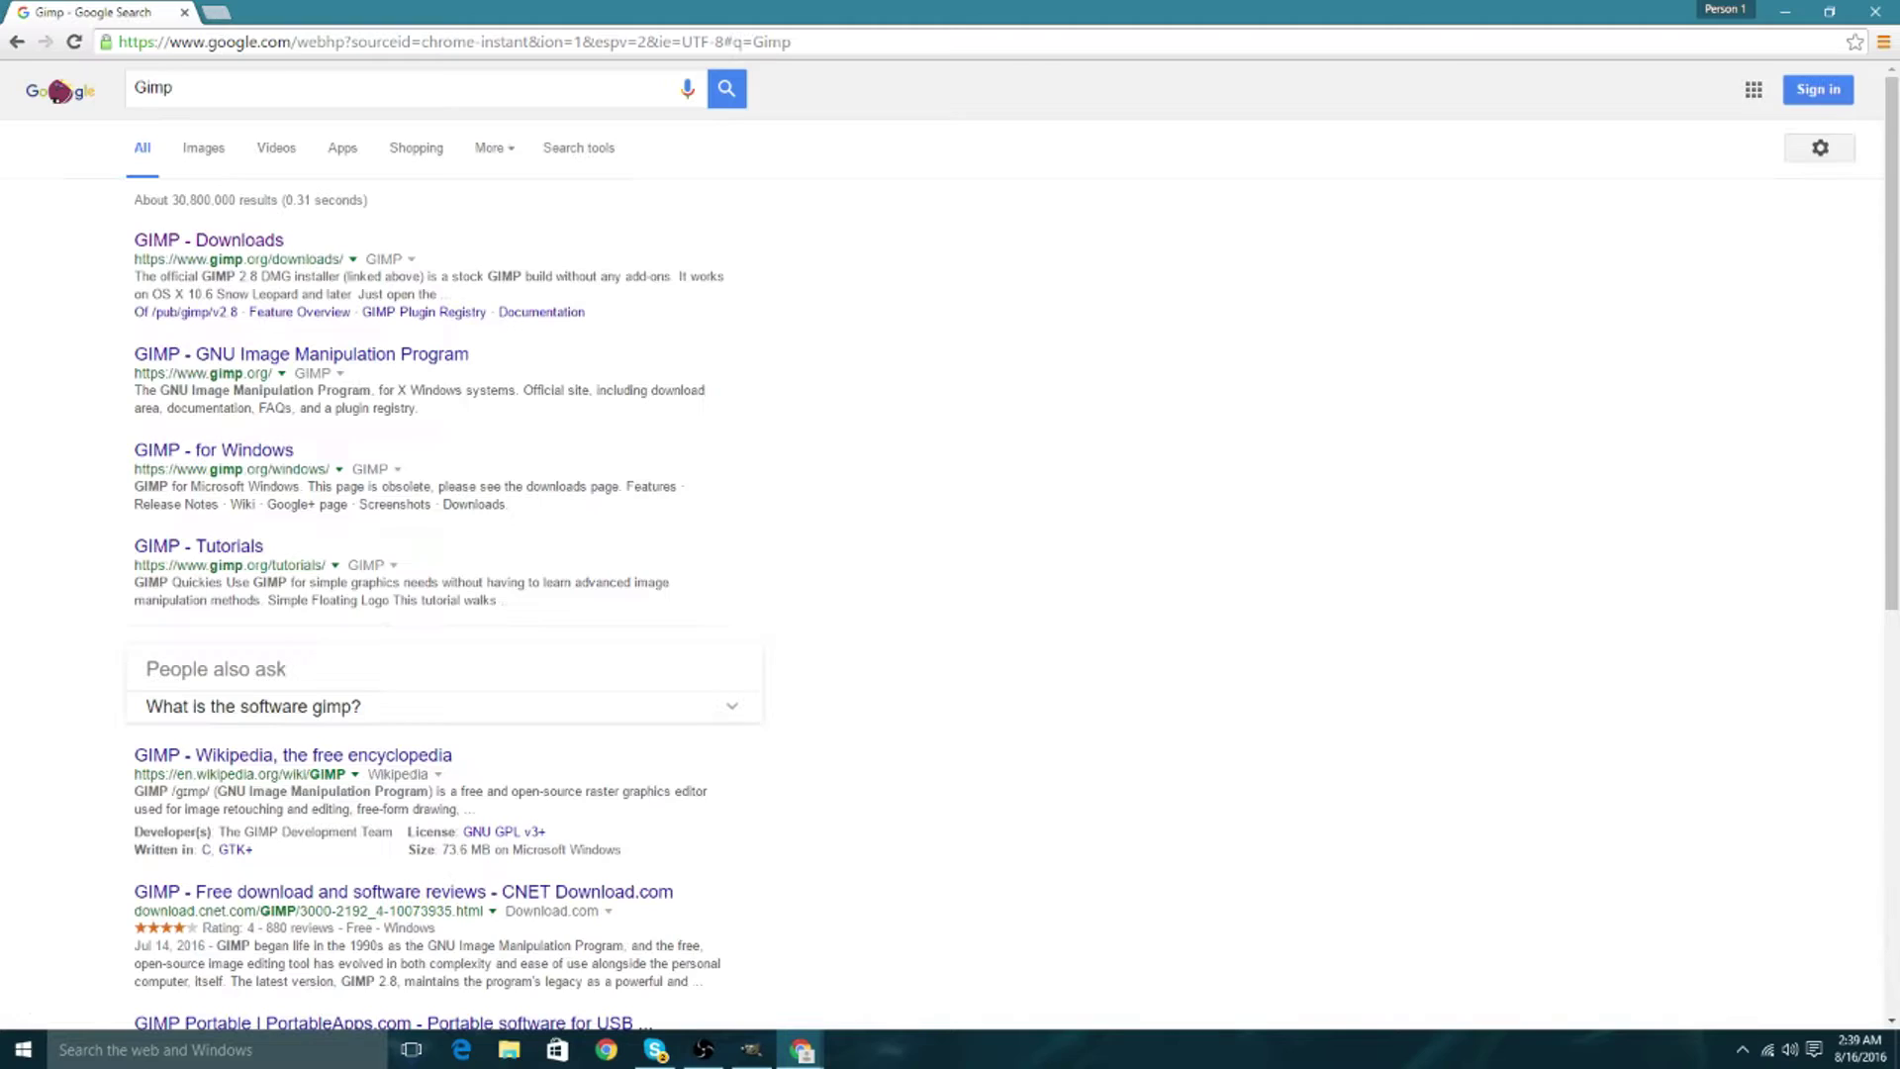
click(224, 233)
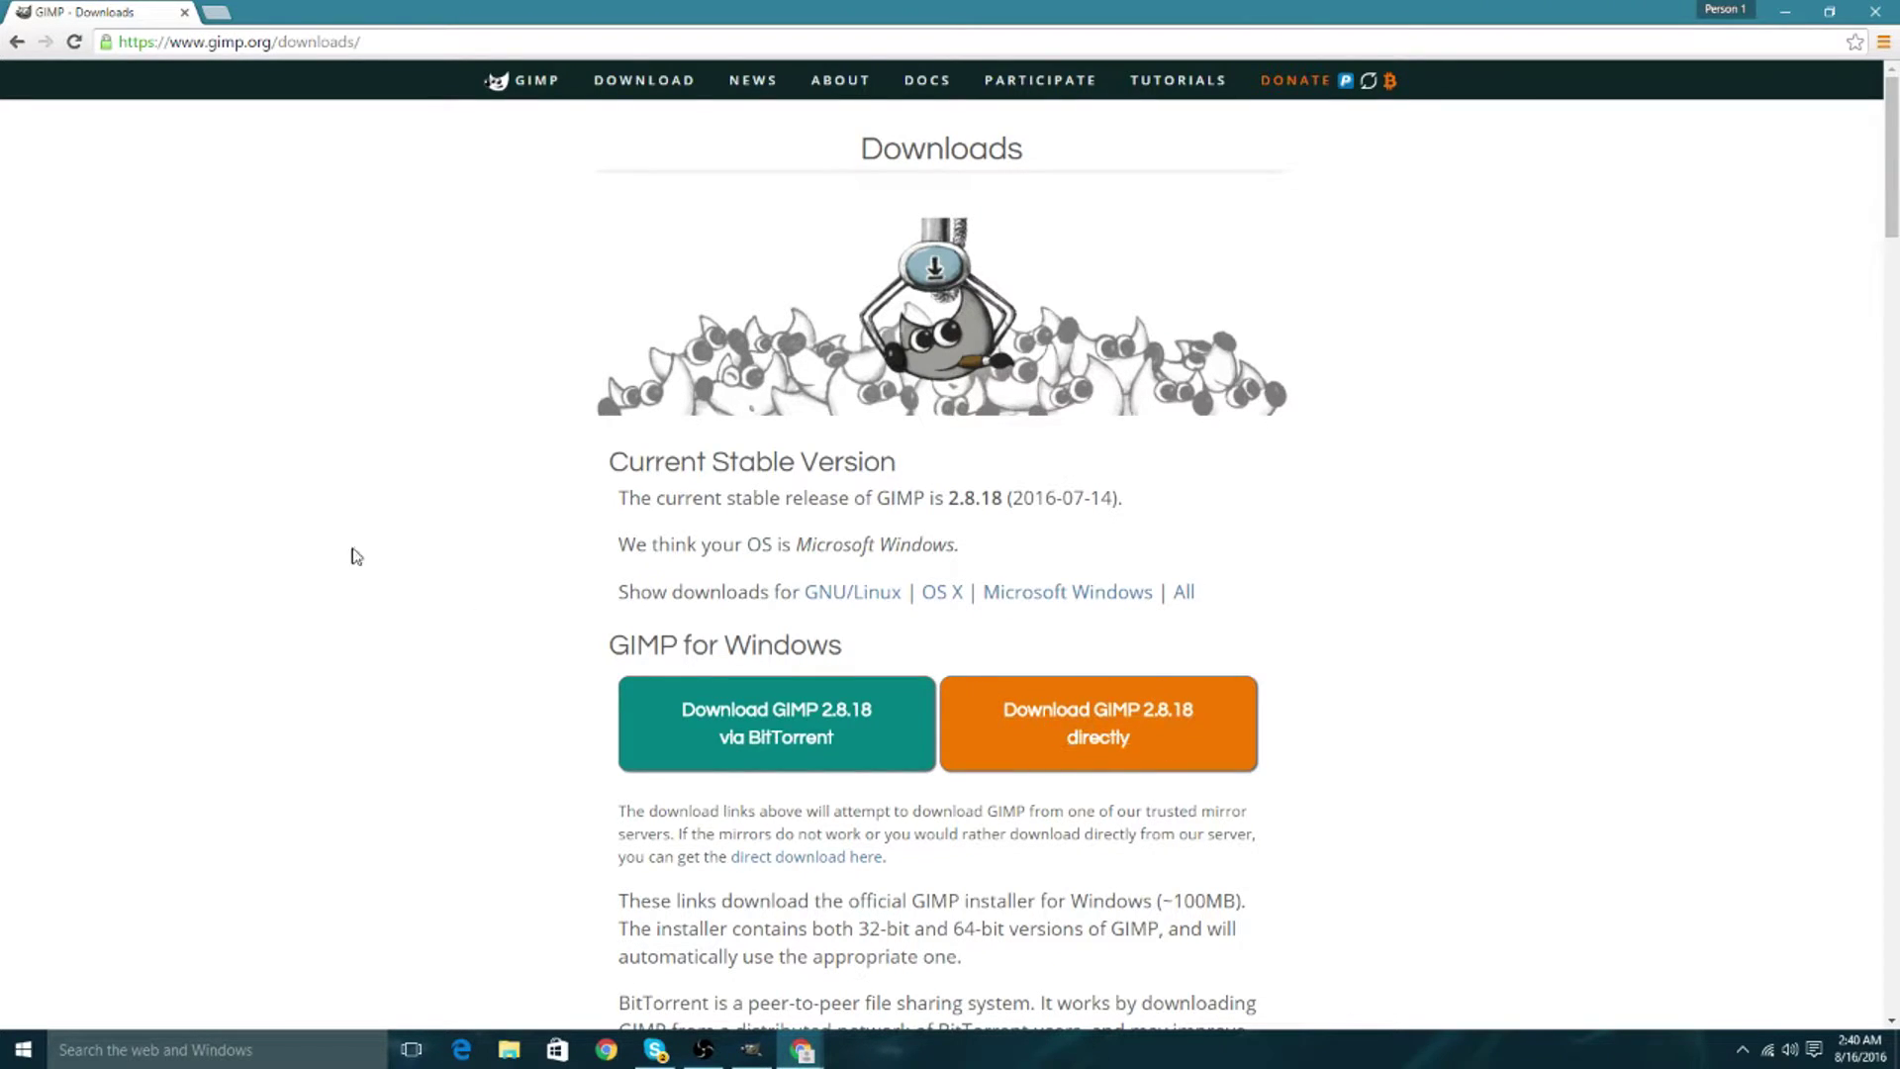
right_click(13, 49)
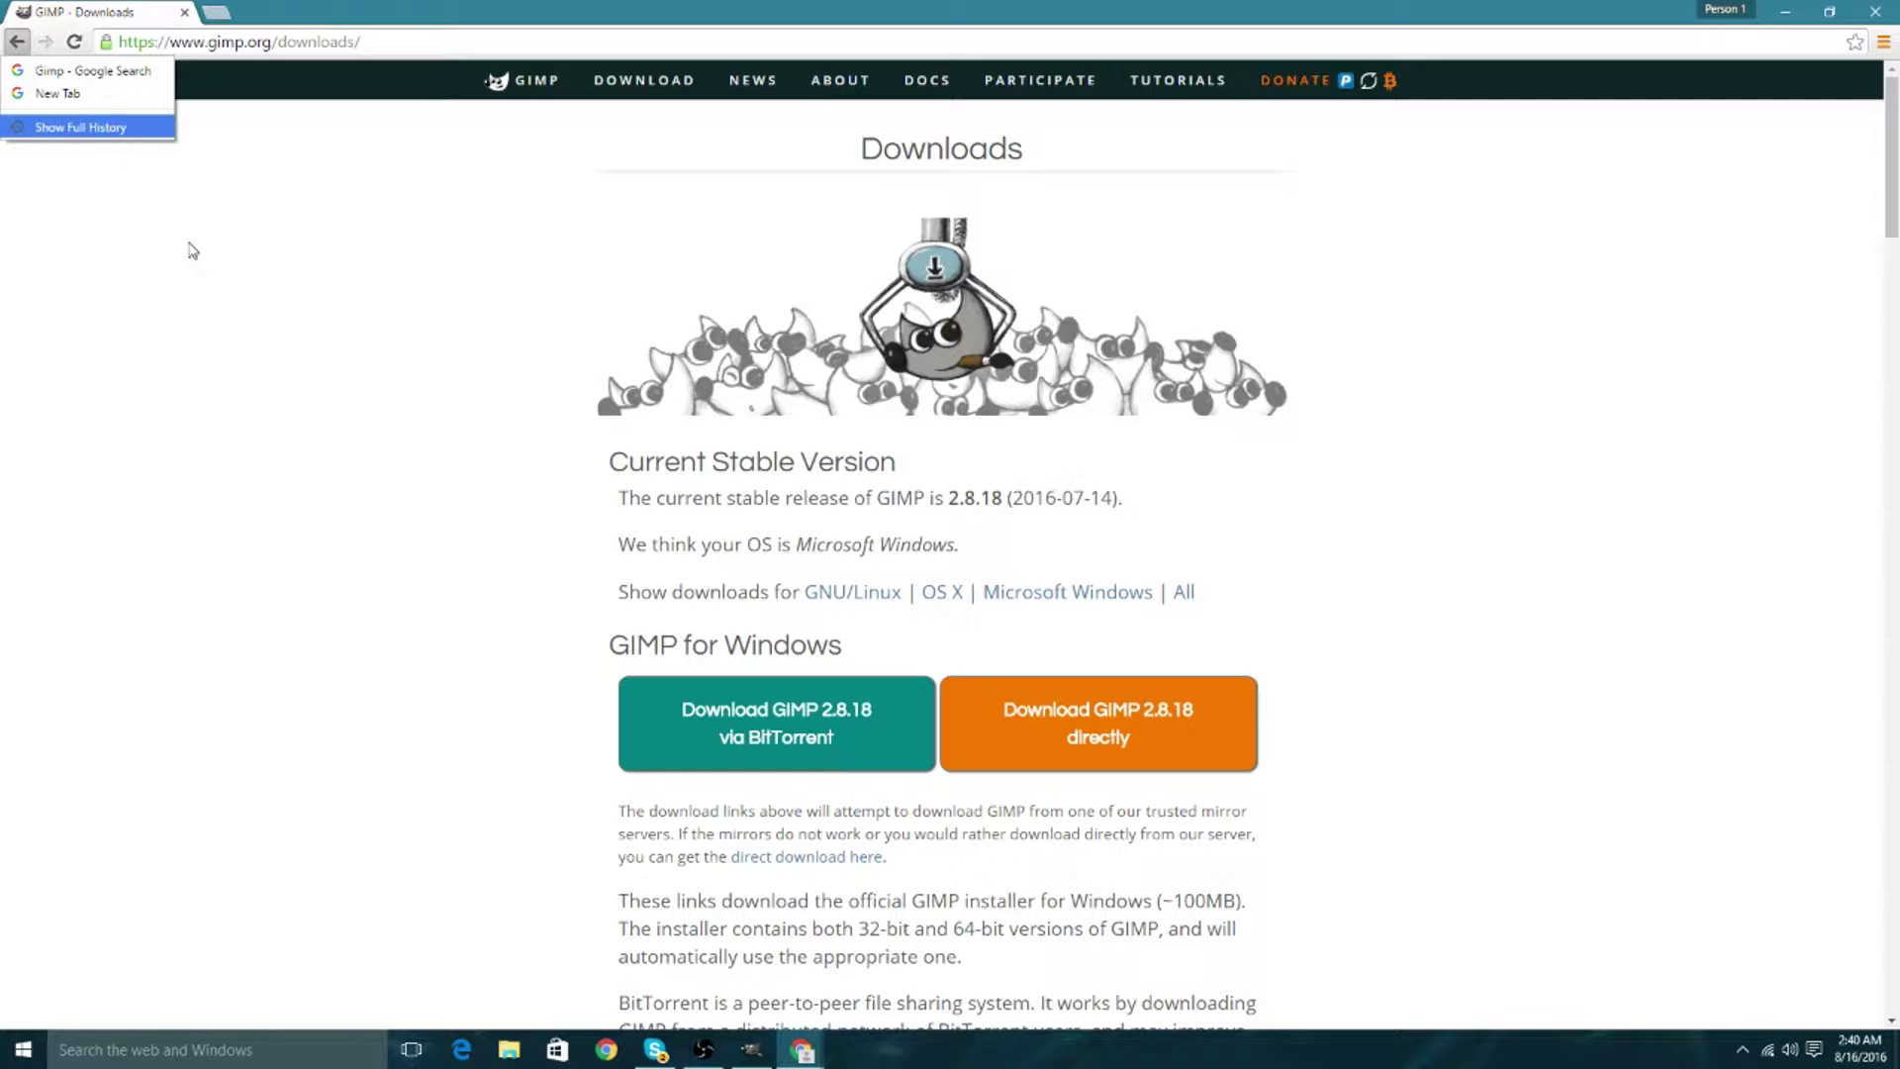
click(160, 307)
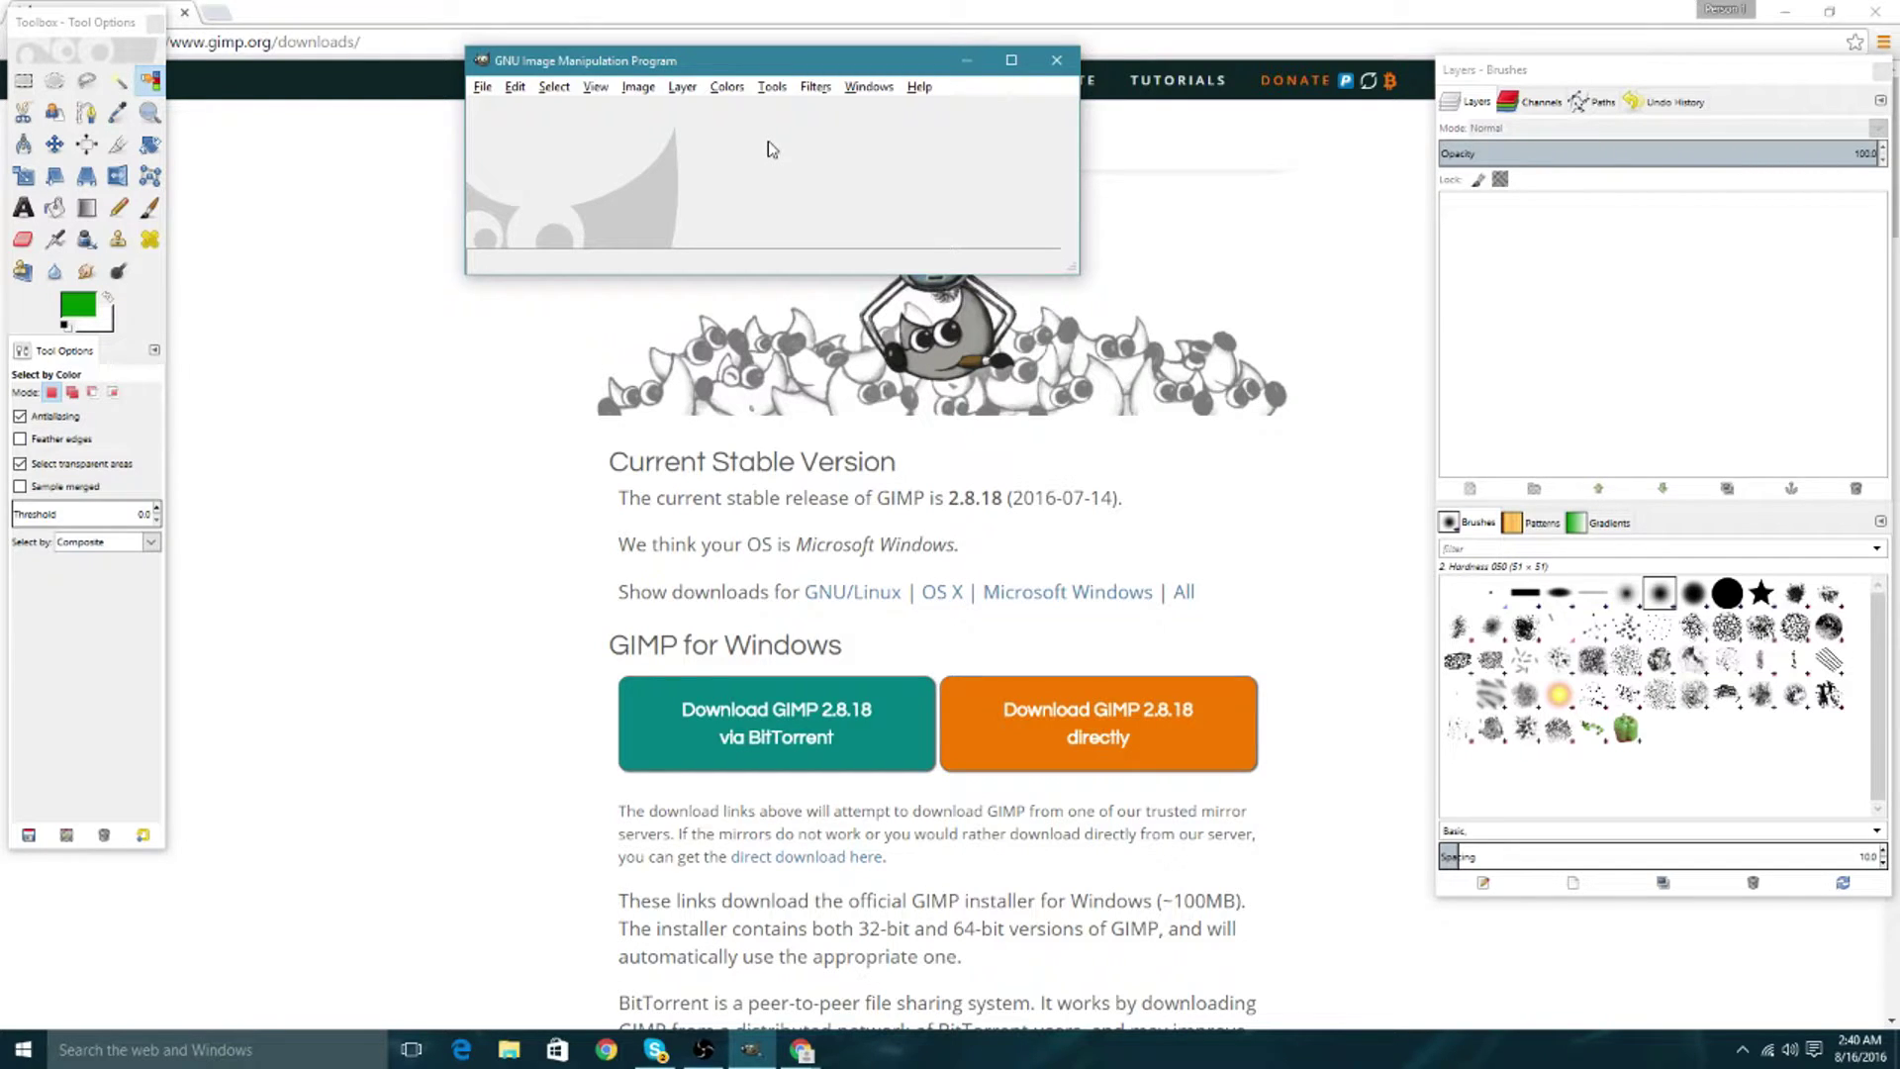
Search 'gfx graal era' in a new tab and go to the Gunner gfx Male Heads page.
key(alt+Tab)
click(213, 13)
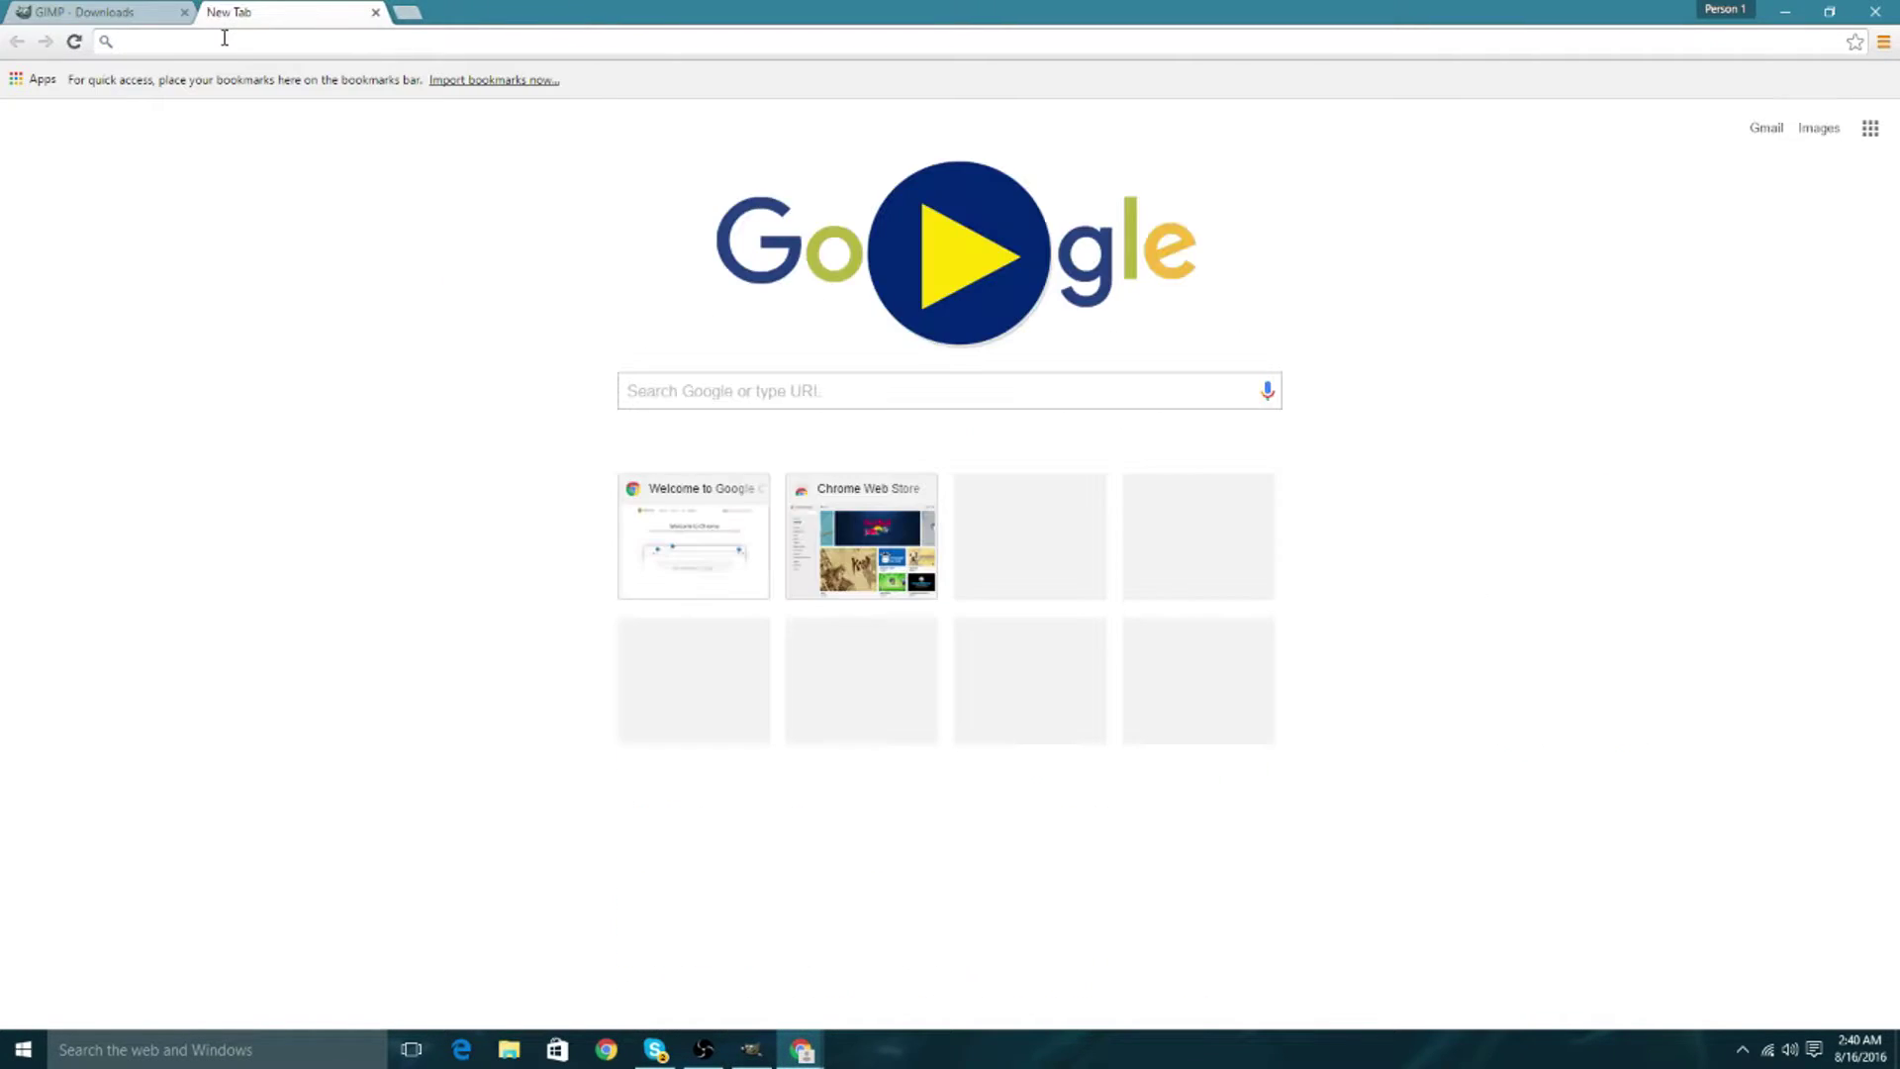
text(gfx graal era)
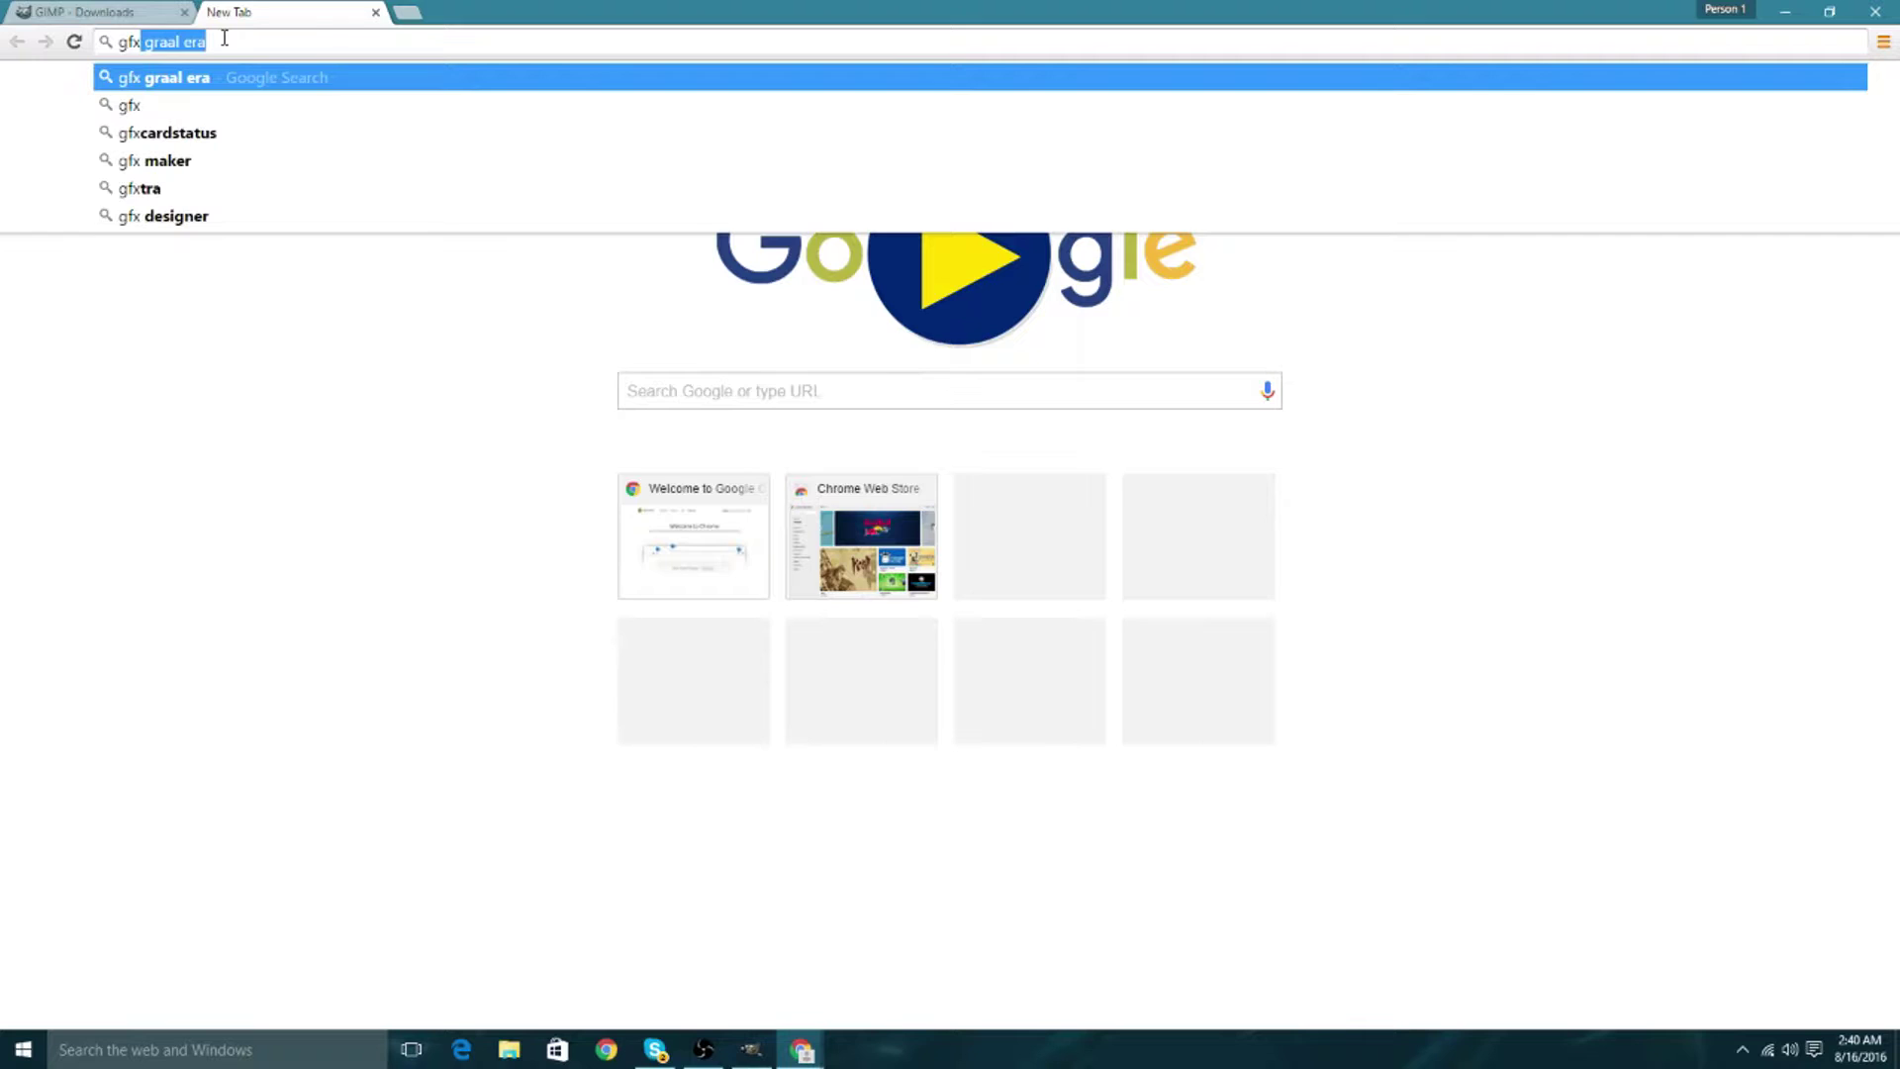
key(Return)
scroll(265, 676, down, 1)
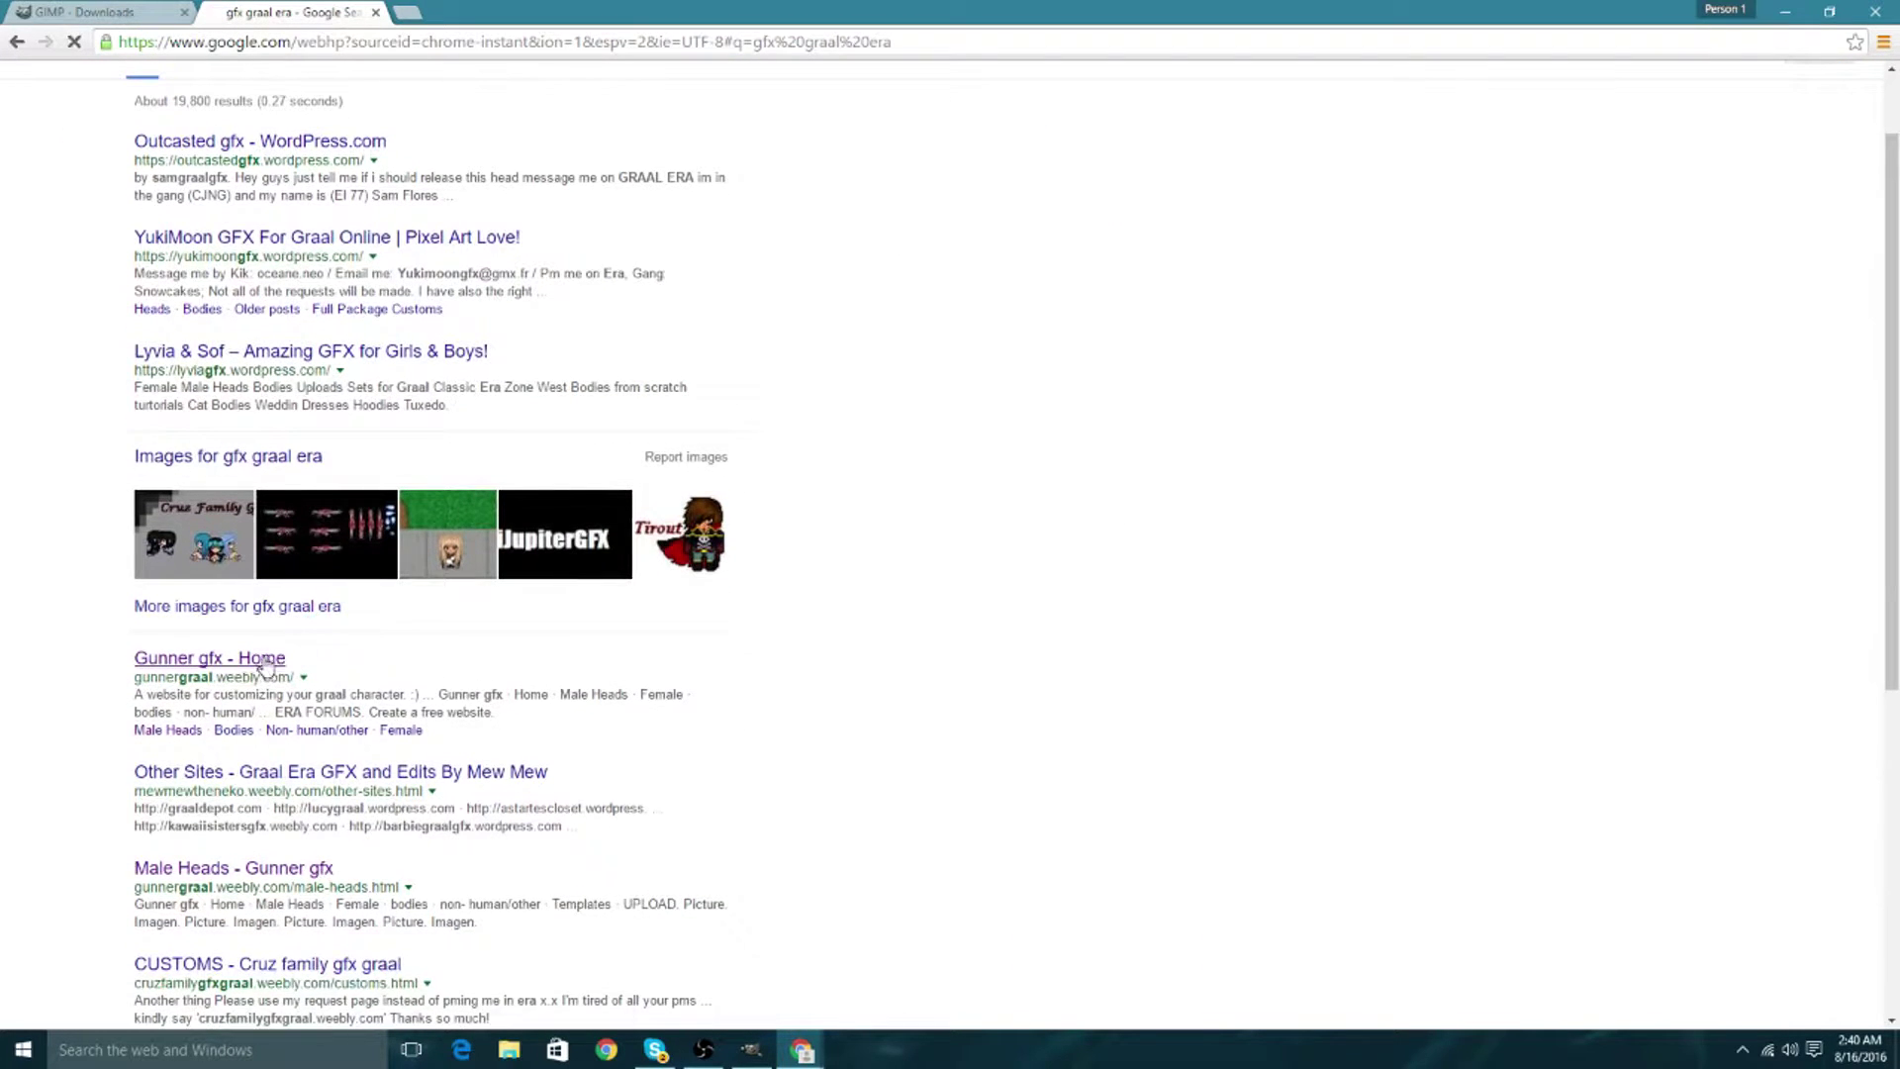
click(265, 669)
click(1062, 127)
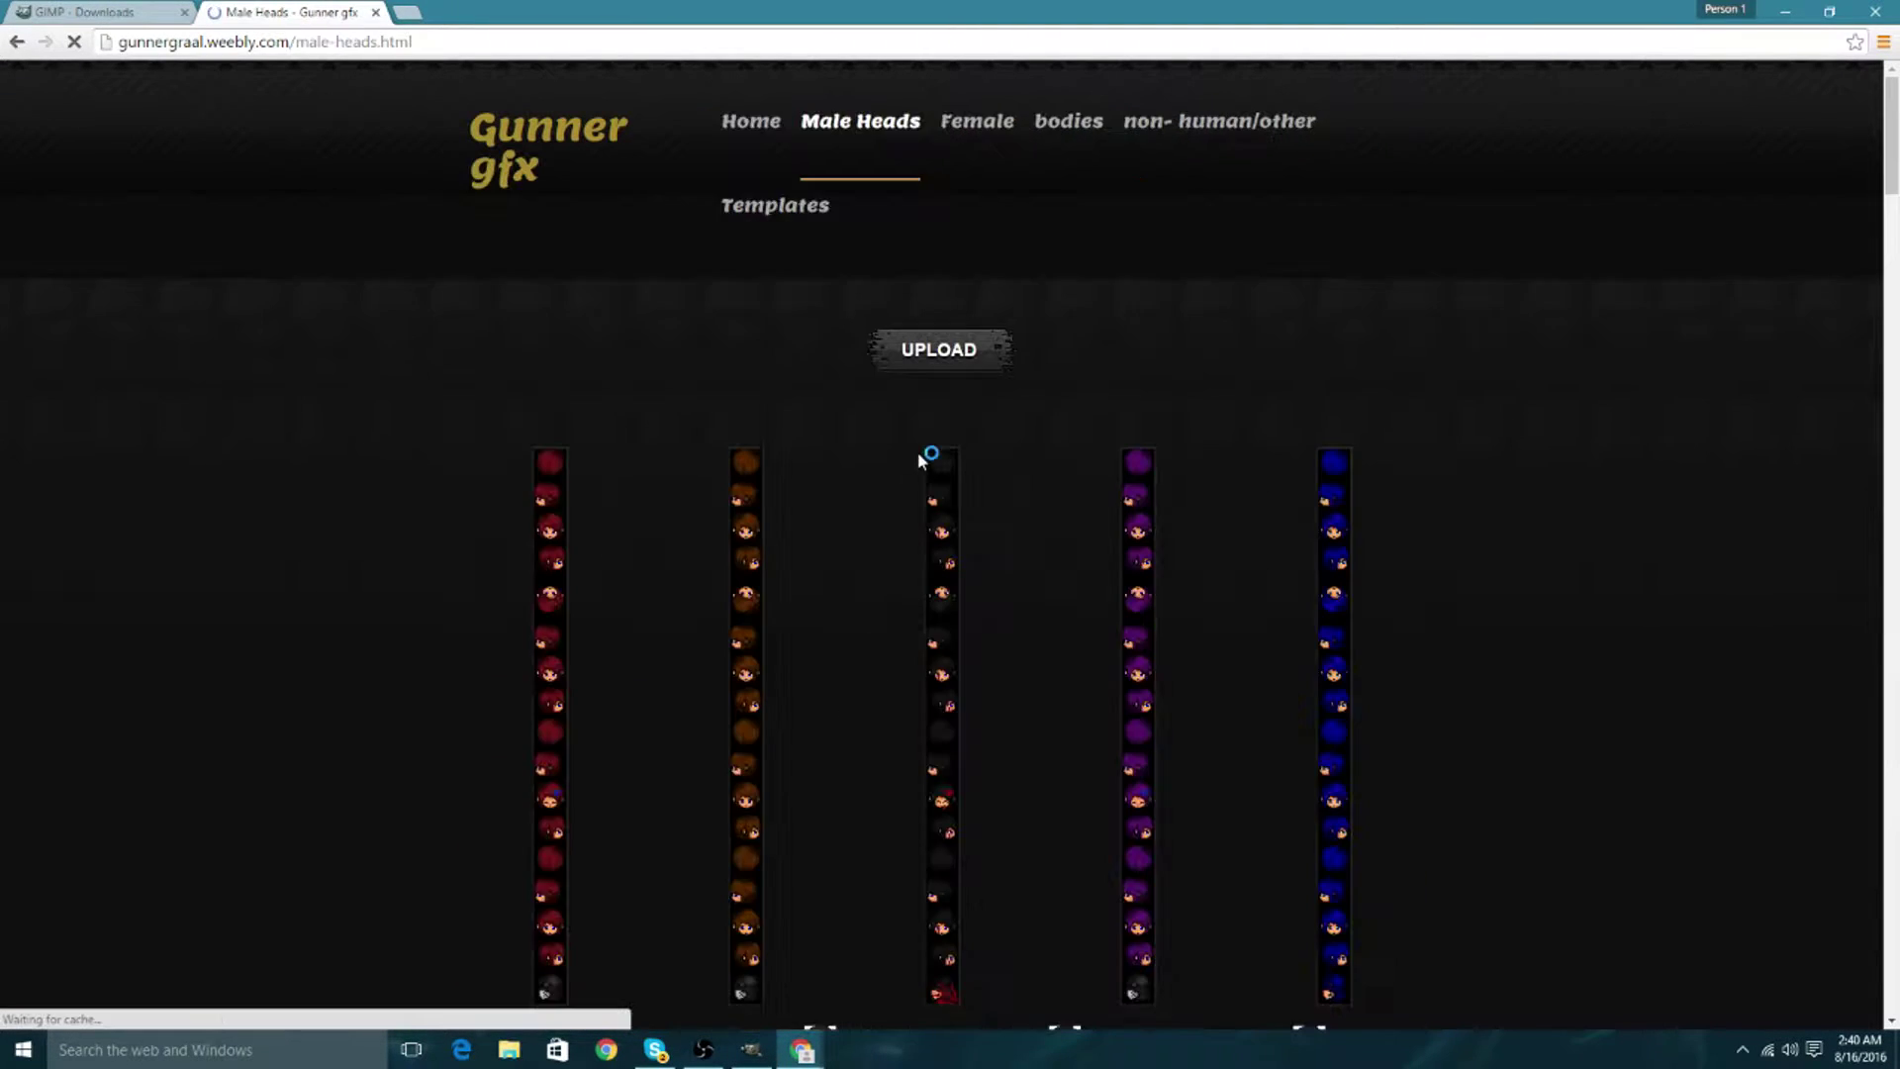
scroll(657, 488, down, 5)
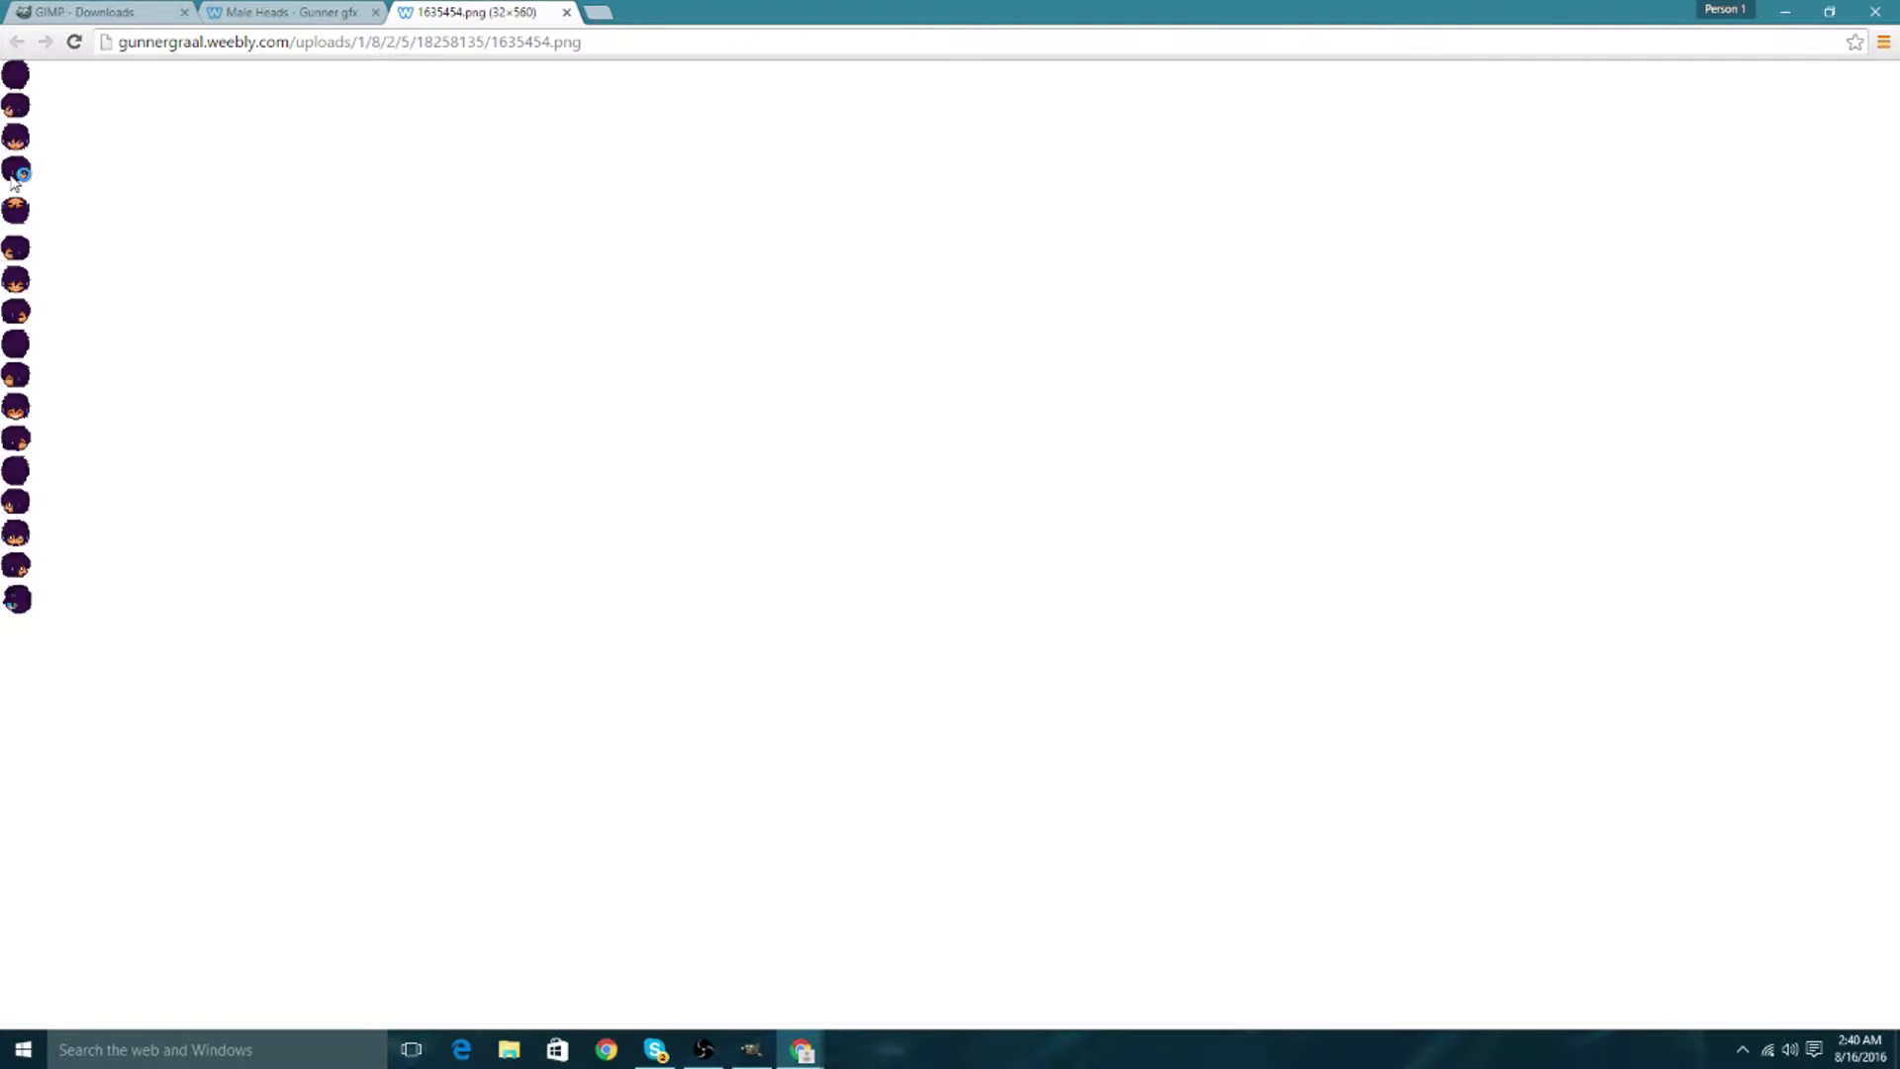
Save the purple head strip image (32×560) to the desktop as greeeeeeeen.png.
right_click(14, 177)
click(264, 12)
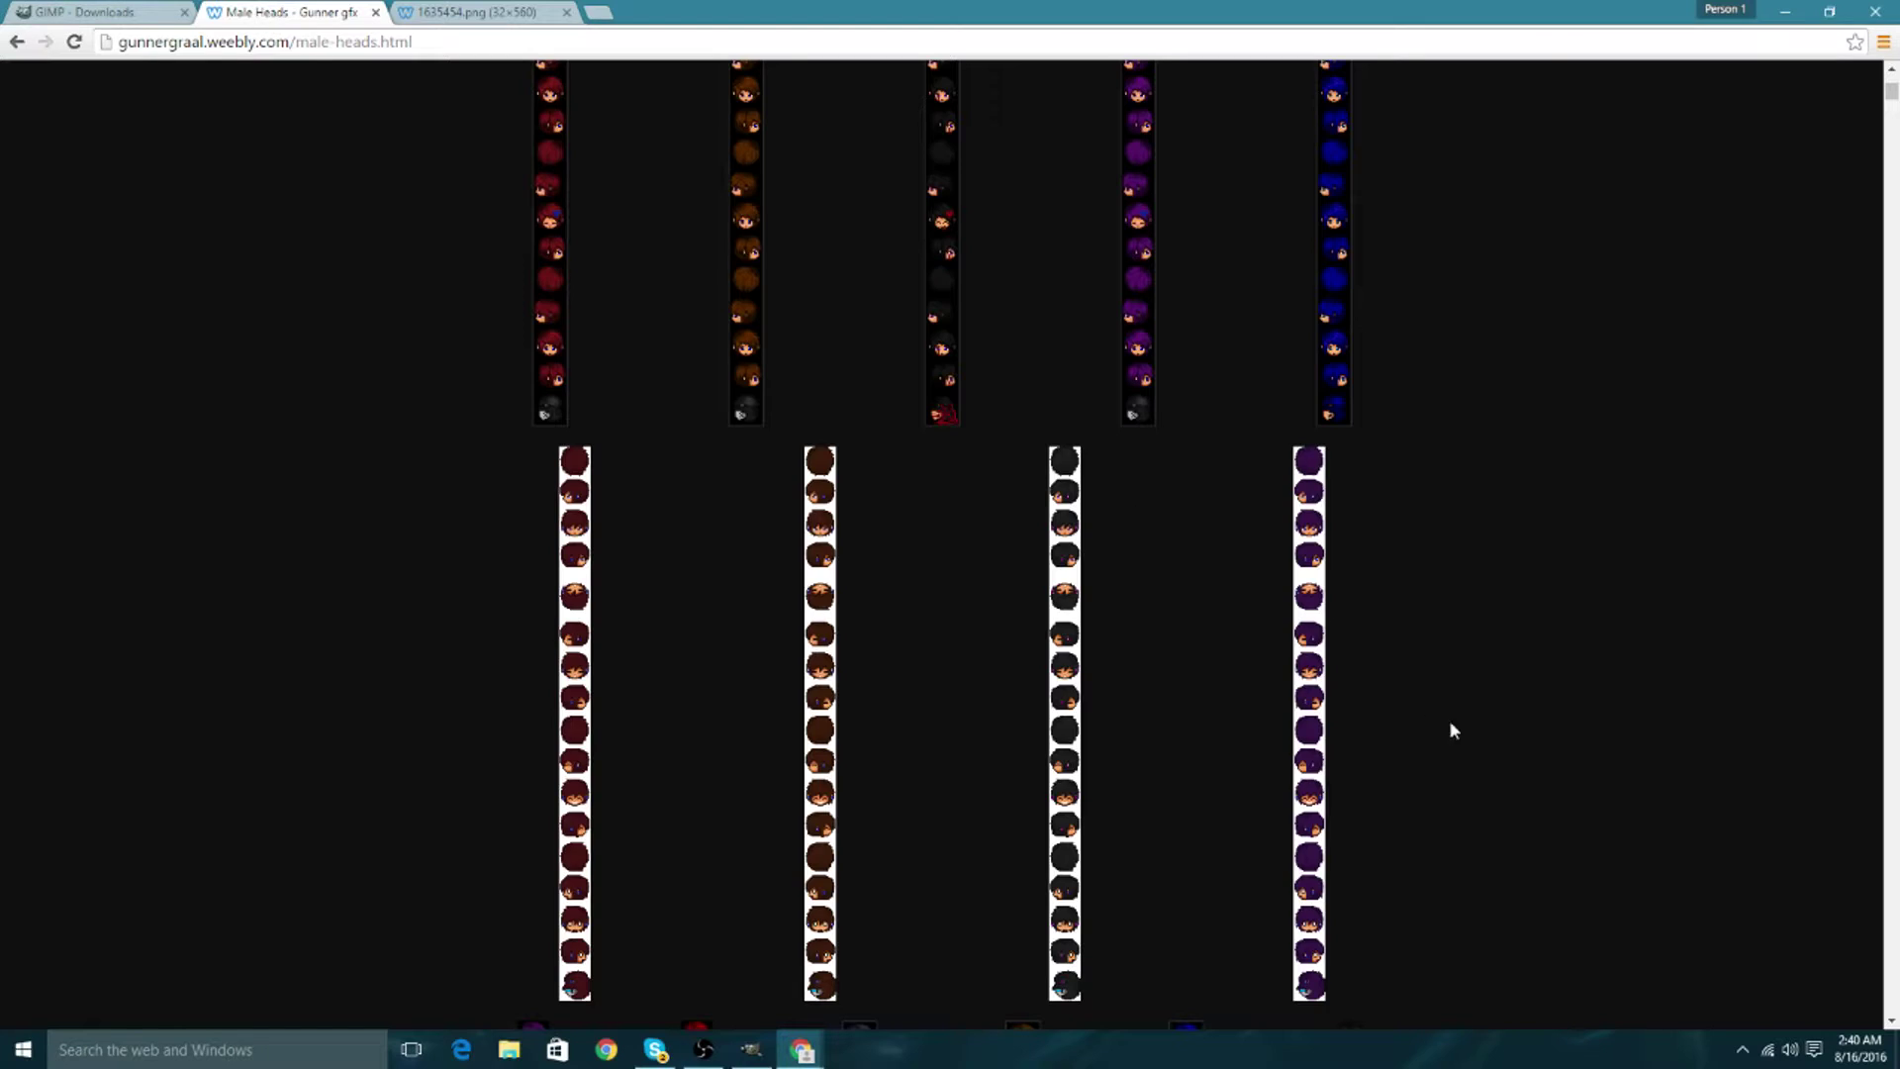
right_click(1312, 603)
click(449, 12)
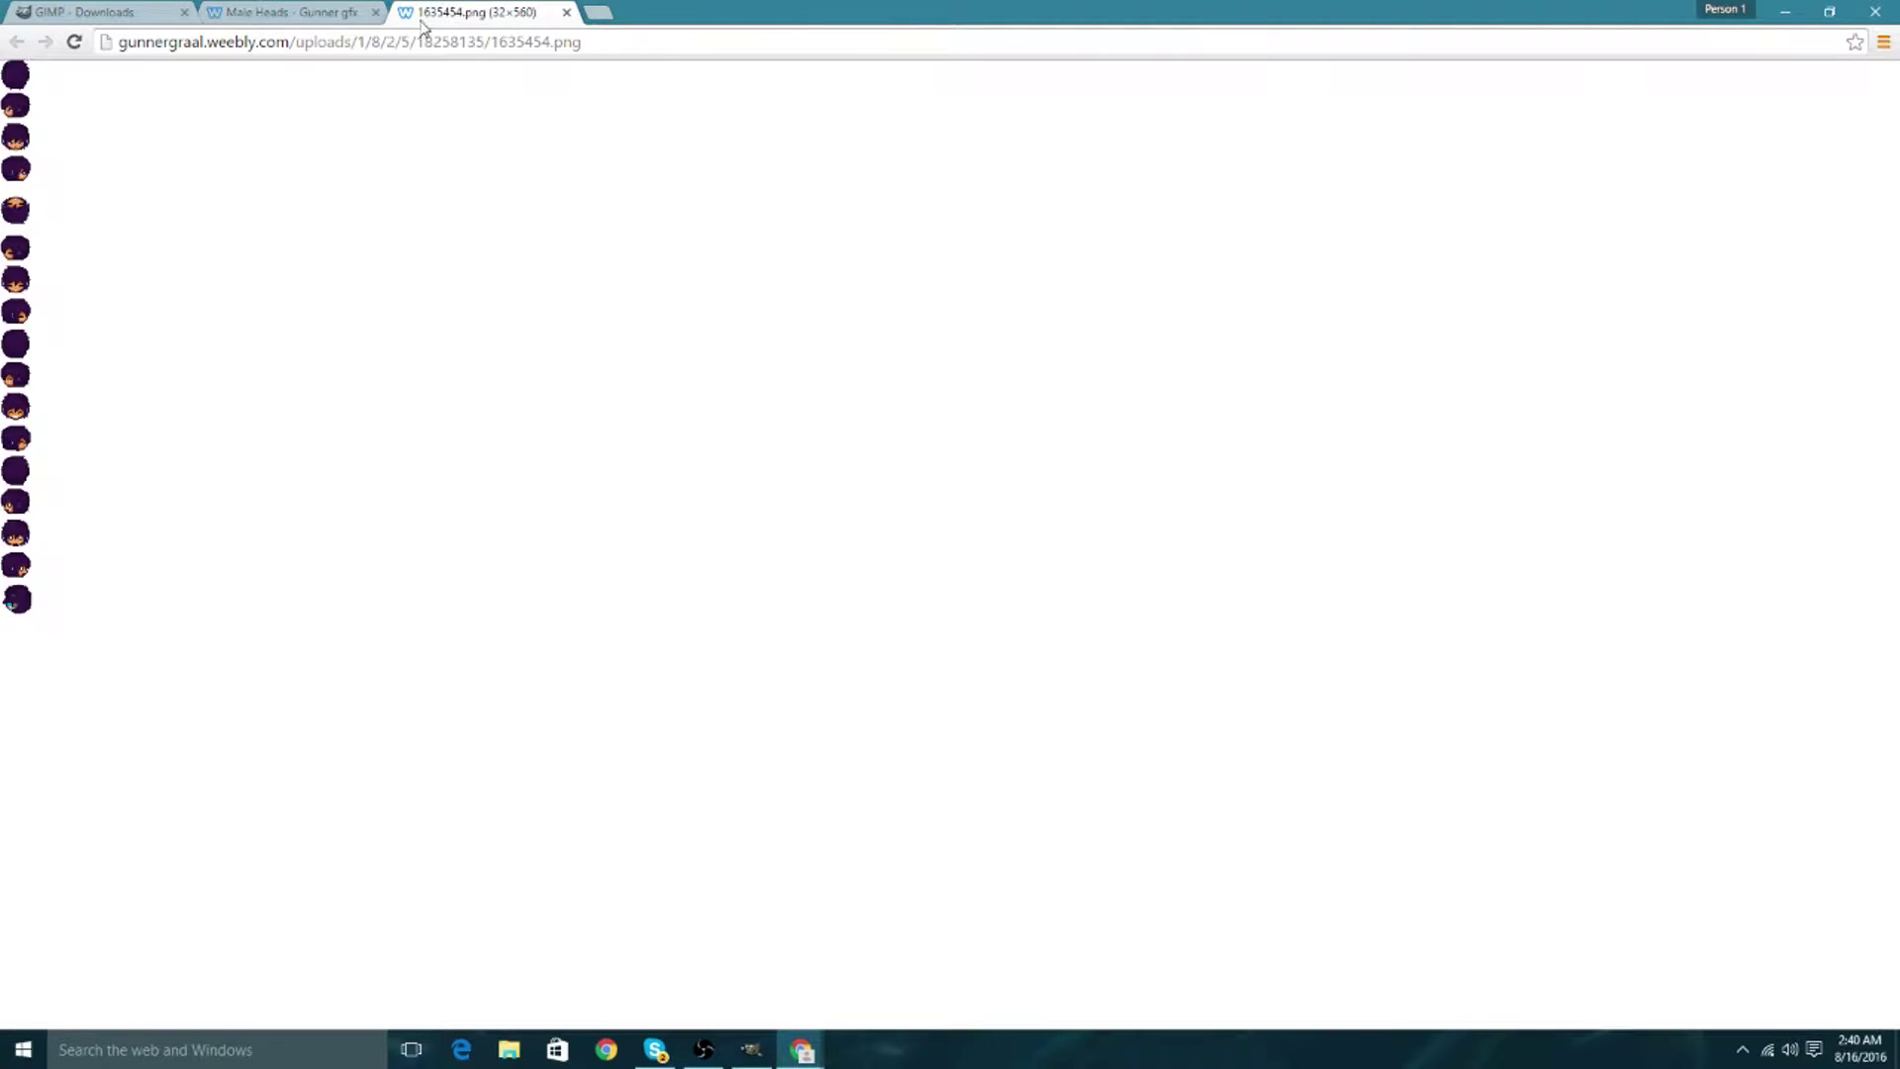
right_click(13, 317)
click(45, 354)
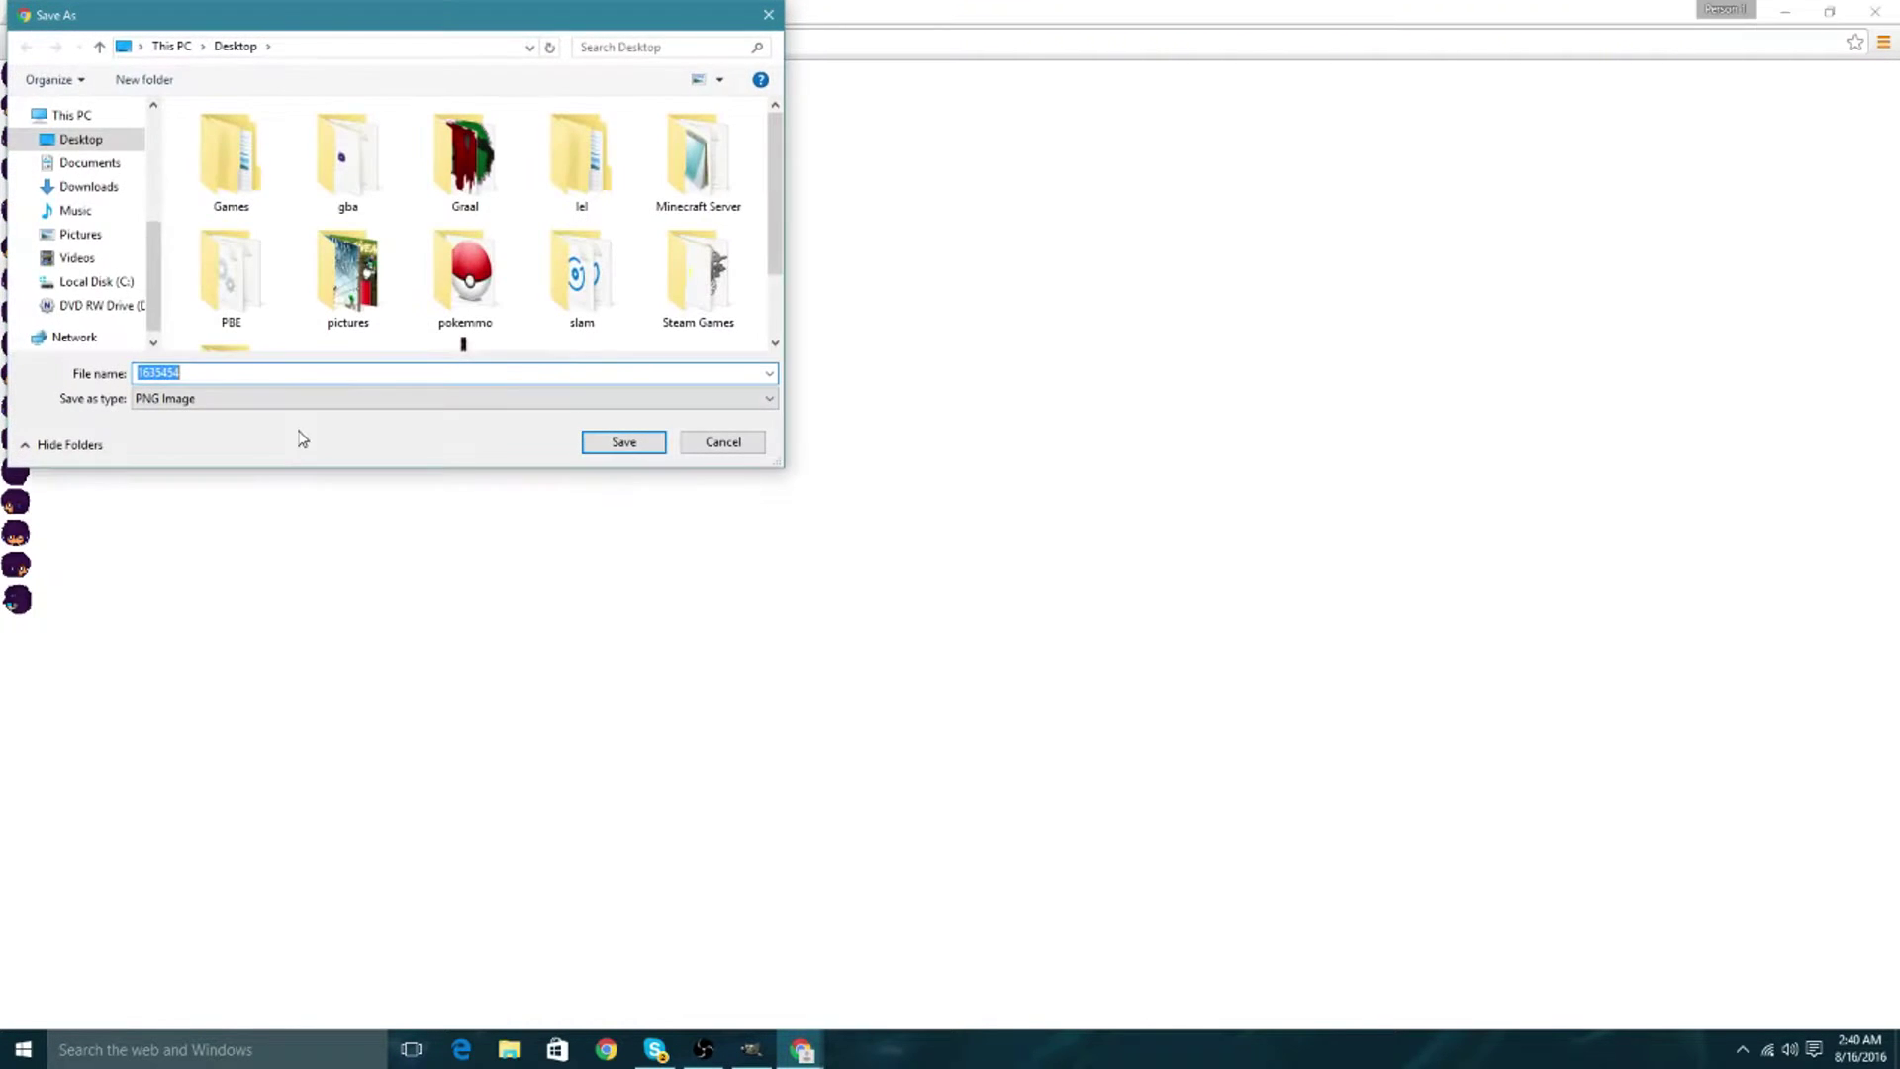
text(g)
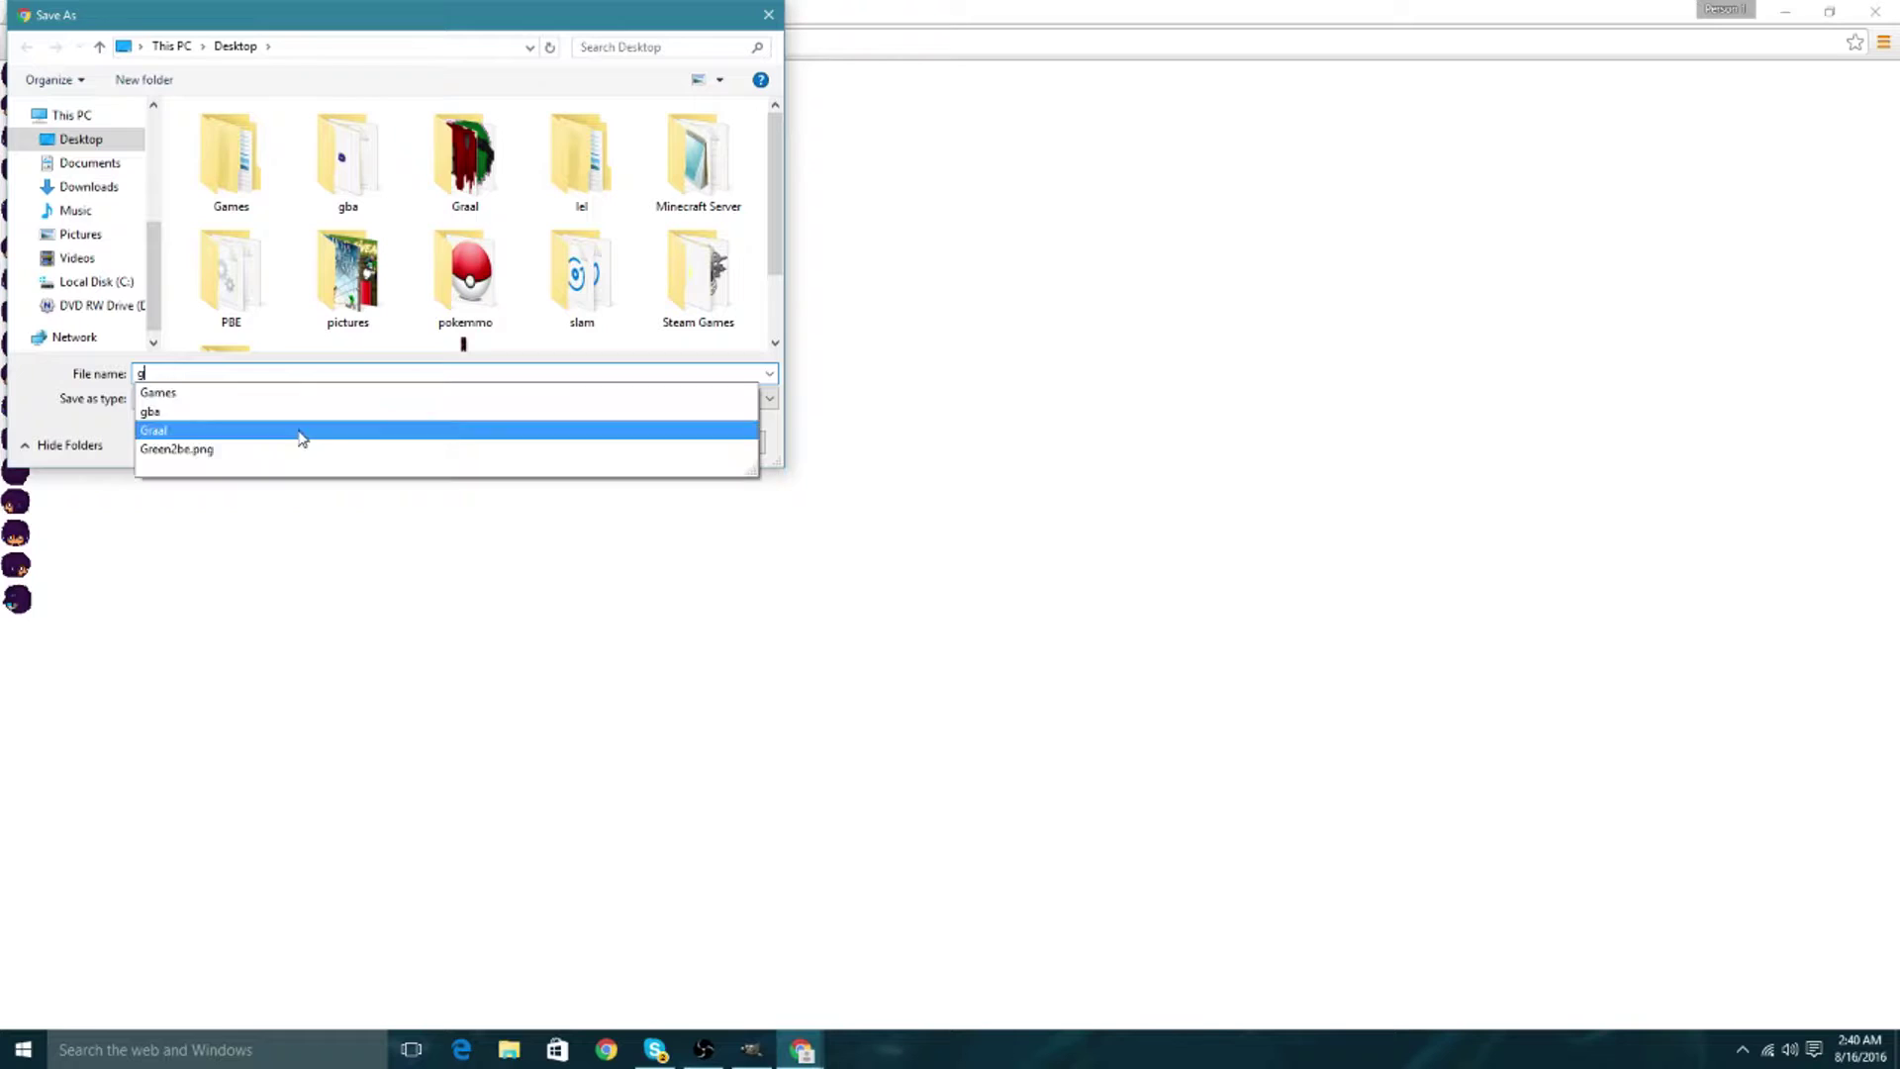
text(reeeeeeeen)
key(Return)
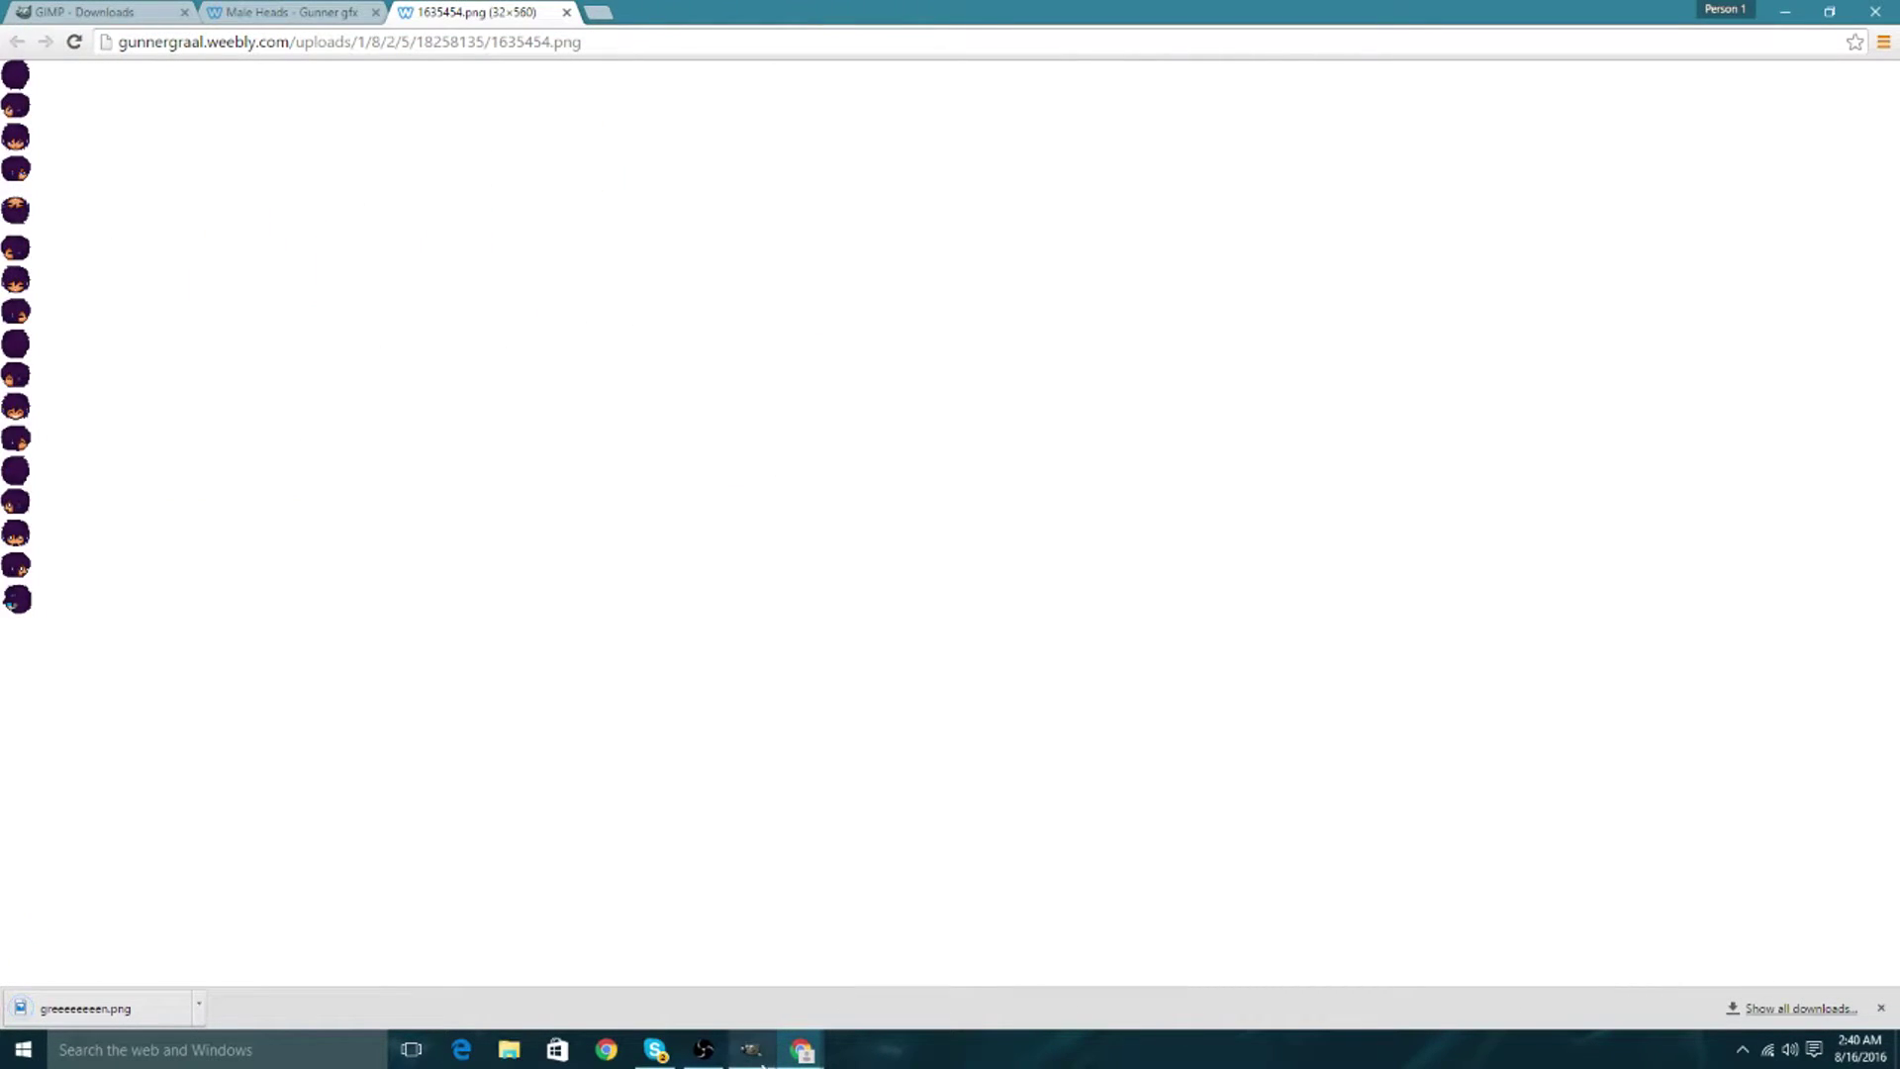
Bring GIMP forward with greeeeeeeen.png in a maximized image window zoomed to 800%.
click(754, 1051)
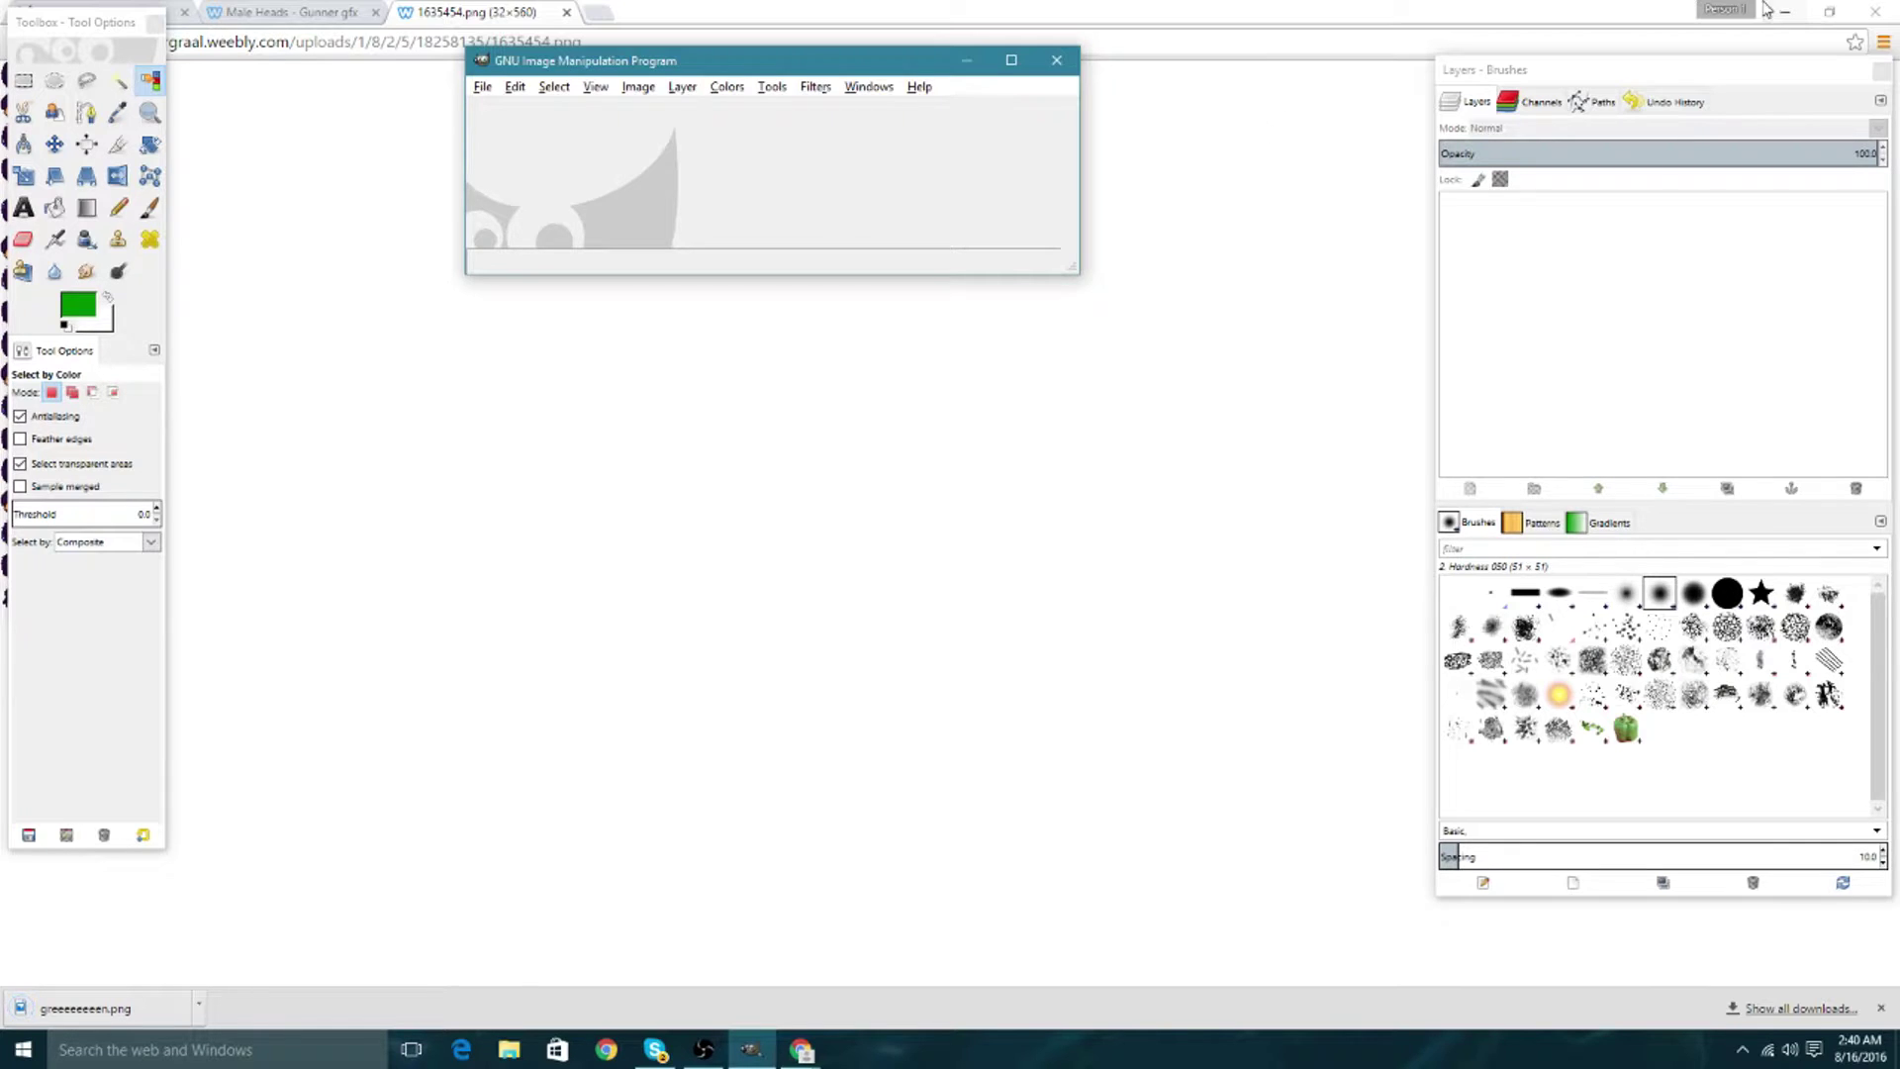
drag(1766, 10, 1134, 103)
click(595, 63)
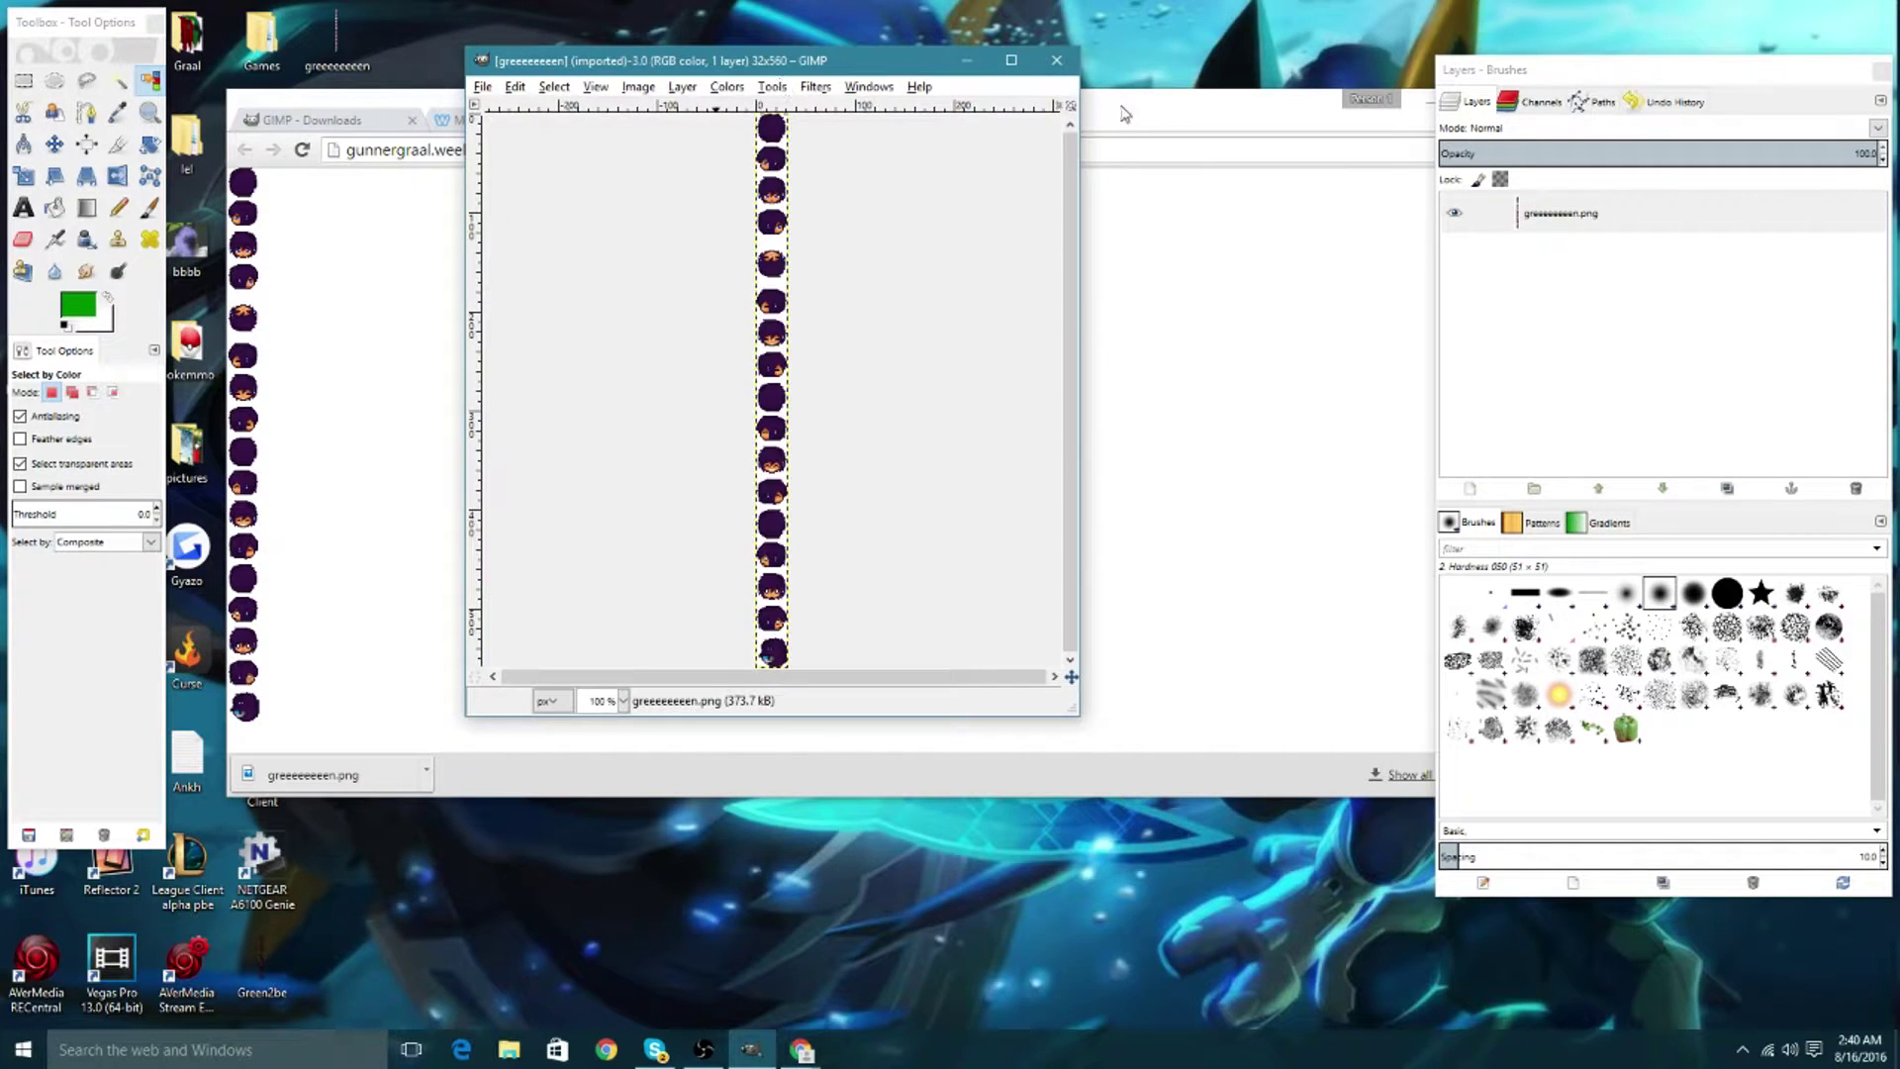
click(1011, 60)
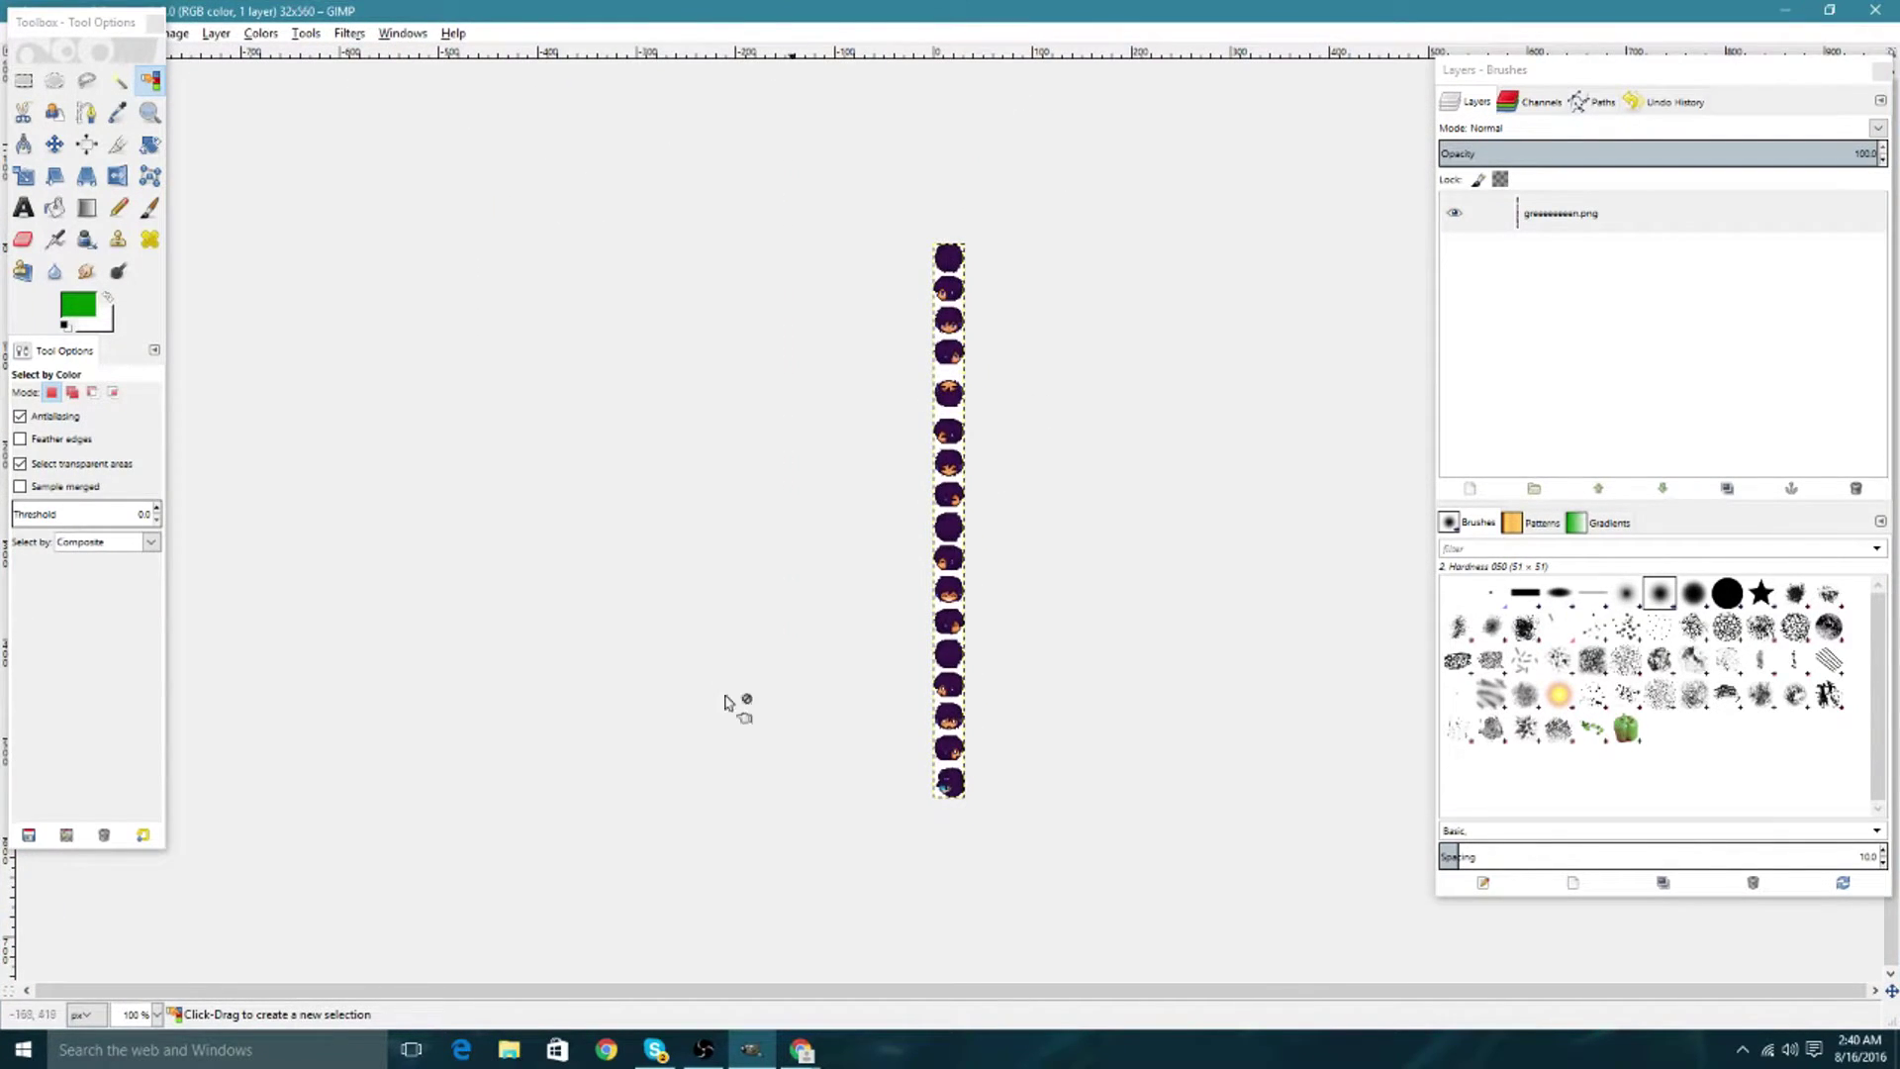
click(157, 1014)
click(138, 870)
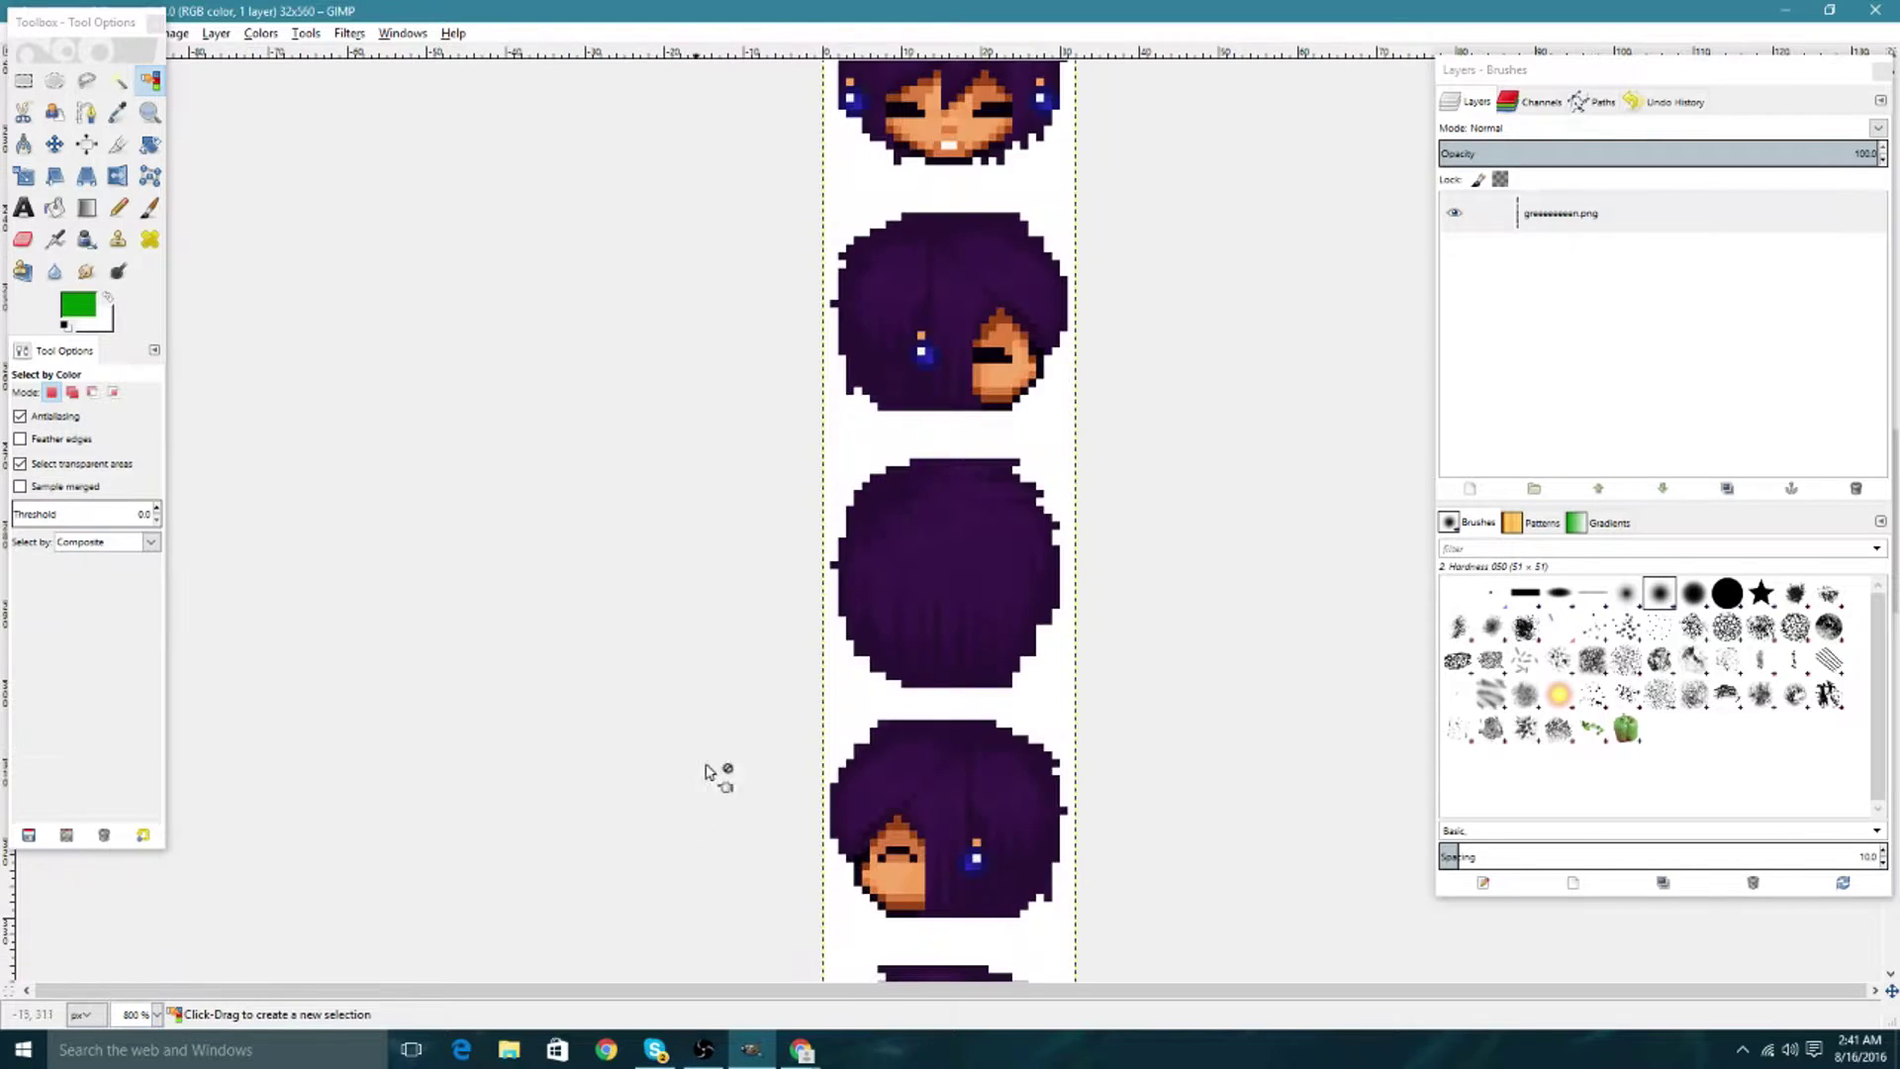
scroll(872, 673, up, 5)
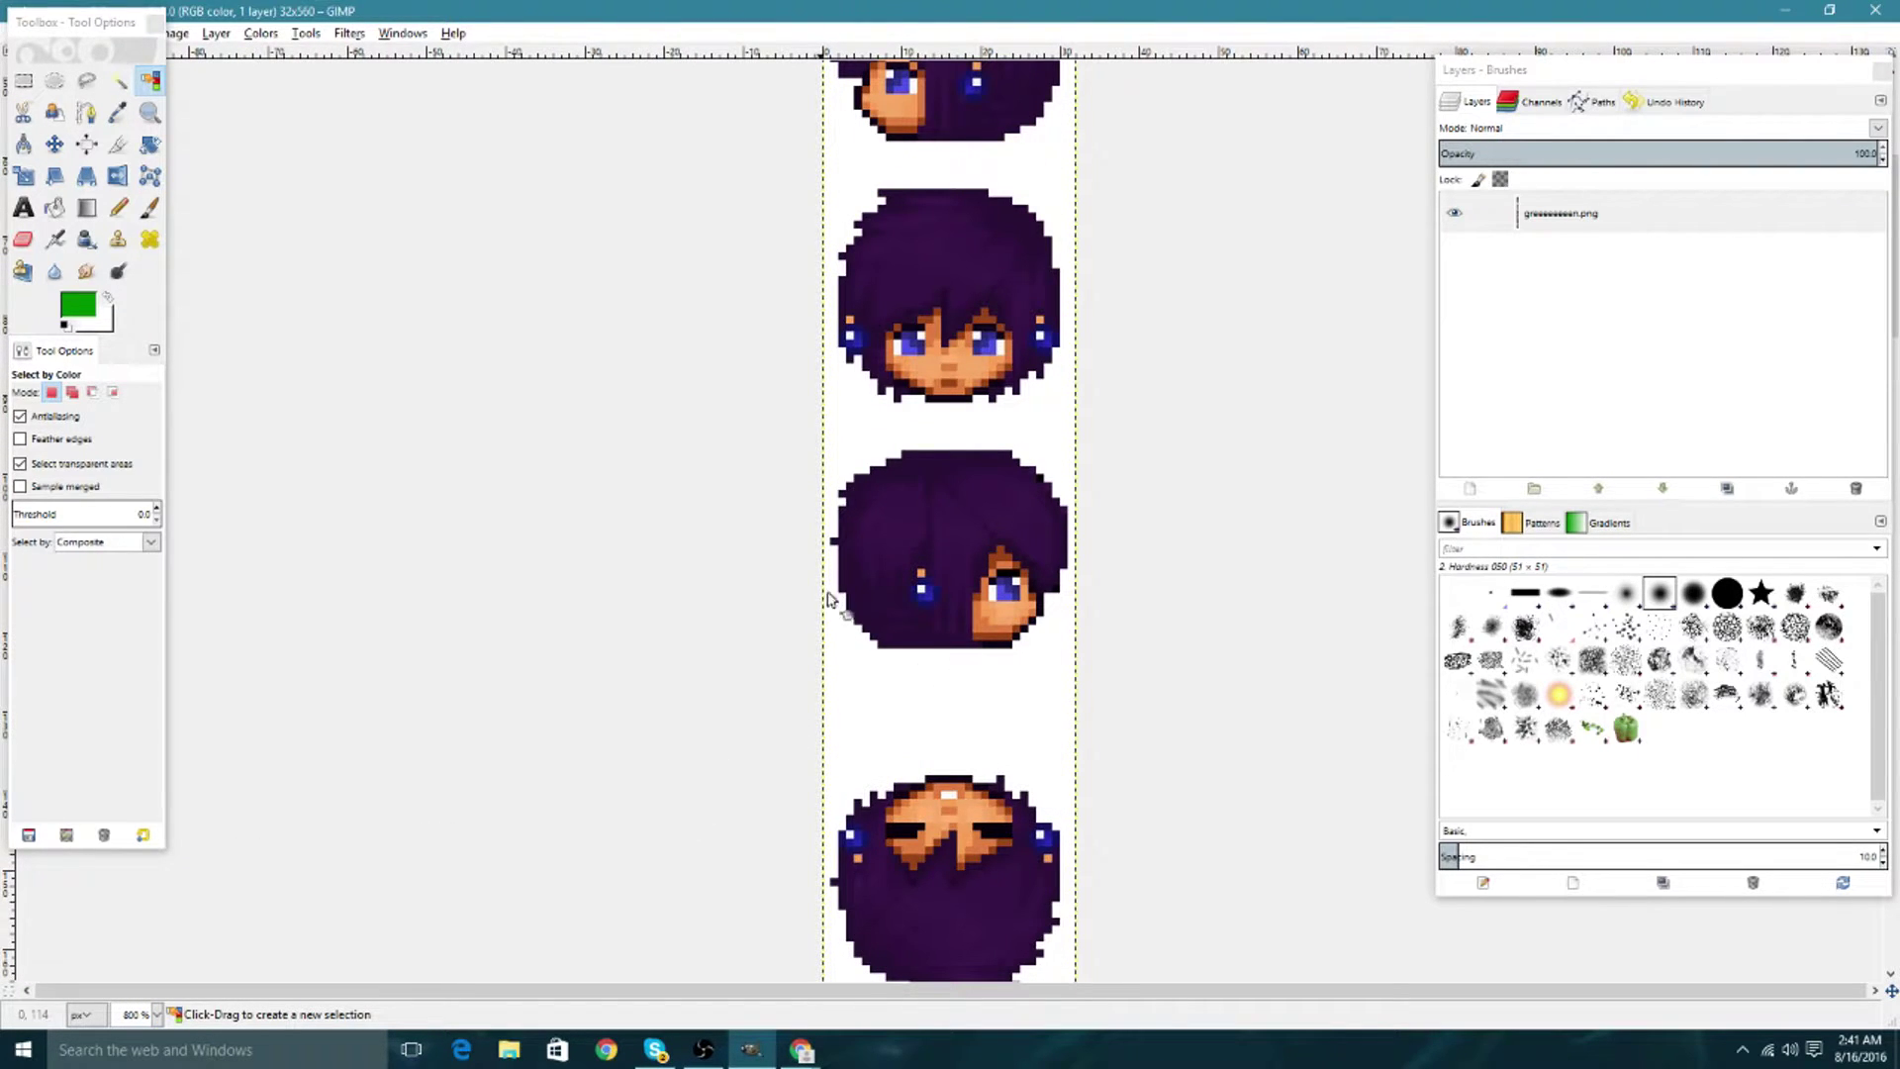
scroll(870, 608, up, 6)
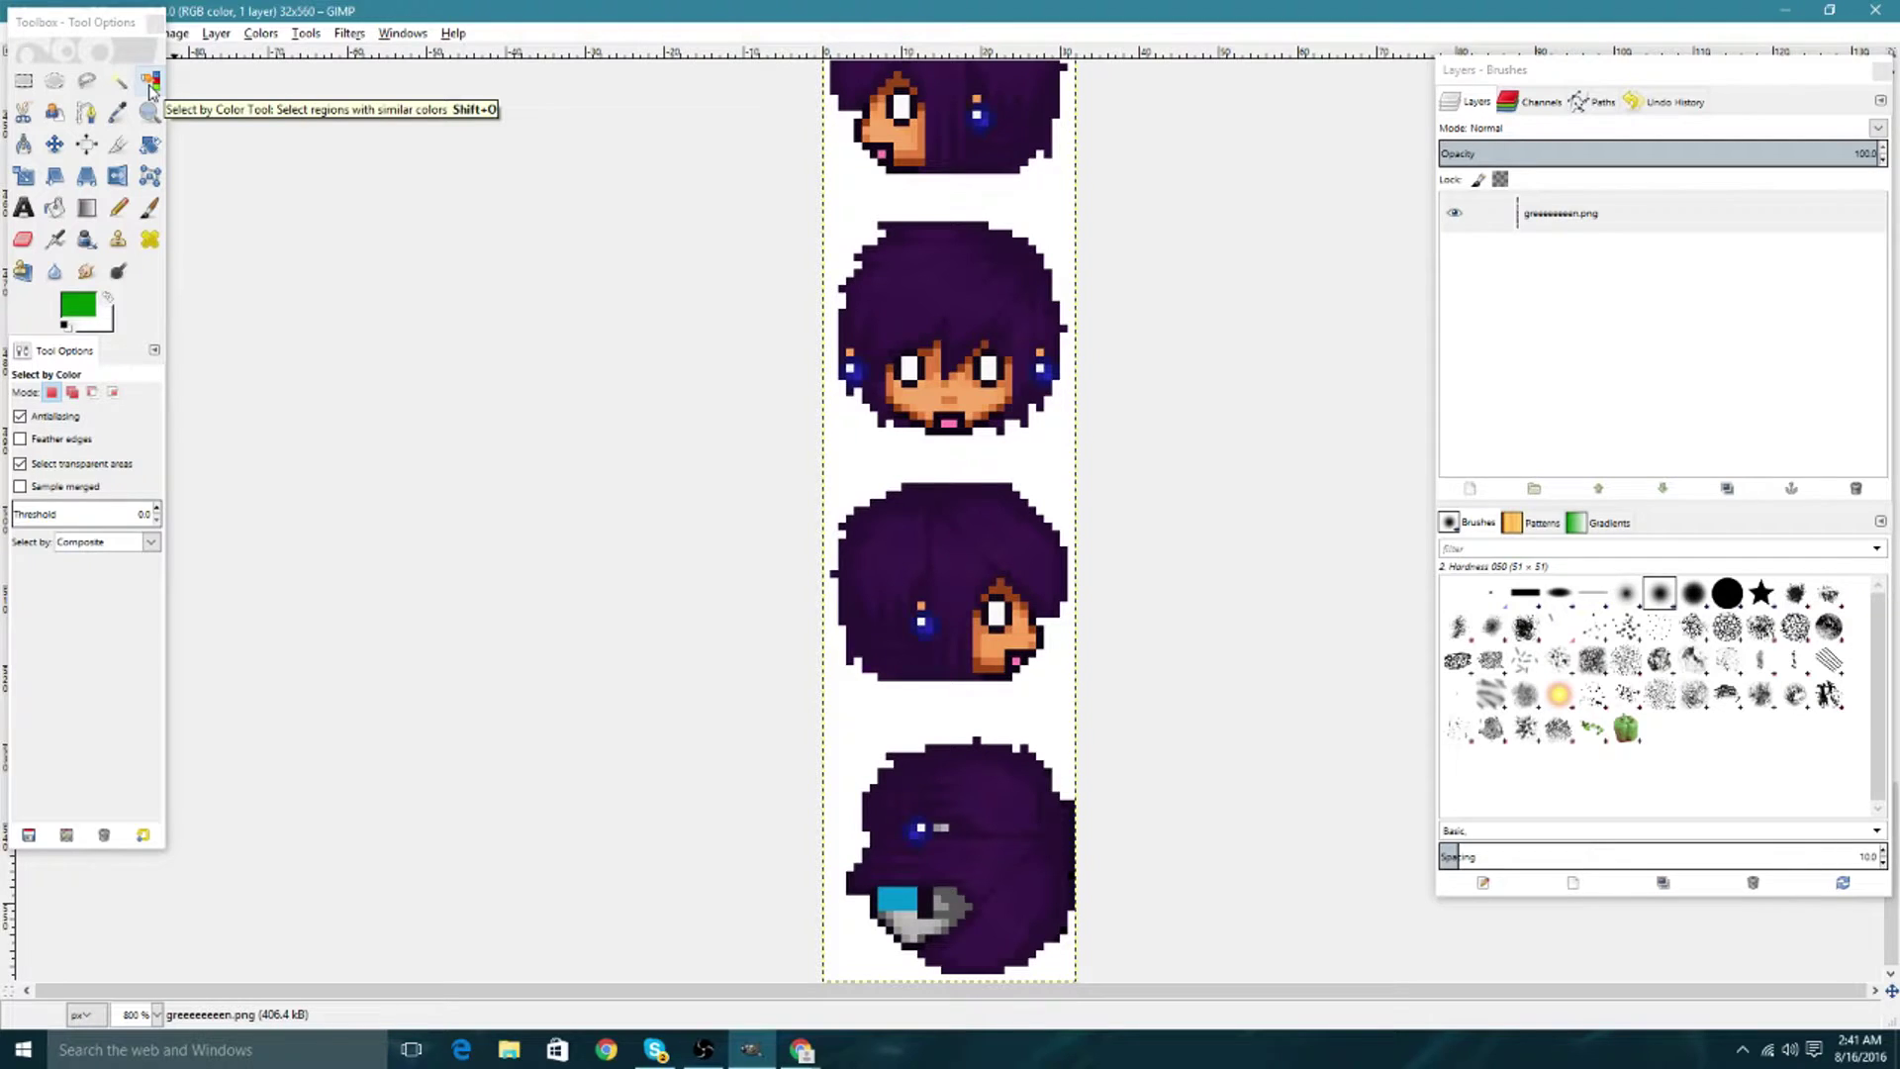
click(25, 85)
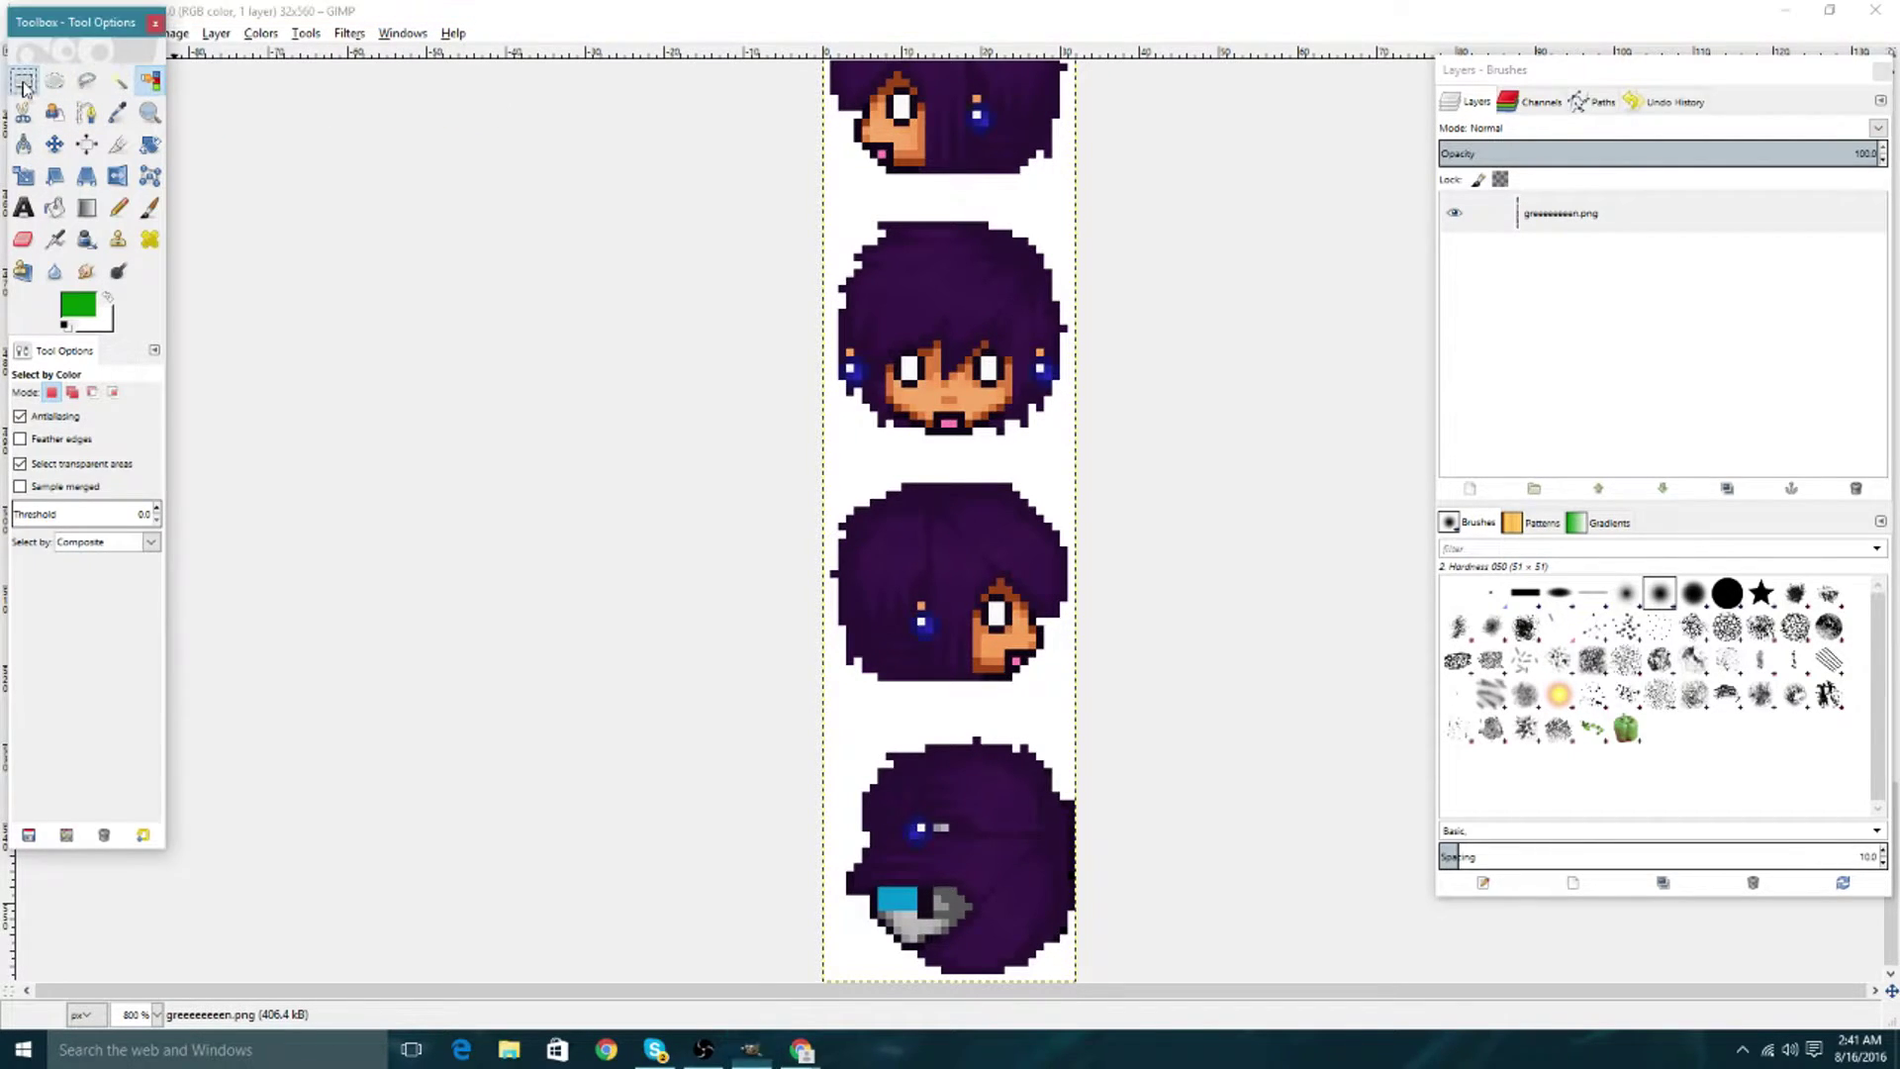
Select the purple hair by colour at threshold 16.2 and bucket-fill it green.
click(151, 80)
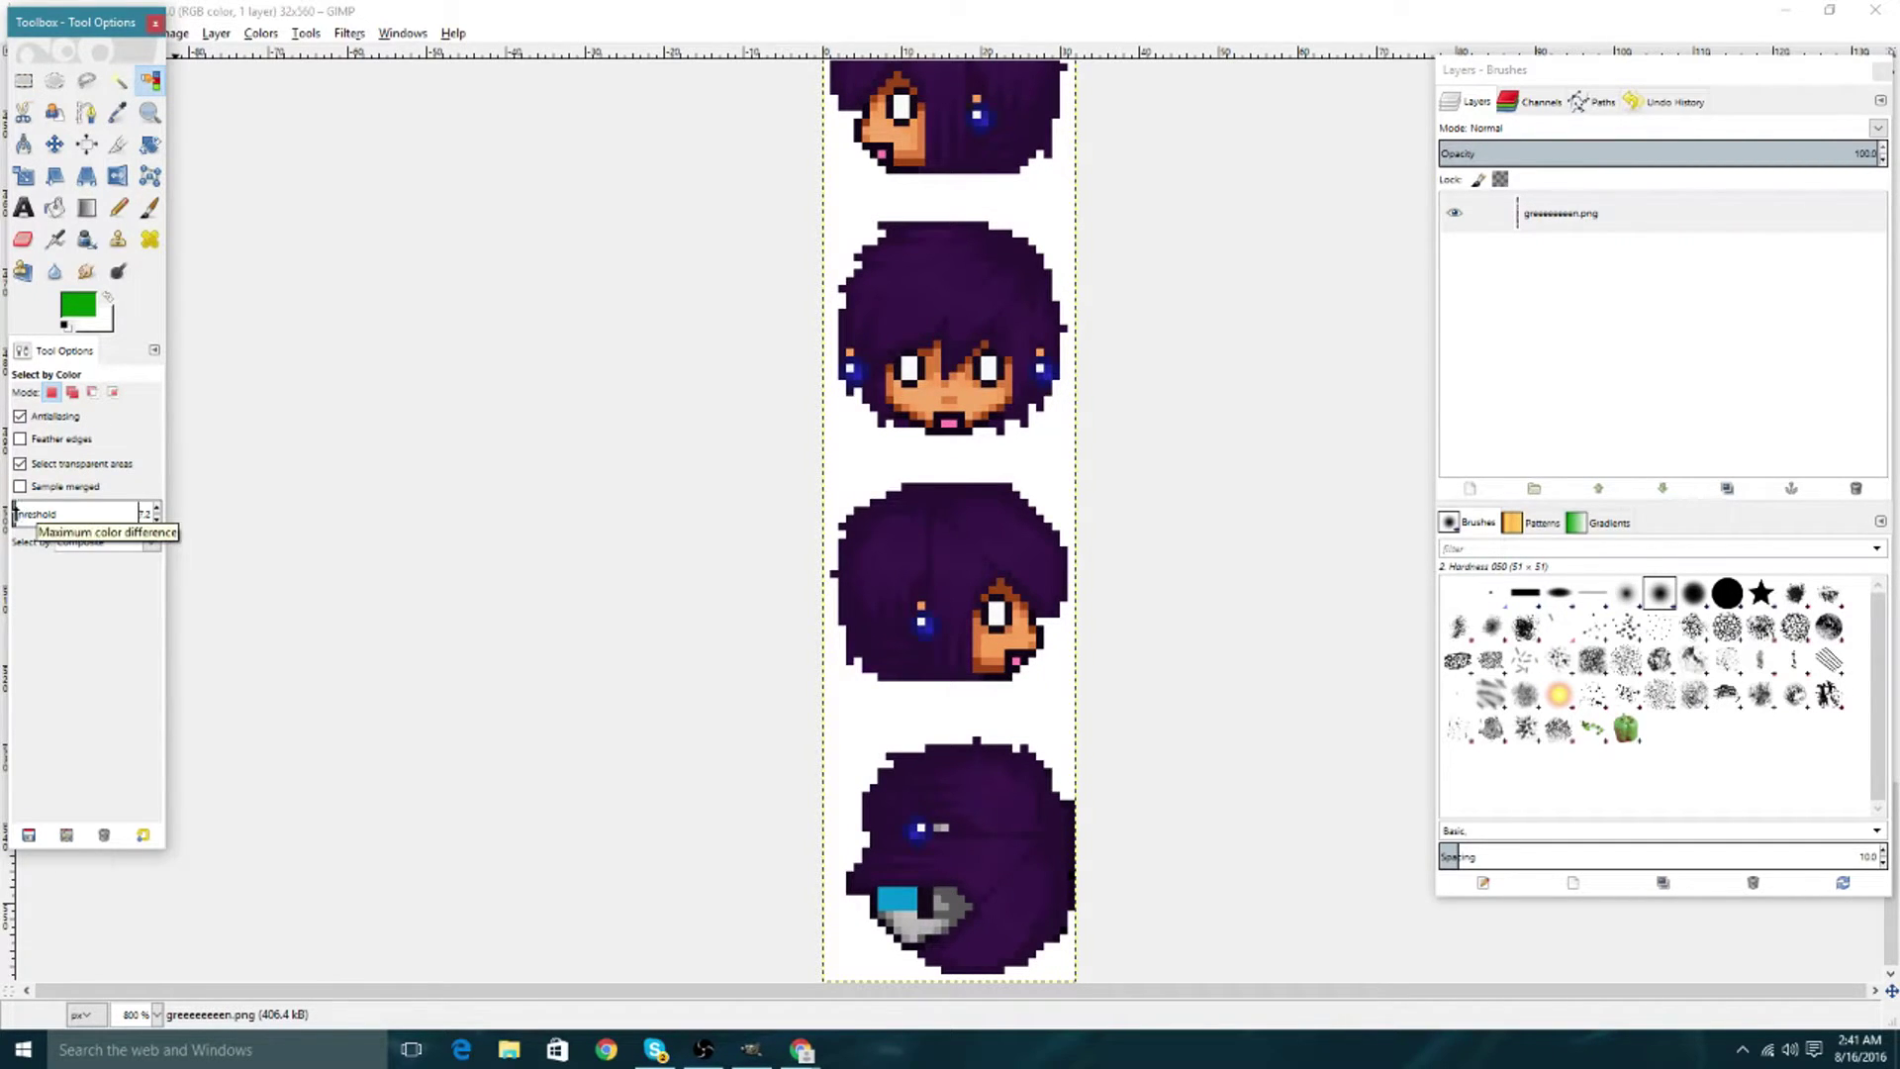
drag(13, 511, 7, 514)
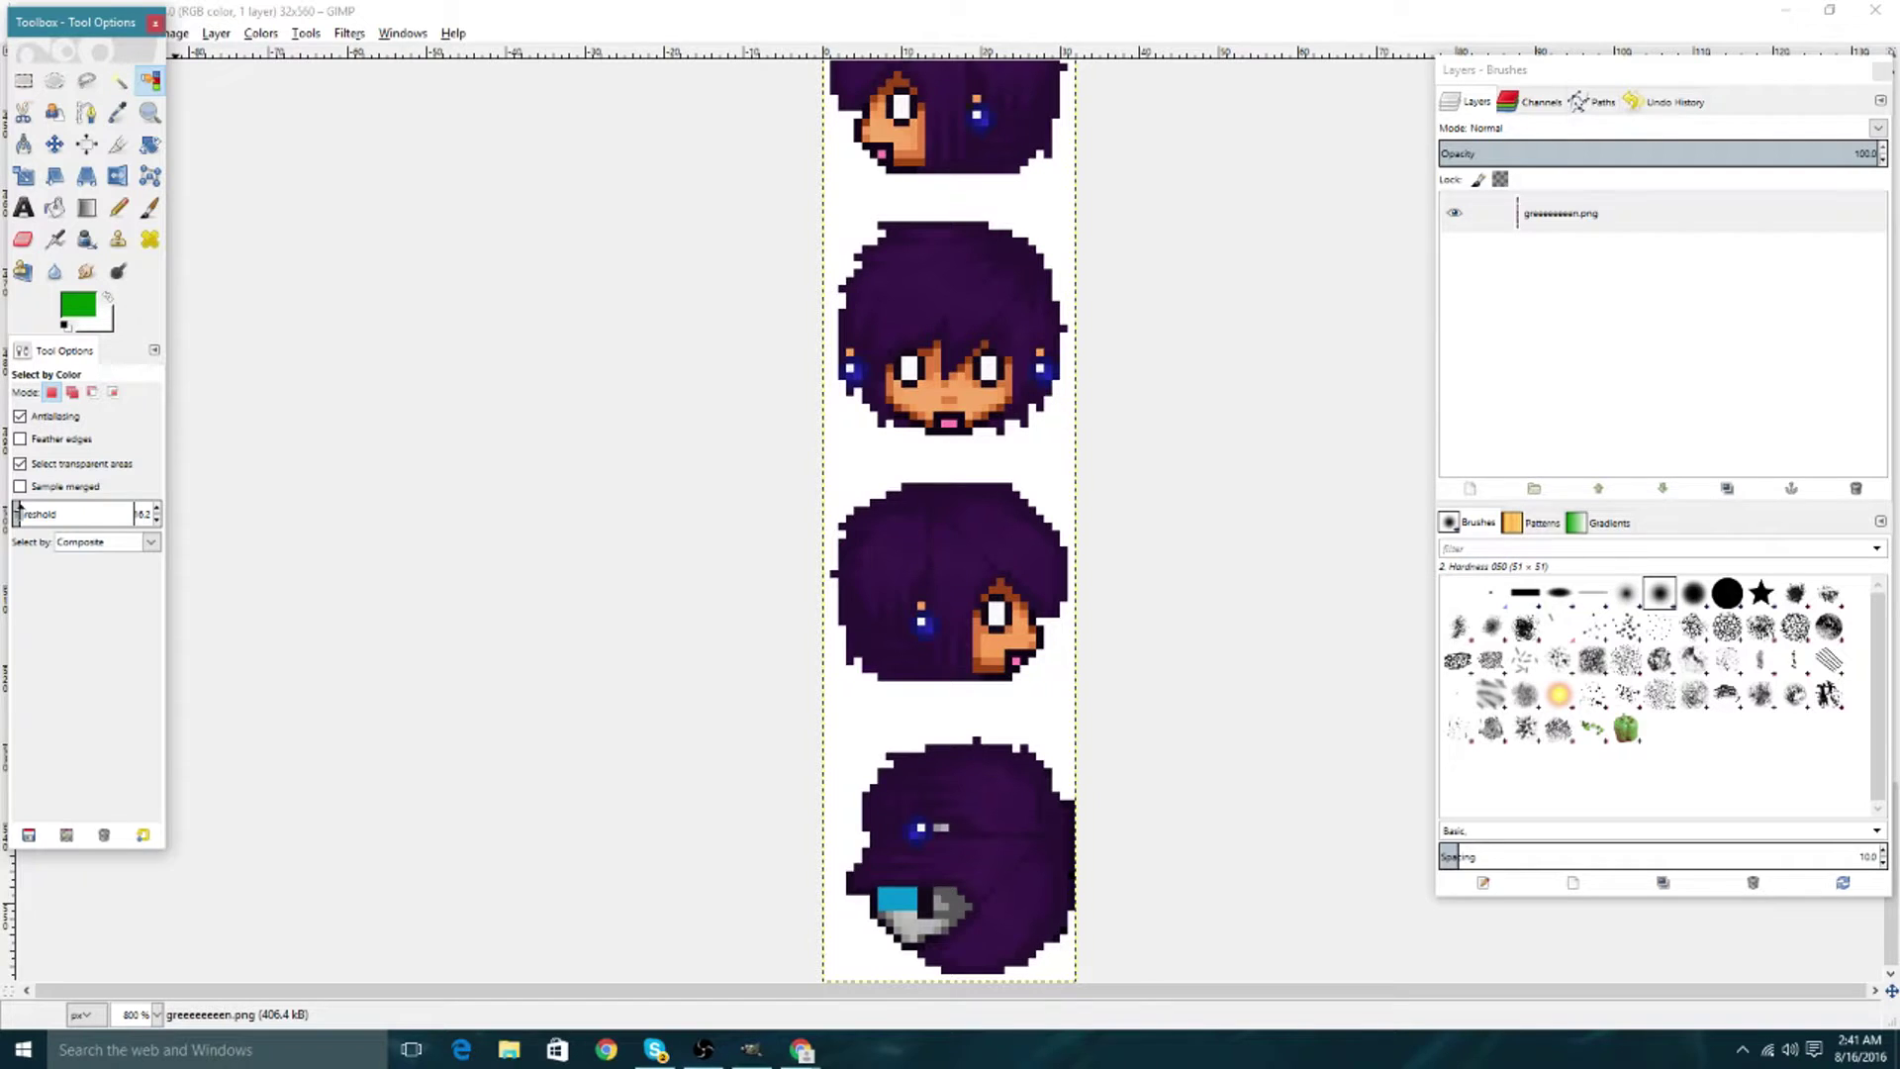
drag(17, 508, 22, 507)
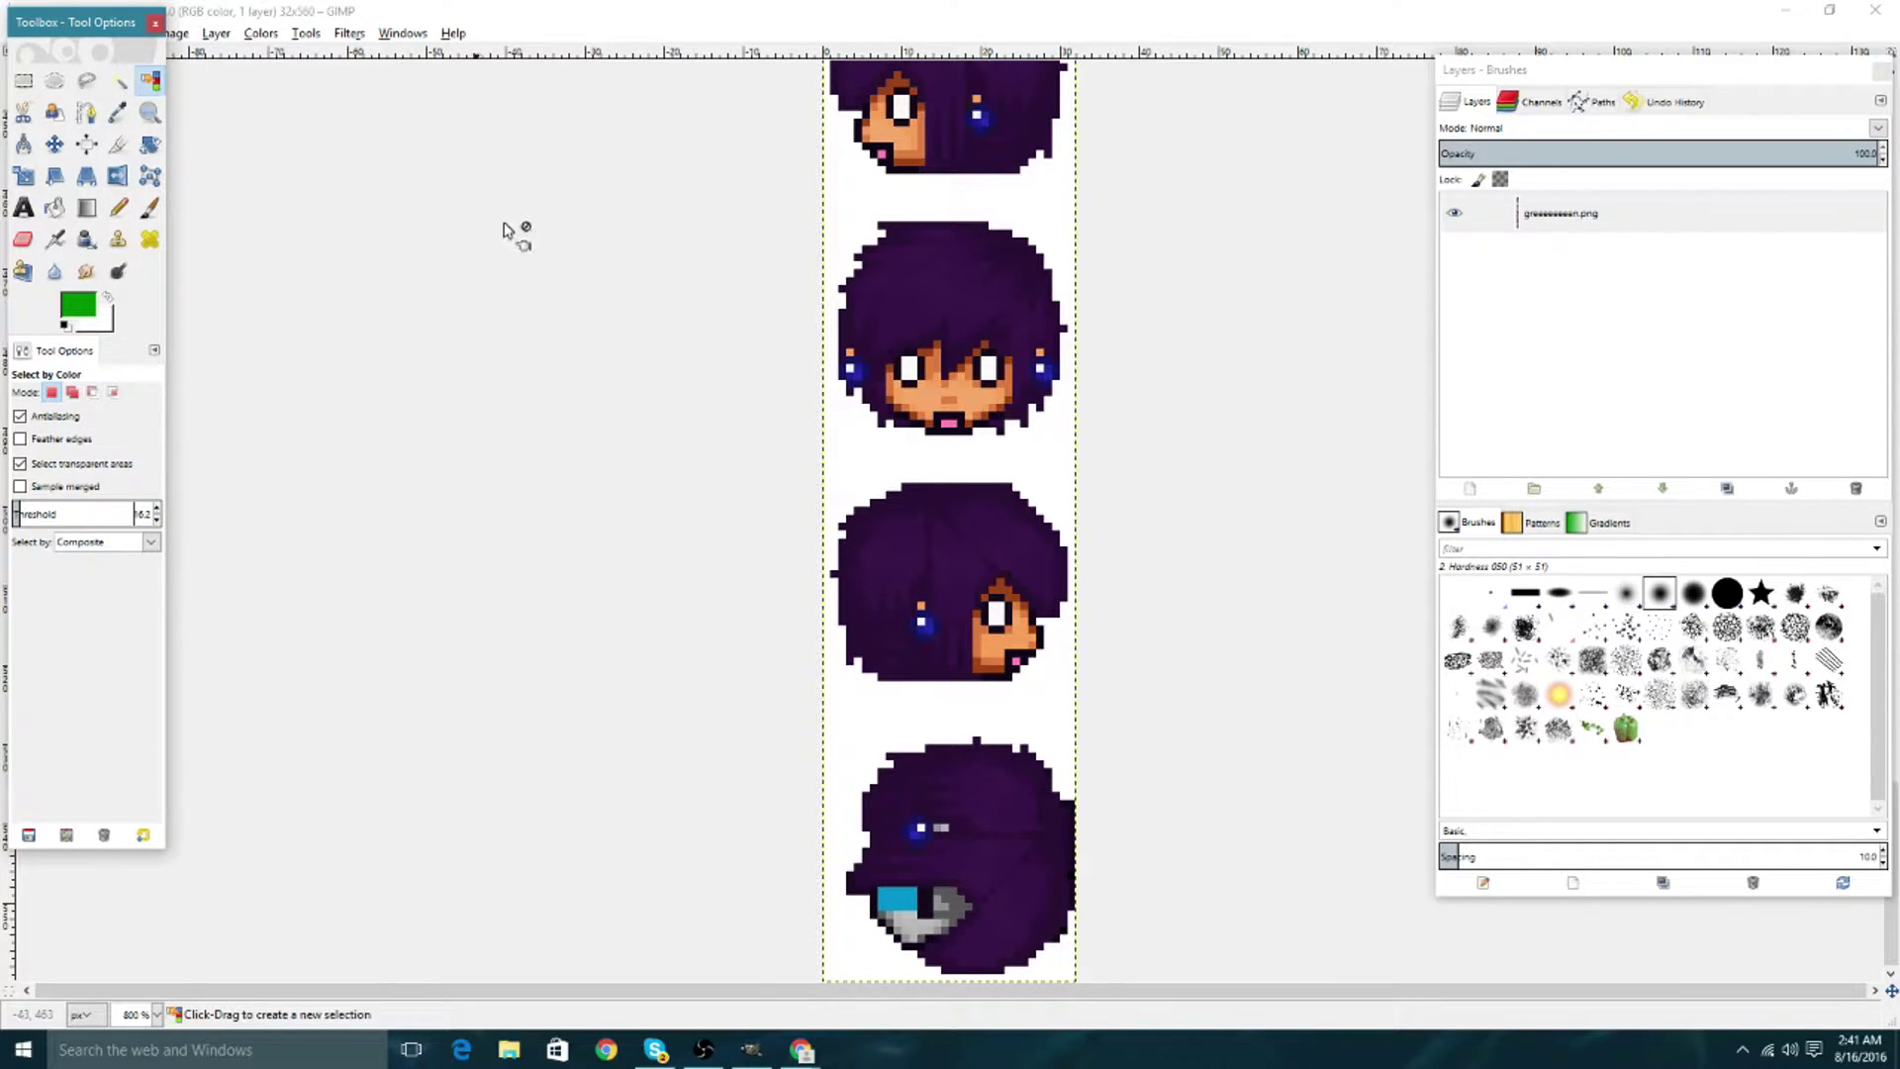
click(970, 226)
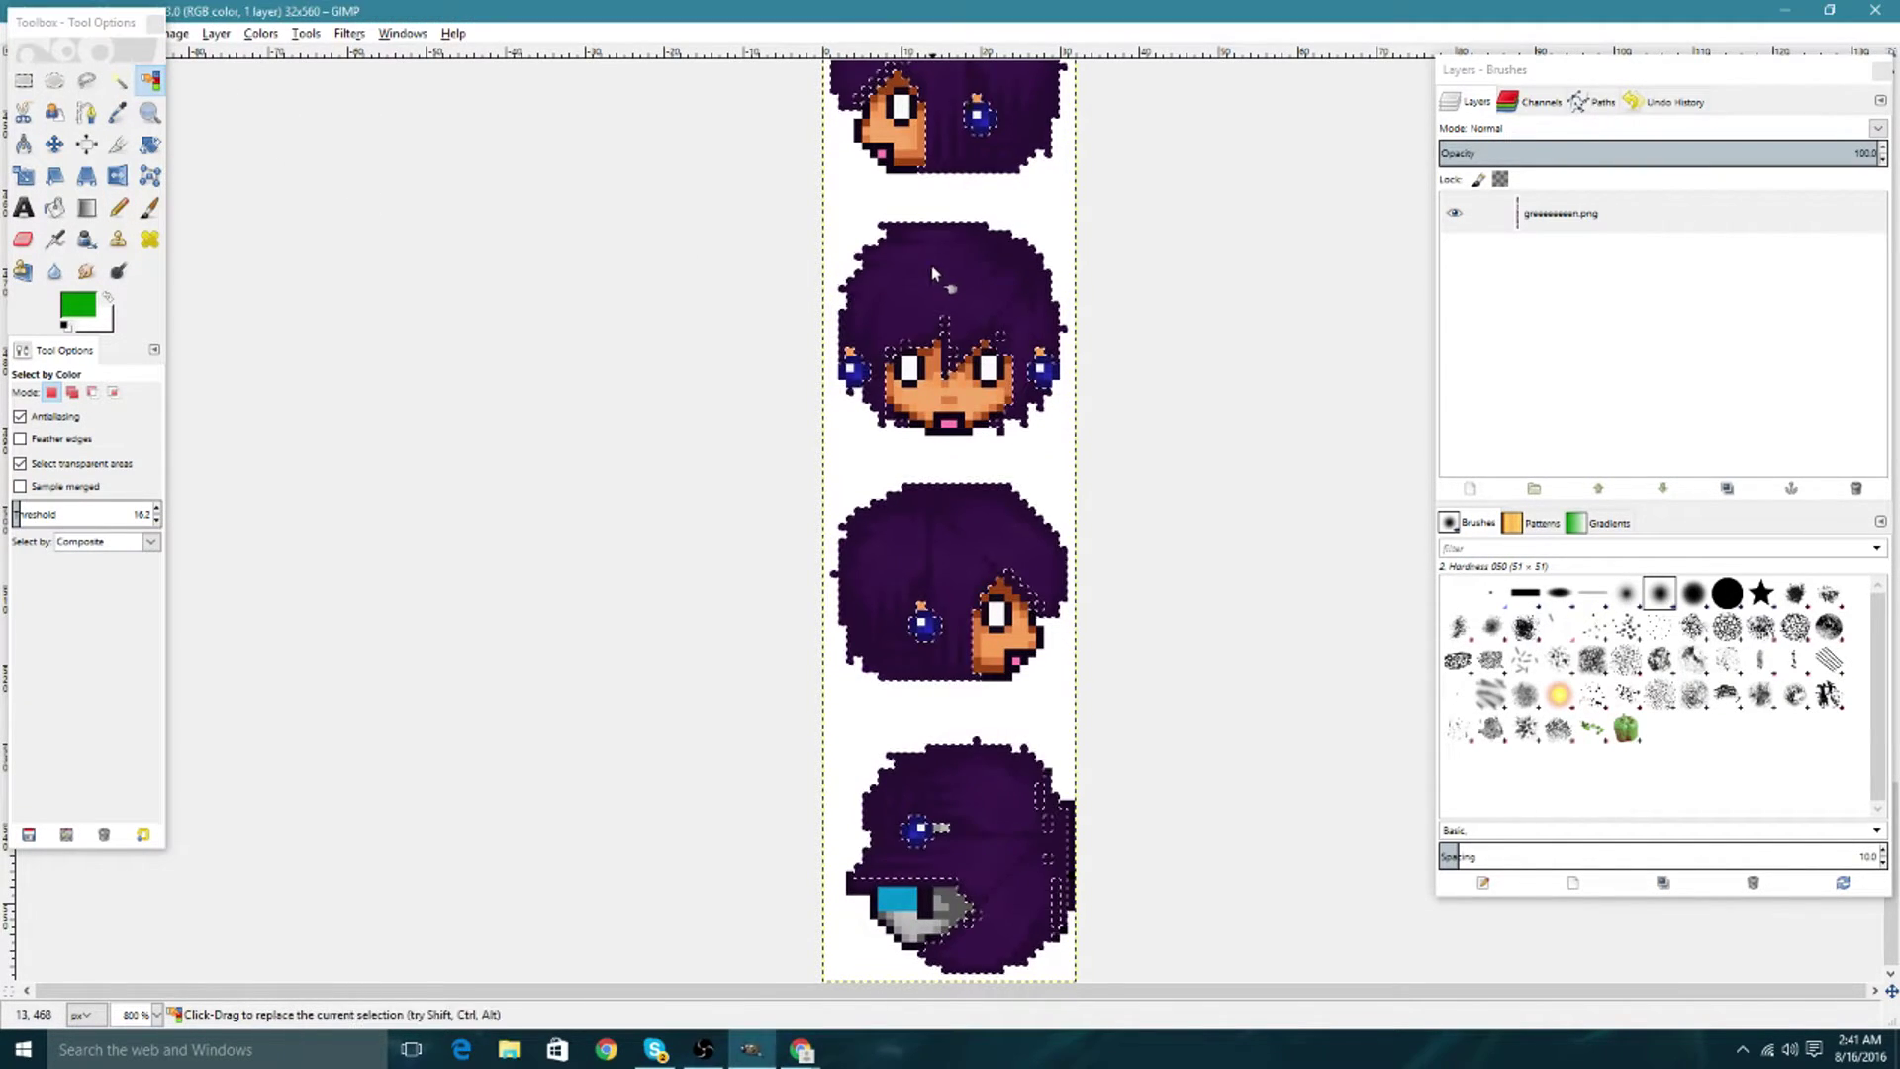
scroll(972, 226, up, 15)
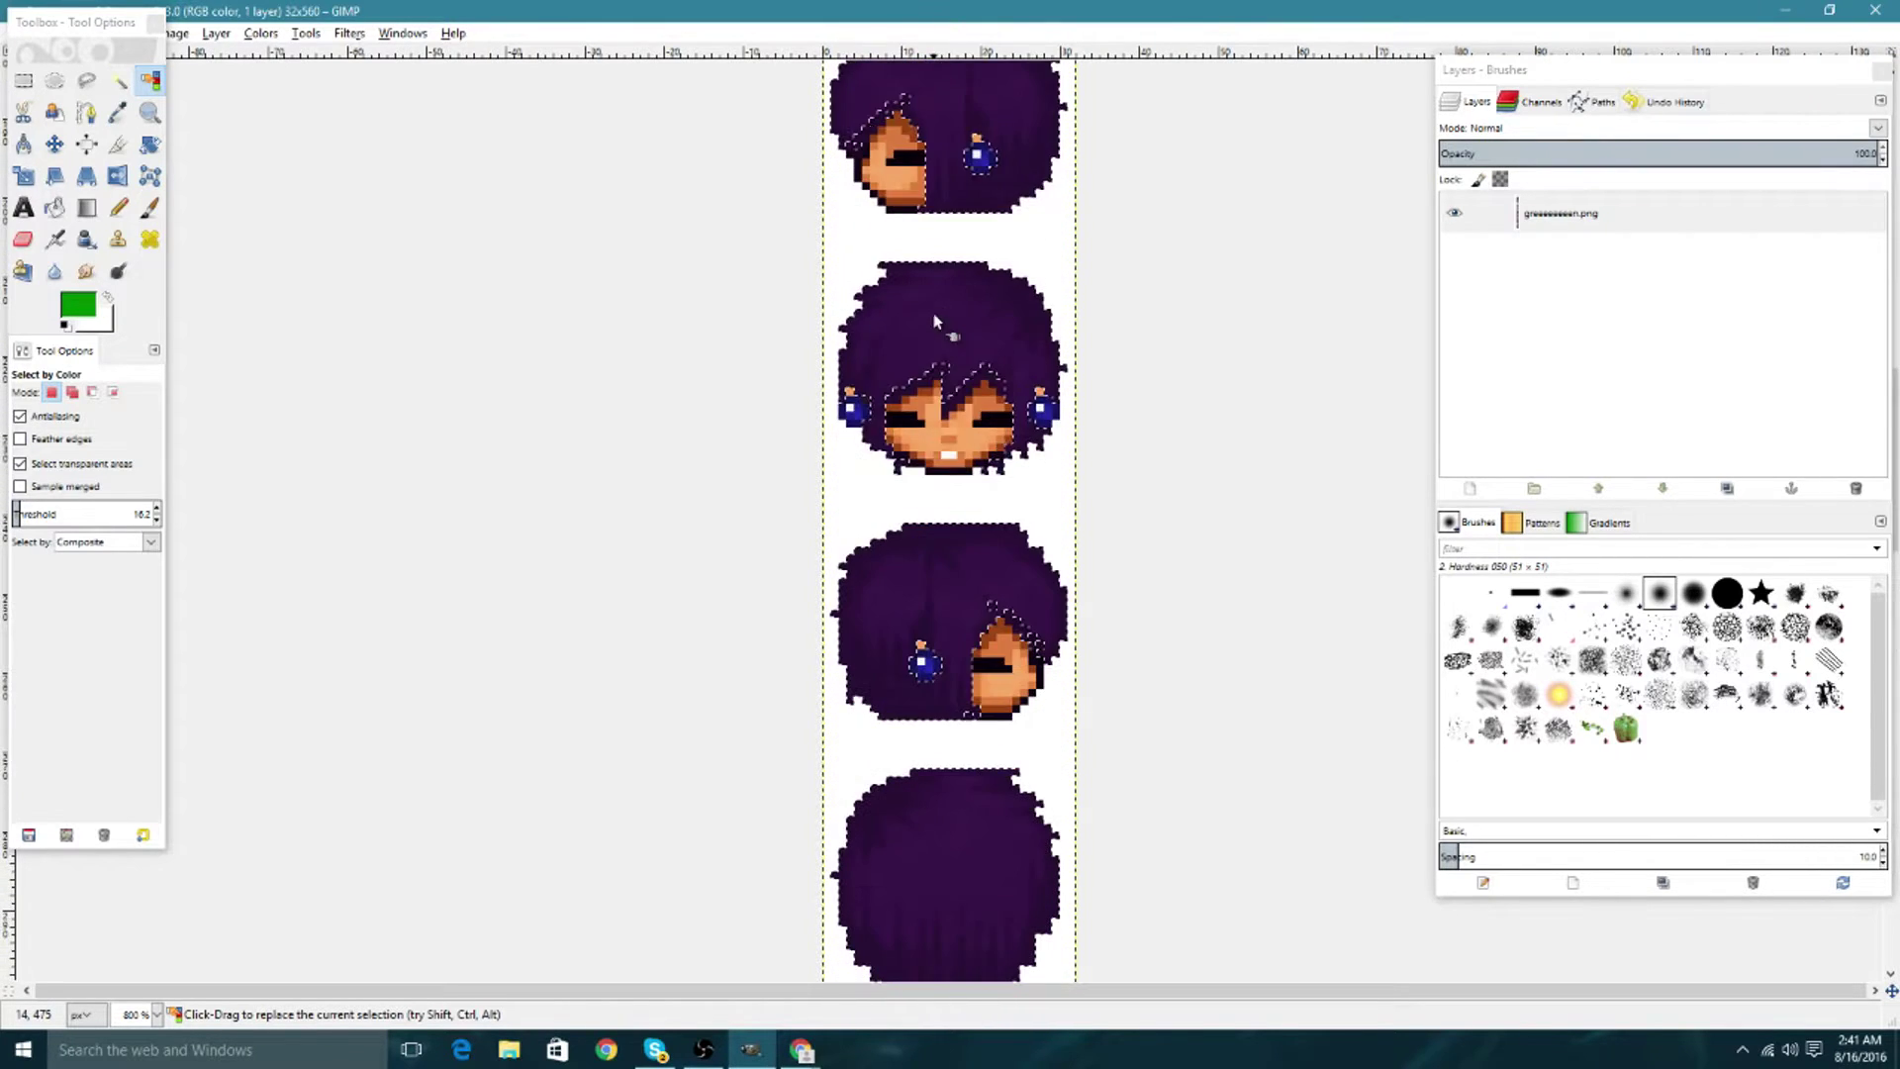
click(54, 207)
shift+click(373, 136)
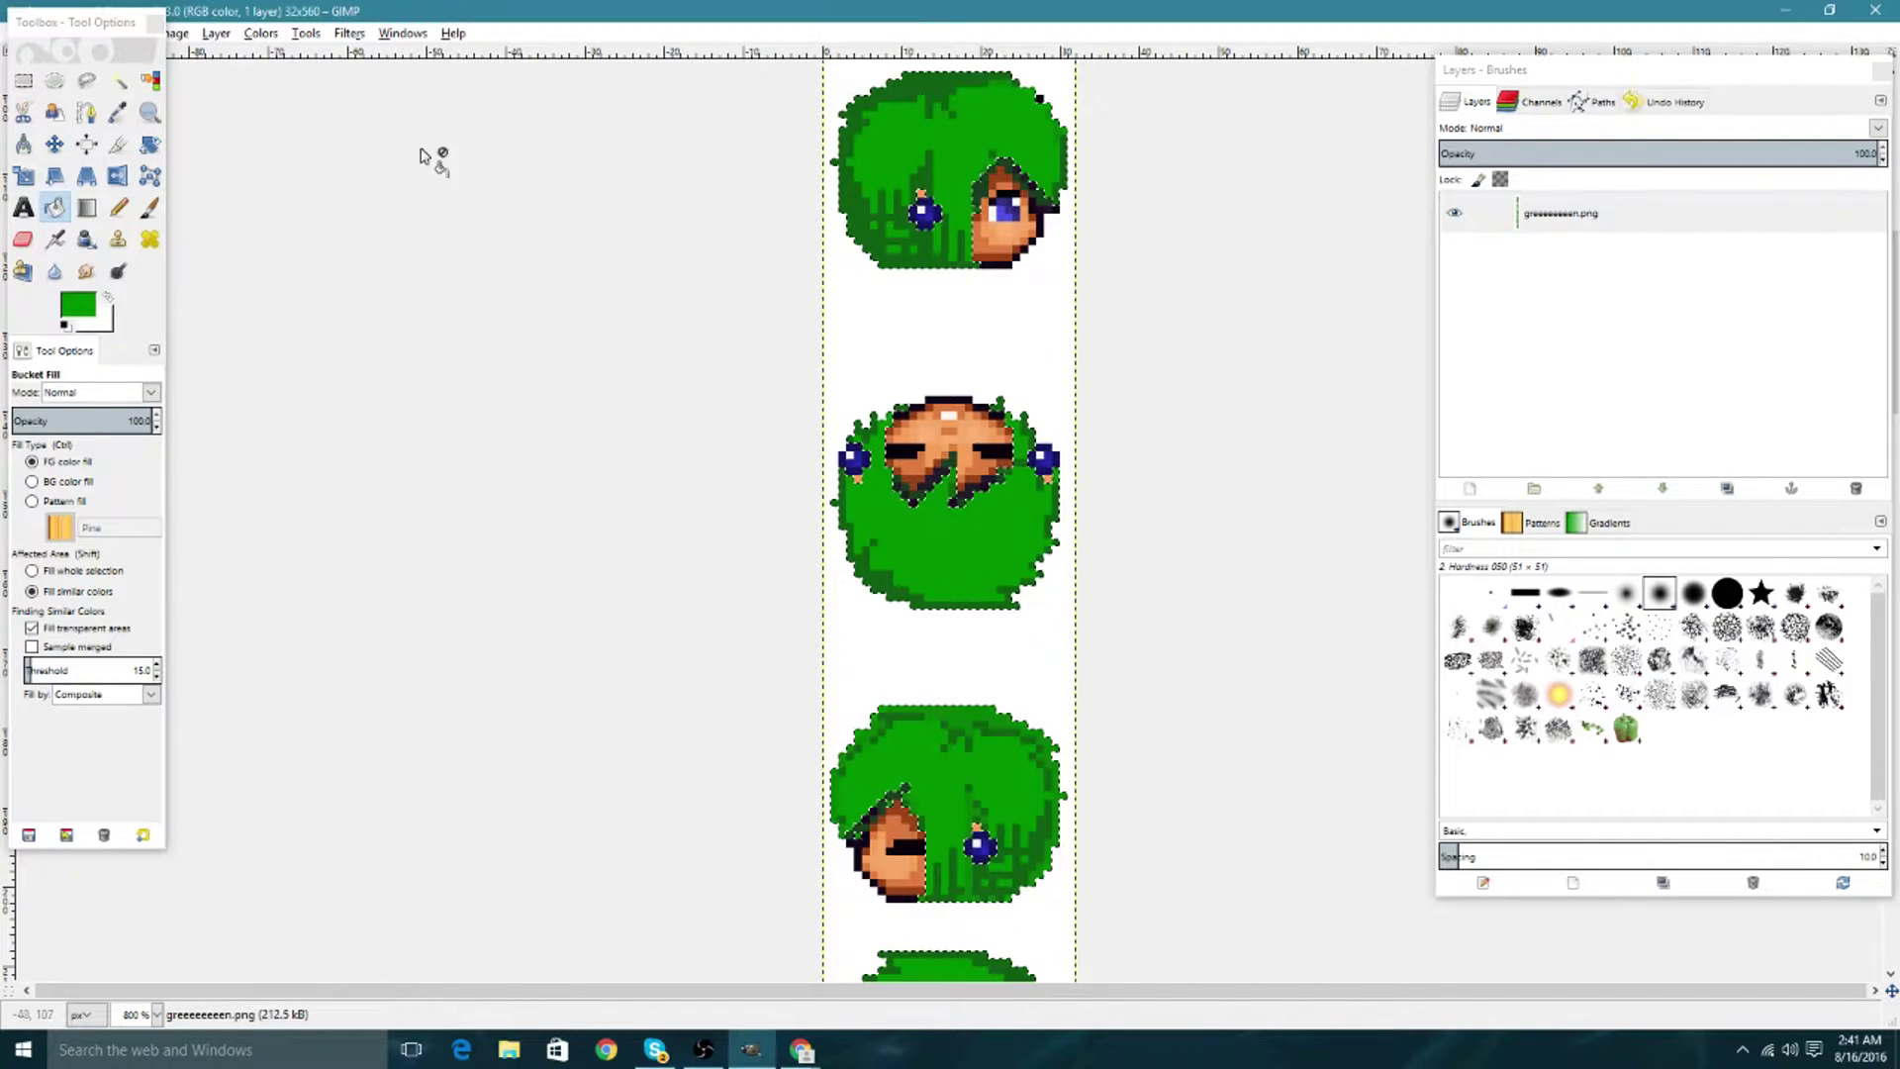
Try cutting the selected hair pixels, then undo the cut to restore the purple hair.
scroll(954, 600, up, 5)
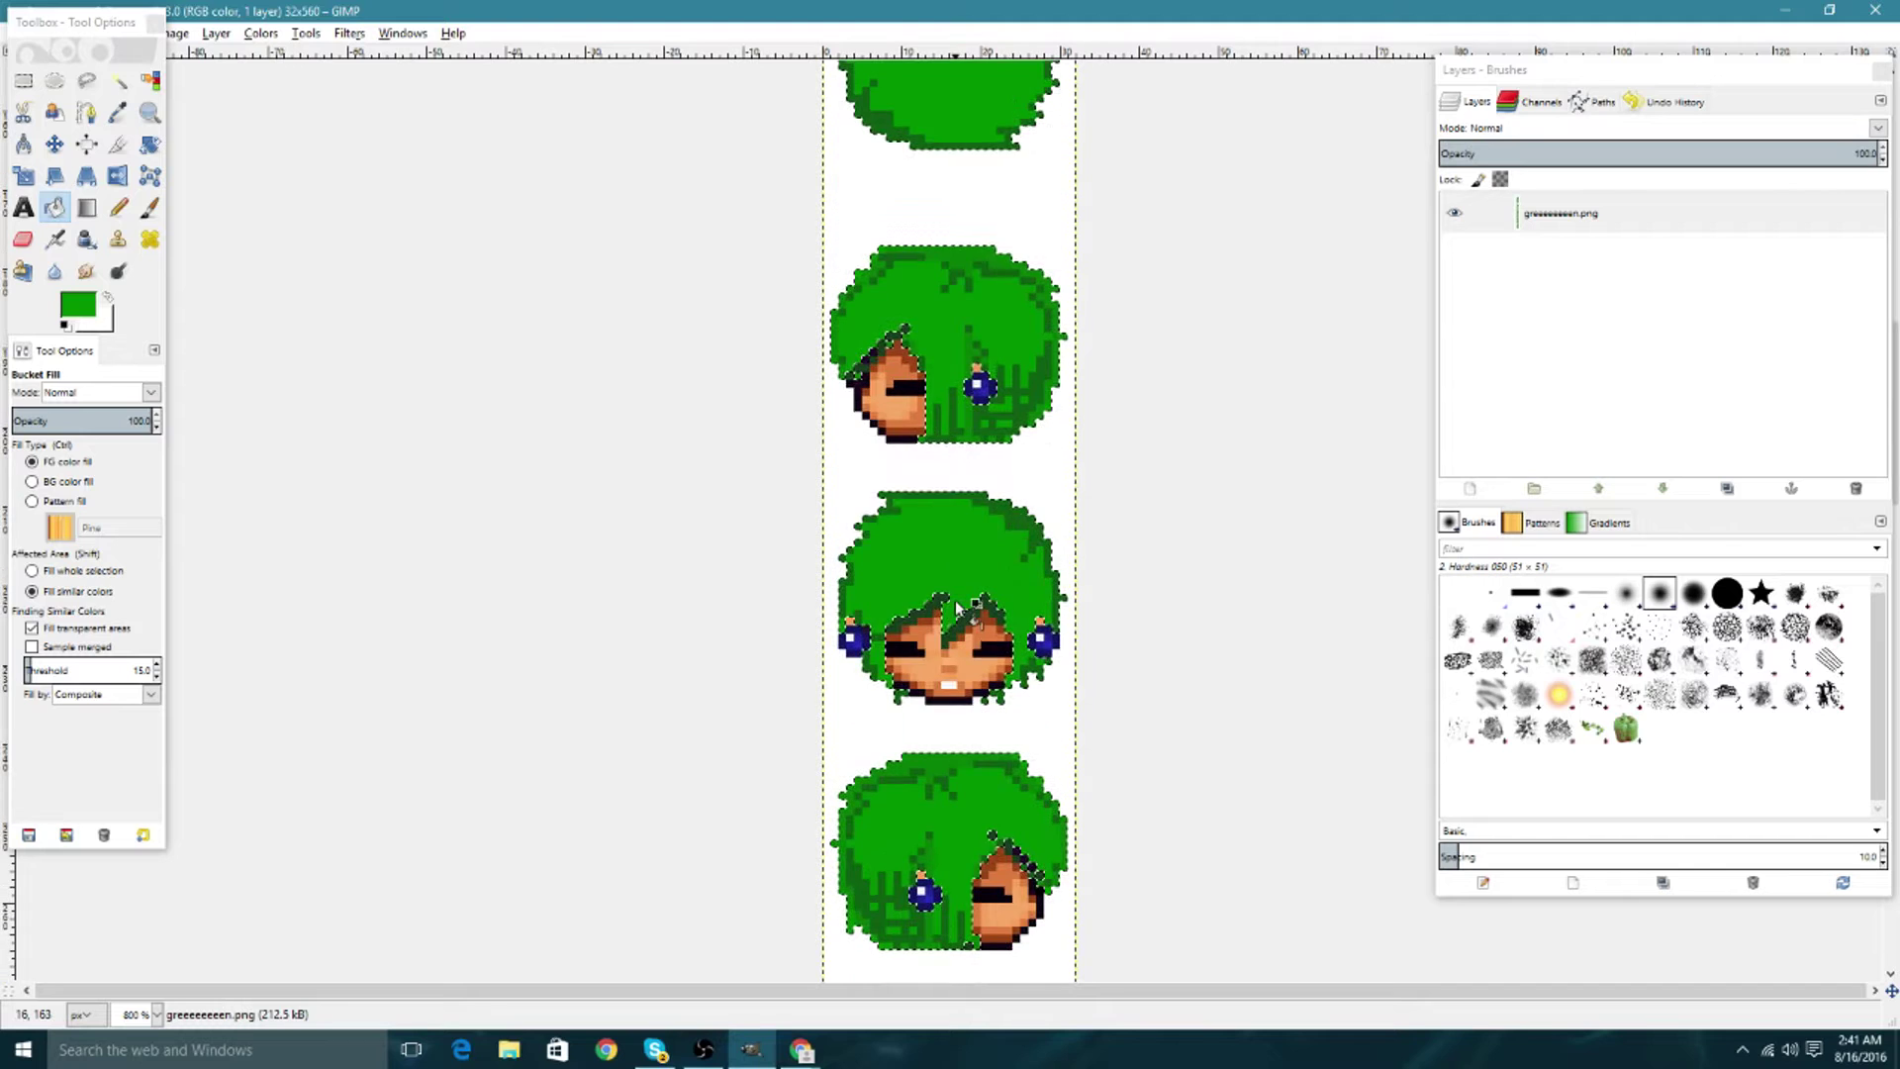
scroll(954, 599, up, 1)
key(ctrl+x)
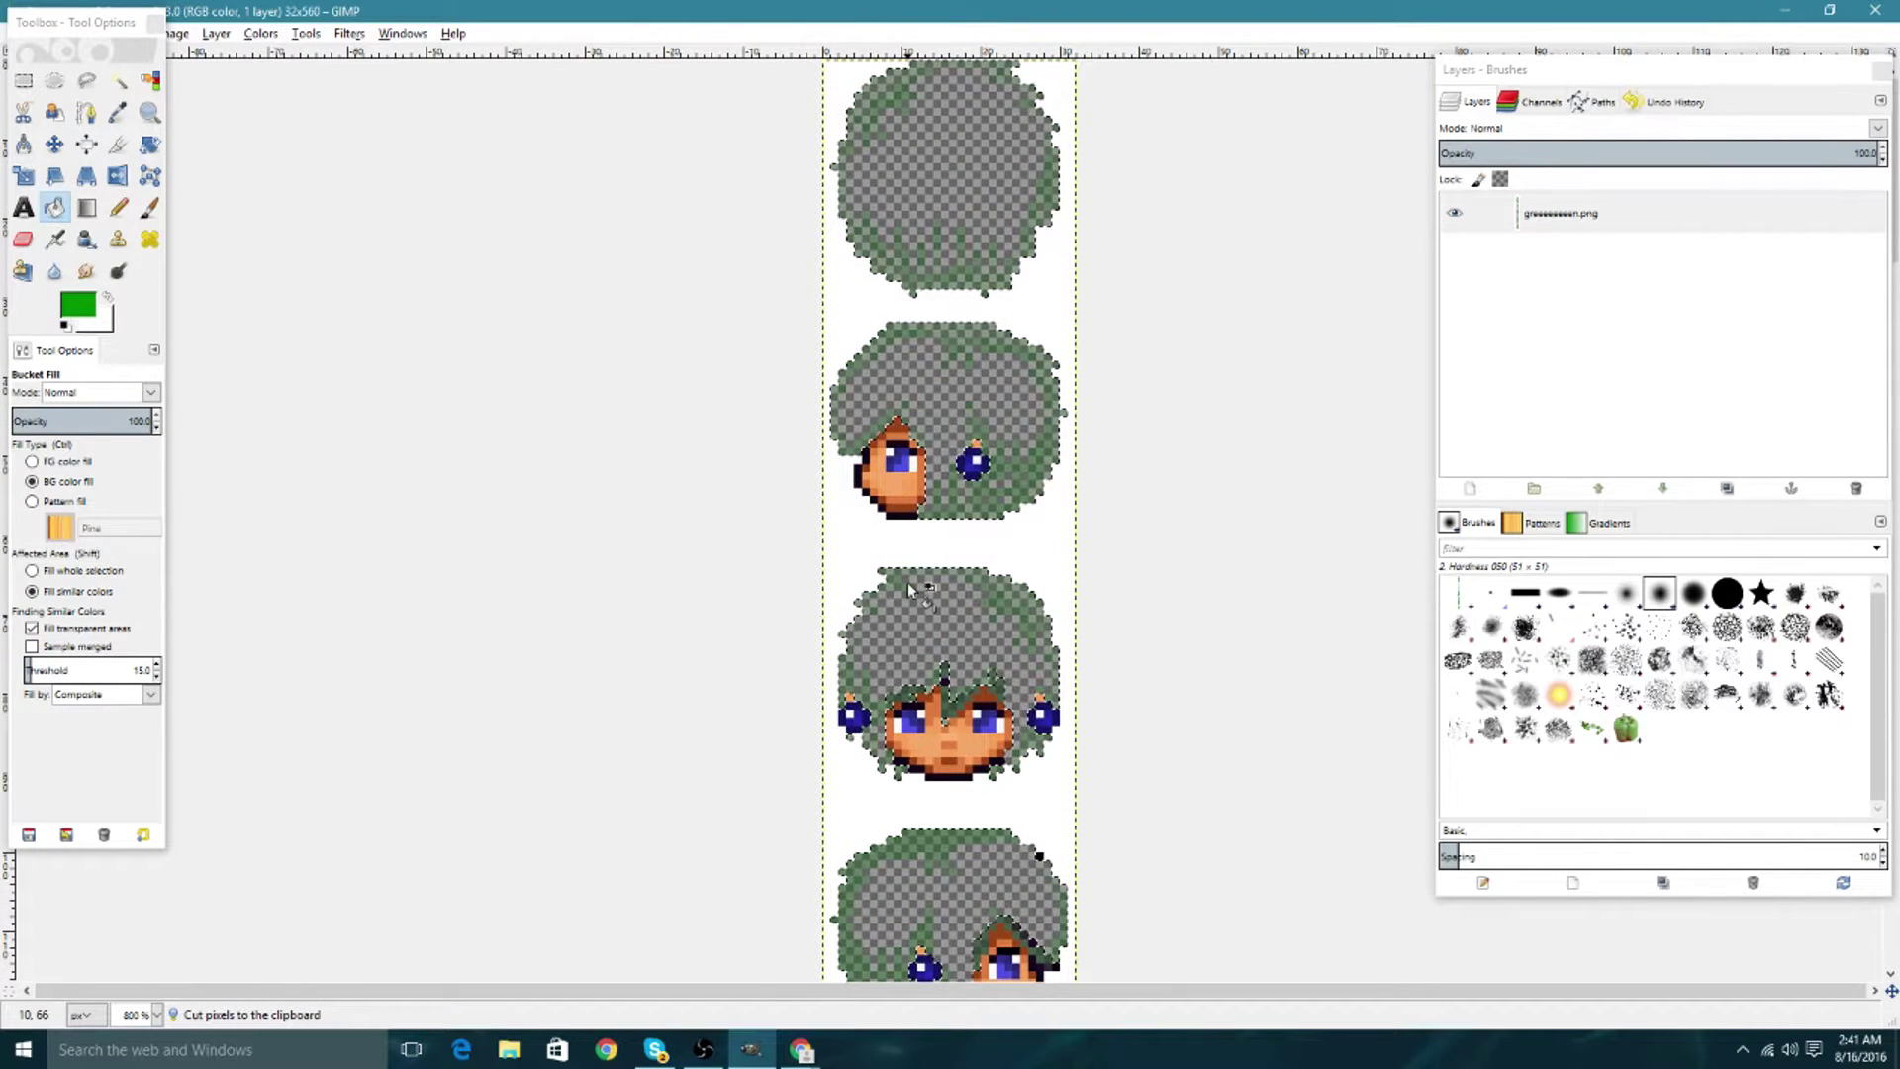
key(ctrl+z)
key(ctrl+z)
click(149, 80)
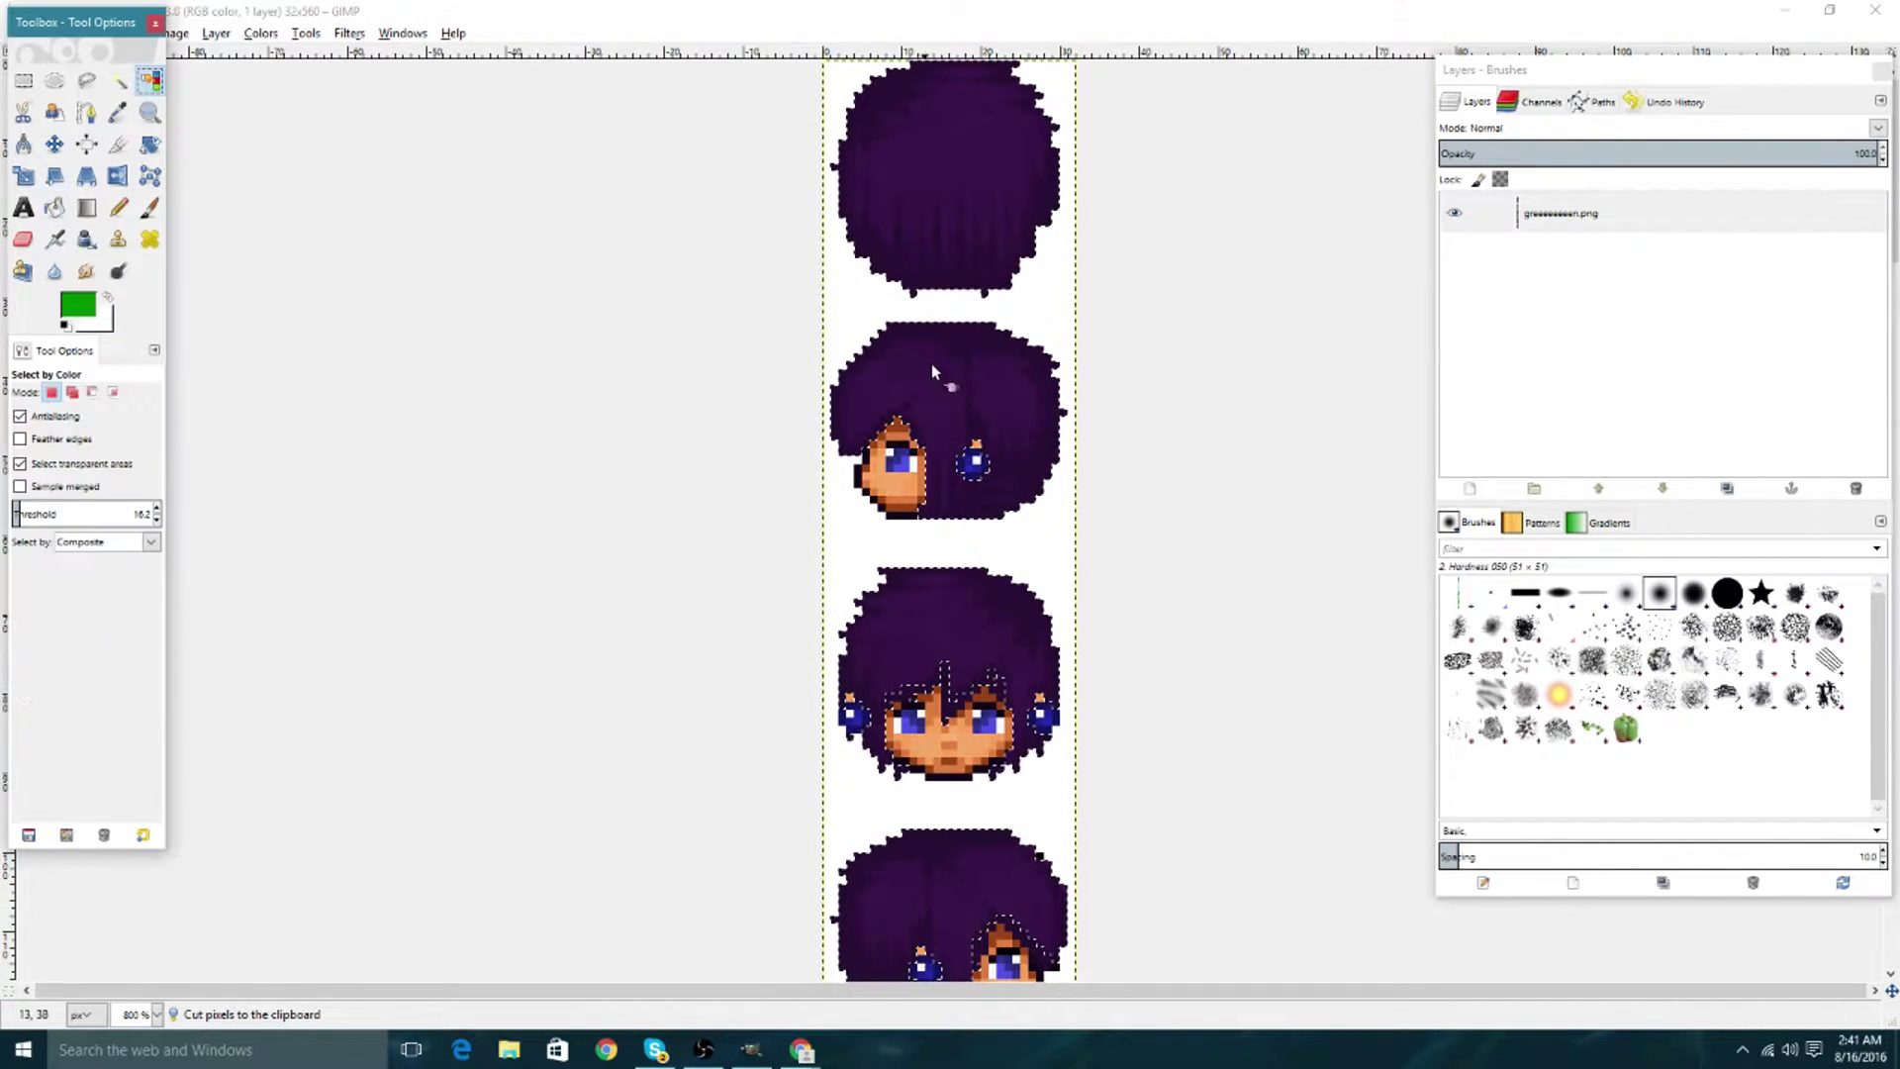
With threshold 0, select the outer purple hair shade and fill it dark green 008e00.
drag(33, 514, 14, 513)
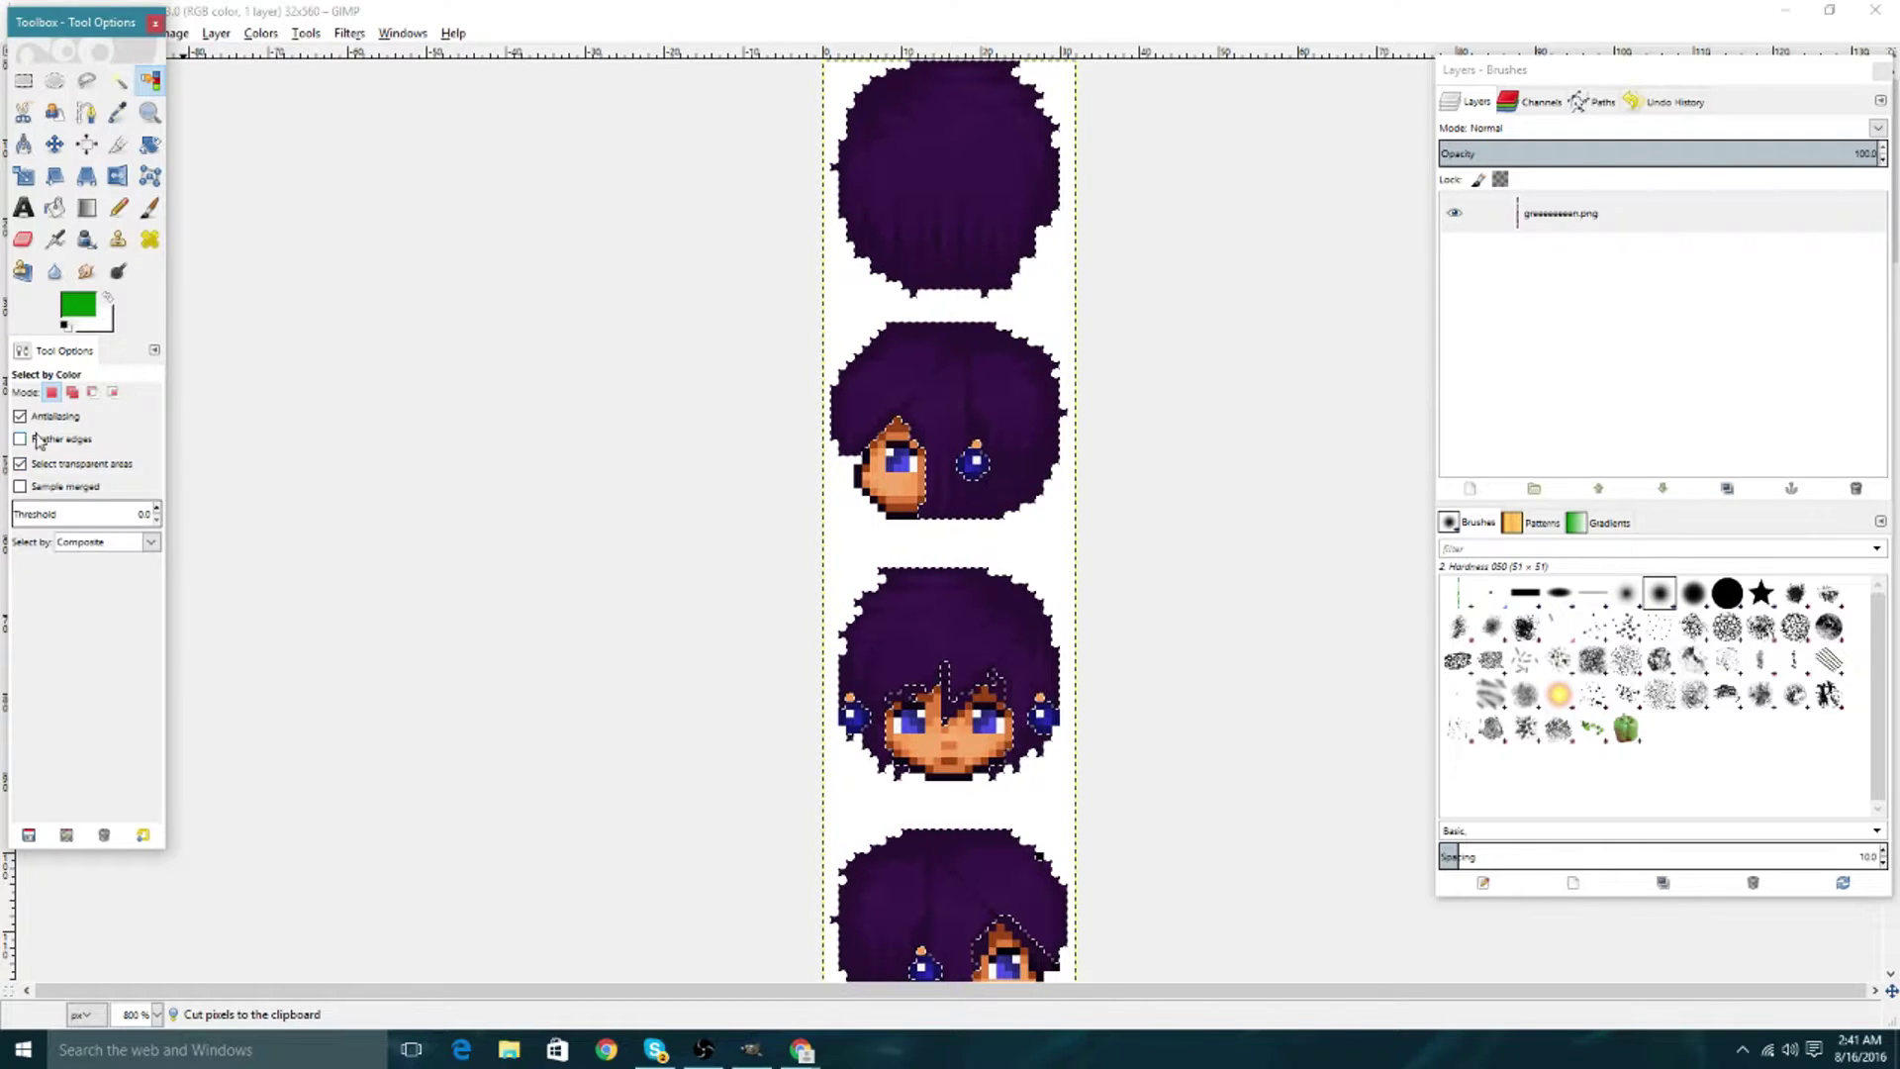
click(884, 393)
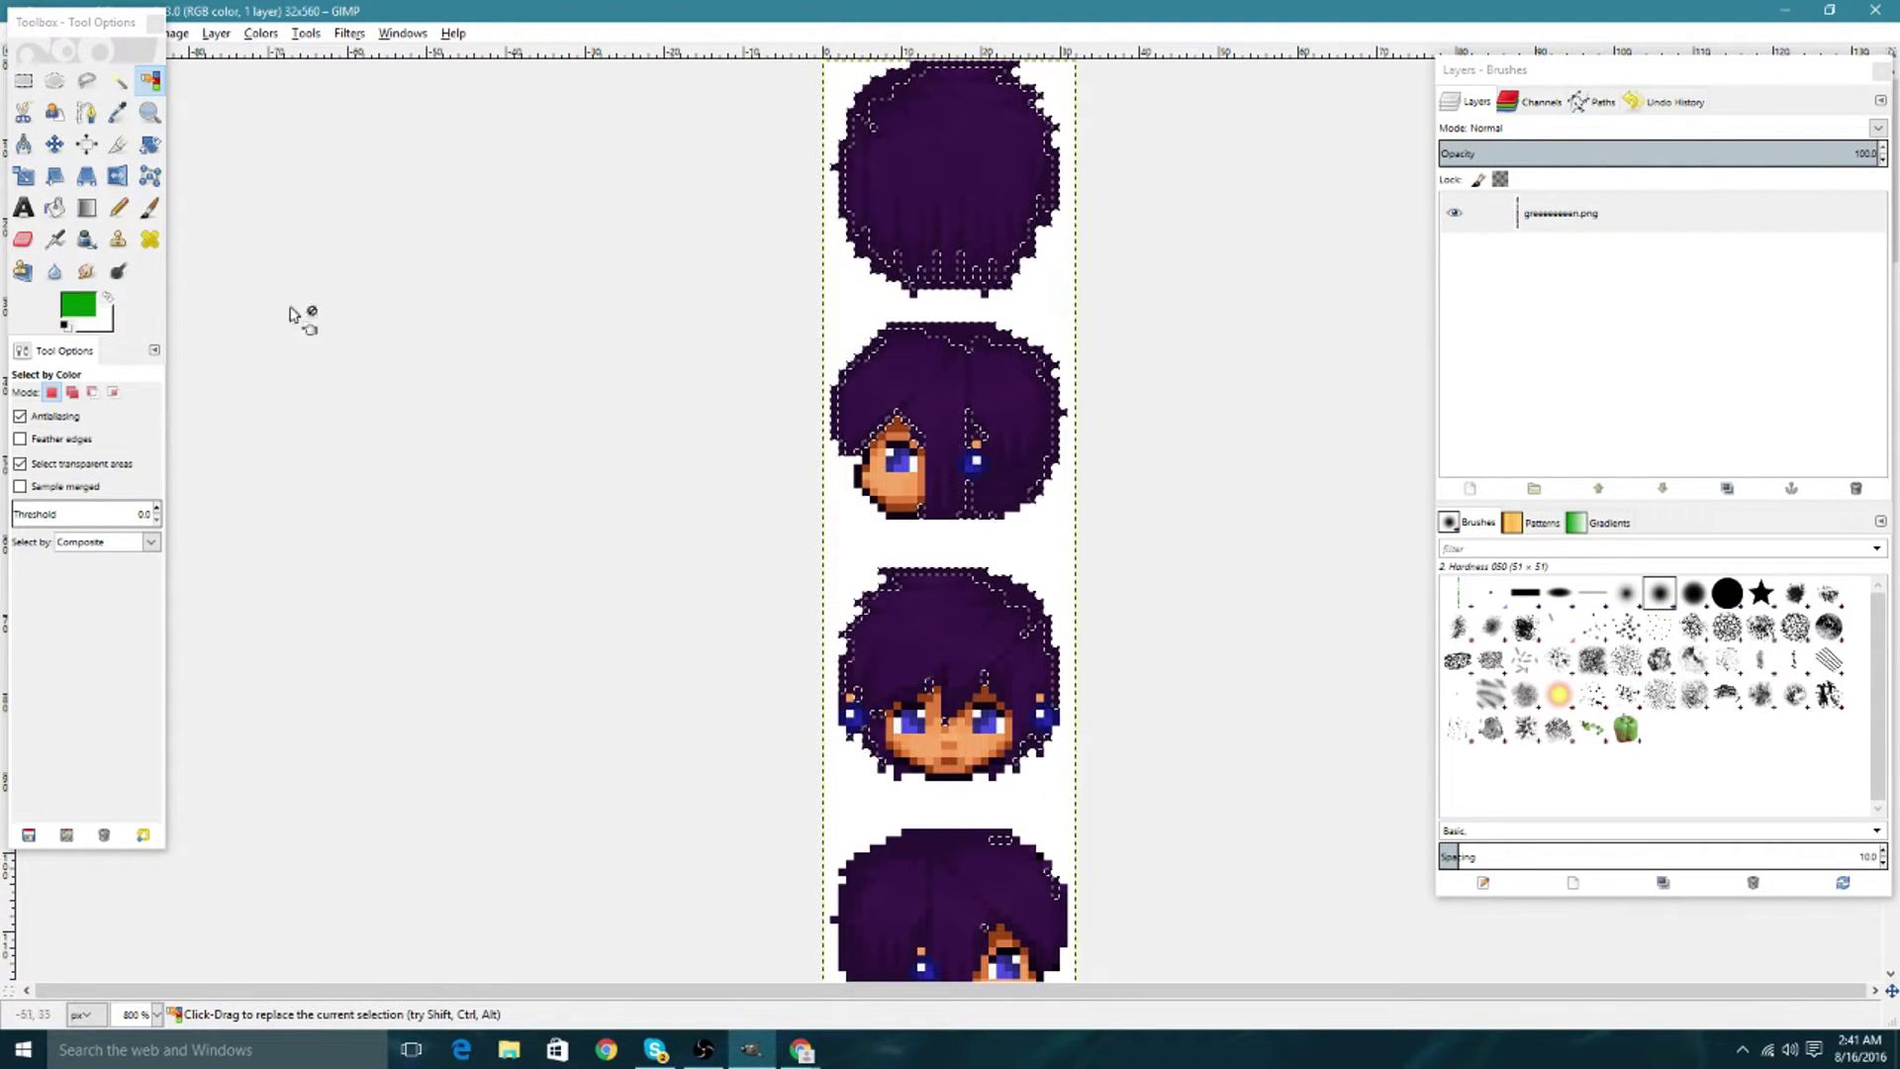
click(77, 305)
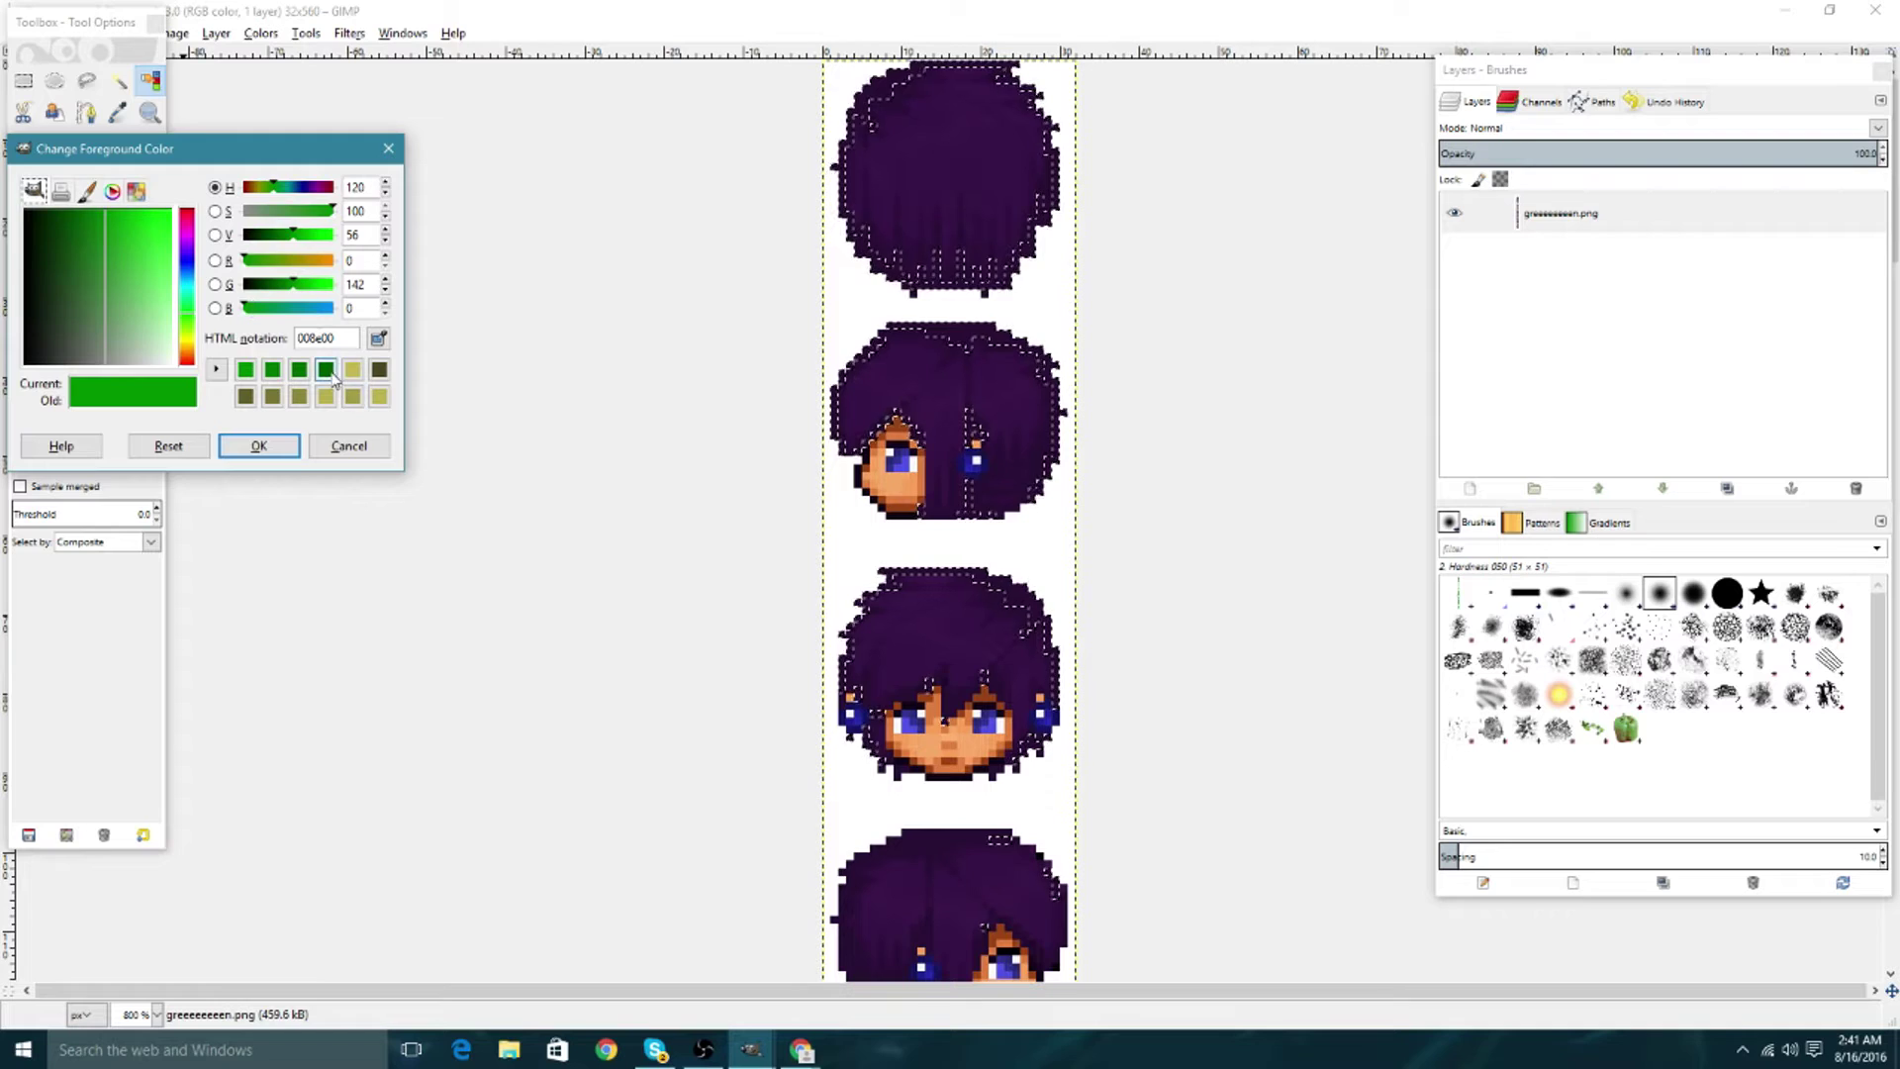
click(282, 447)
click(55, 210)
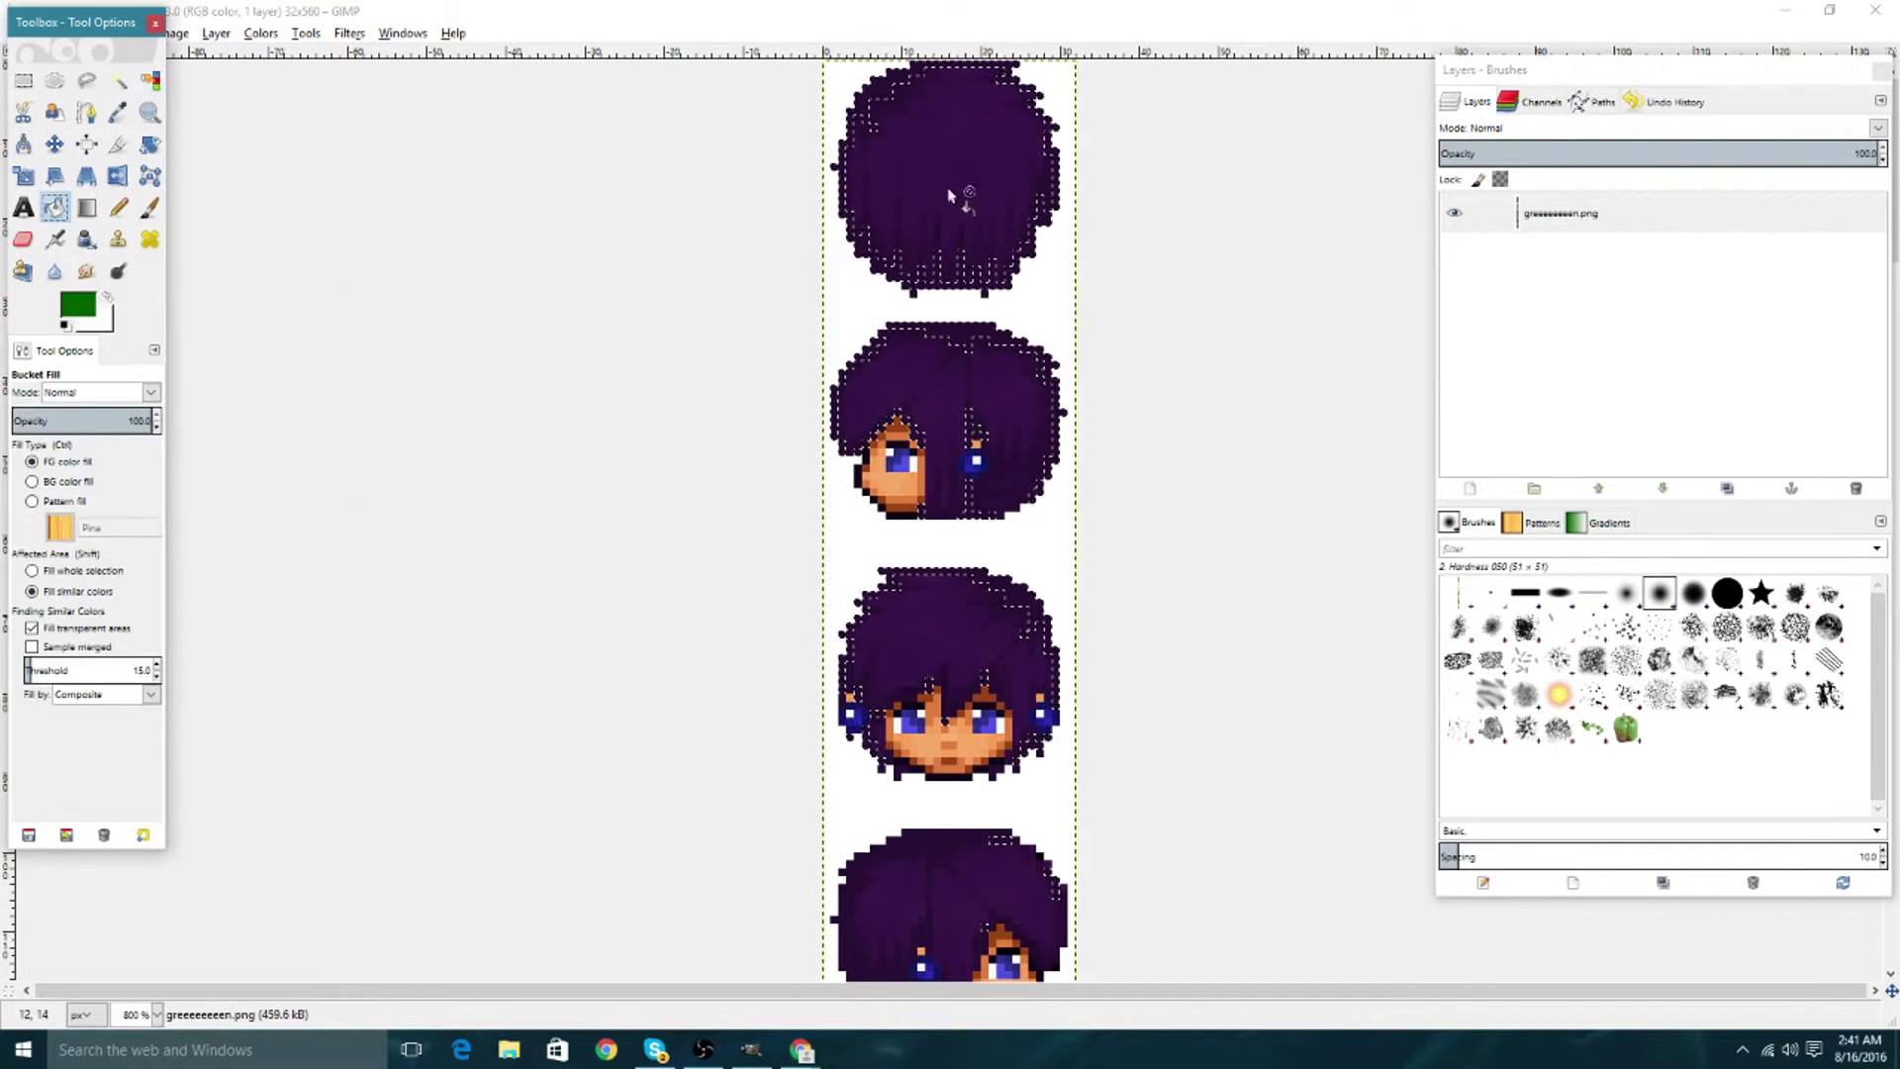
click(841, 134)
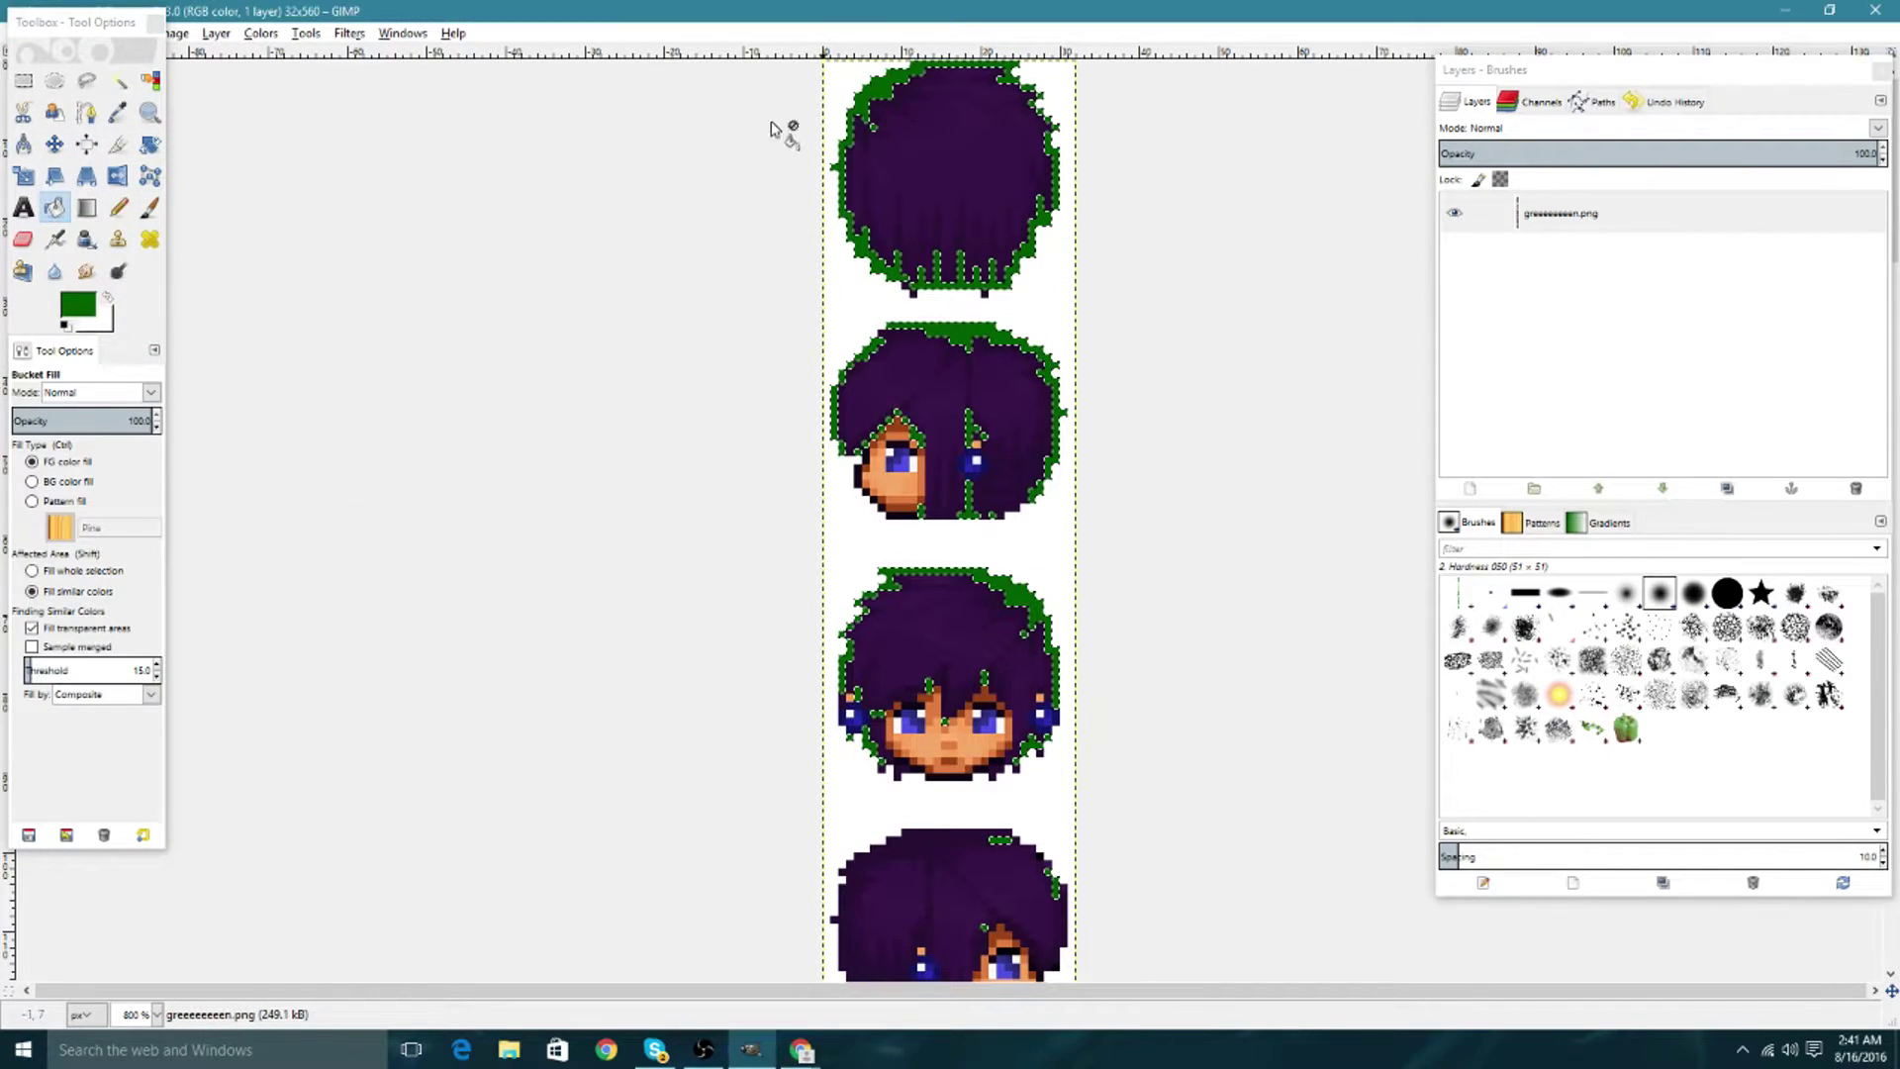
Select the next purple hair shade and fill it with green 006f00.
click(149, 80)
click(994, 358)
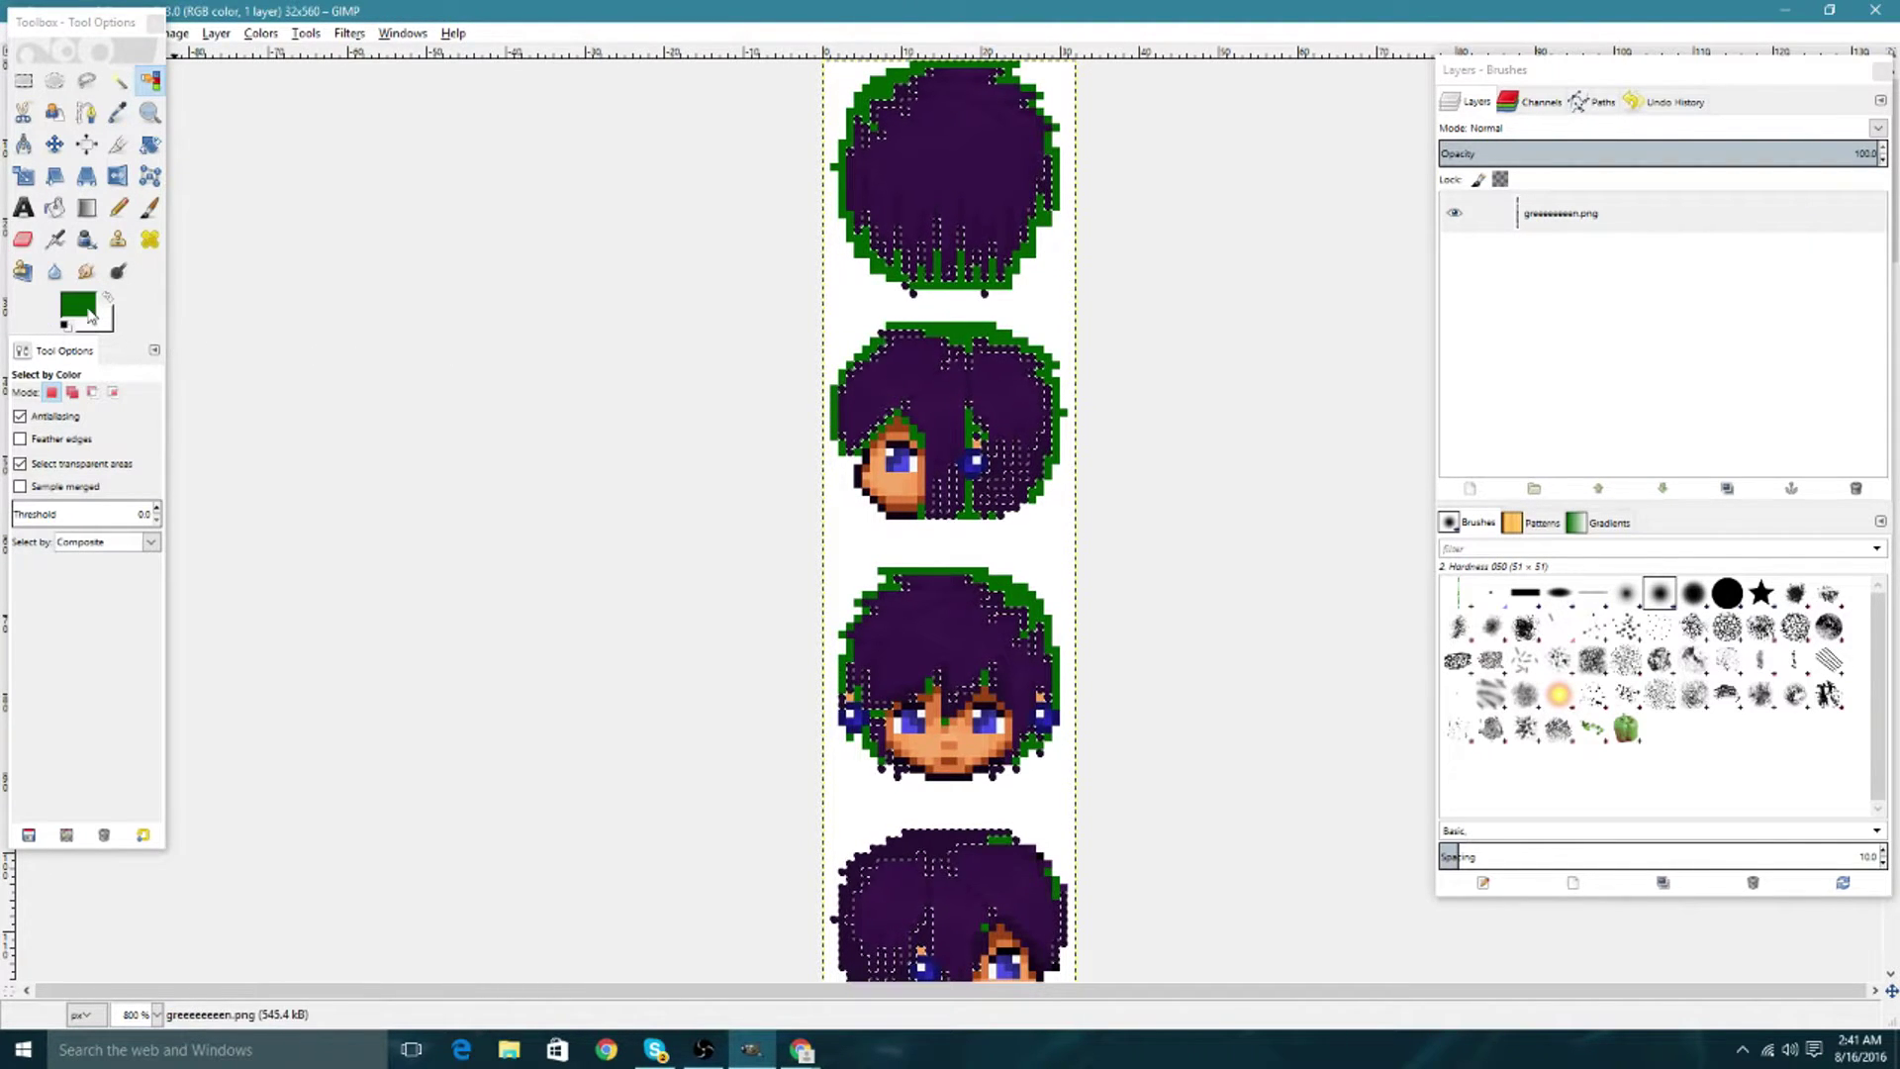
click(77, 304)
click(299, 369)
click(325, 369)
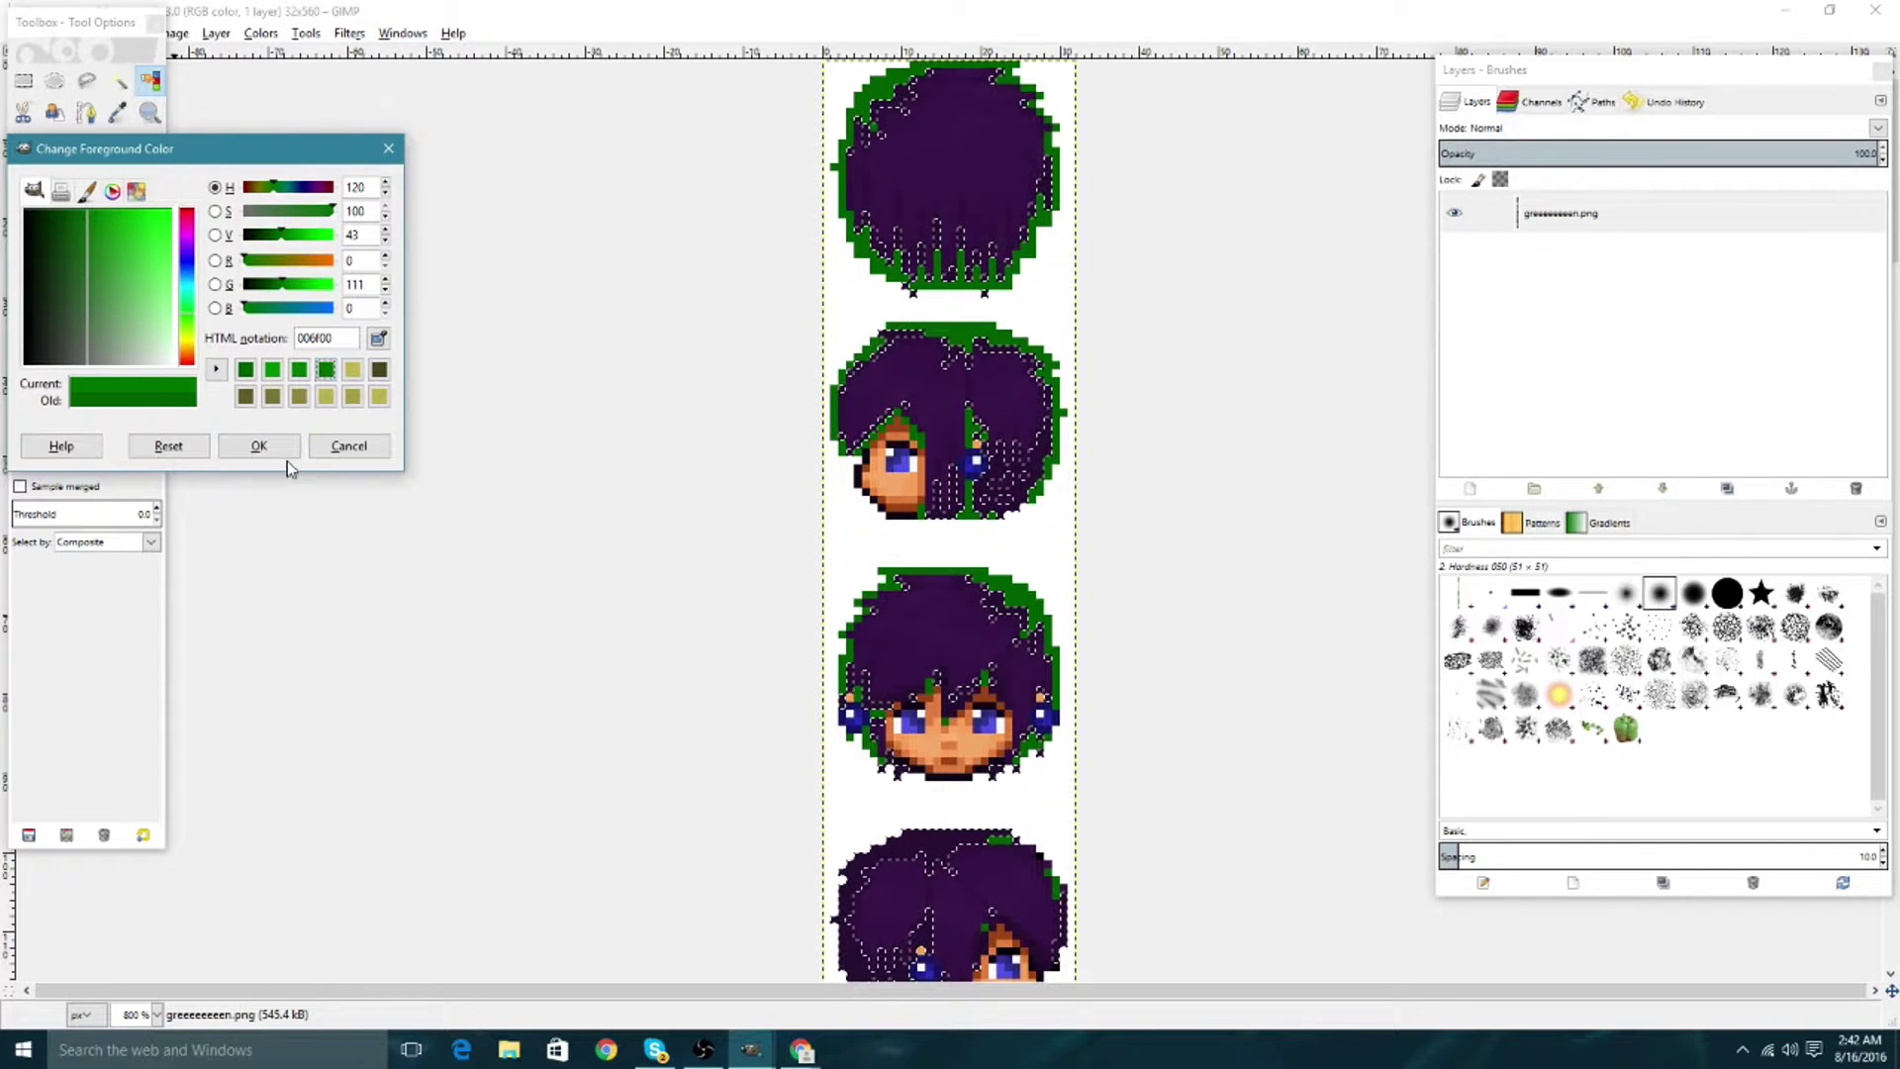
click(258, 445)
click(56, 208)
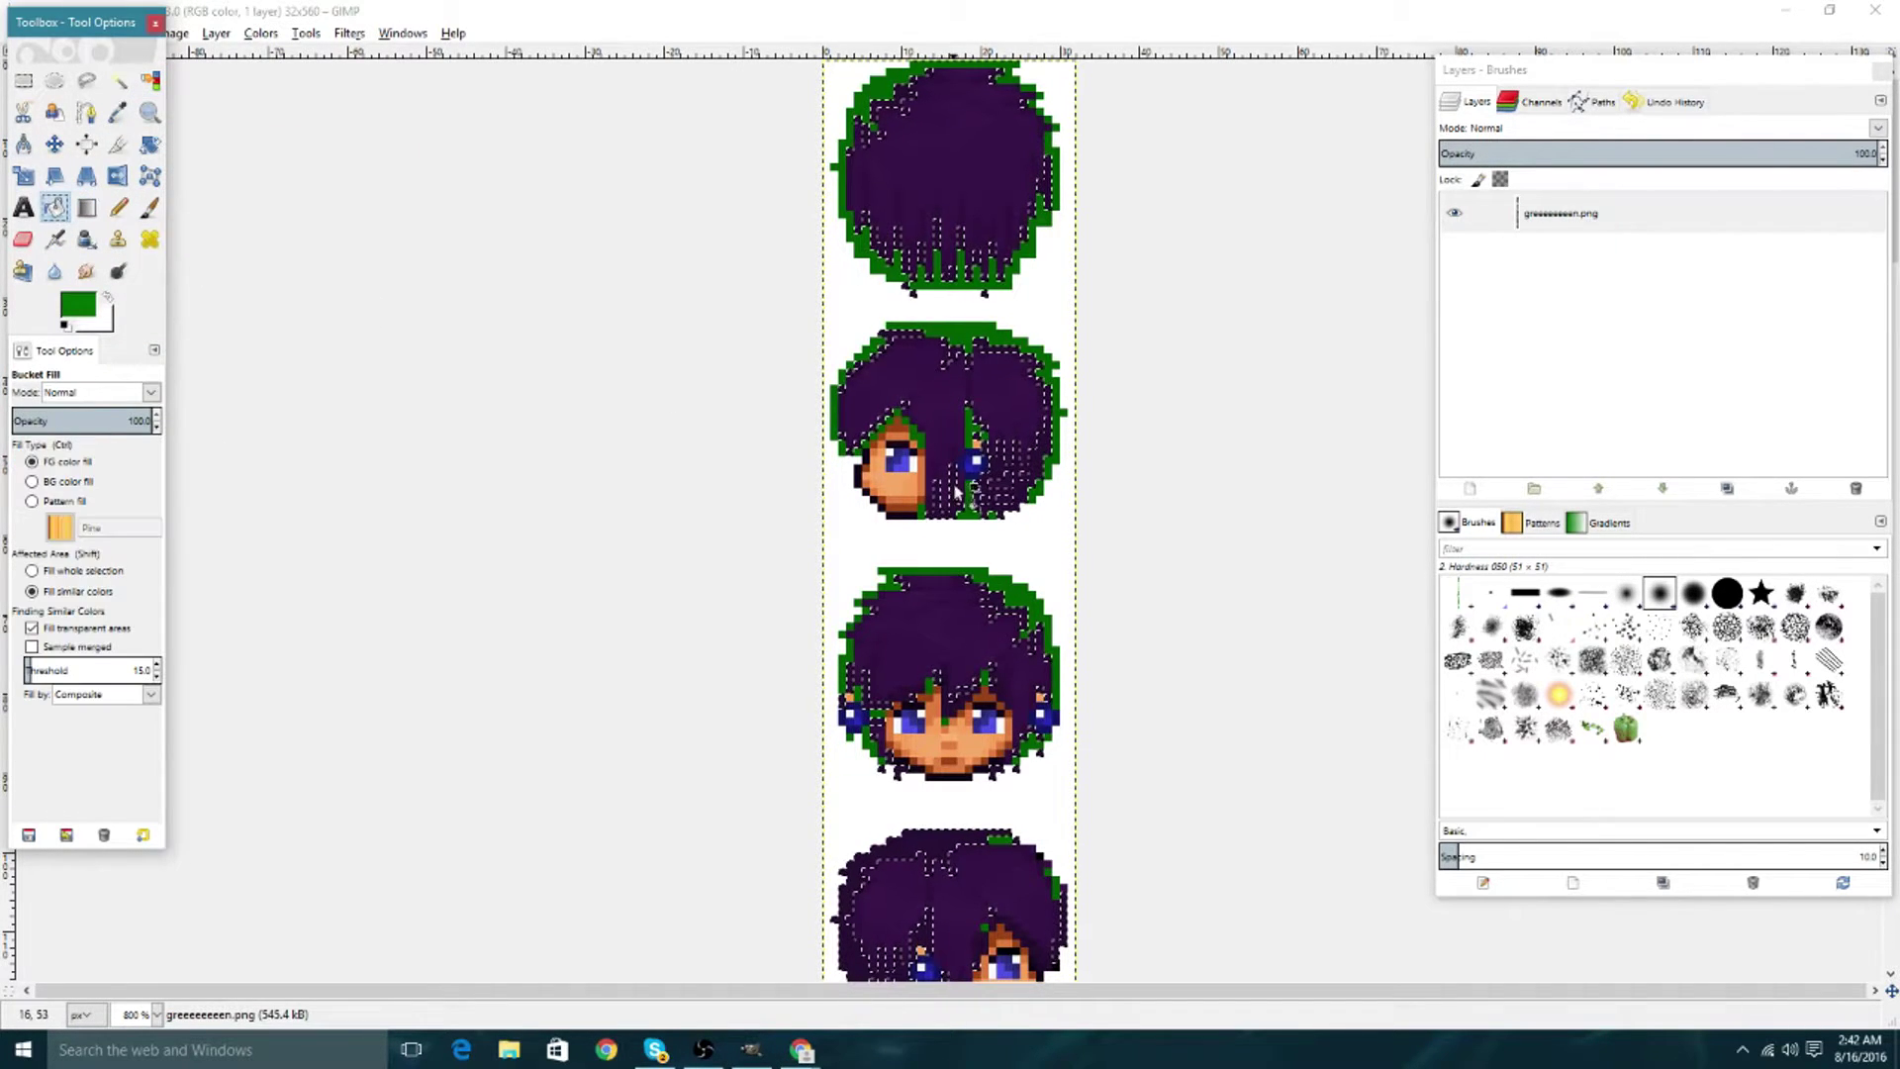
shift+click(722, 288)
Select another purple hair shade and fill the strands with green 007a00.
key(shift+o)
click(916, 349)
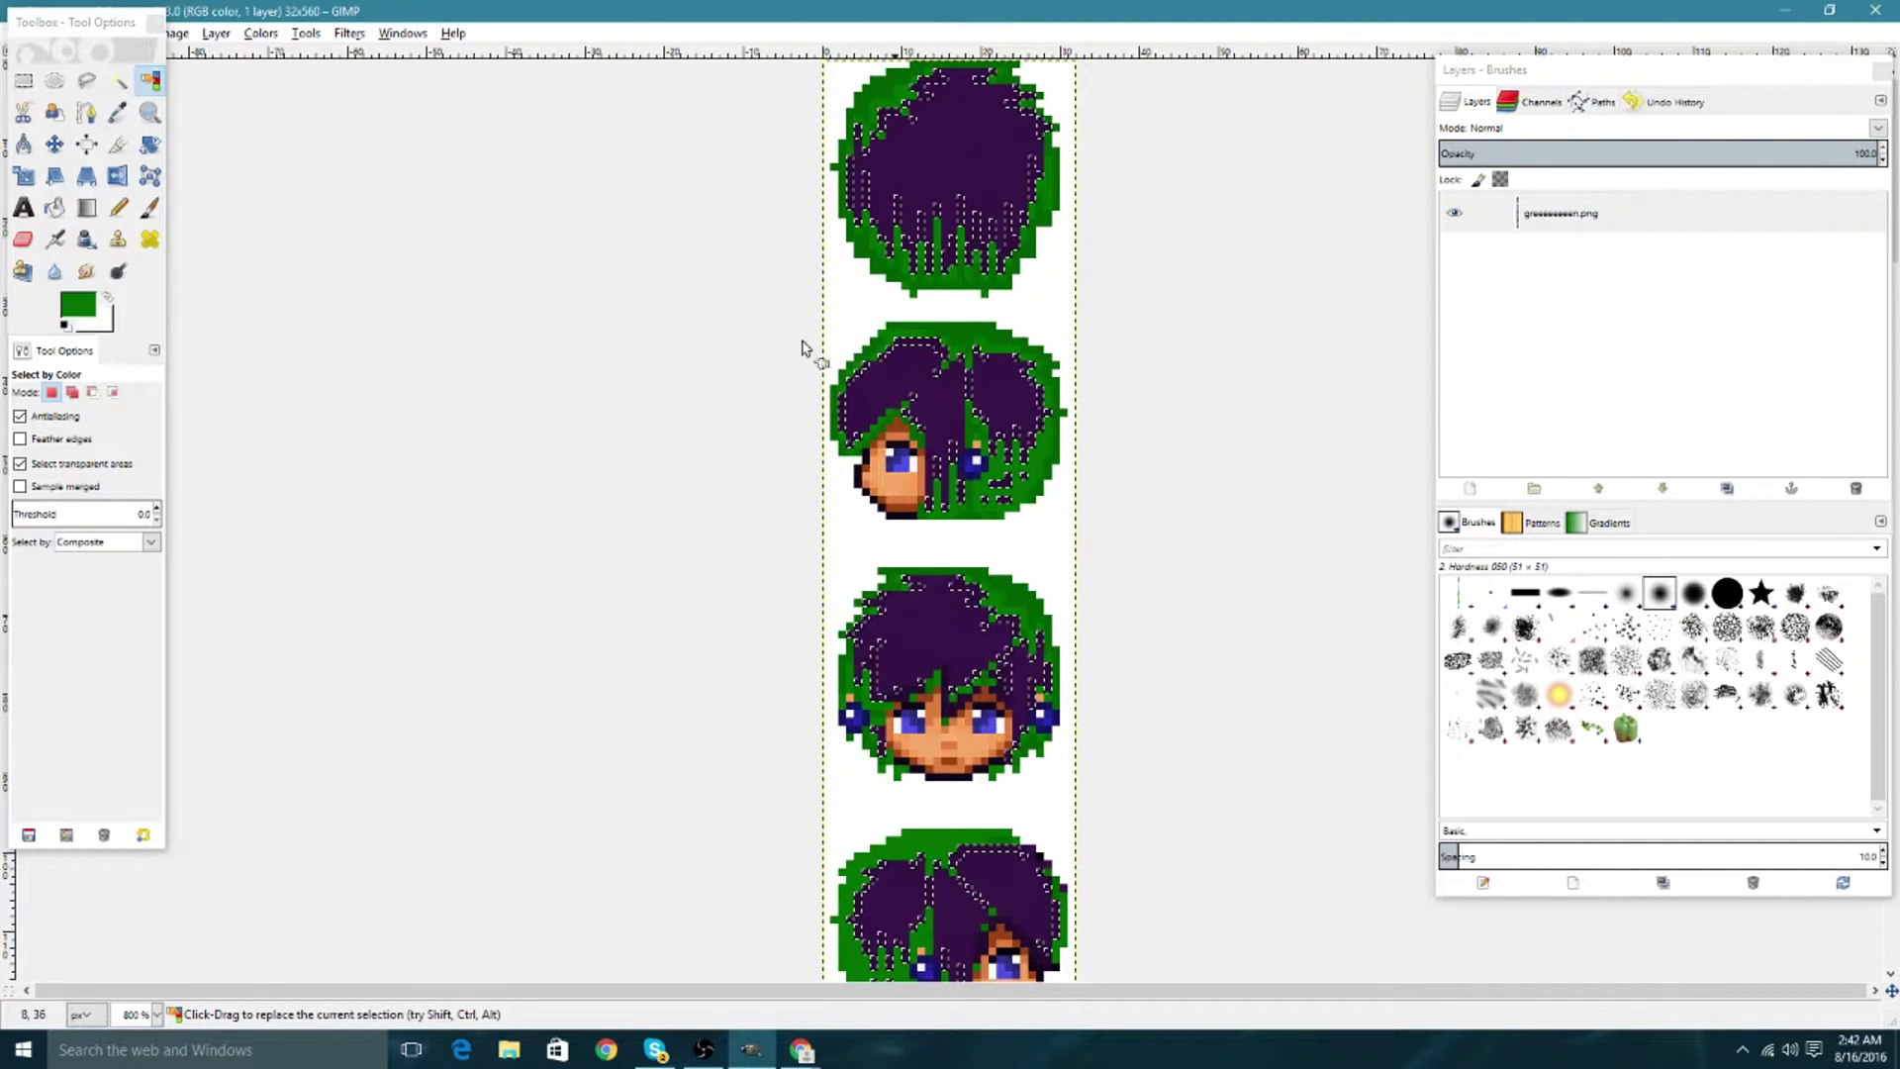
click(78, 305)
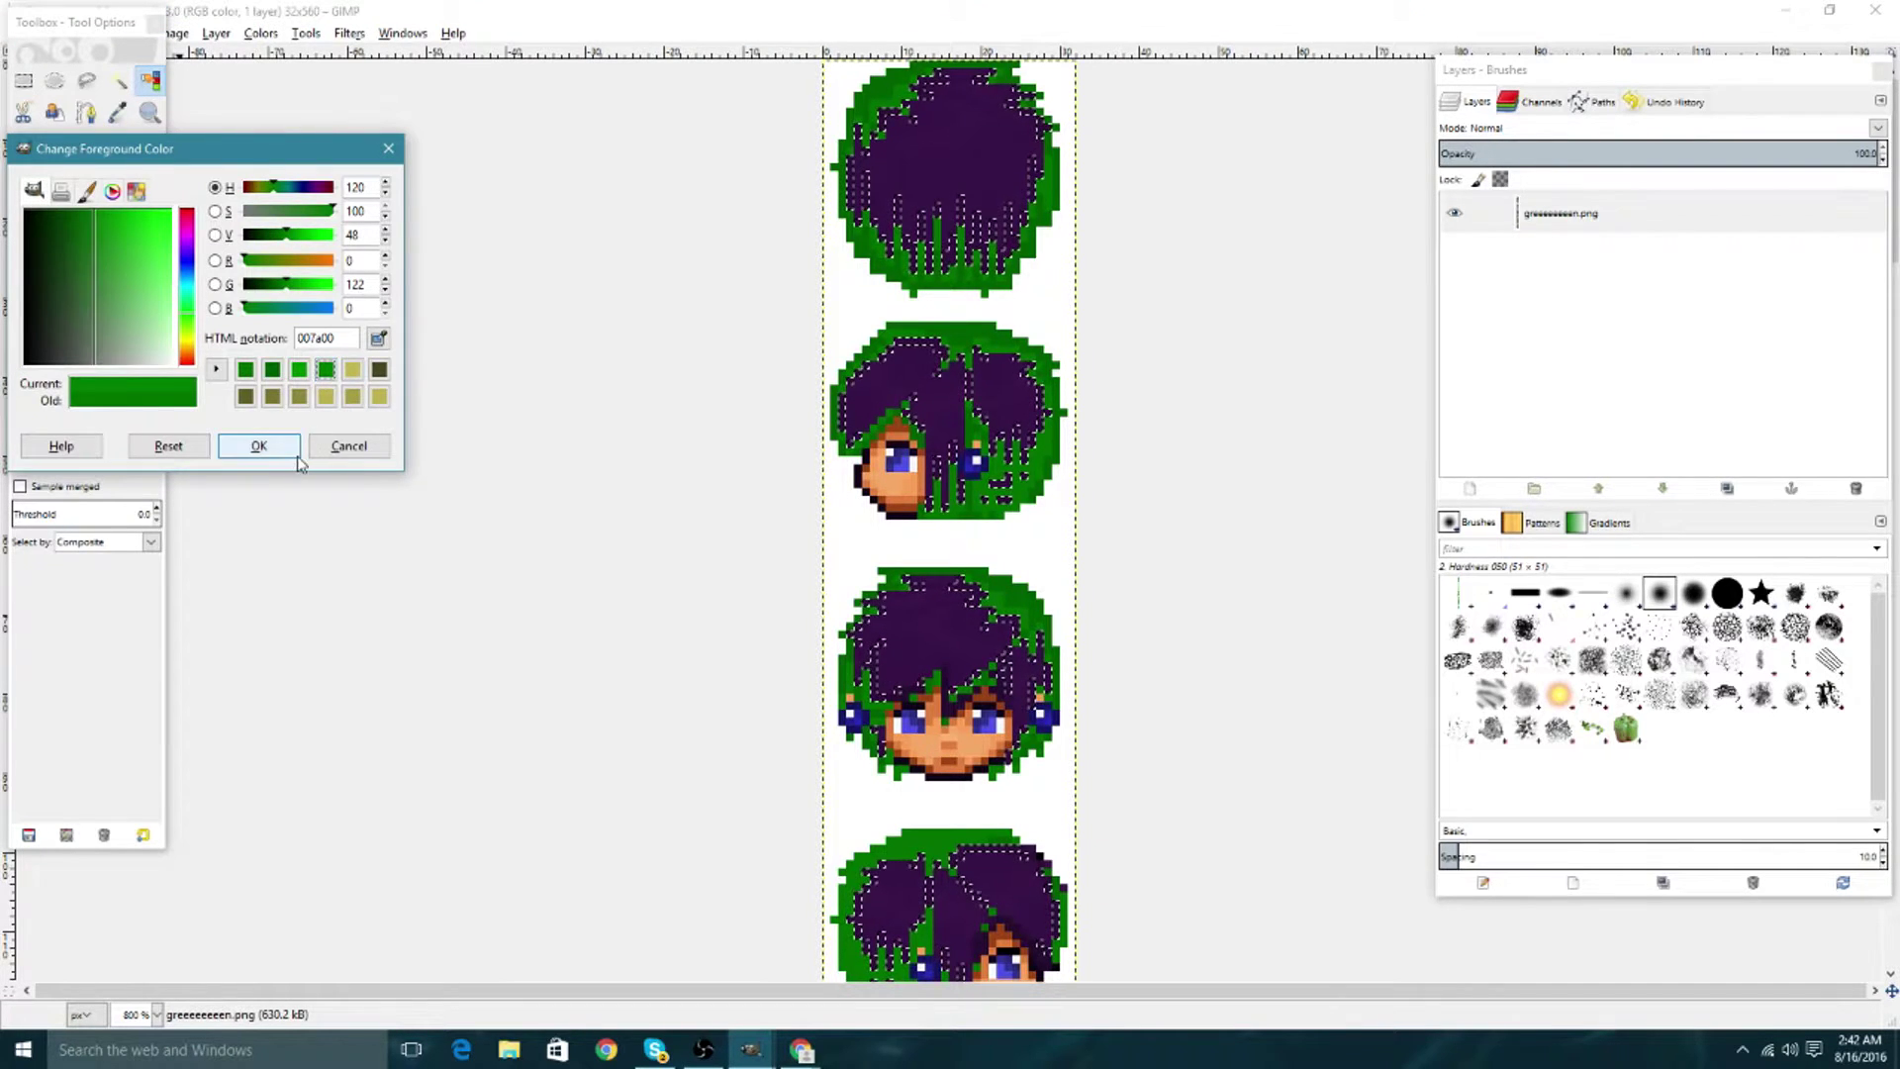
click(258, 445)
key(shift+b)
shift+click(890, 347)
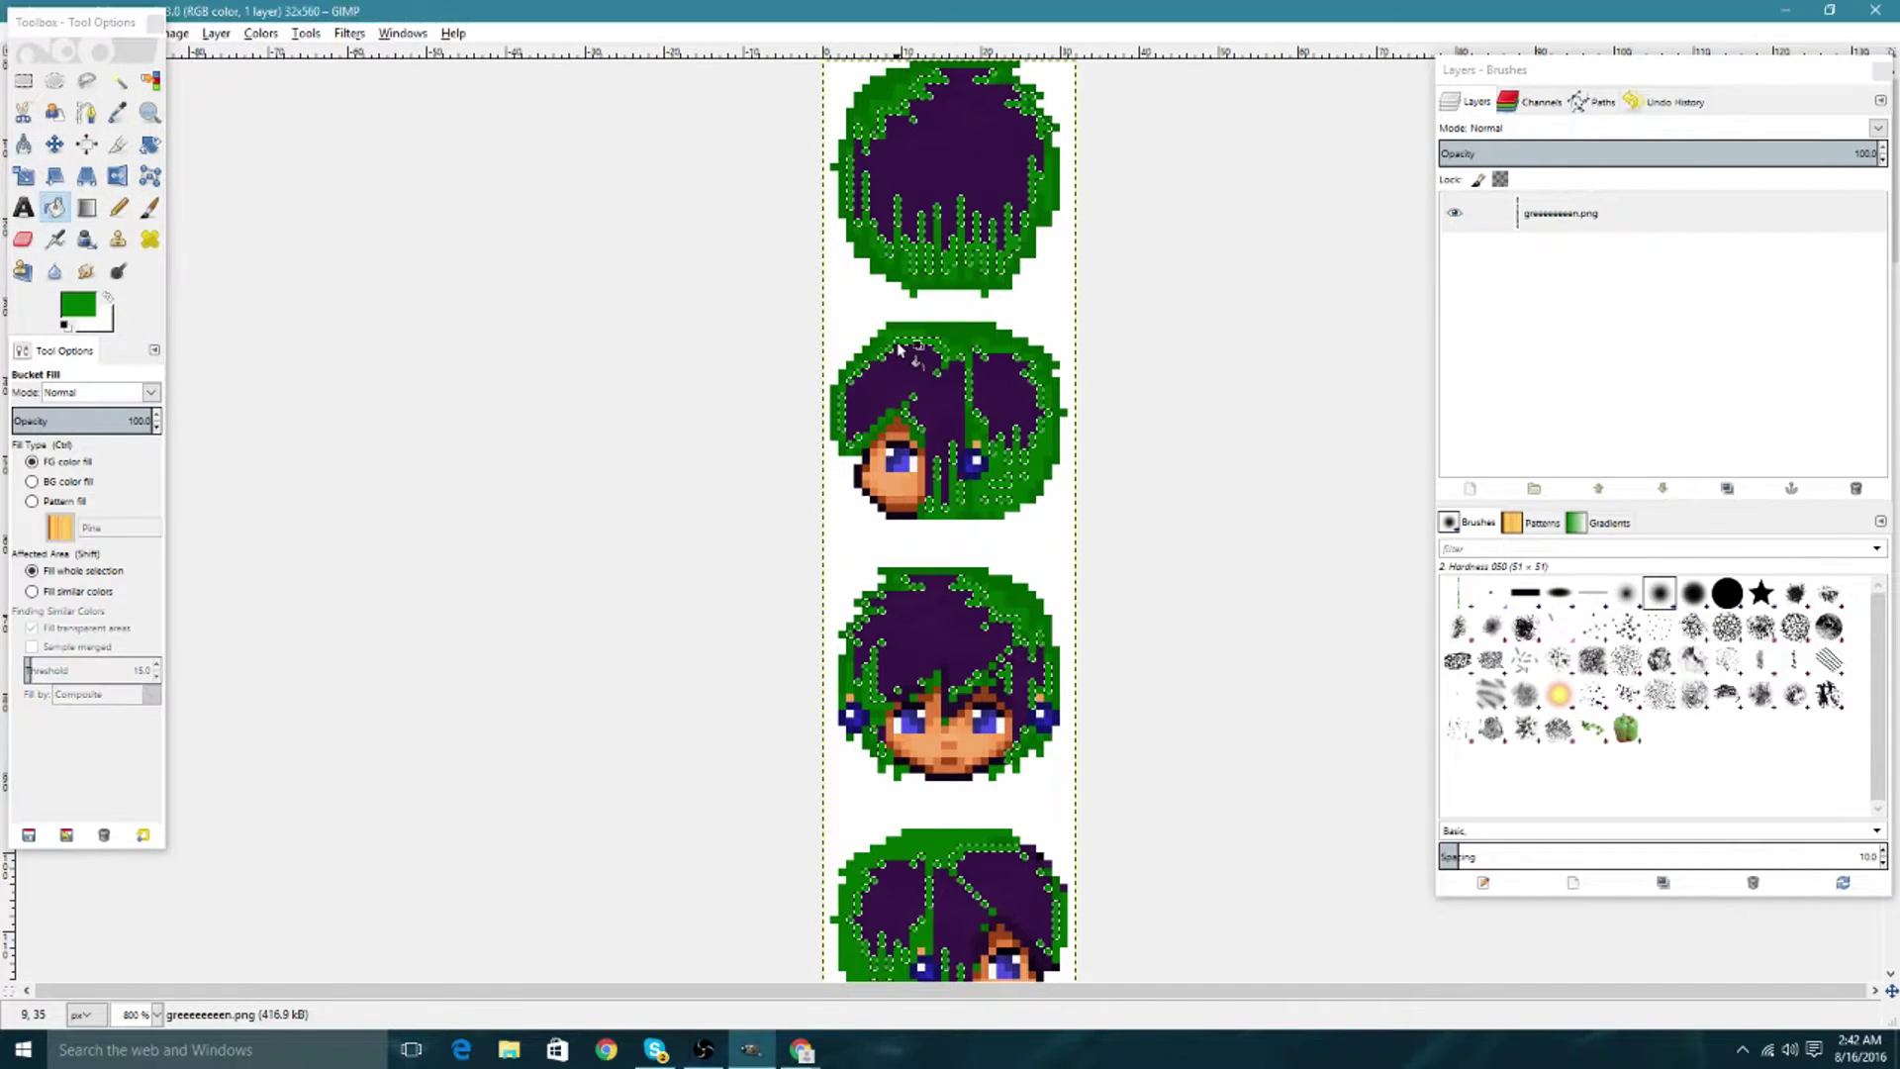
Select the remaining dark purple hair and fill it with green 008000.
click(150, 79)
click(896, 369)
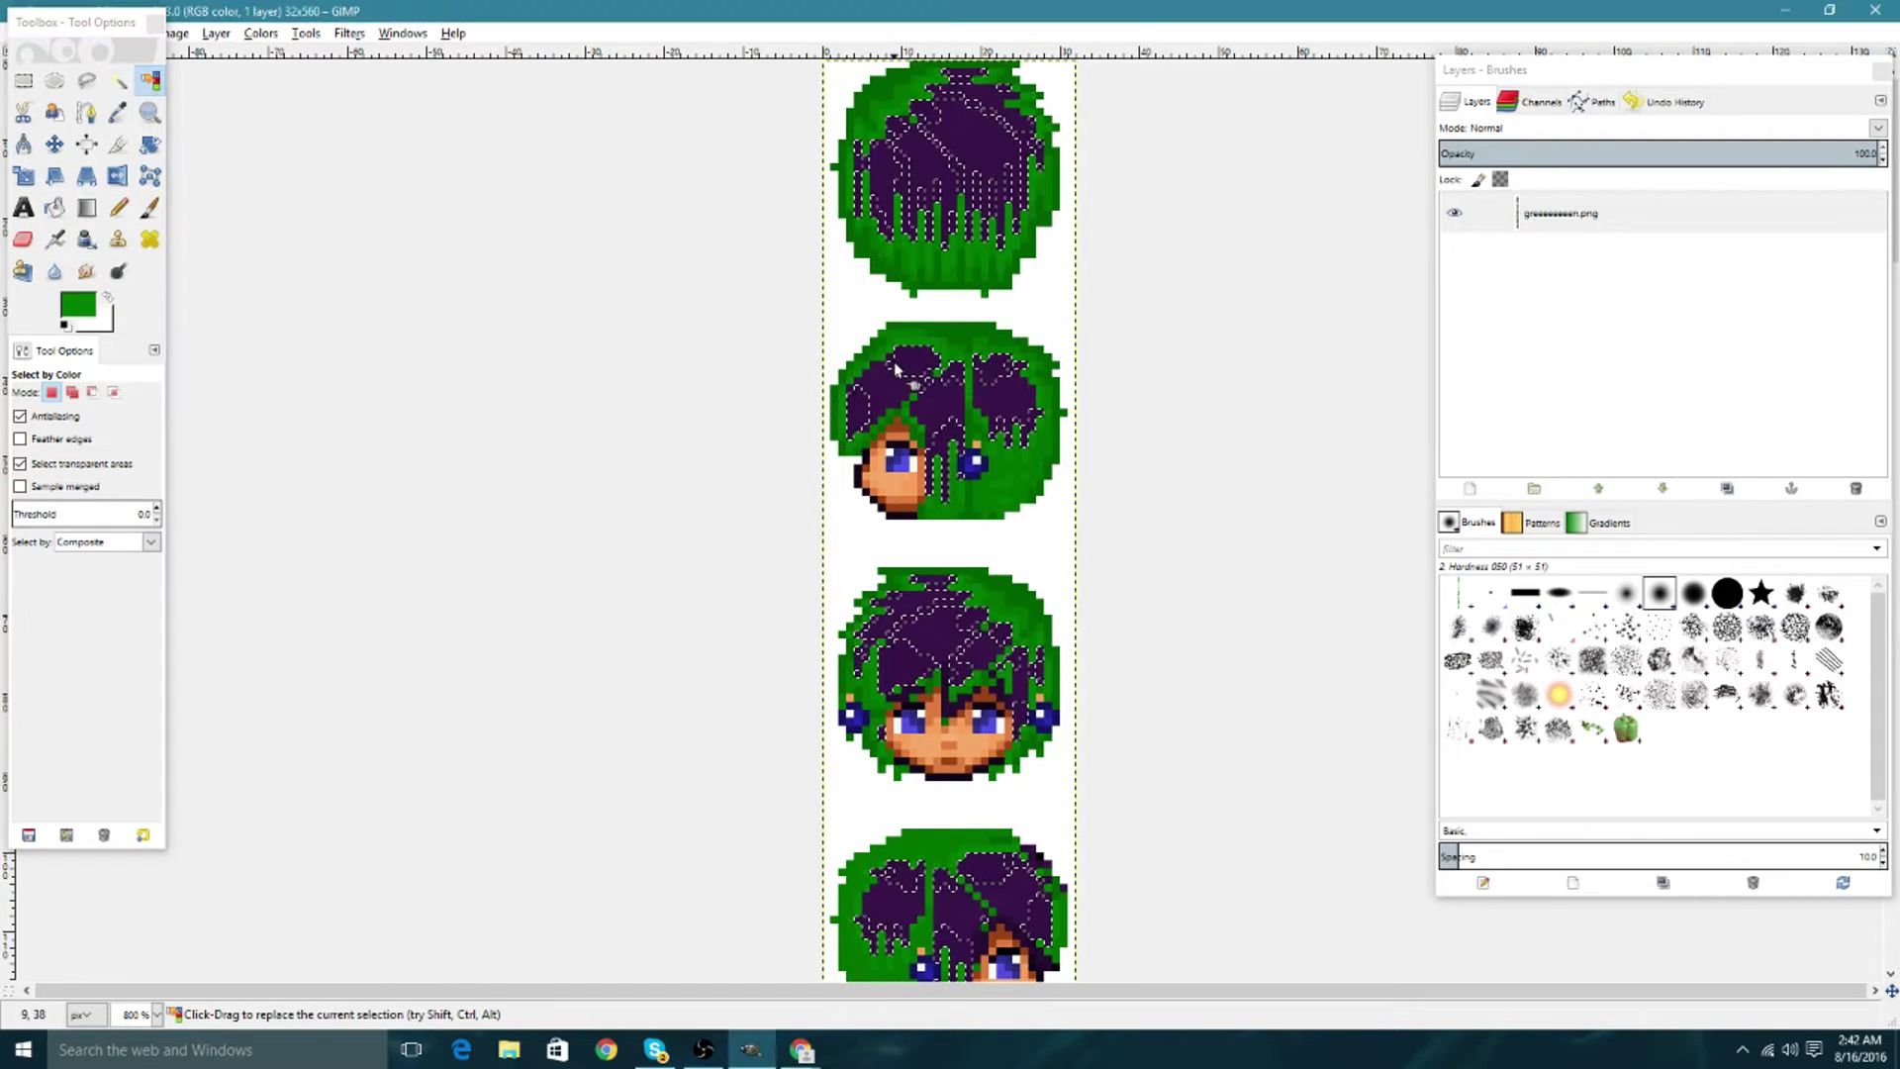
click(79, 305)
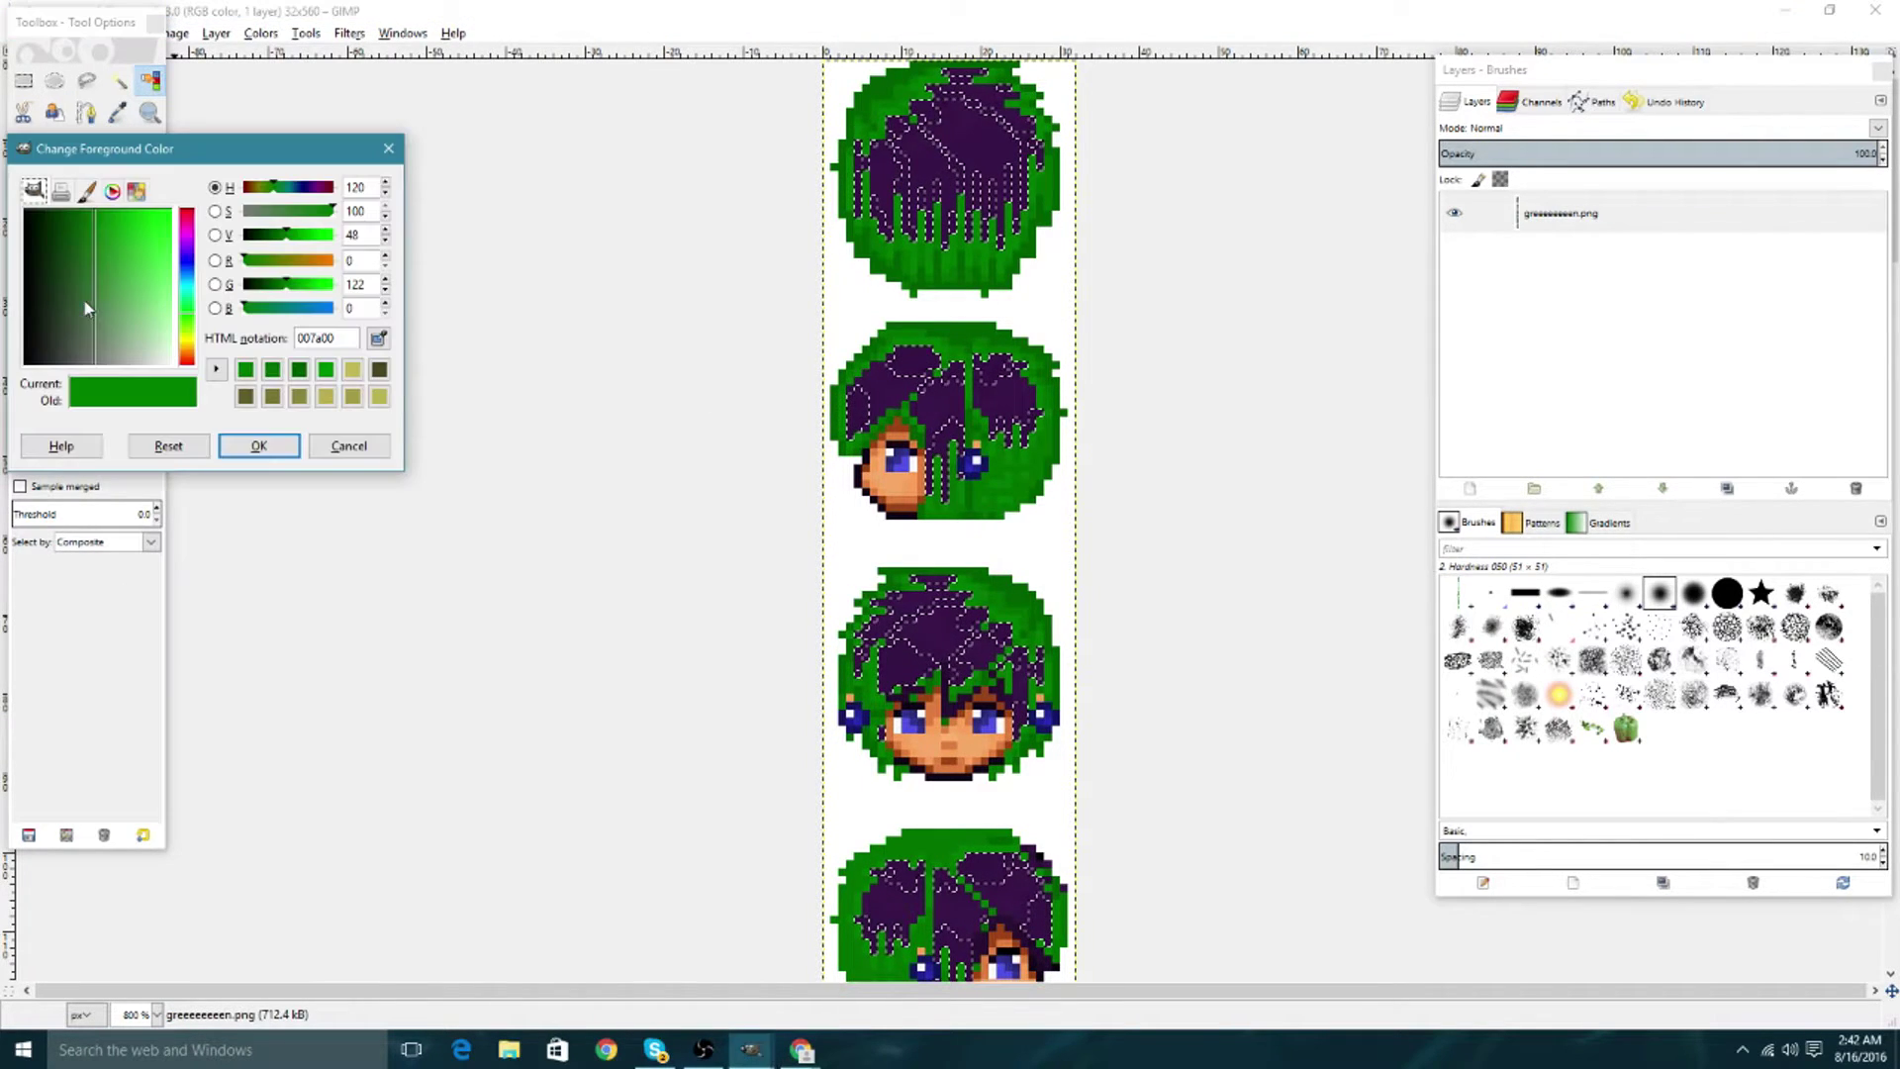
click(286, 243)
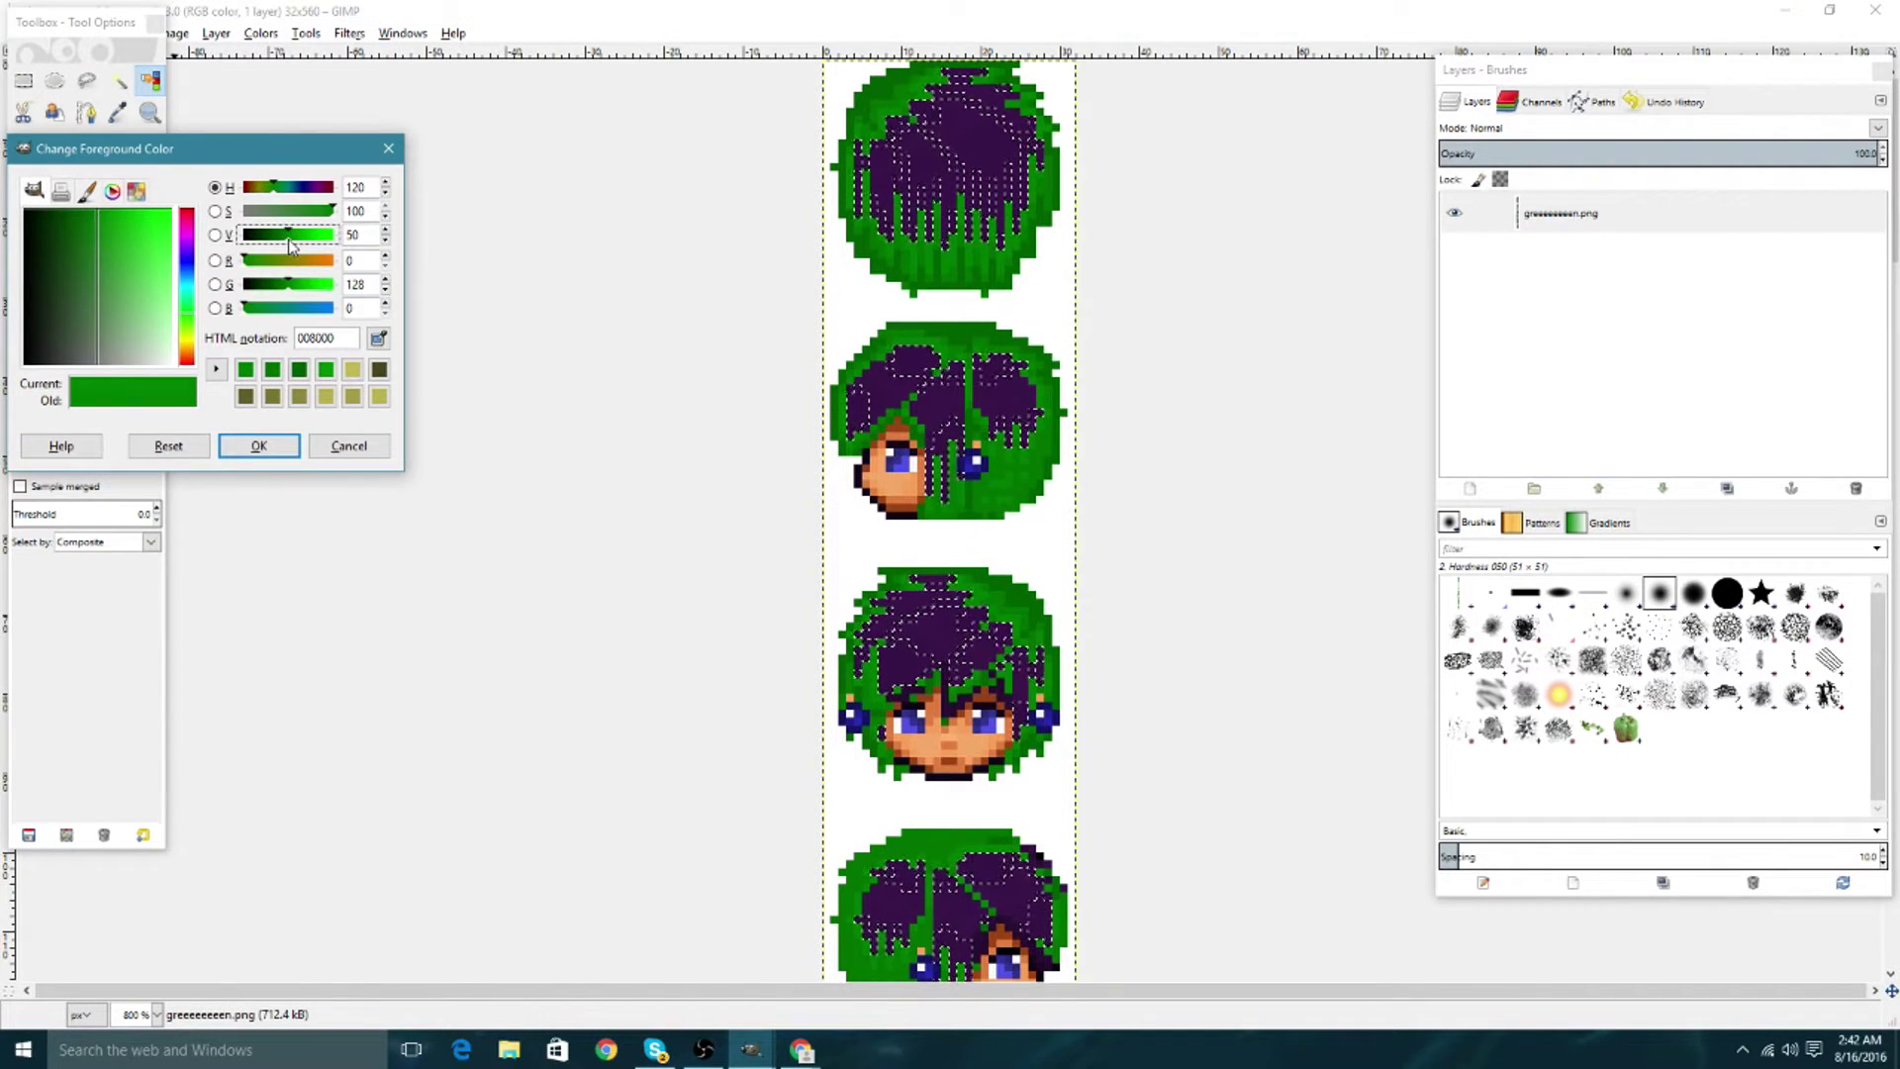
click(258, 445)
click(54, 207)
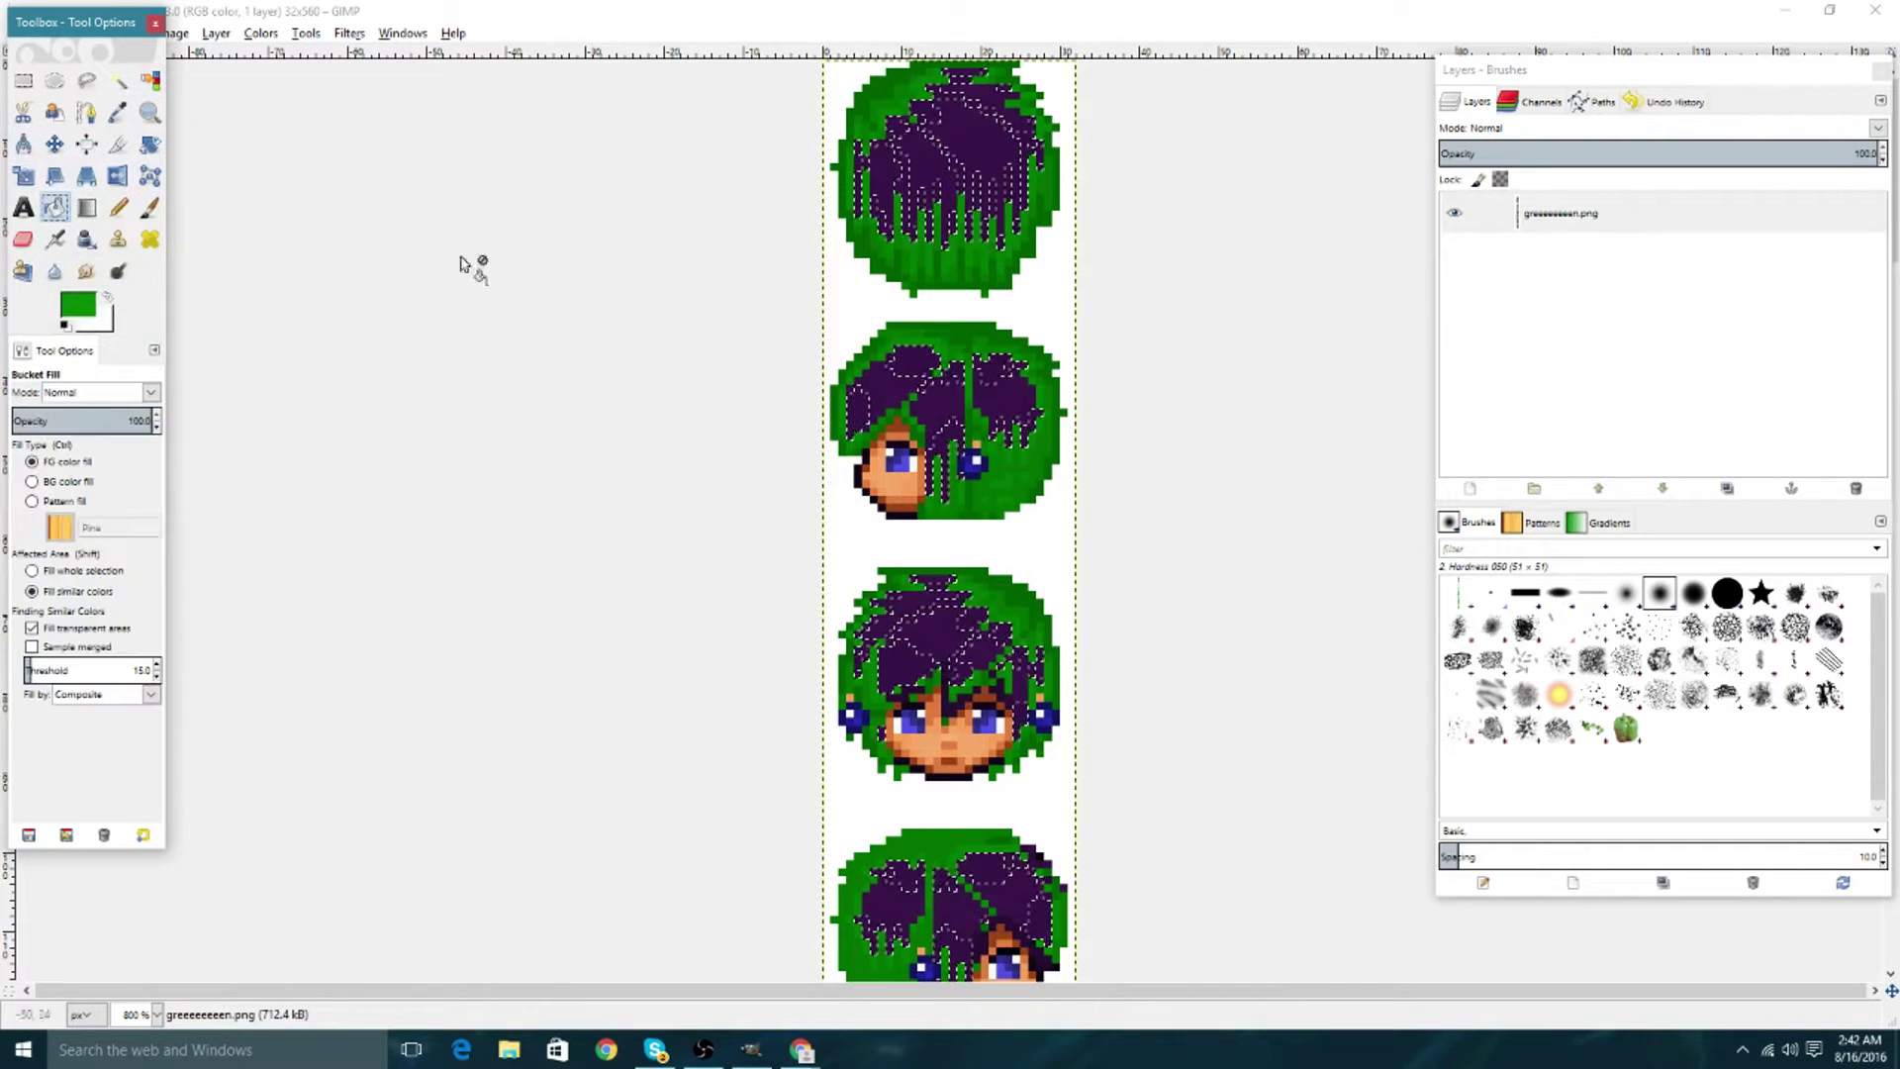
click(896, 361)
Select the next purple hair shade and fill it with green 008800.
click(150, 80)
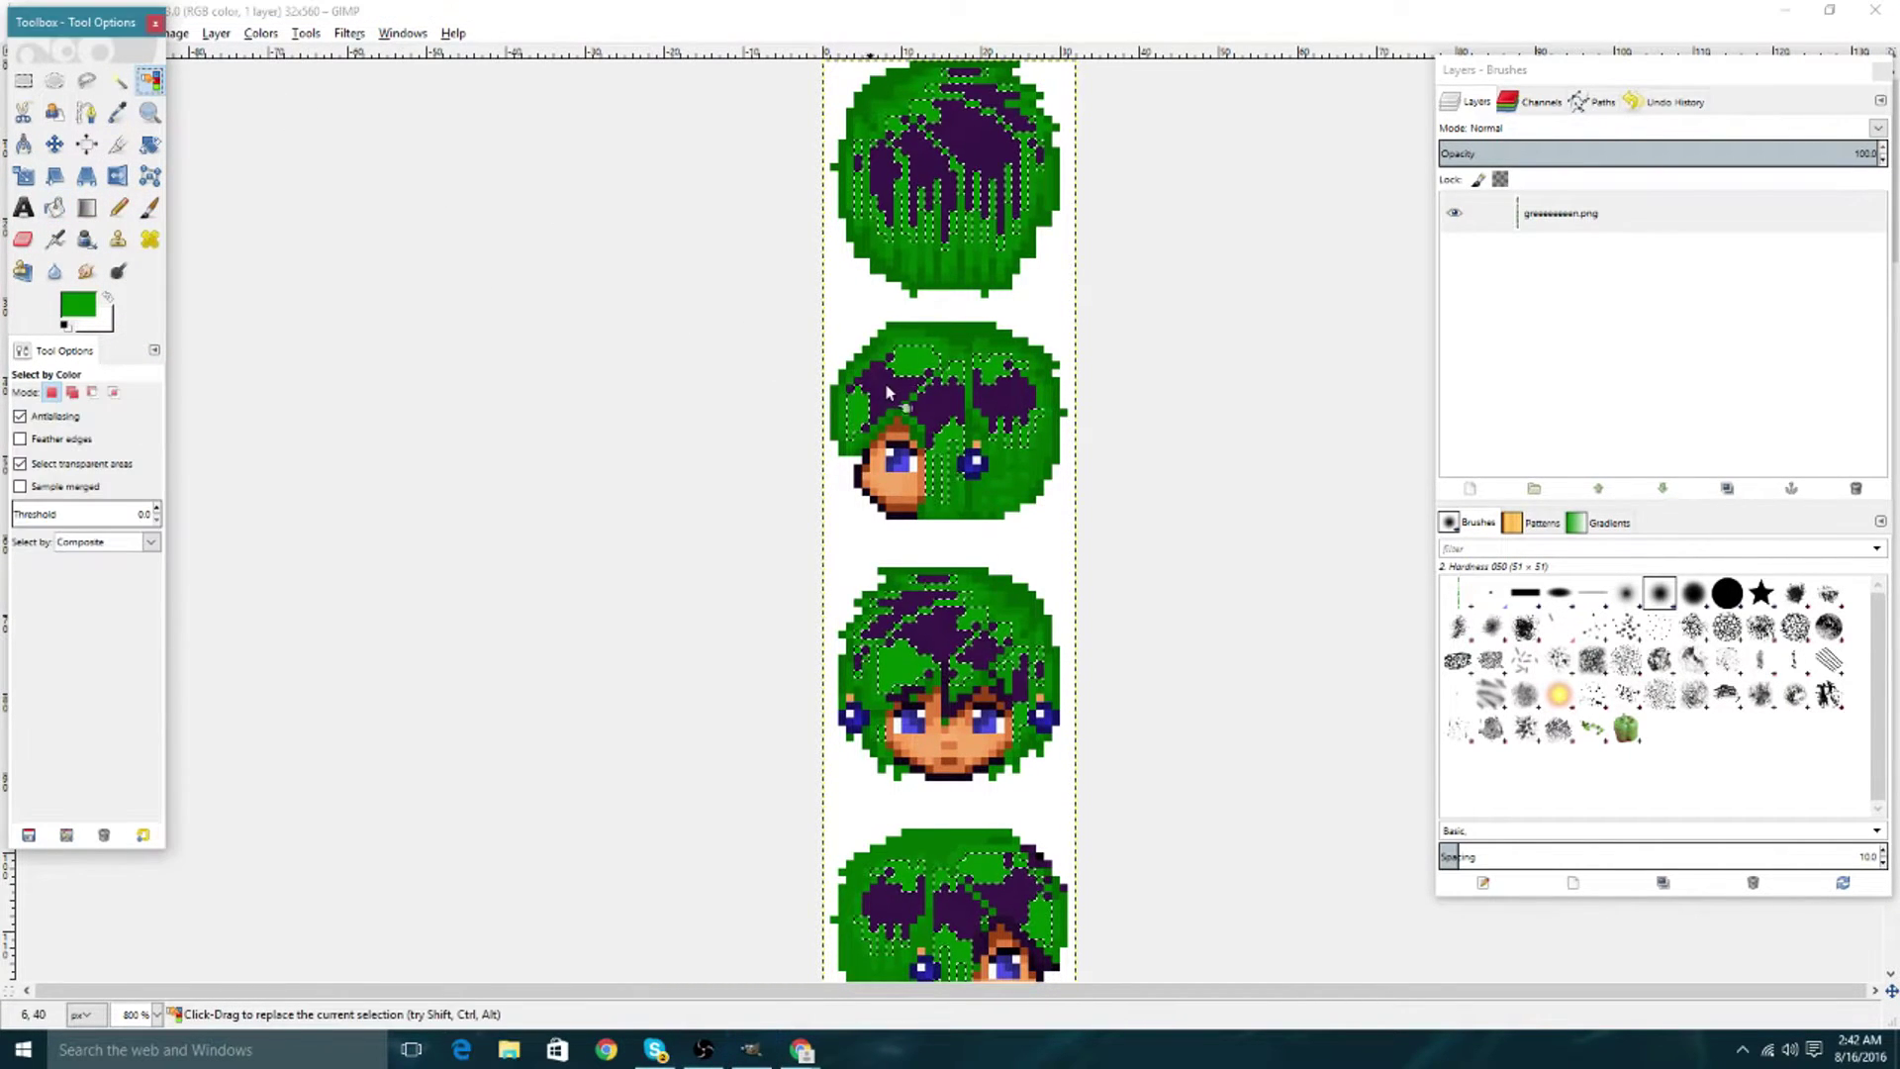
click(890, 383)
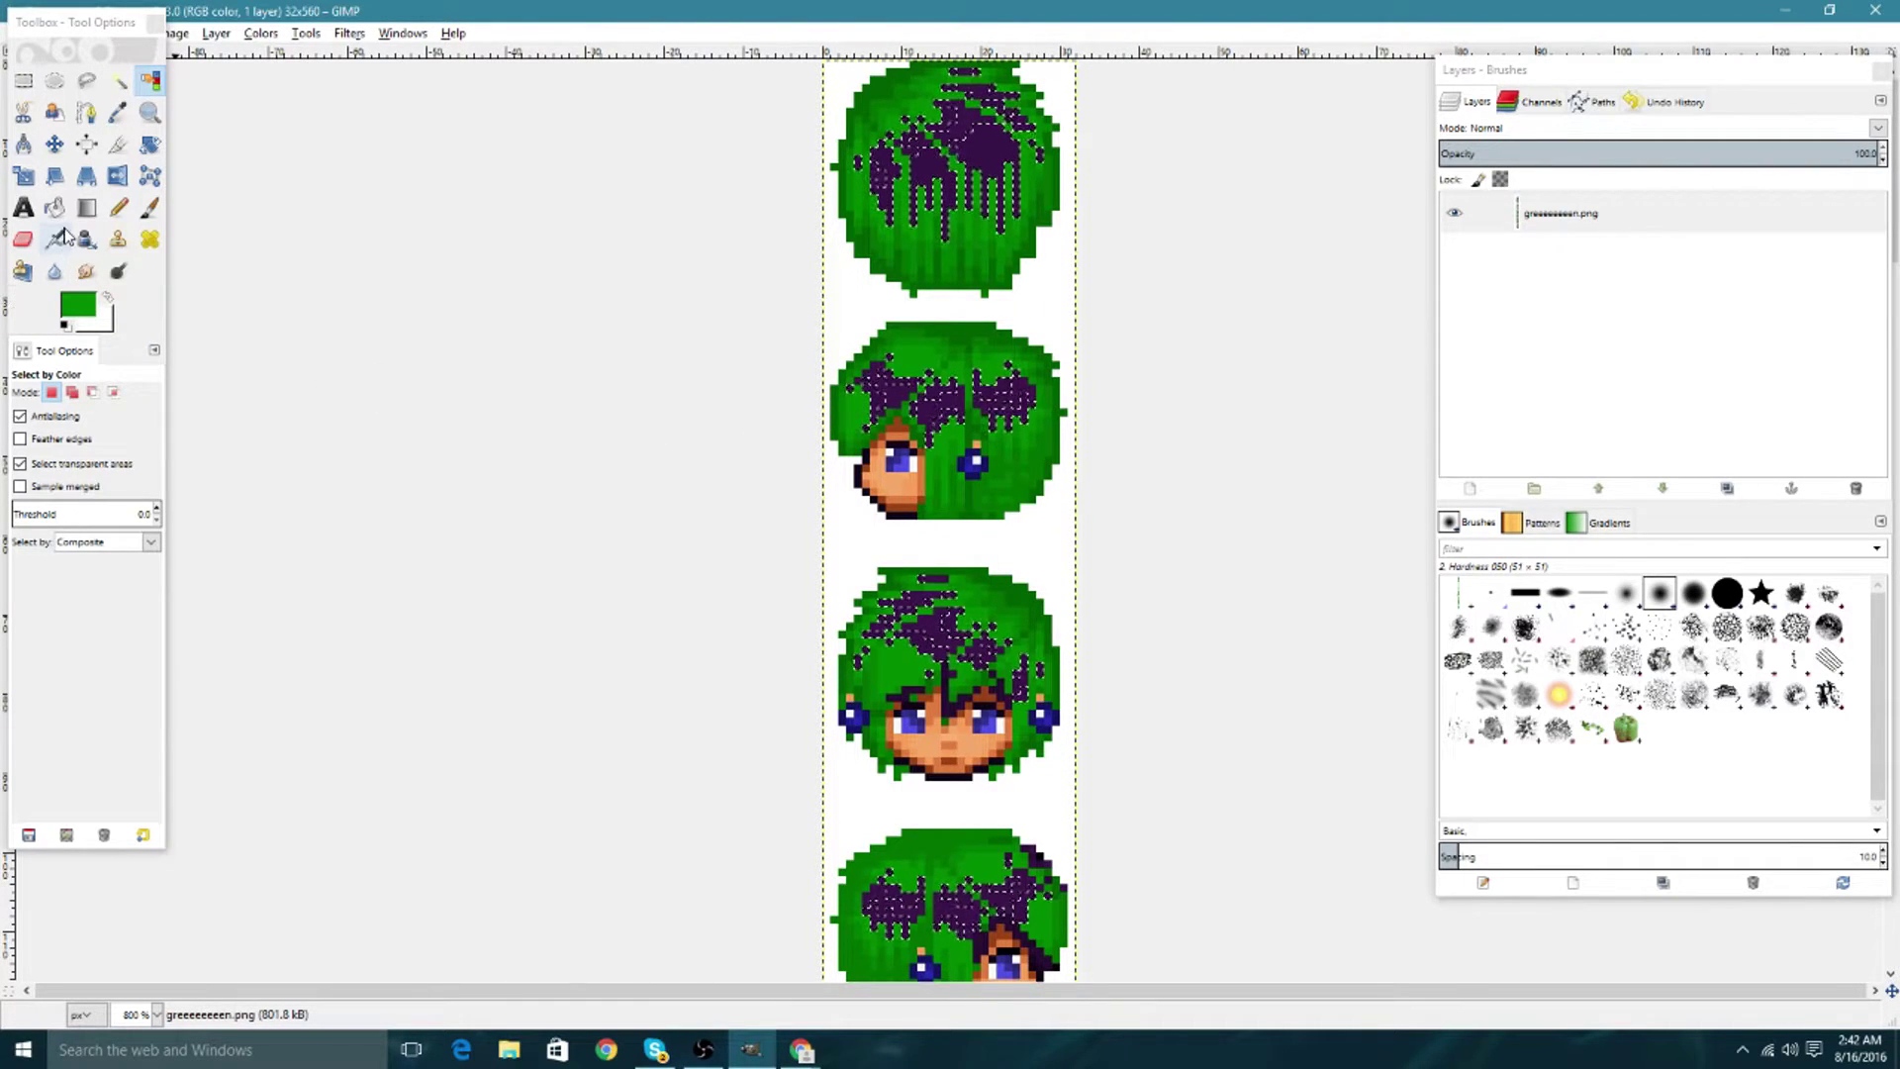
click(87, 287)
click(78, 313)
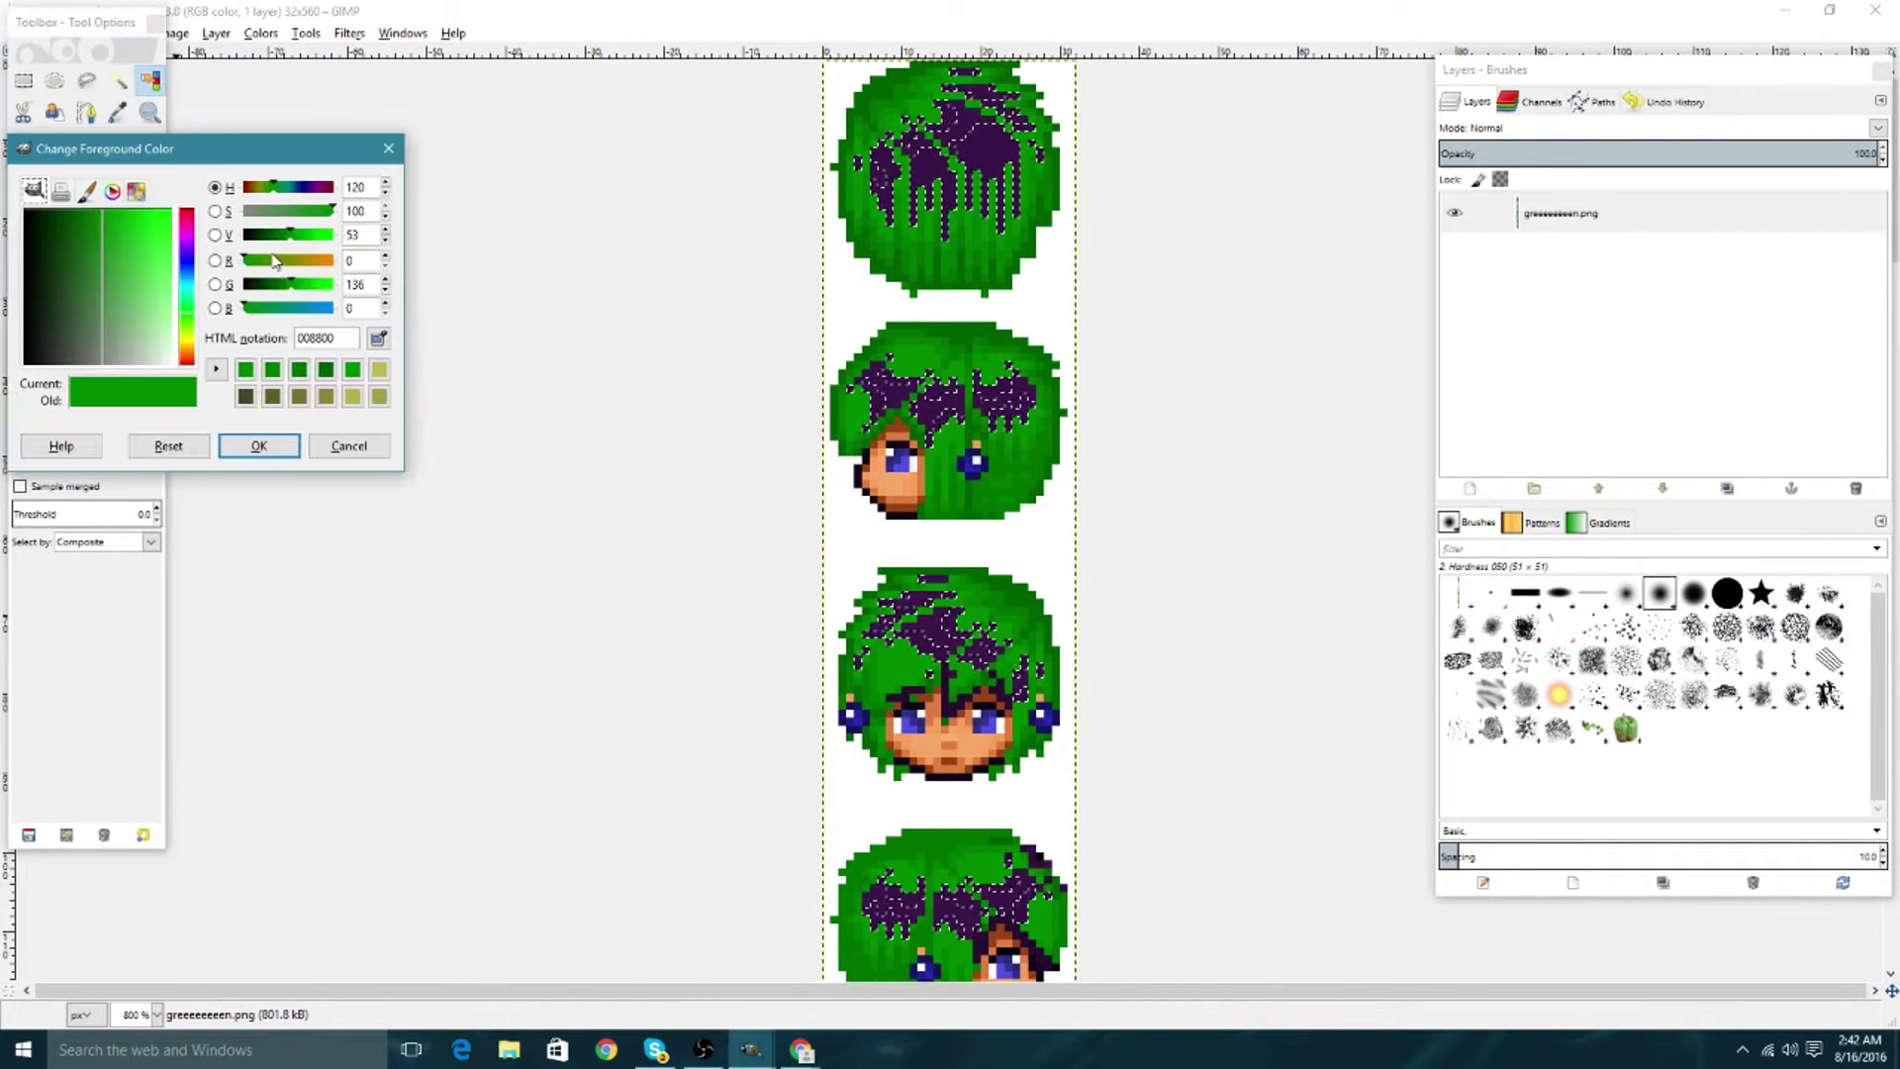
click(273, 446)
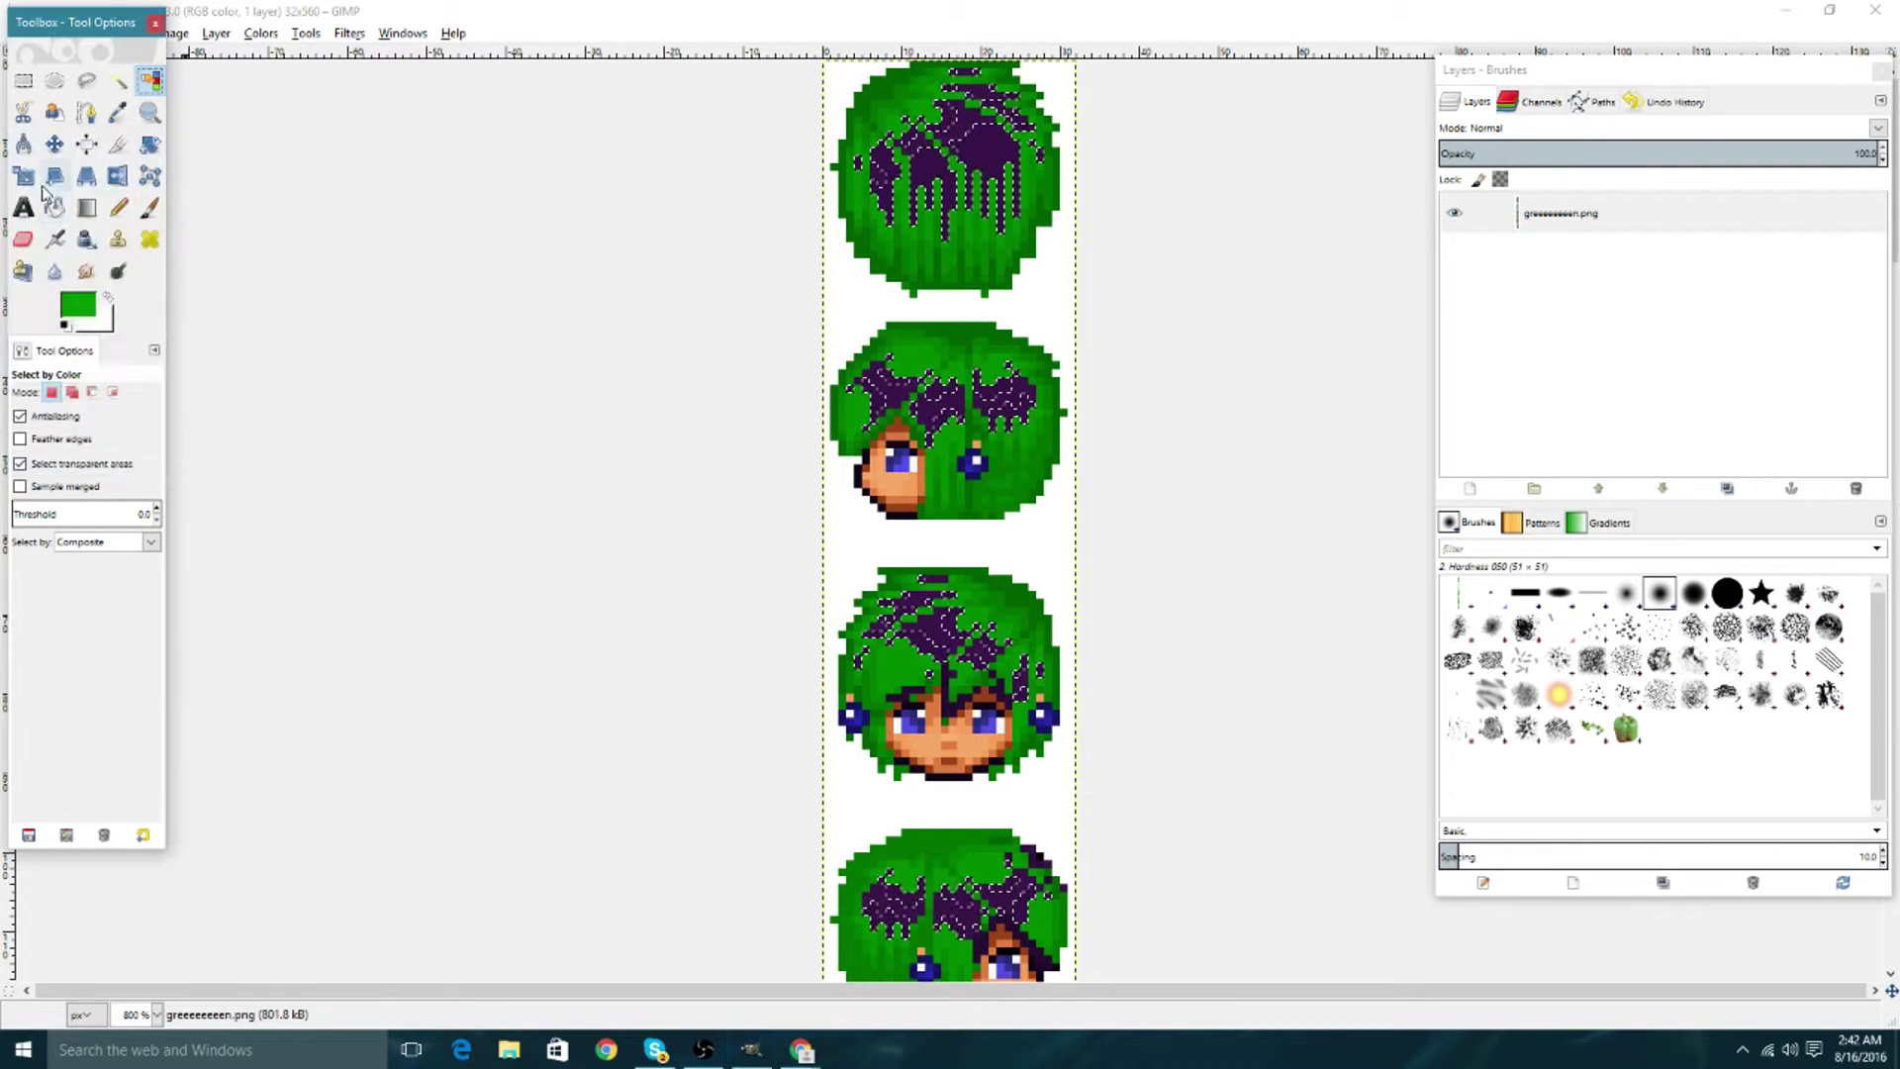
click(55, 207)
click(937, 394)
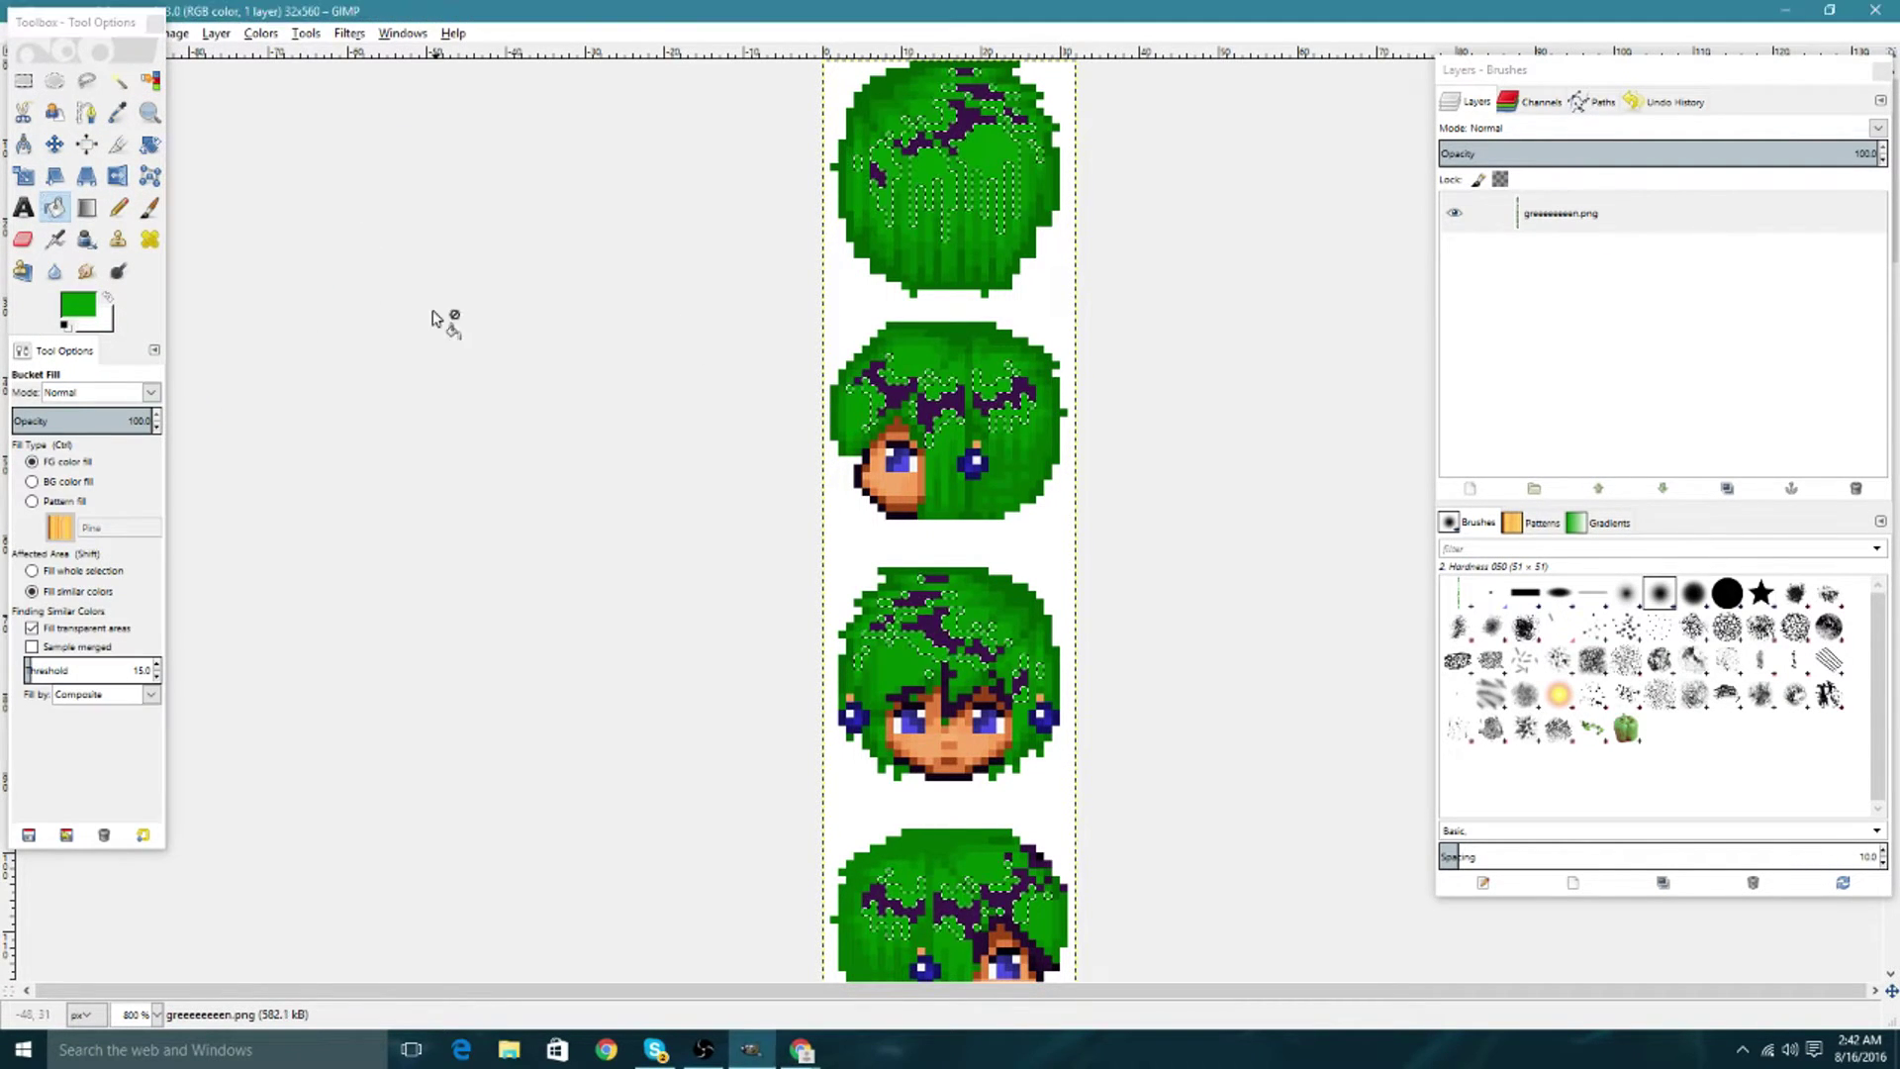
Select the last purple hair patches and fill them green.
click(150, 80)
click(276, 288)
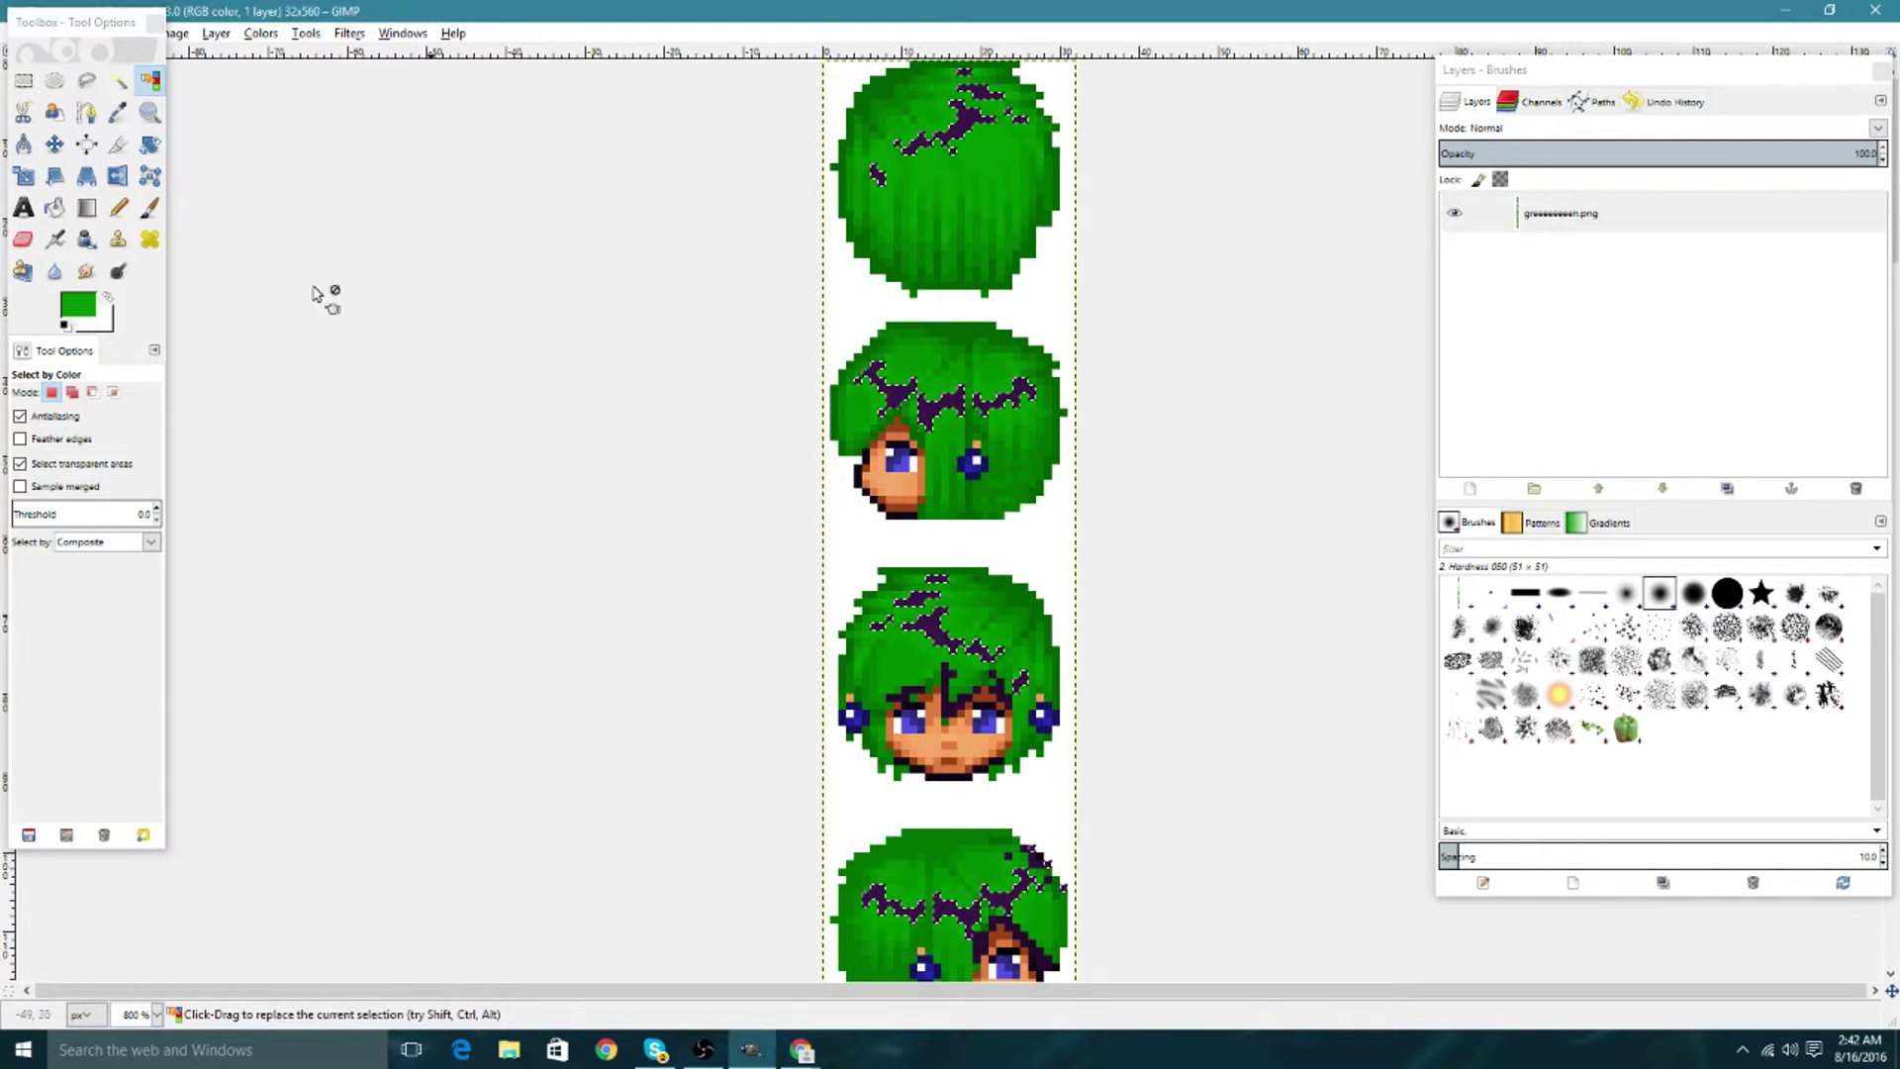
click(55, 207)
click(903, 399)
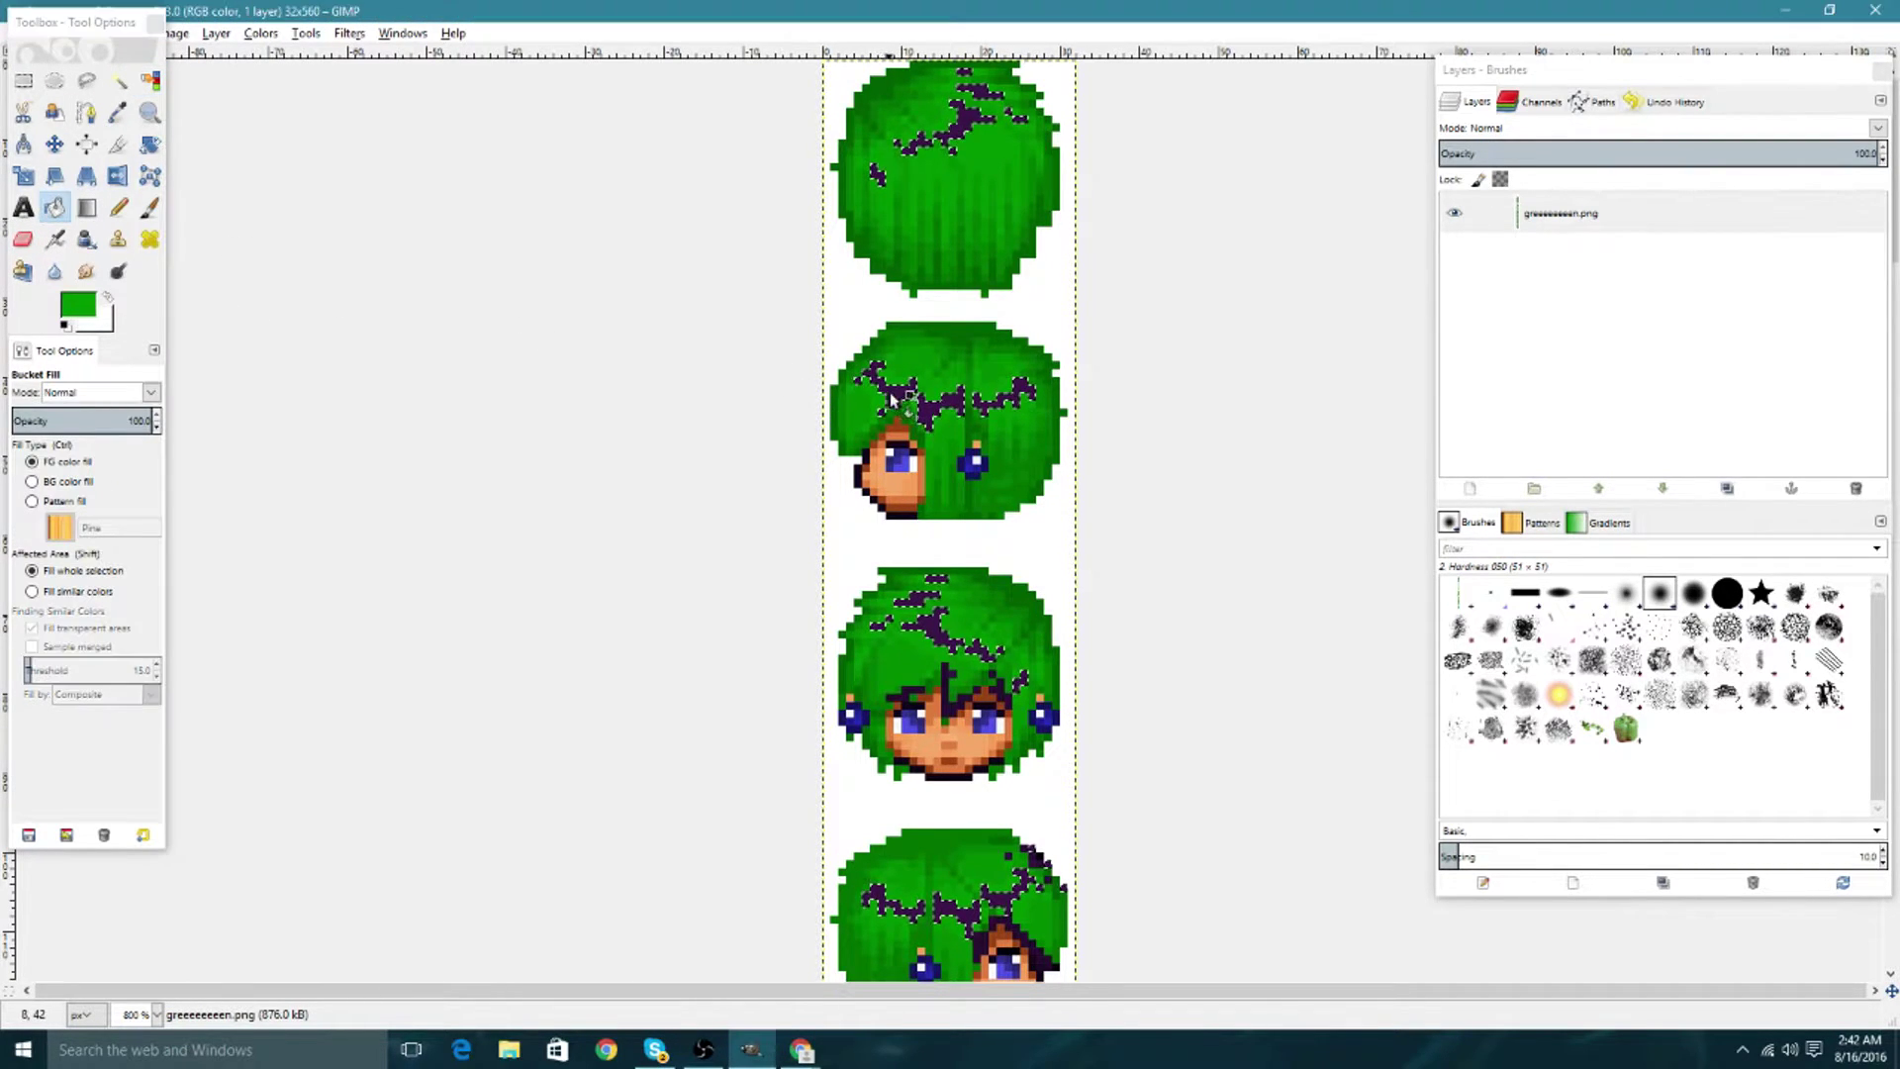
click(150, 81)
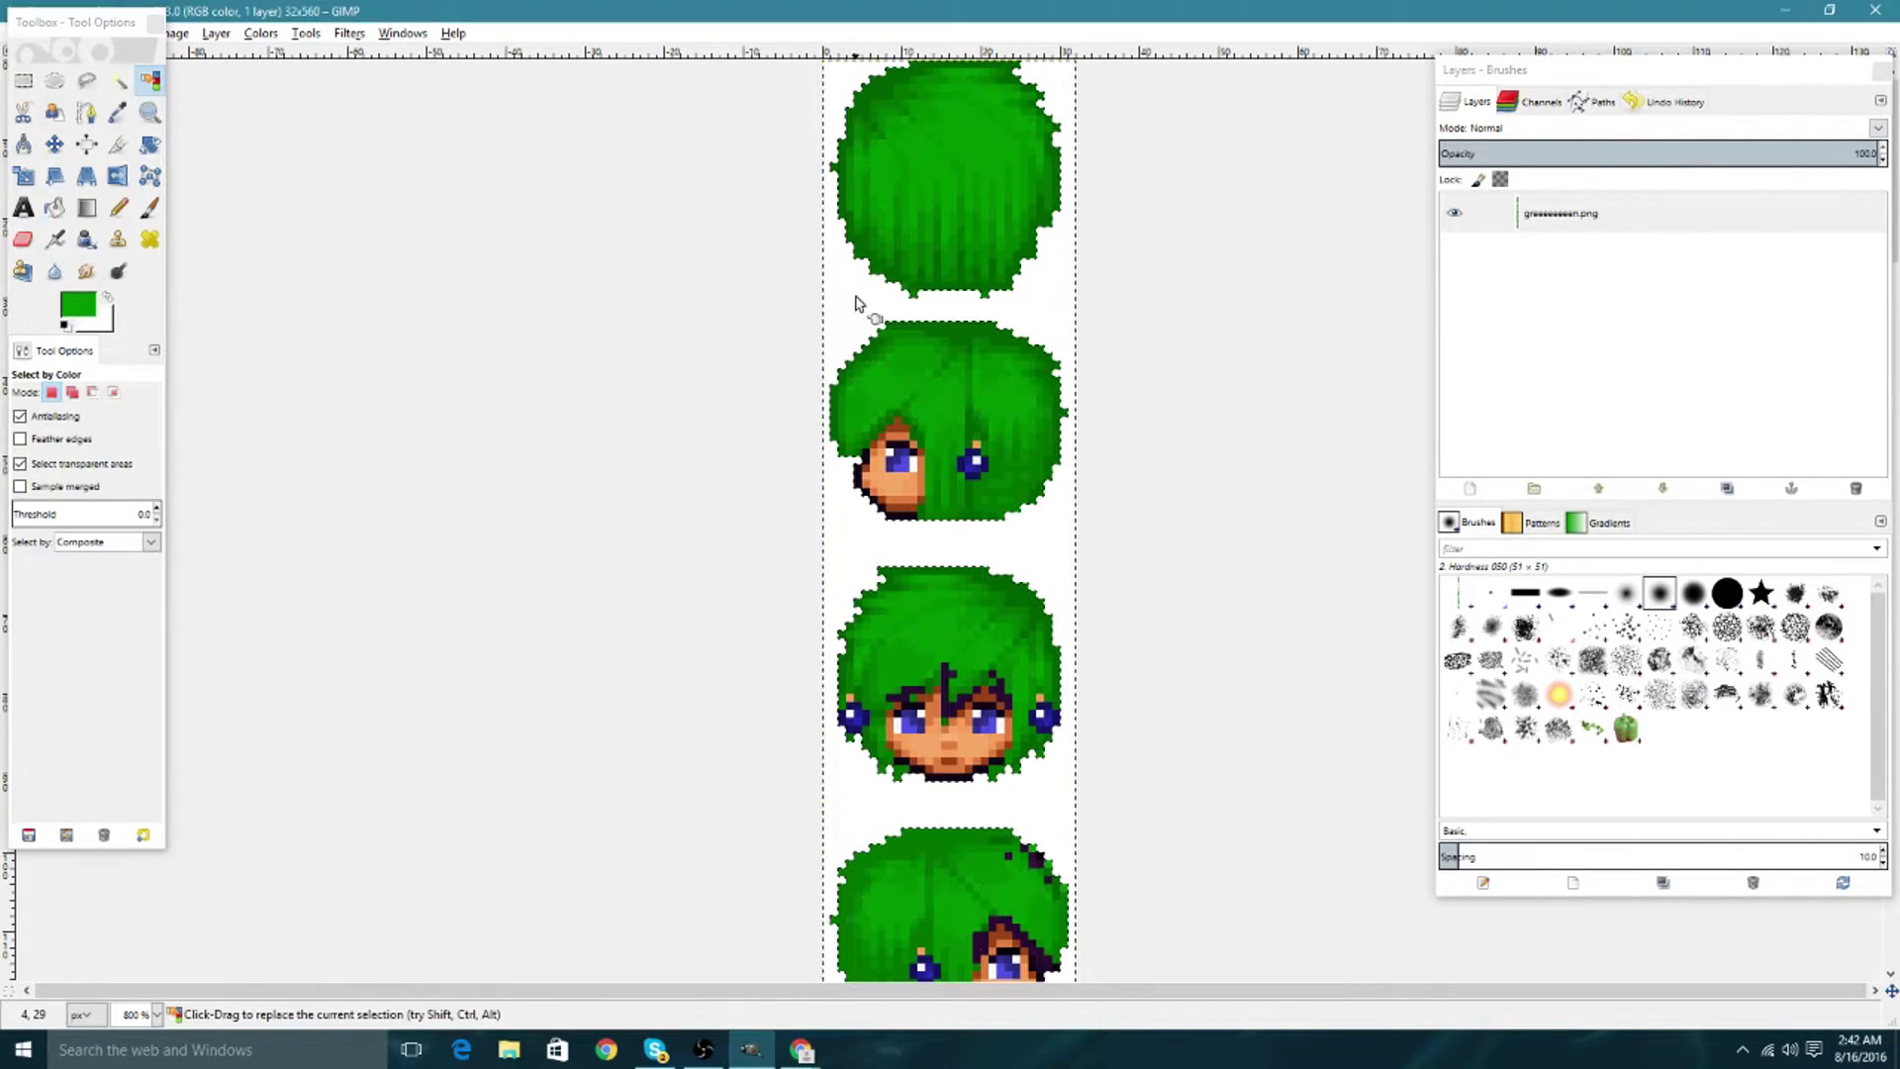
Select the dark hair outline pixels by colour and scroll down the strip to check them.
scroll(940, 297, down, 3)
click(943, 300)
click(948, 448)
scroll(1033, 455, down, 5)
scroll(1051, 491, down, 5)
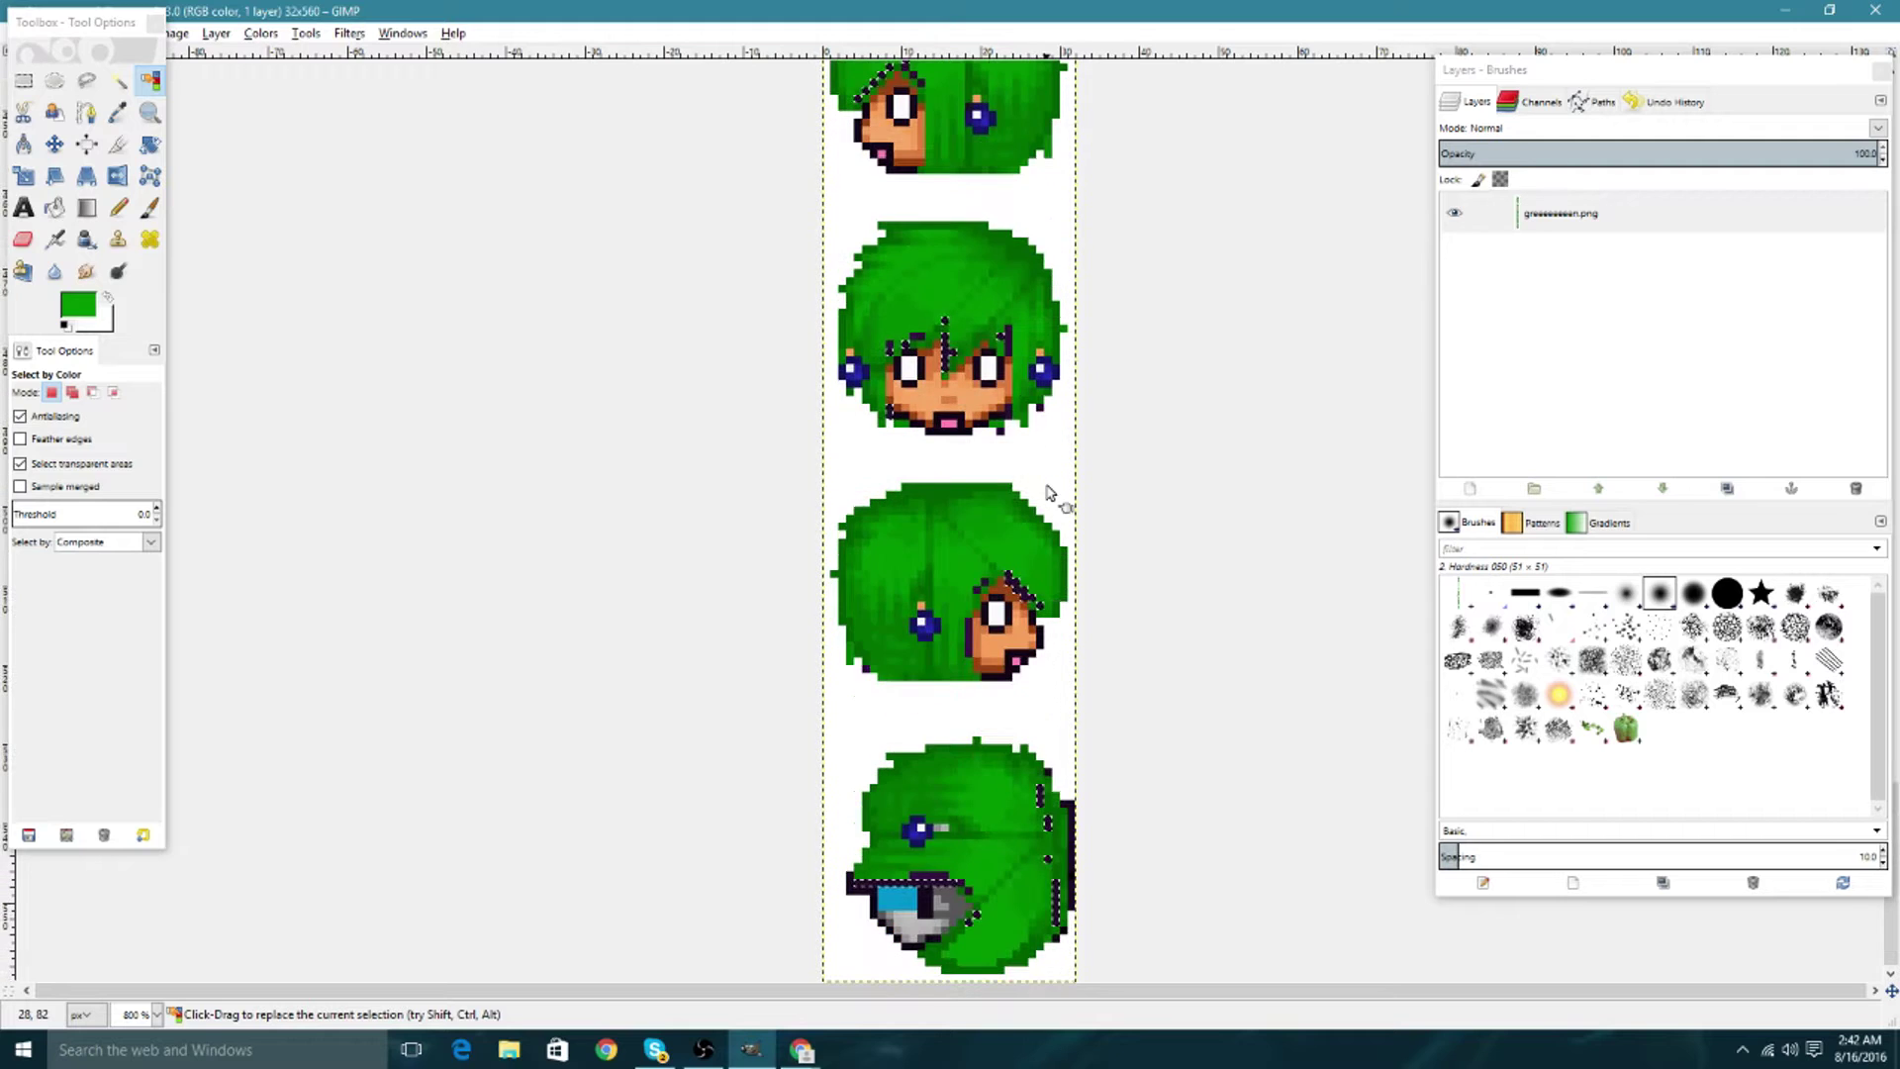
scroll(1051, 491, down, 5)
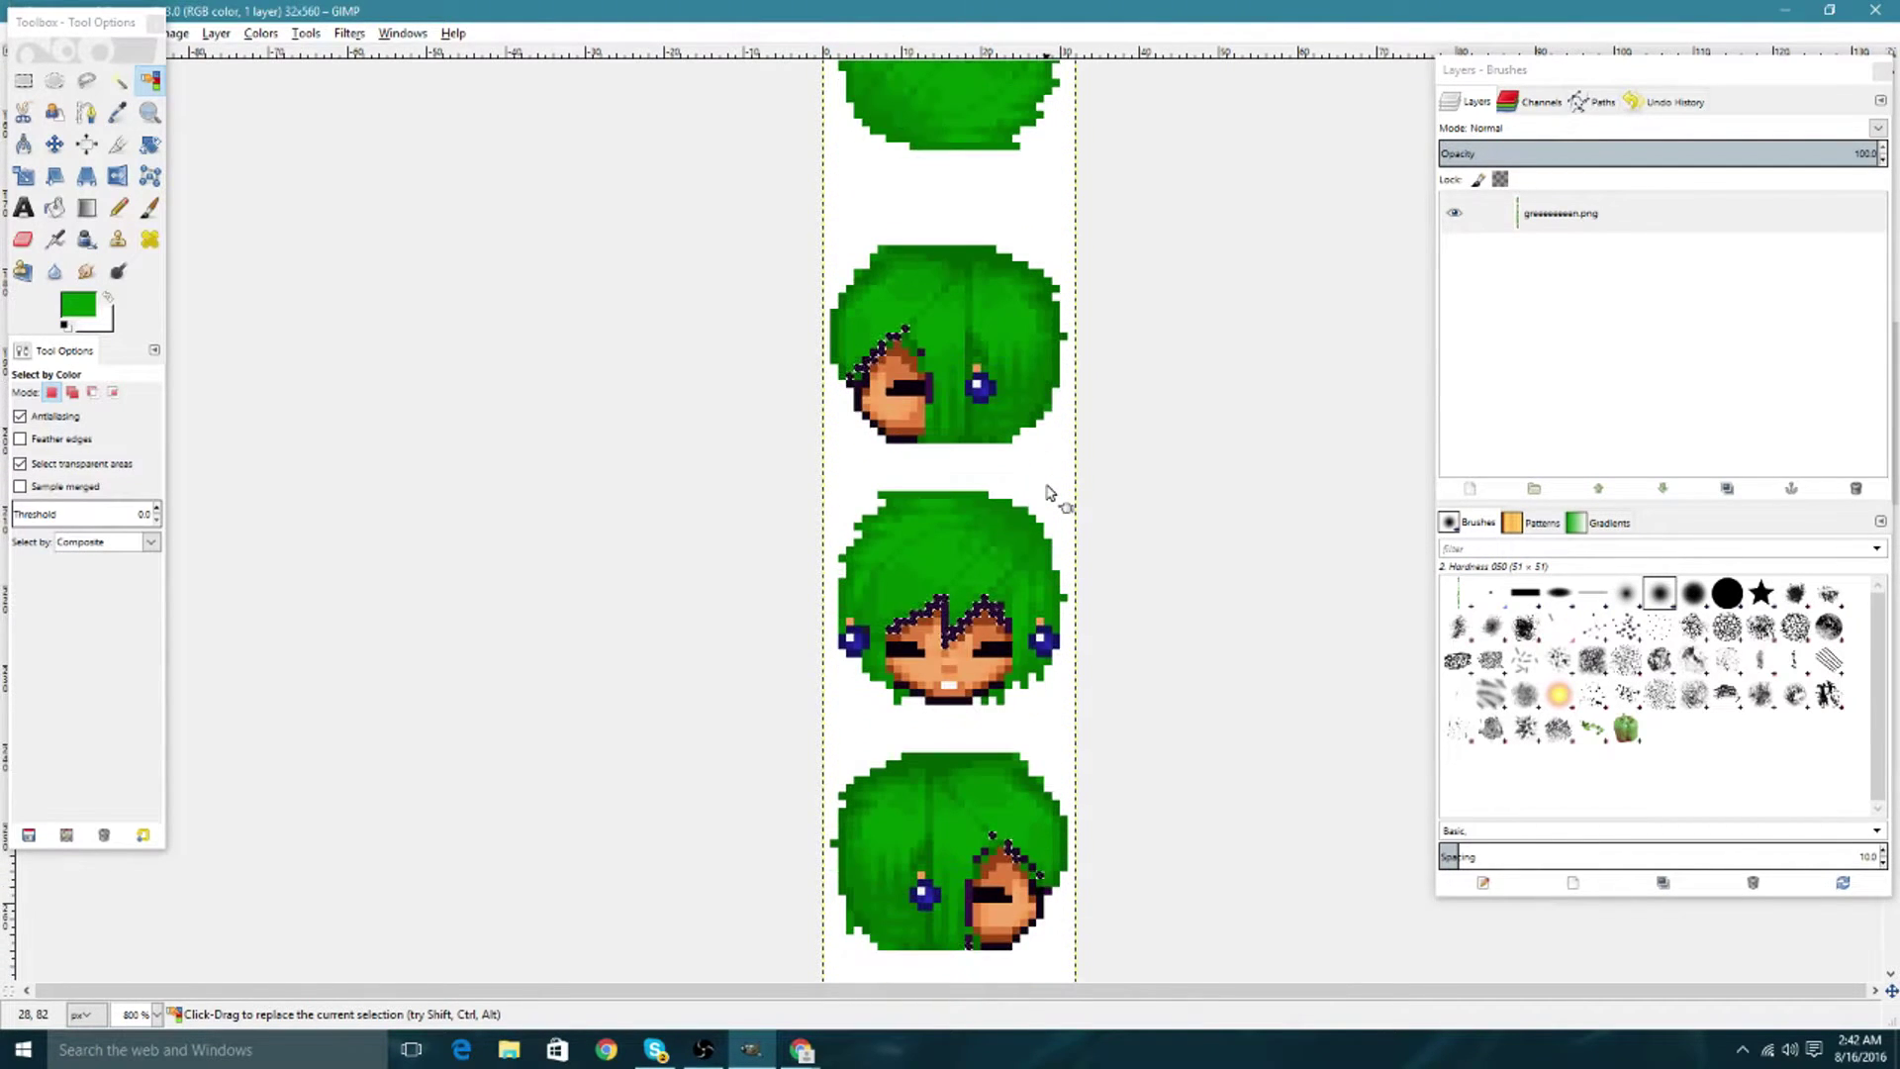
scroll(1051, 492, down, 3)
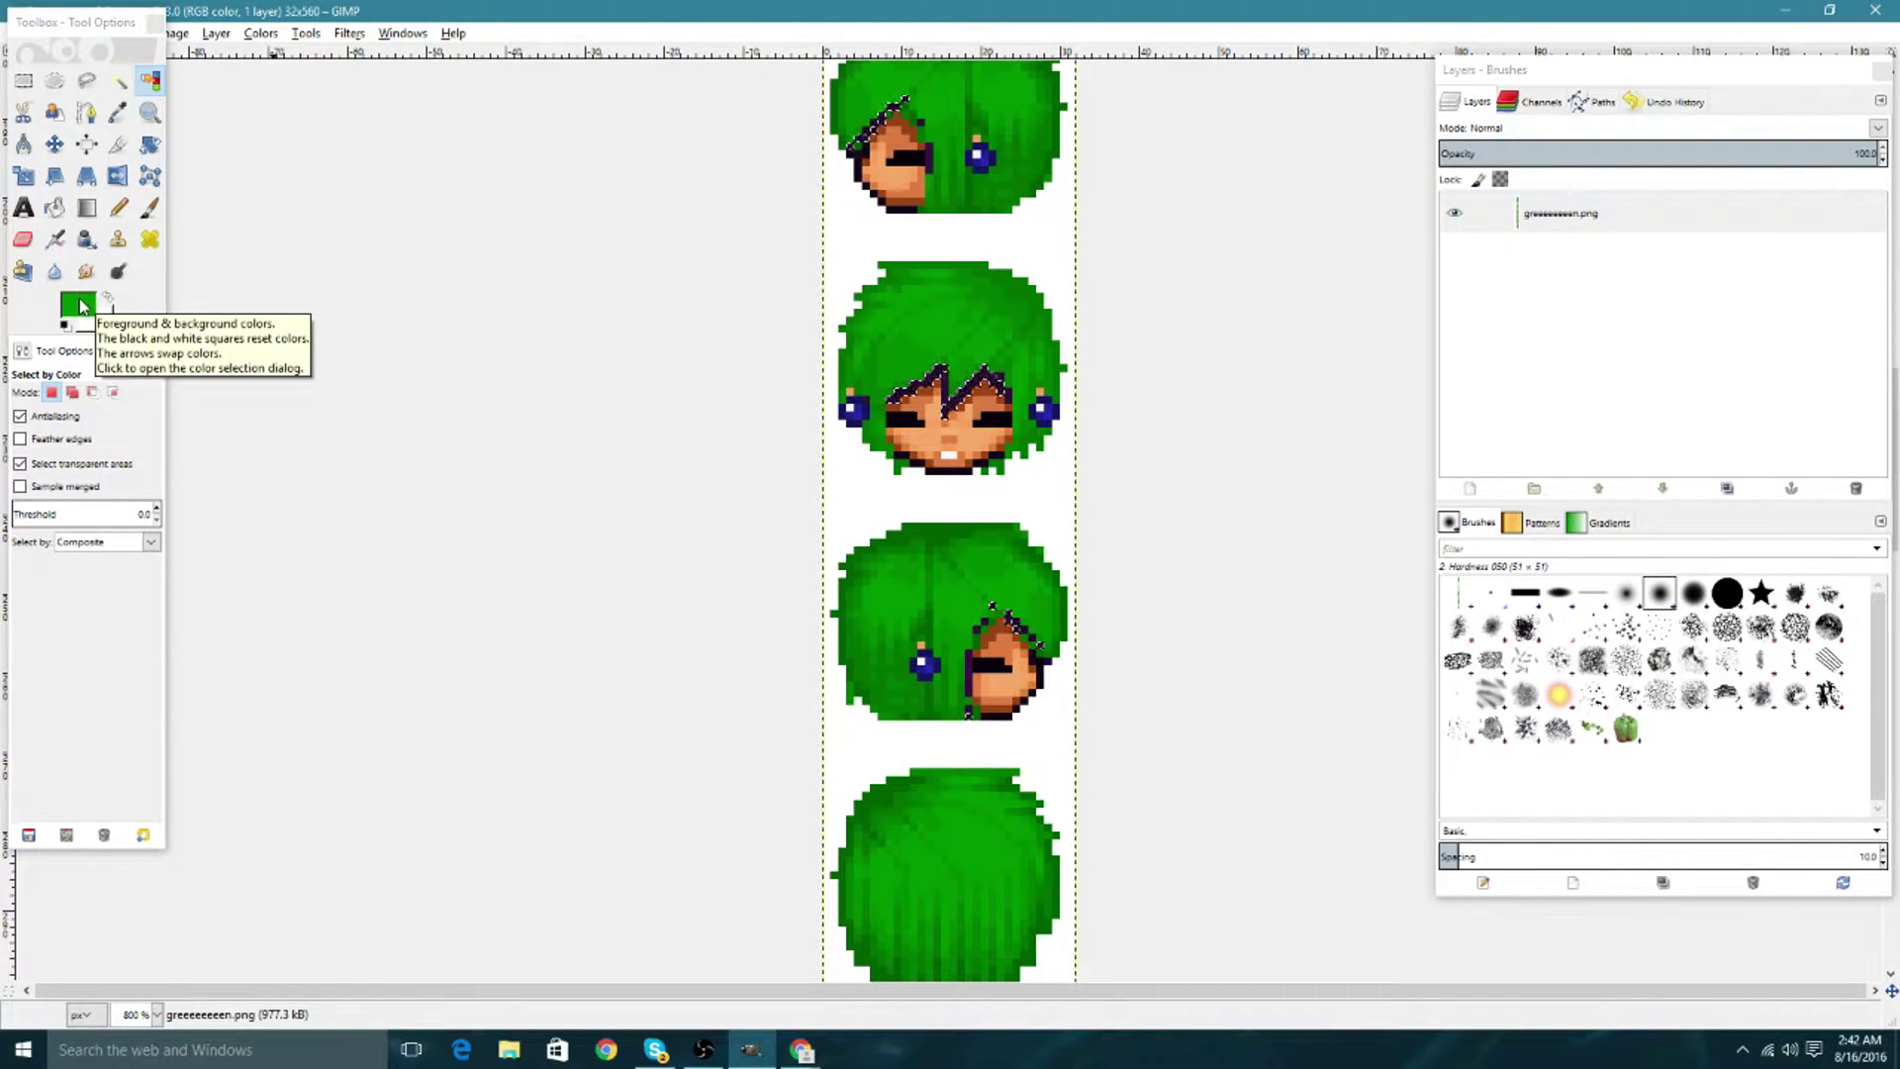
Sample the darker hair green as foreground and select the dark specks near the middle face.
click(118, 112)
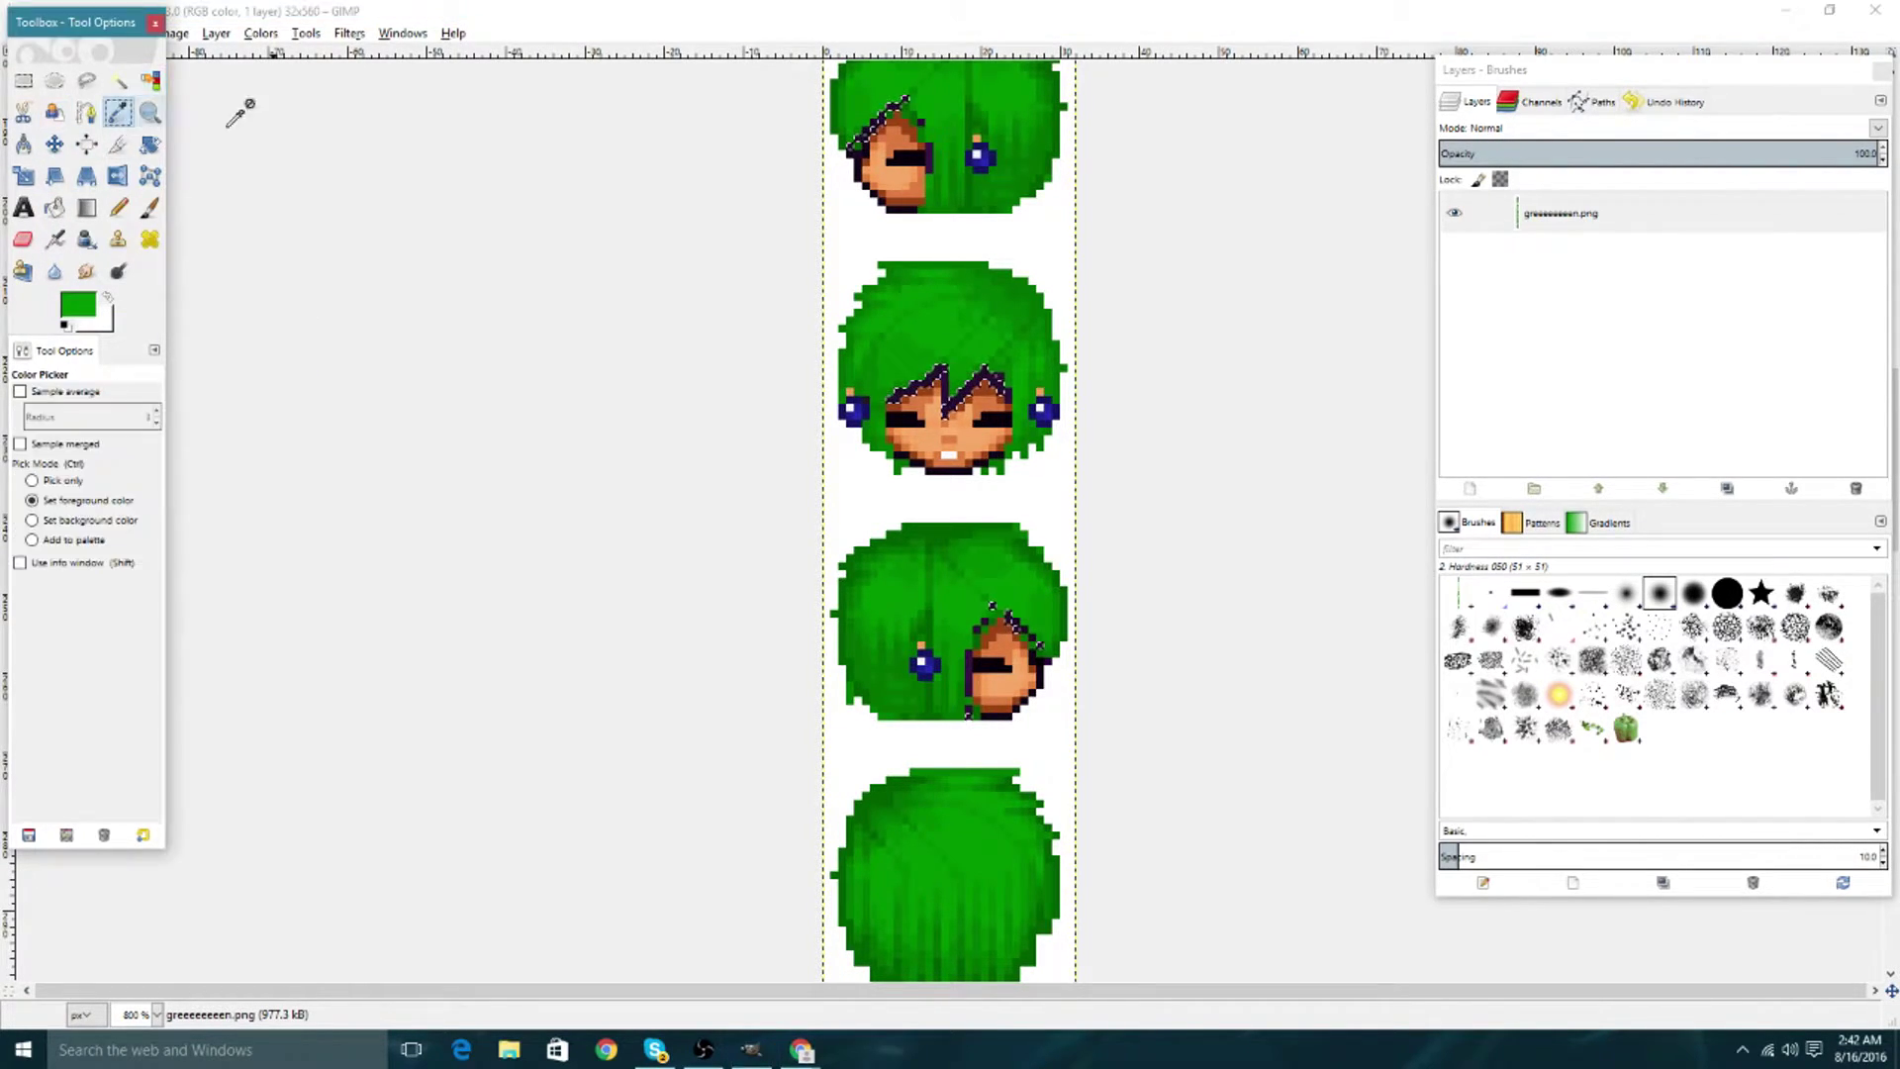
click(984, 263)
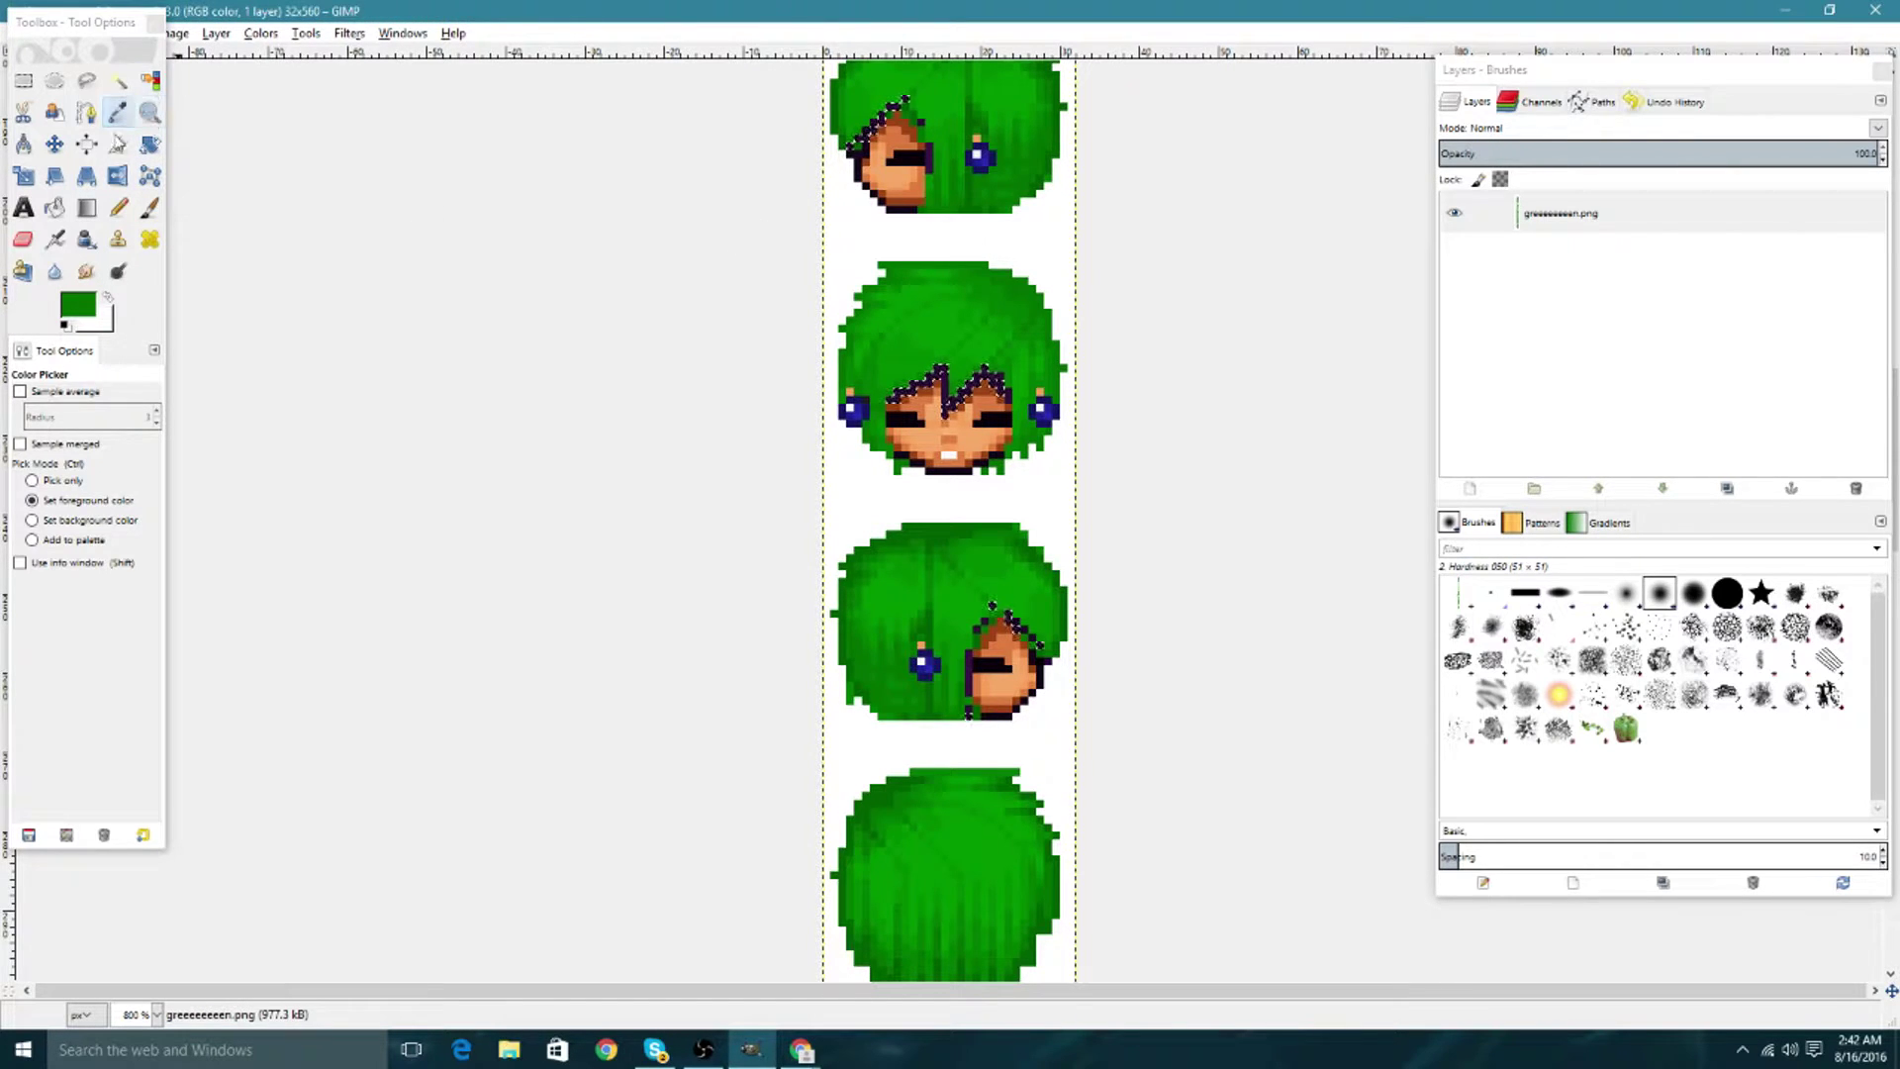
click(54, 207)
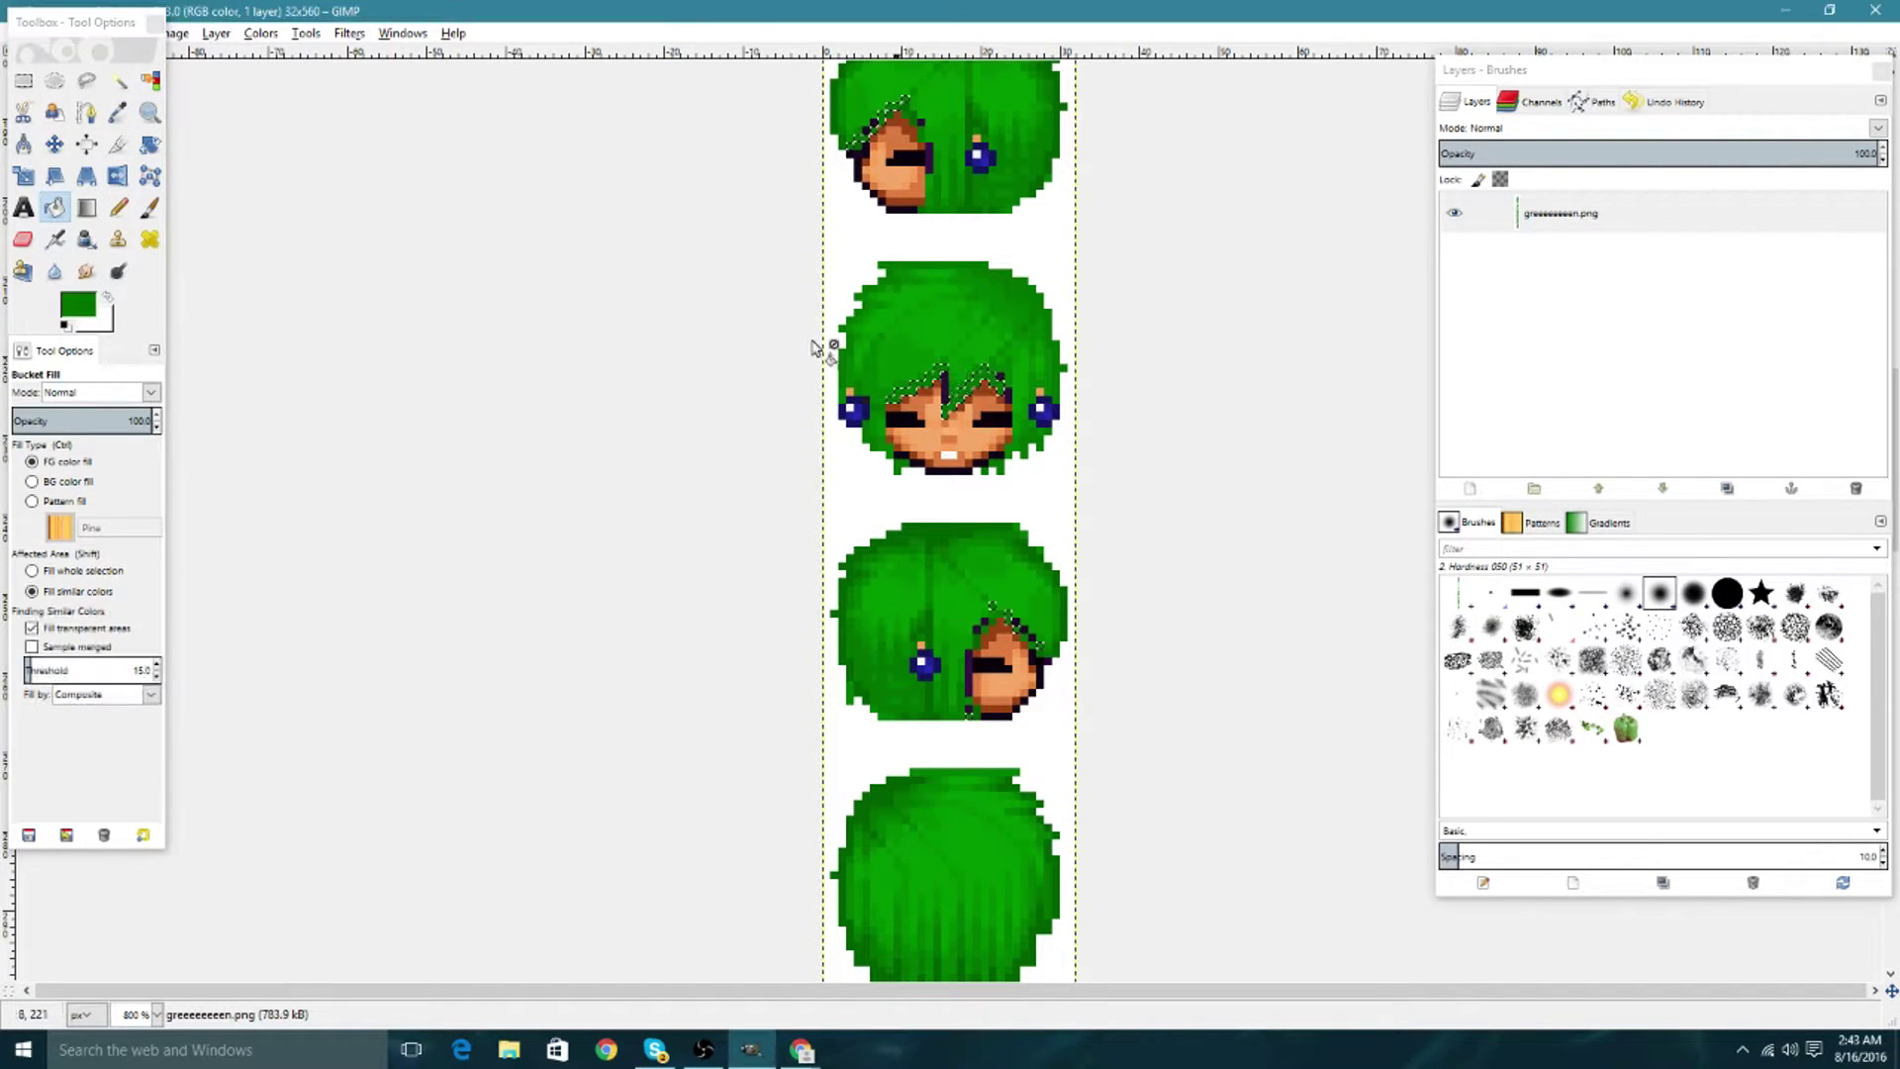
click(149, 80)
click(967, 390)
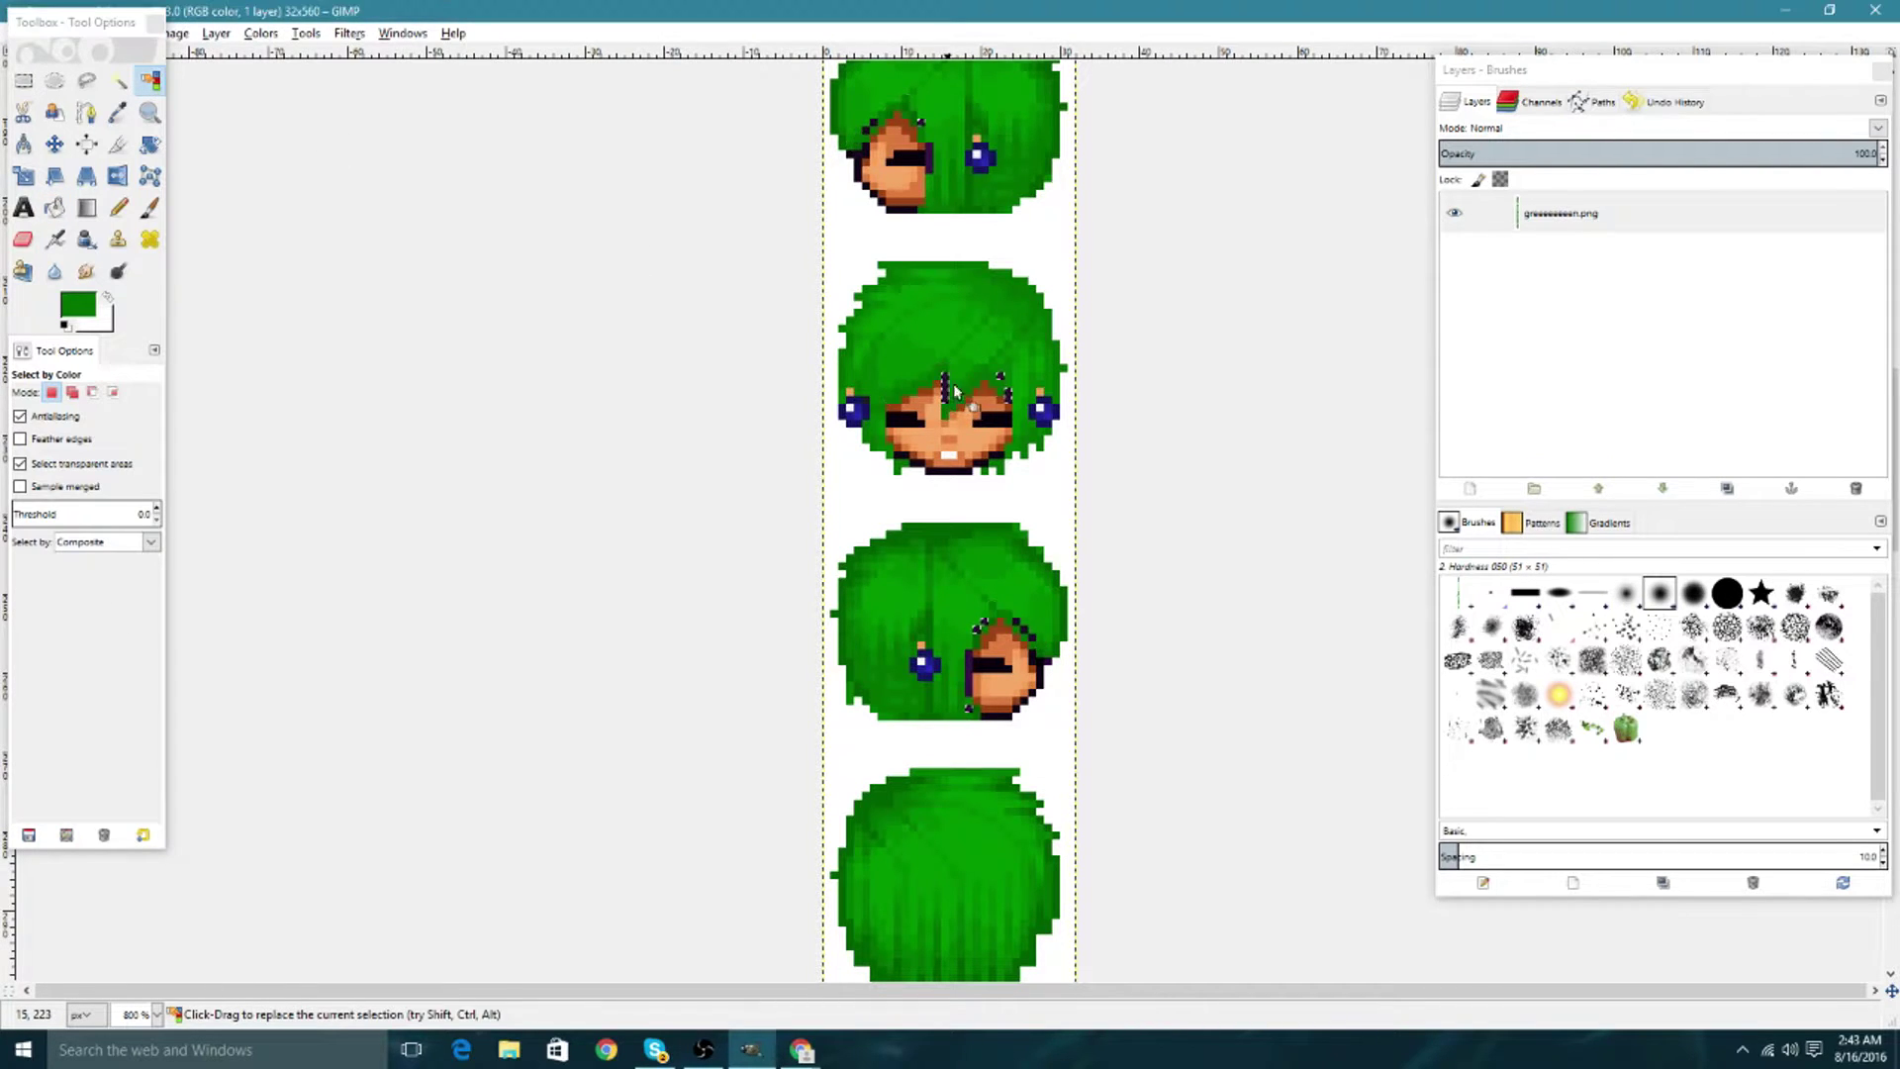
scroll(1034, 403, up, 5)
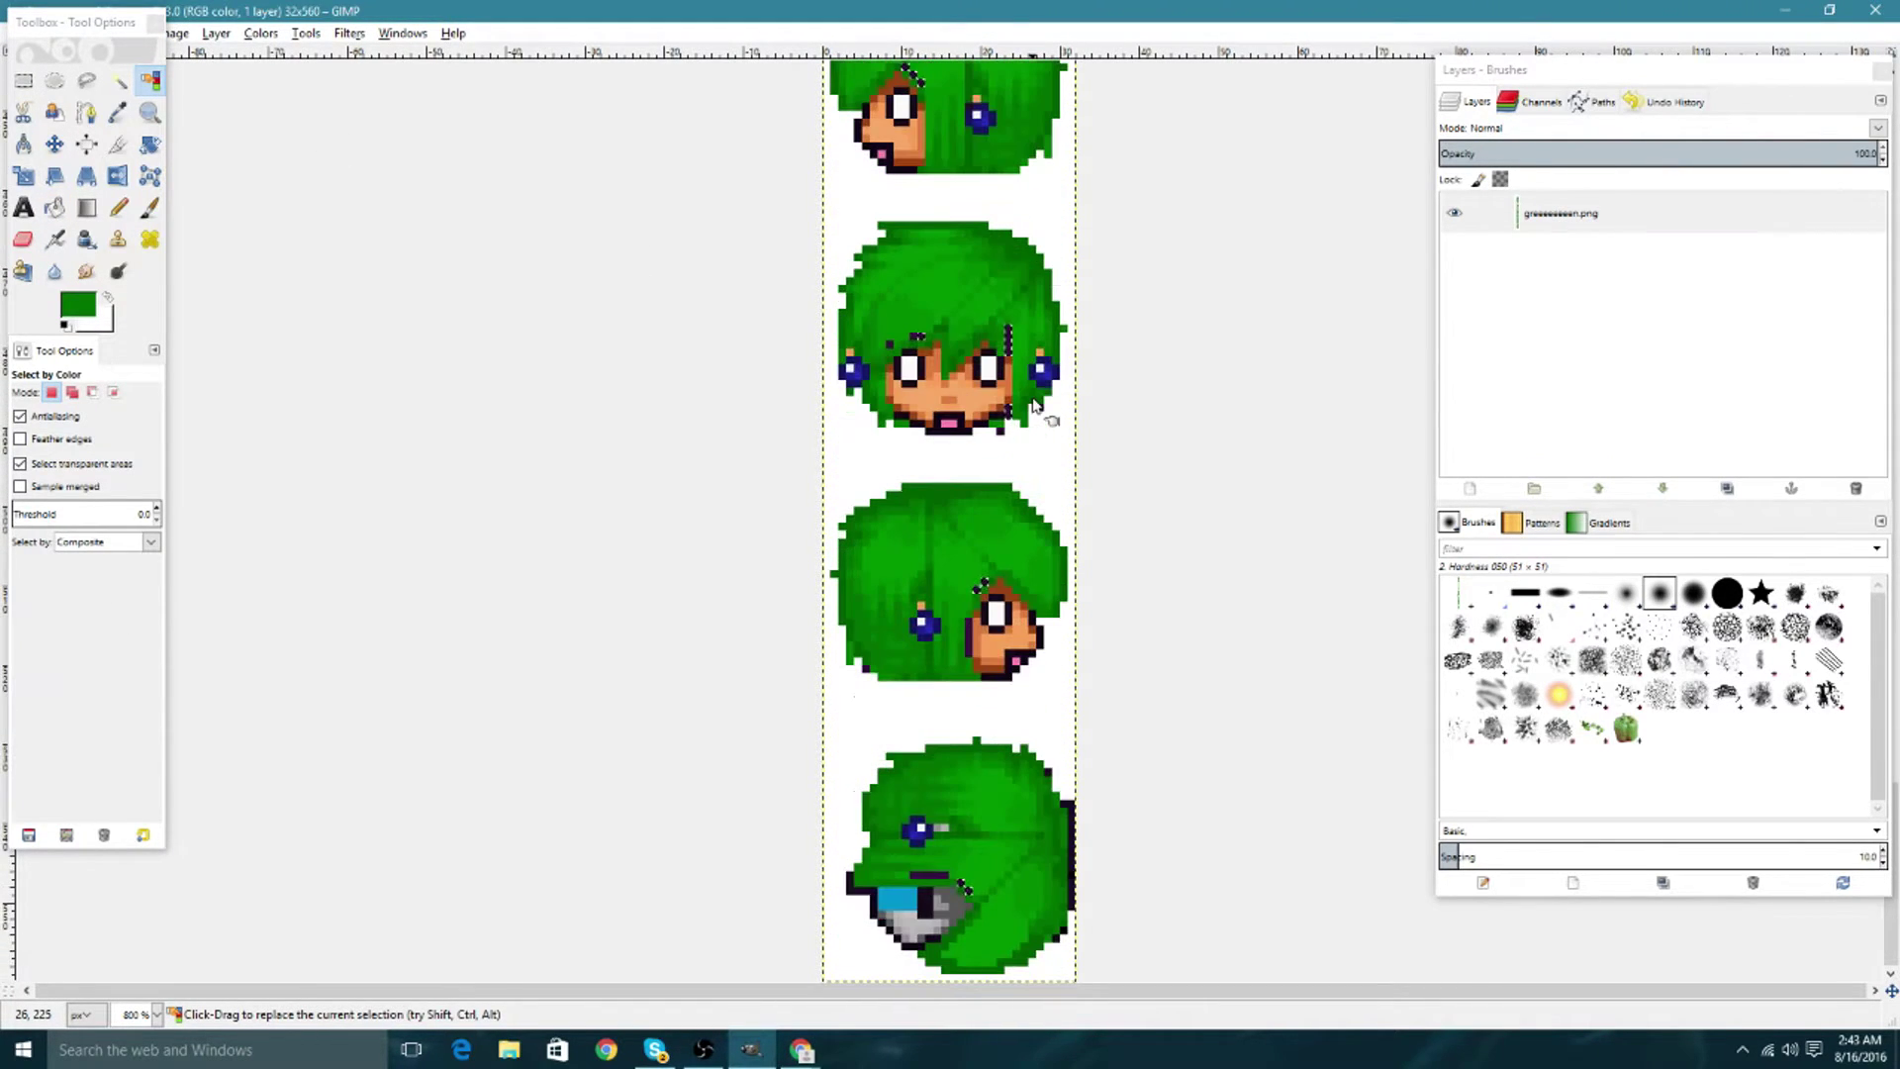
scroll(1031, 396, up, 5)
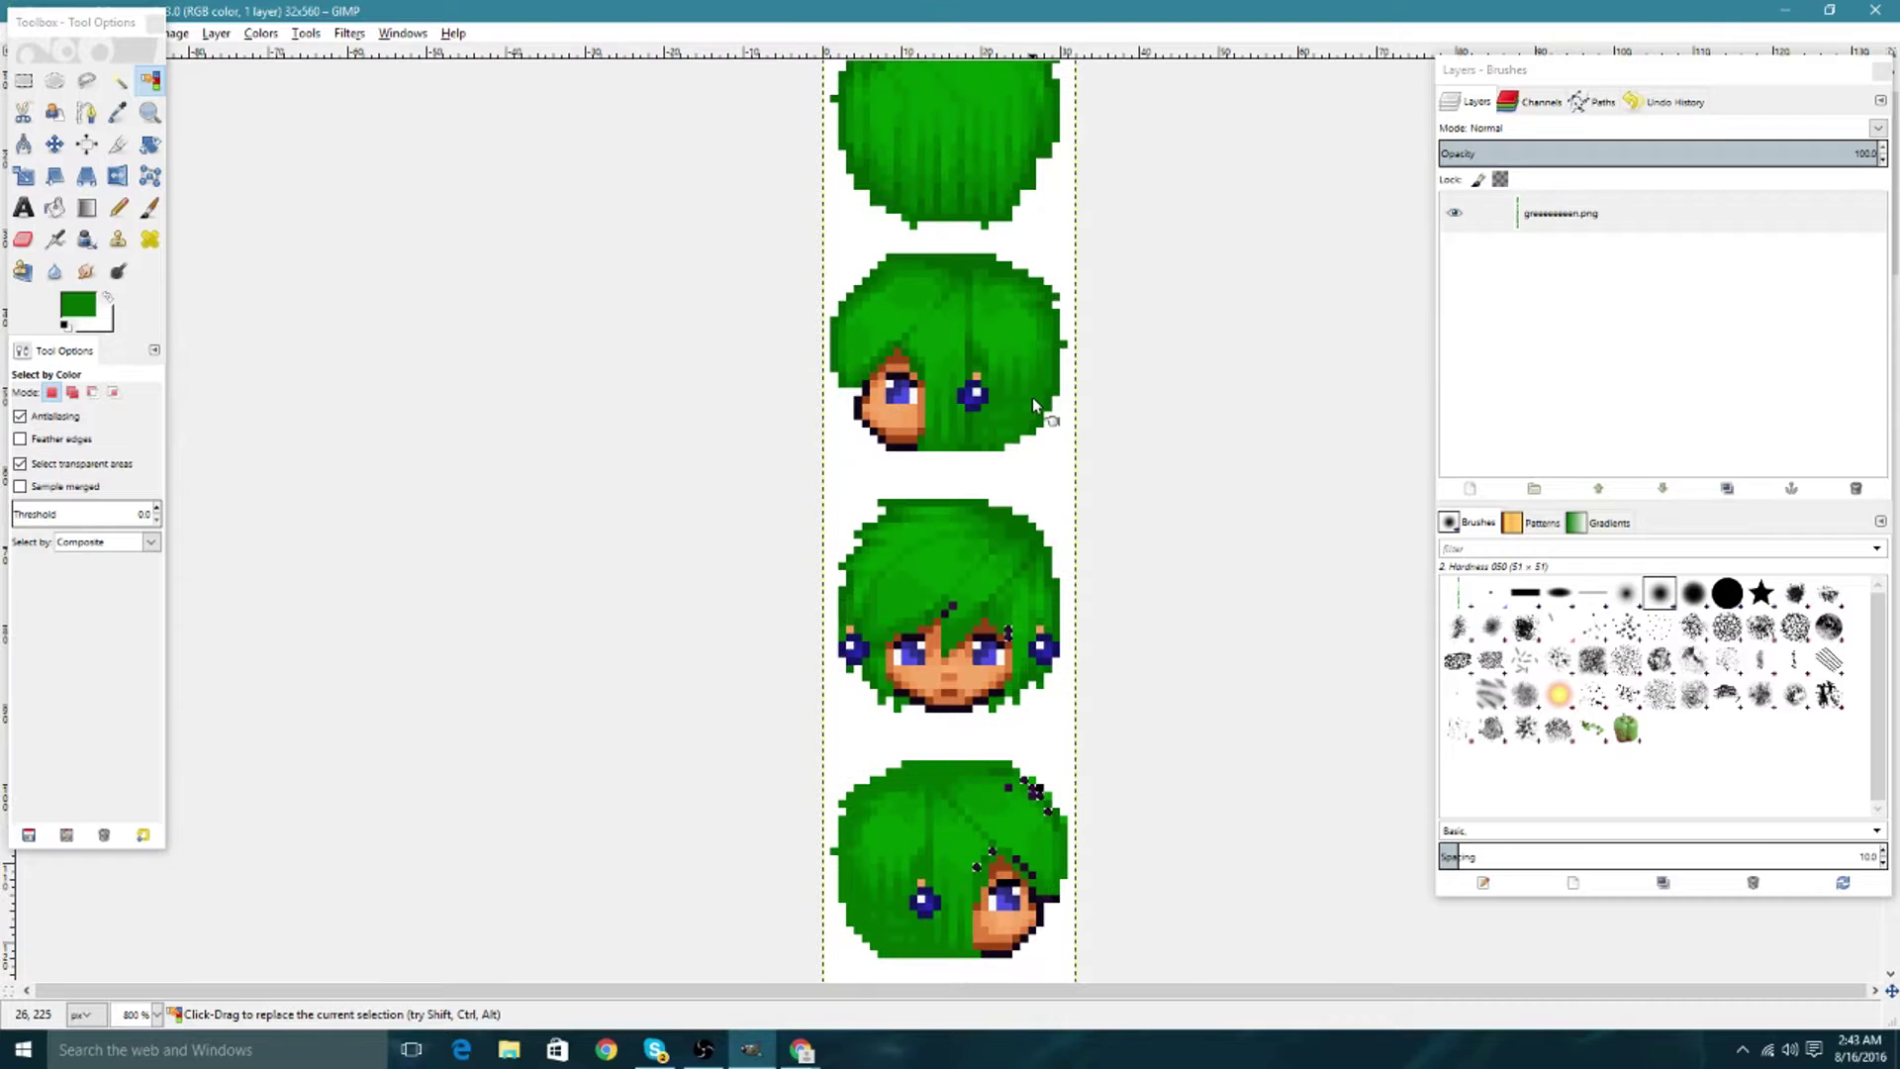
scroll(693, 450, up, 3)
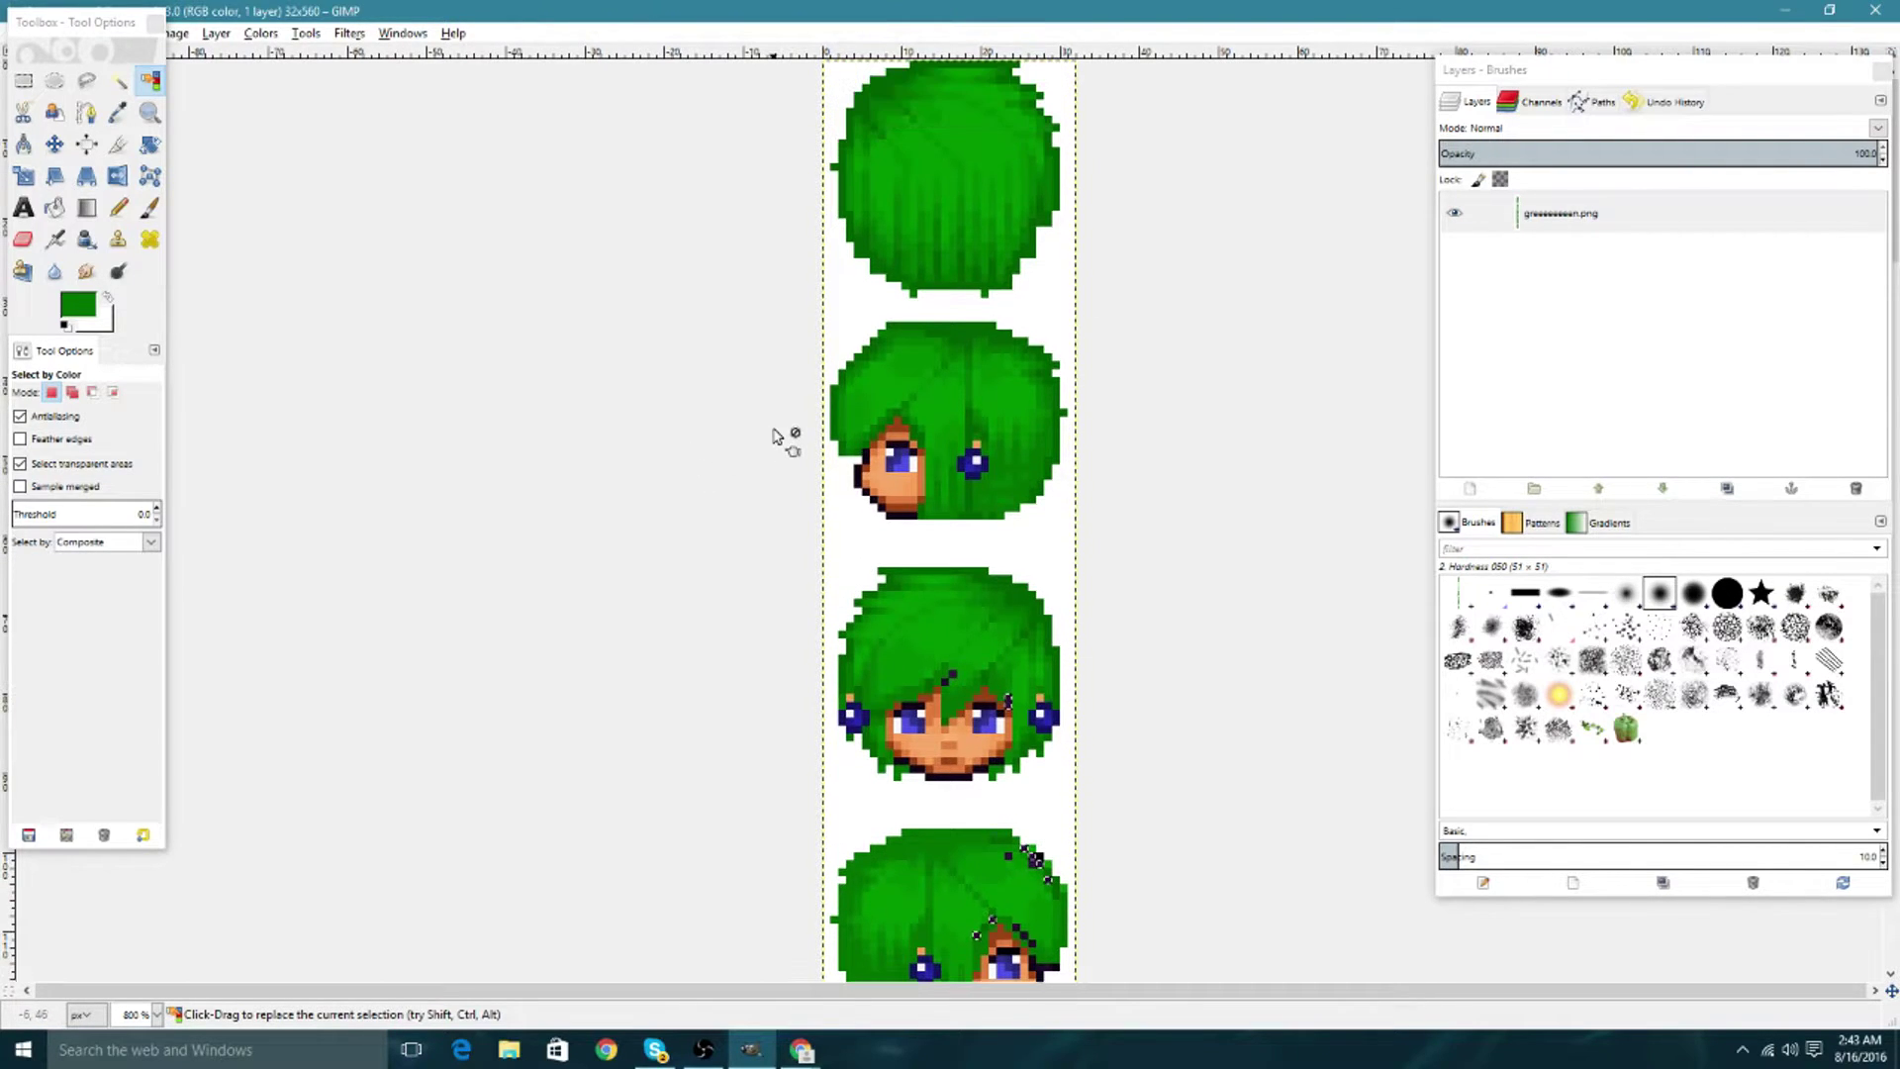
key(ctrl+z)
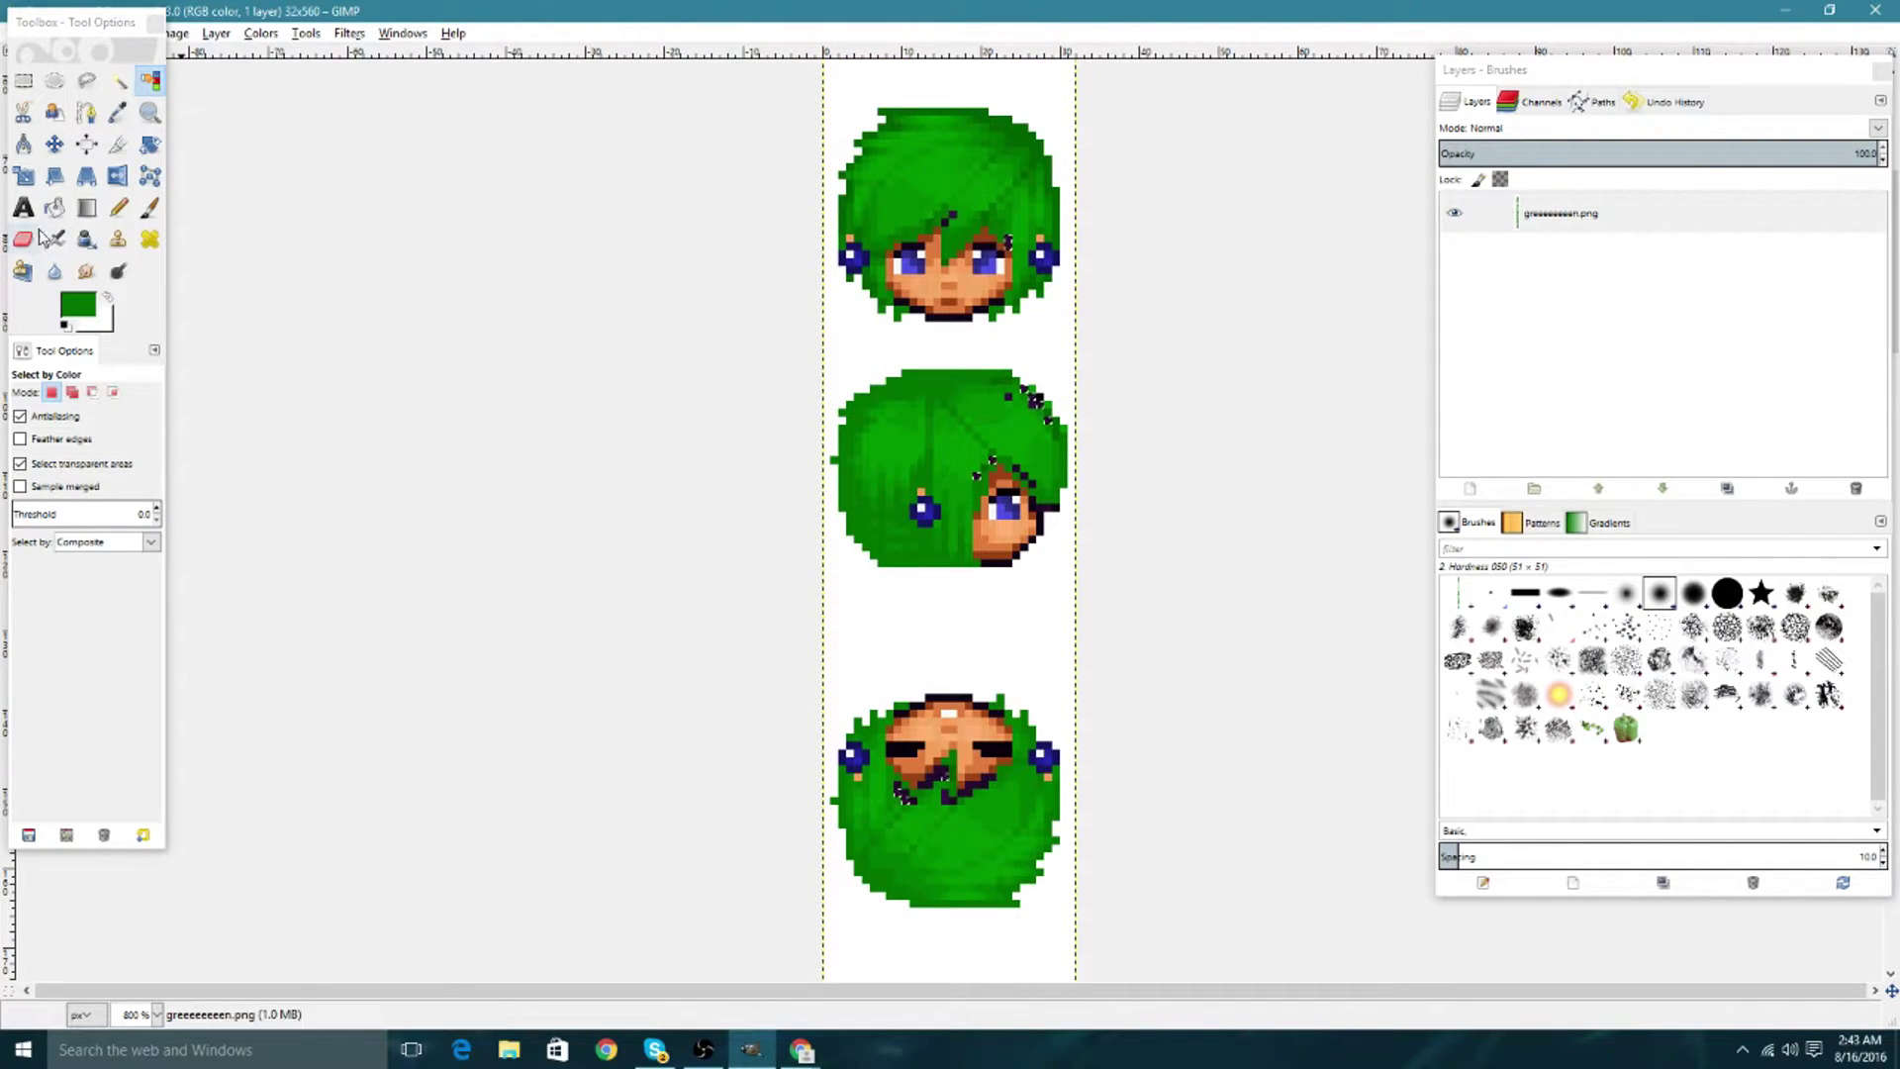
Fill the selected dark specks green, then select and fill the second head's dark pixel.
click(55, 206)
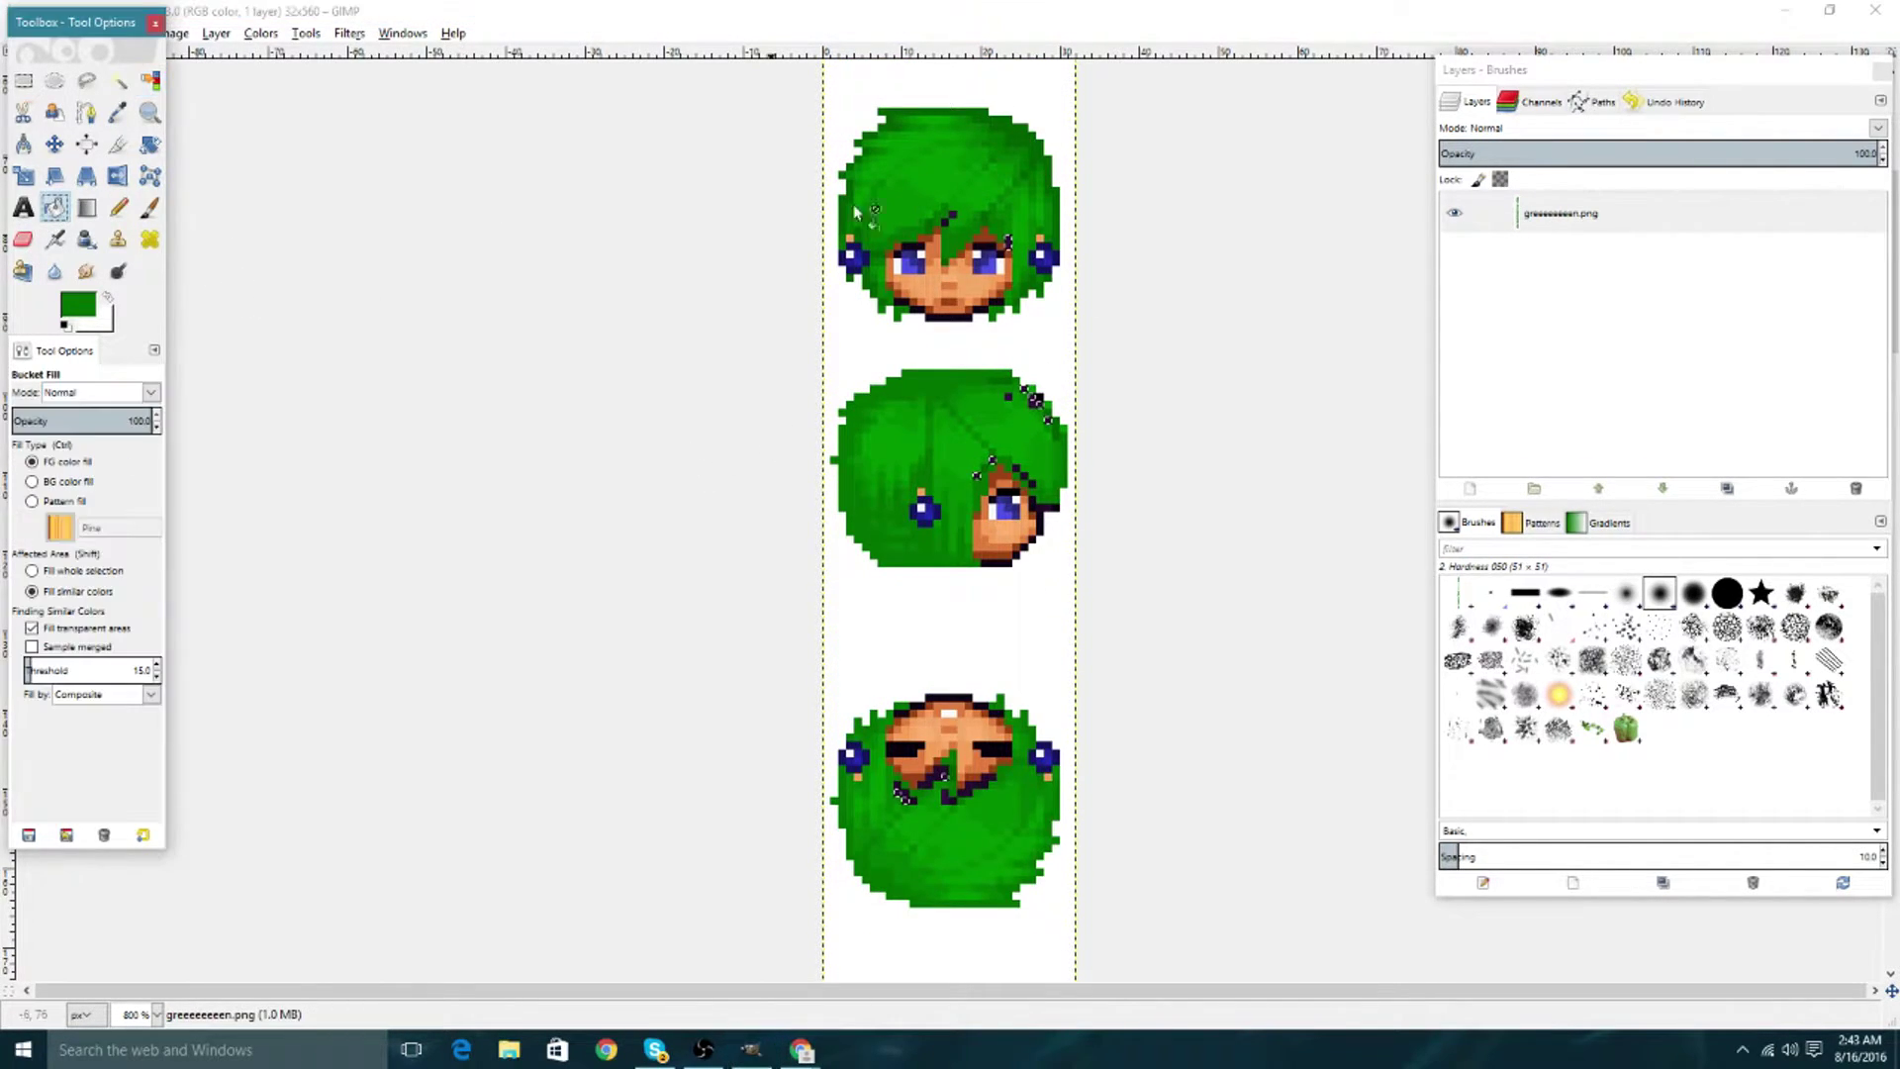
click(149, 80)
click(946, 222)
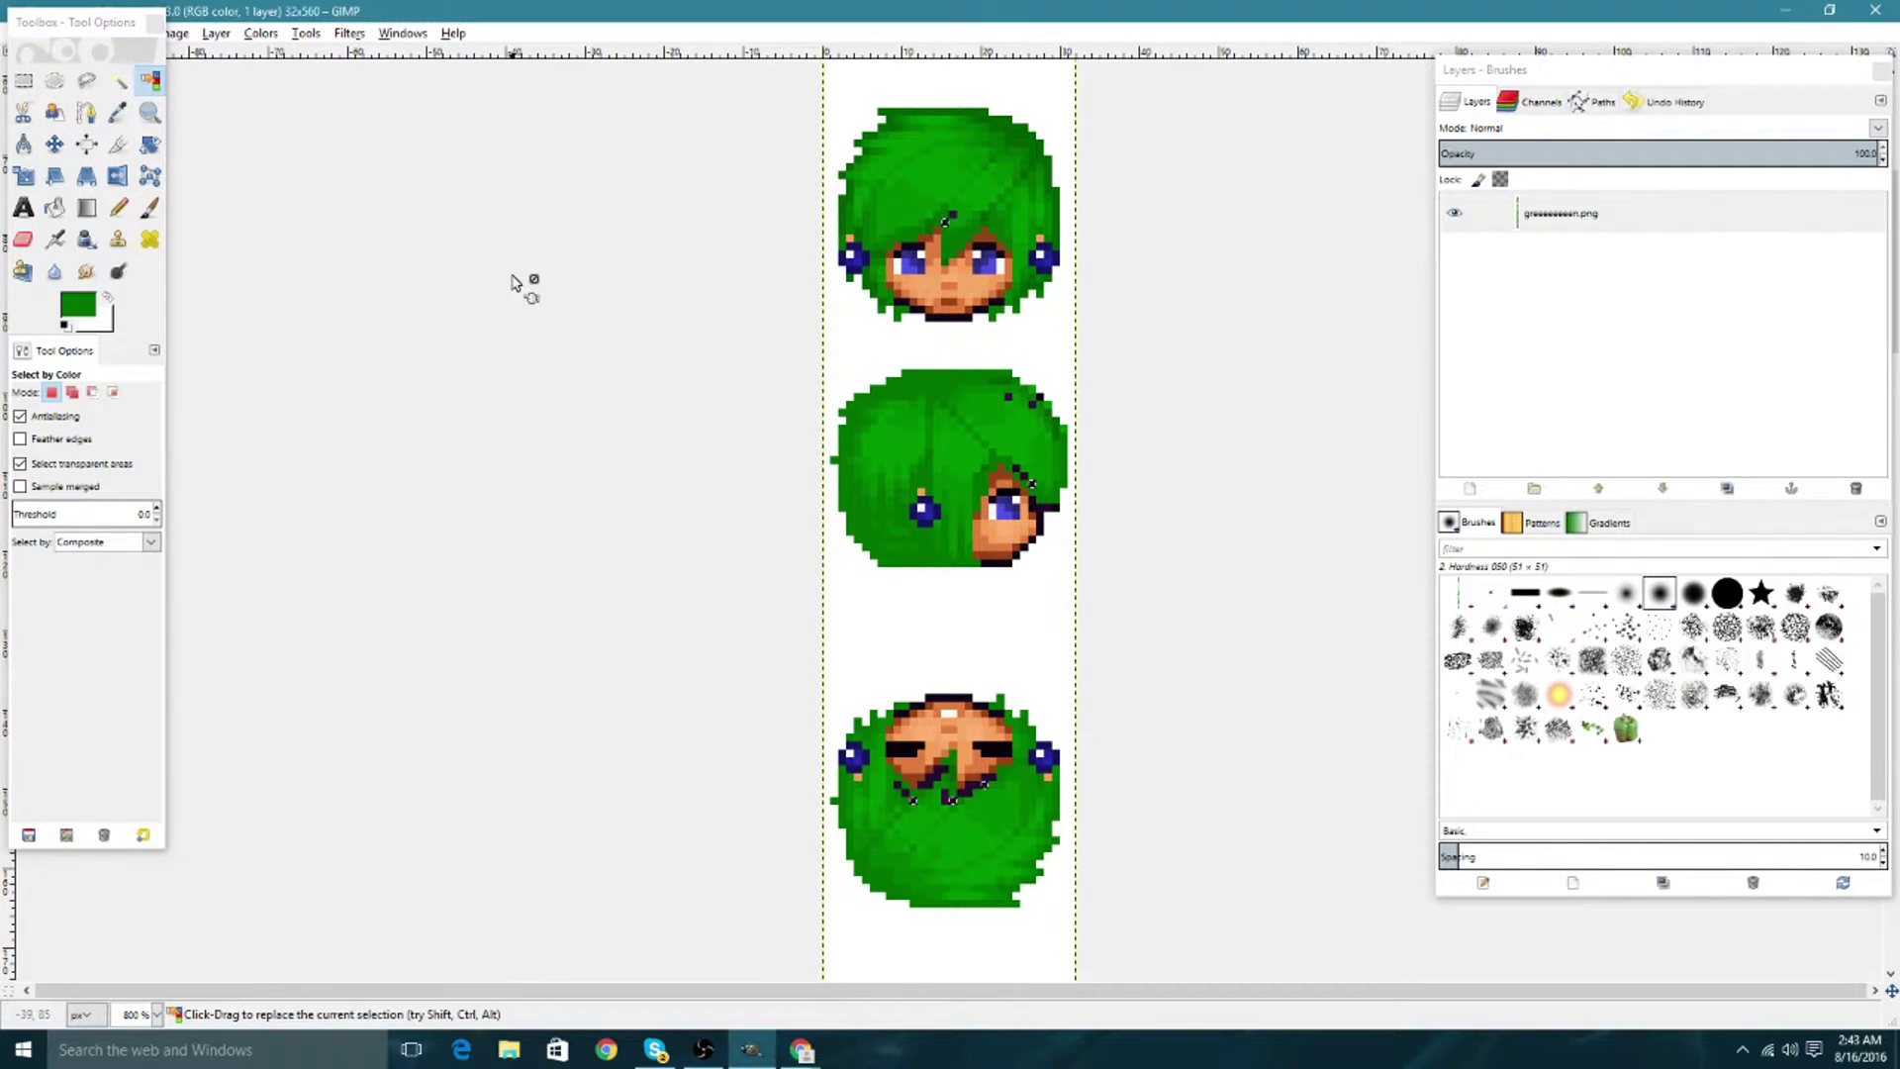
click(54, 207)
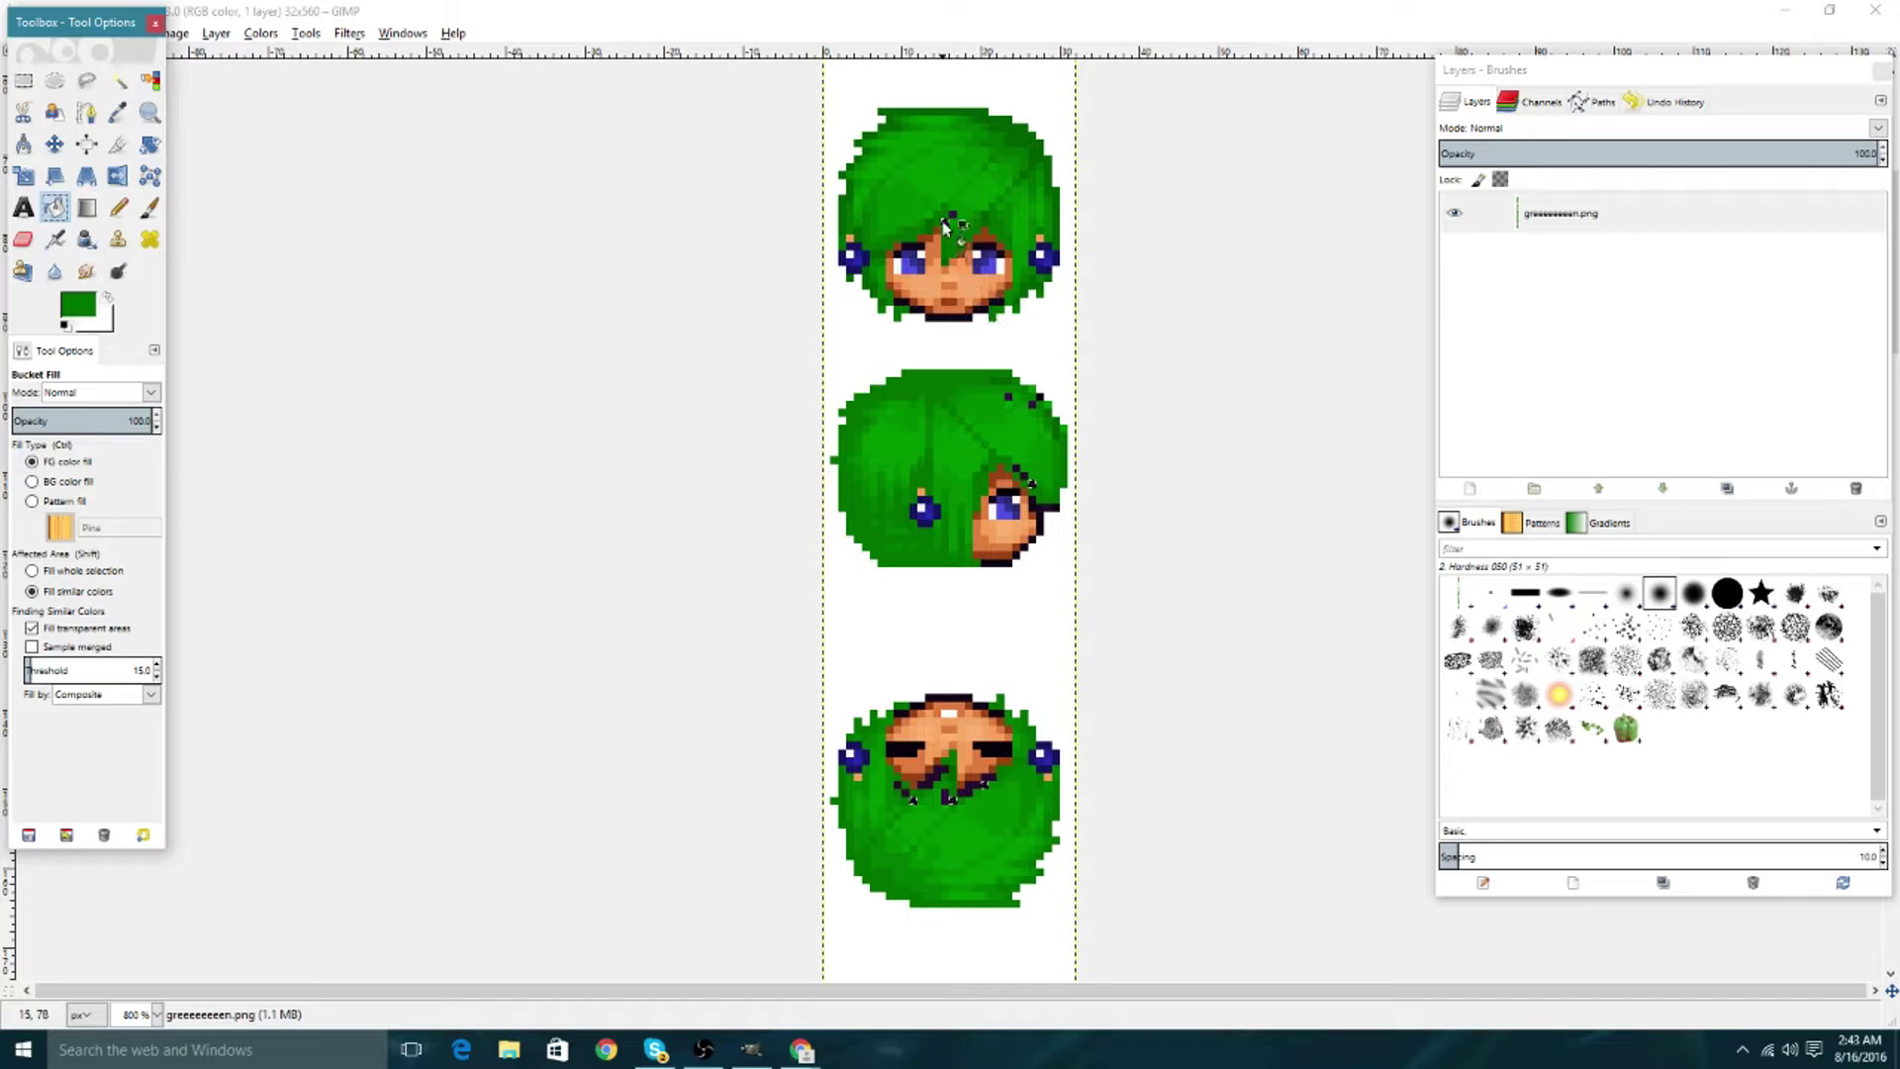
click(945, 222)
click(149, 80)
click(952, 212)
click(55, 207)
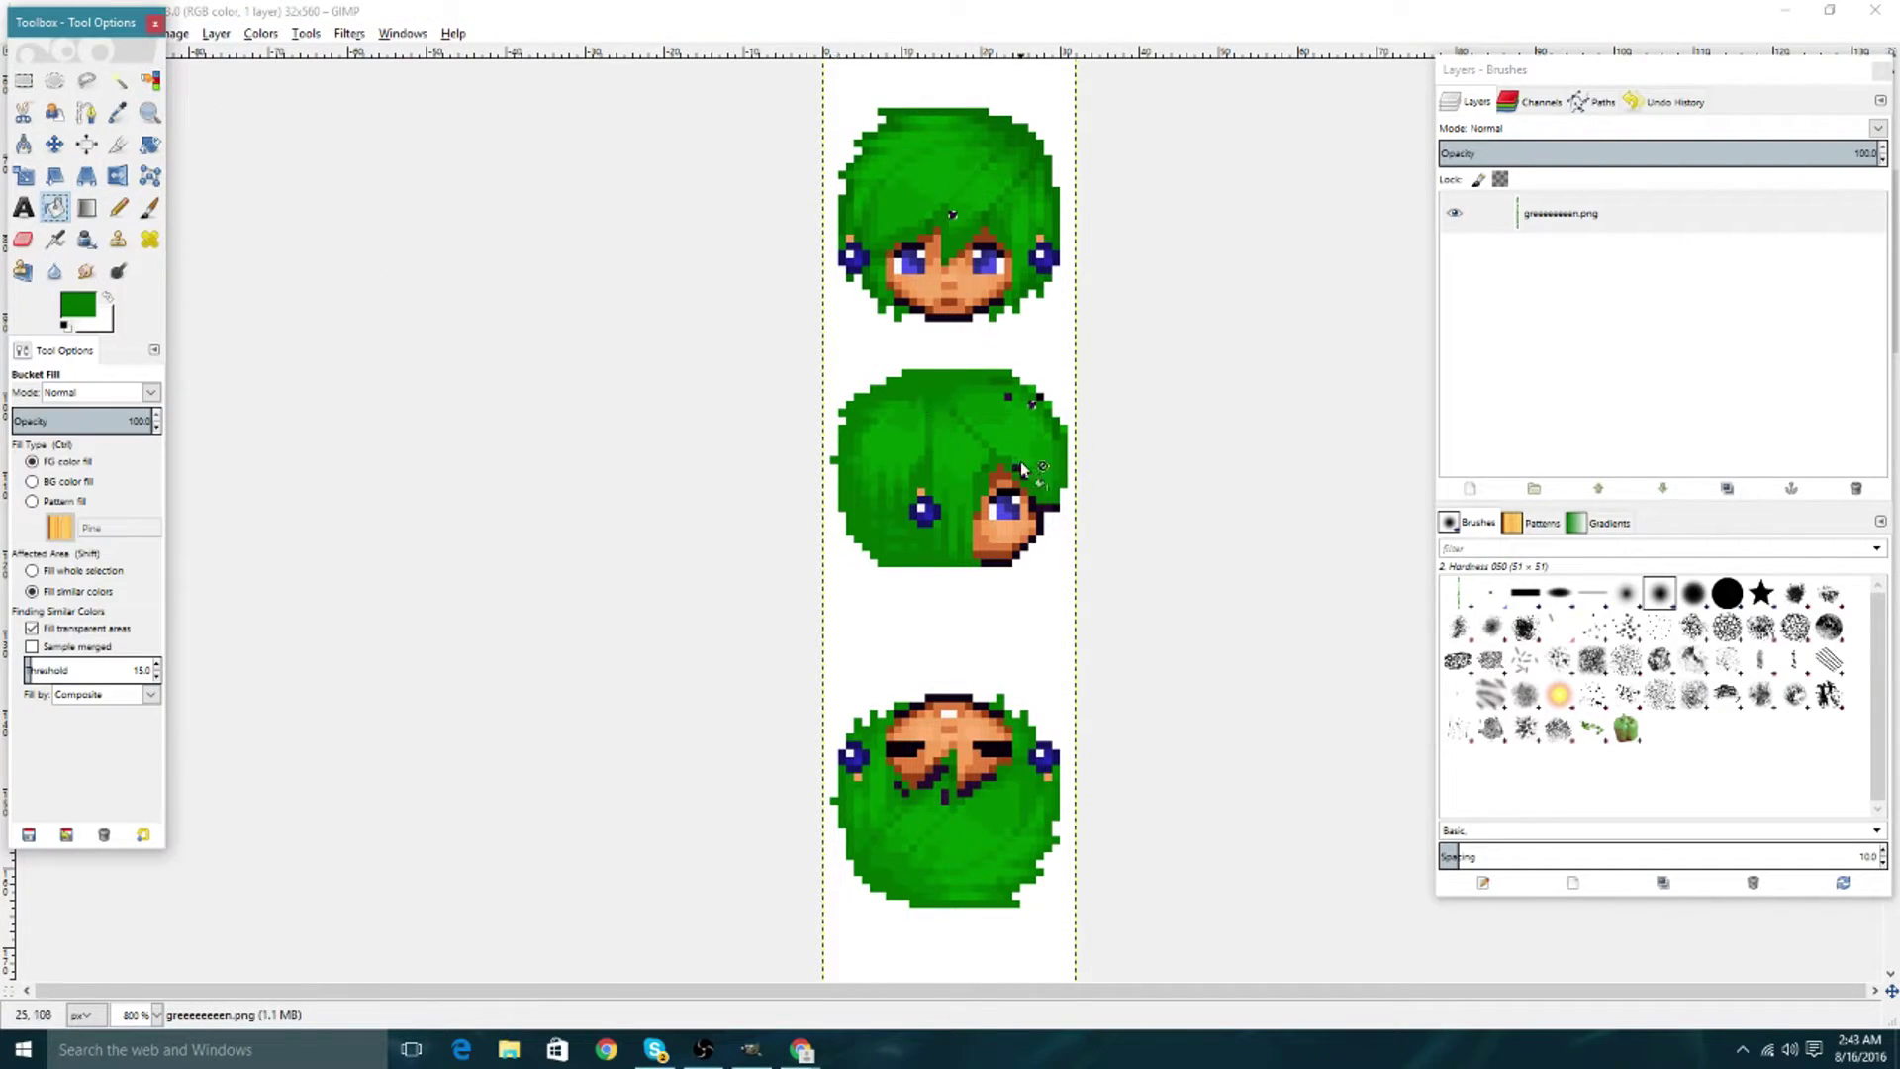
click(1034, 401)
Fill the second head's remaining dark pixels green, then select the white background.
click(149, 81)
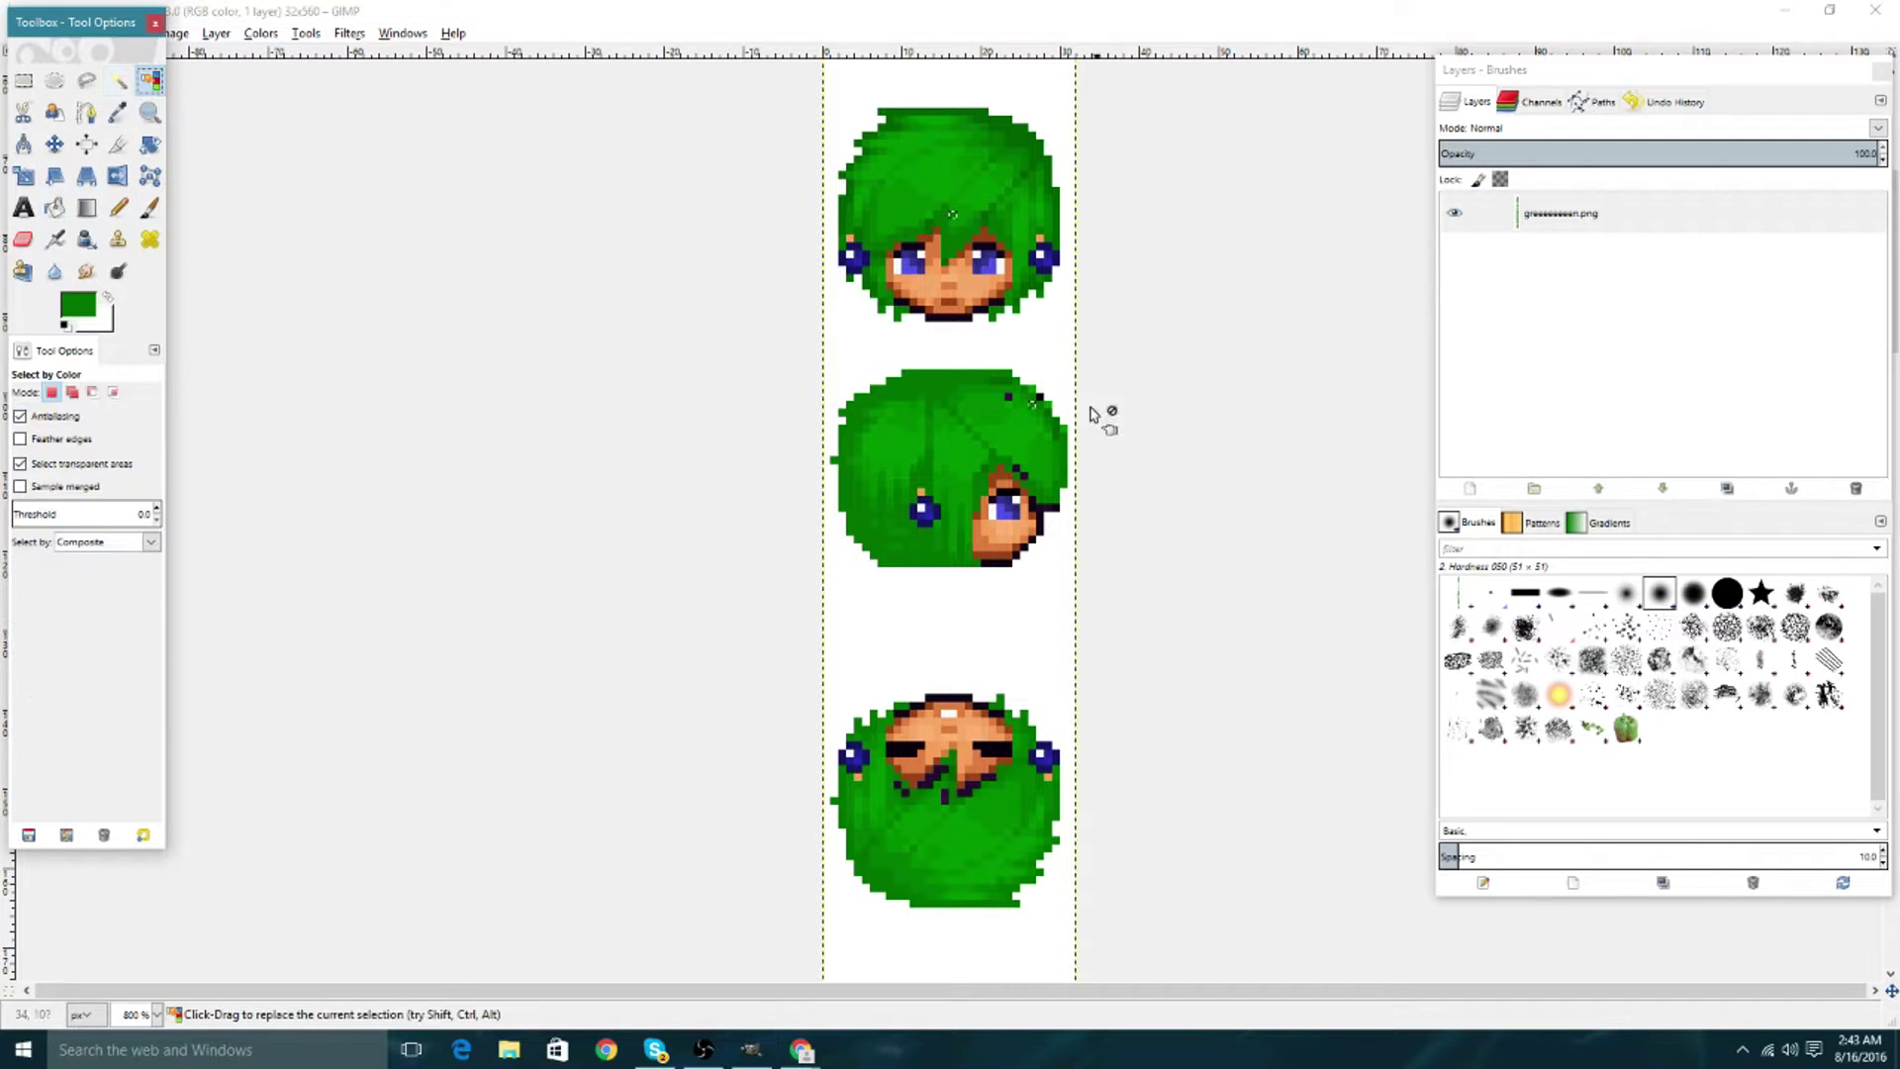
click(1125, 427)
click(1037, 399)
click(55, 207)
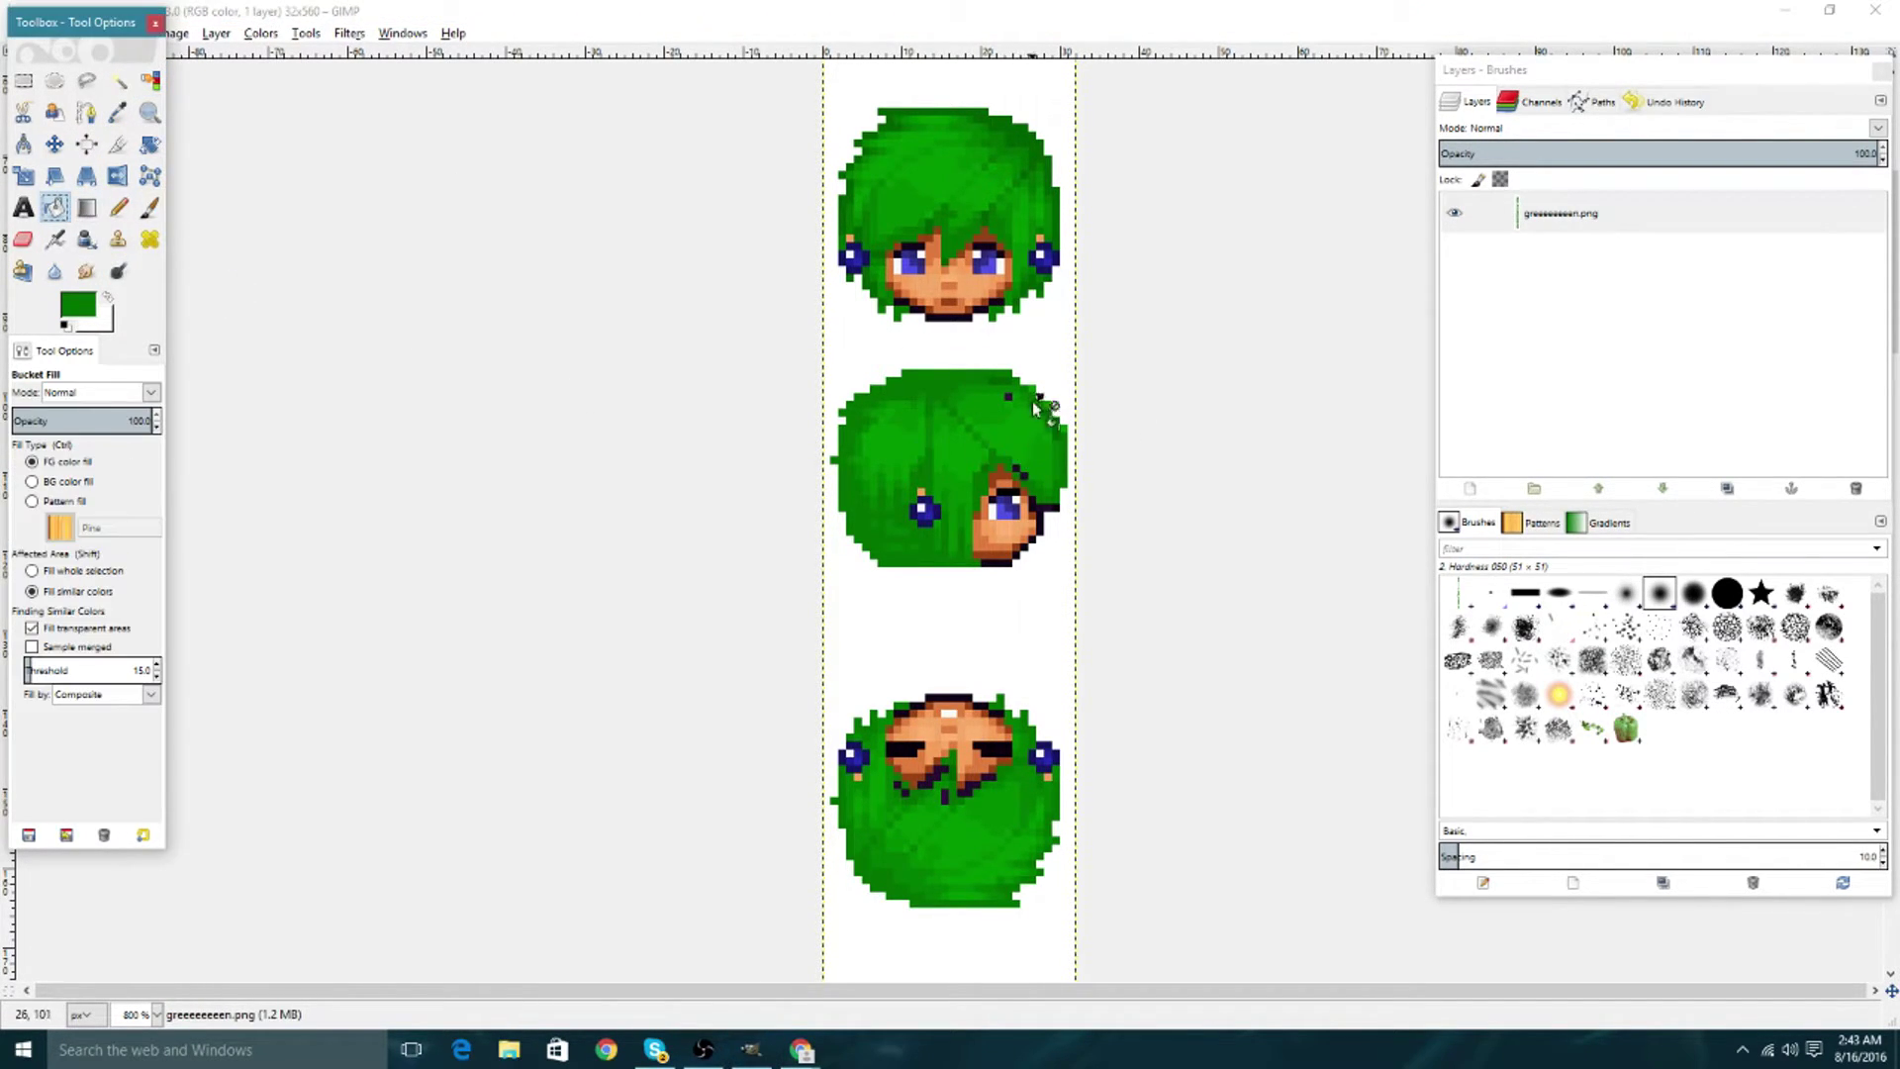
click(150, 80)
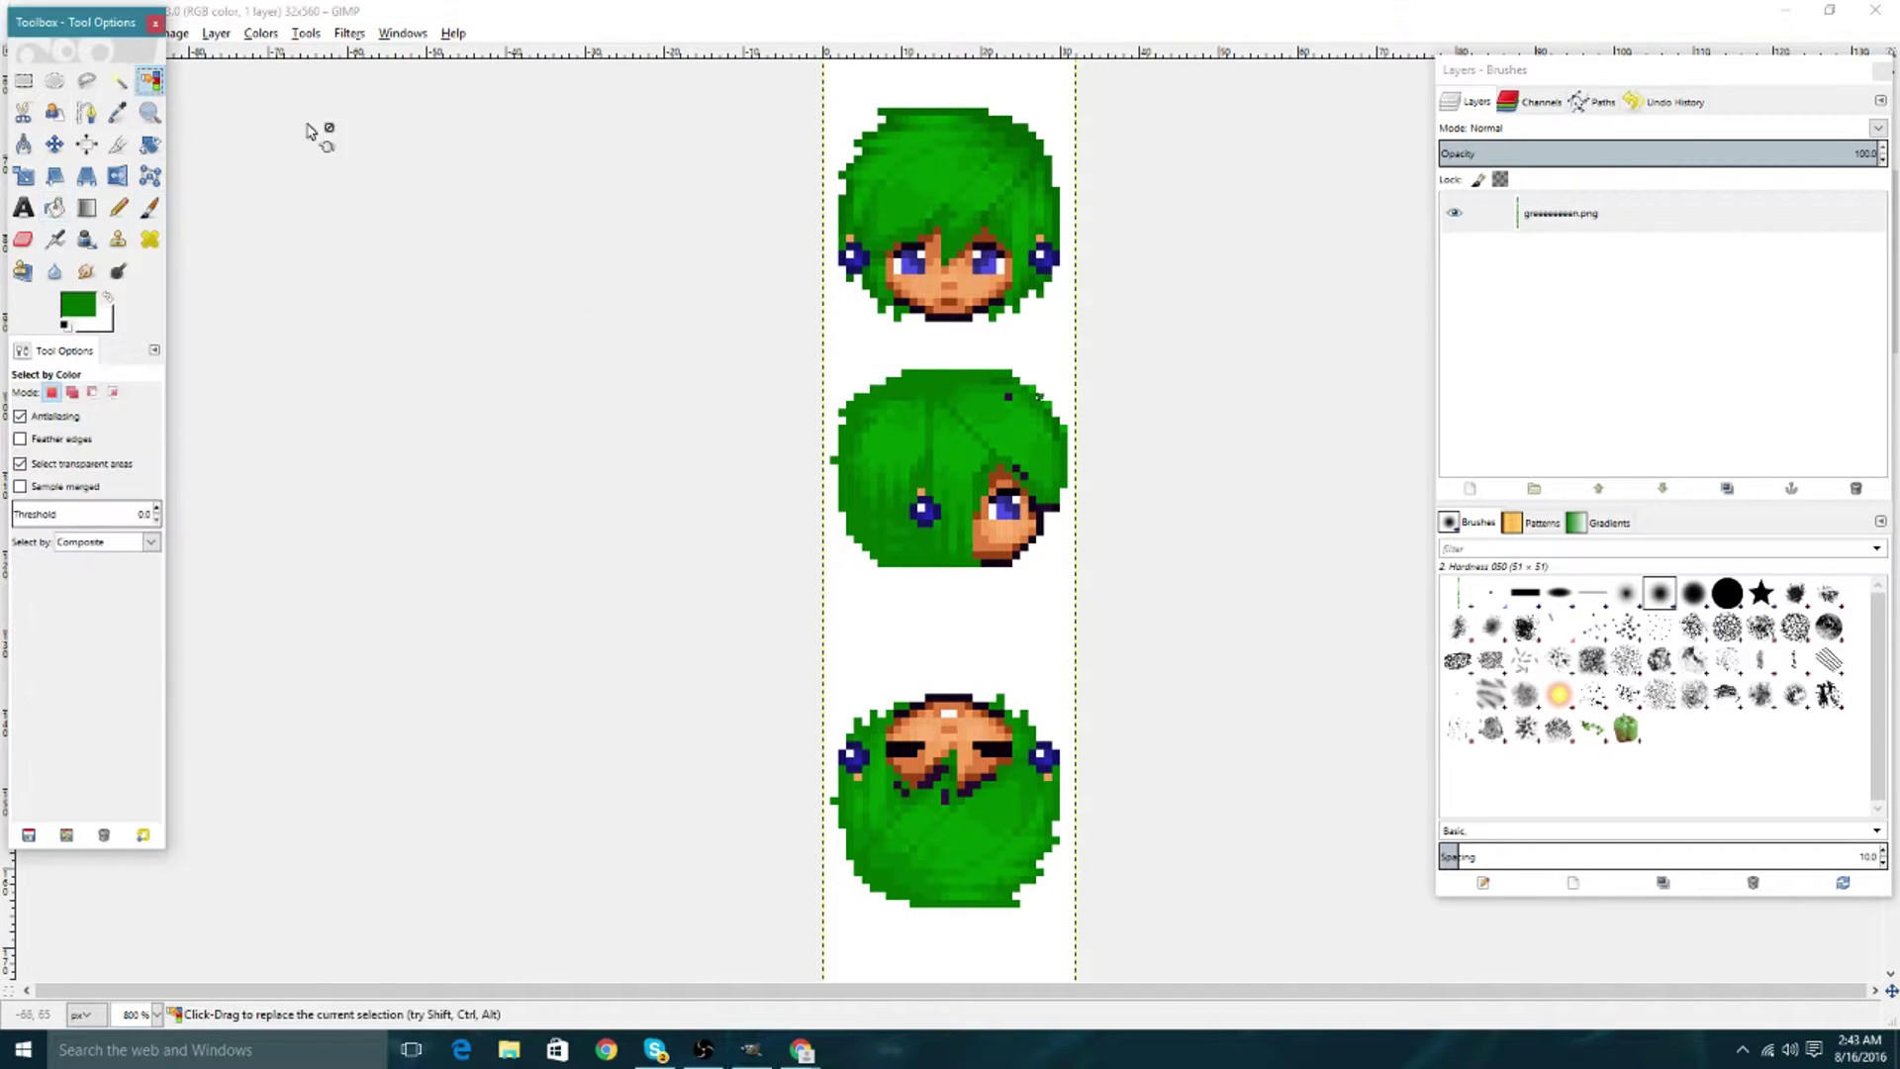
click(54, 207)
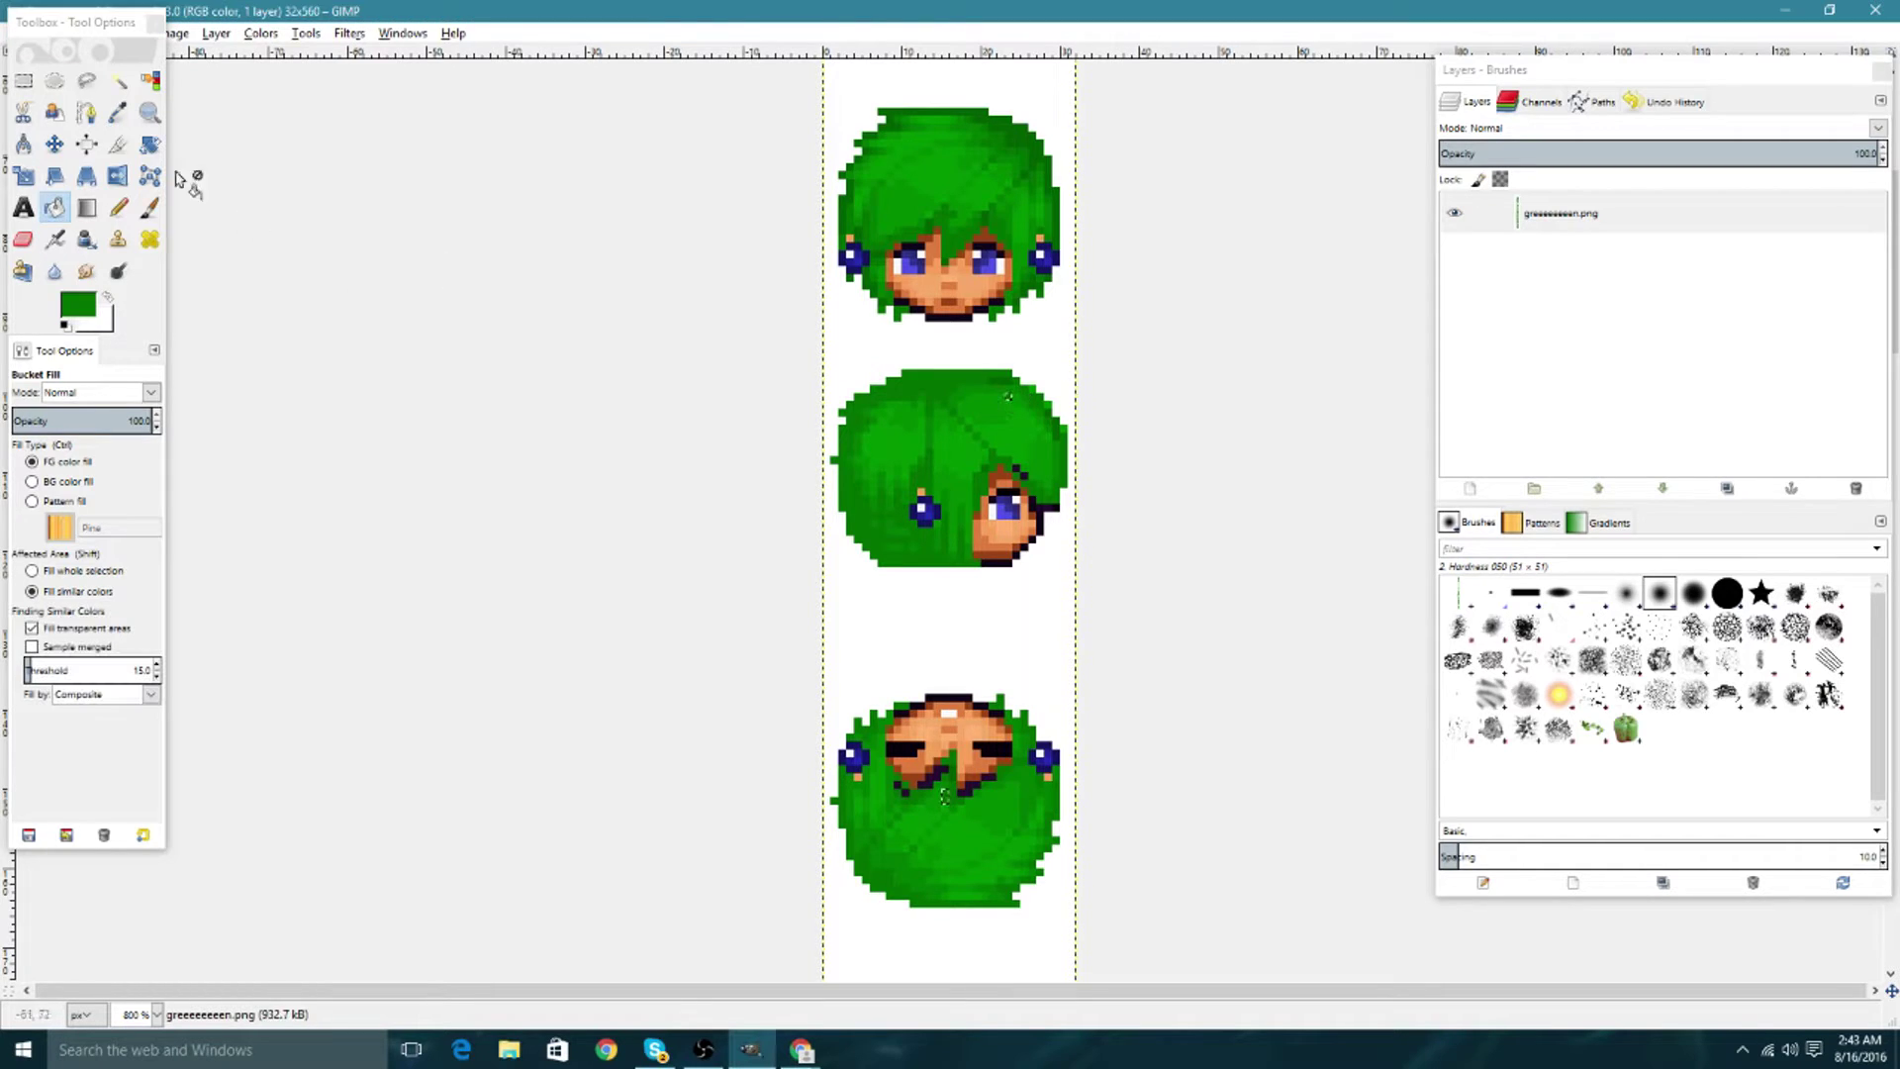
click(149, 81)
click(897, 341)
Select and fill the dark mouth pixels, then select the white background around every head.
scroll(960, 399, down, 10)
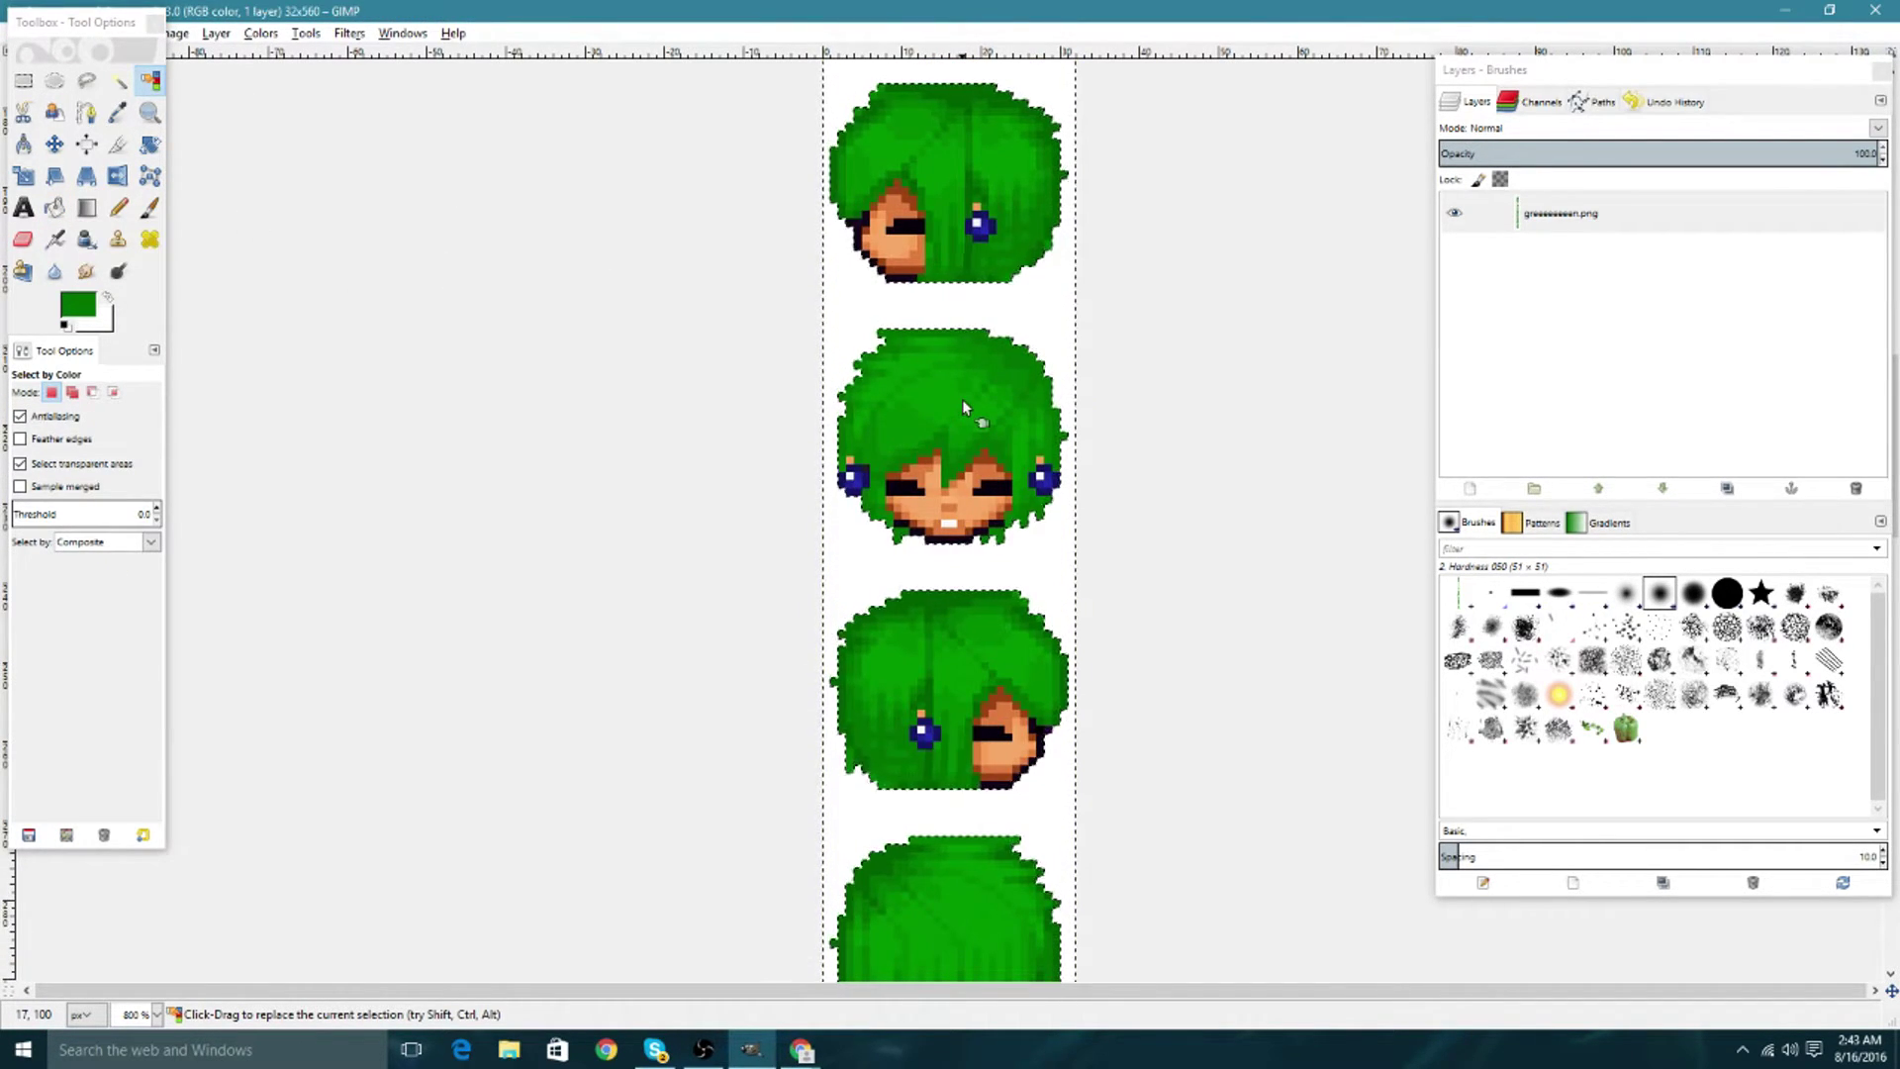
scroll(962, 400, down, 10)
click(931, 323)
click(54, 207)
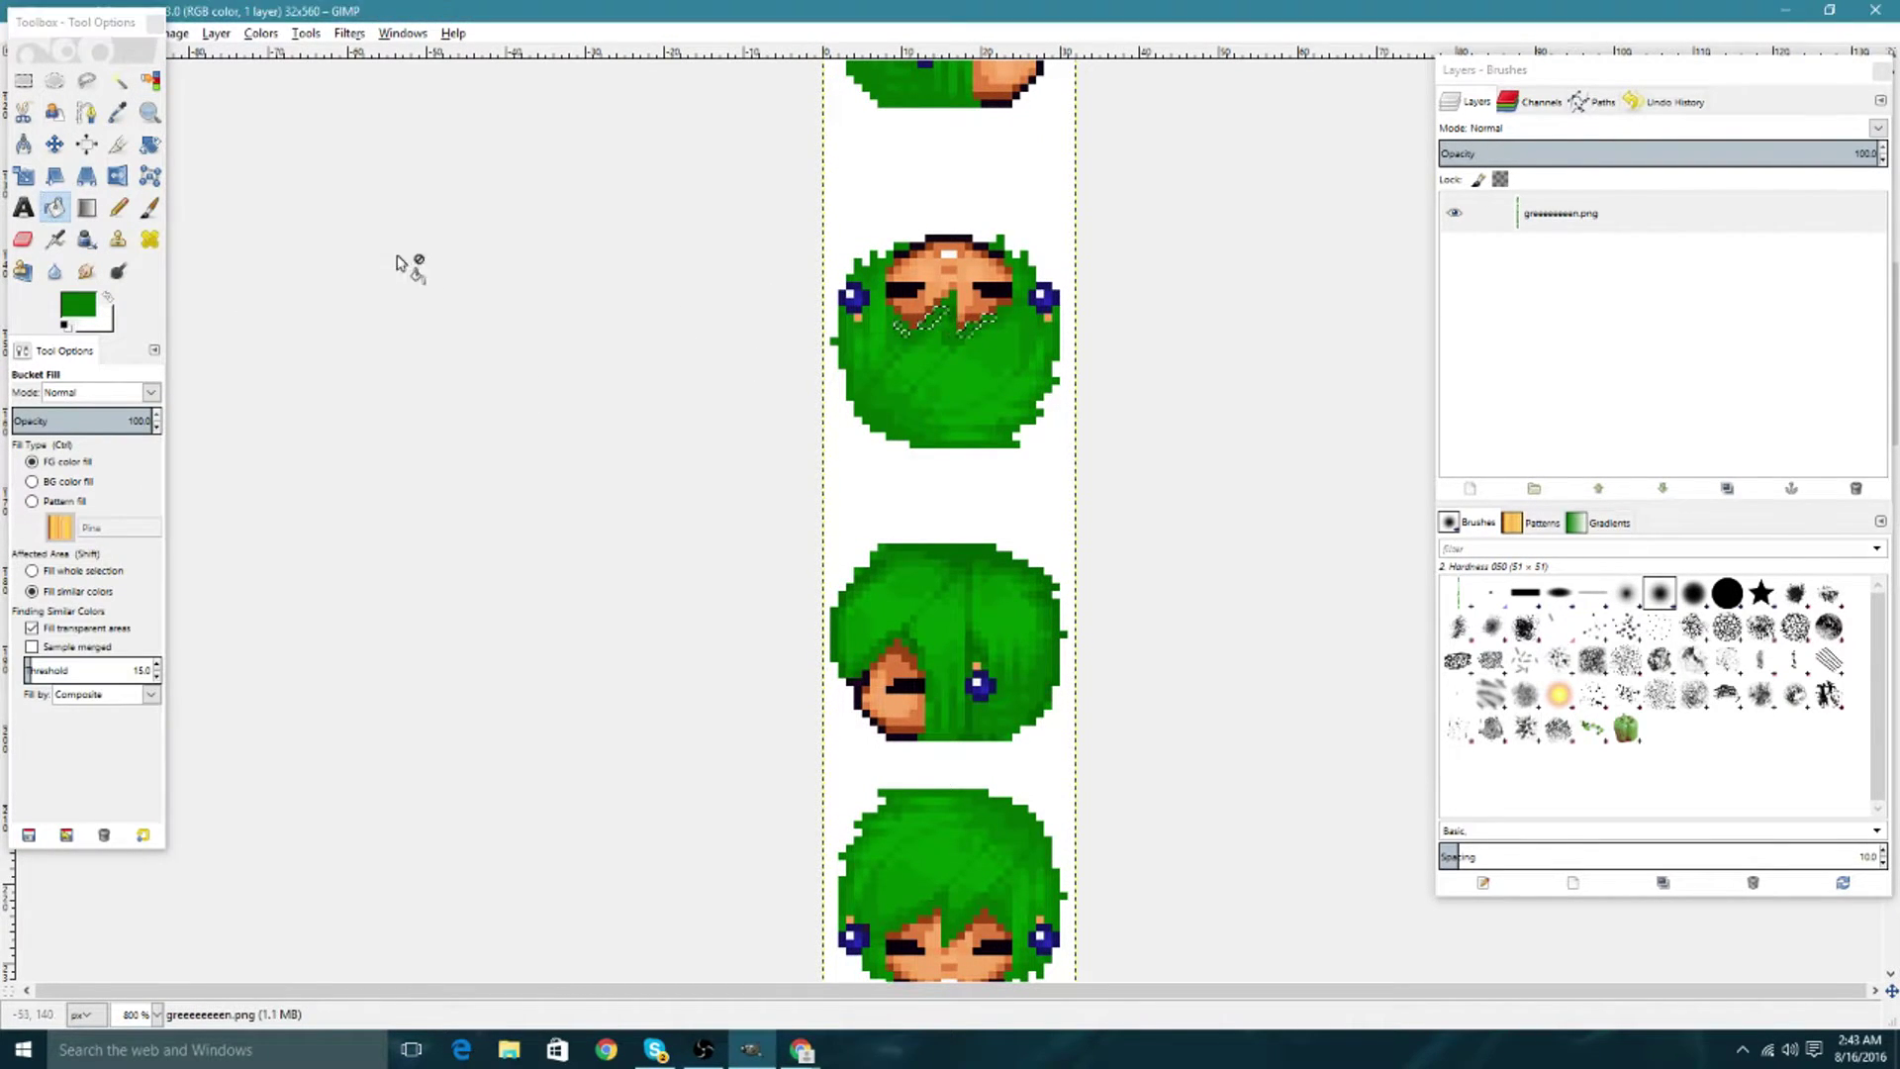
click(151, 80)
click(861, 195)
scroll(941, 335, up, 15)
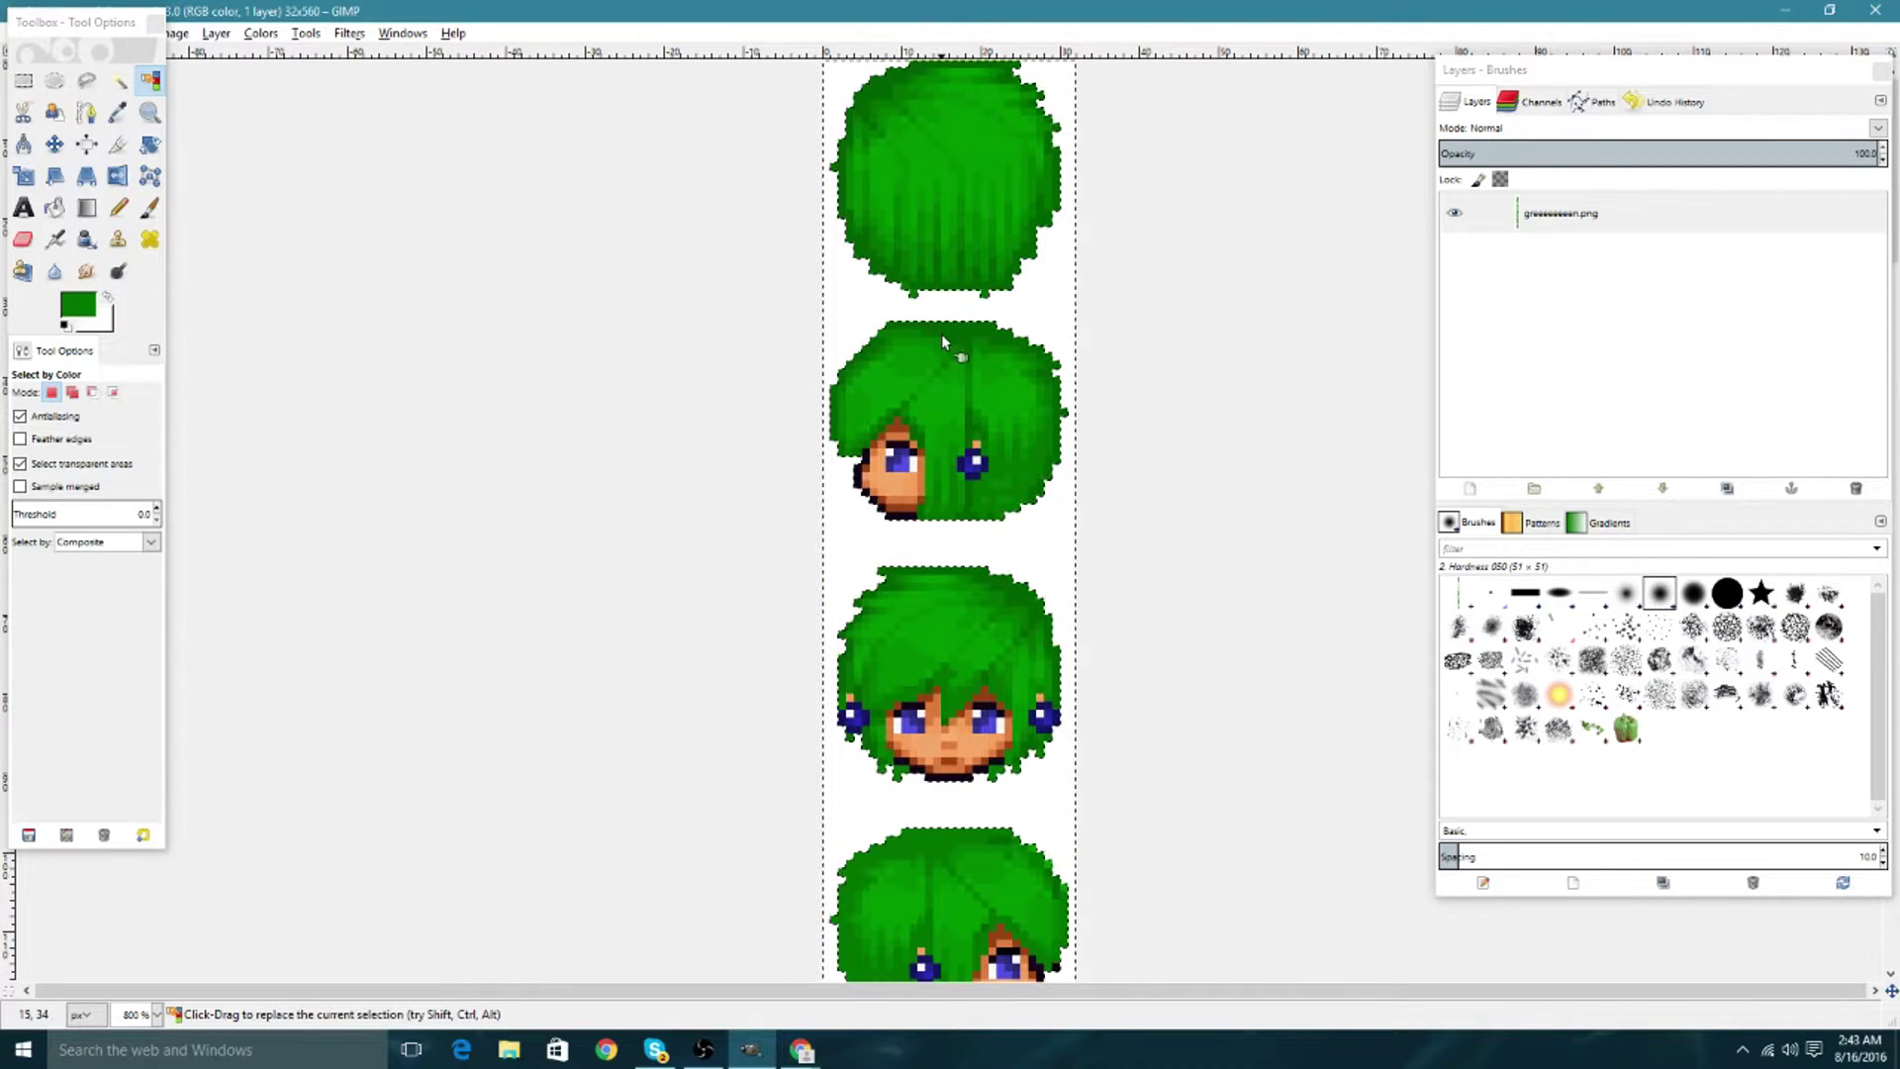
scroll(941, 335, down, 10)
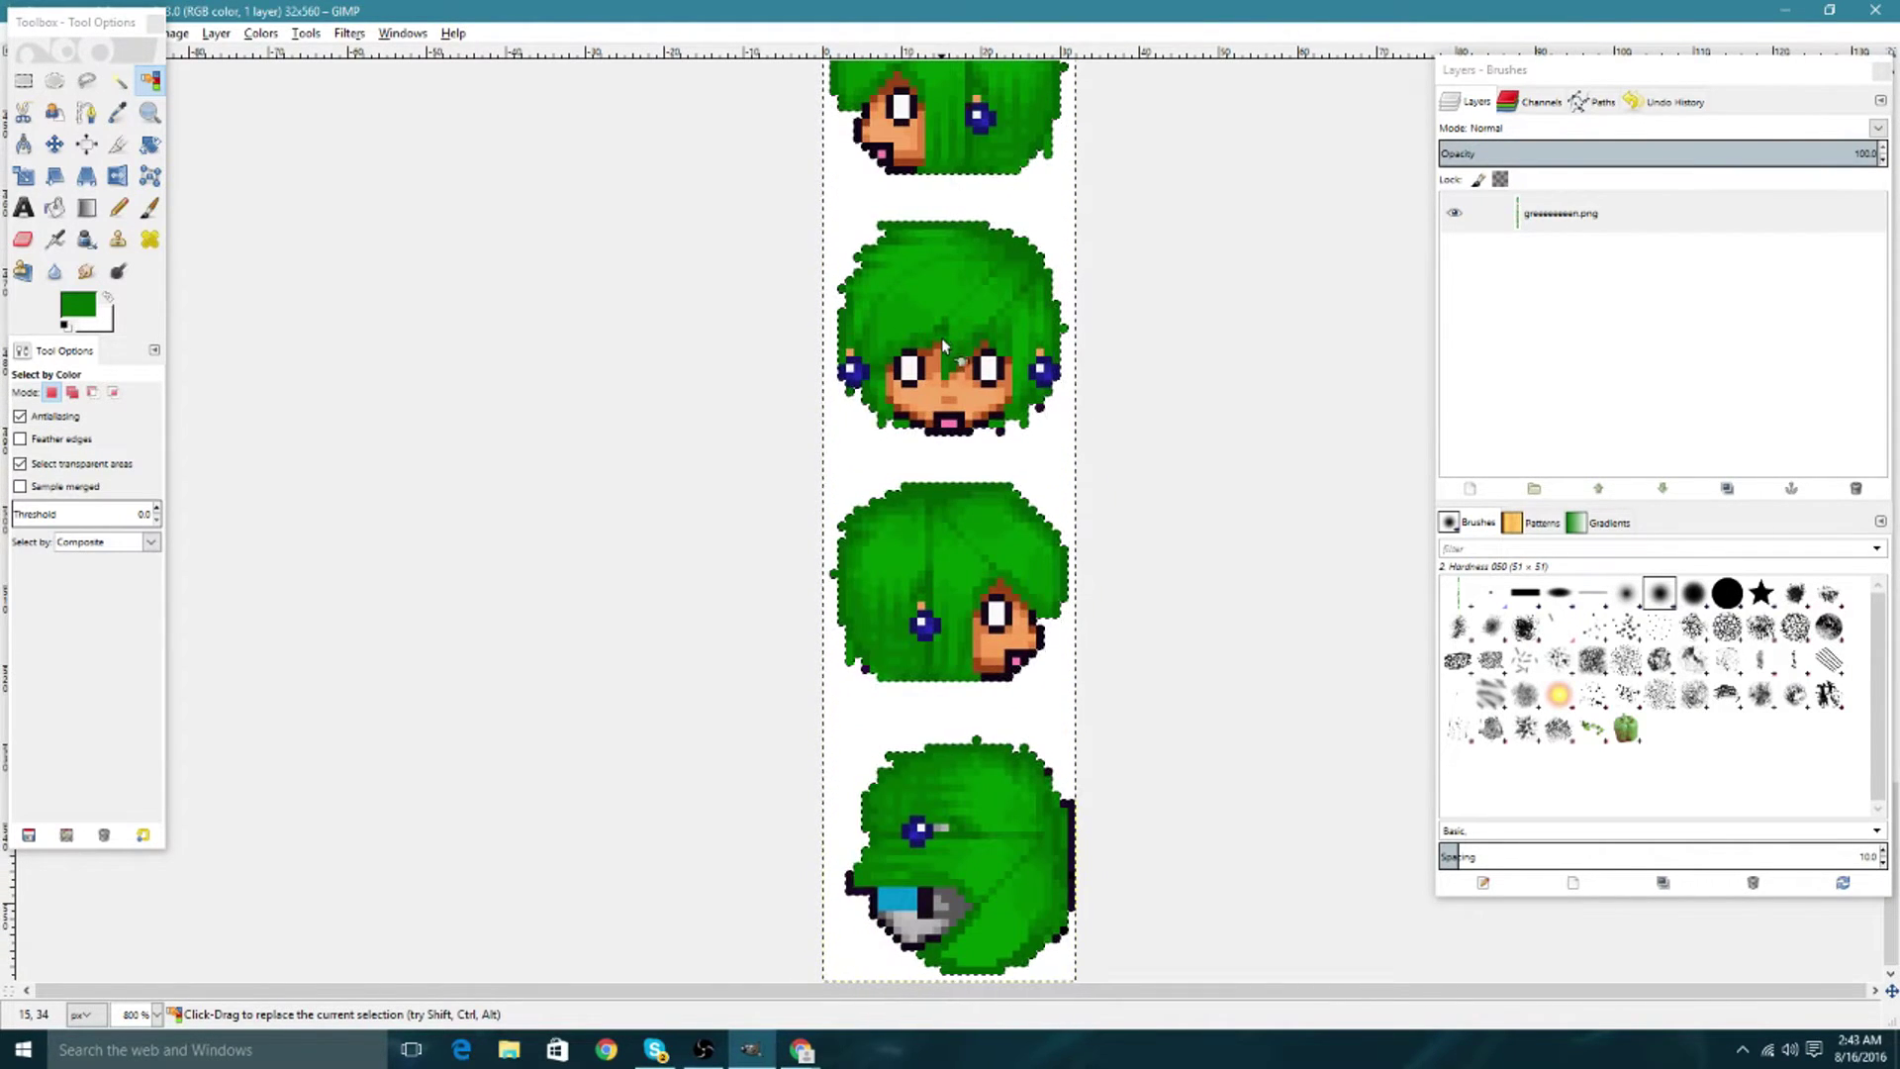
Select the green hair by colour across every head frame in the strip.
click(886, 851)
click(54, 207)
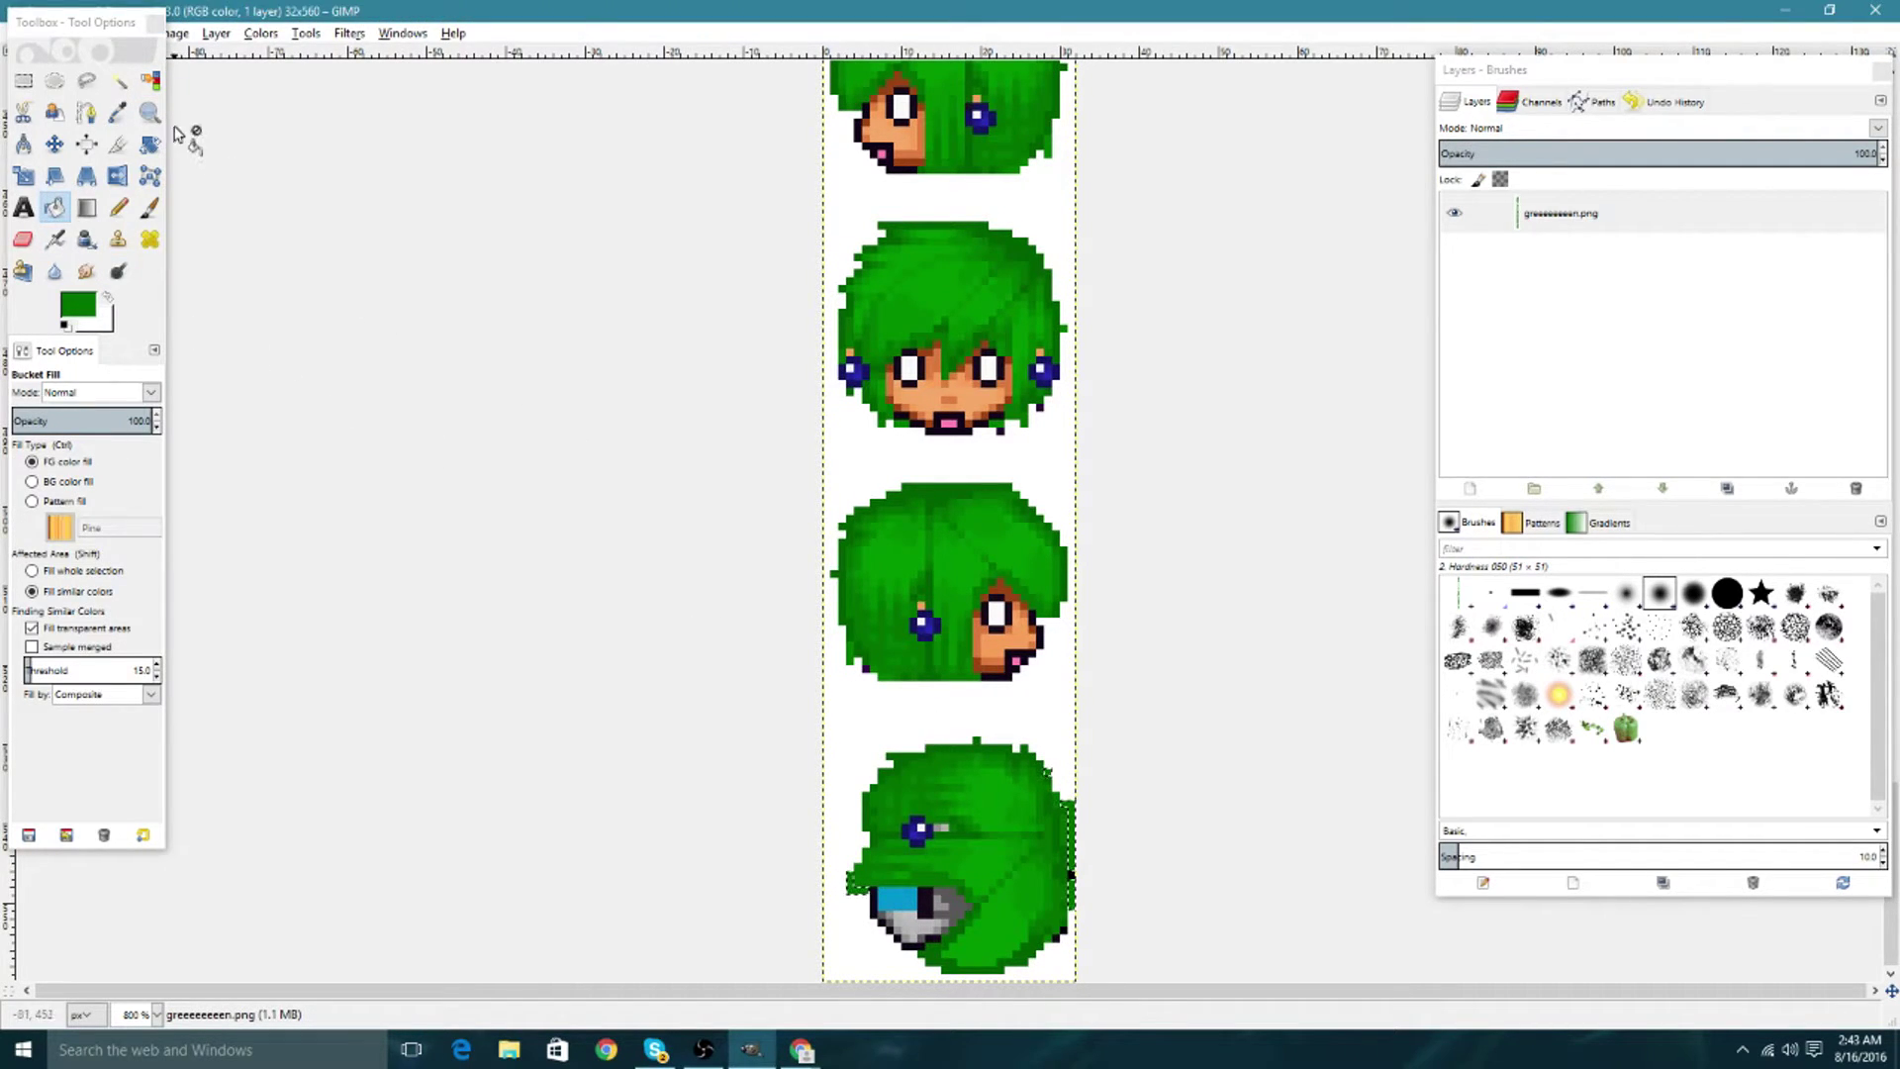
click(149, 80)
click(876, 692)
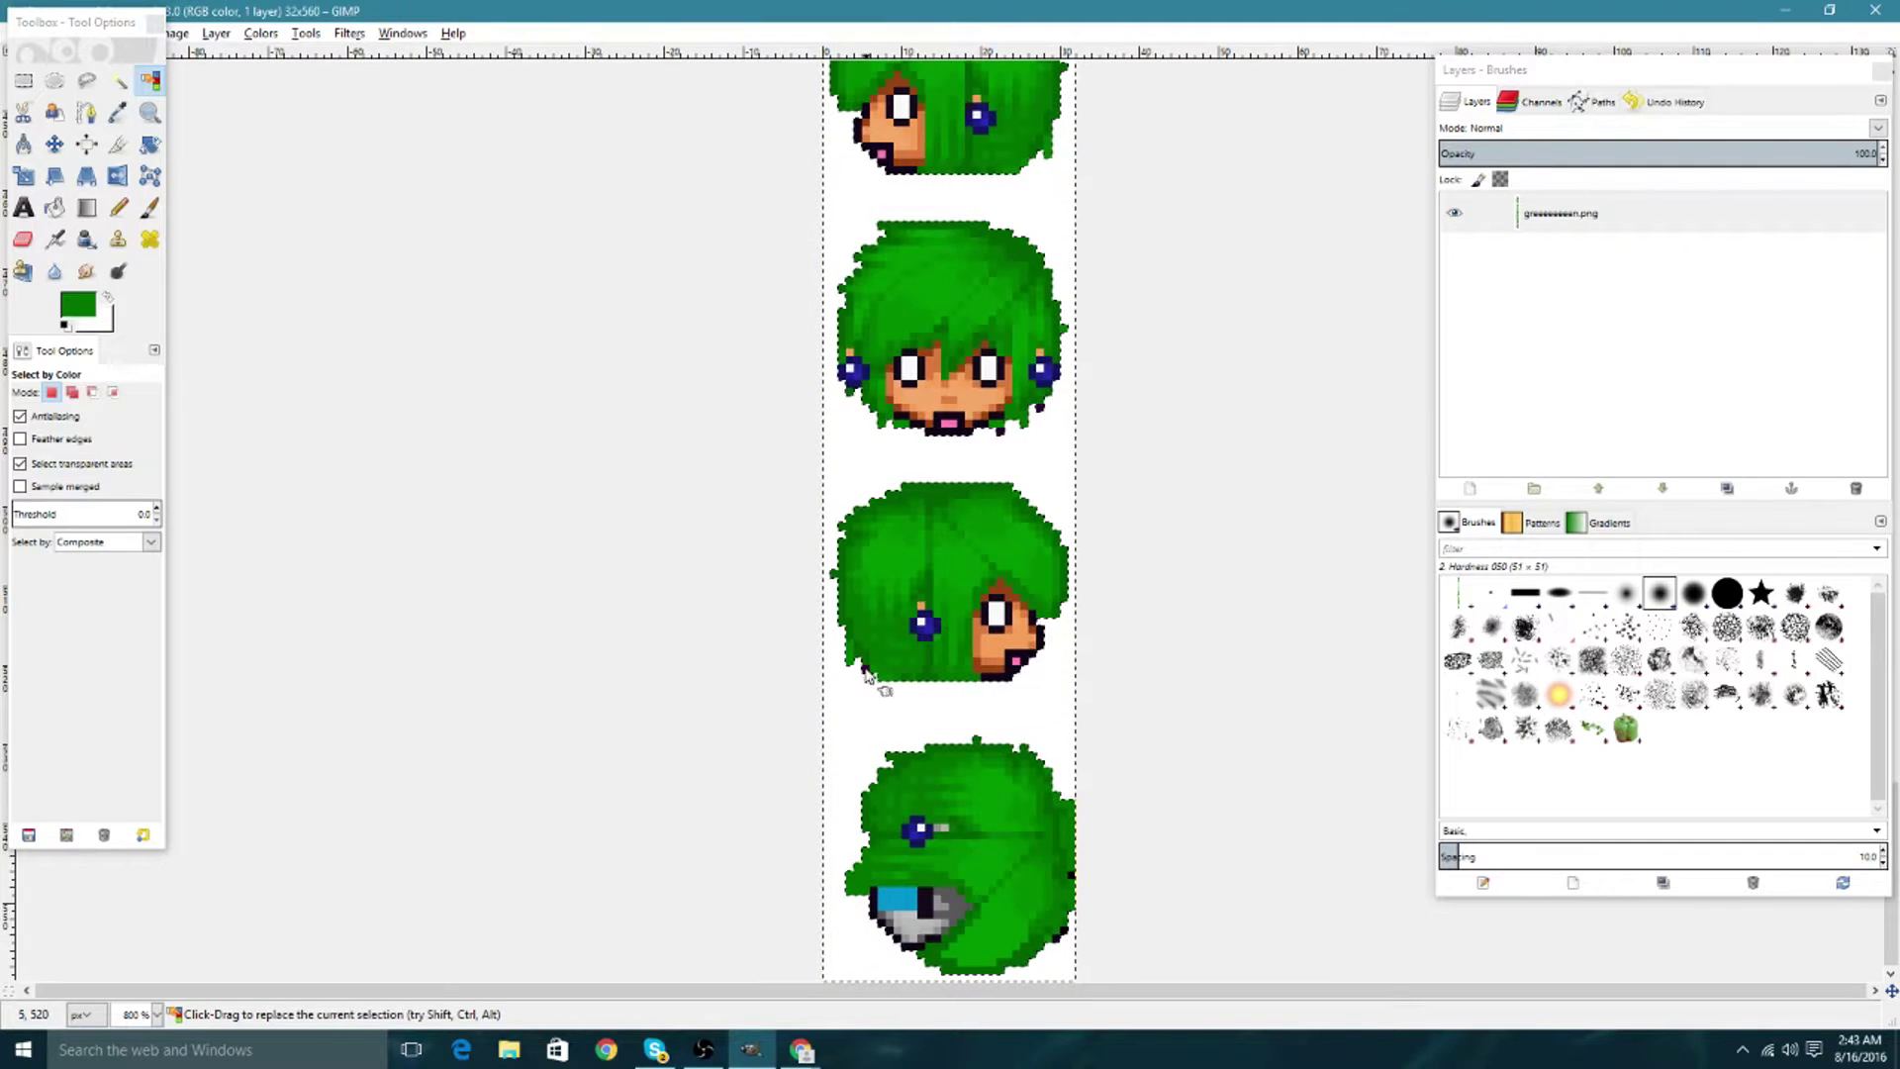
scroll(988, 634, up, 3)
scroll(988, 627, up, 15)
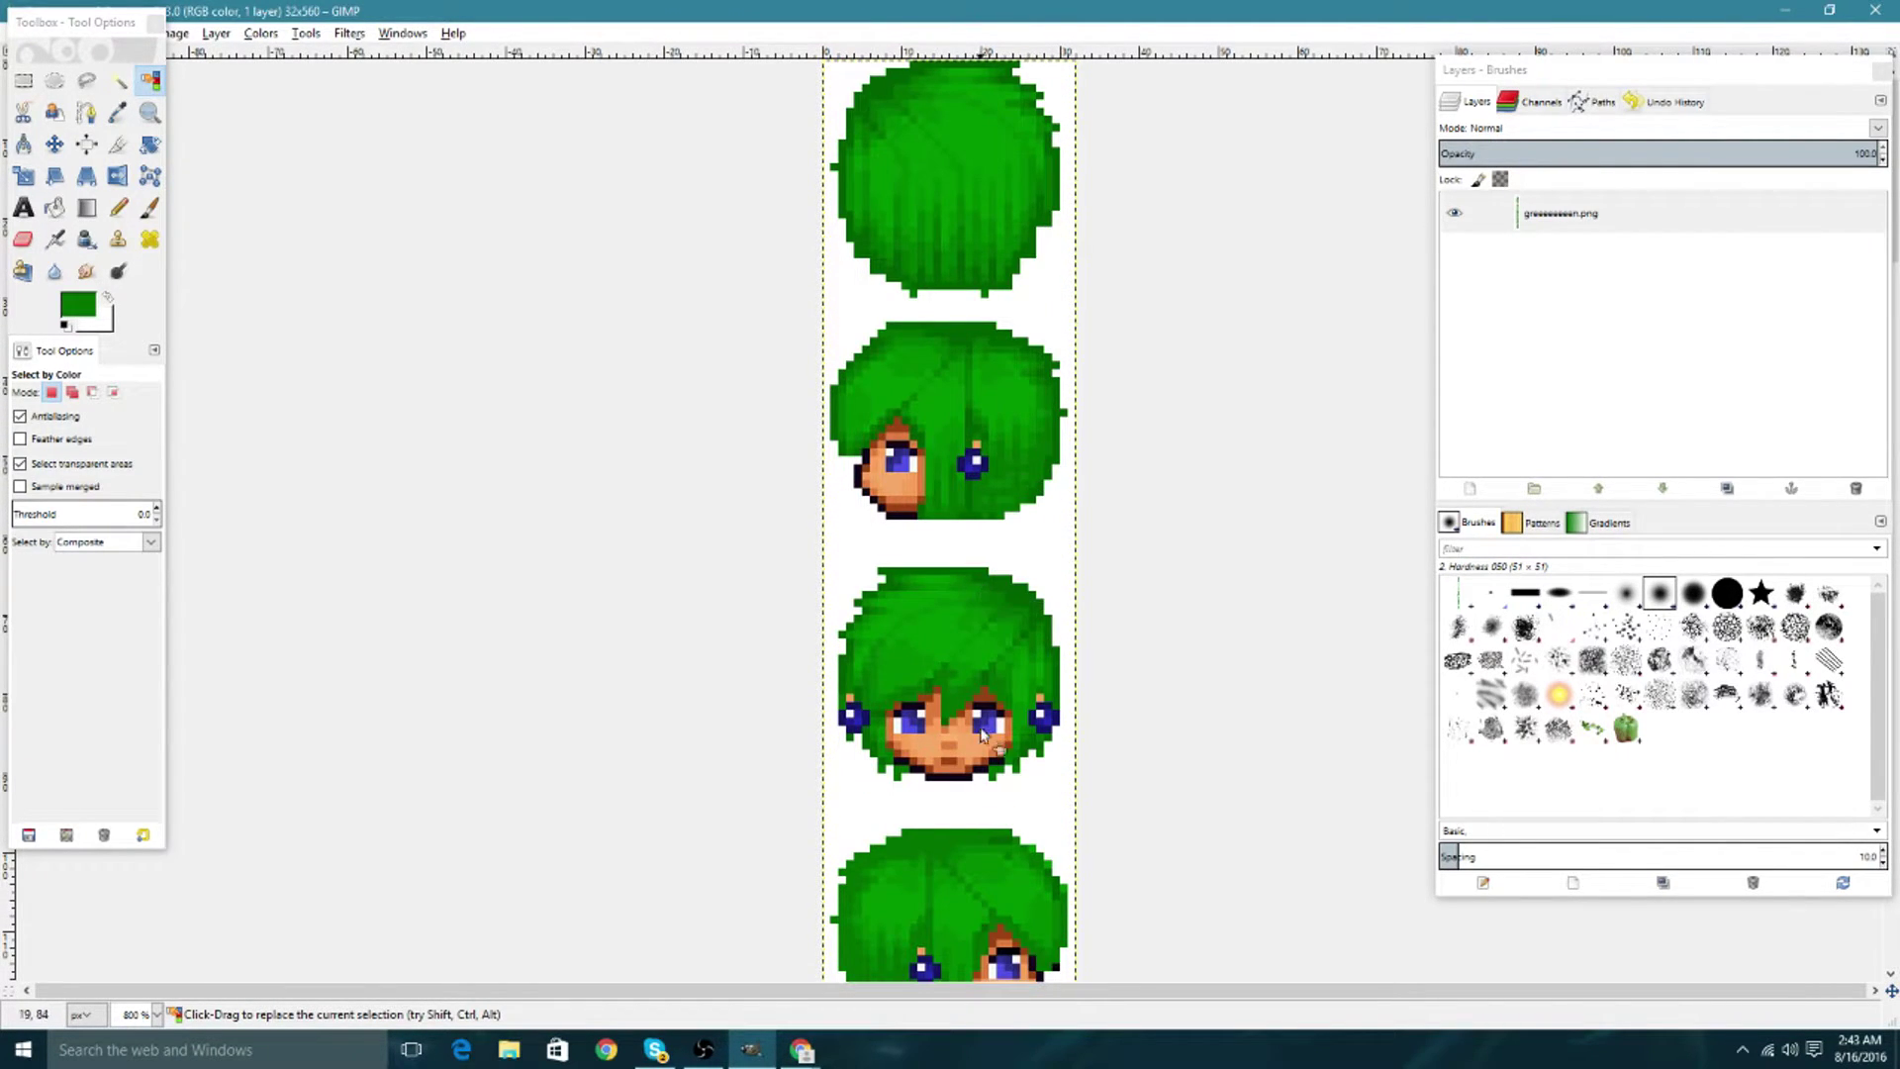
scroll(948, 592, down, 3)
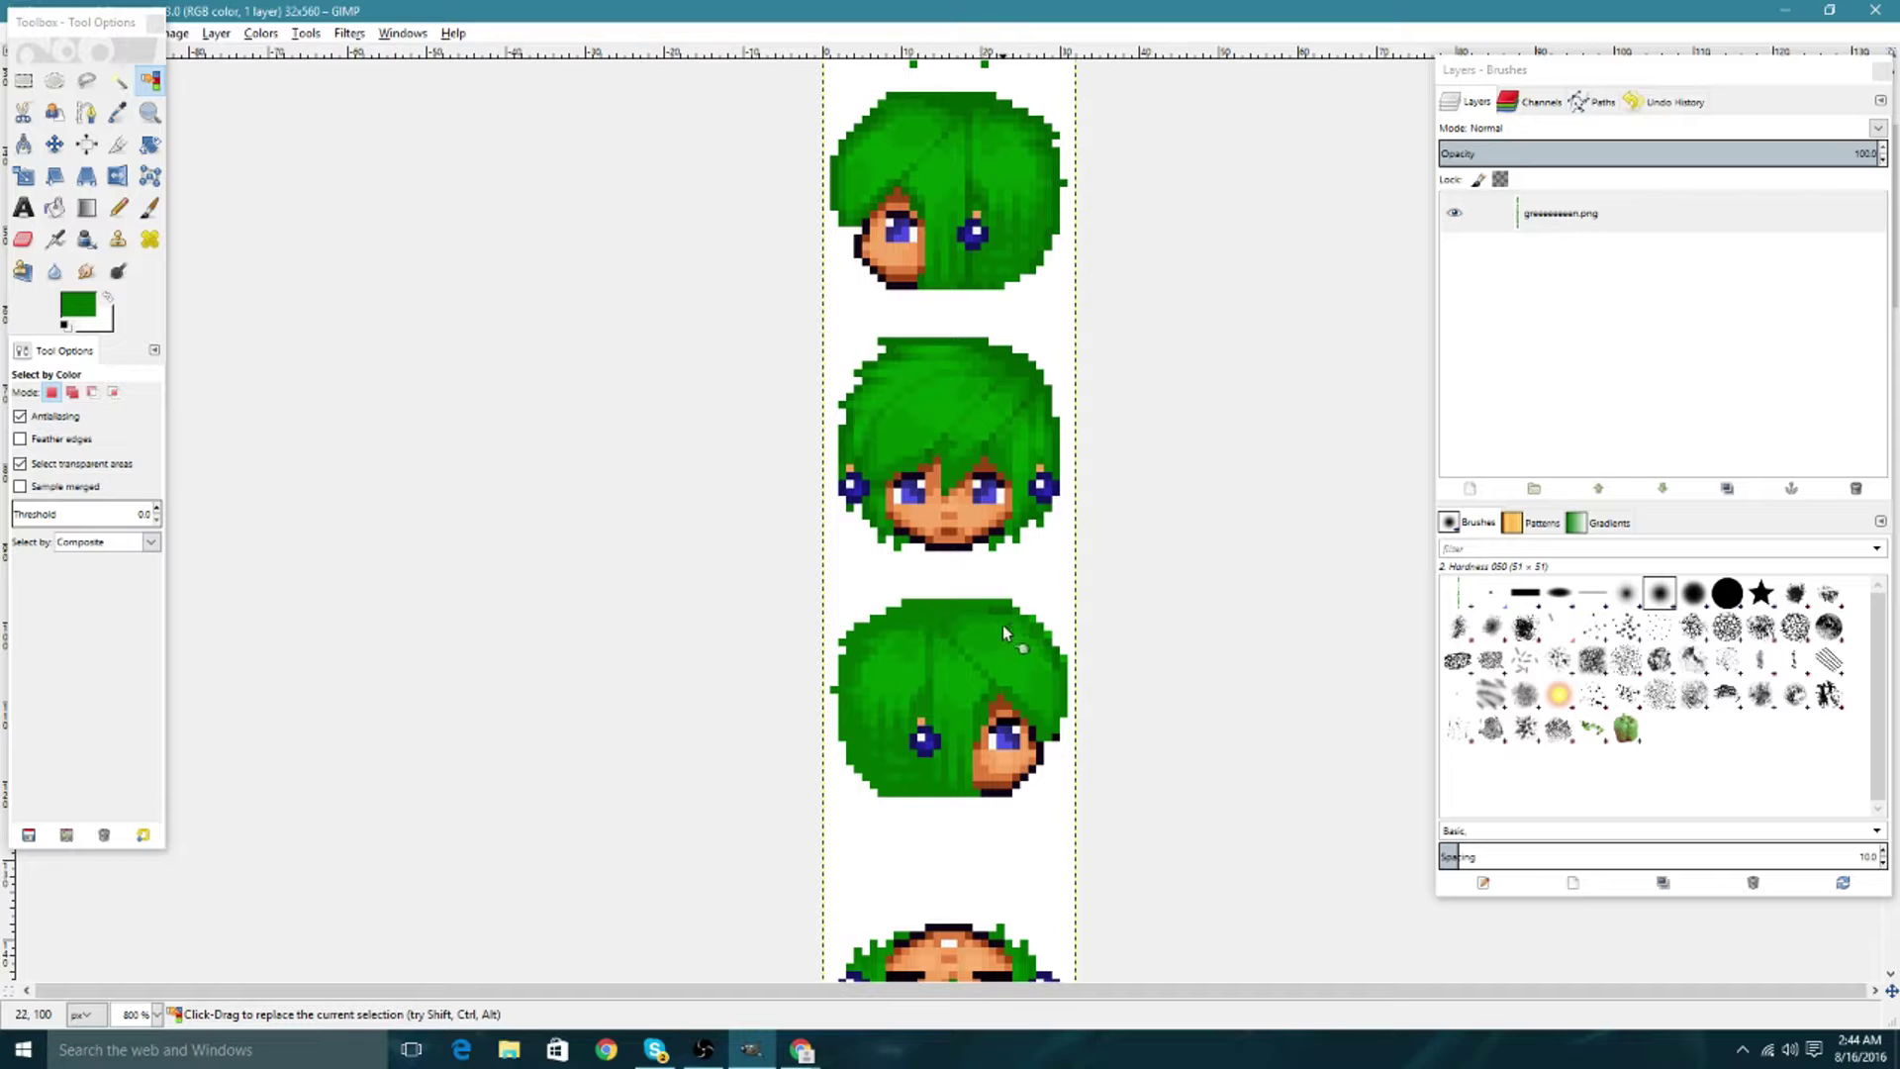
scroll(976, 484, up, 3)
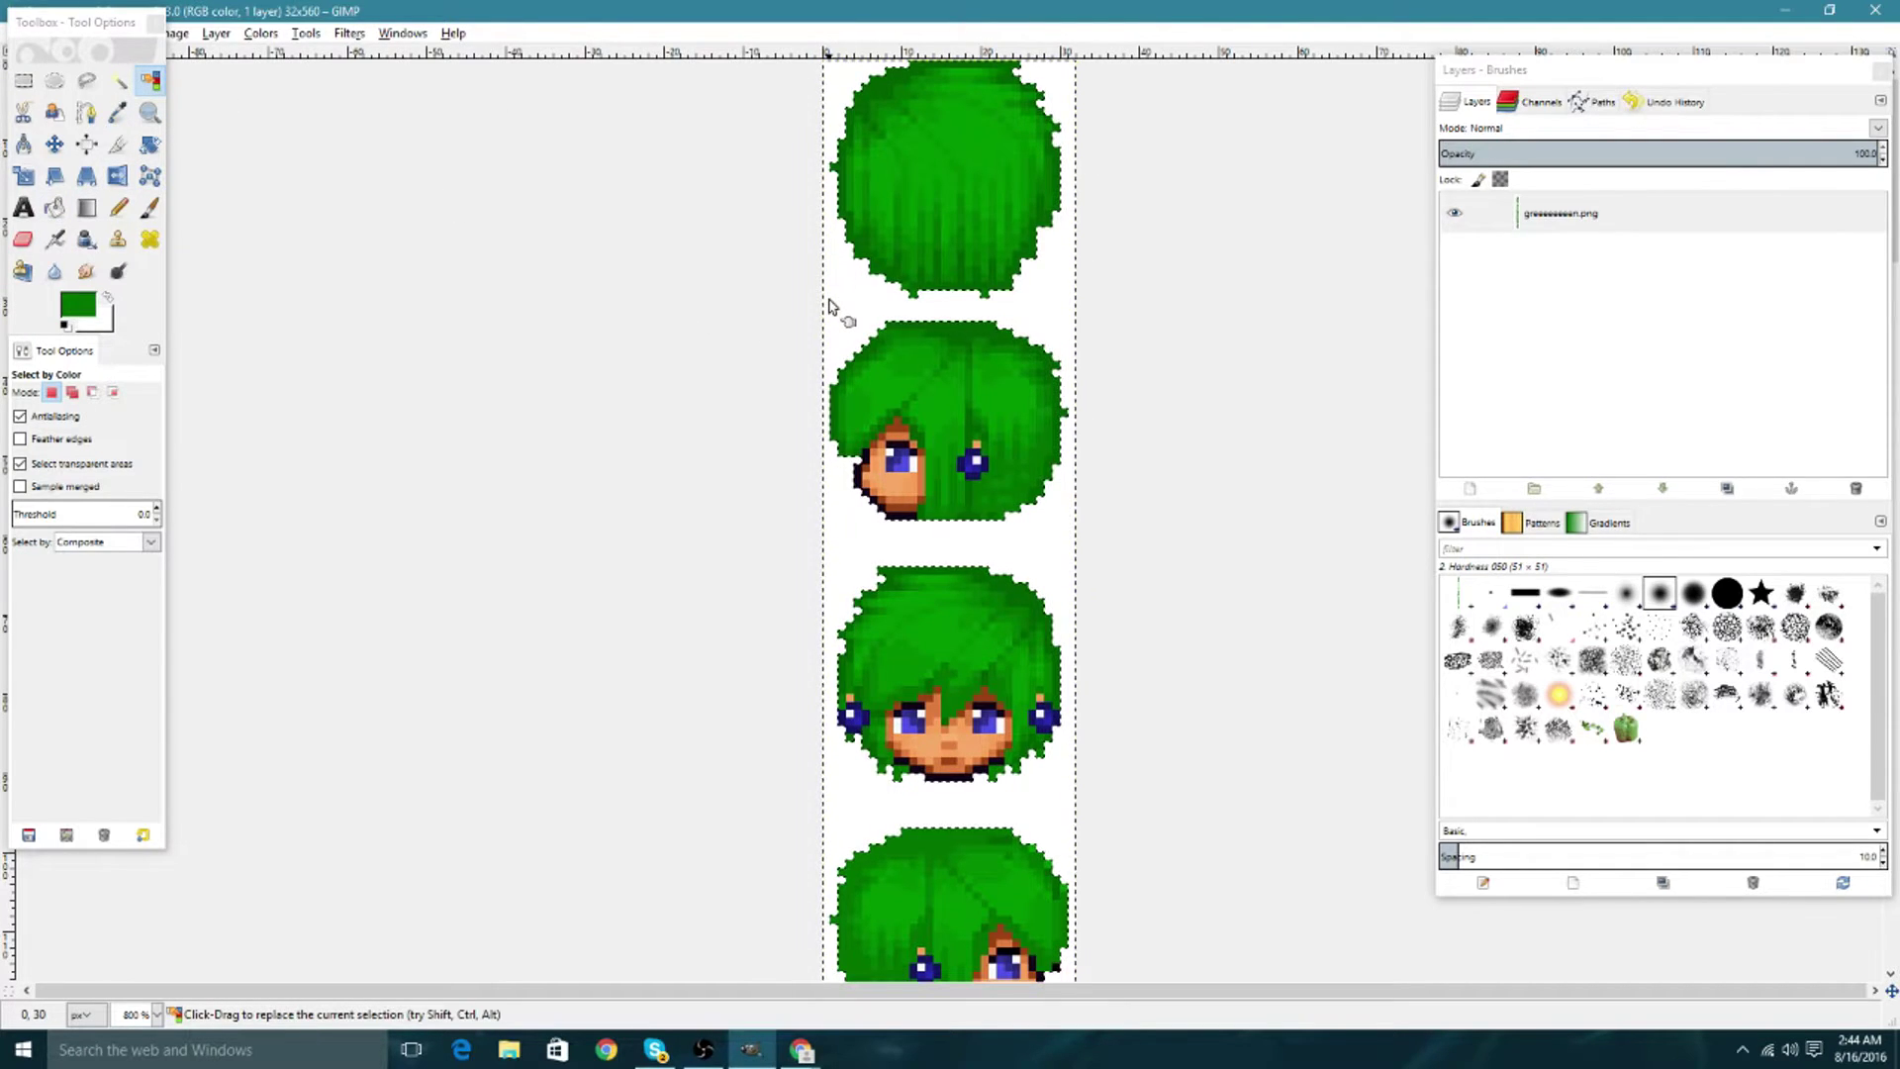
click(942, 333)
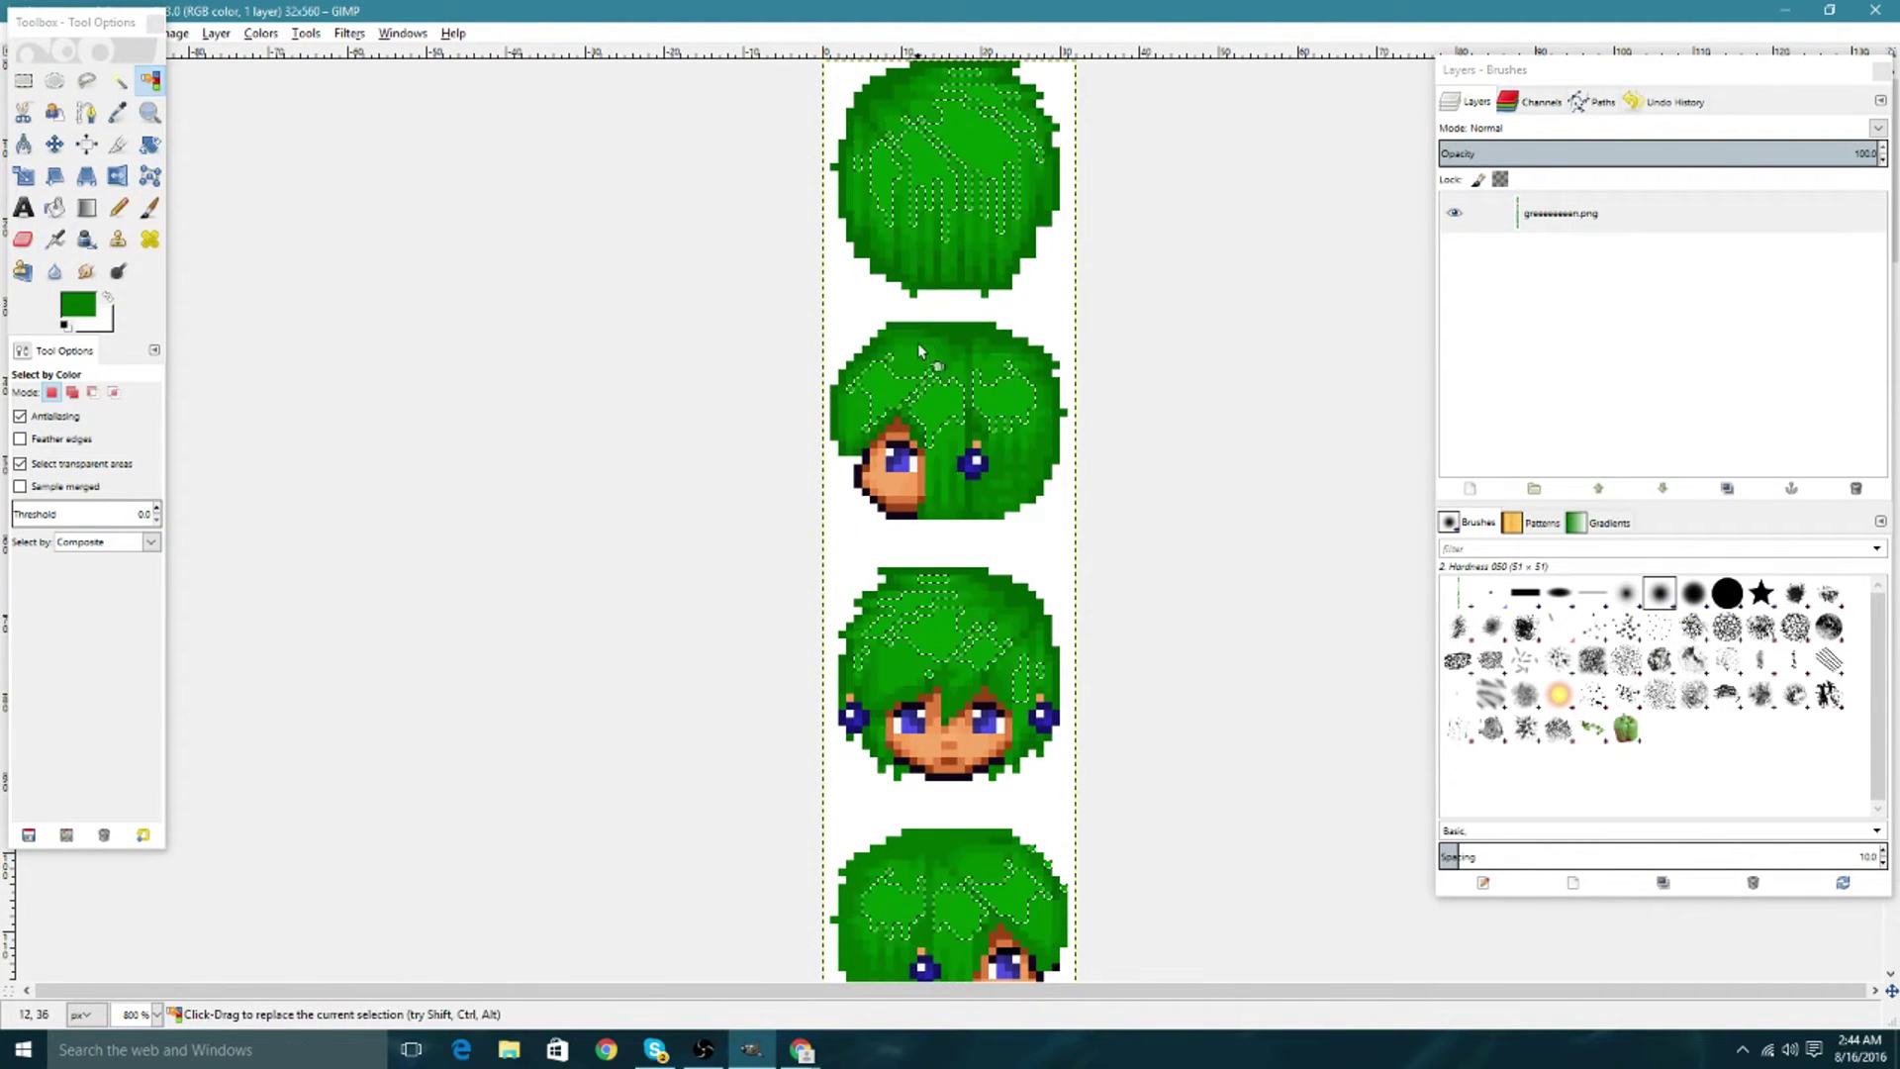
click(946, 325)
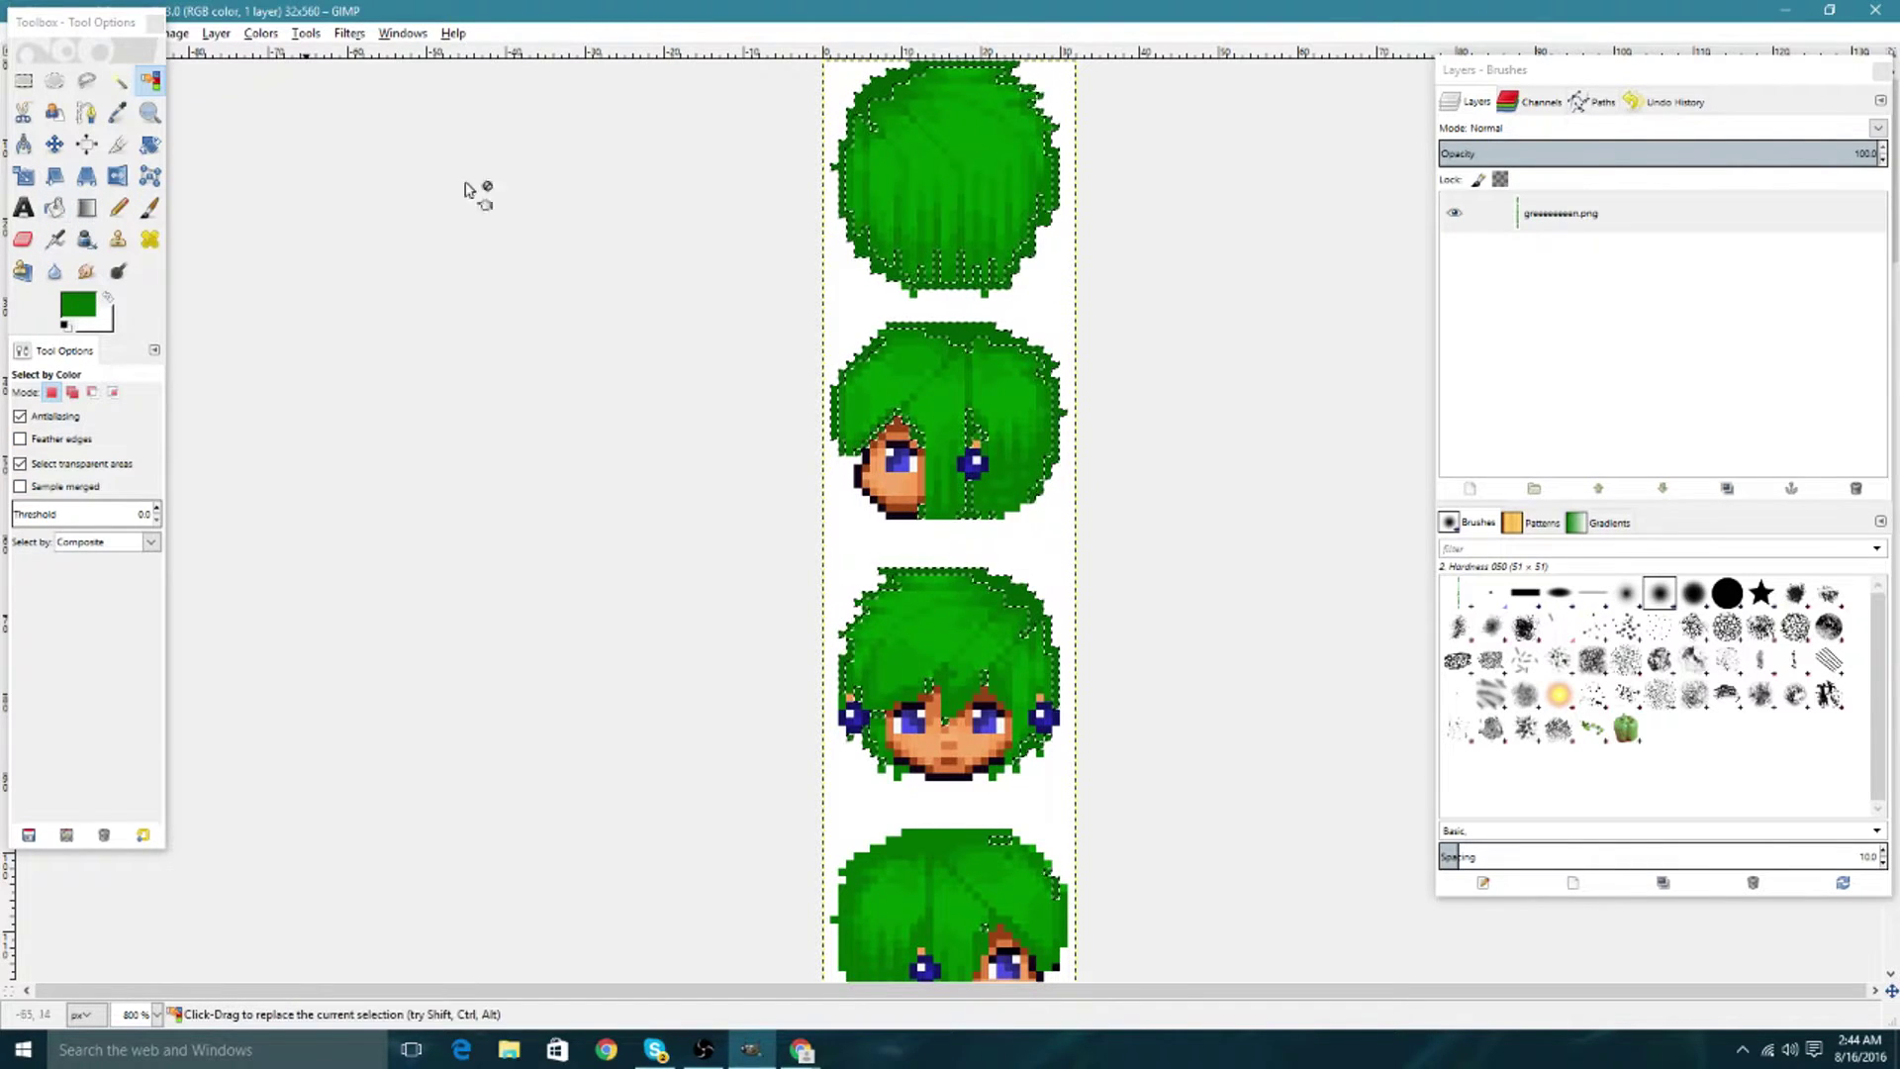
Clear the selection with Select > None and switch to the Pencil tool for single-pixel touch-ups.
click(52, 205)
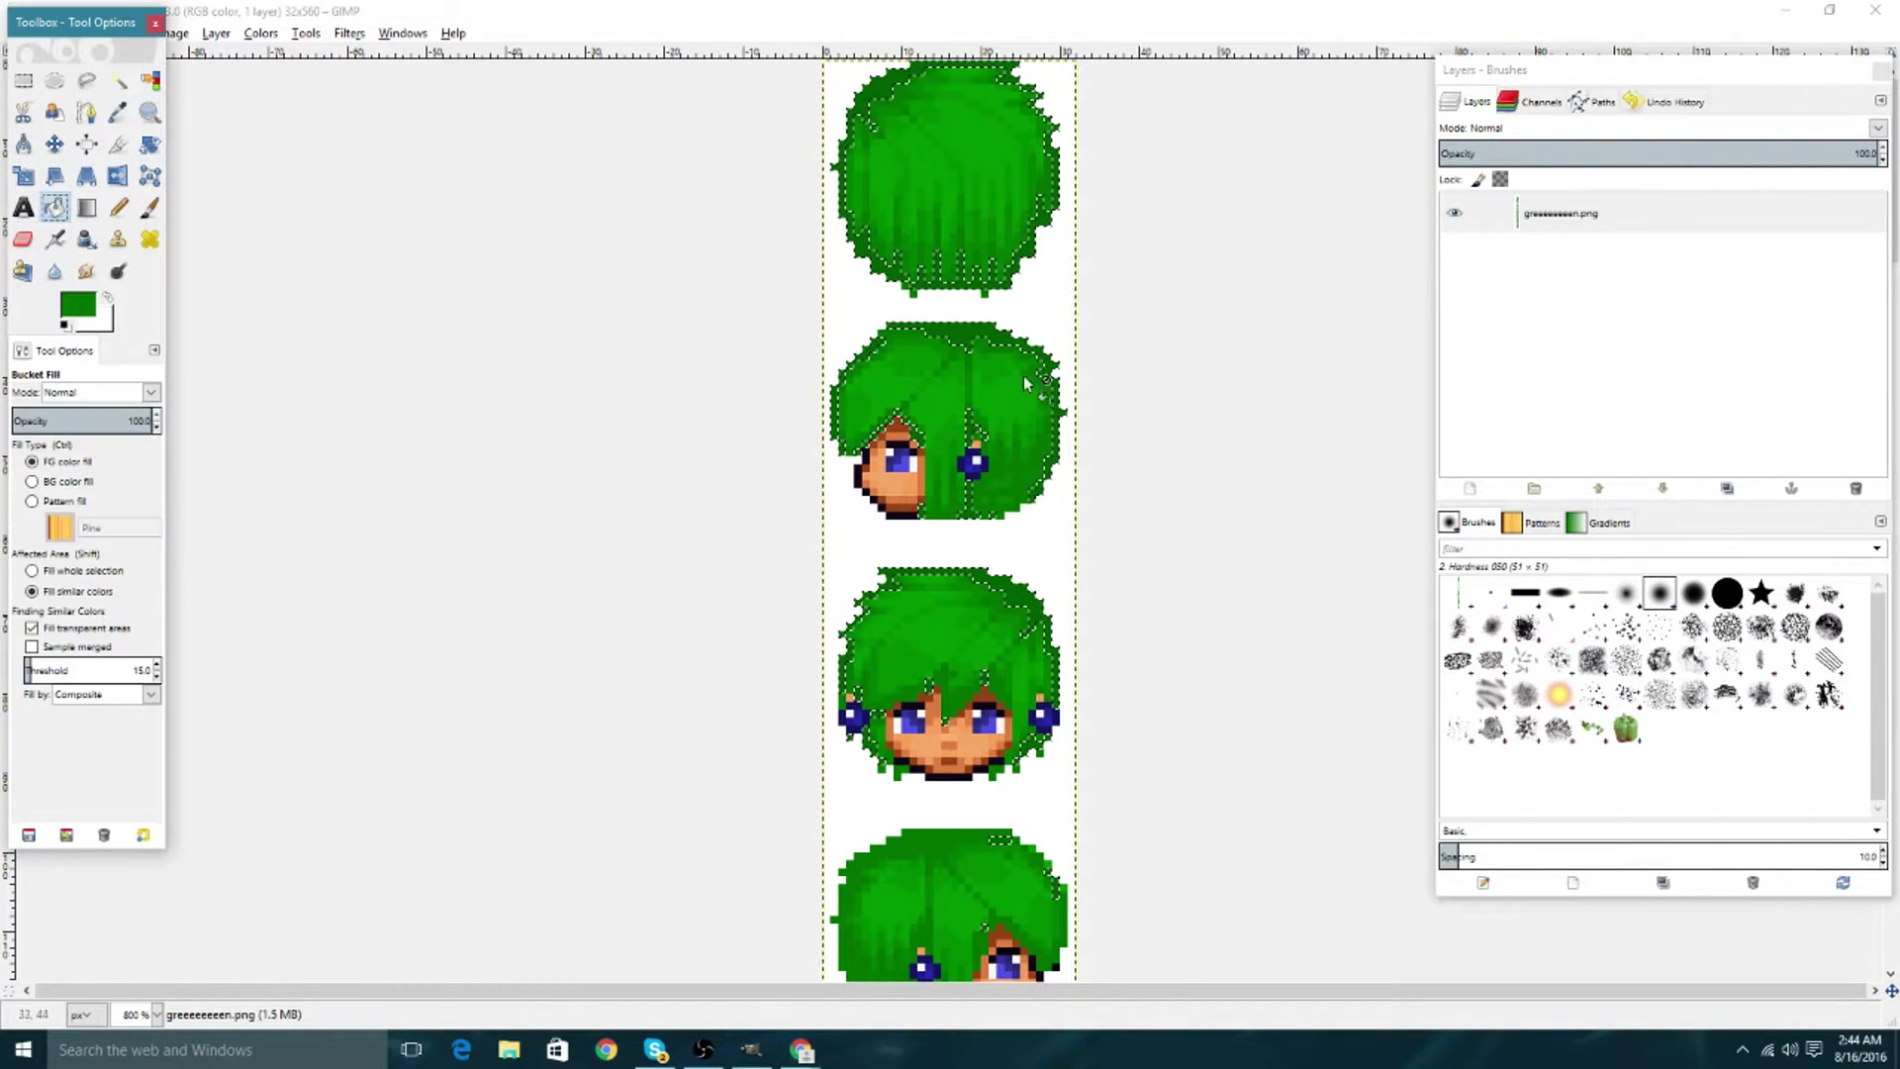
click(154, 82)
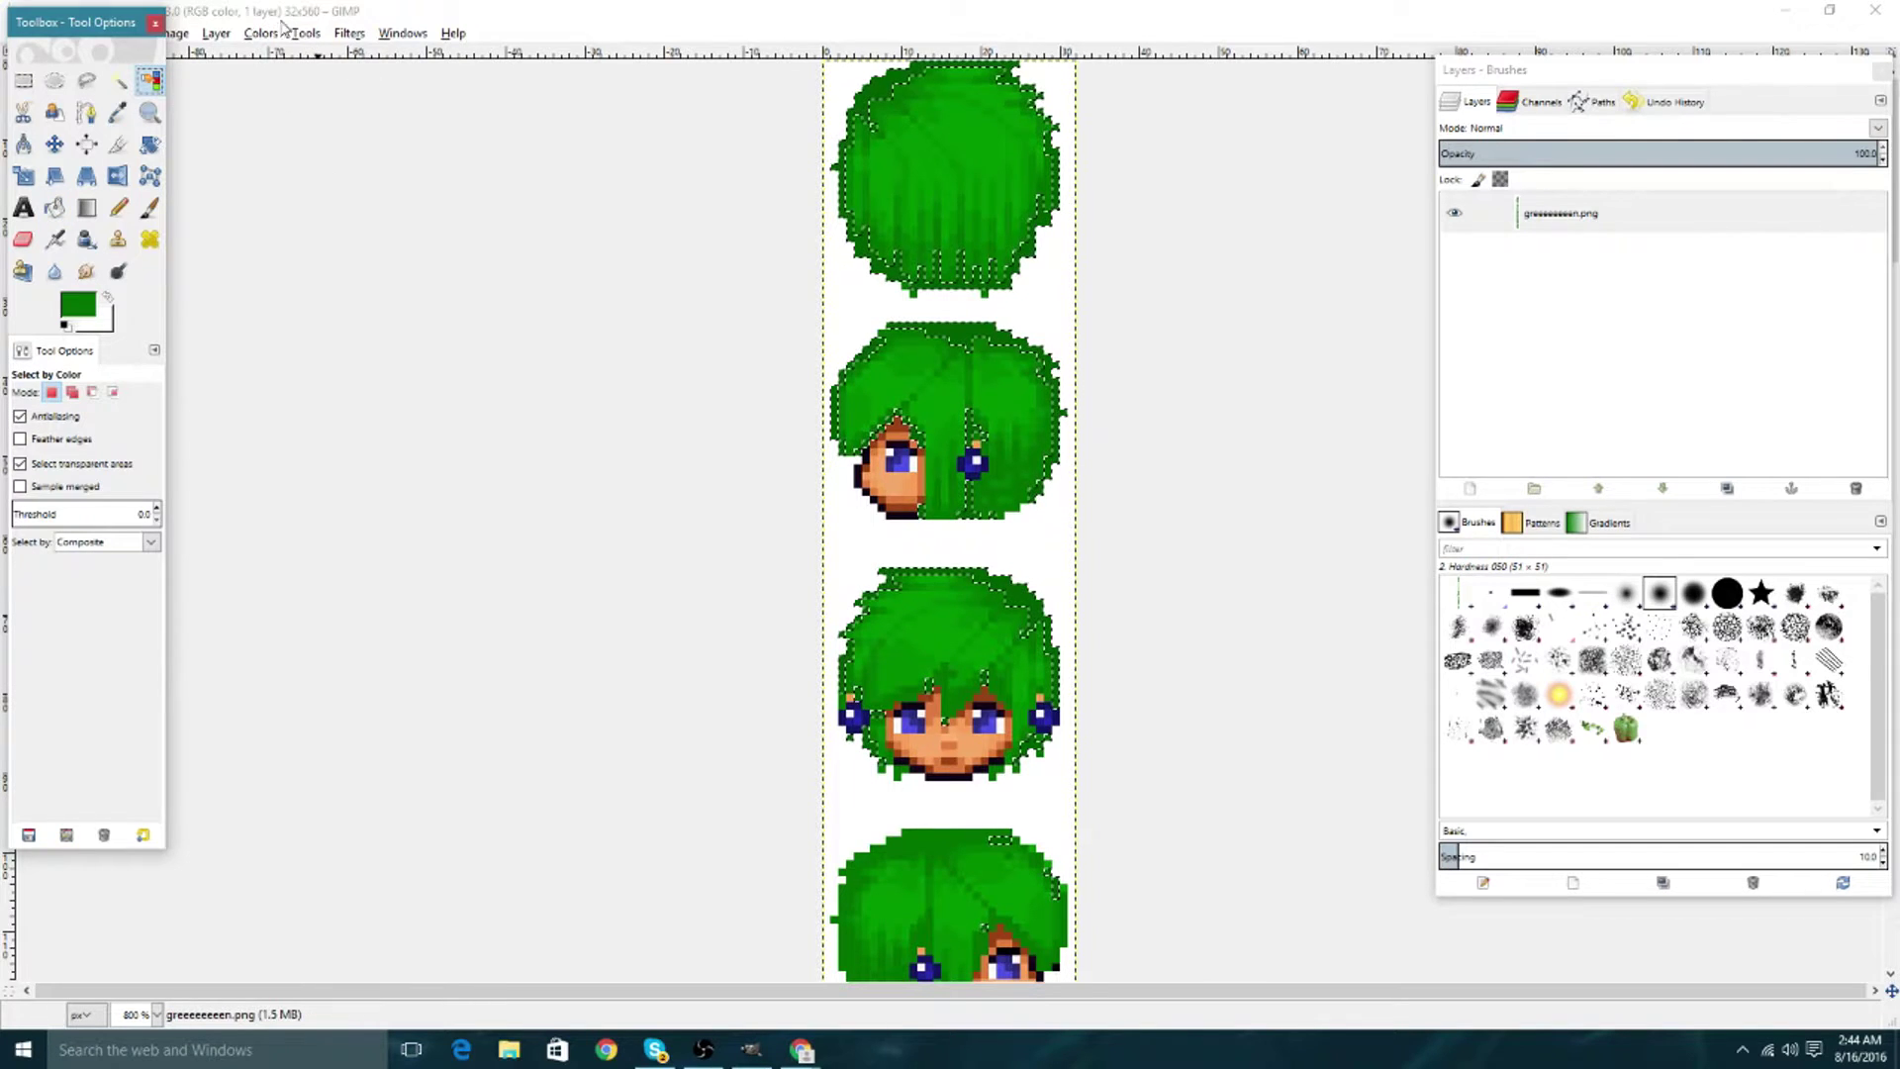
drag(357, 10, 376, 8)
click(249, 73)
click(285, 145)
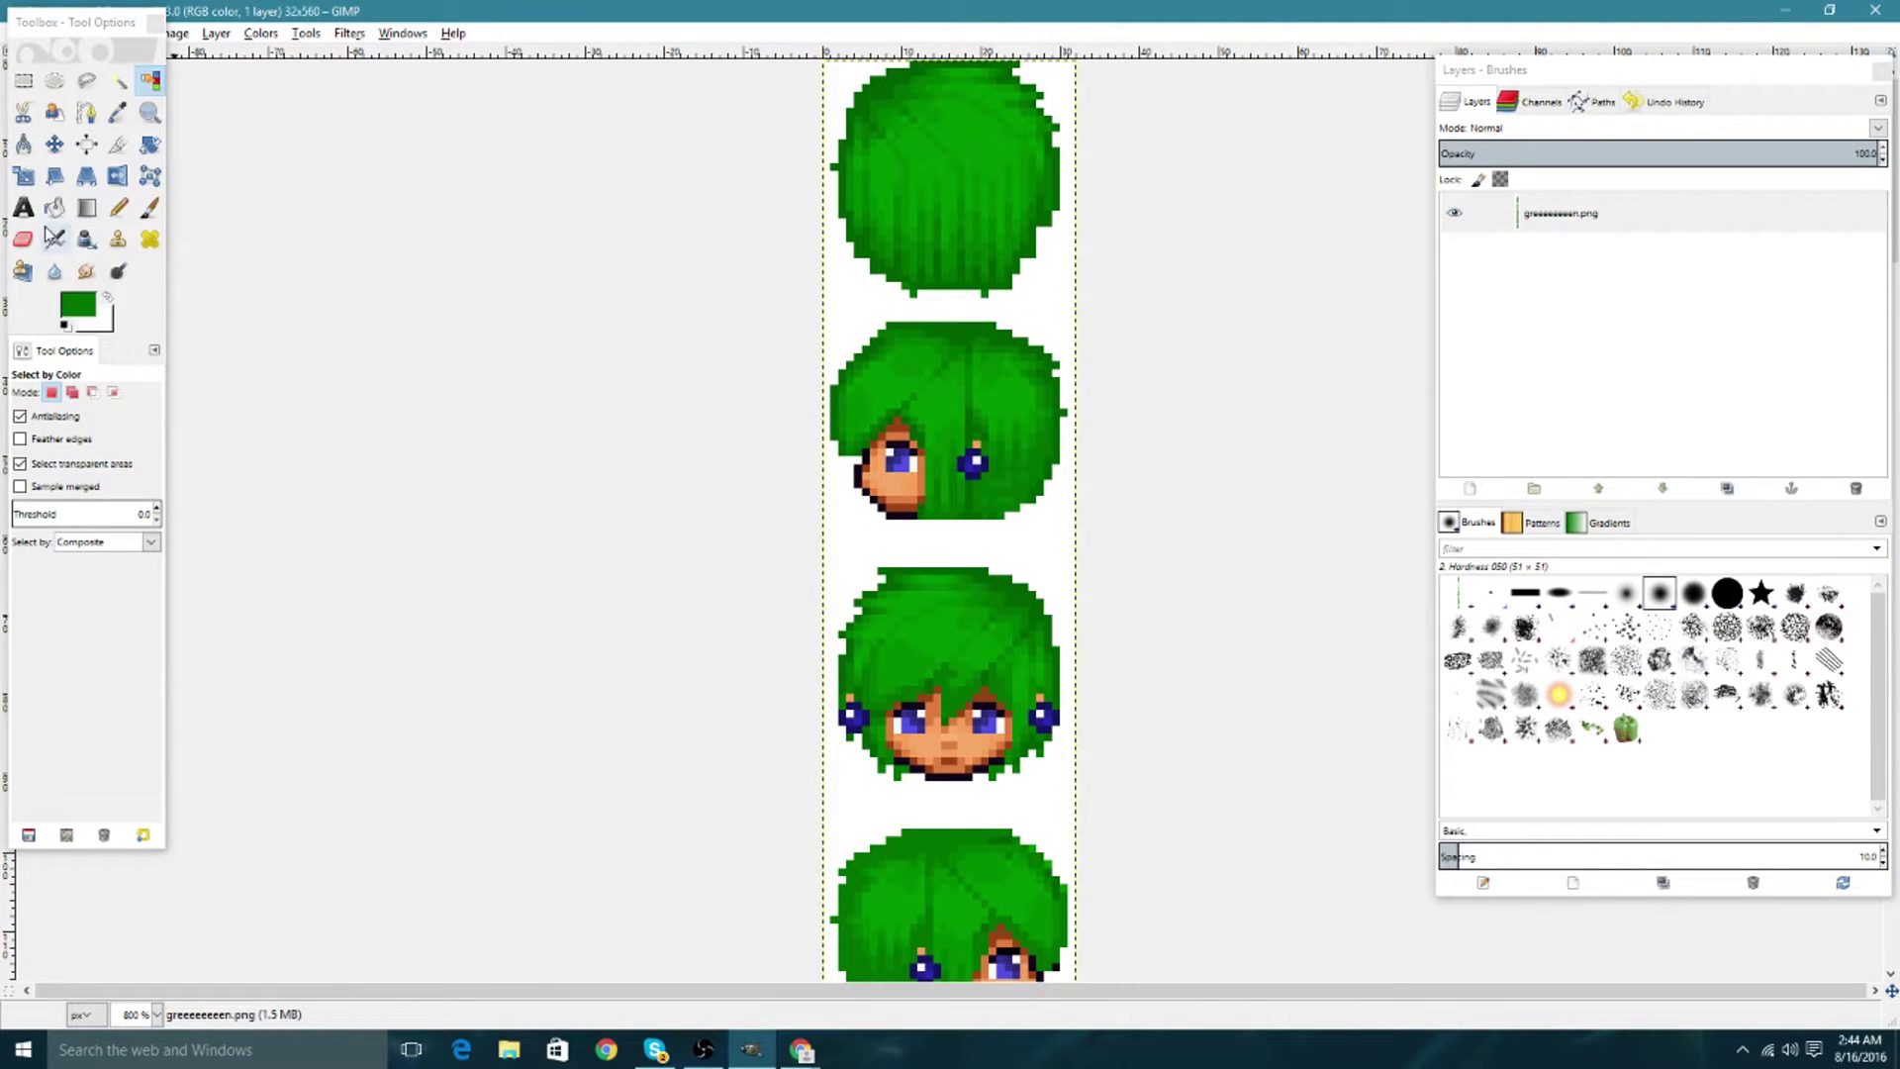
click(121, 208)
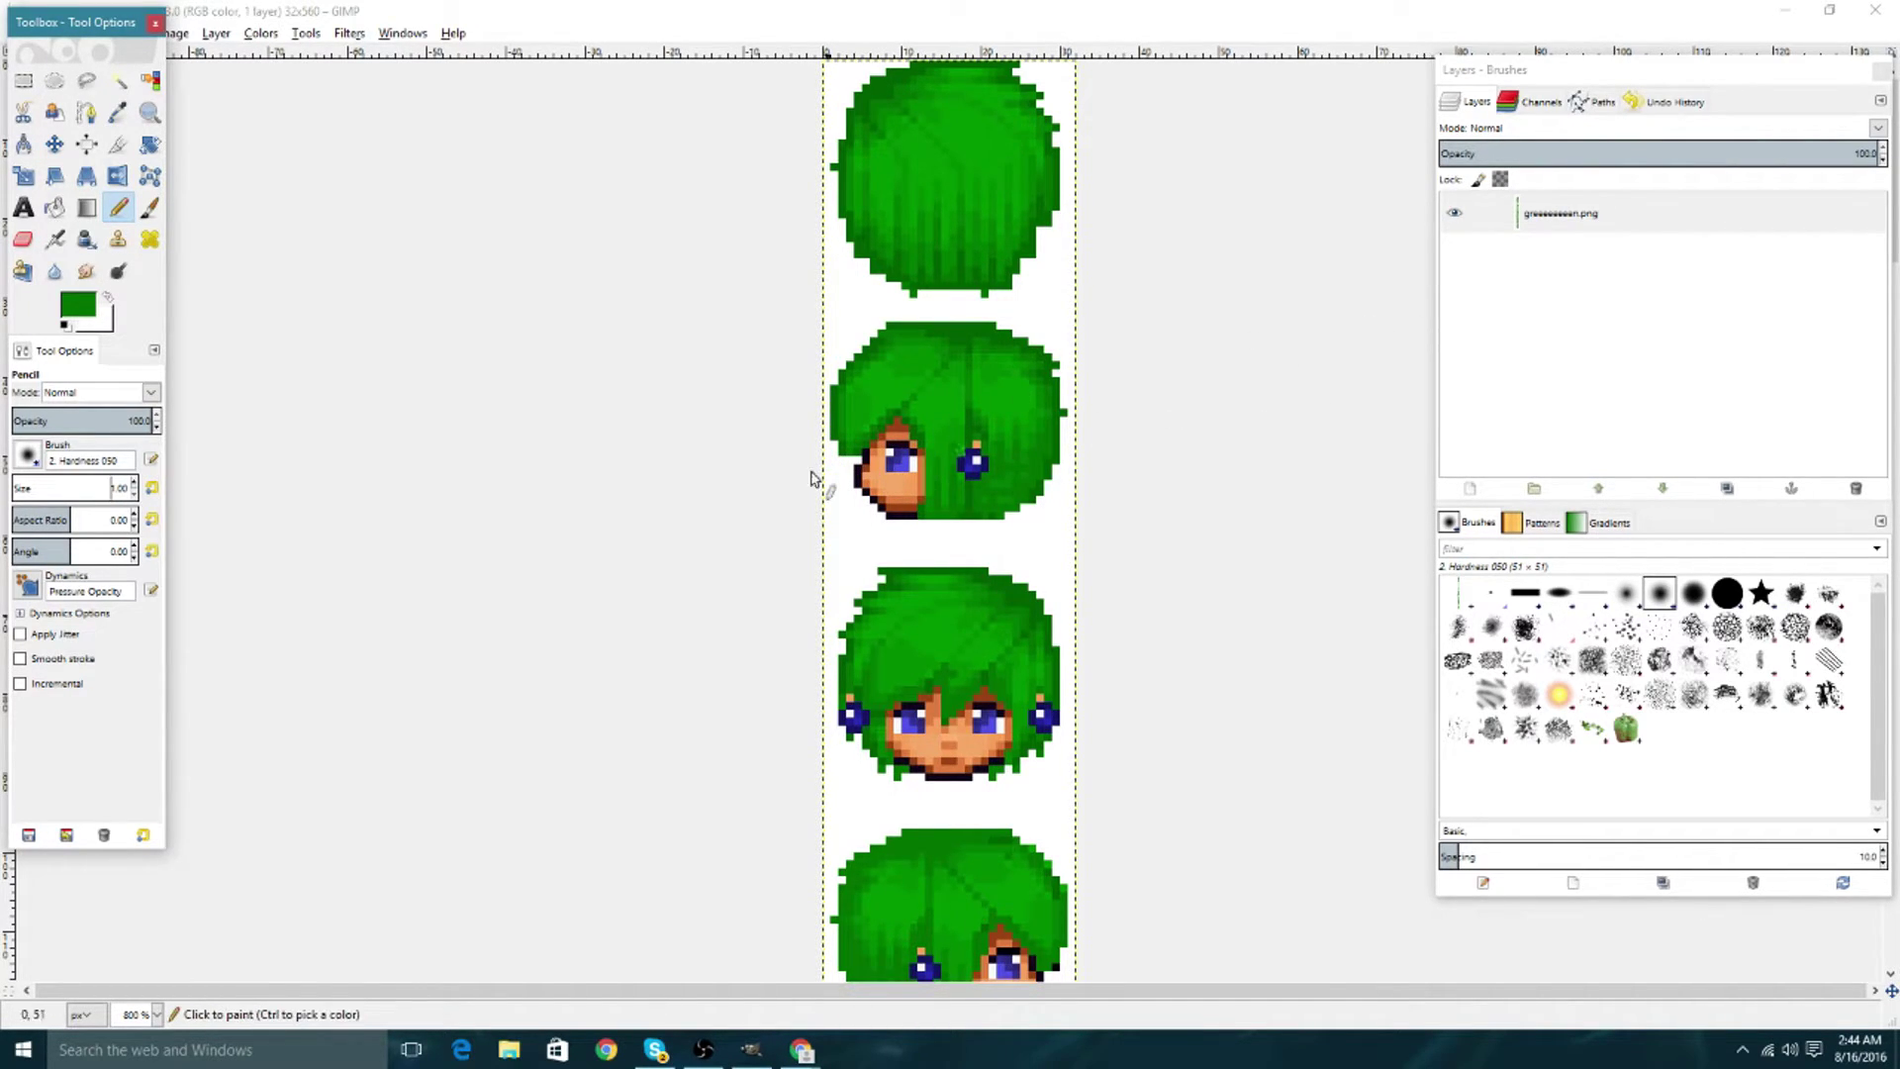
Duplicate the sprite layer and set the foreground colour to black.
right_click(1730, 210)
click(1656, 308)
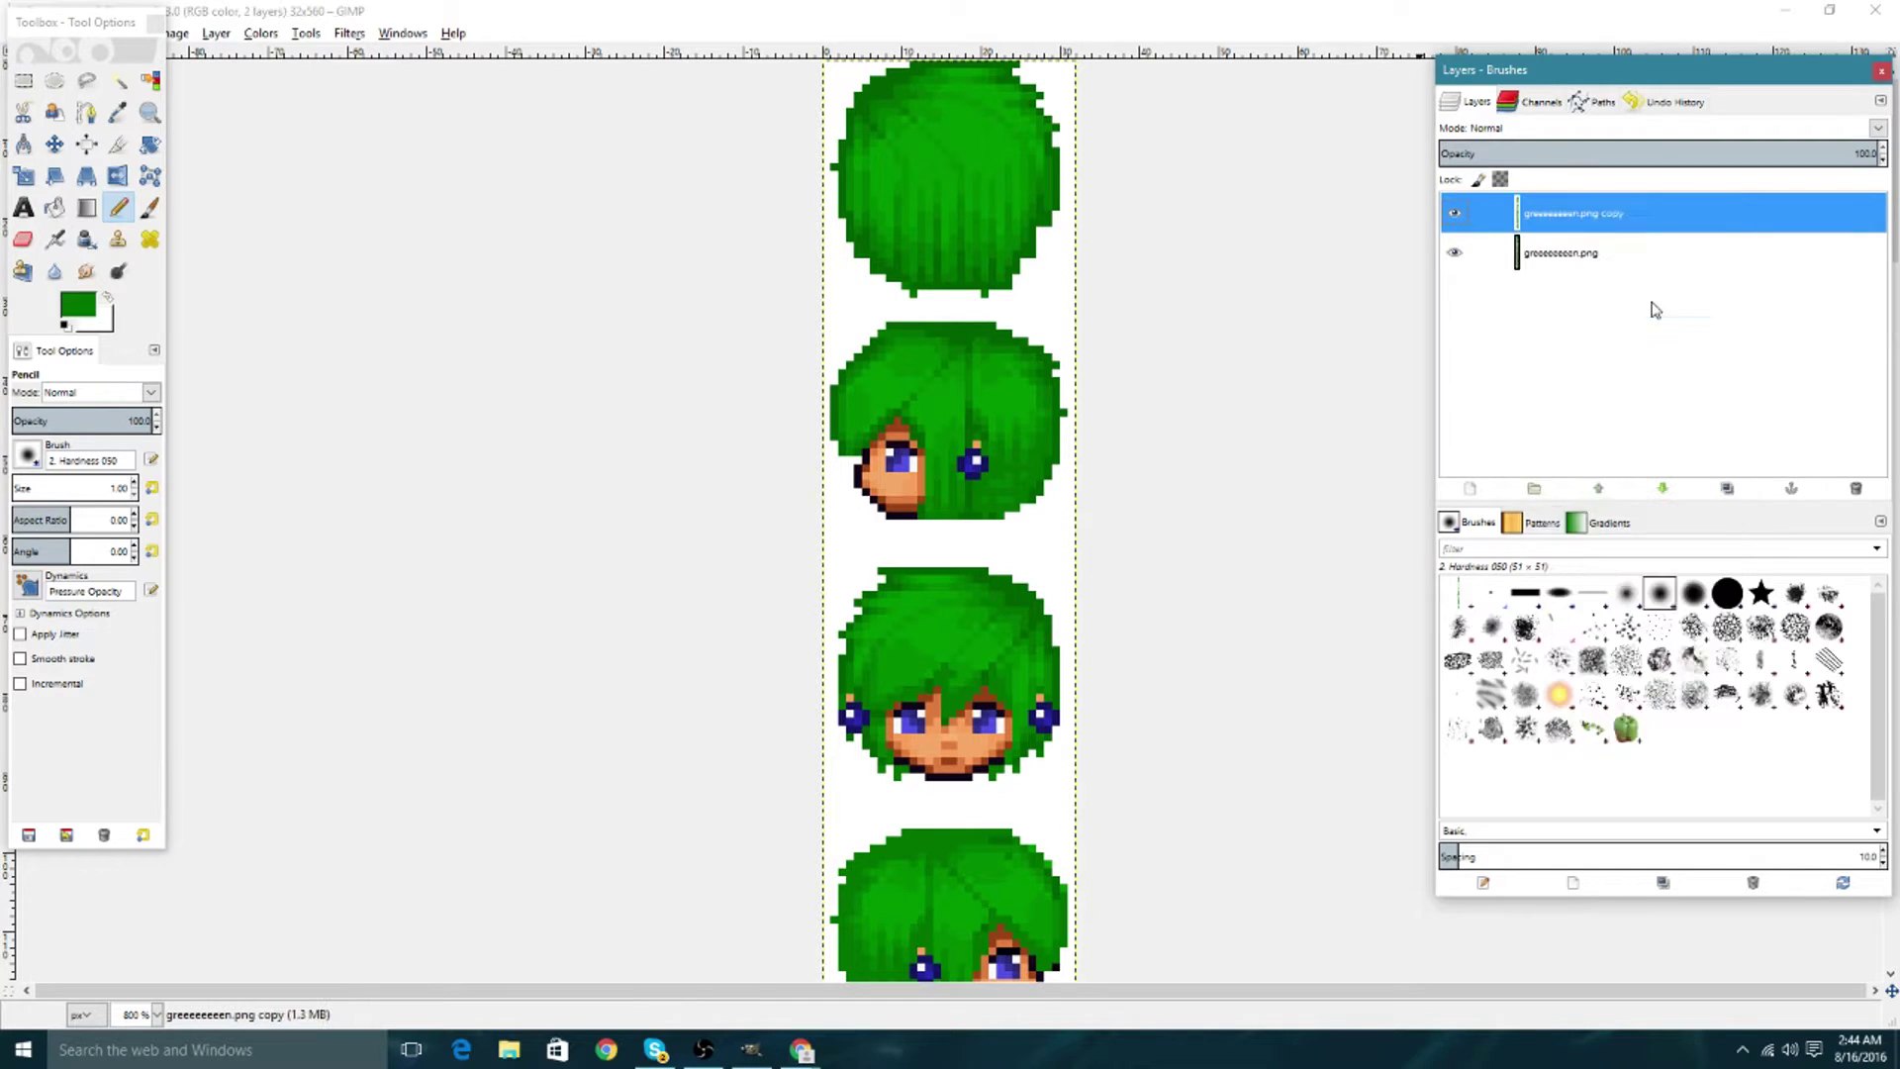
click(66, 319)
drag(111, 307, 170, 365)
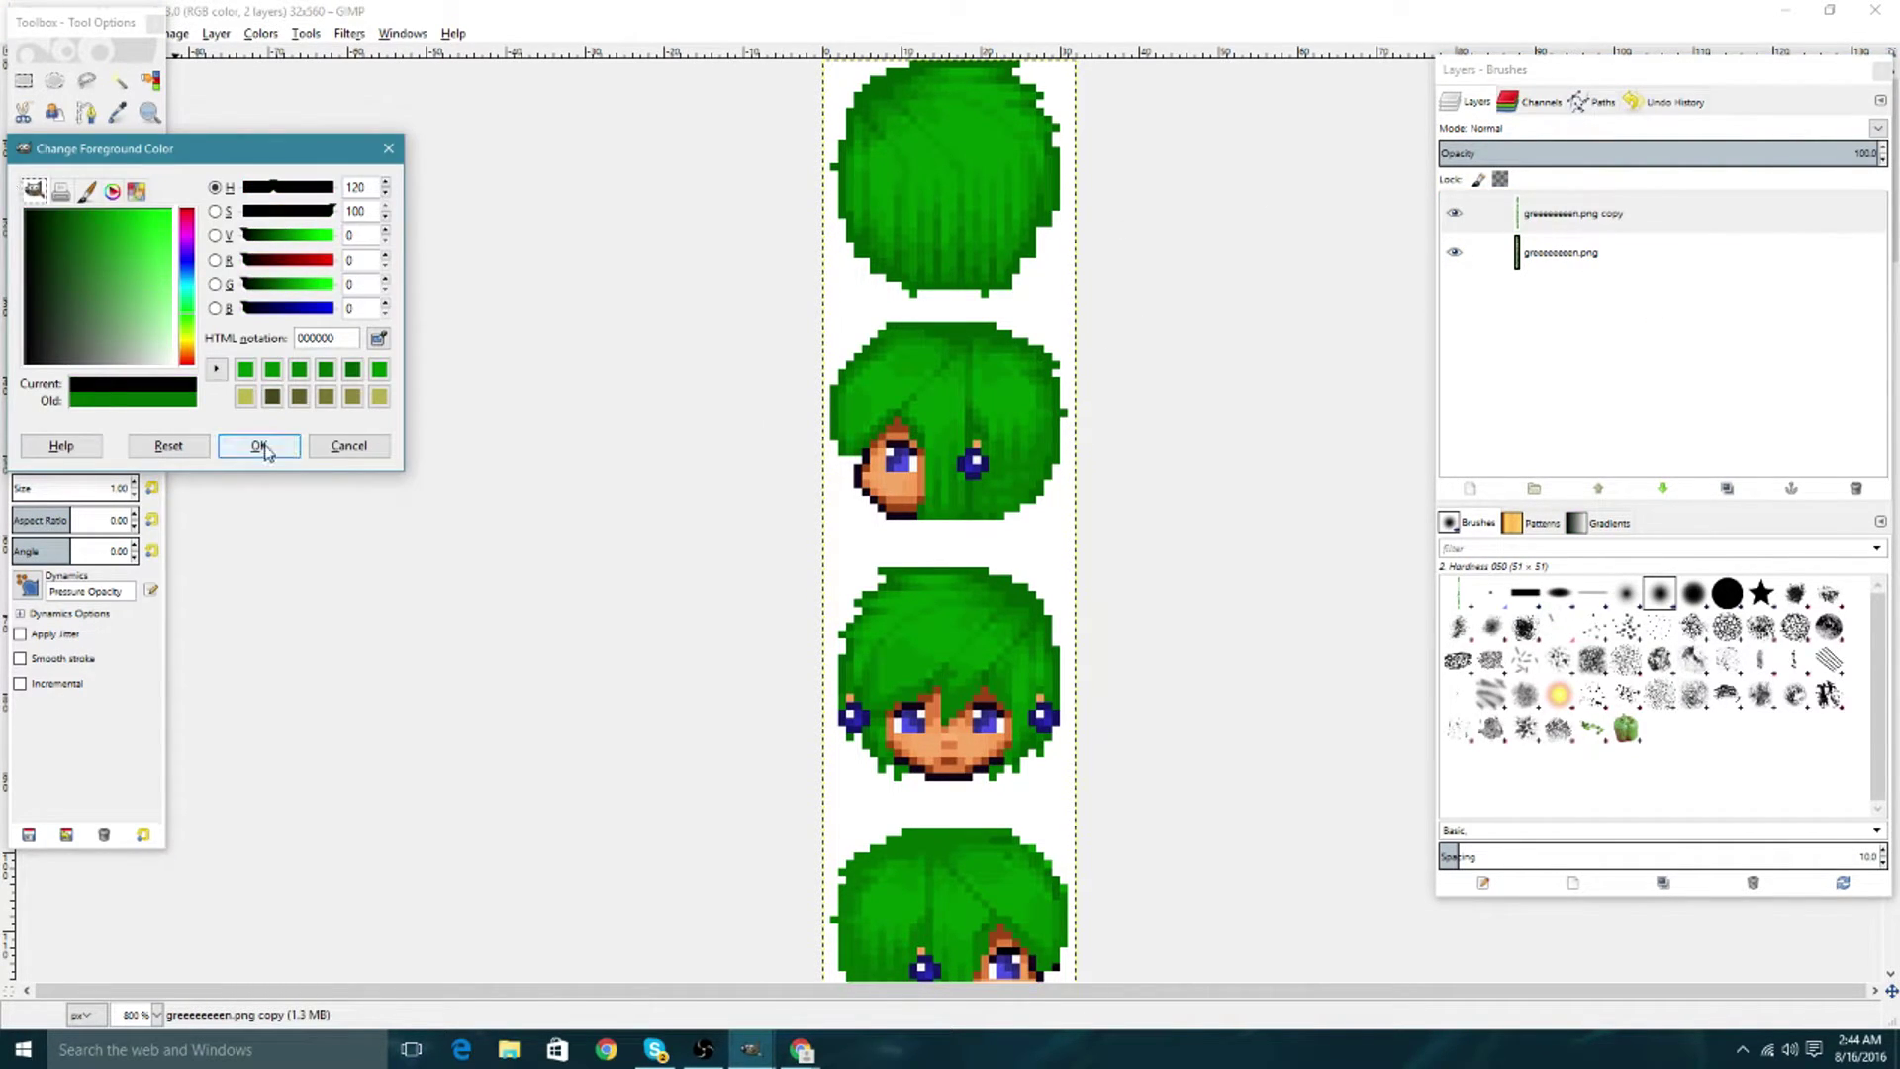
click(259, 447)
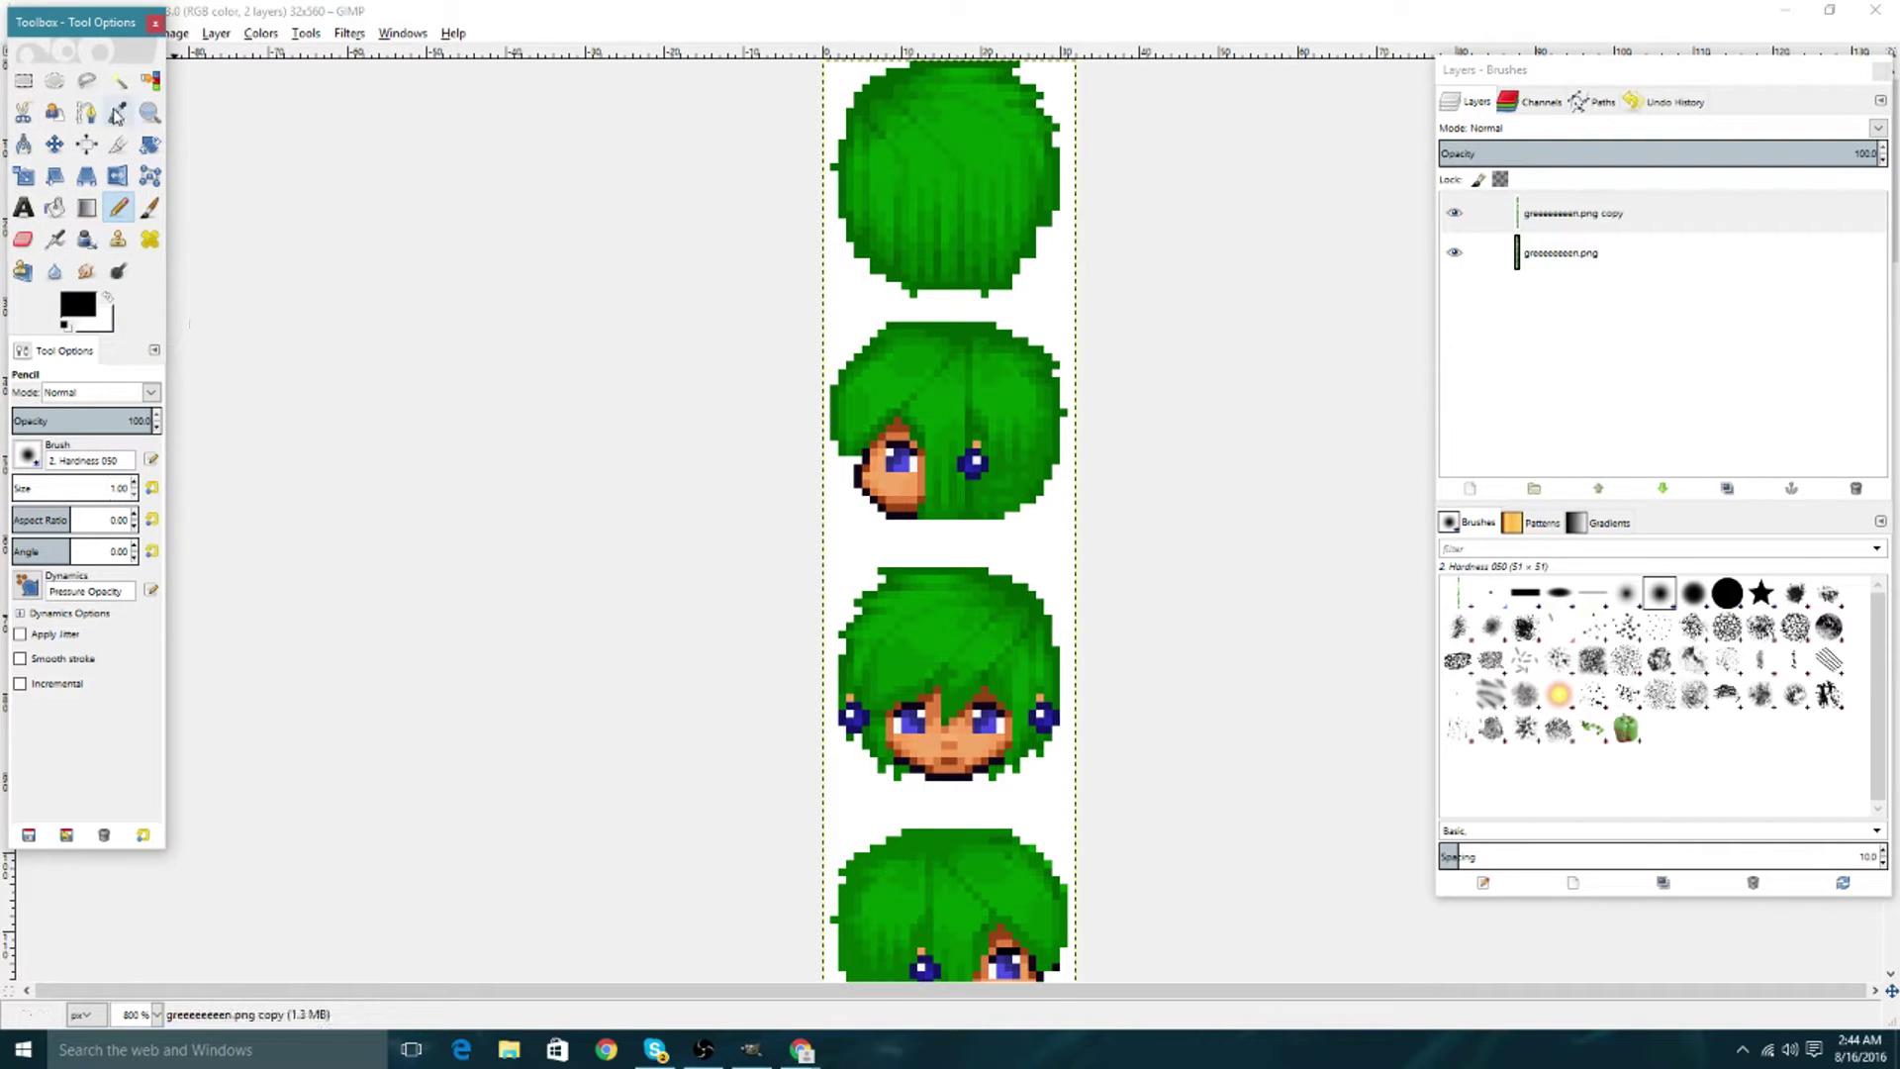
Sample the dark outline shade with the Color Picker and pencil onto the sprite's eye.
click(117, 113)
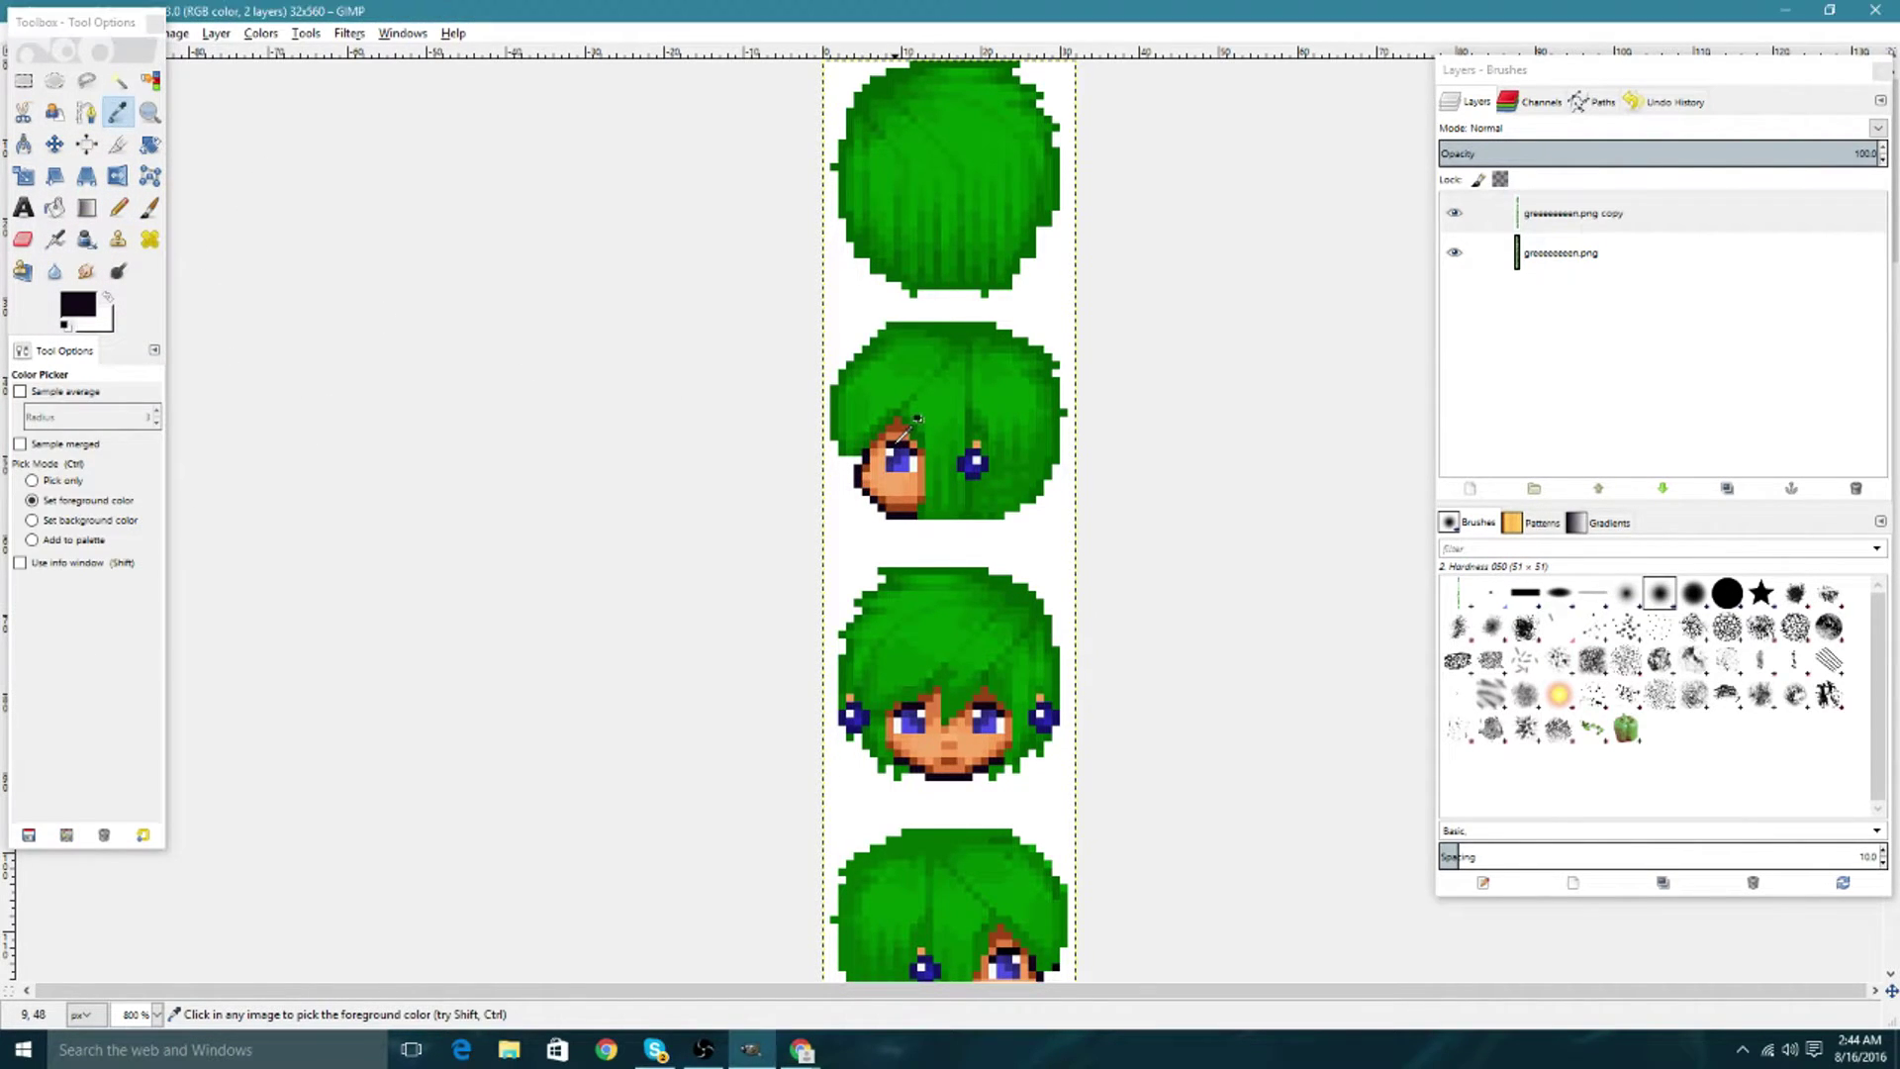
click(119, 207)
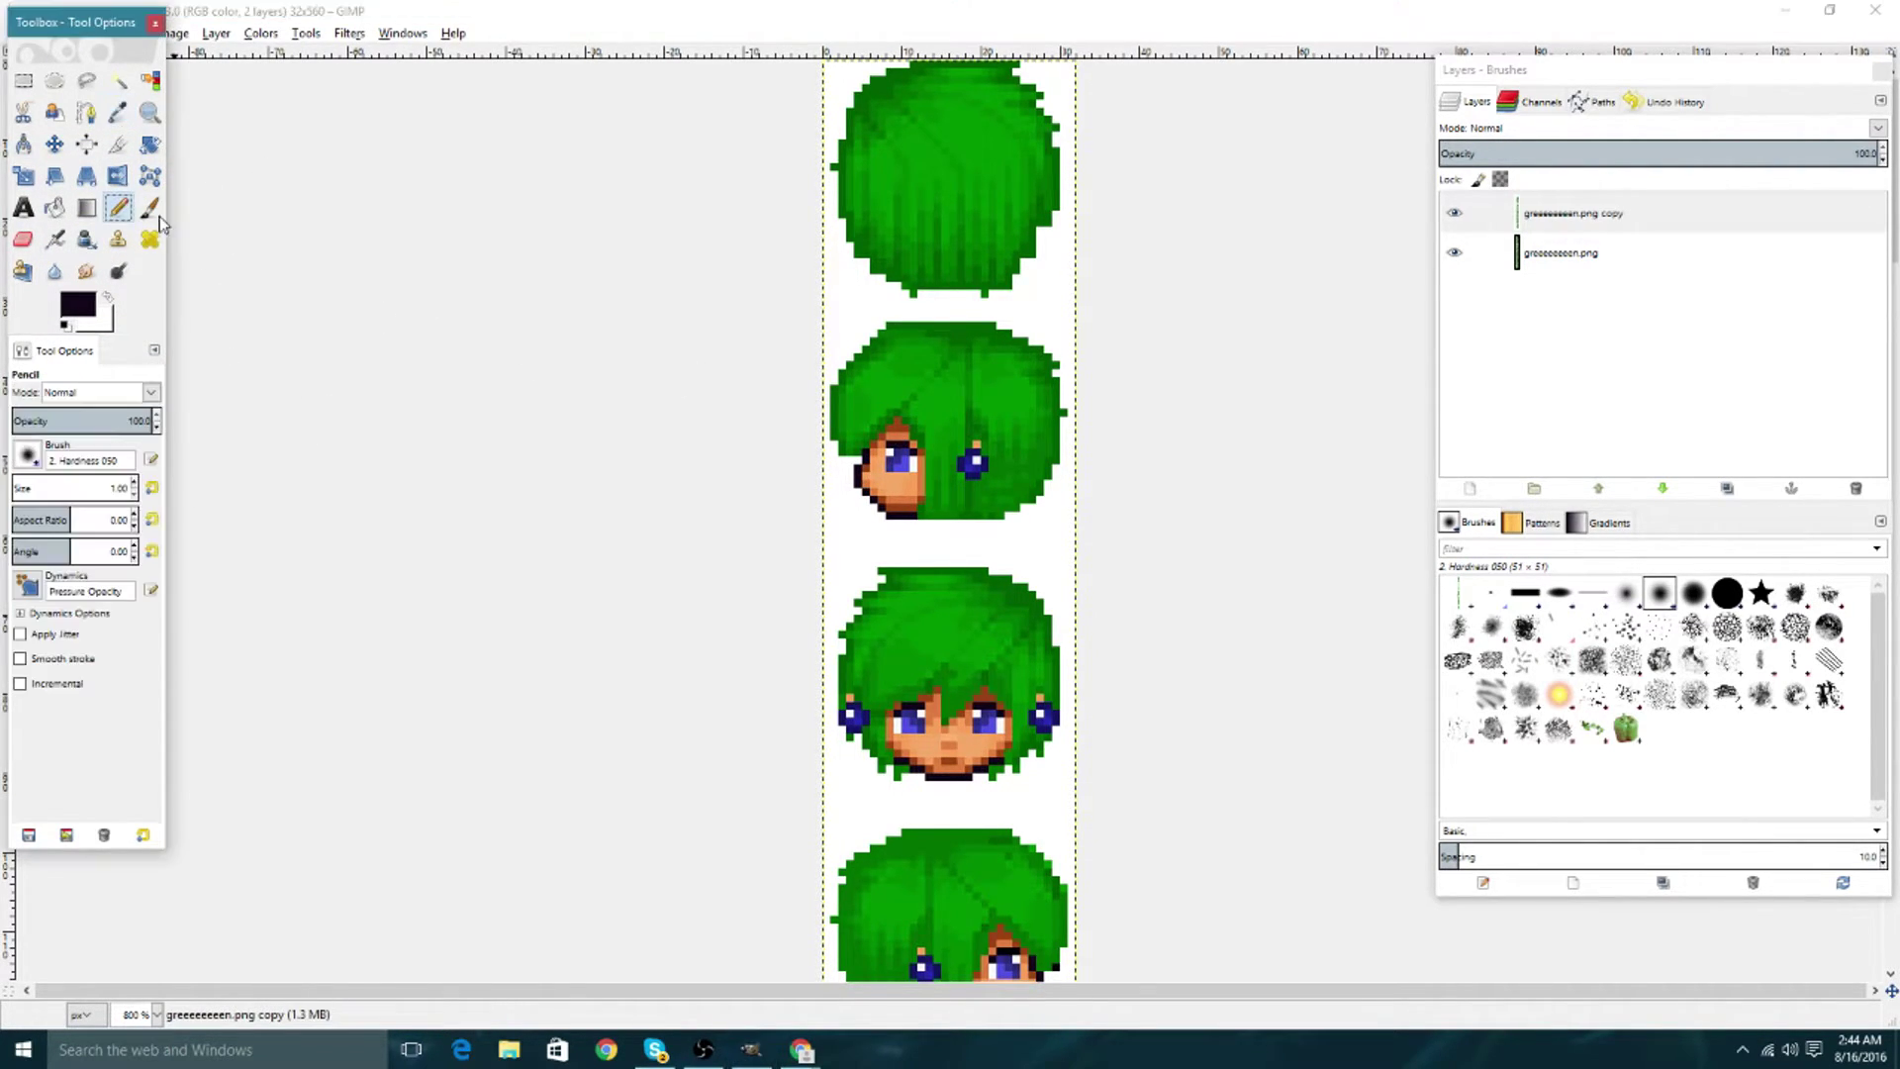
click(911, 455)
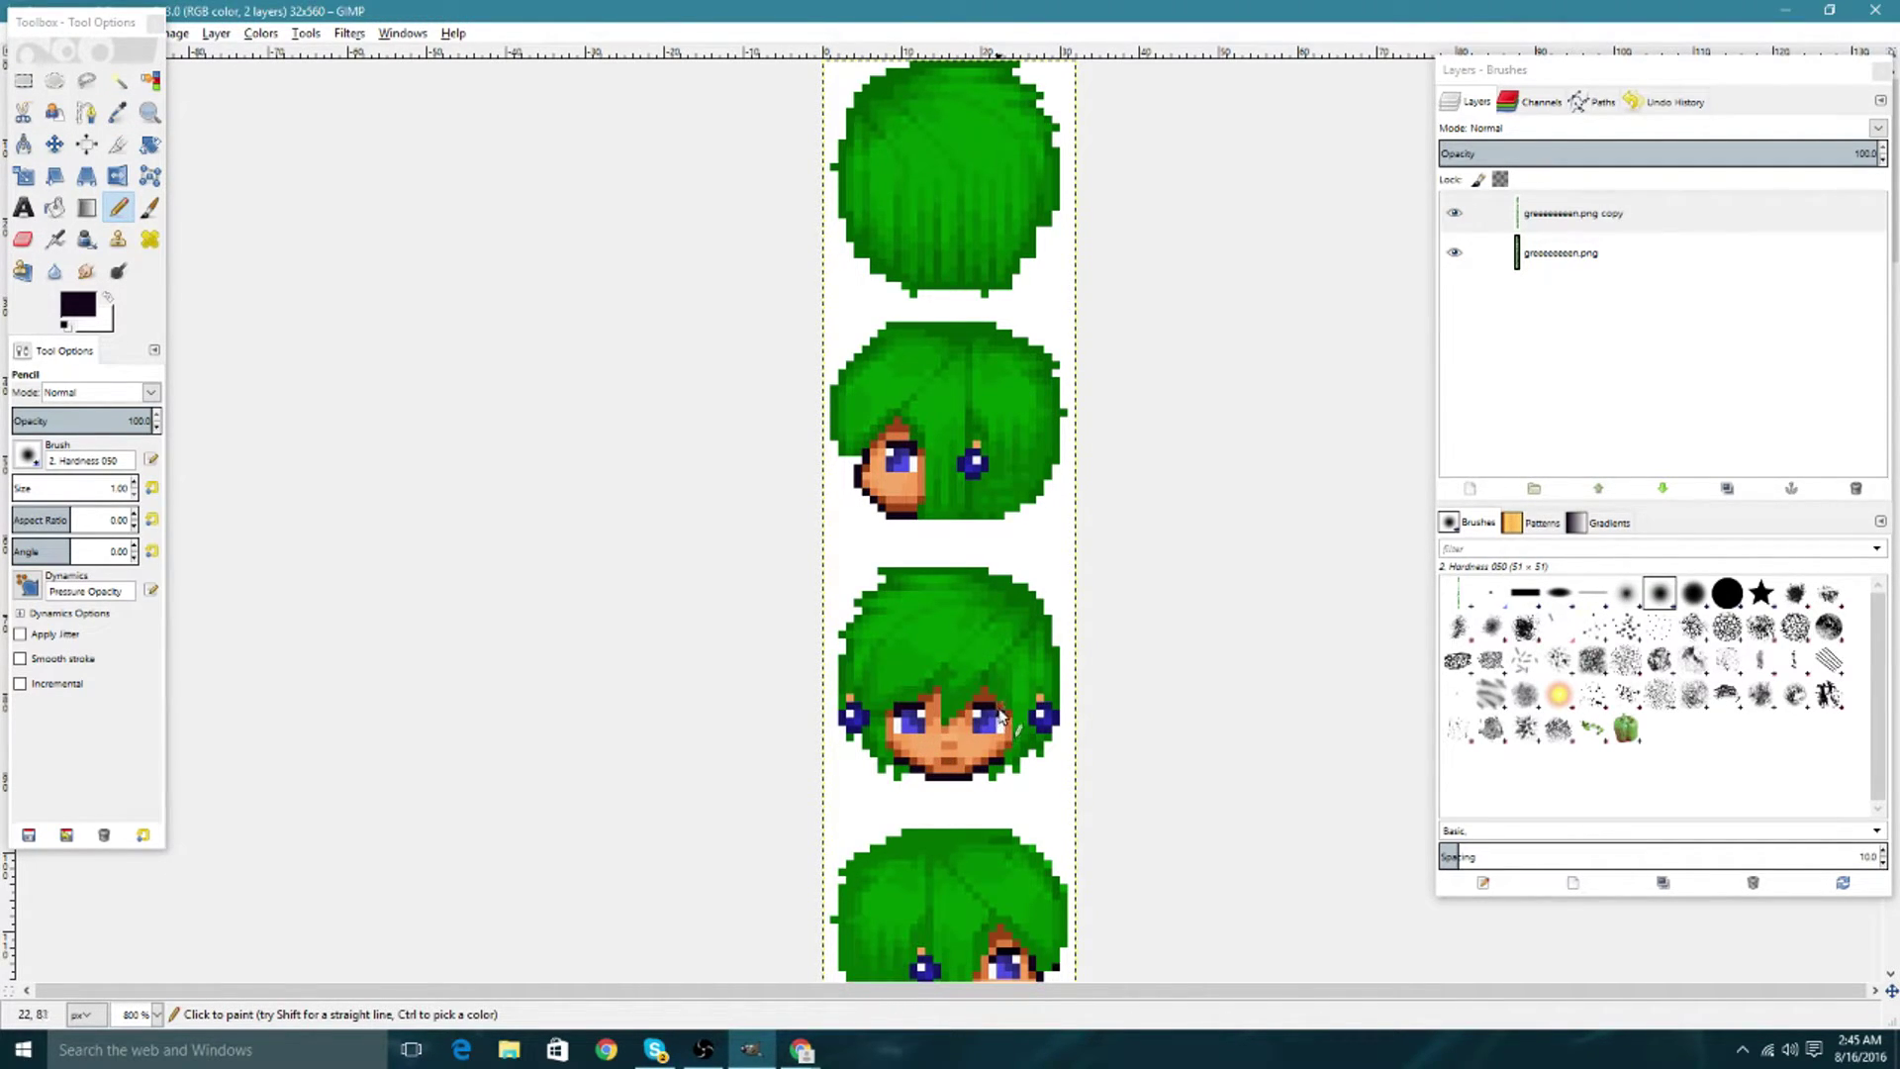
scroll(1015, 615, down, 3)
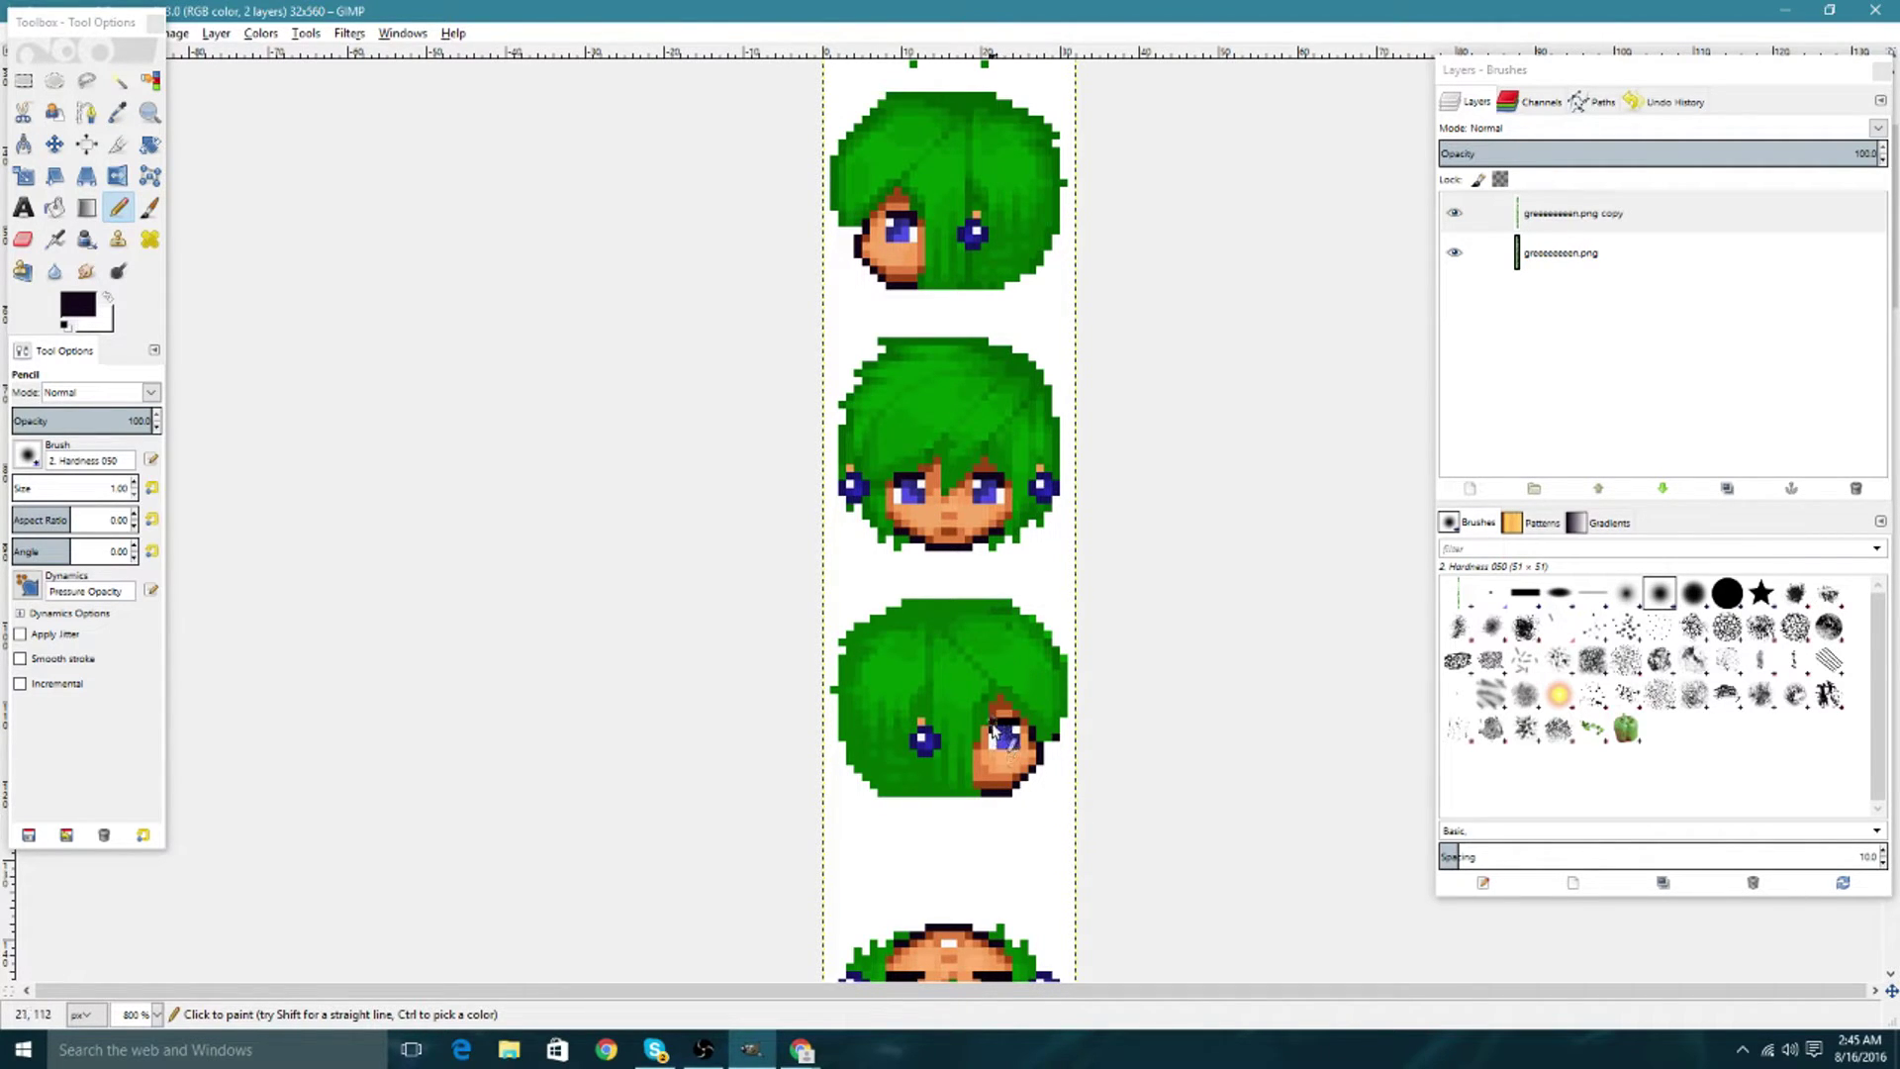
scroll(988, 603, down, 20)
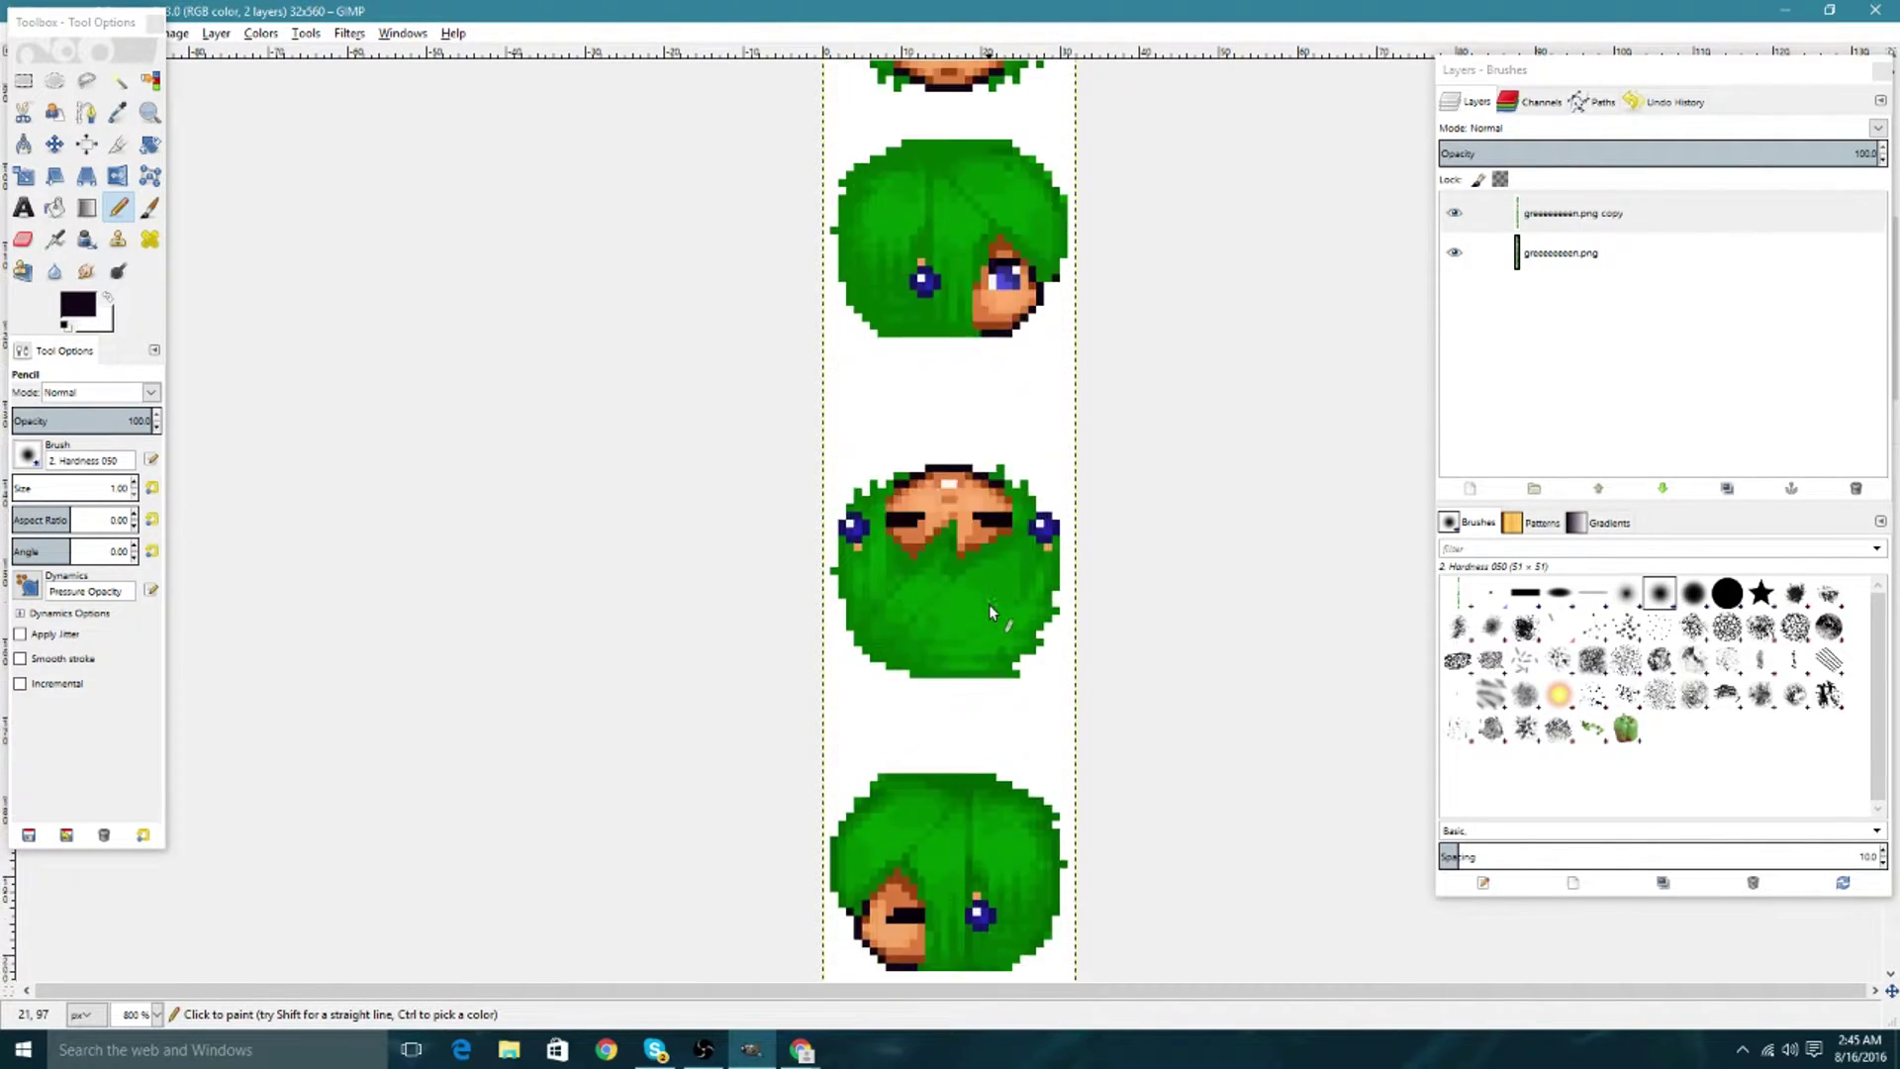
scroll(989, 604, up, 5)
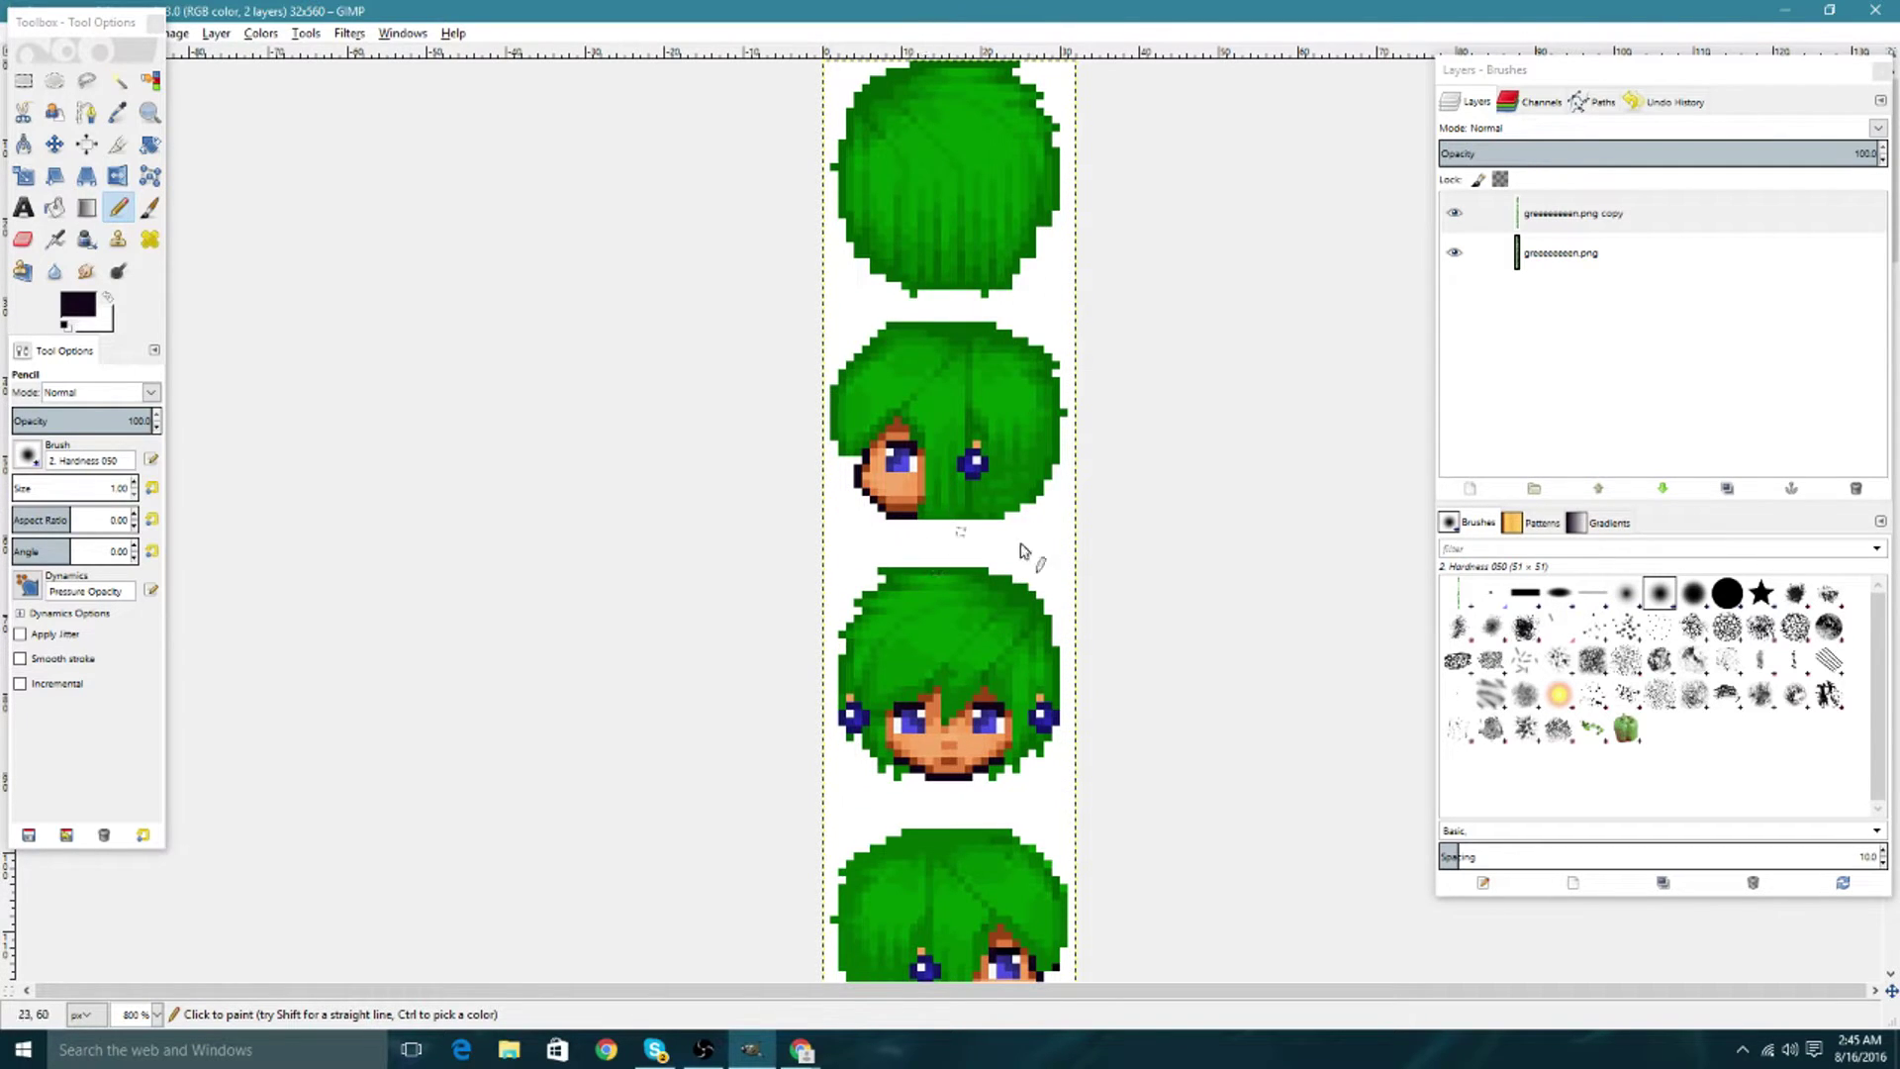
Duplicate the copy layer into copy #2 and toggle the first copy to compare.
right_click(1640, 222)
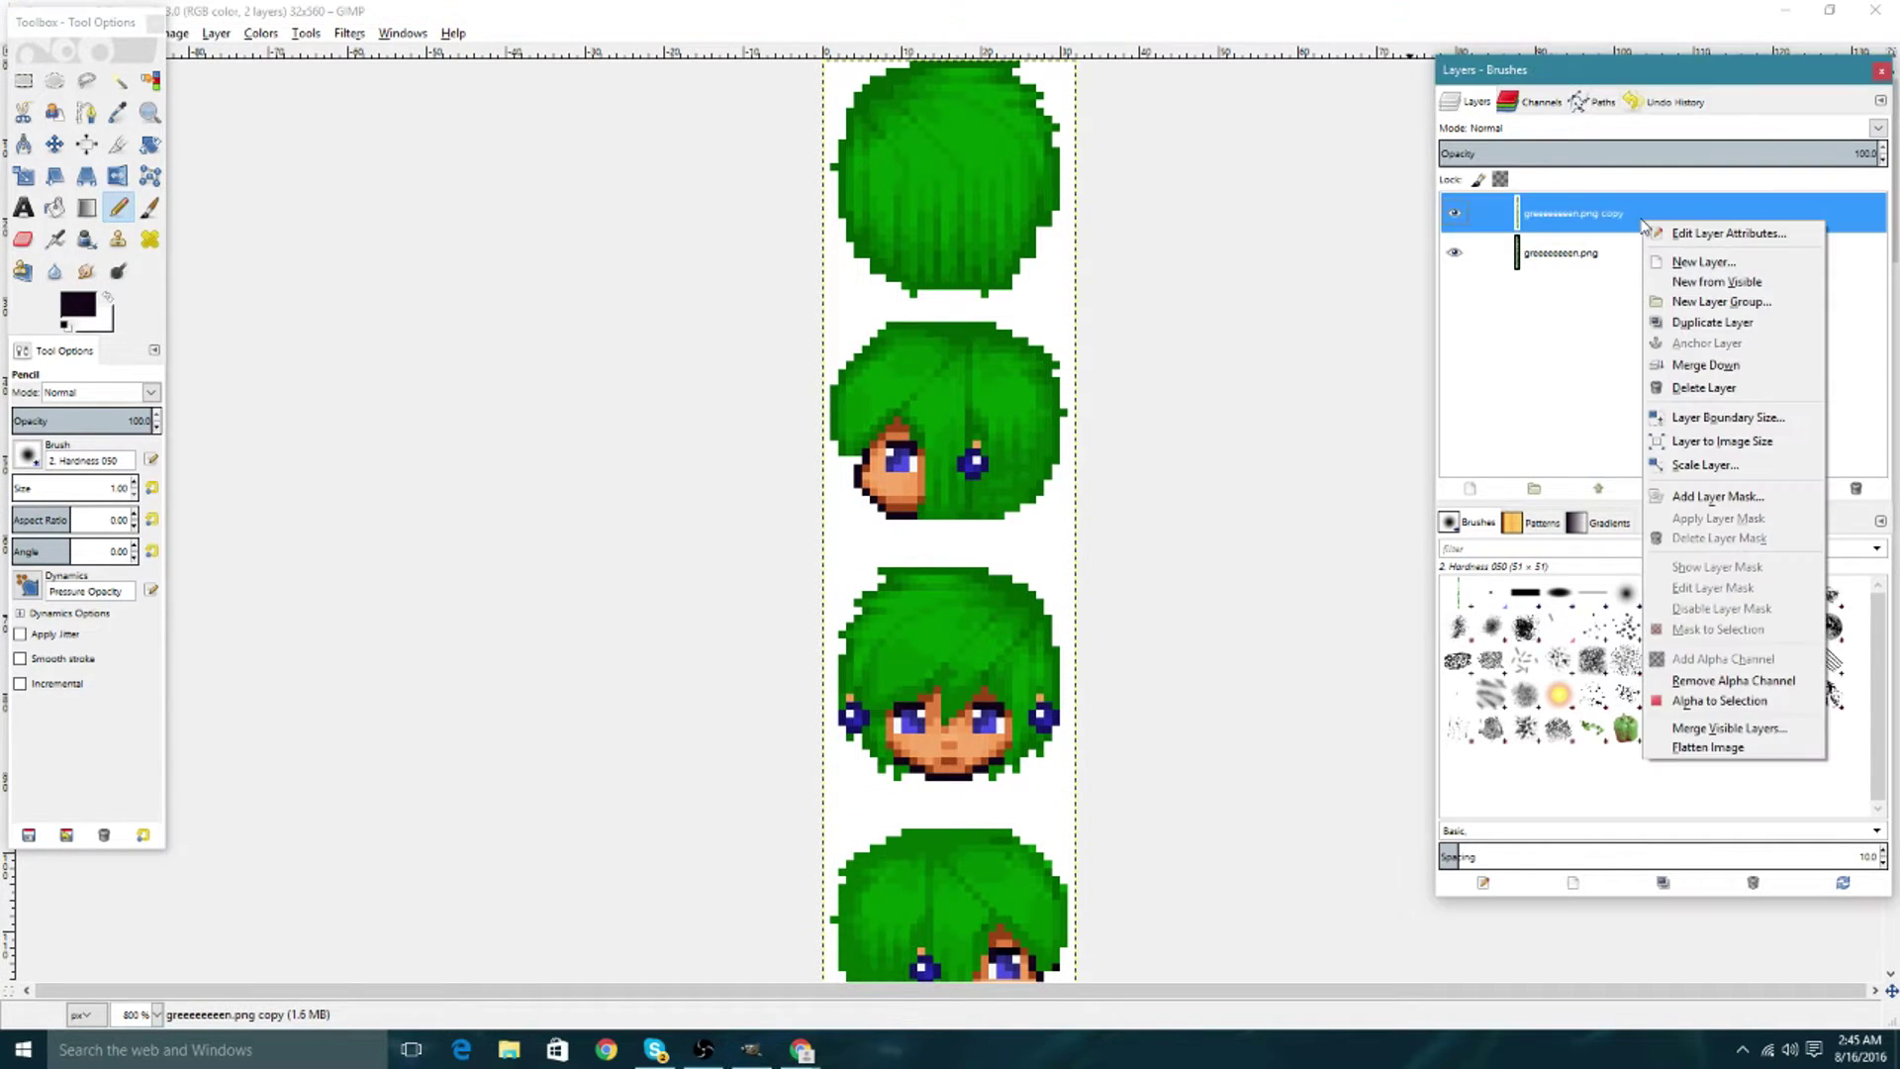
click(1674, 323)
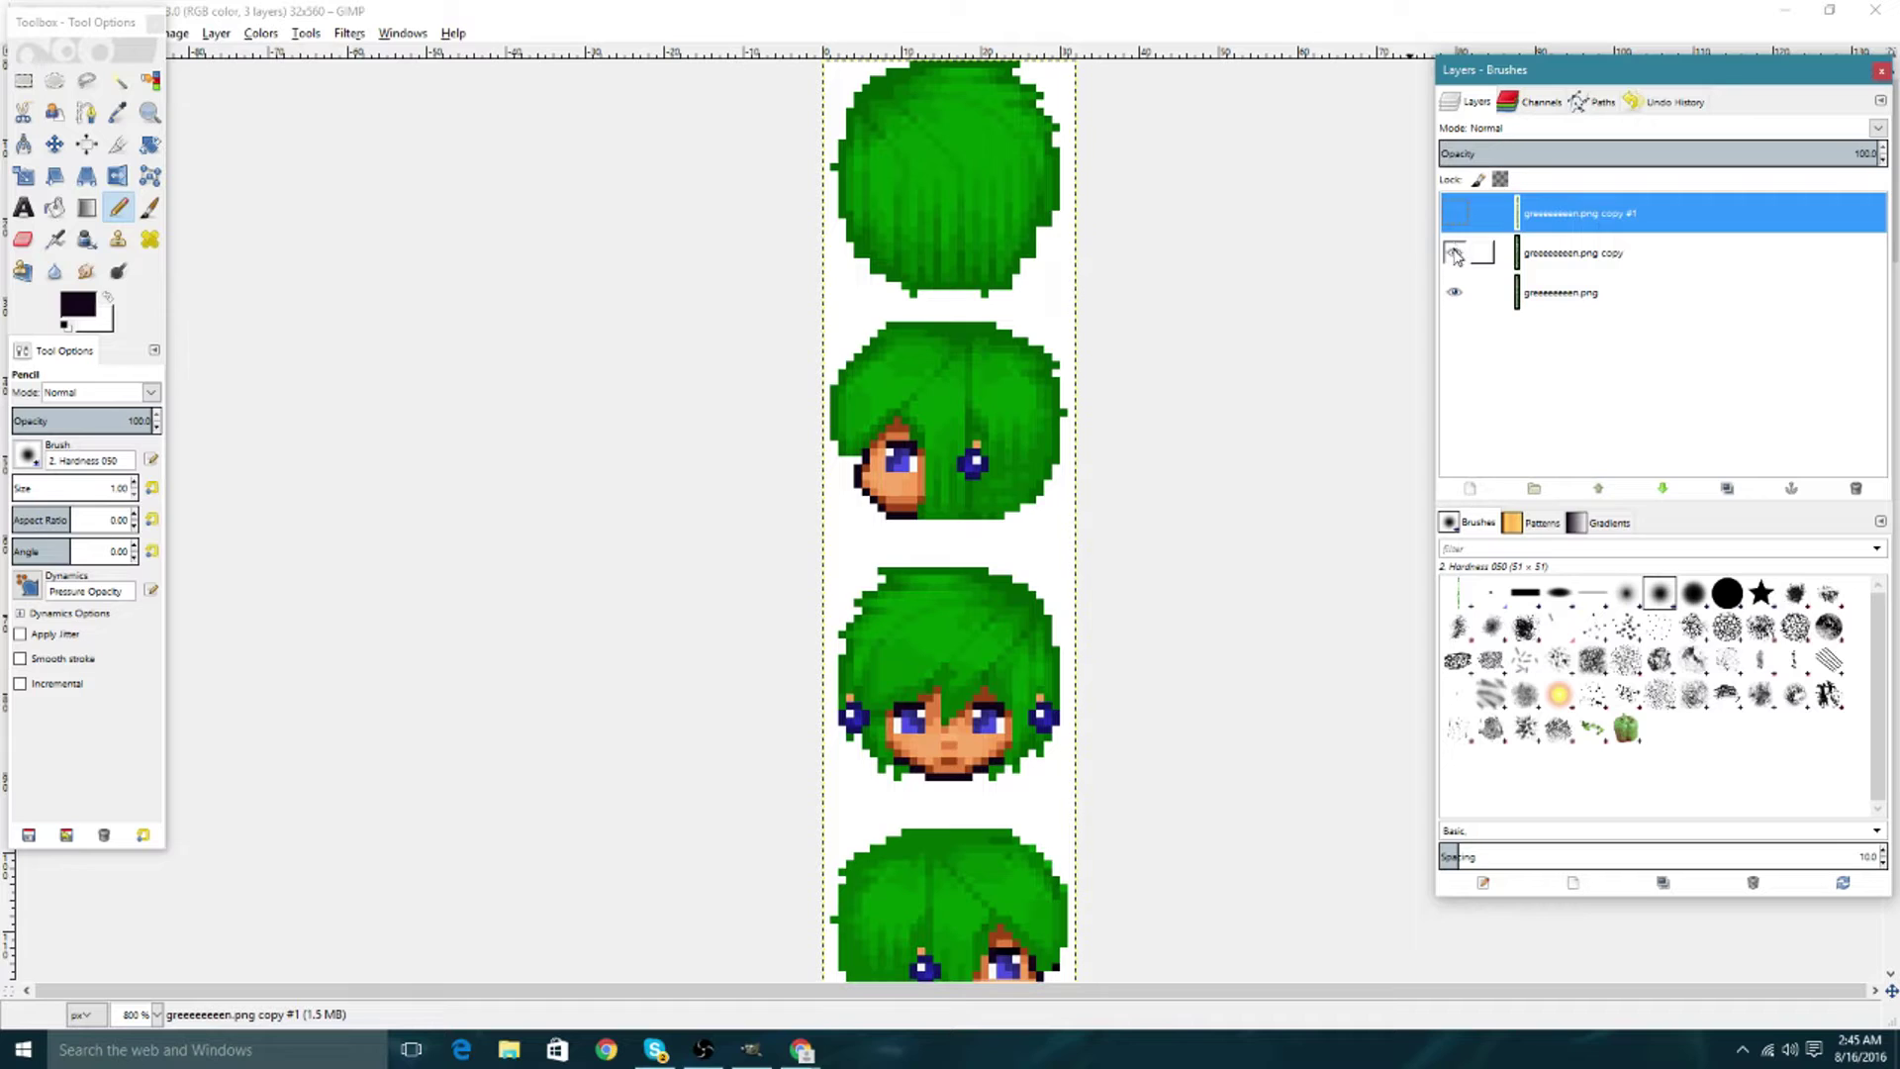
click(1454, 254)
click(1454, 255)
click(1455, 256)
click(1454, 256)
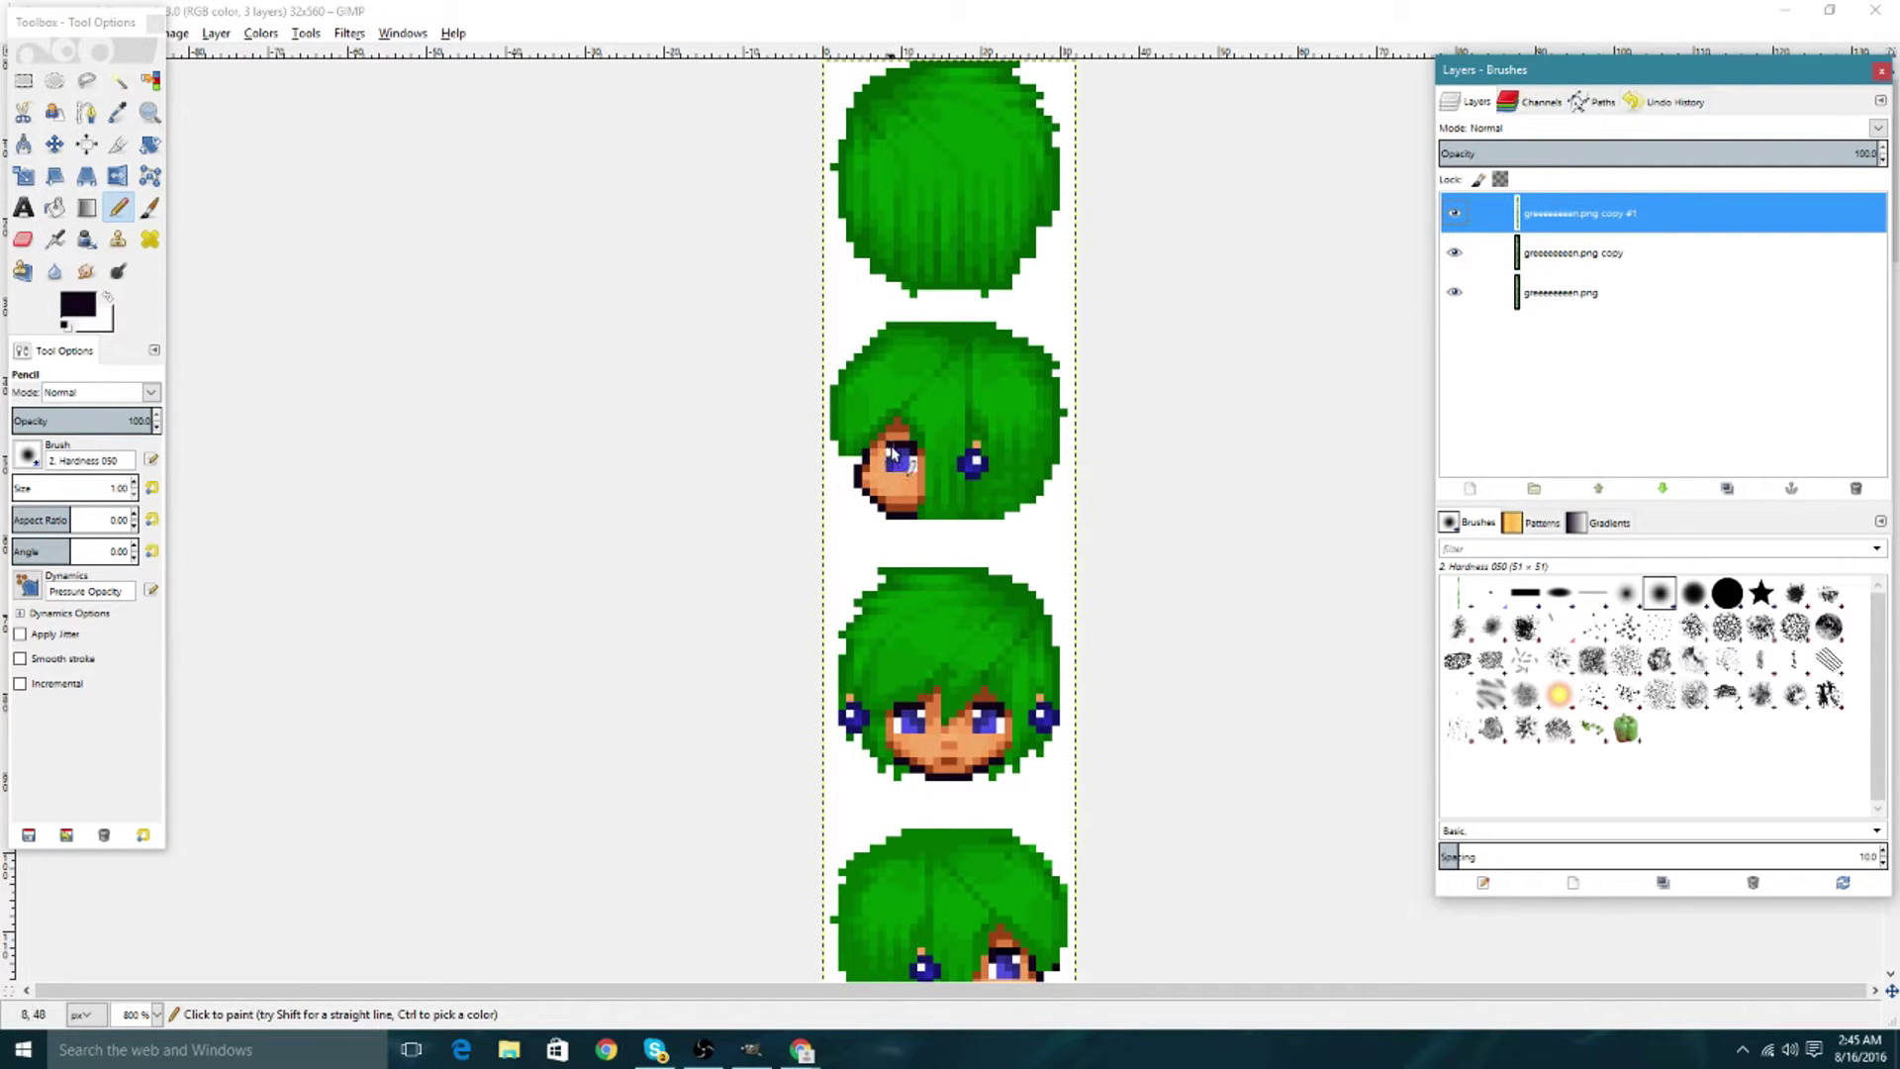
Sample the skin orange from the face and pencil it over the eye.
click(118, 112)
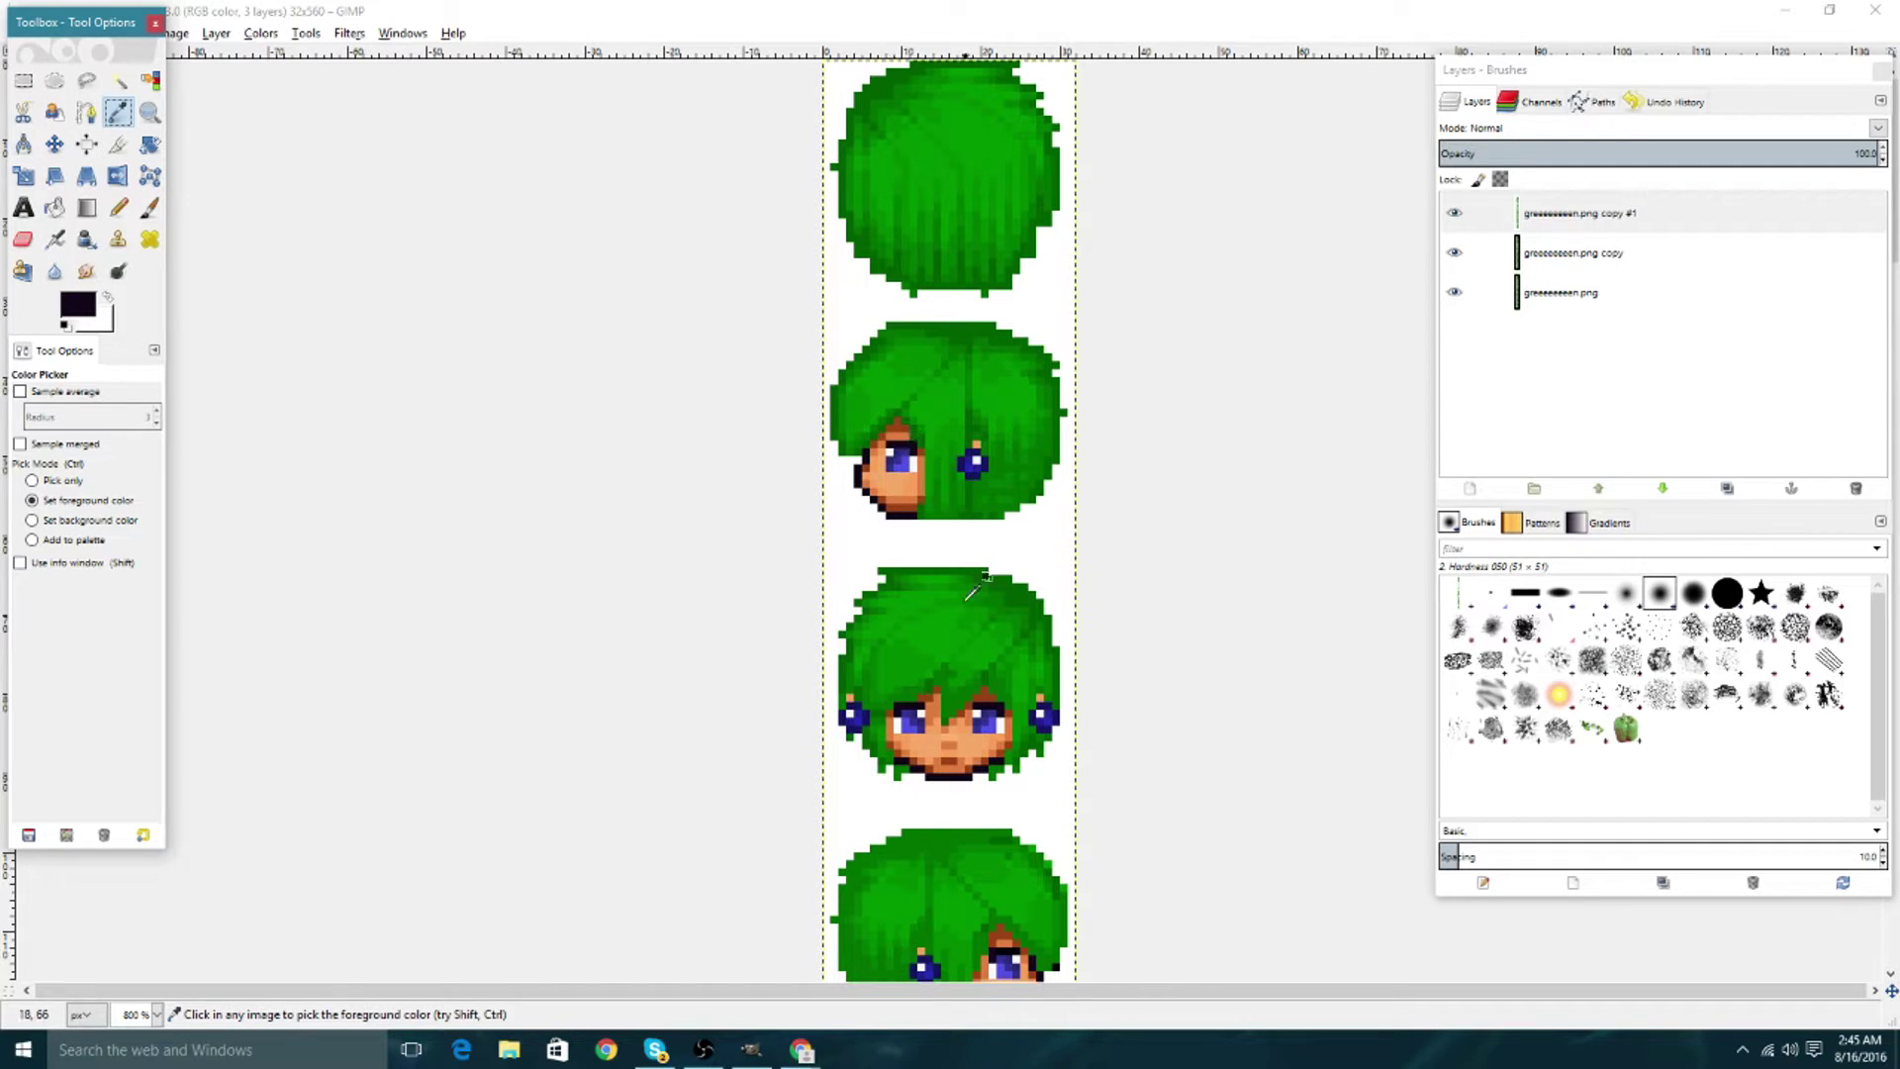
click(903, 434)
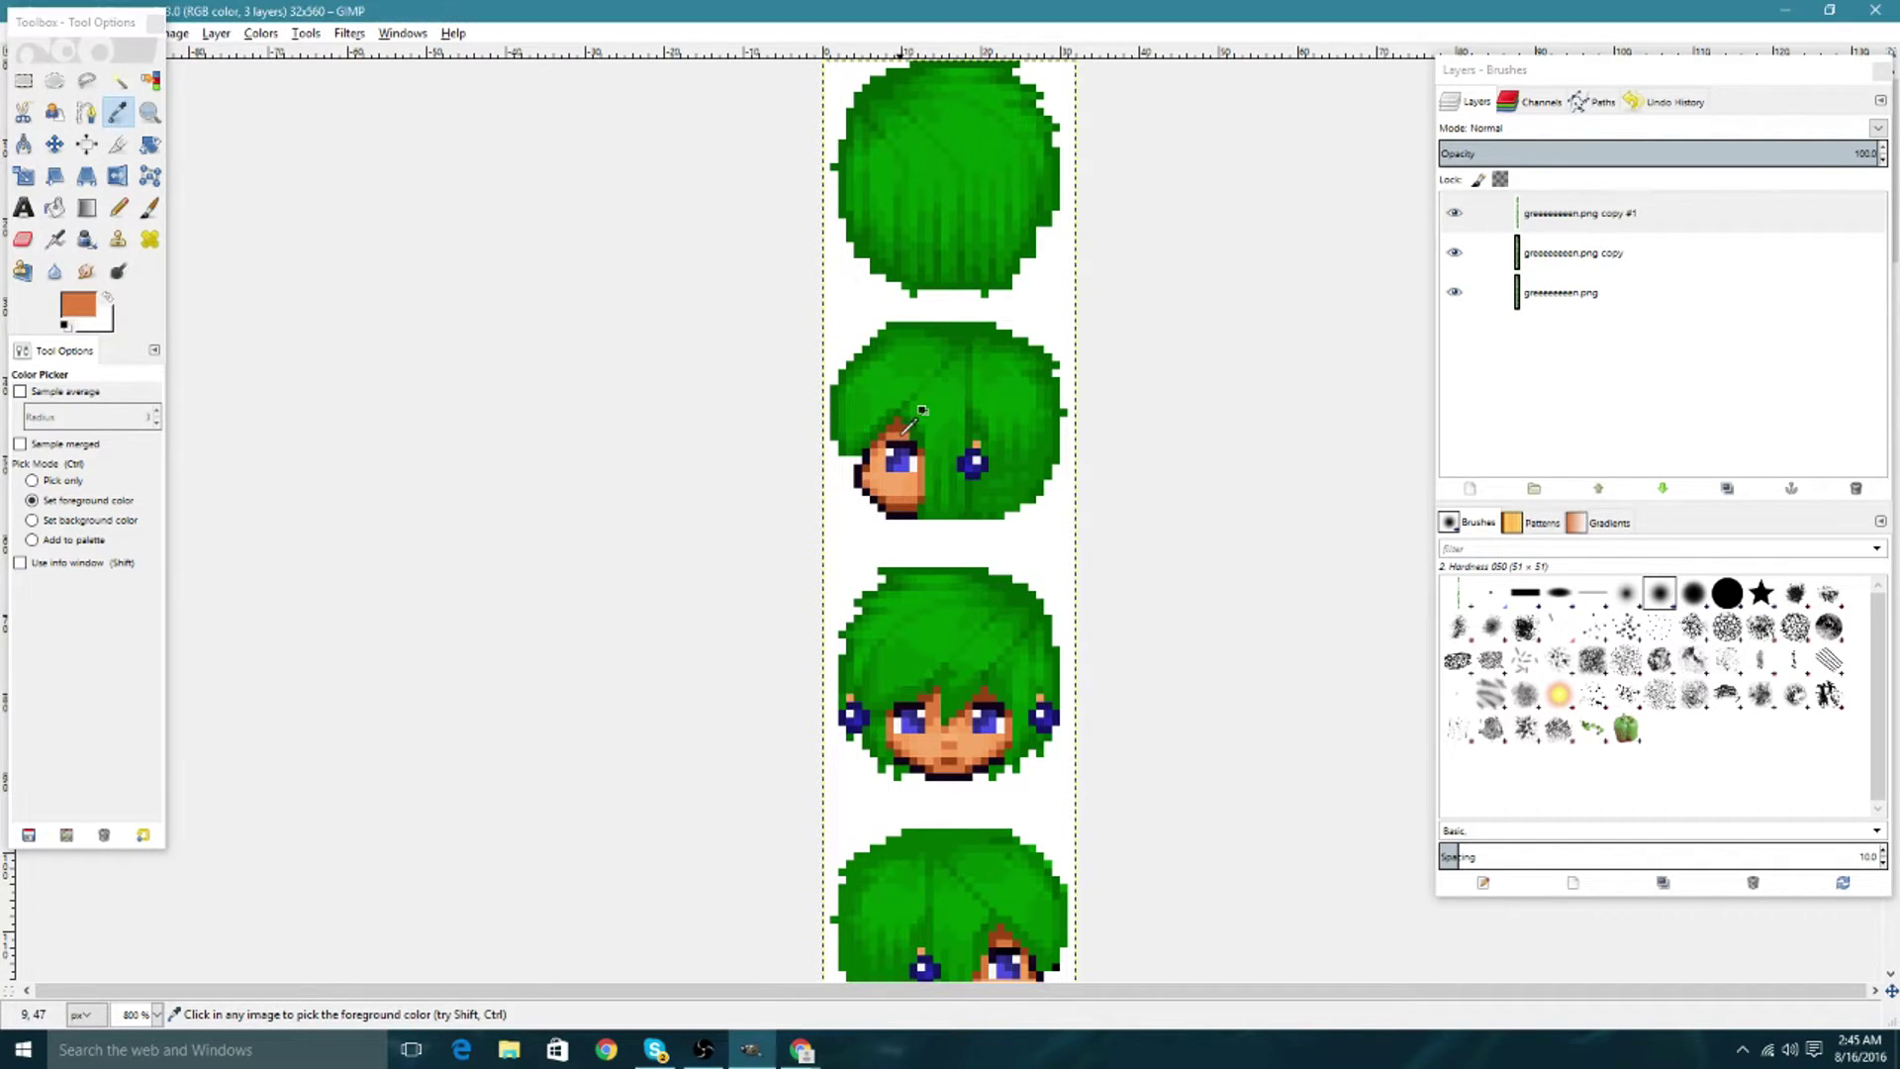
click(118, 207)
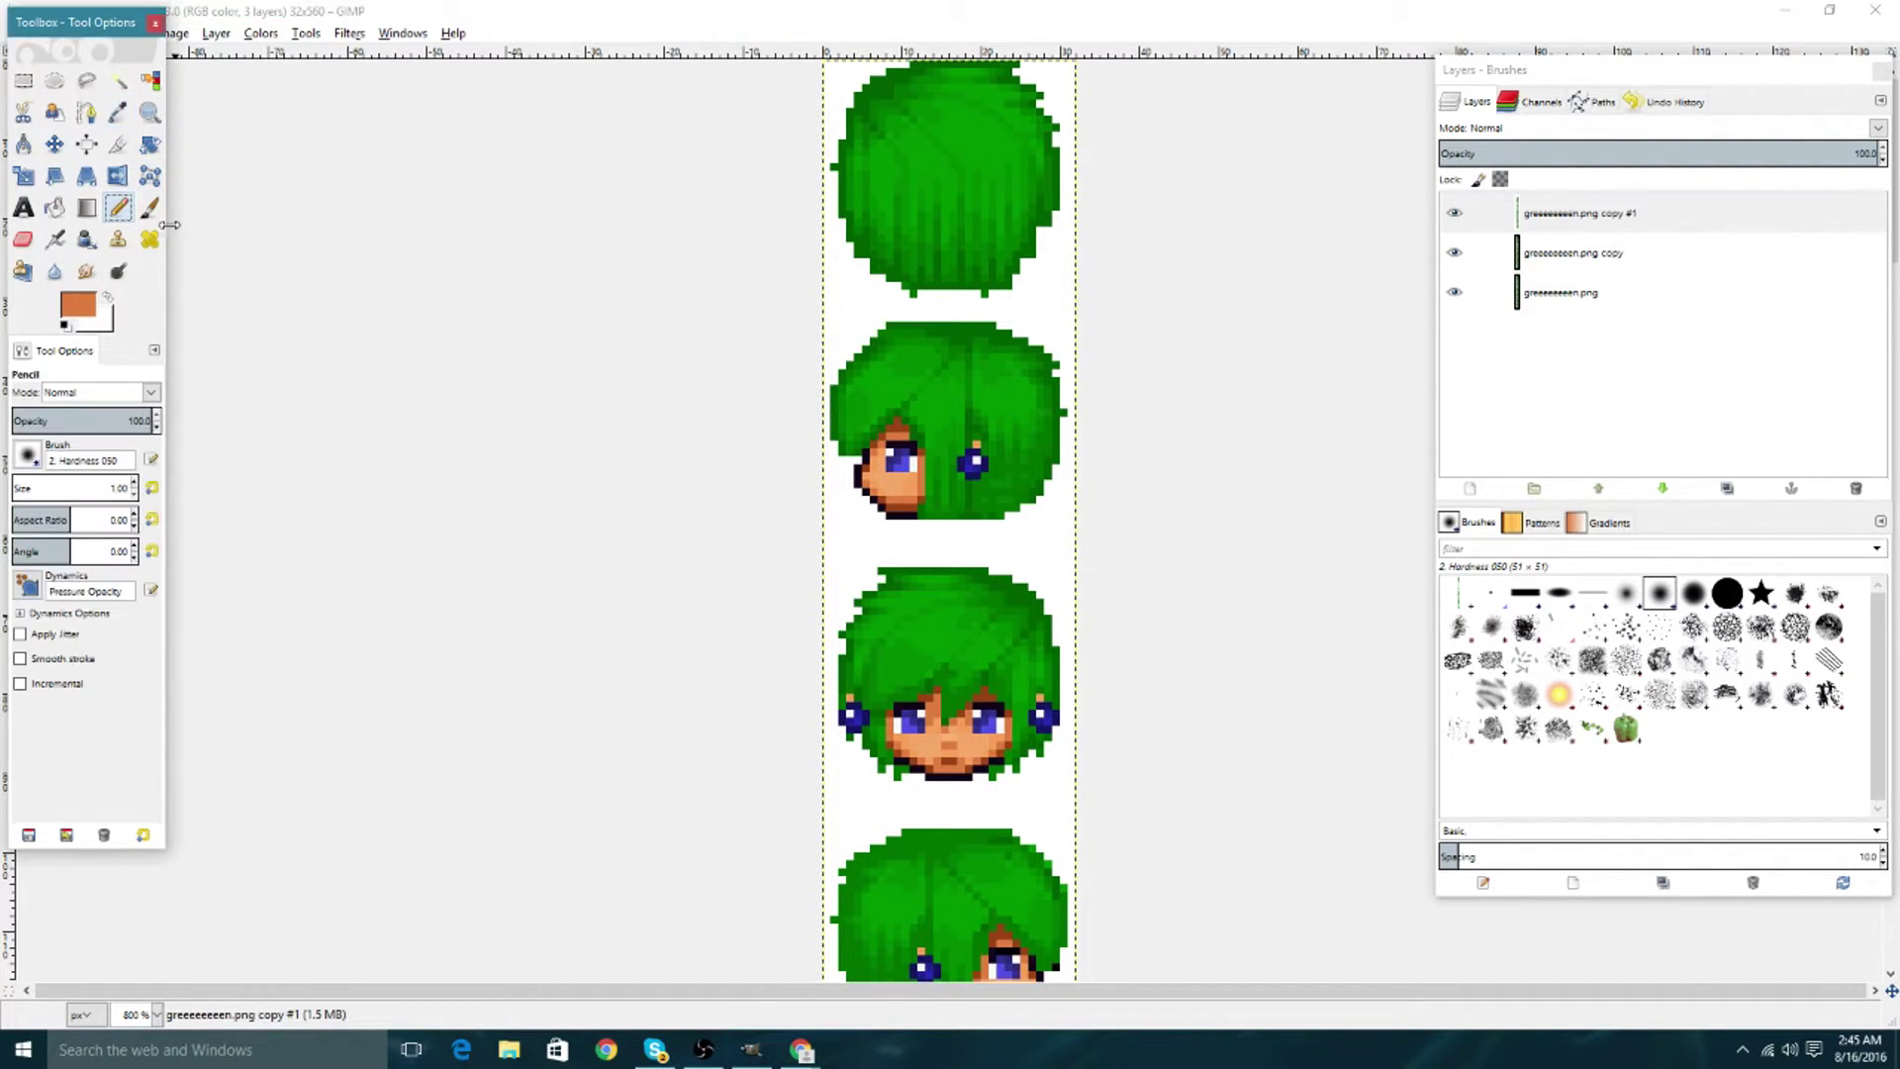
click(889, 451)
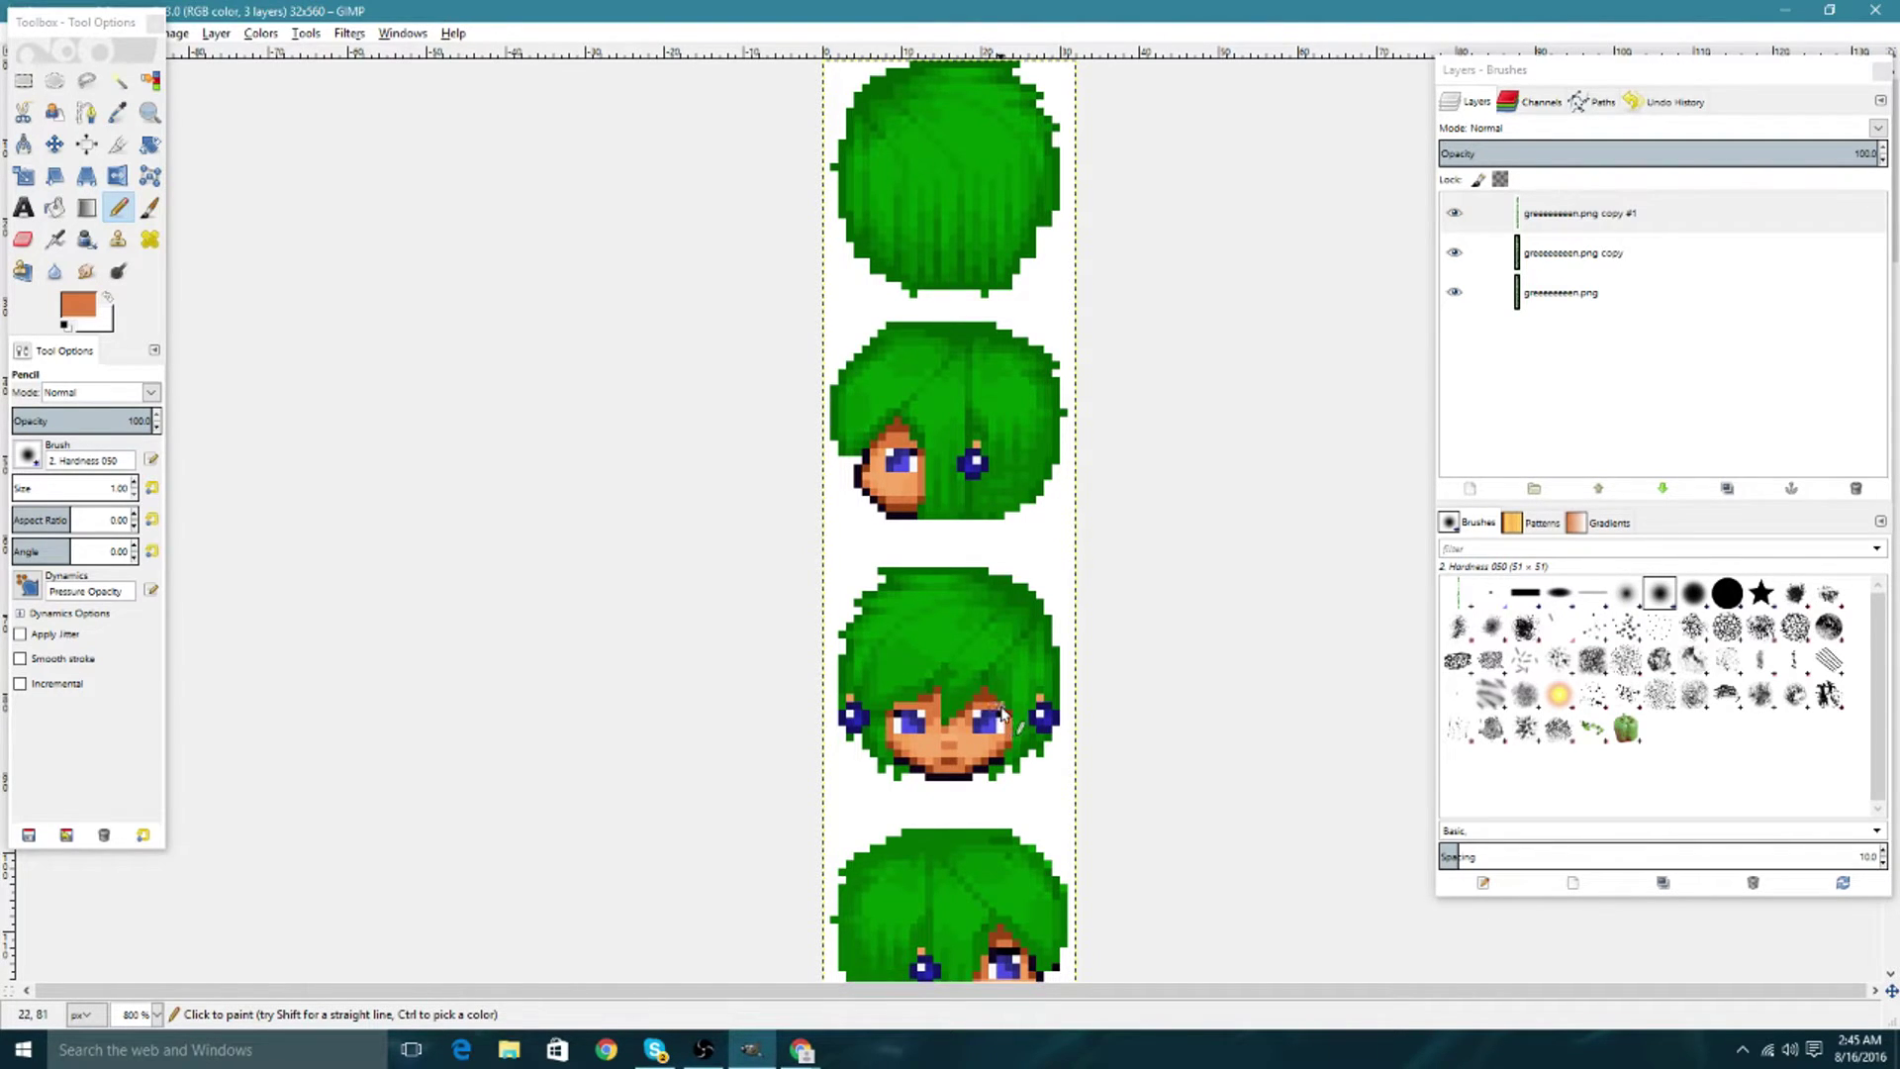
scroll(1002, 710, down, 3)
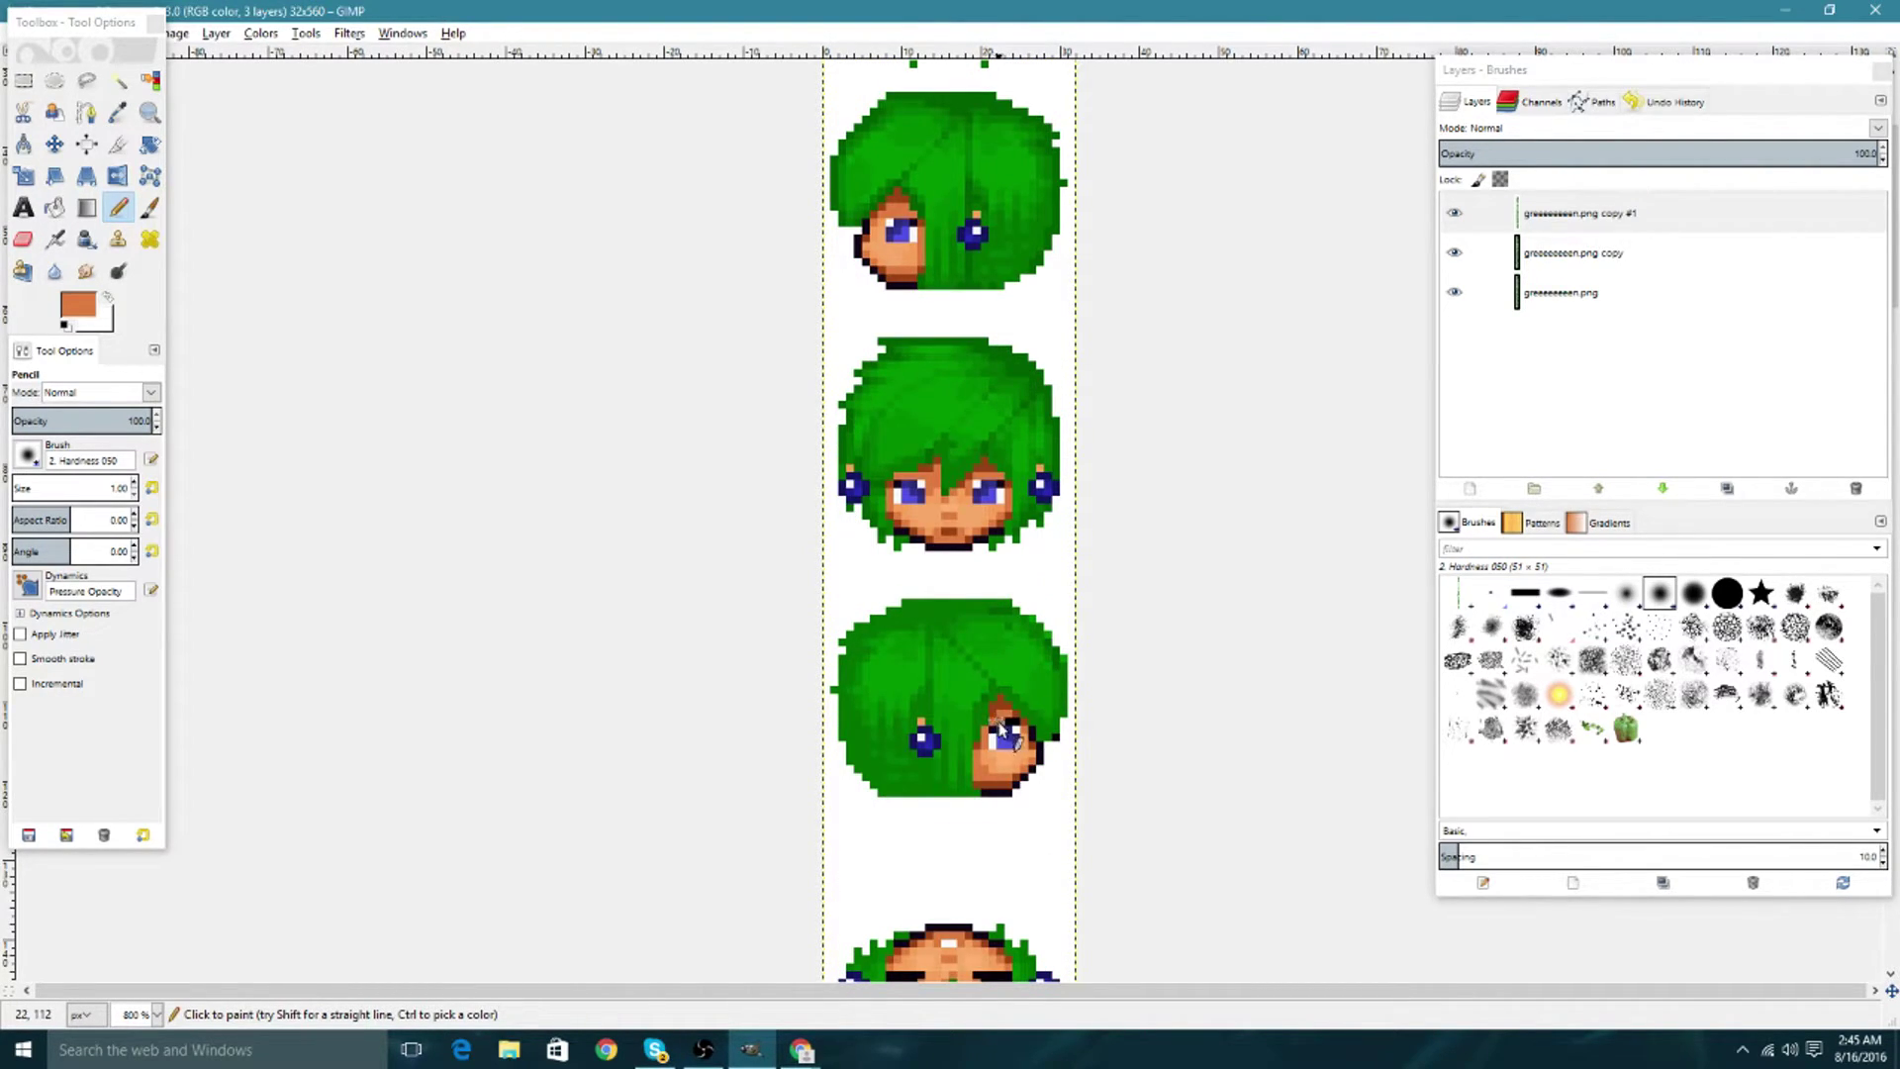
scroll(994, 638, down, 6)
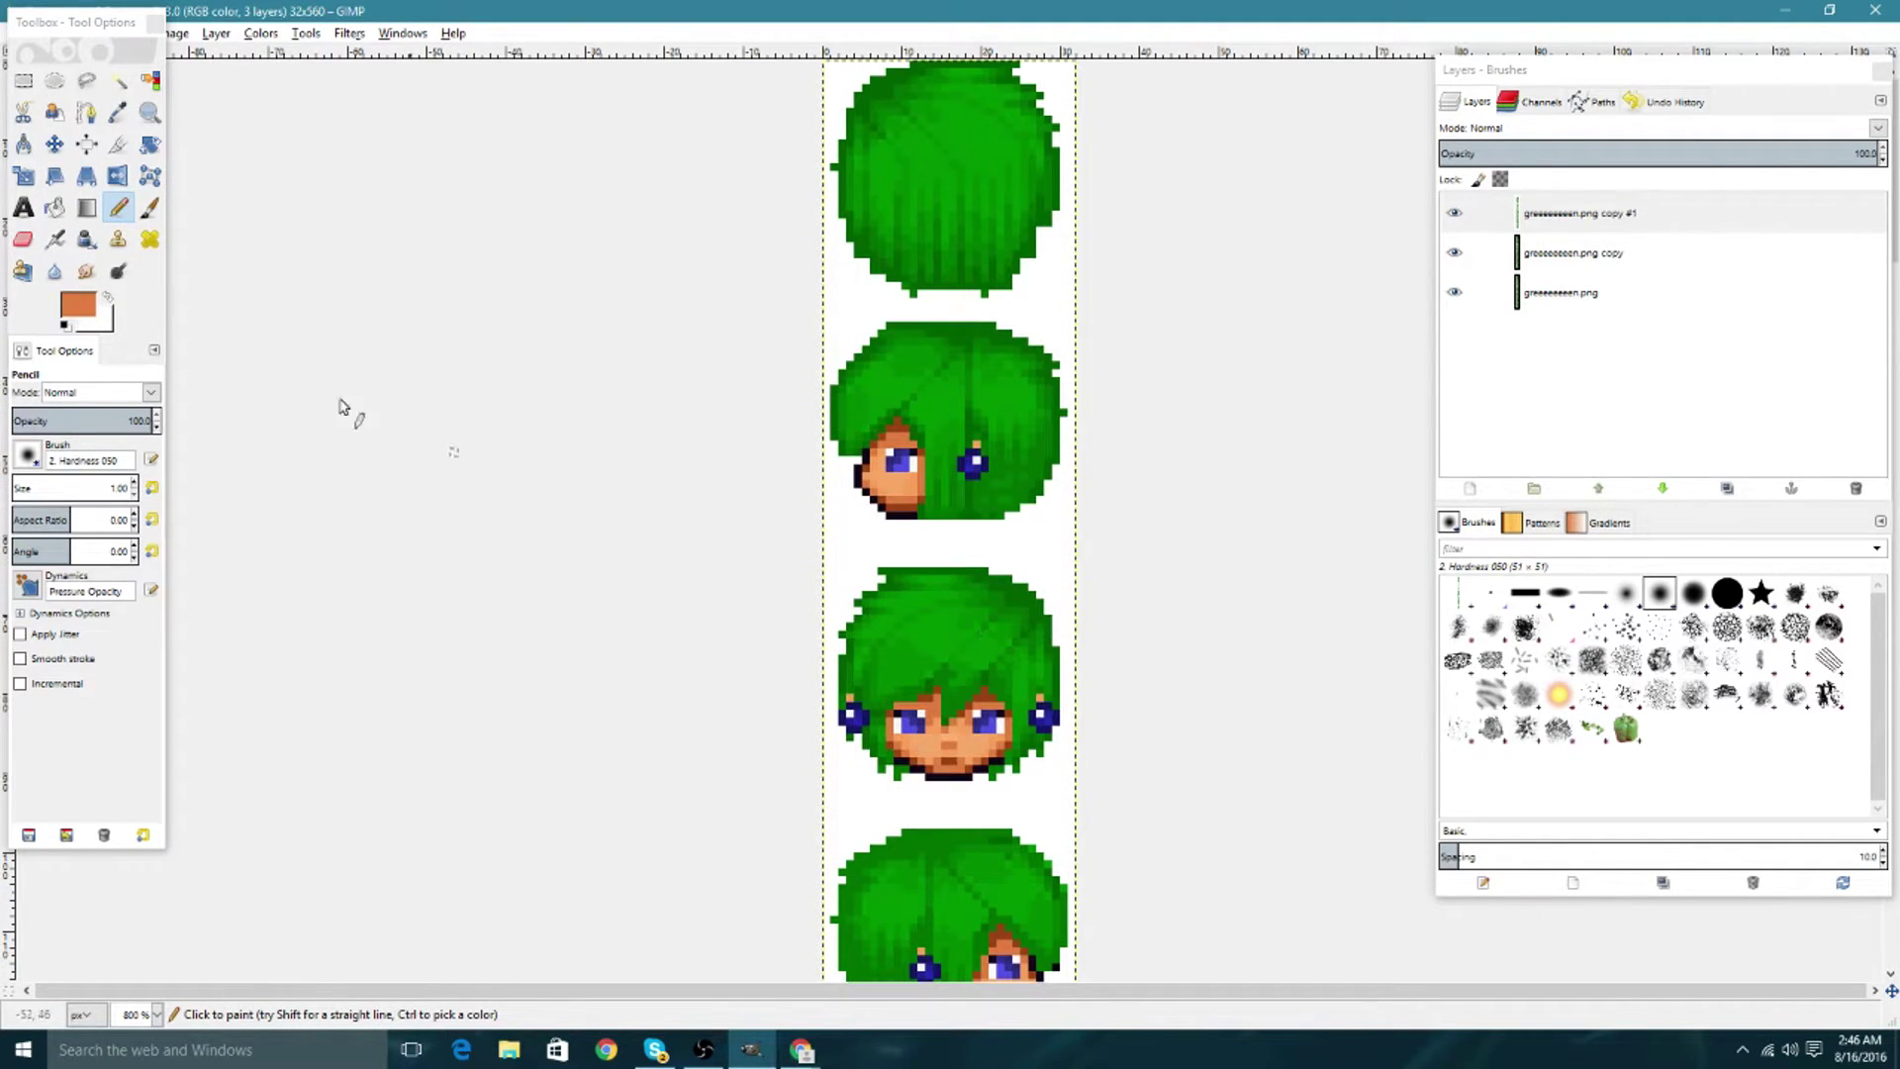
Sample the dark outline colour and repaint the eye pixels dark.
click(118, 112)
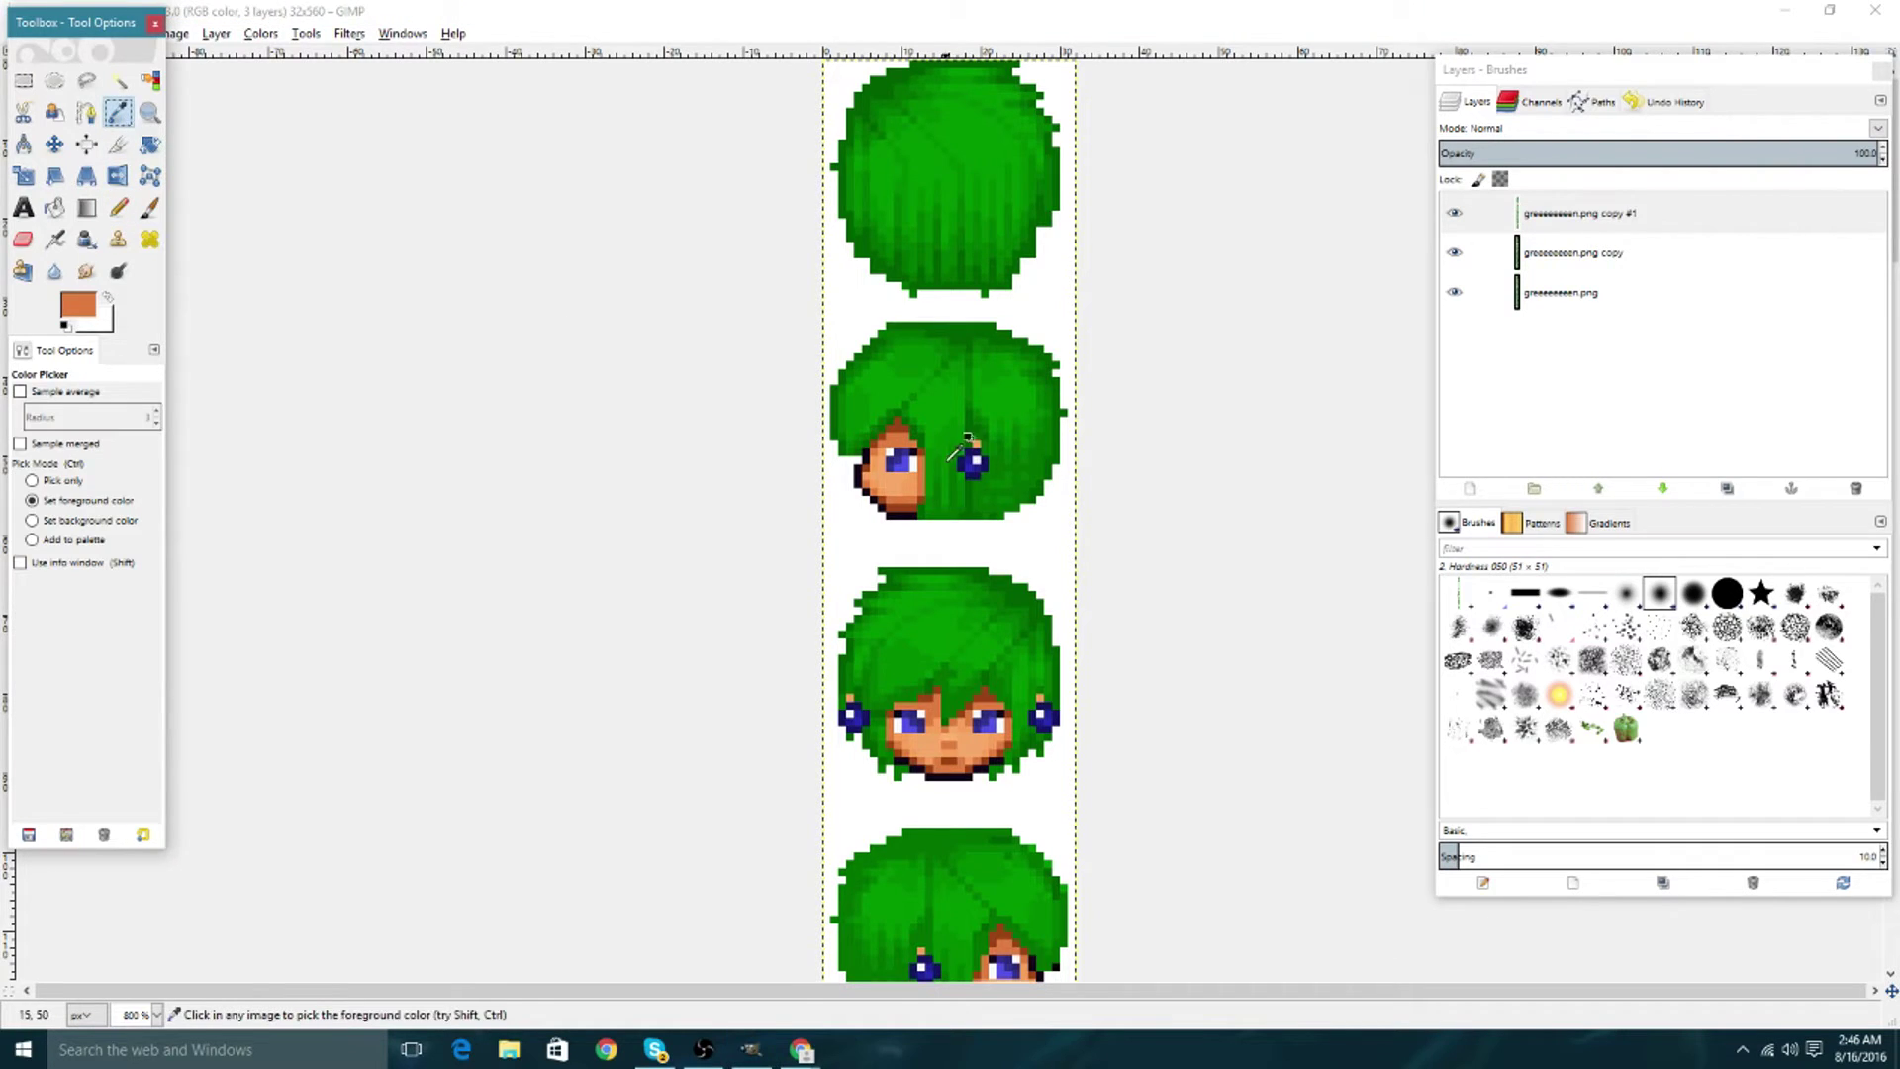
click(912, 447)
key(n)
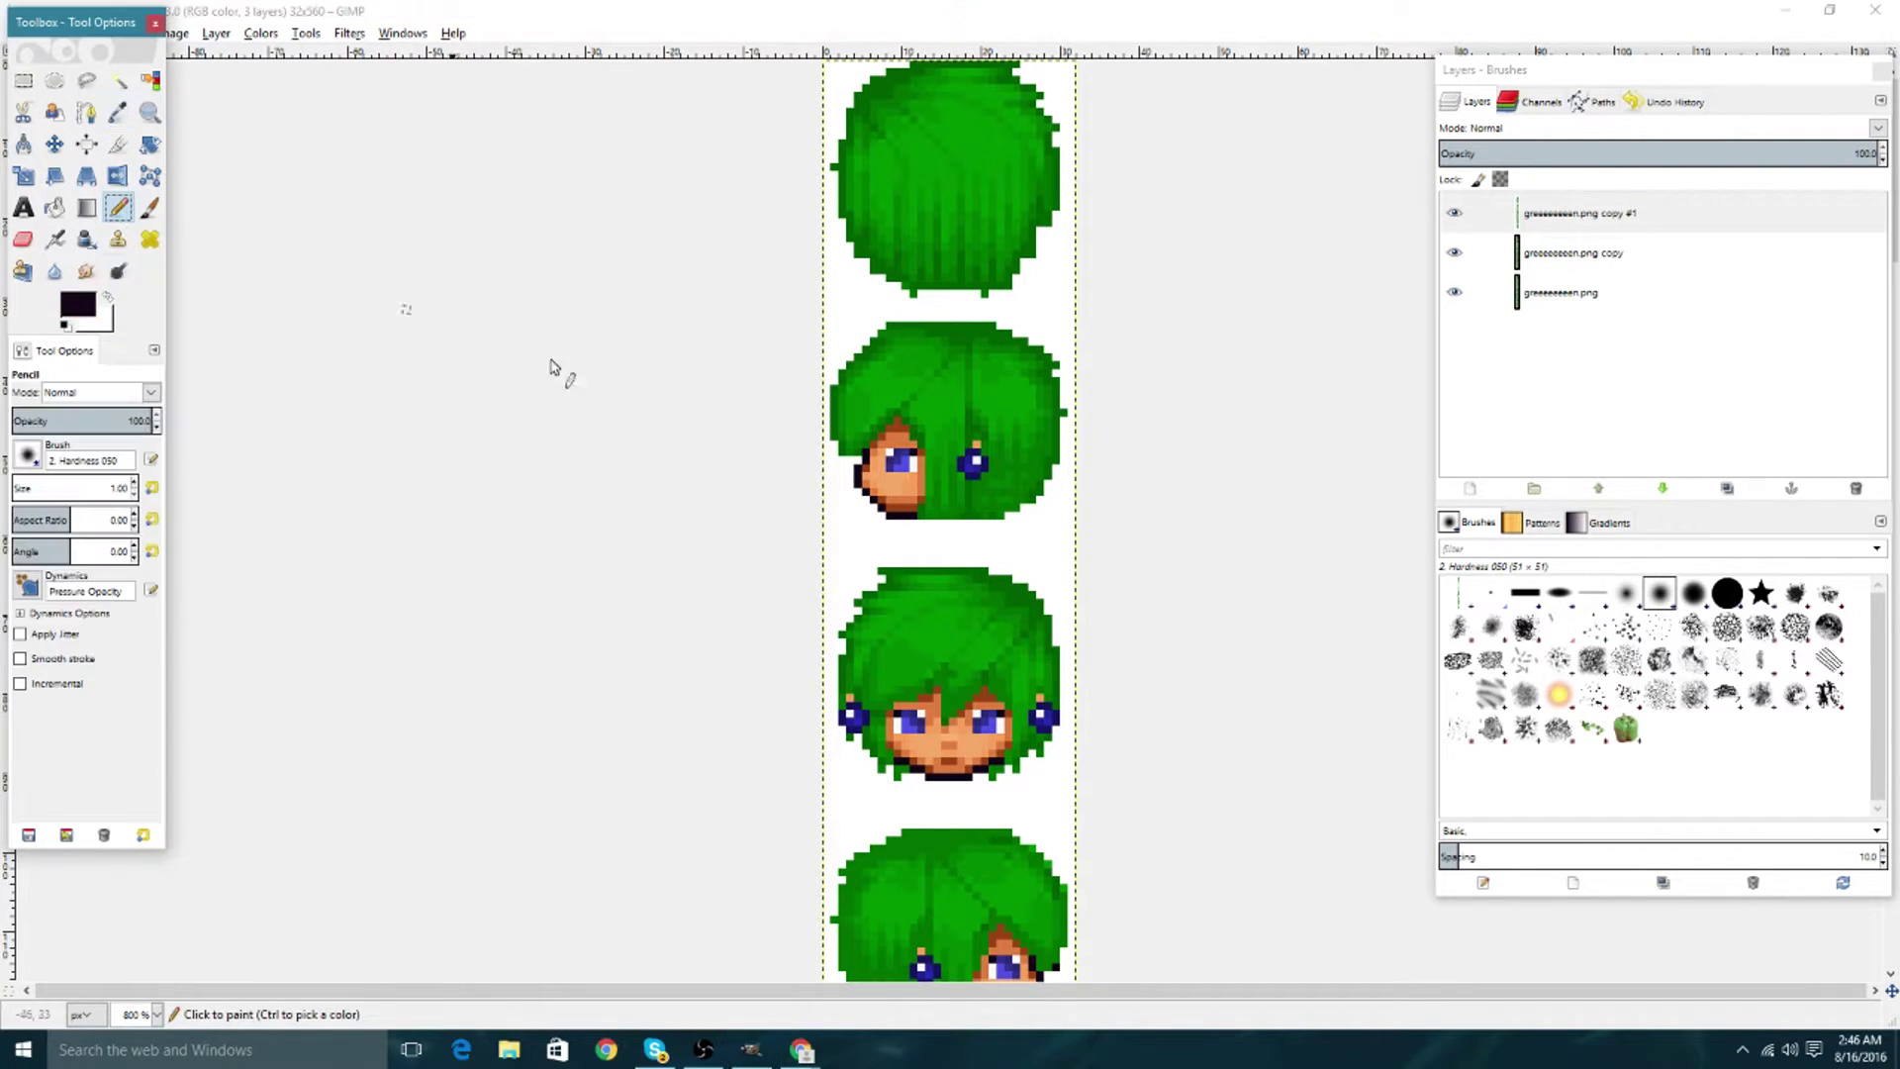
click(896, 461)
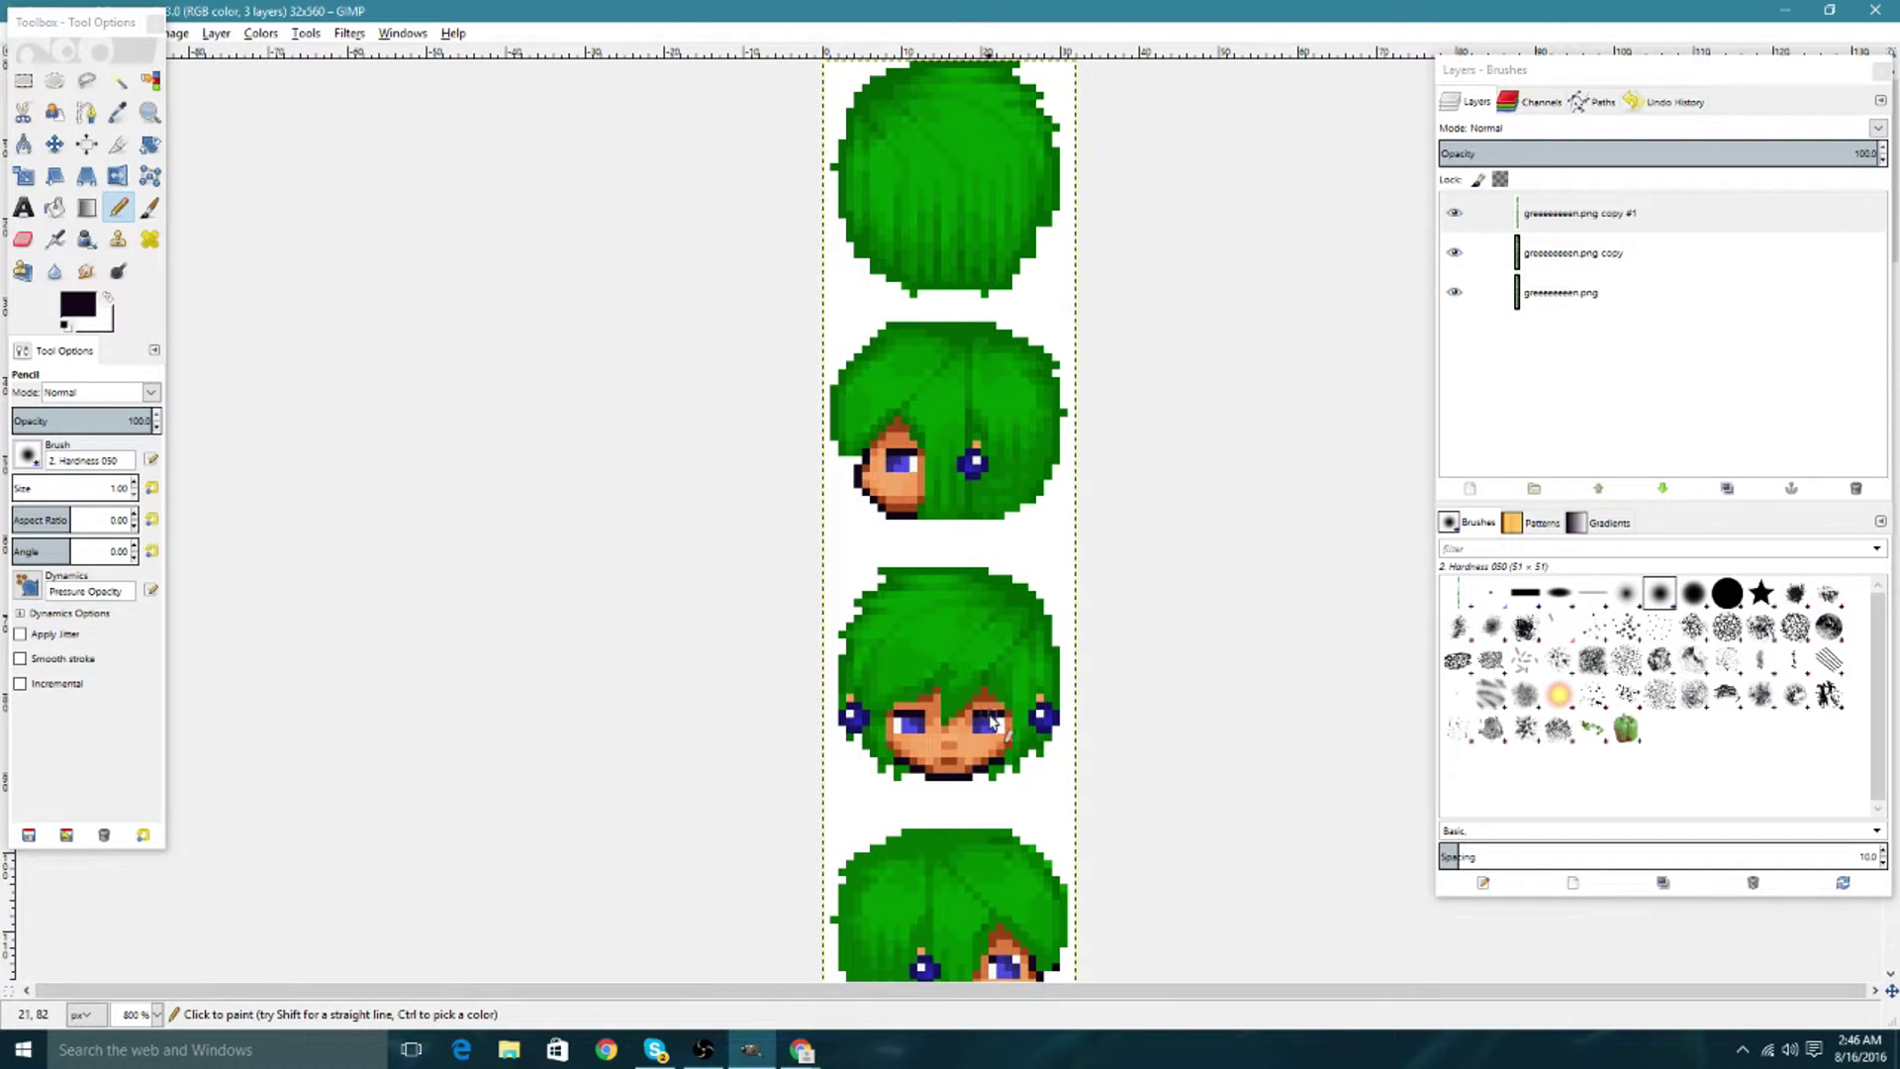
scroll(975, 581, down, 3)
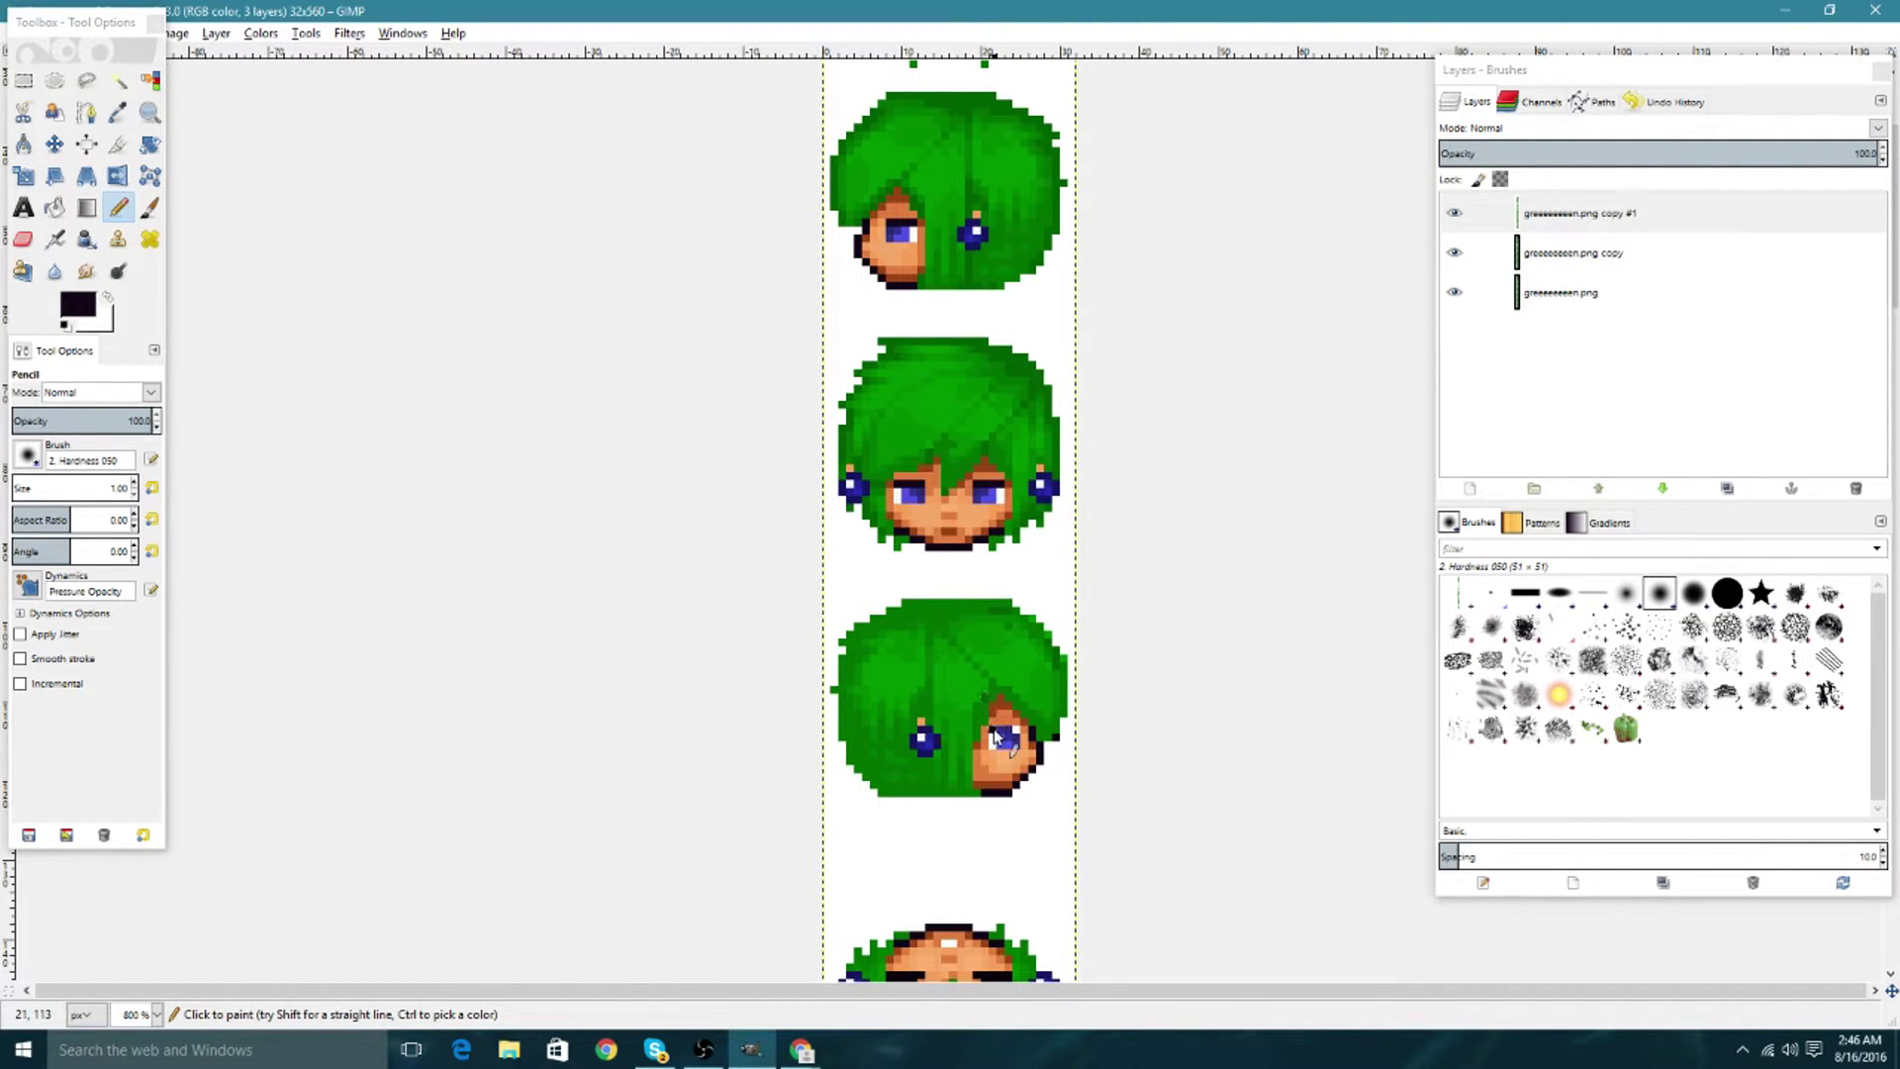
scroll(1004, 547, down, 3)
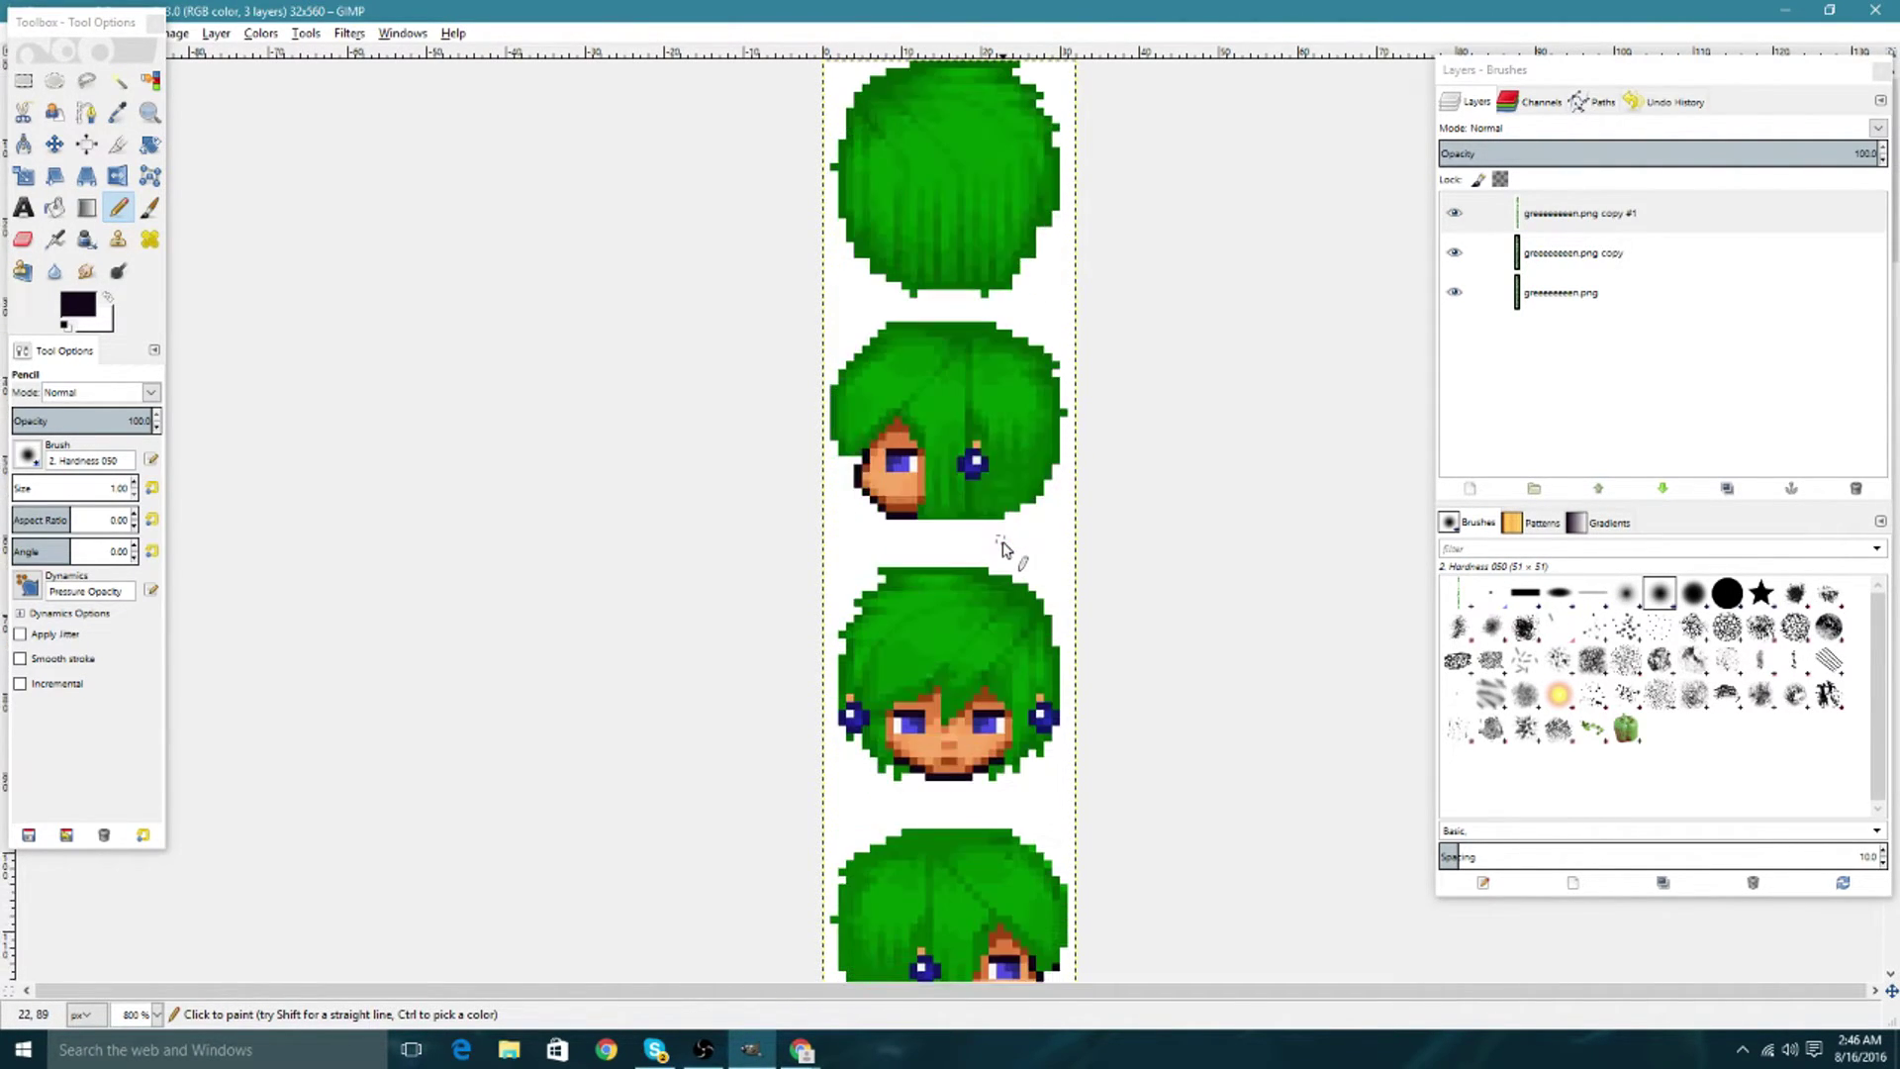
Toggle the top layer to compare blink frames, then sample skin orange for the Pencil.
click(1454, 215)
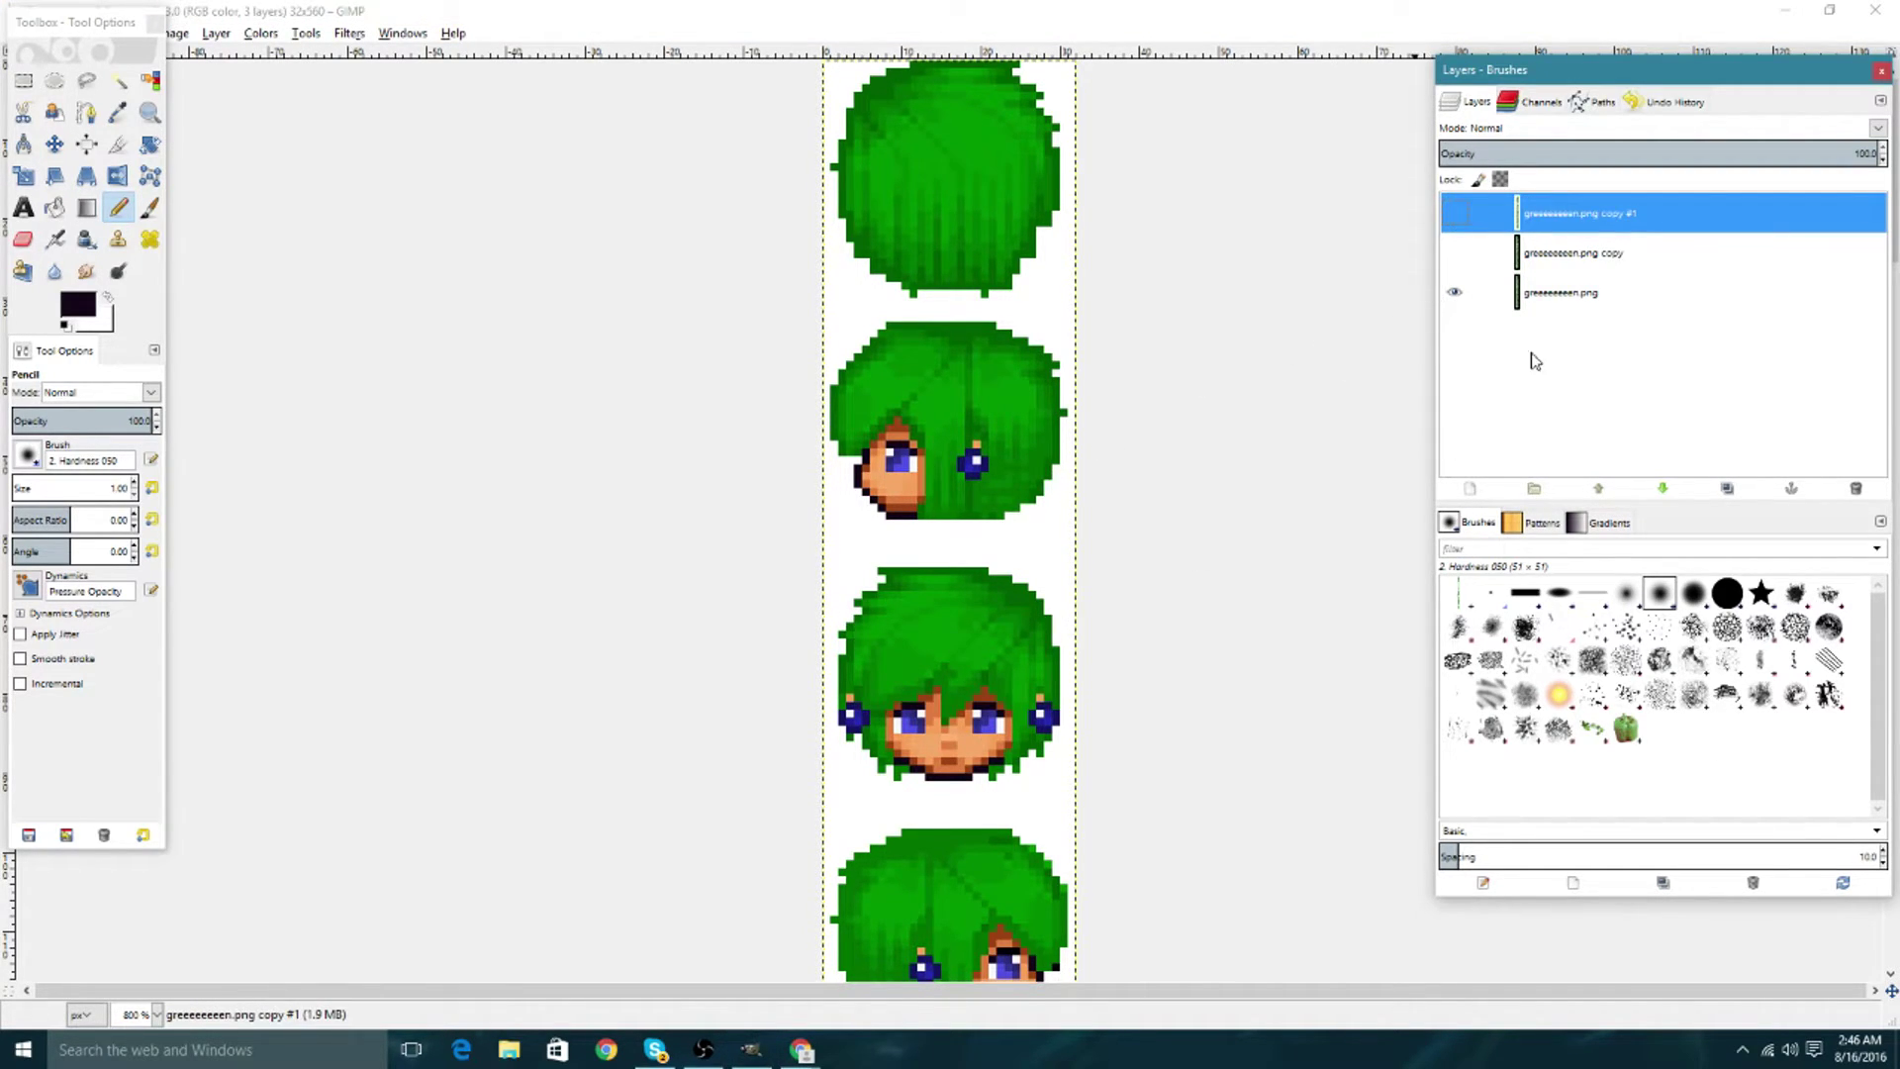
click(1457, 218)
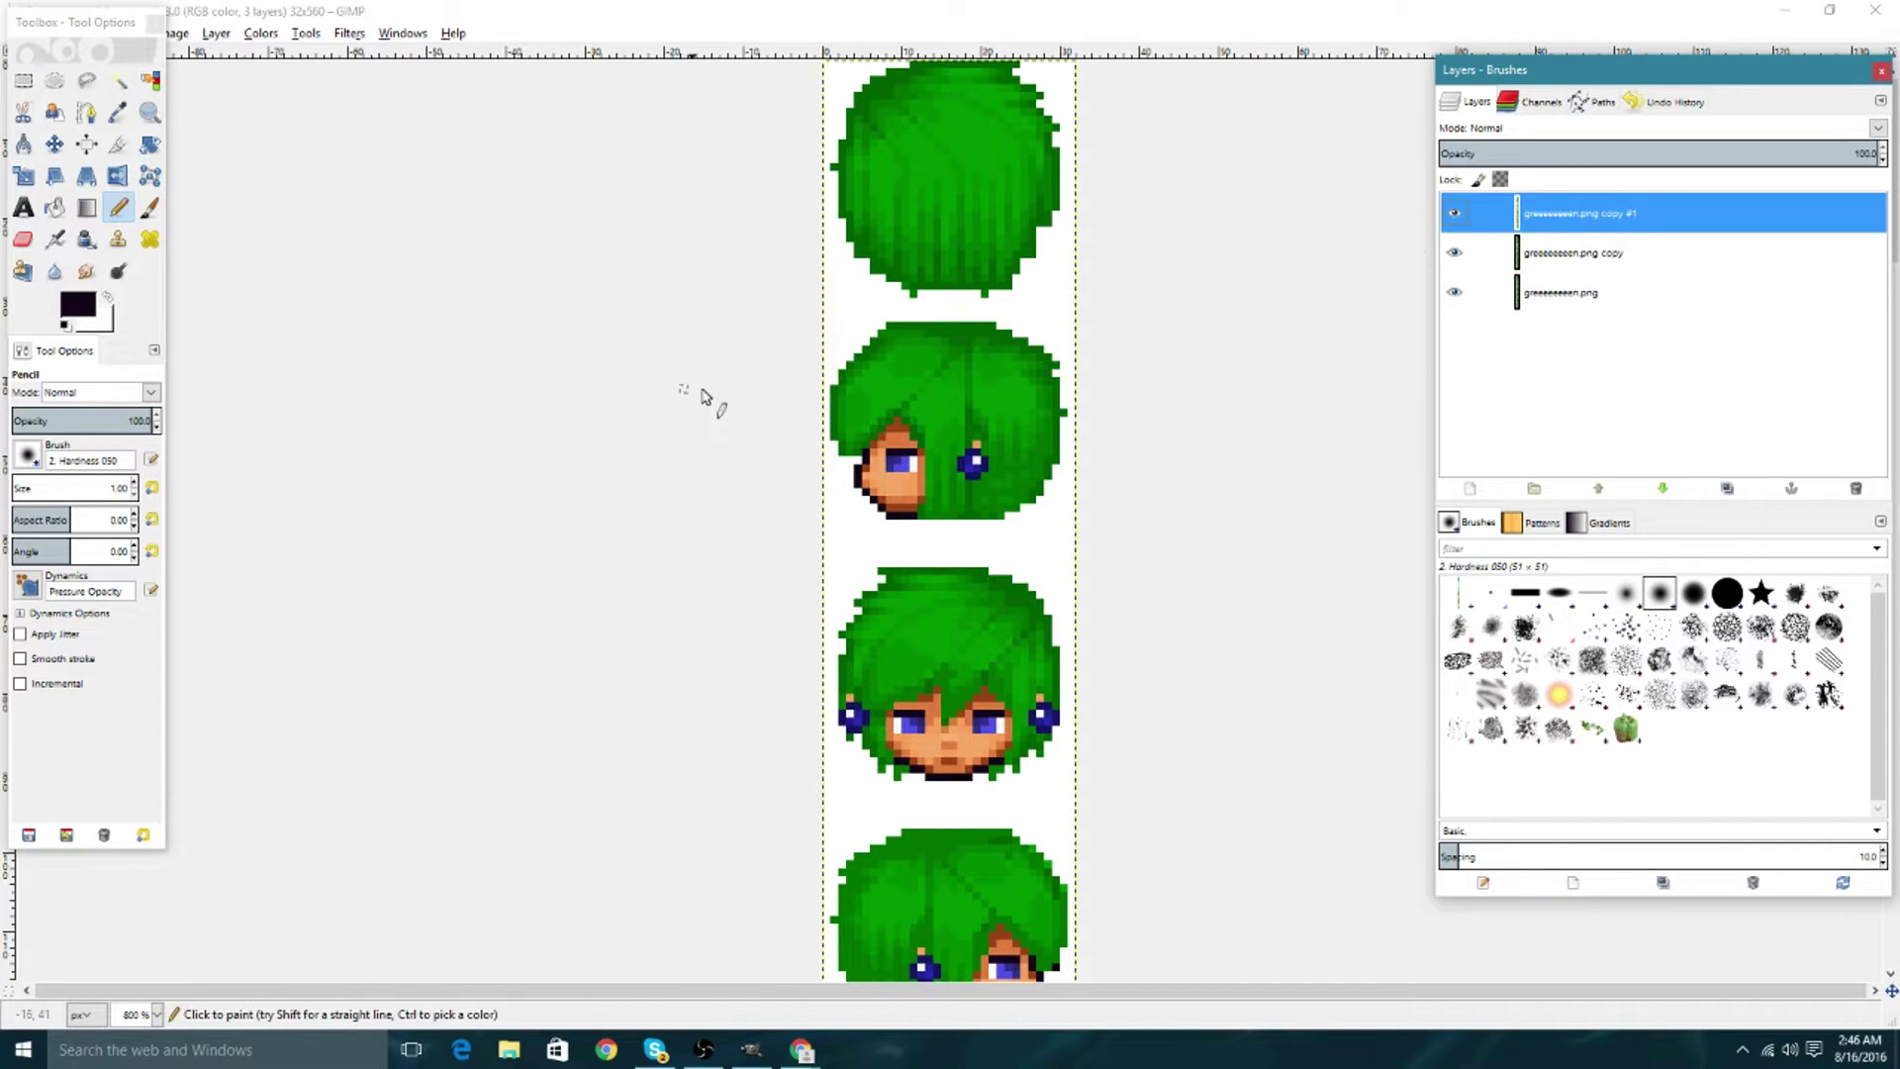
click(118, 112)
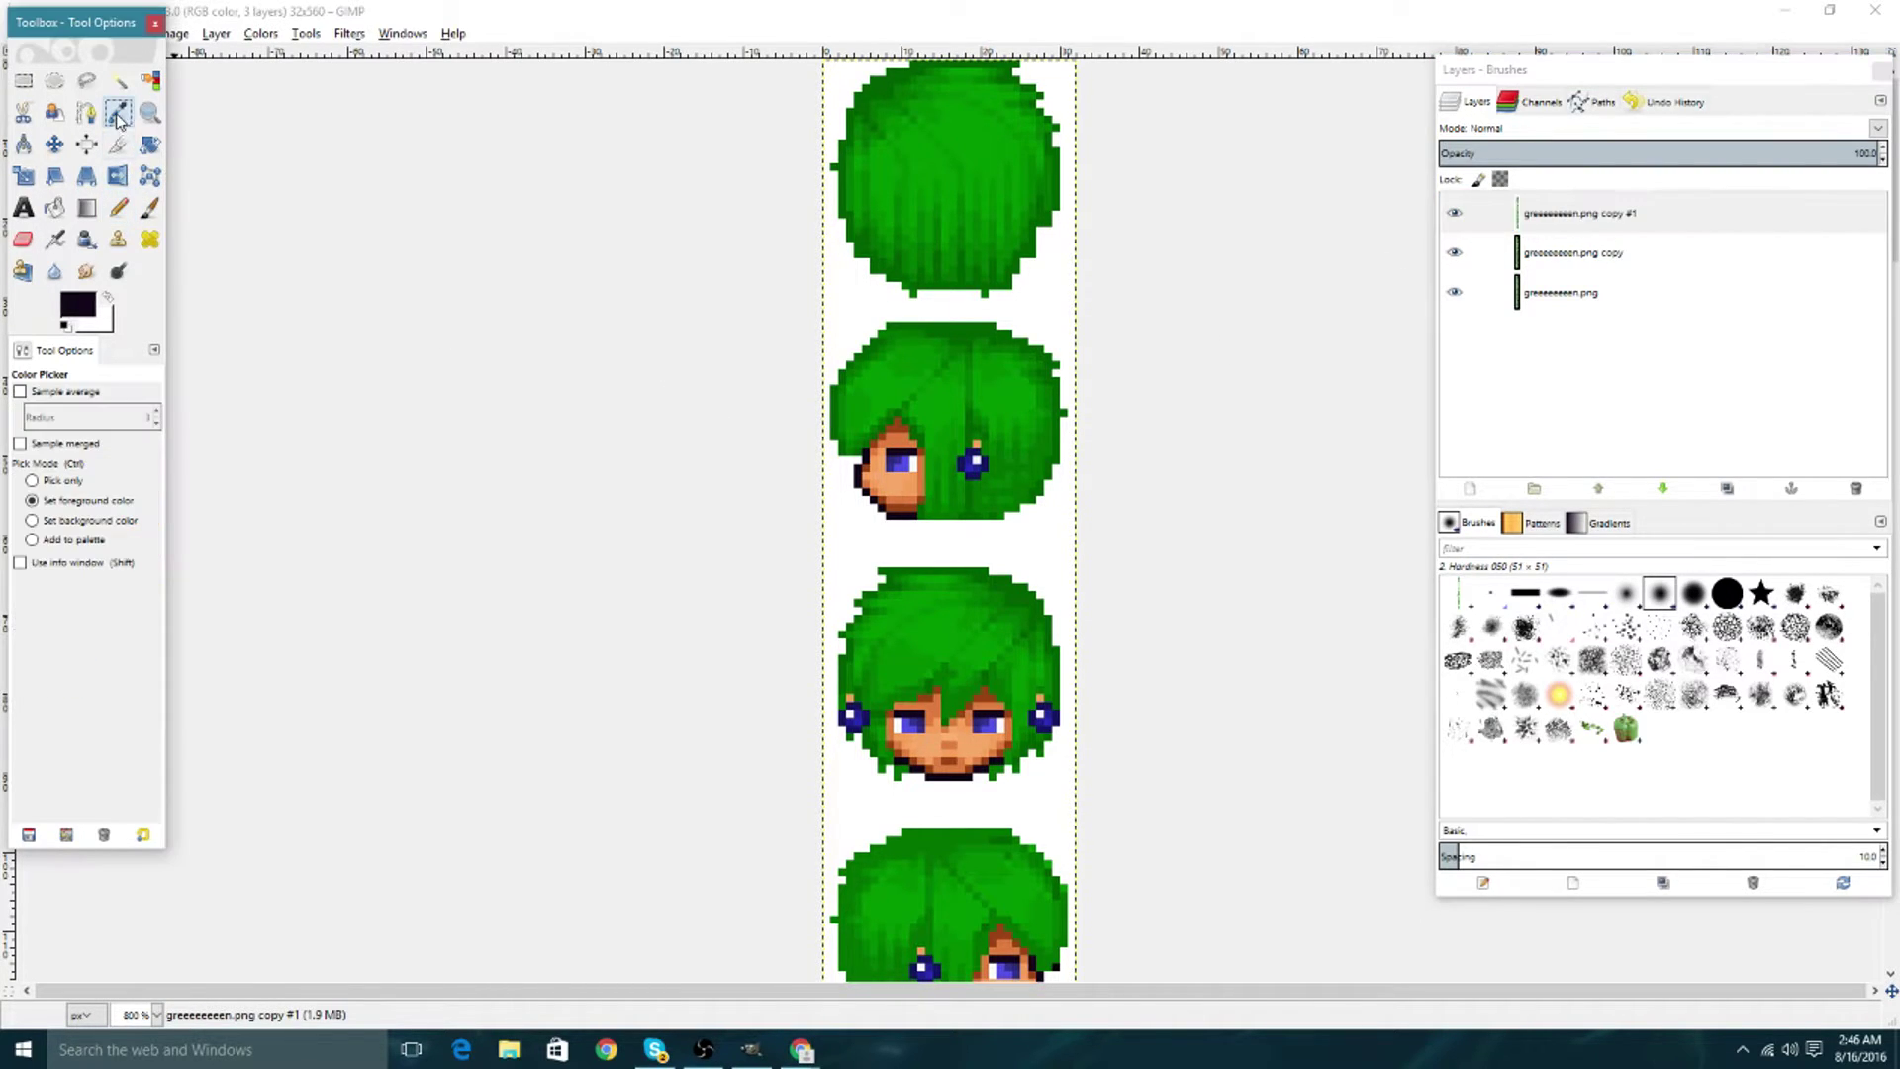
click(903, 442)
click(118, 207)
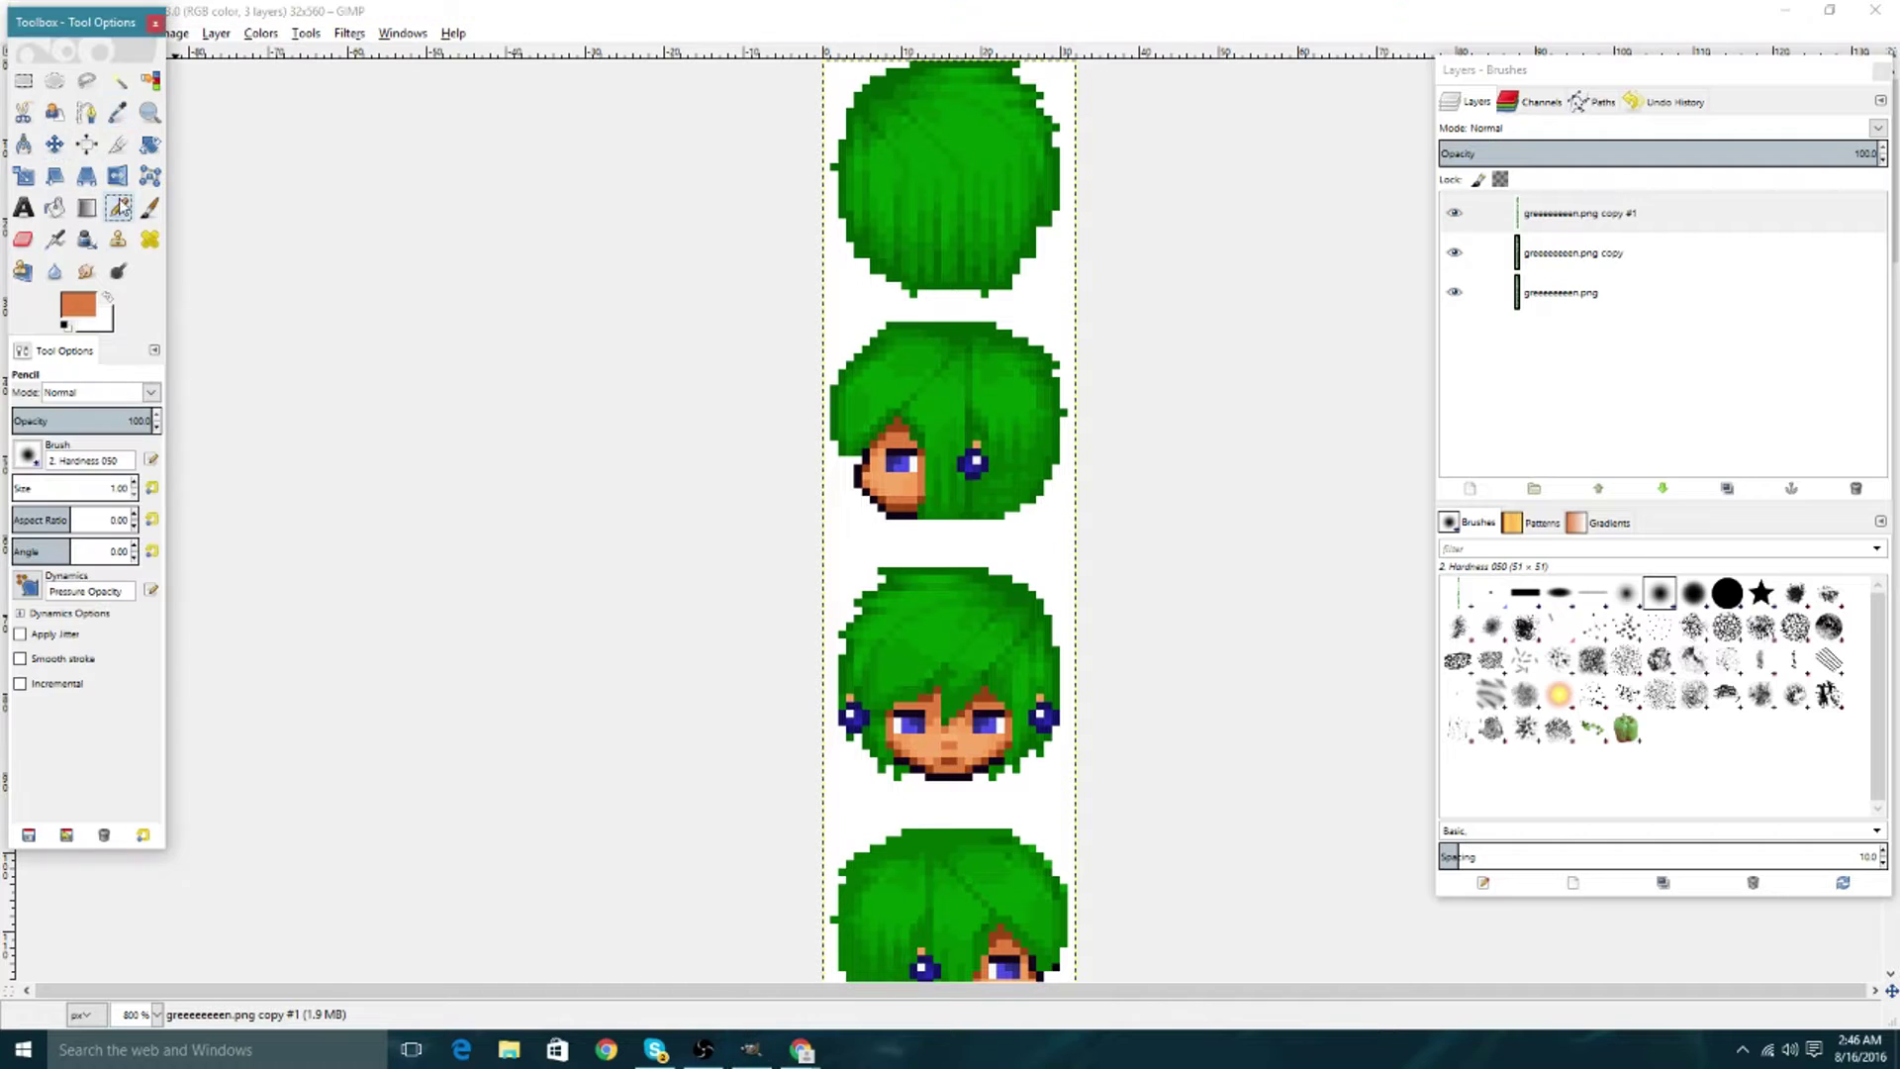
Duplicate the copy #1 layer into a new layer.
right_click(1540, 229)
click(1633, 334)
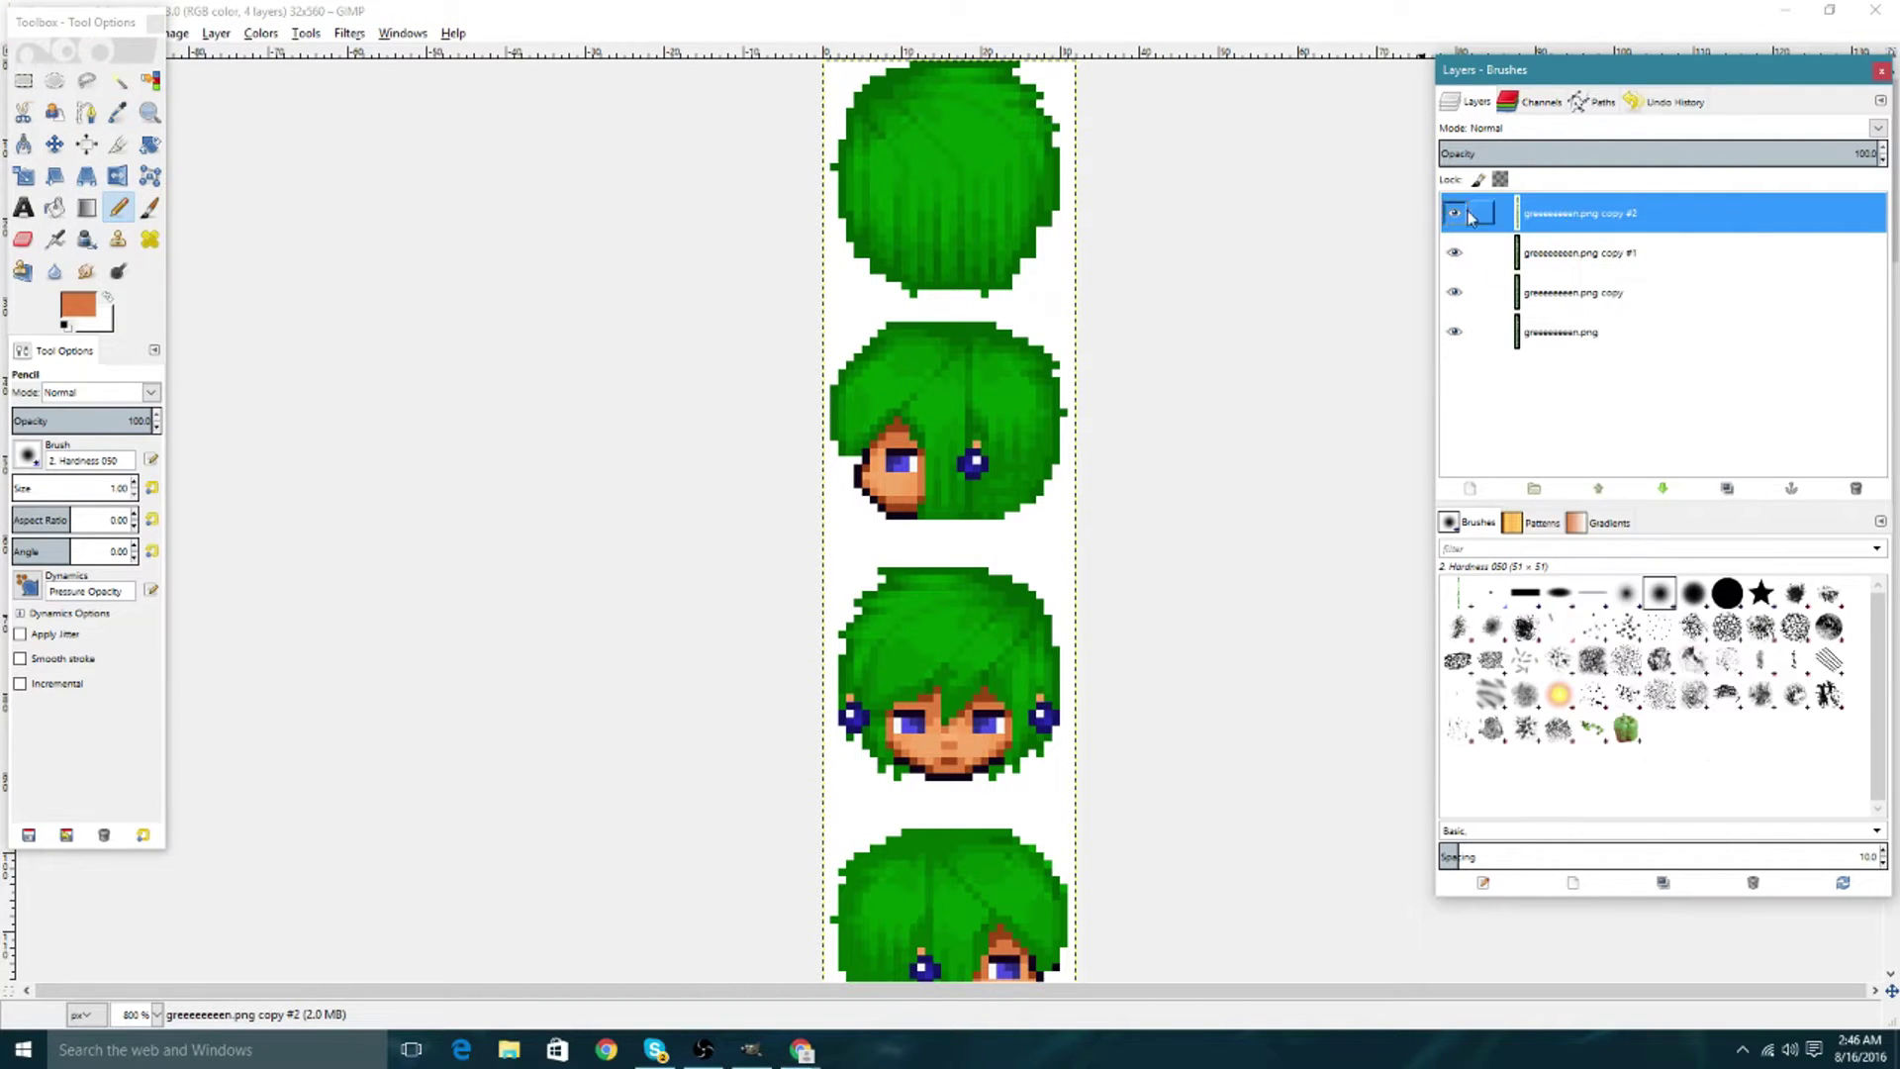
click(898, 461)
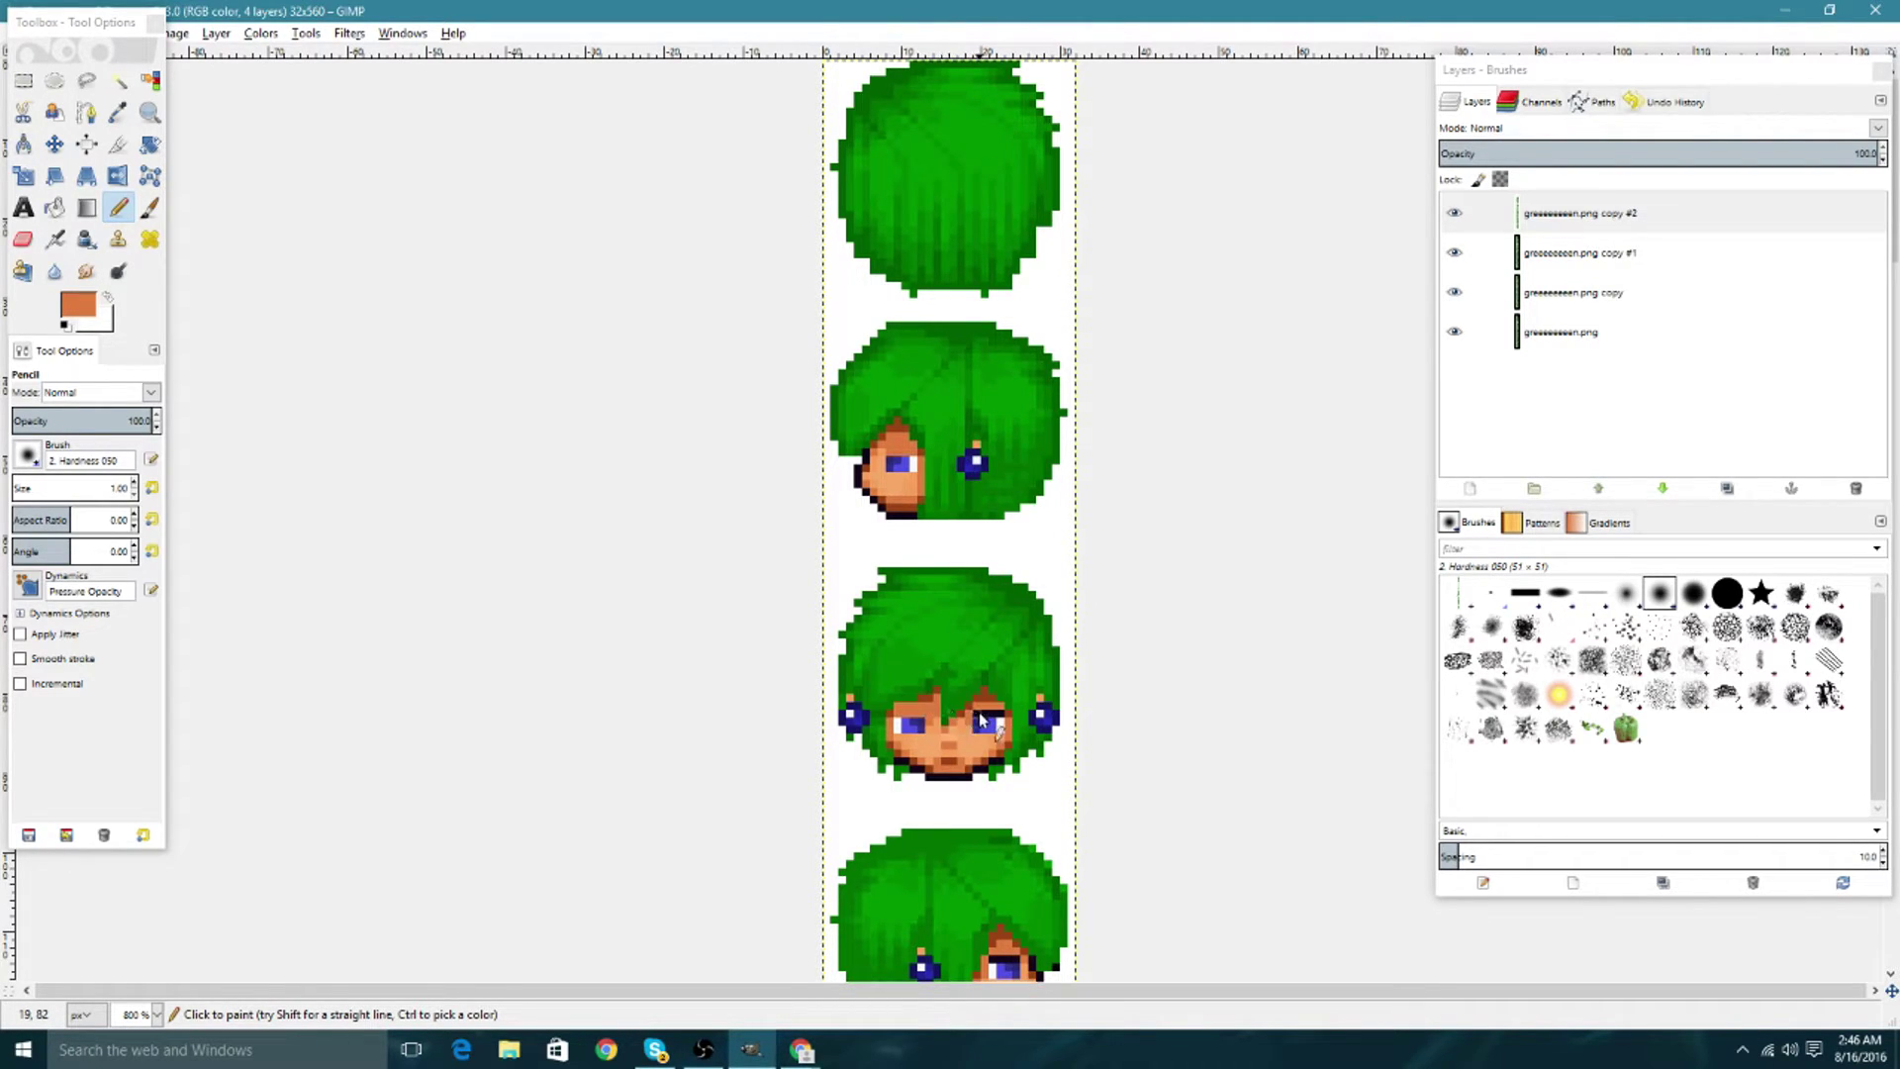
scroll(997, 721, down, 5)
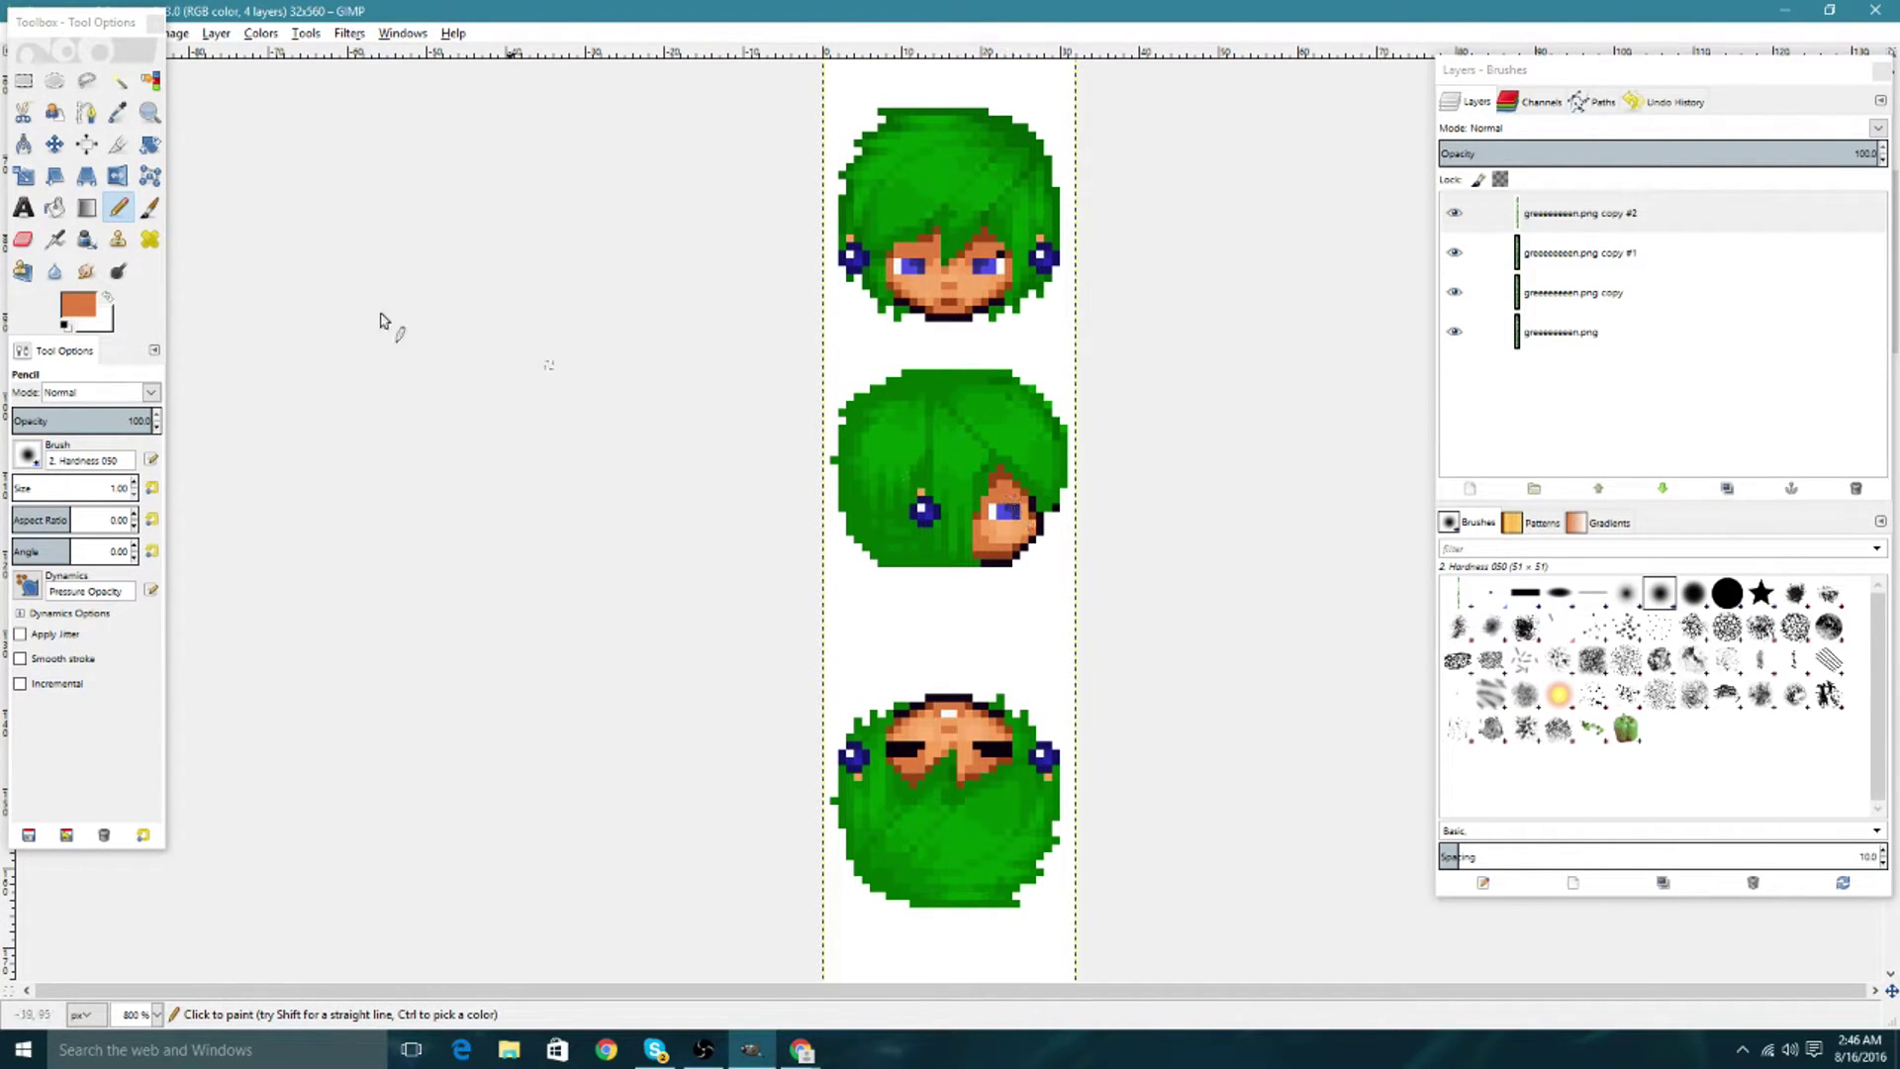
Sample the skin colour, then make black the Pencil's painting colour.
click(118, 112)
click(101, 292)
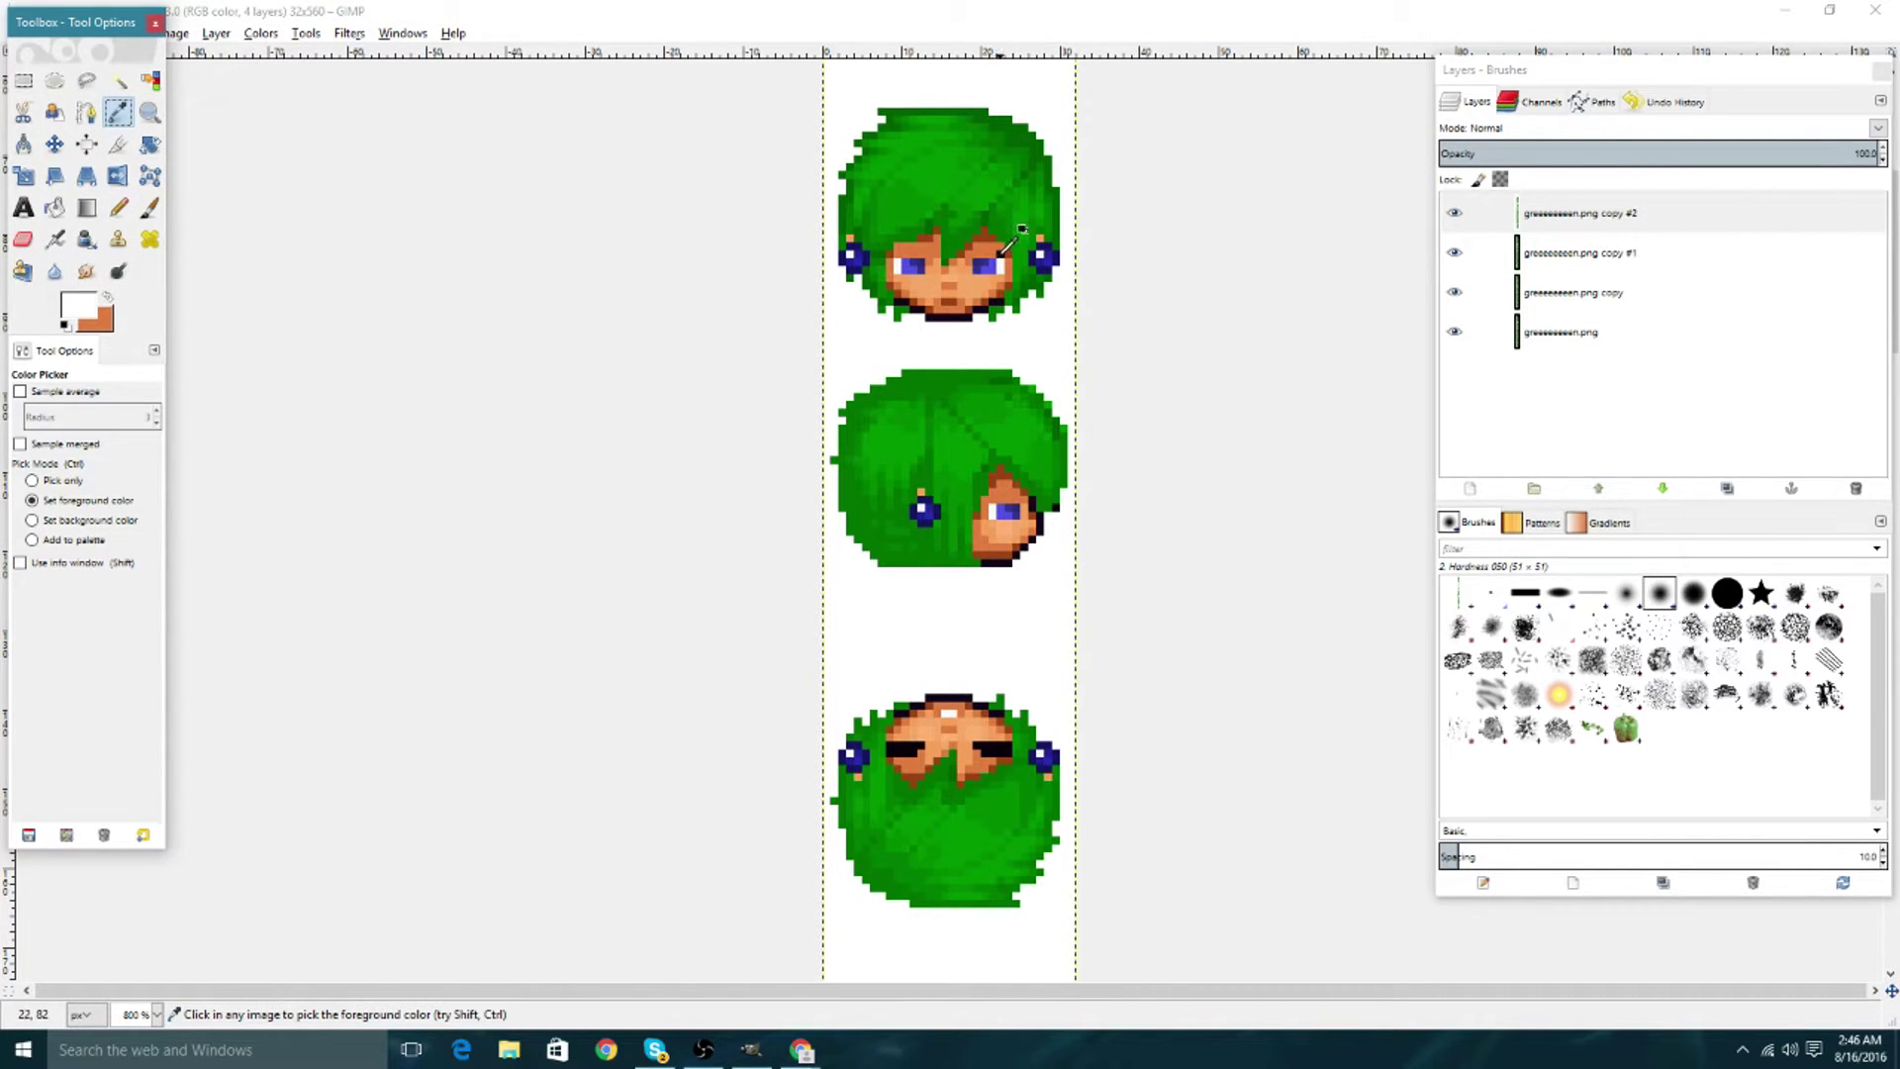
click(1020, 229)
click(102, 295)
click(117, 207)
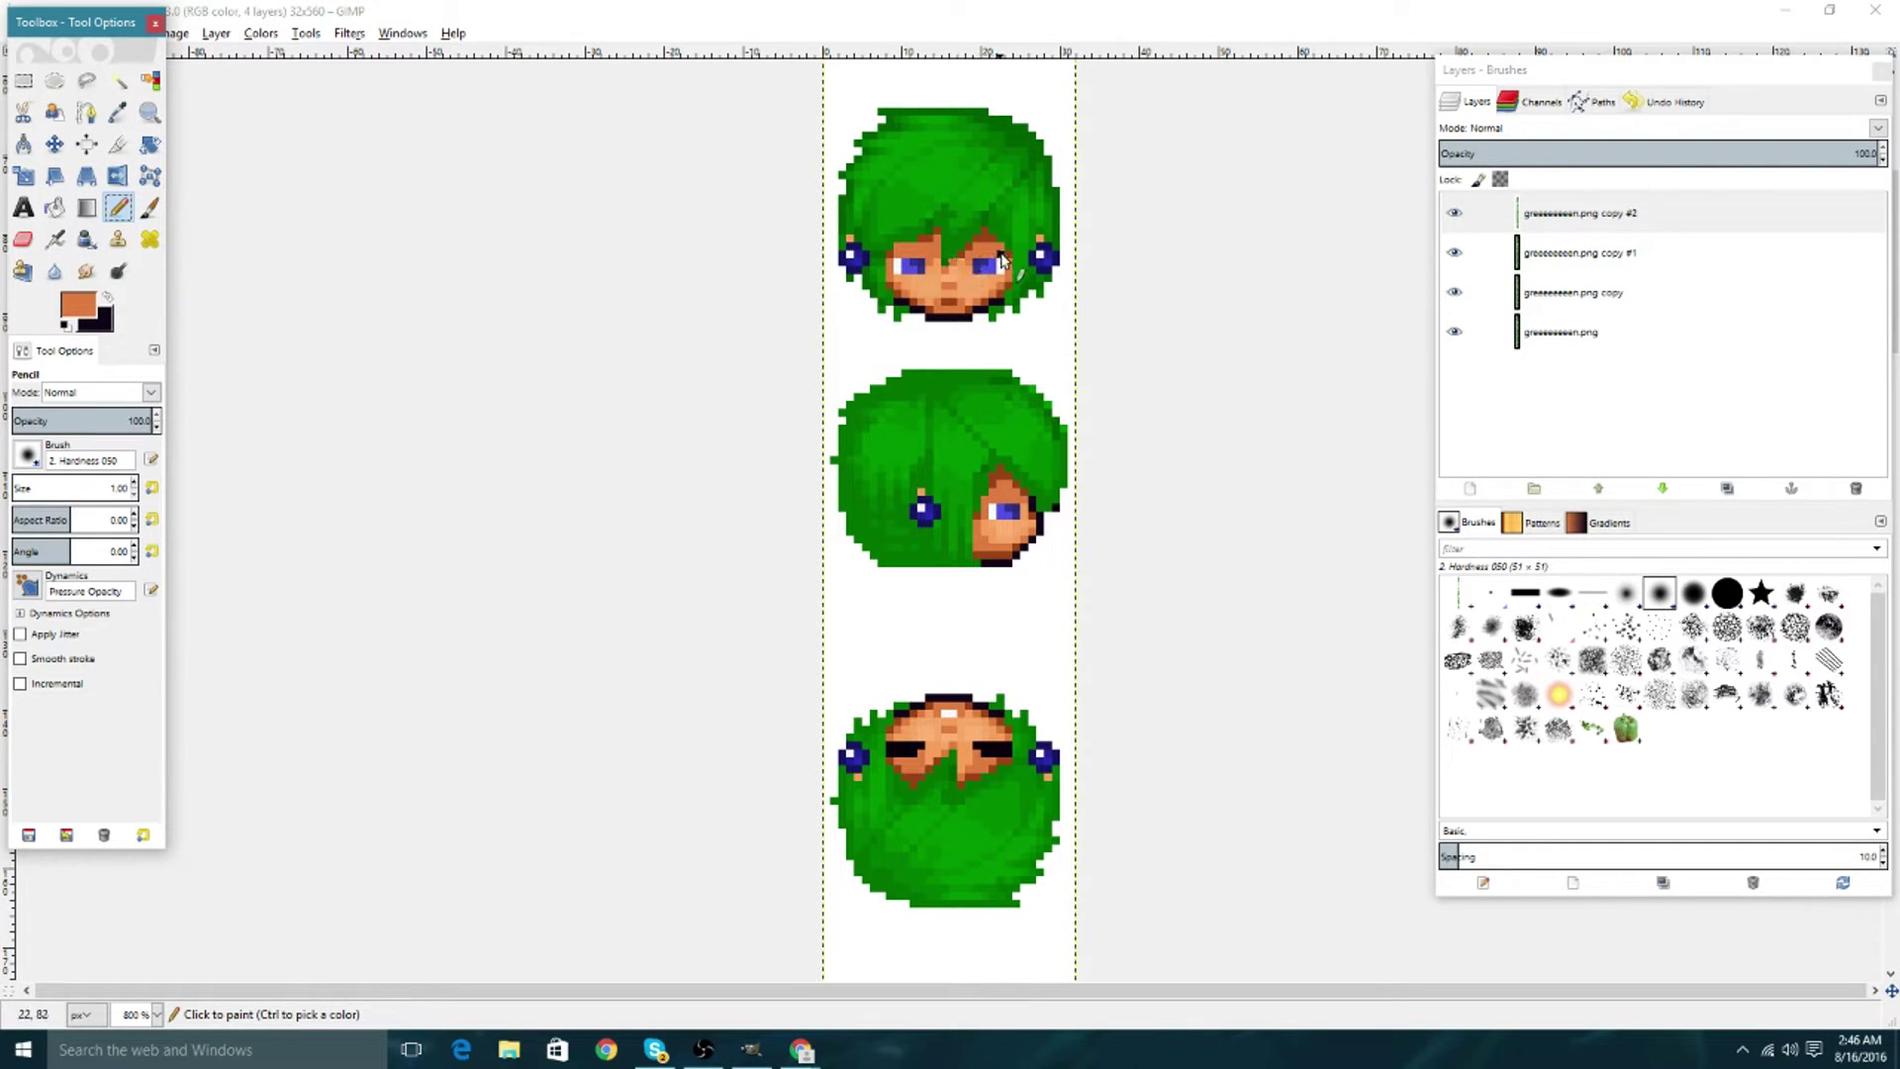
click(107, 295)
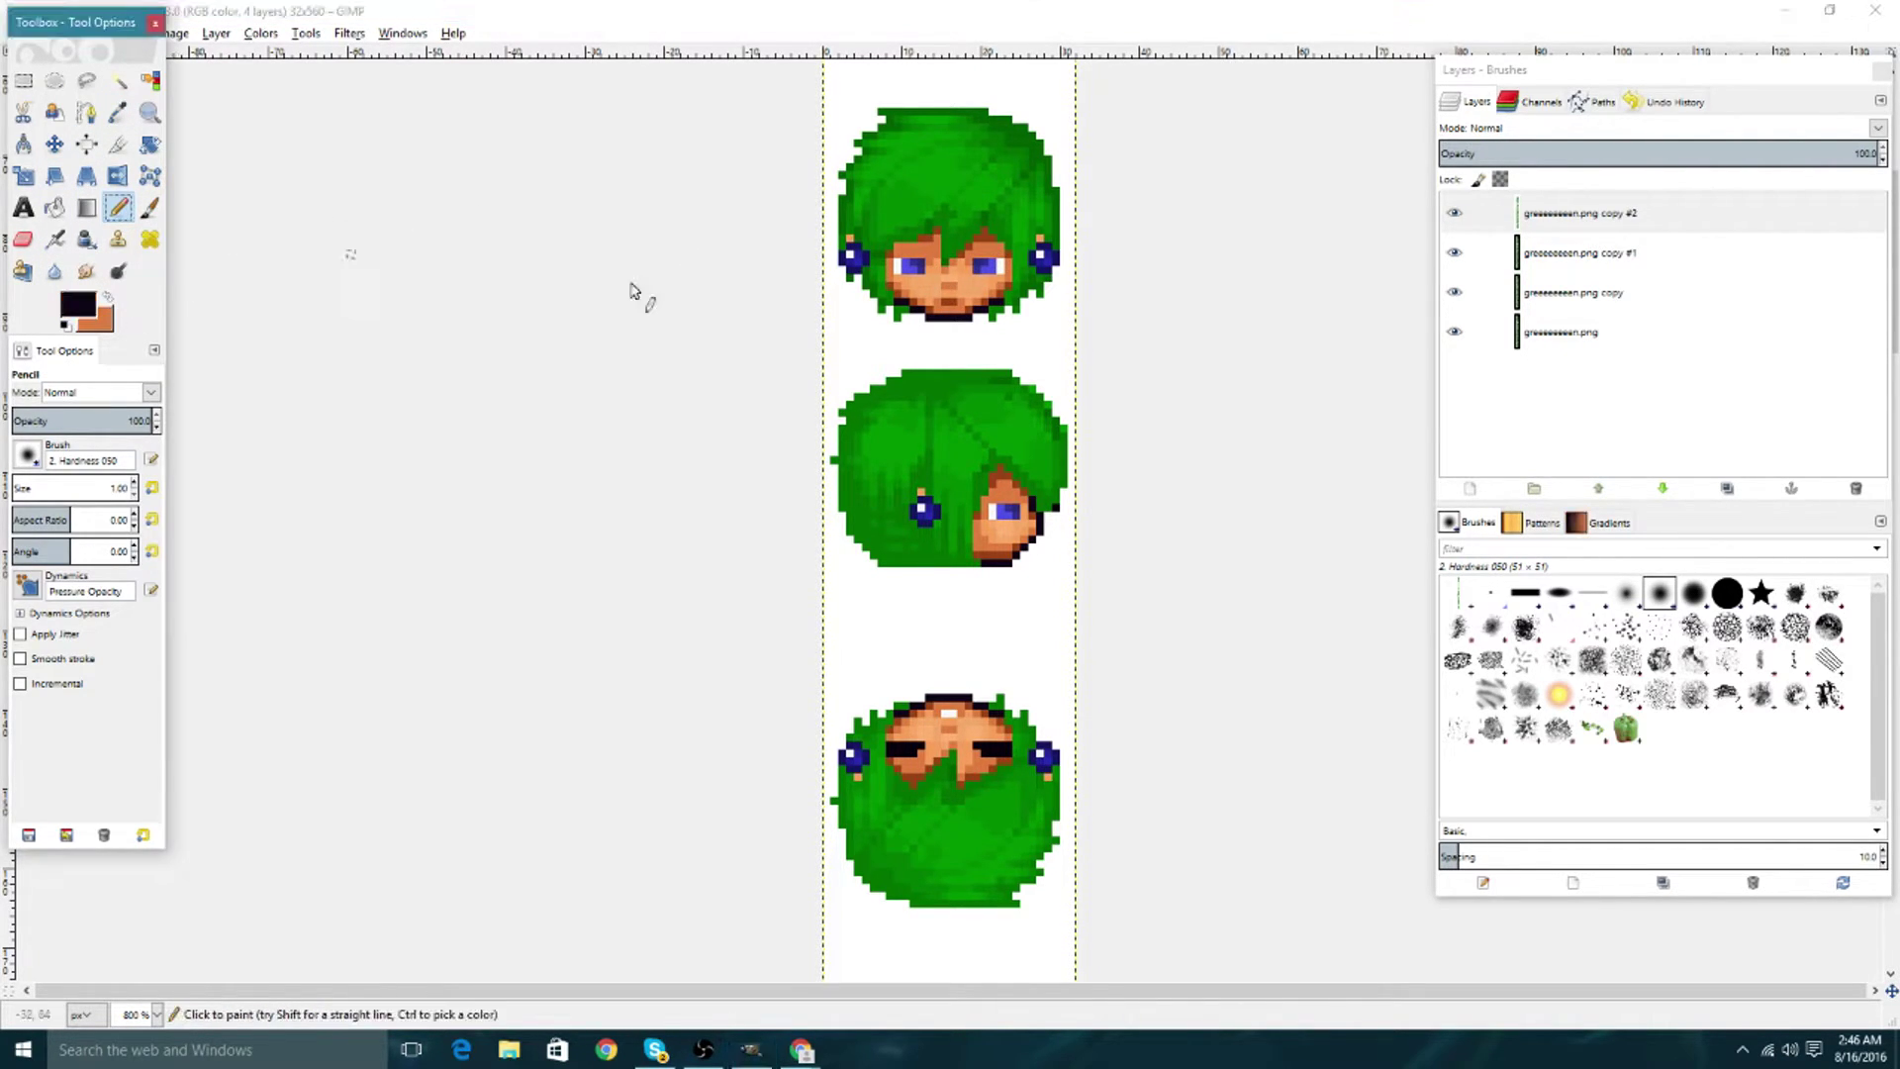
Paint dark pixels and short lines across the tops of the front and side heads' eyes.
click(897, 265)
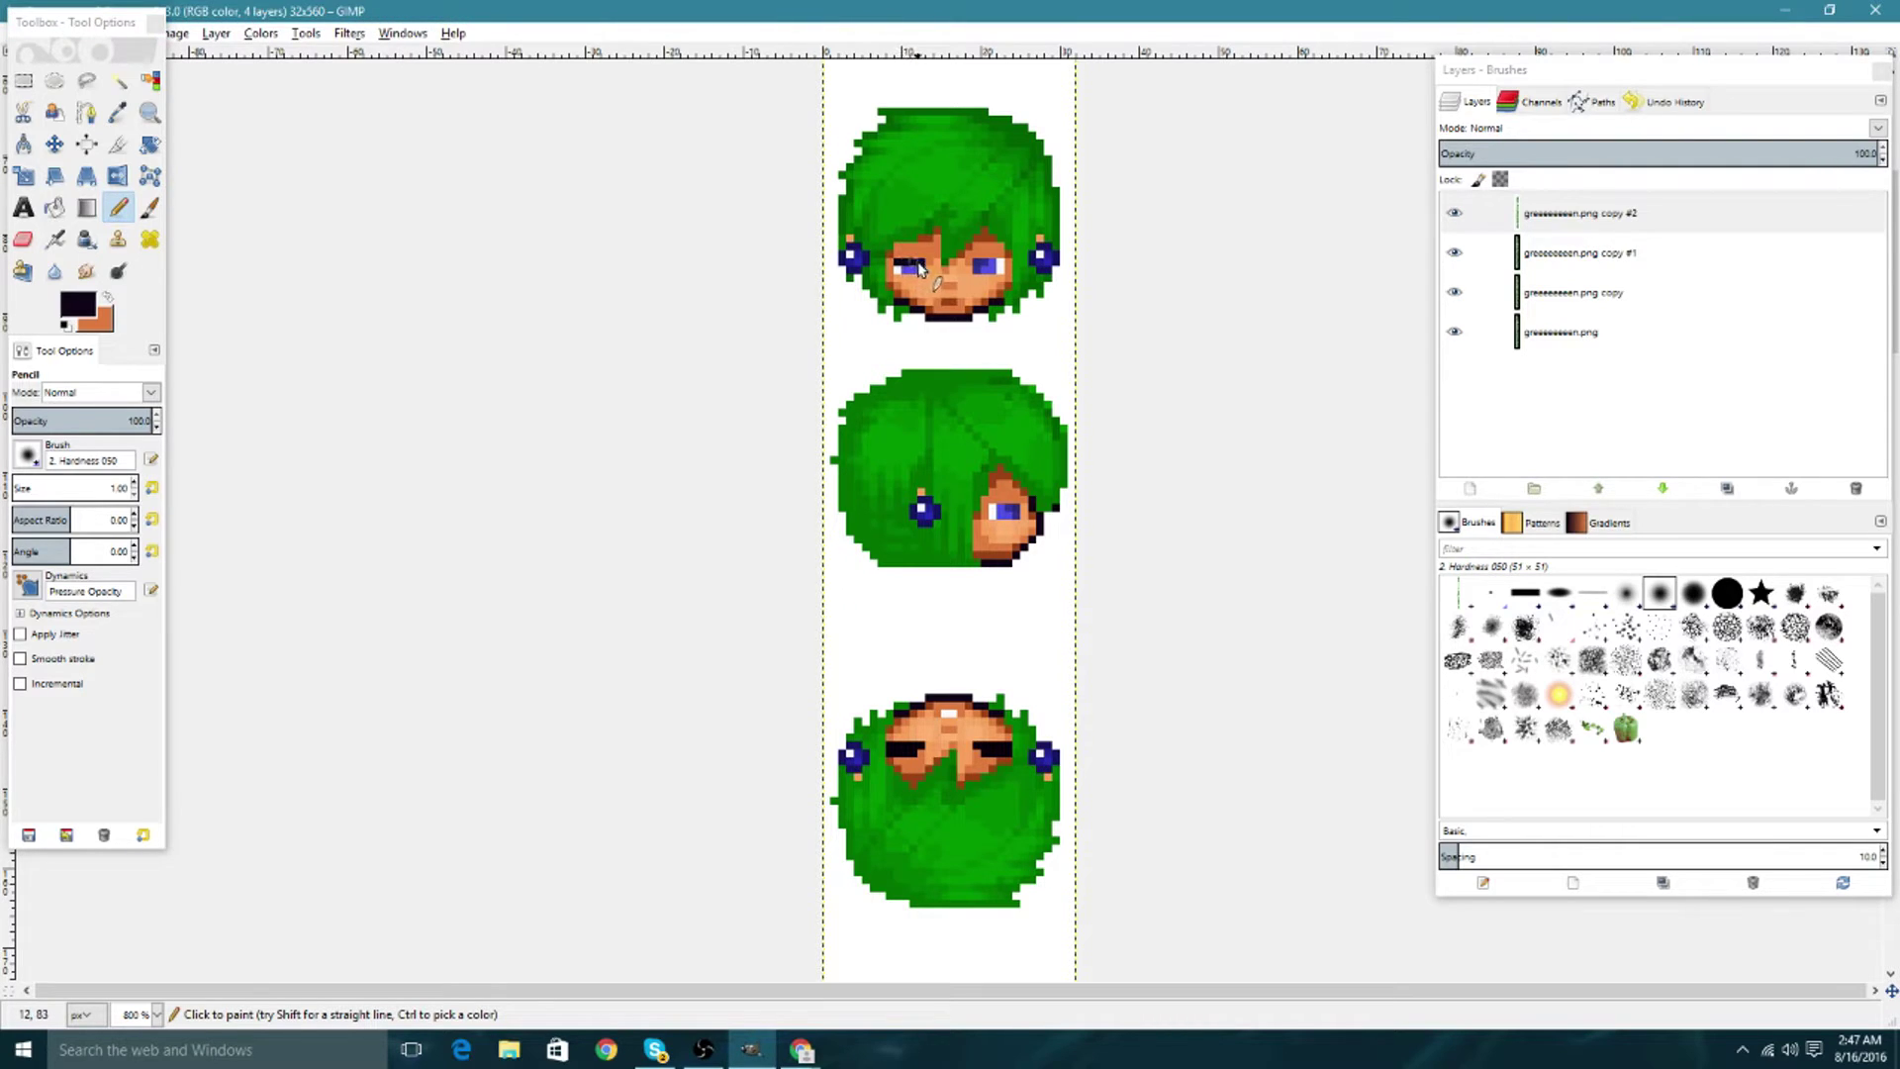
click(919, 265)
drag(993, 507, 1009, 508)
scroll(981, 382, up, 5)
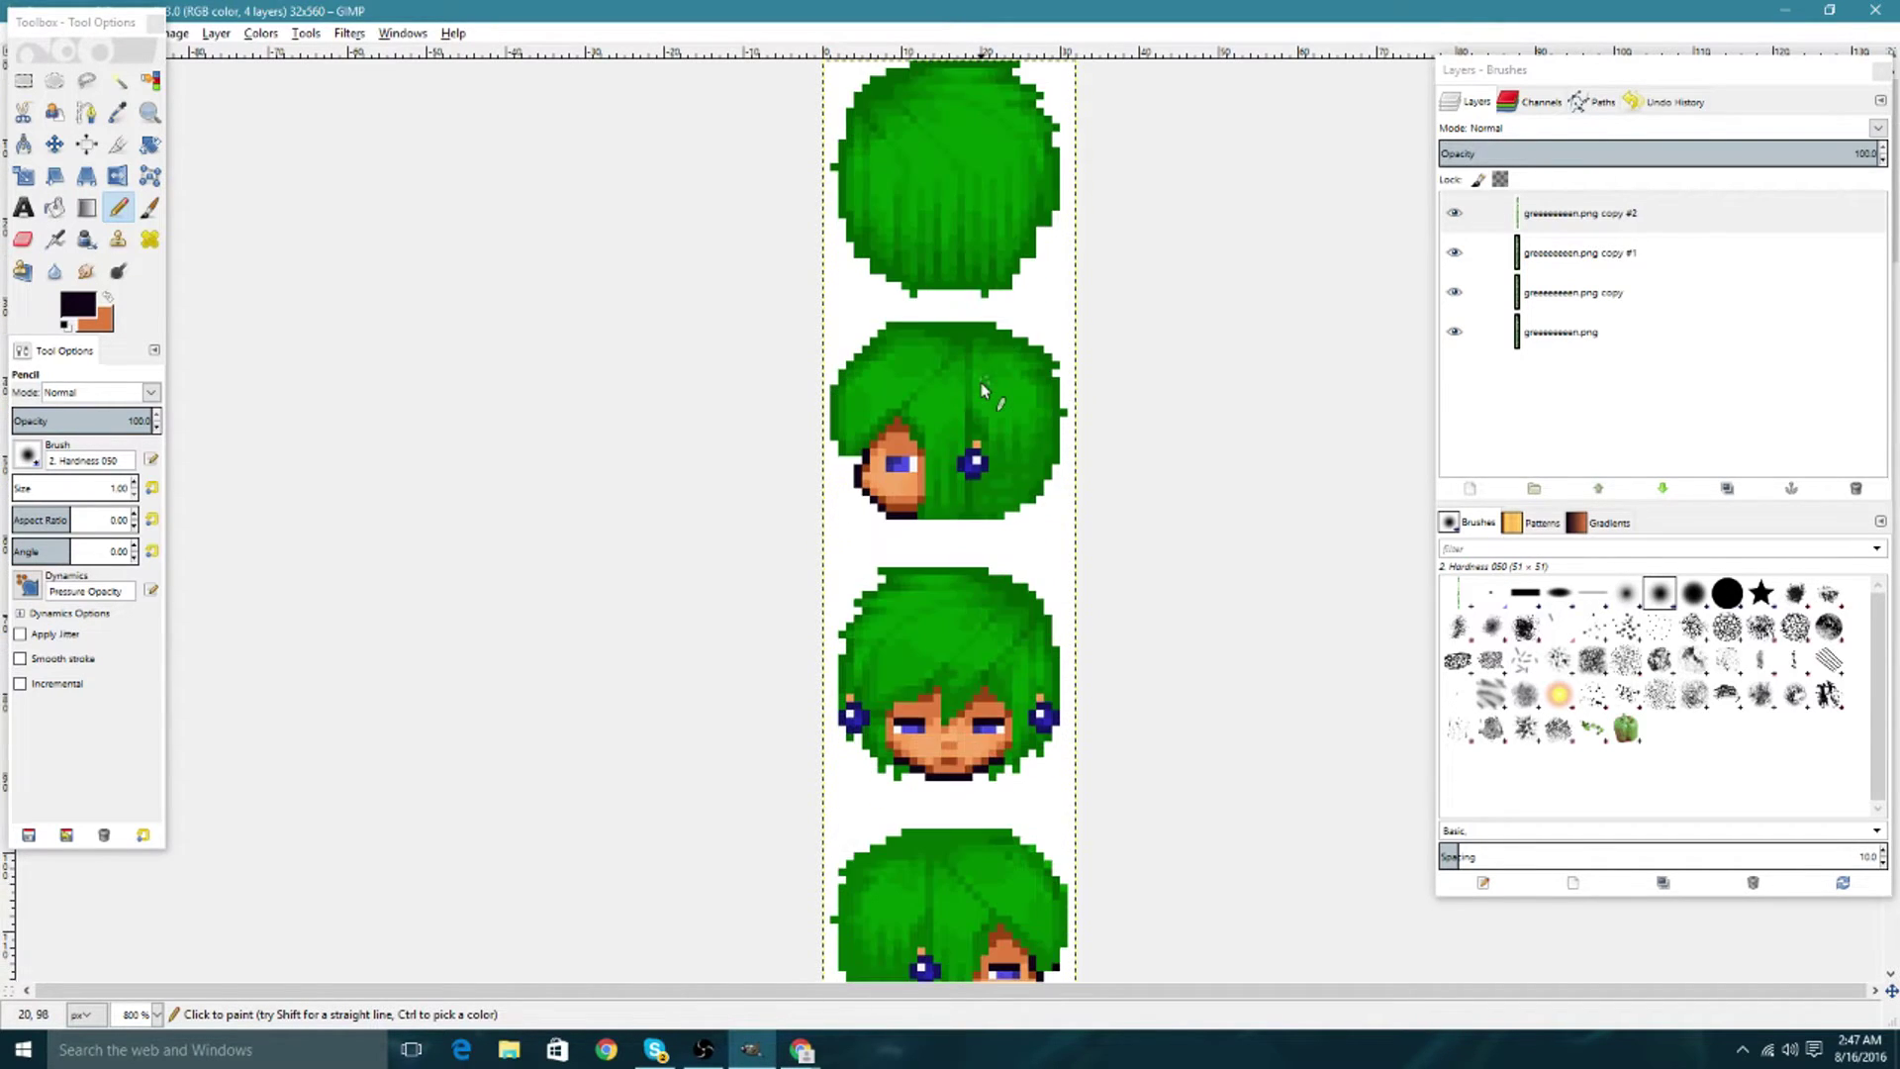
drag(890, 458, 909, 460)
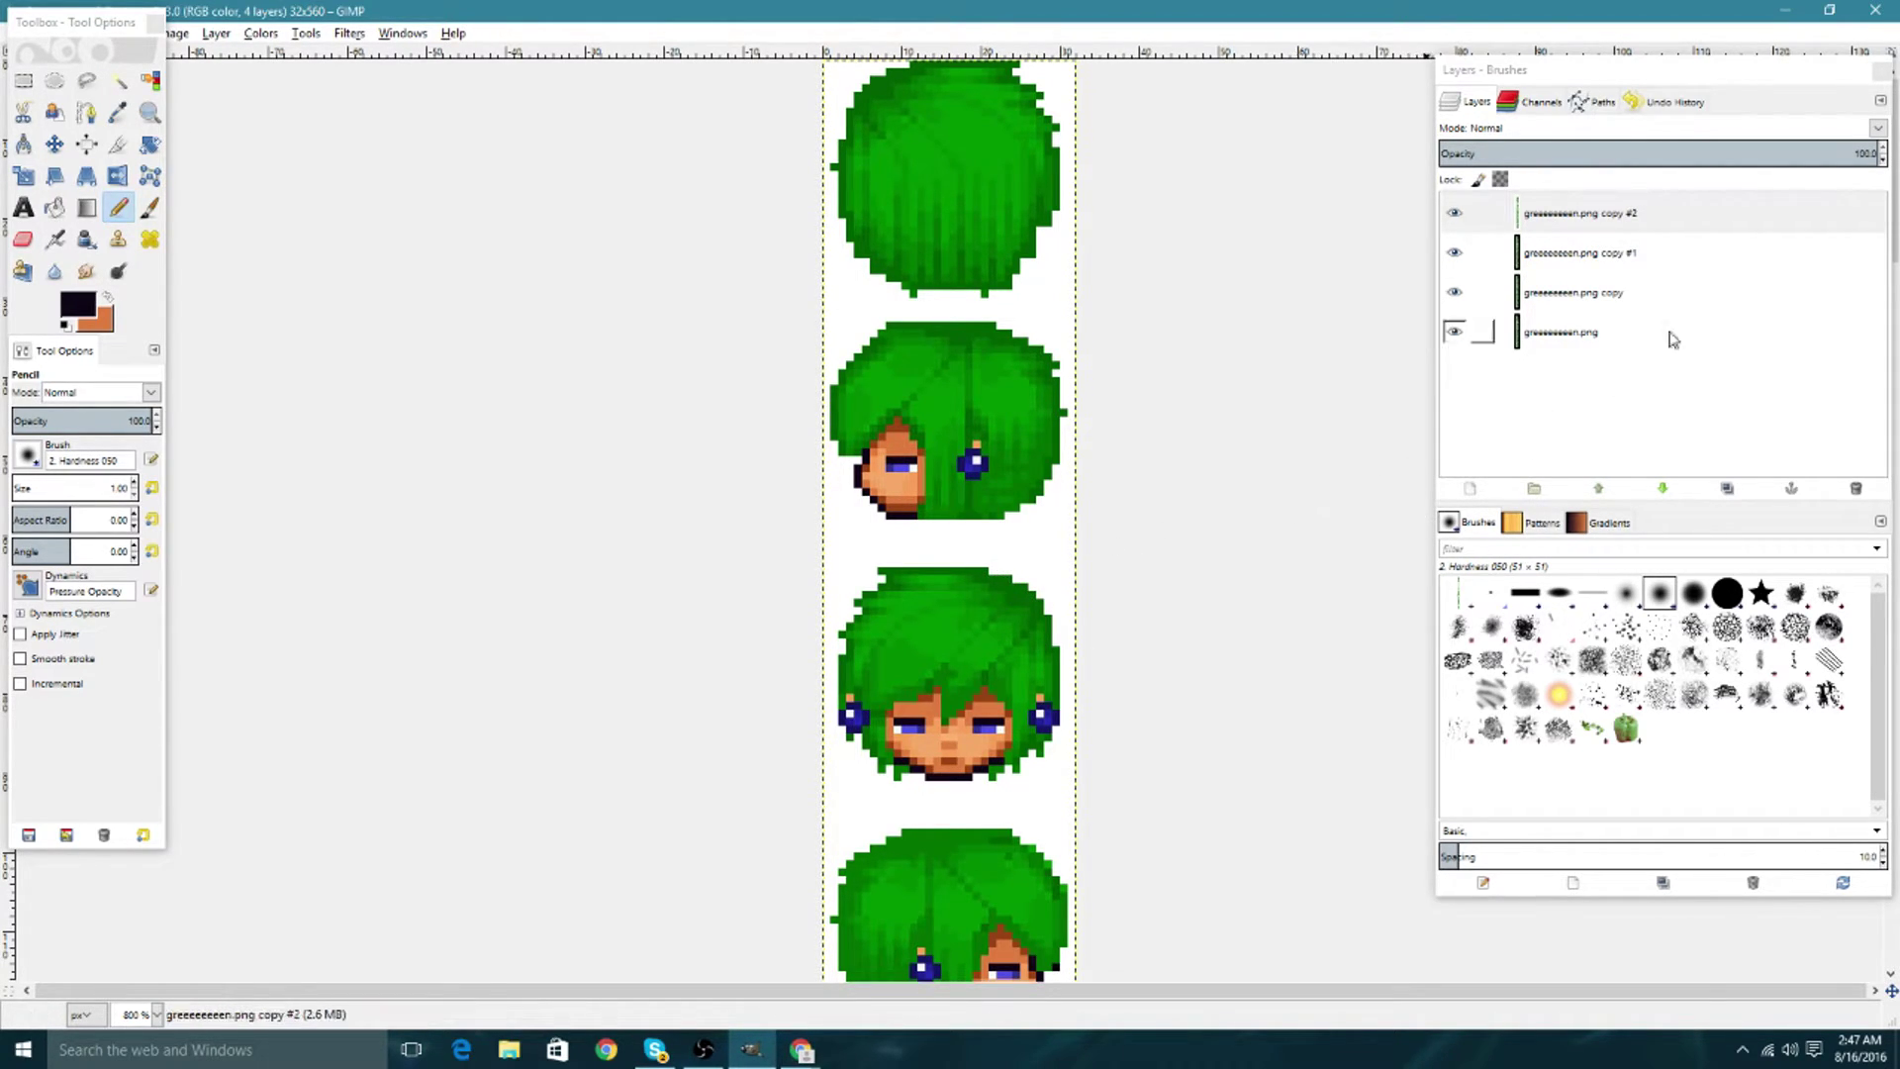
Hide and reshow copies #2, #1 and the first copy to compare blink stages.
right_click(1546, 220)
click(1452, 267)
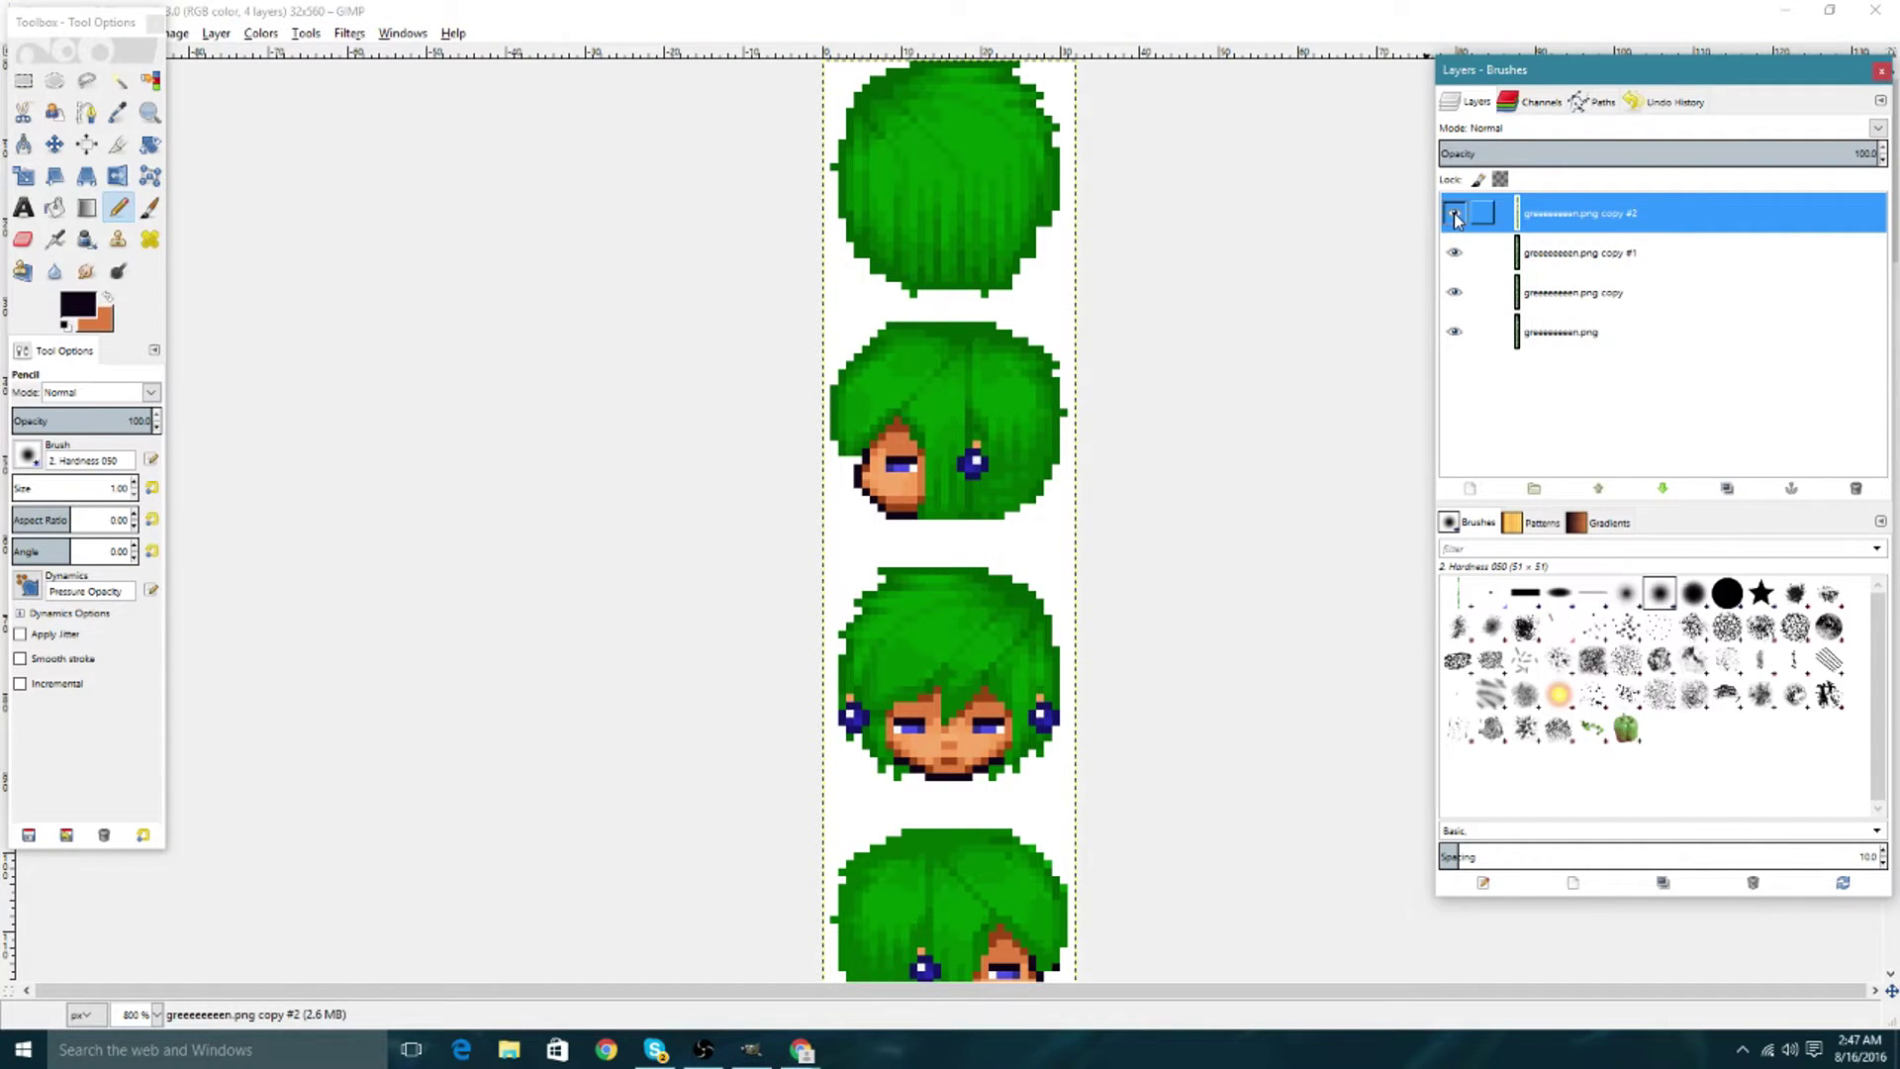
click(1453, 213)
click(1453, 253)
click(1454, 292)
click(1454, 292)
click(1453, 252)
click(1453, 213)
Duplicate the top layer into copy #3 and cover the heads' eyes with skin orange.
right_click(1617, 212)
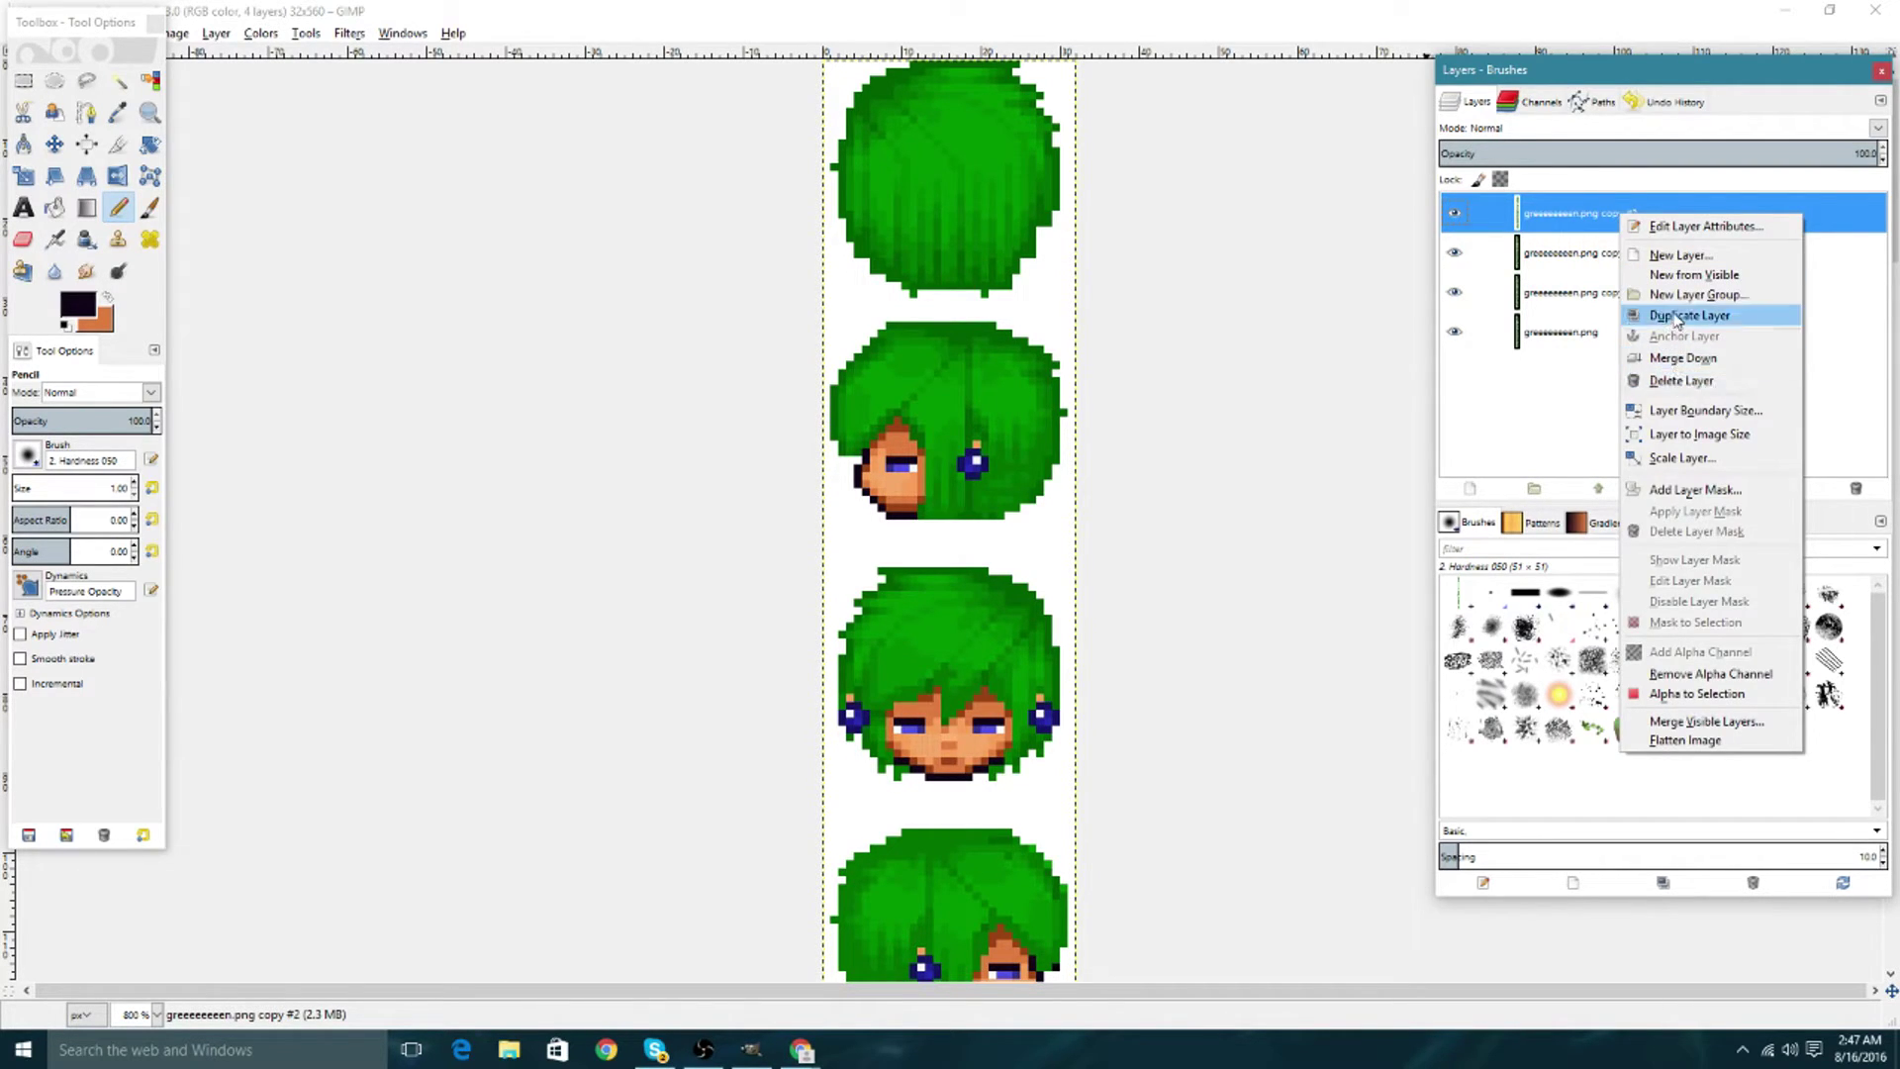
click(1679, 315)
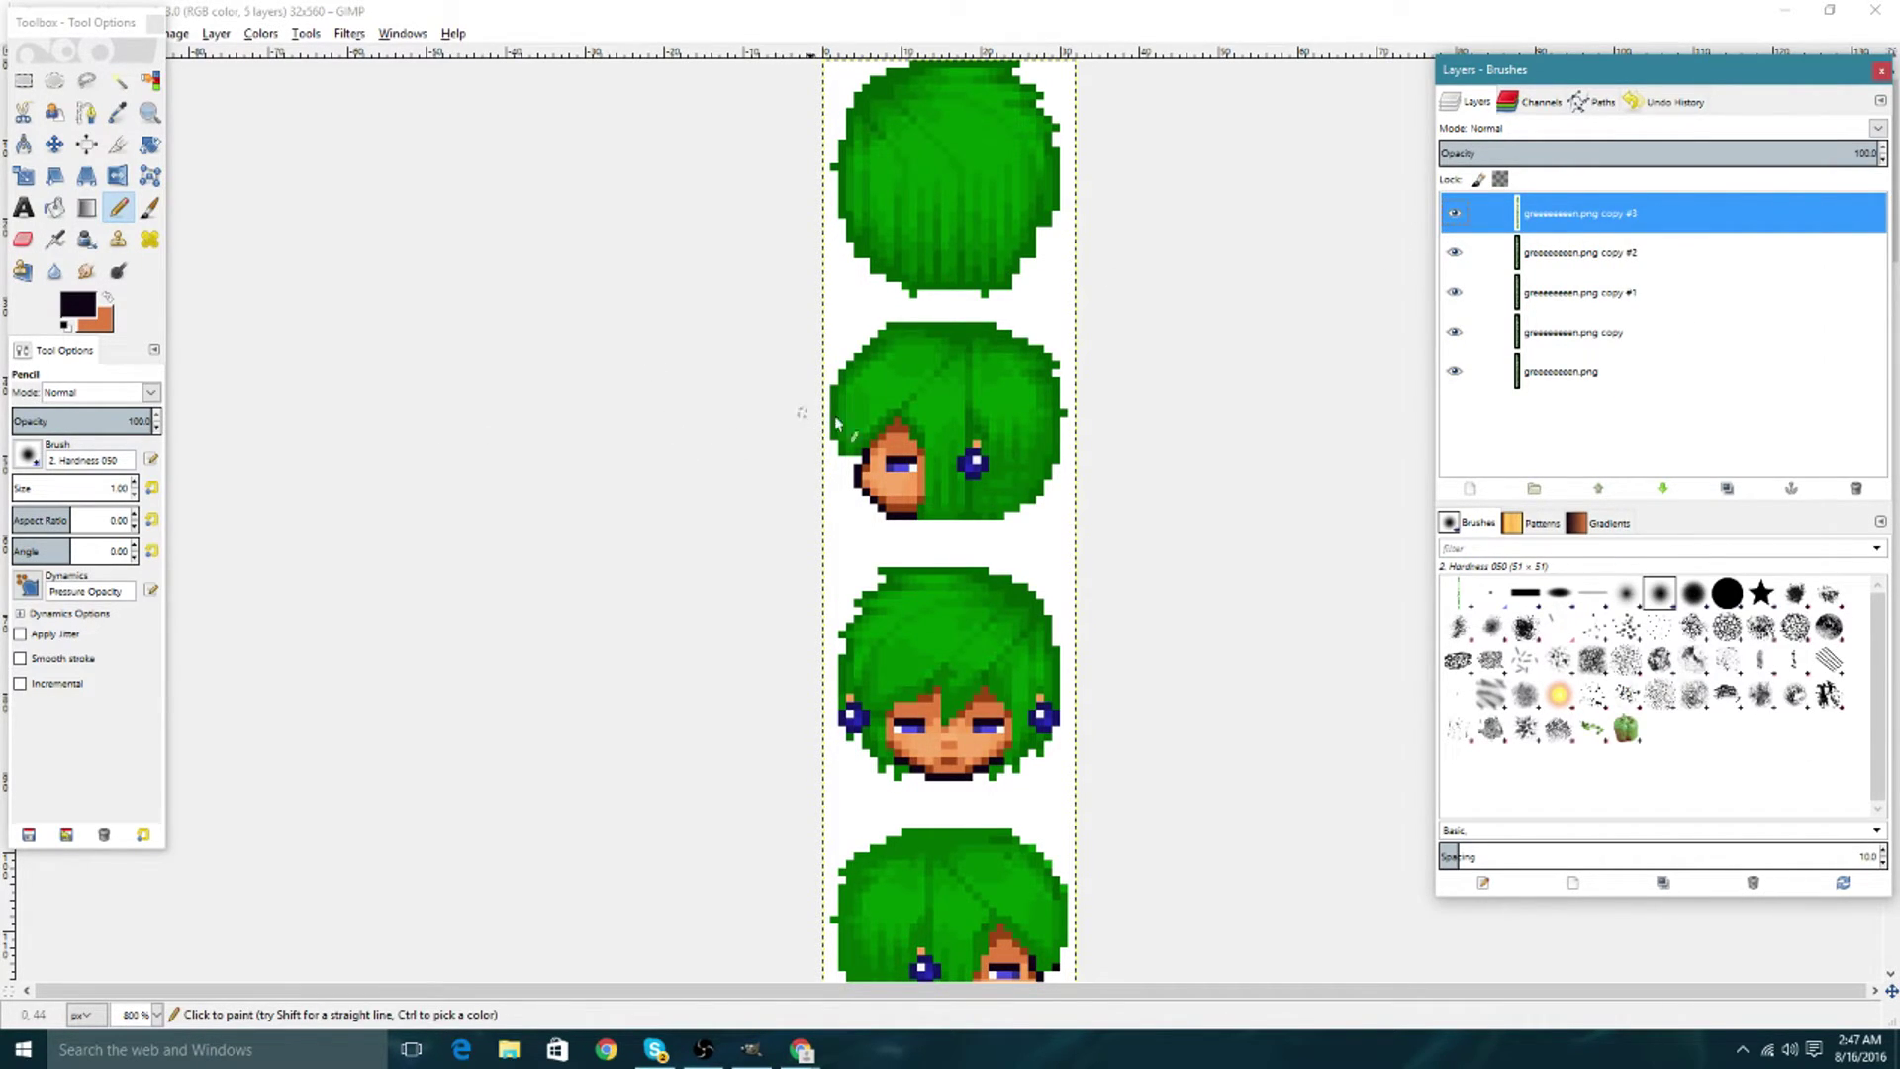
click(107, 297)
click(909, 466)
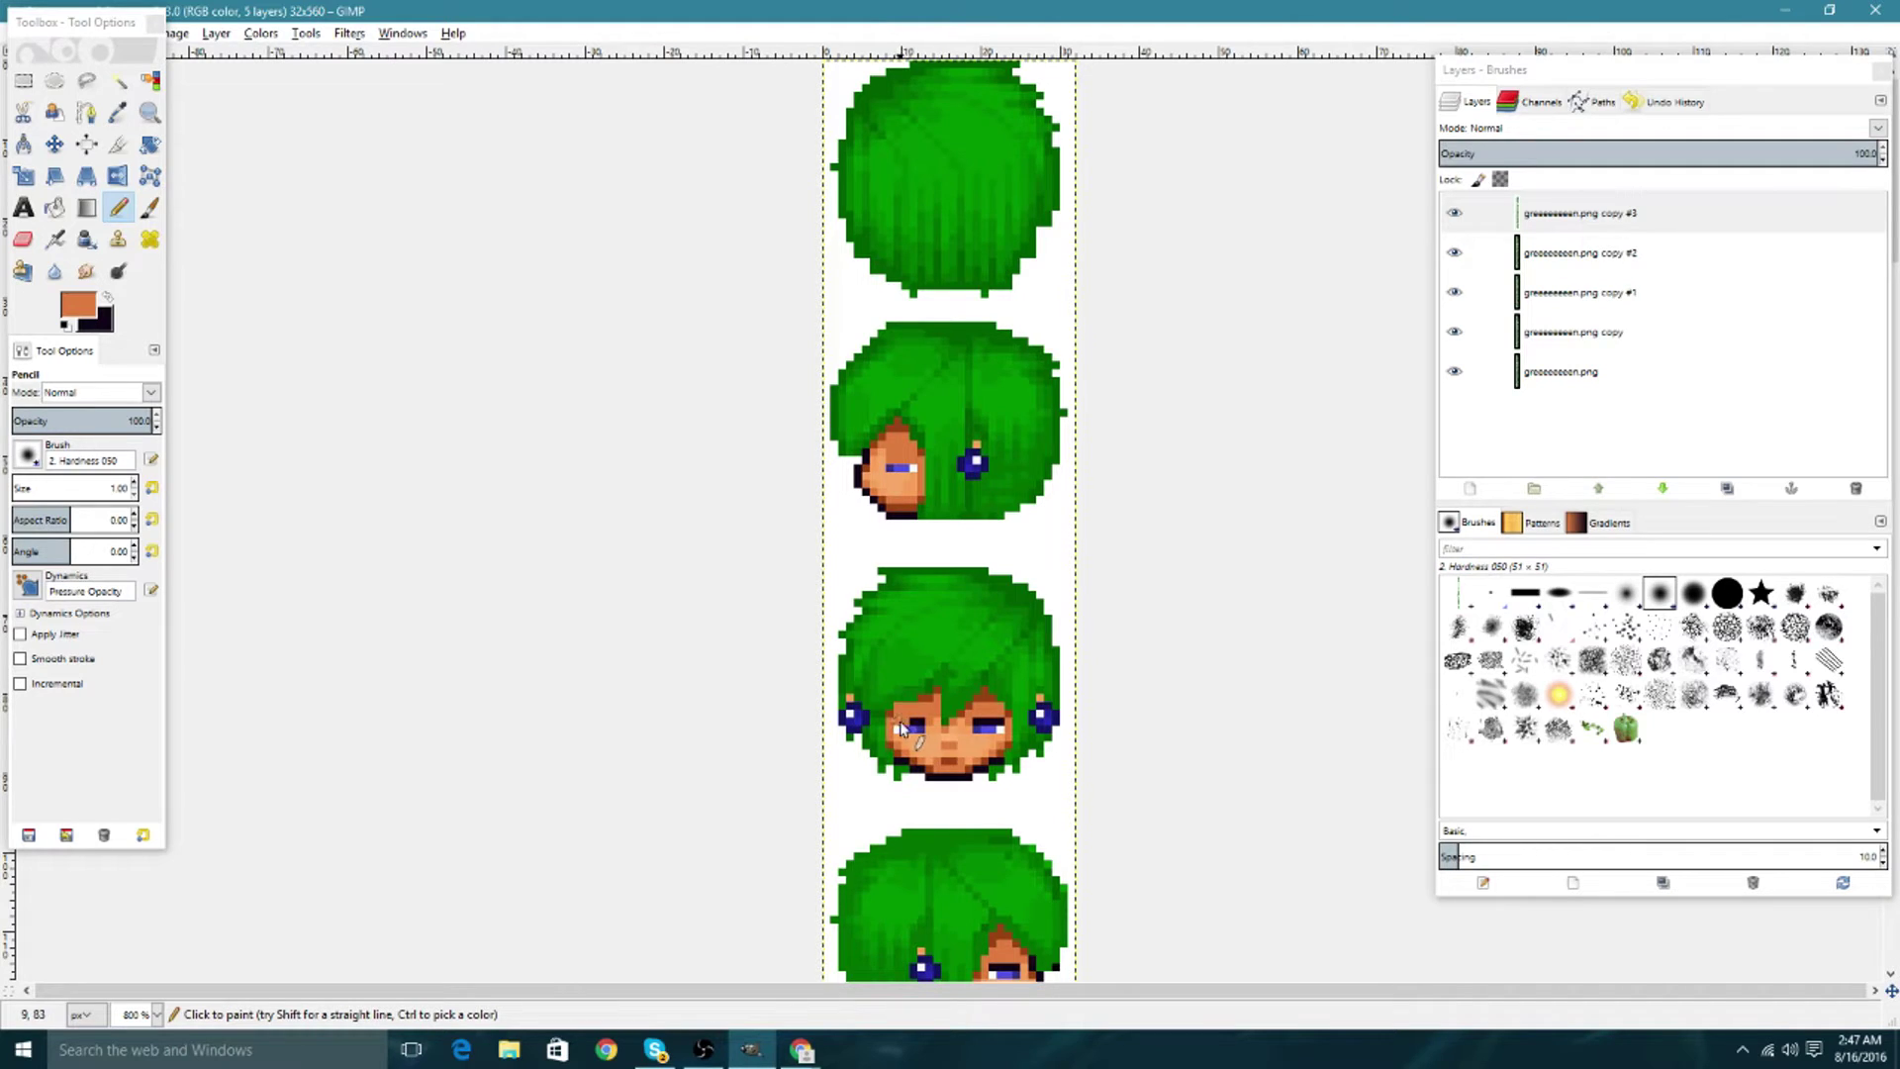
click(979, 726)
scroll(1019, 729, down, 3)
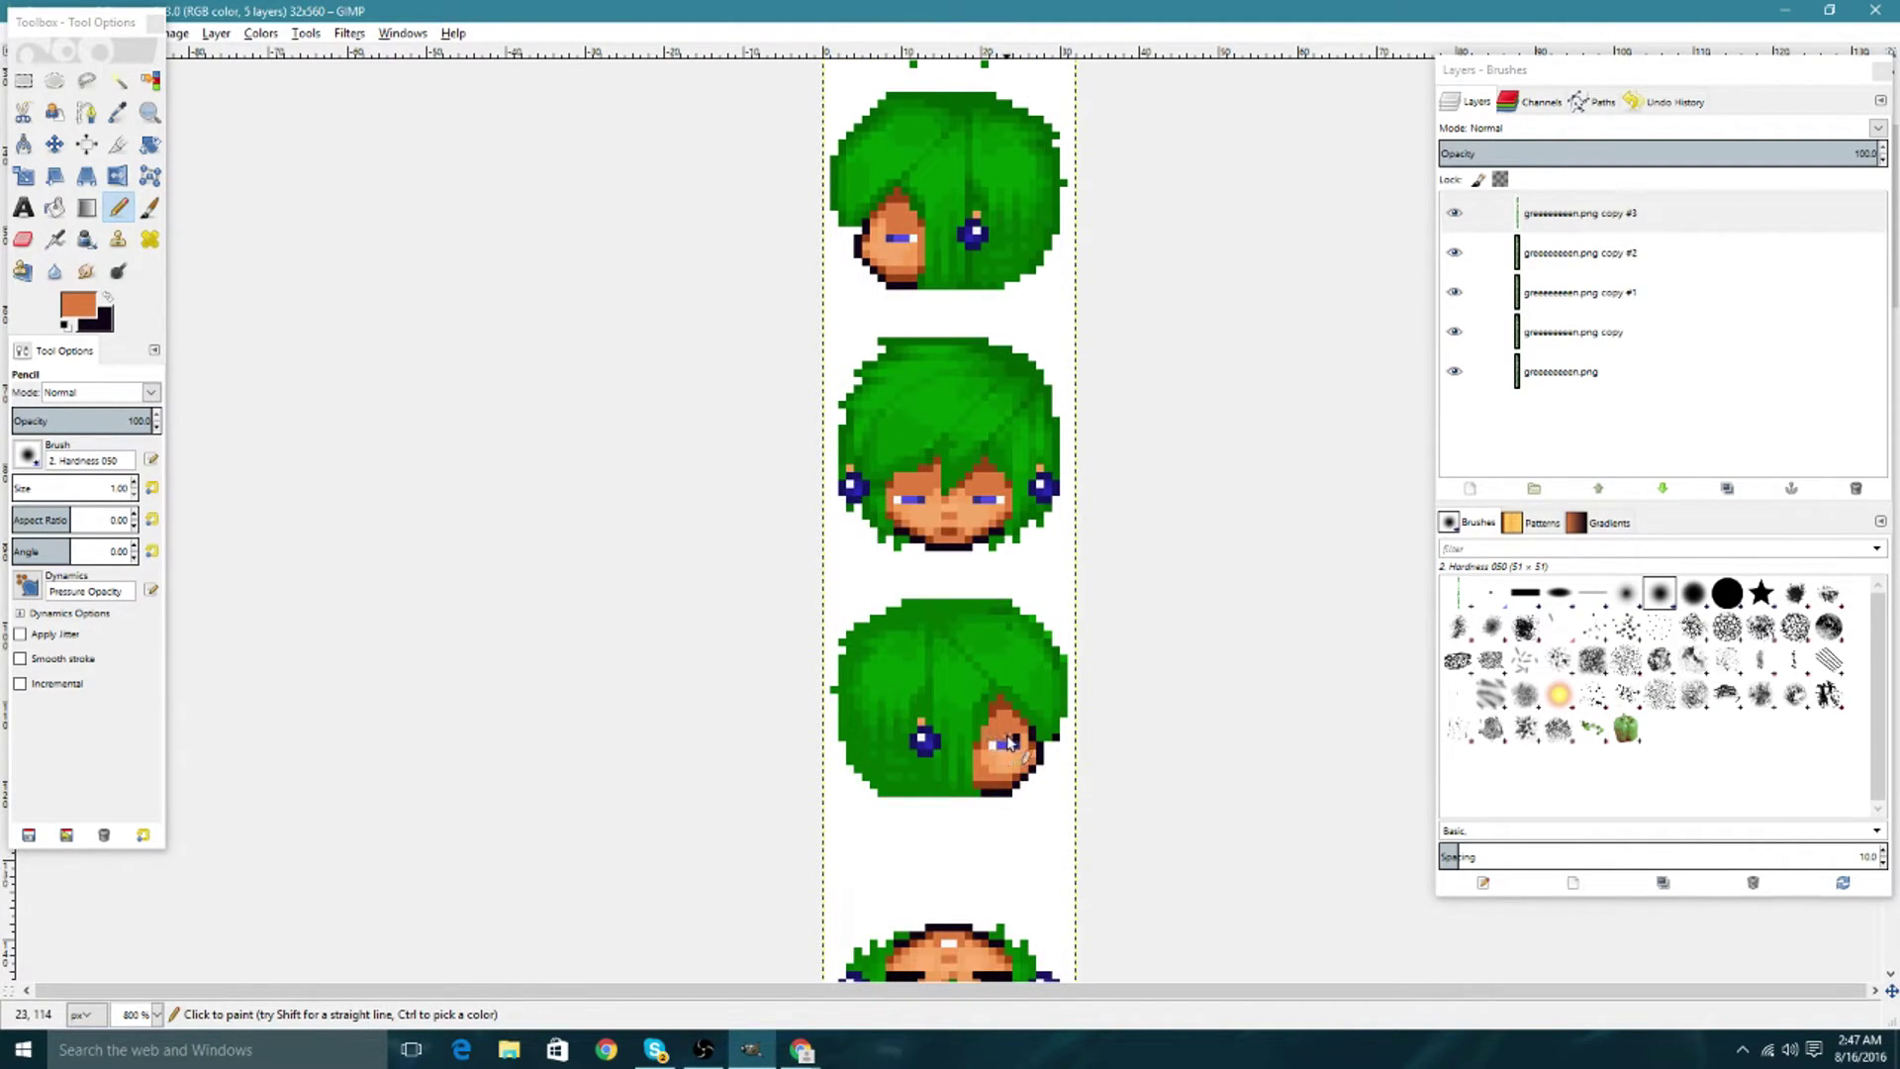
Draw black lines across each head's eyes to shut them.
click(109, 298)
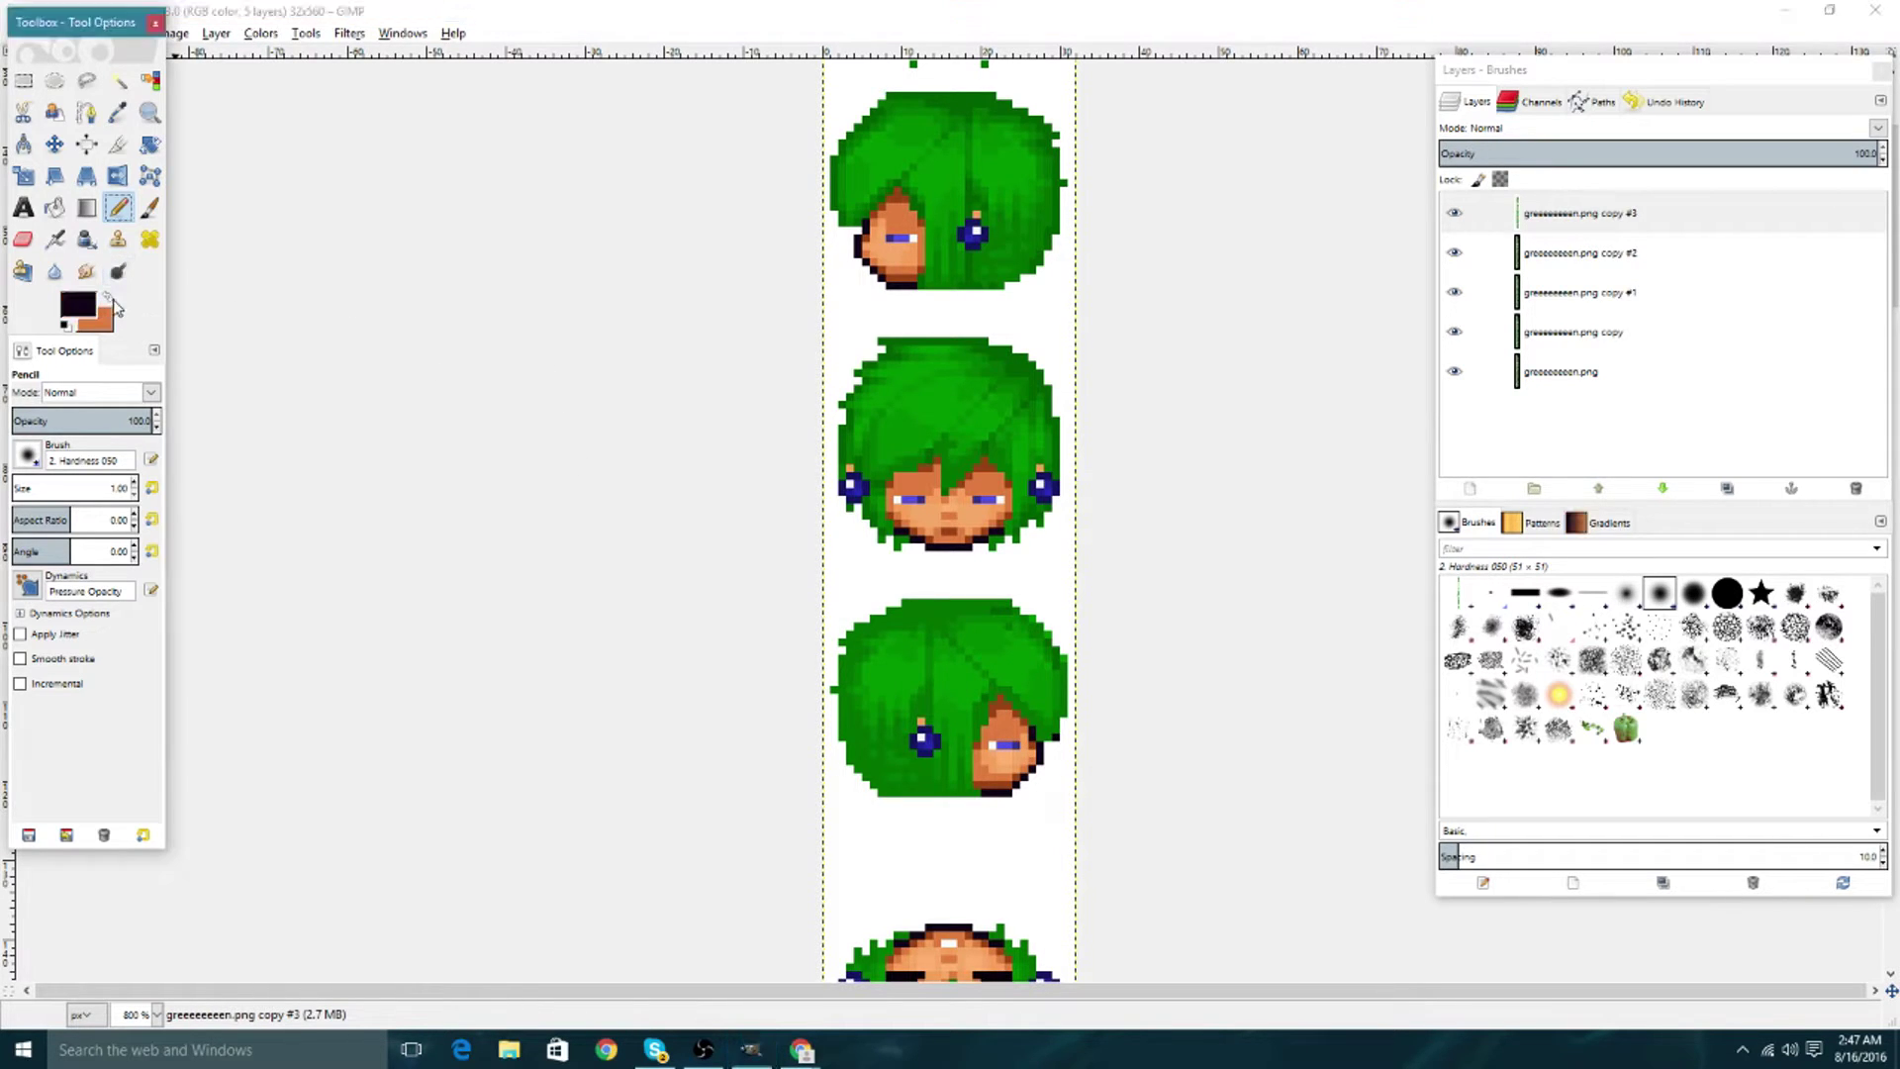
drag(887, 239, 916, 238)
drag(895, 499, 917, 500)
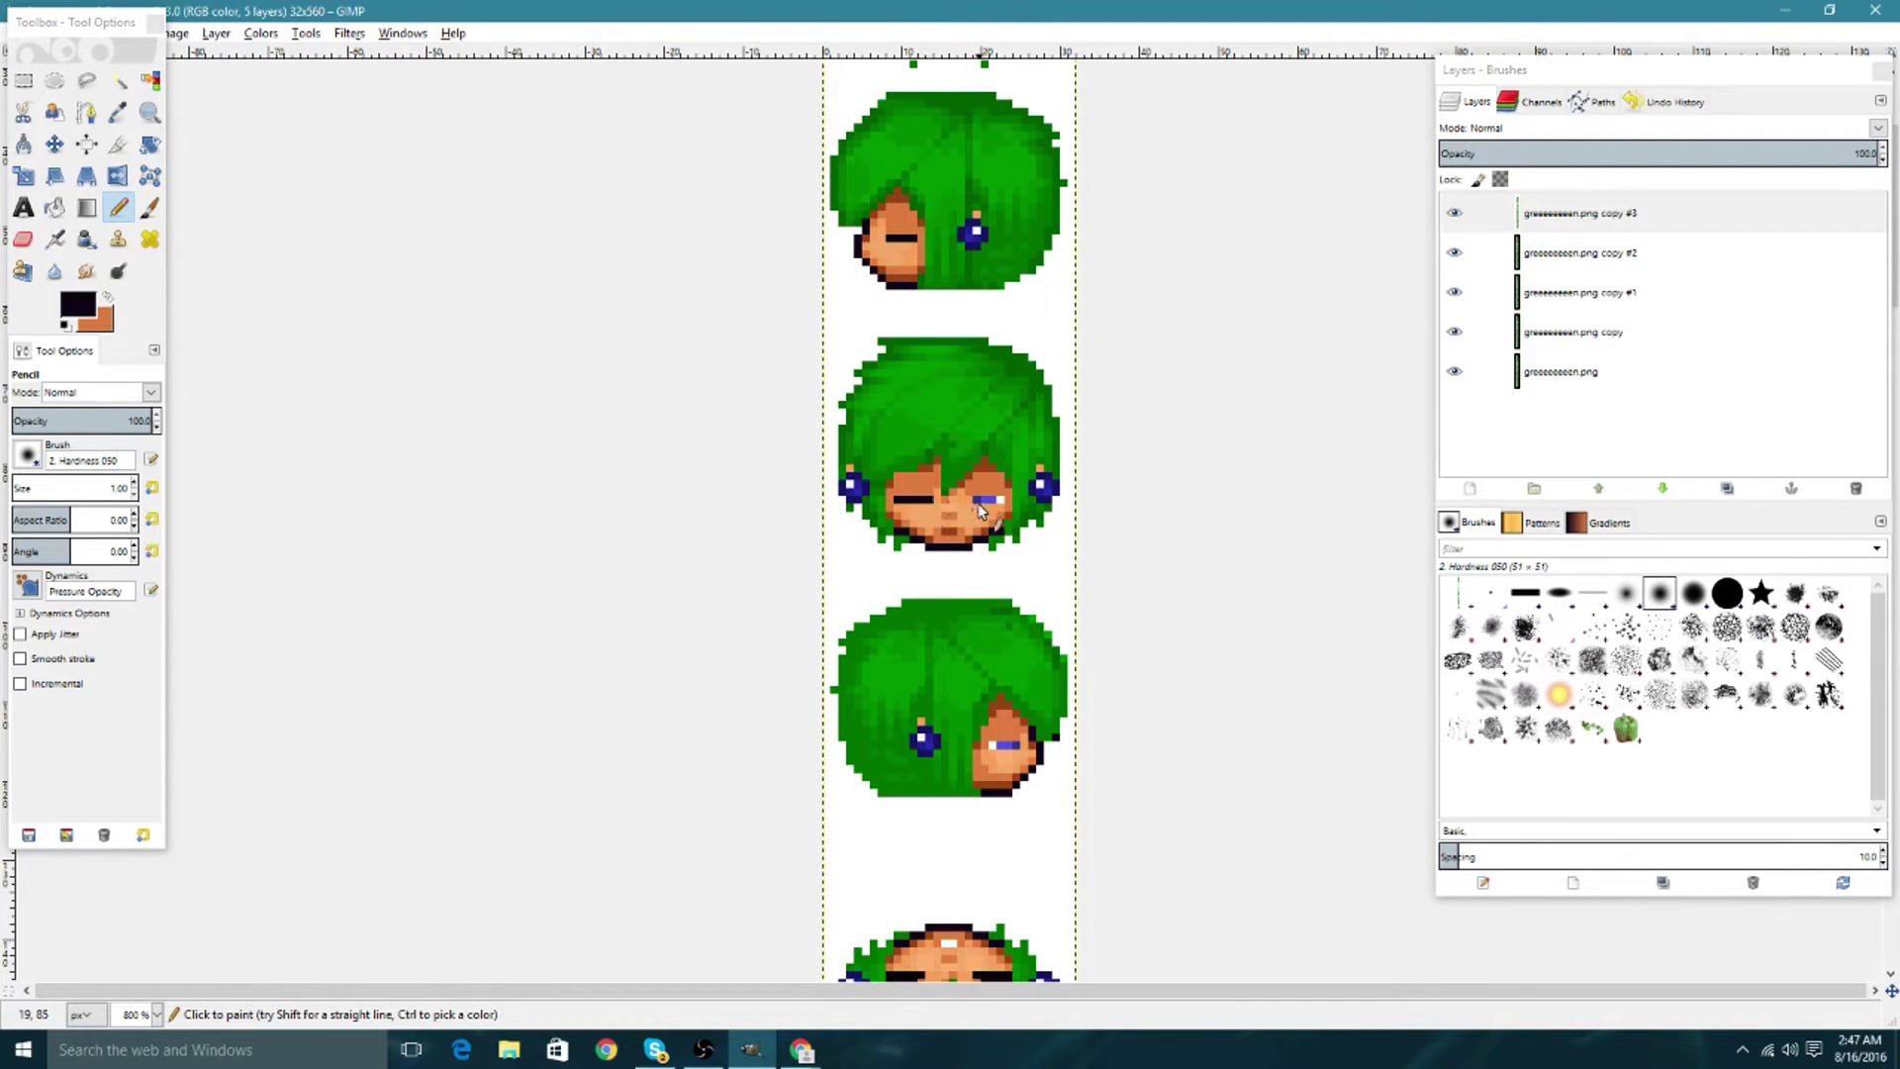
drag(978, 501, 997, 502)
drag(994, 746, 1023, 746)
scroll(1068, 593, down, 3)
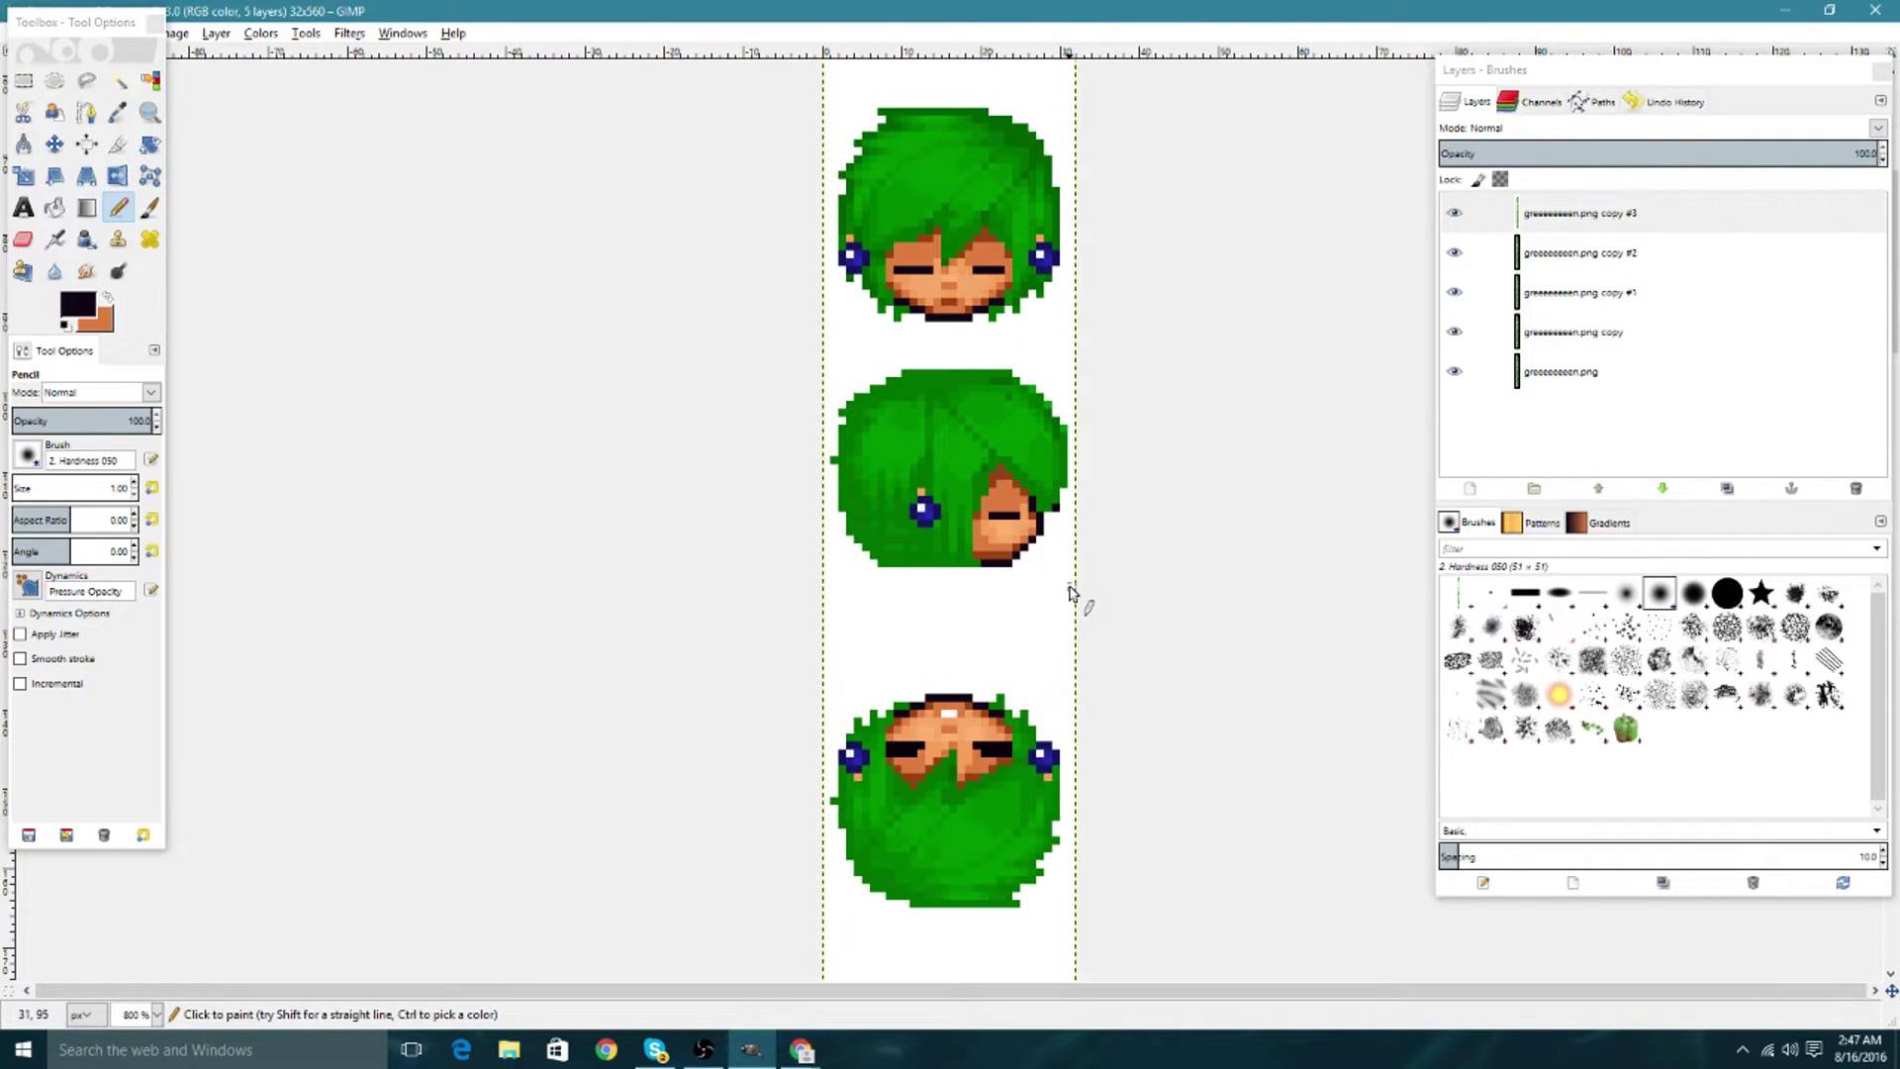
scroll(1069, 592, up, 3)
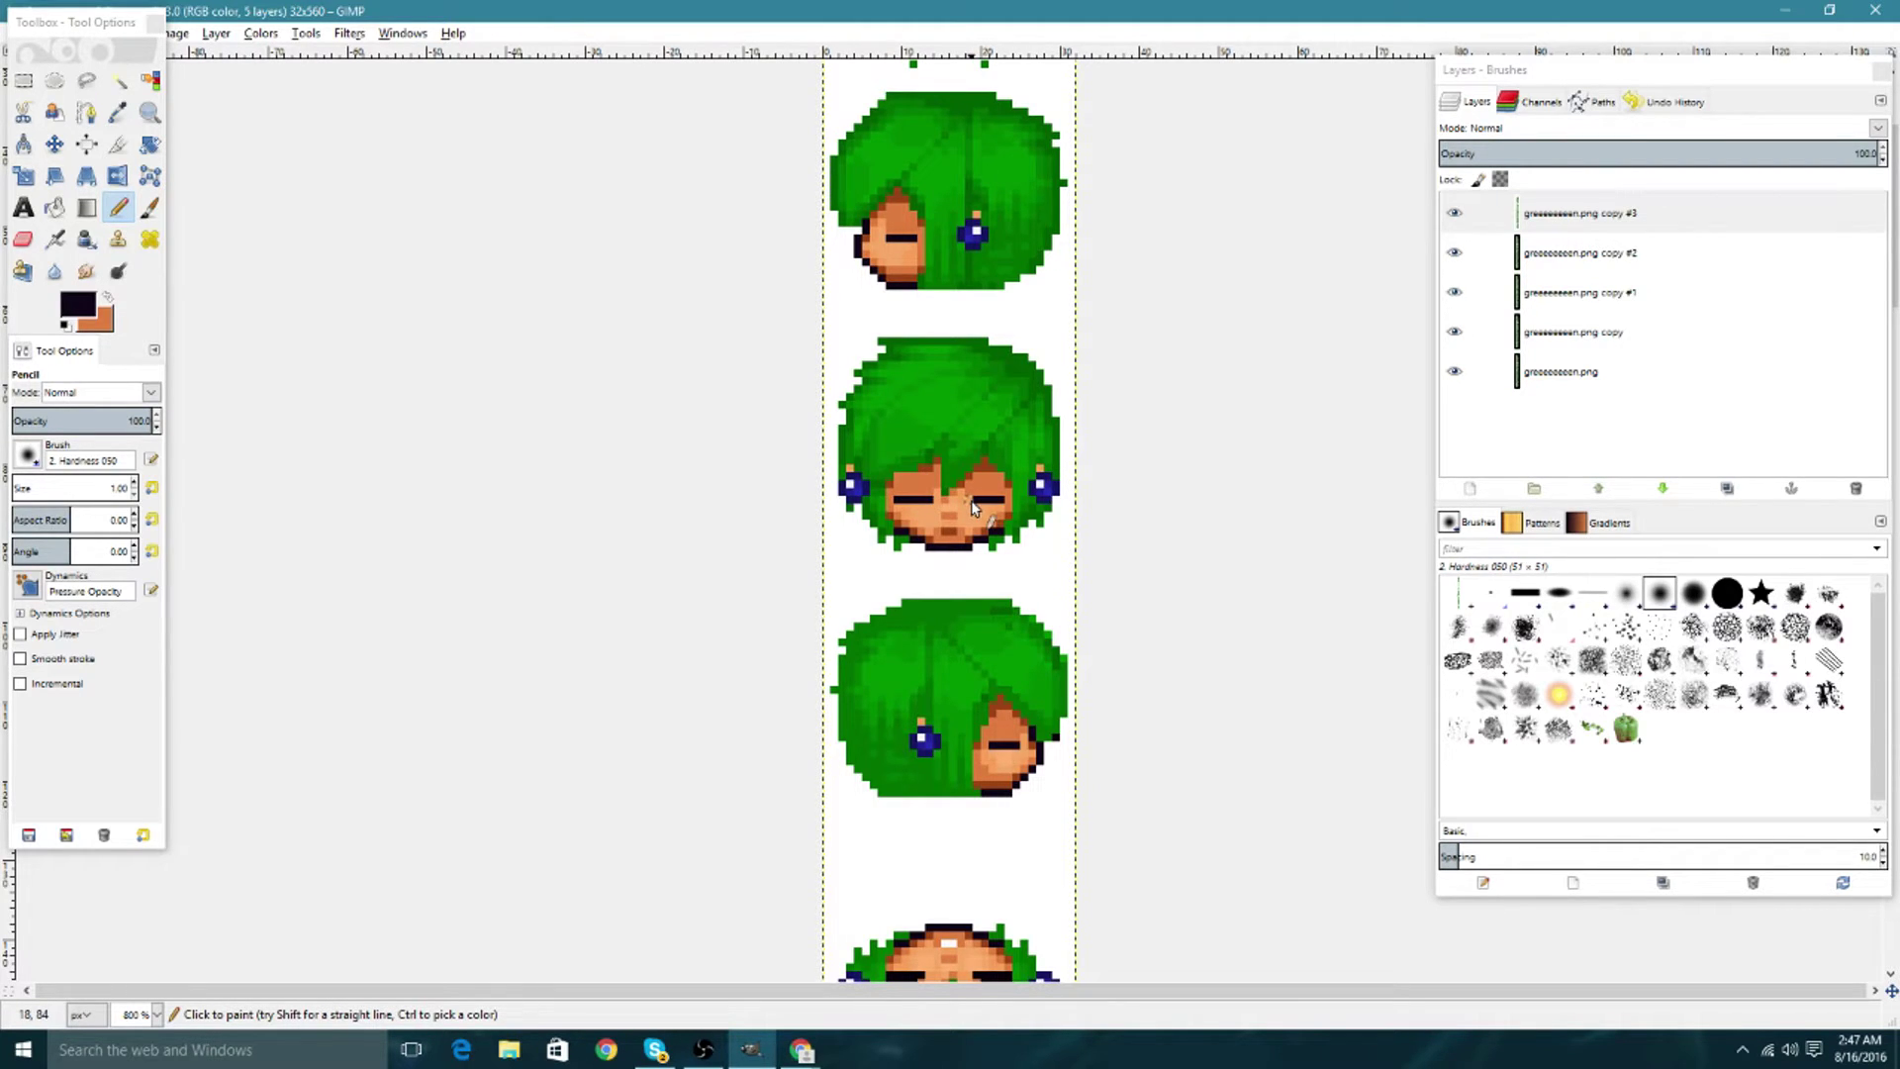
Preview each blink stage by toggling visibility of copies #3, #2 and #1.
click(1480, 215)
click(1454, 213)
click(1460, 265)
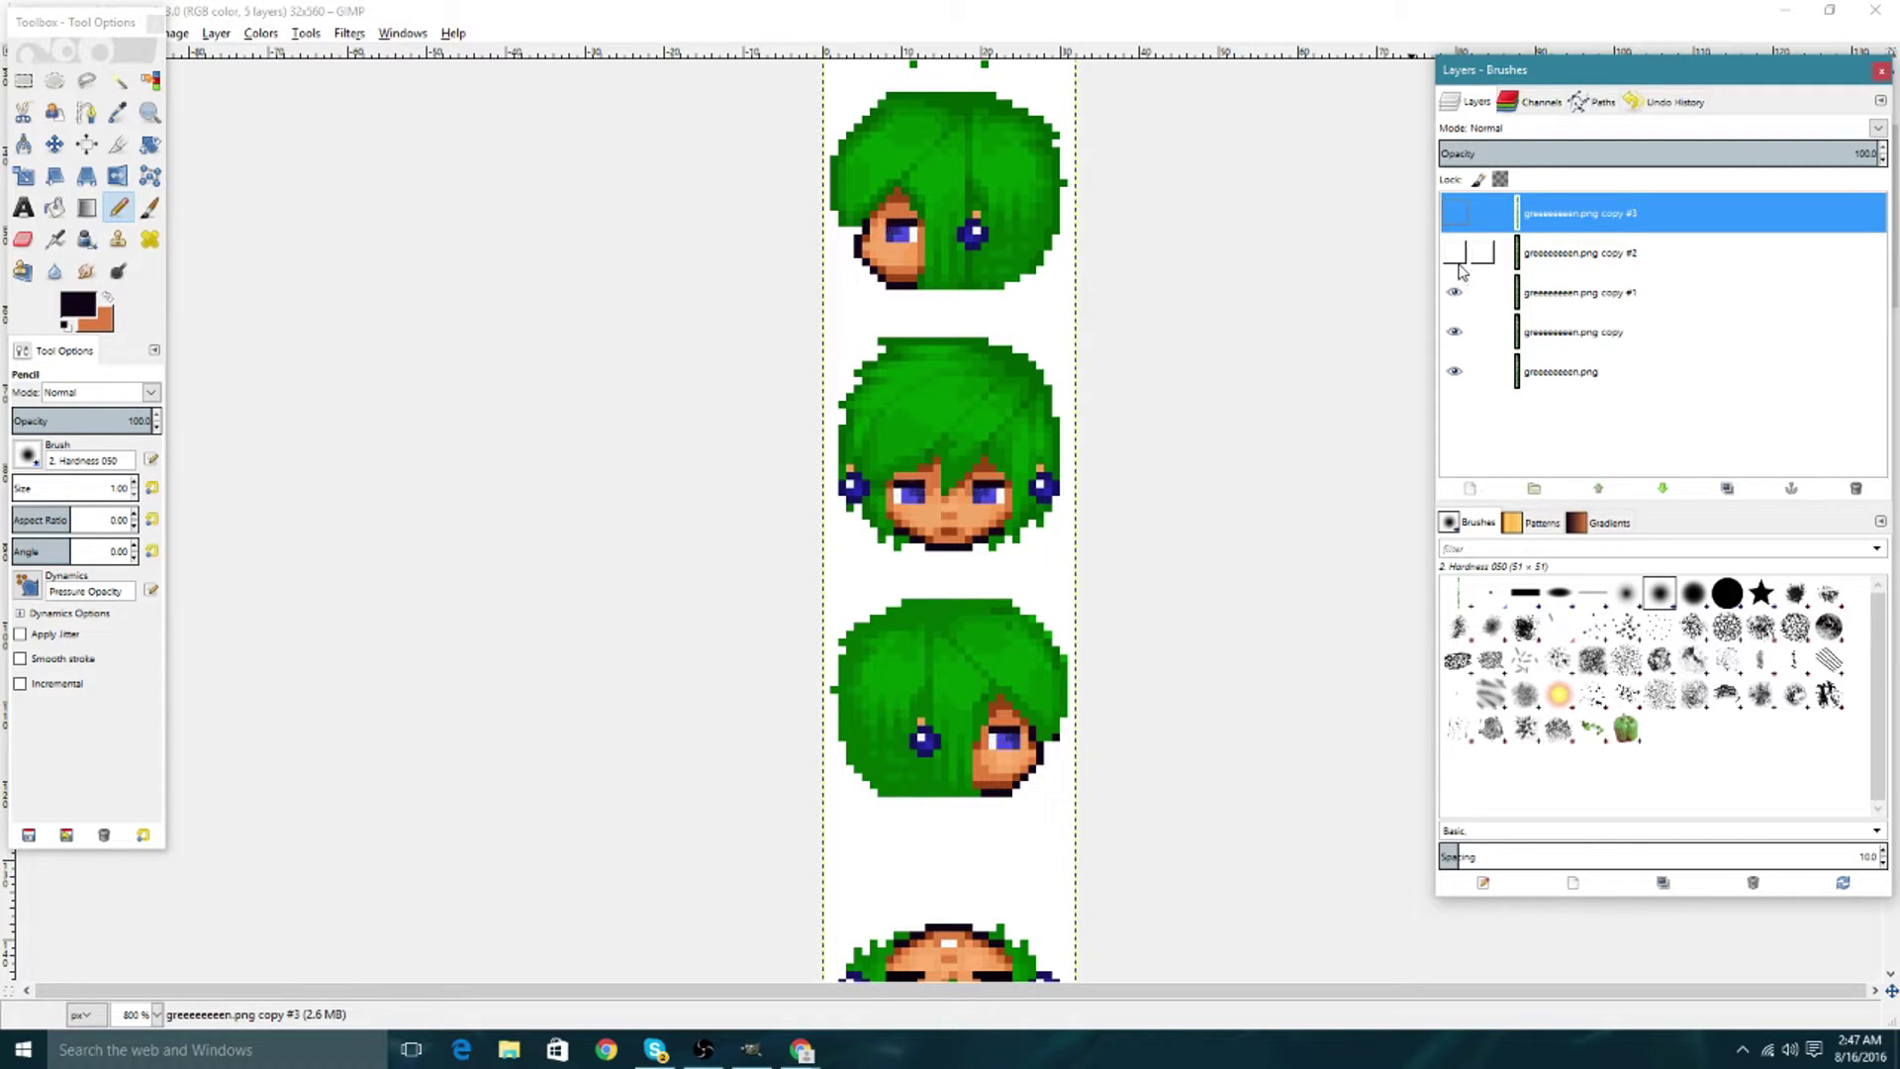
click(1453, 213)
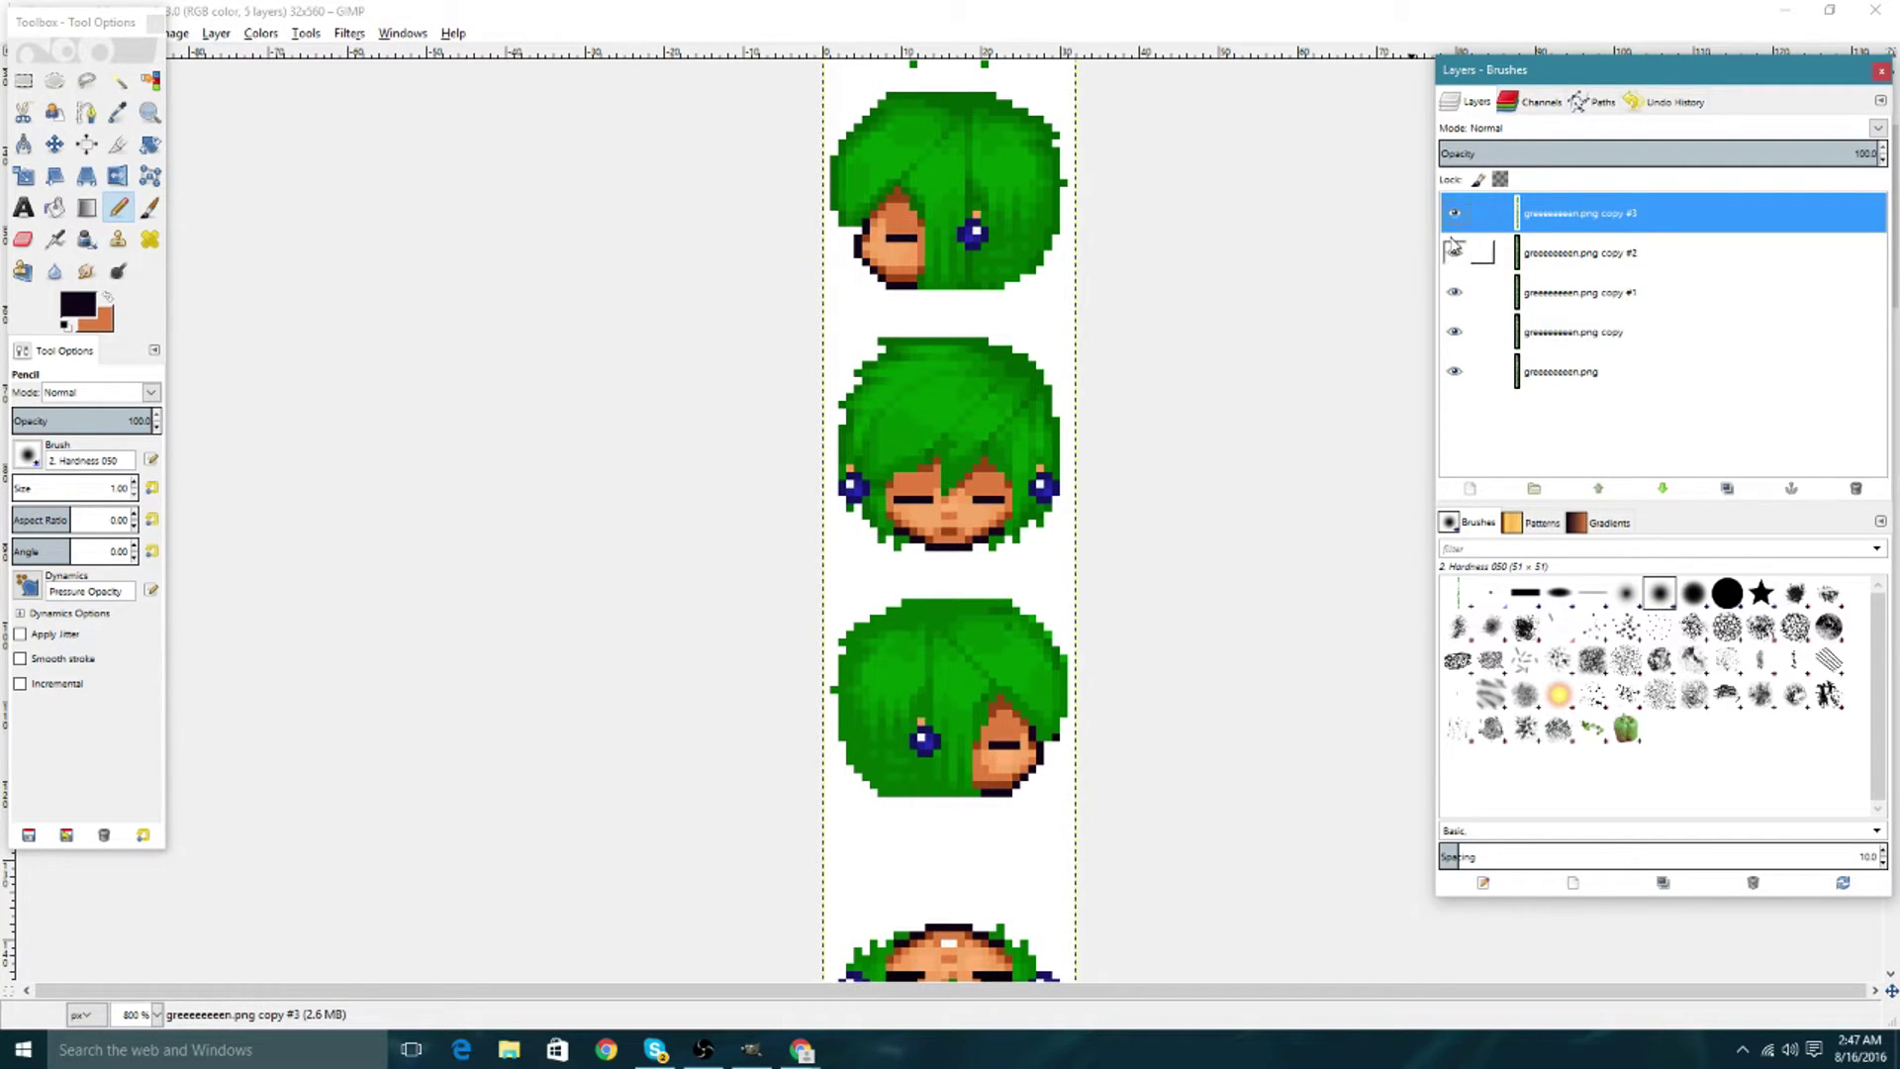
click(1453, 251)
click(1453, 214)
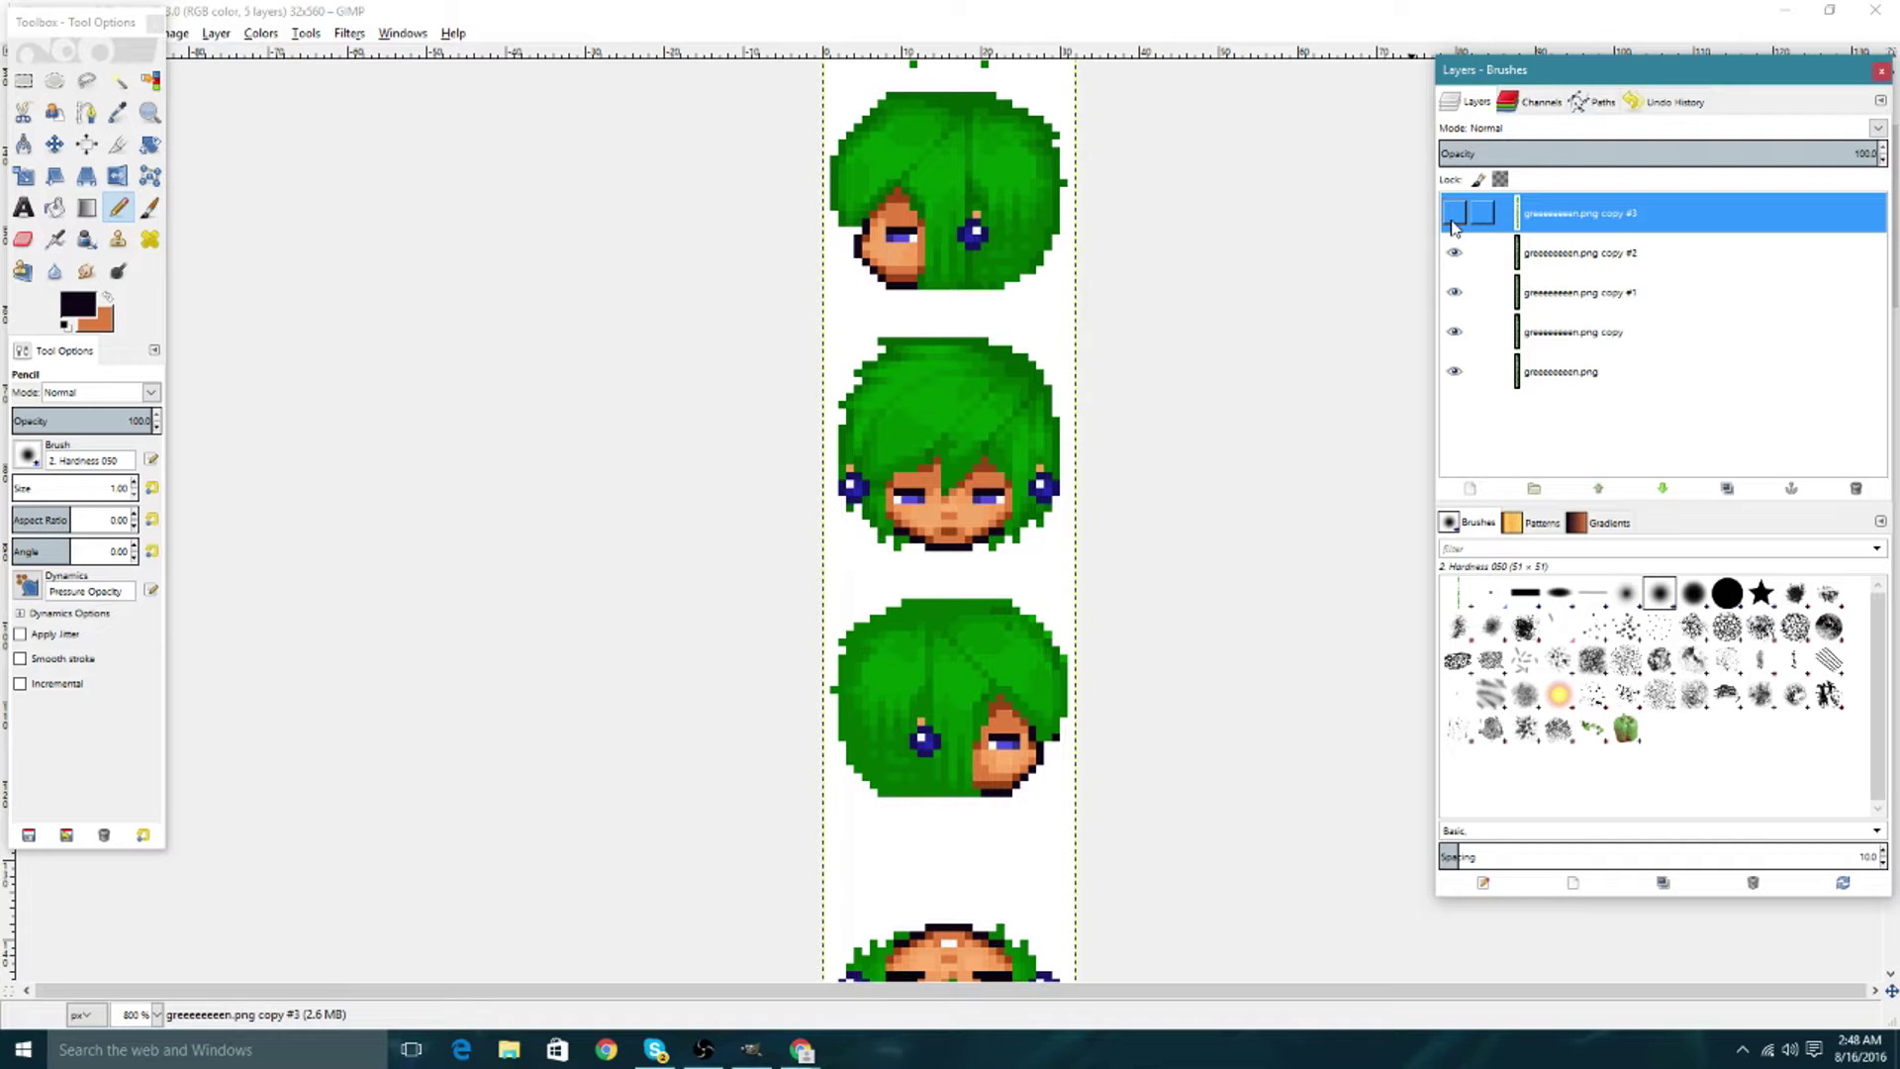
click(1453, 252)
click(1454, 291)
click(1454, 292)
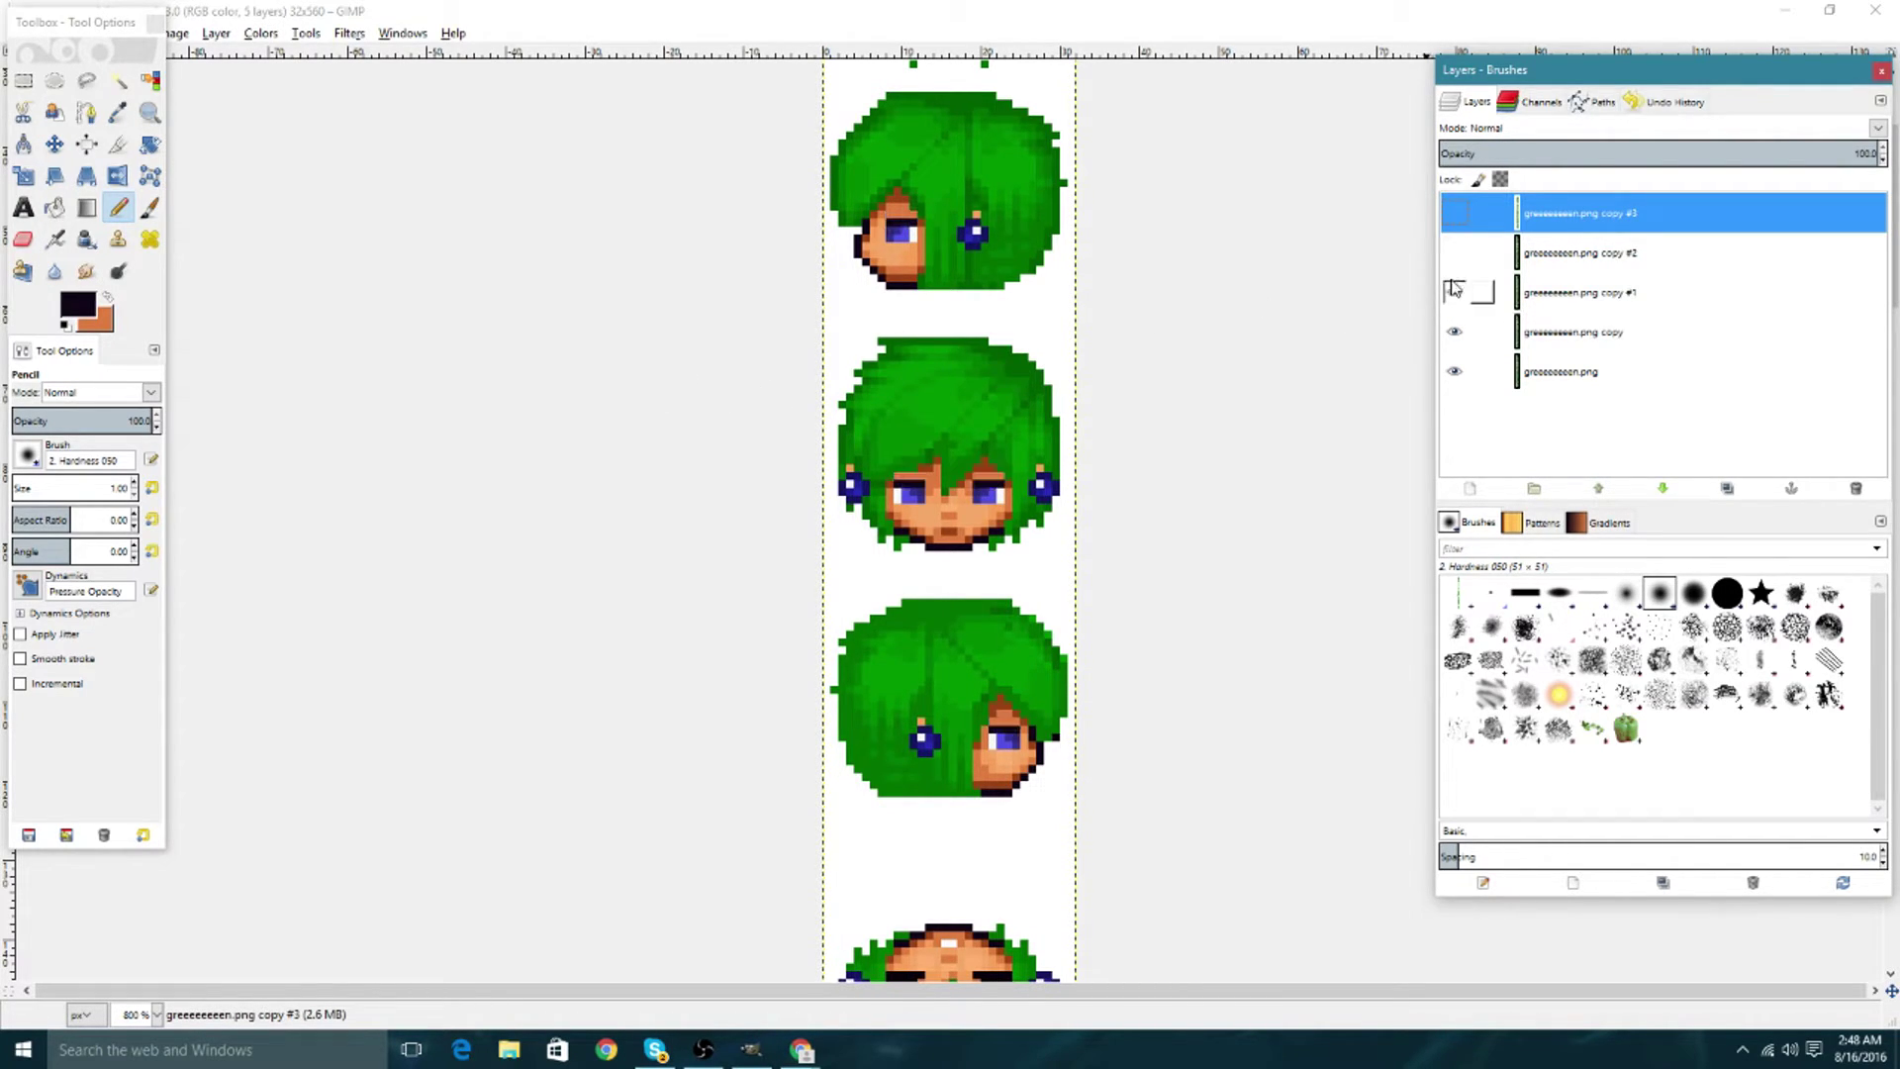
Pick a dark brown from the head and pencil a pixel near the eye on copy #1.
click(118, 112)
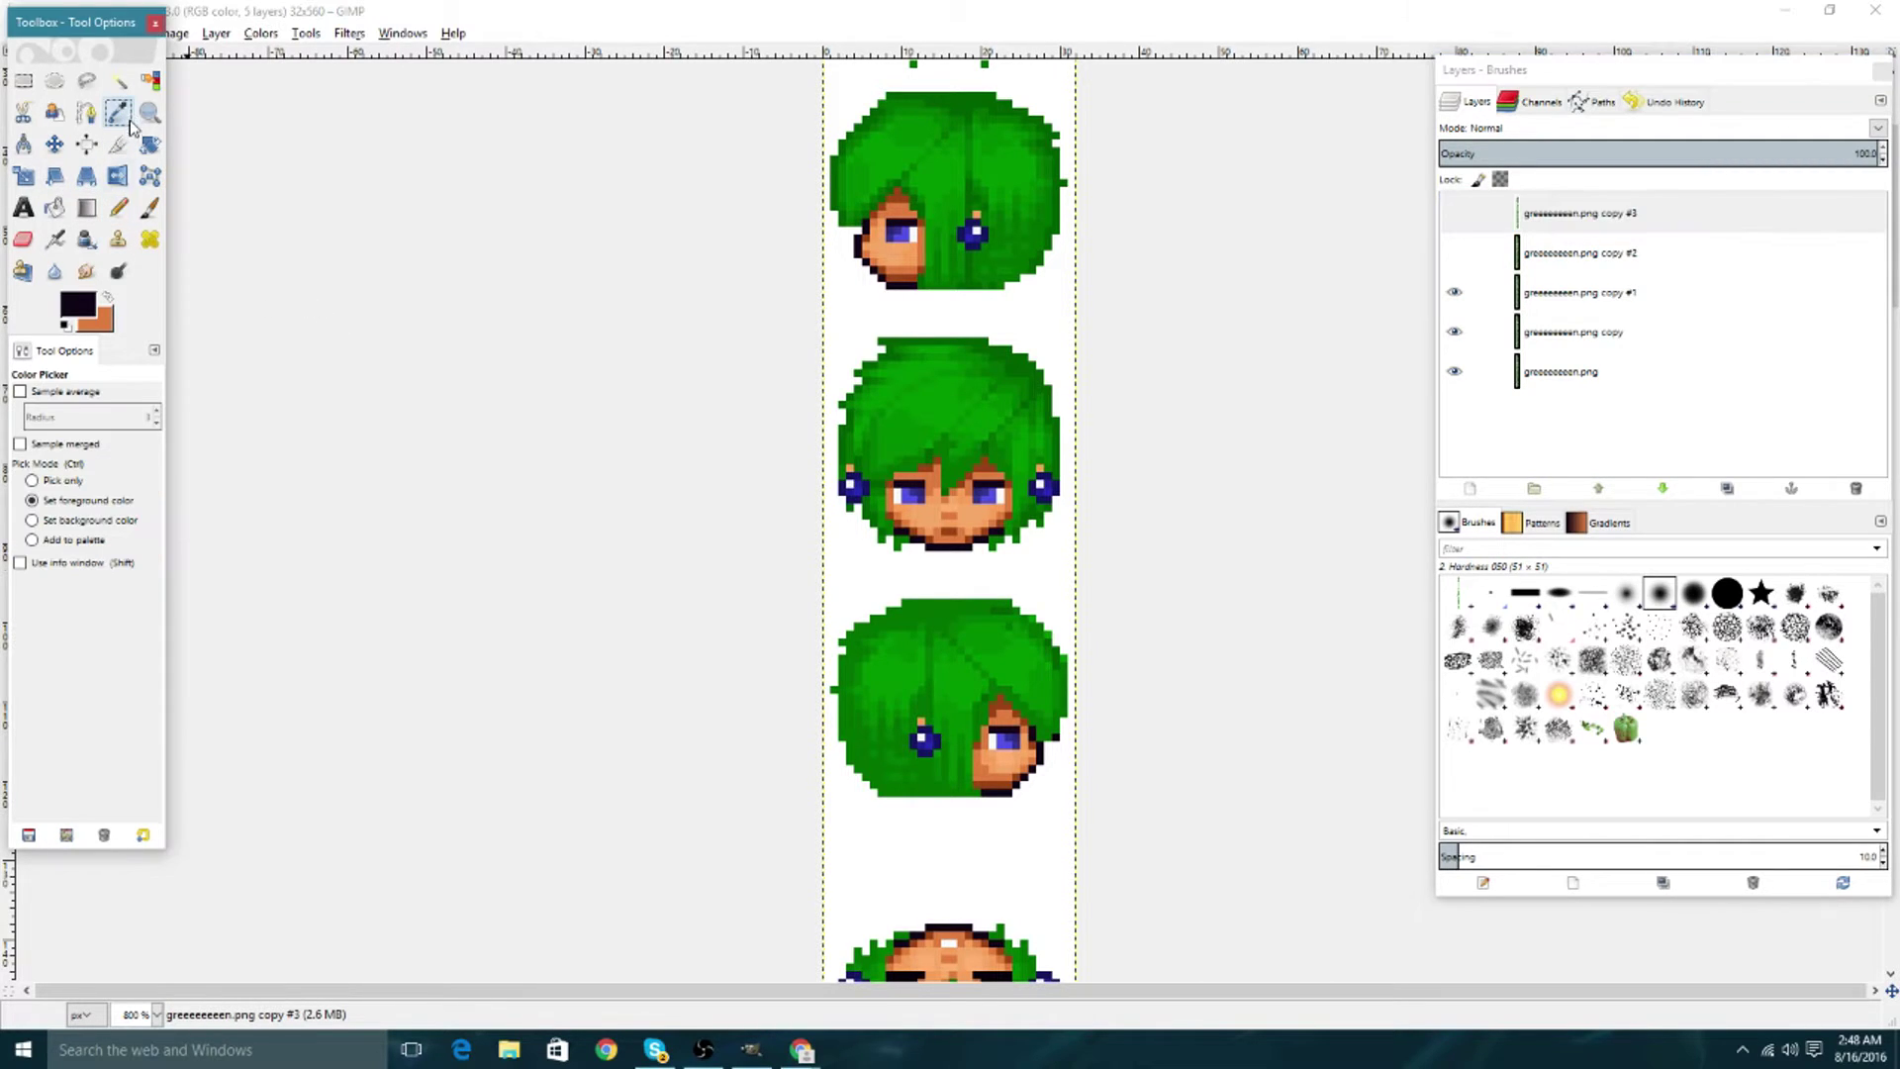
click(107, 299)
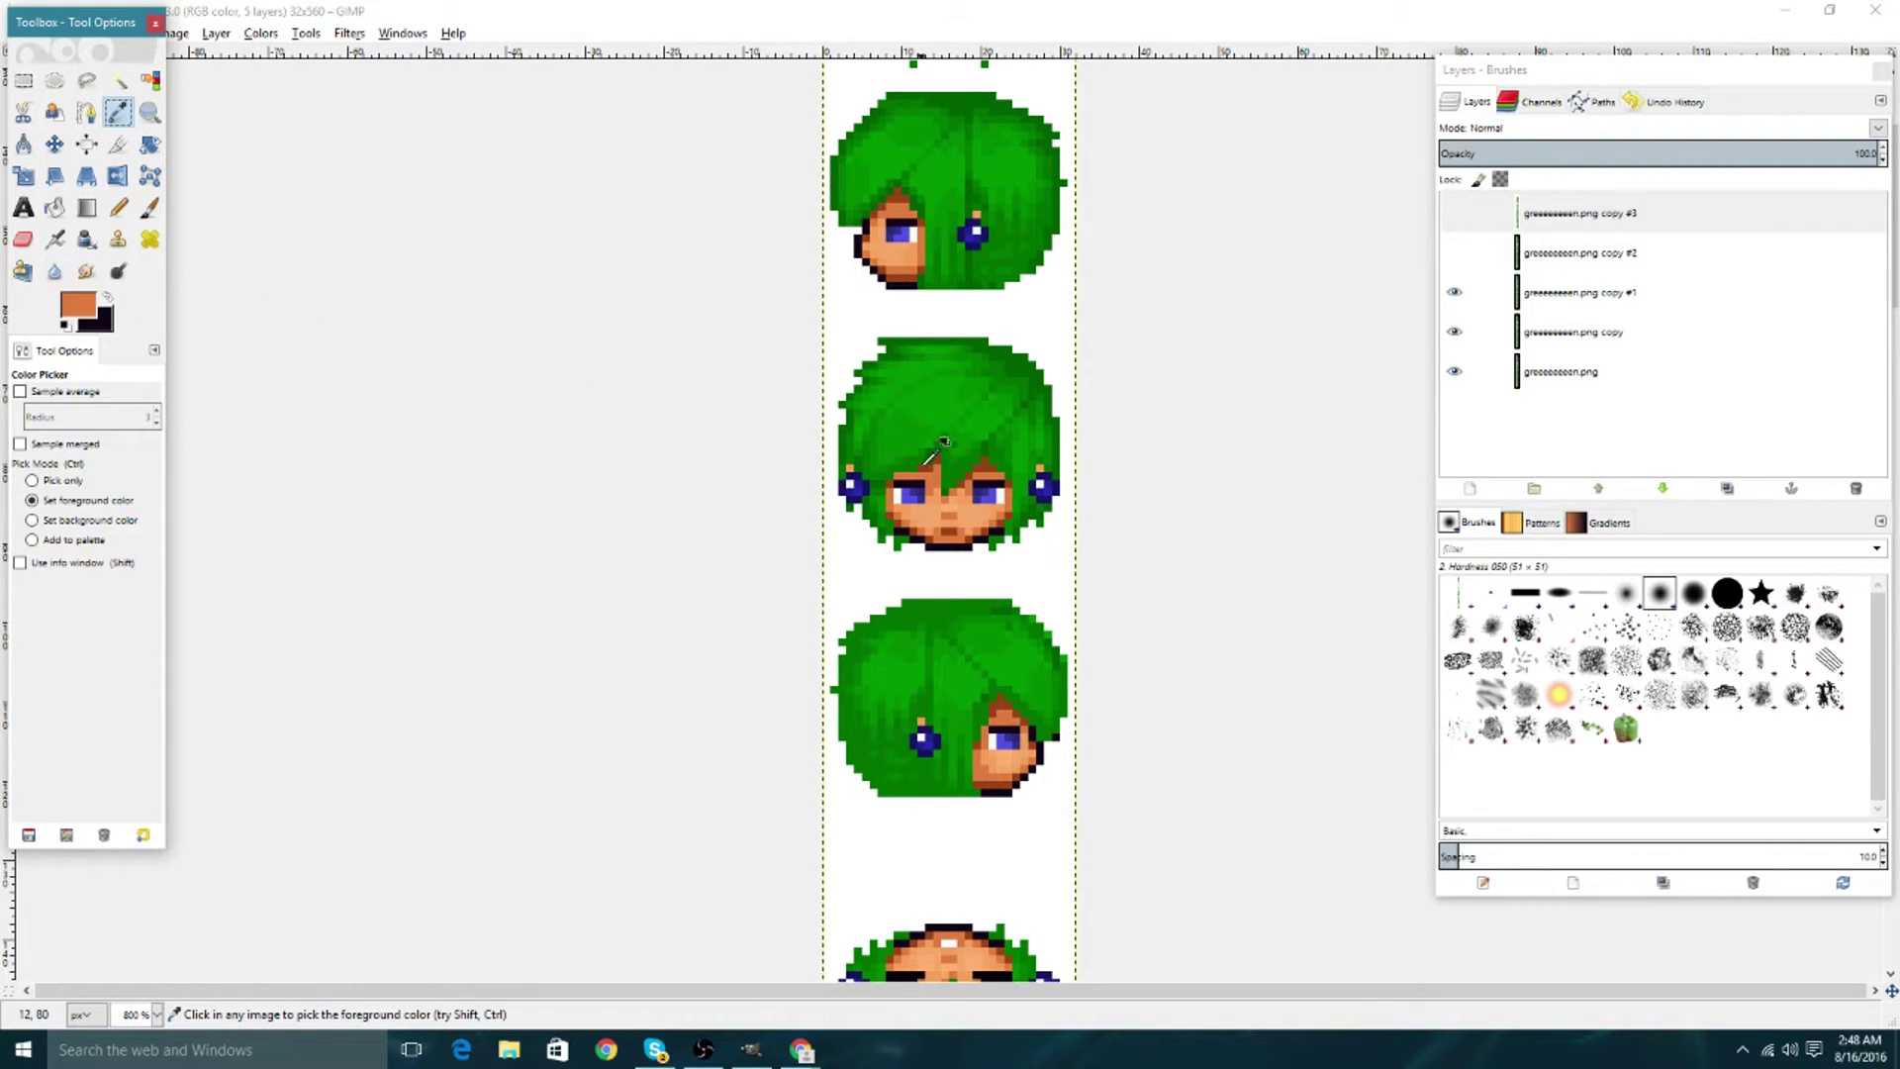
click(944, 442)
click(118, 207)
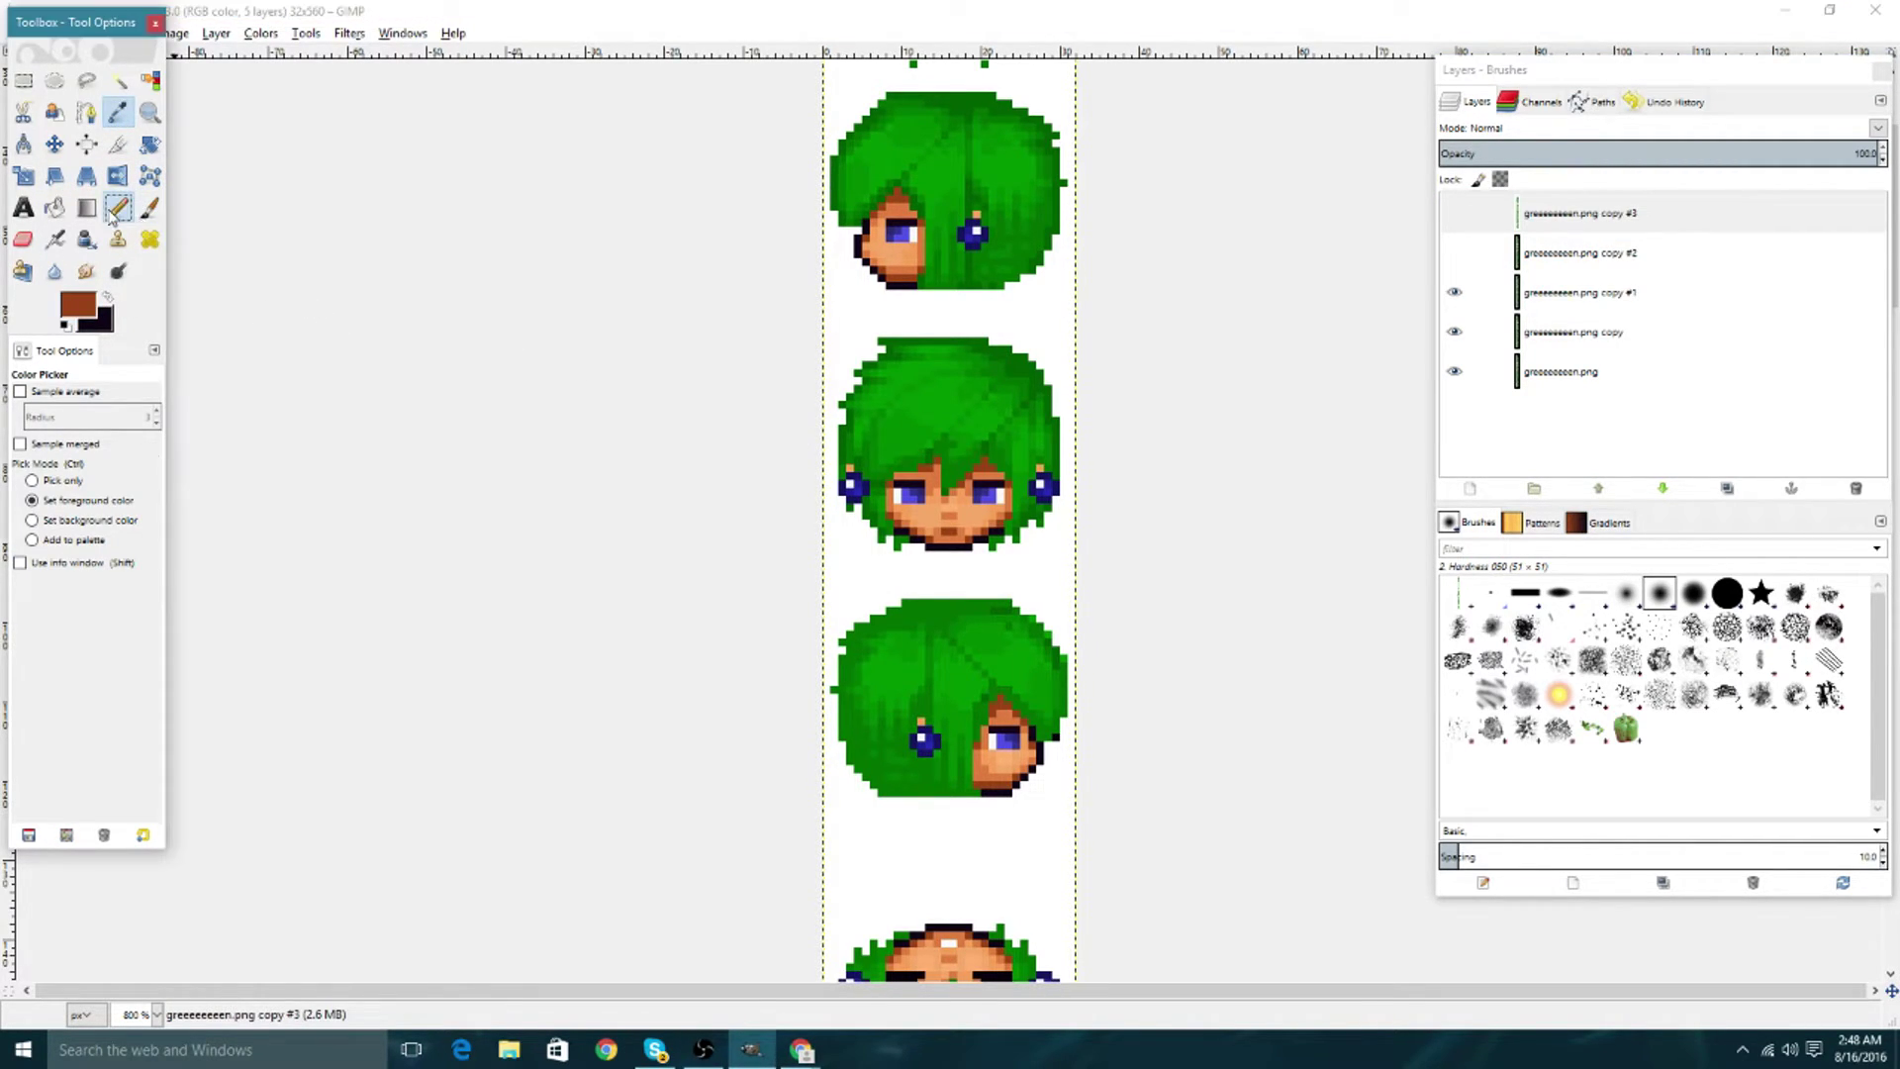
click(902, 481)
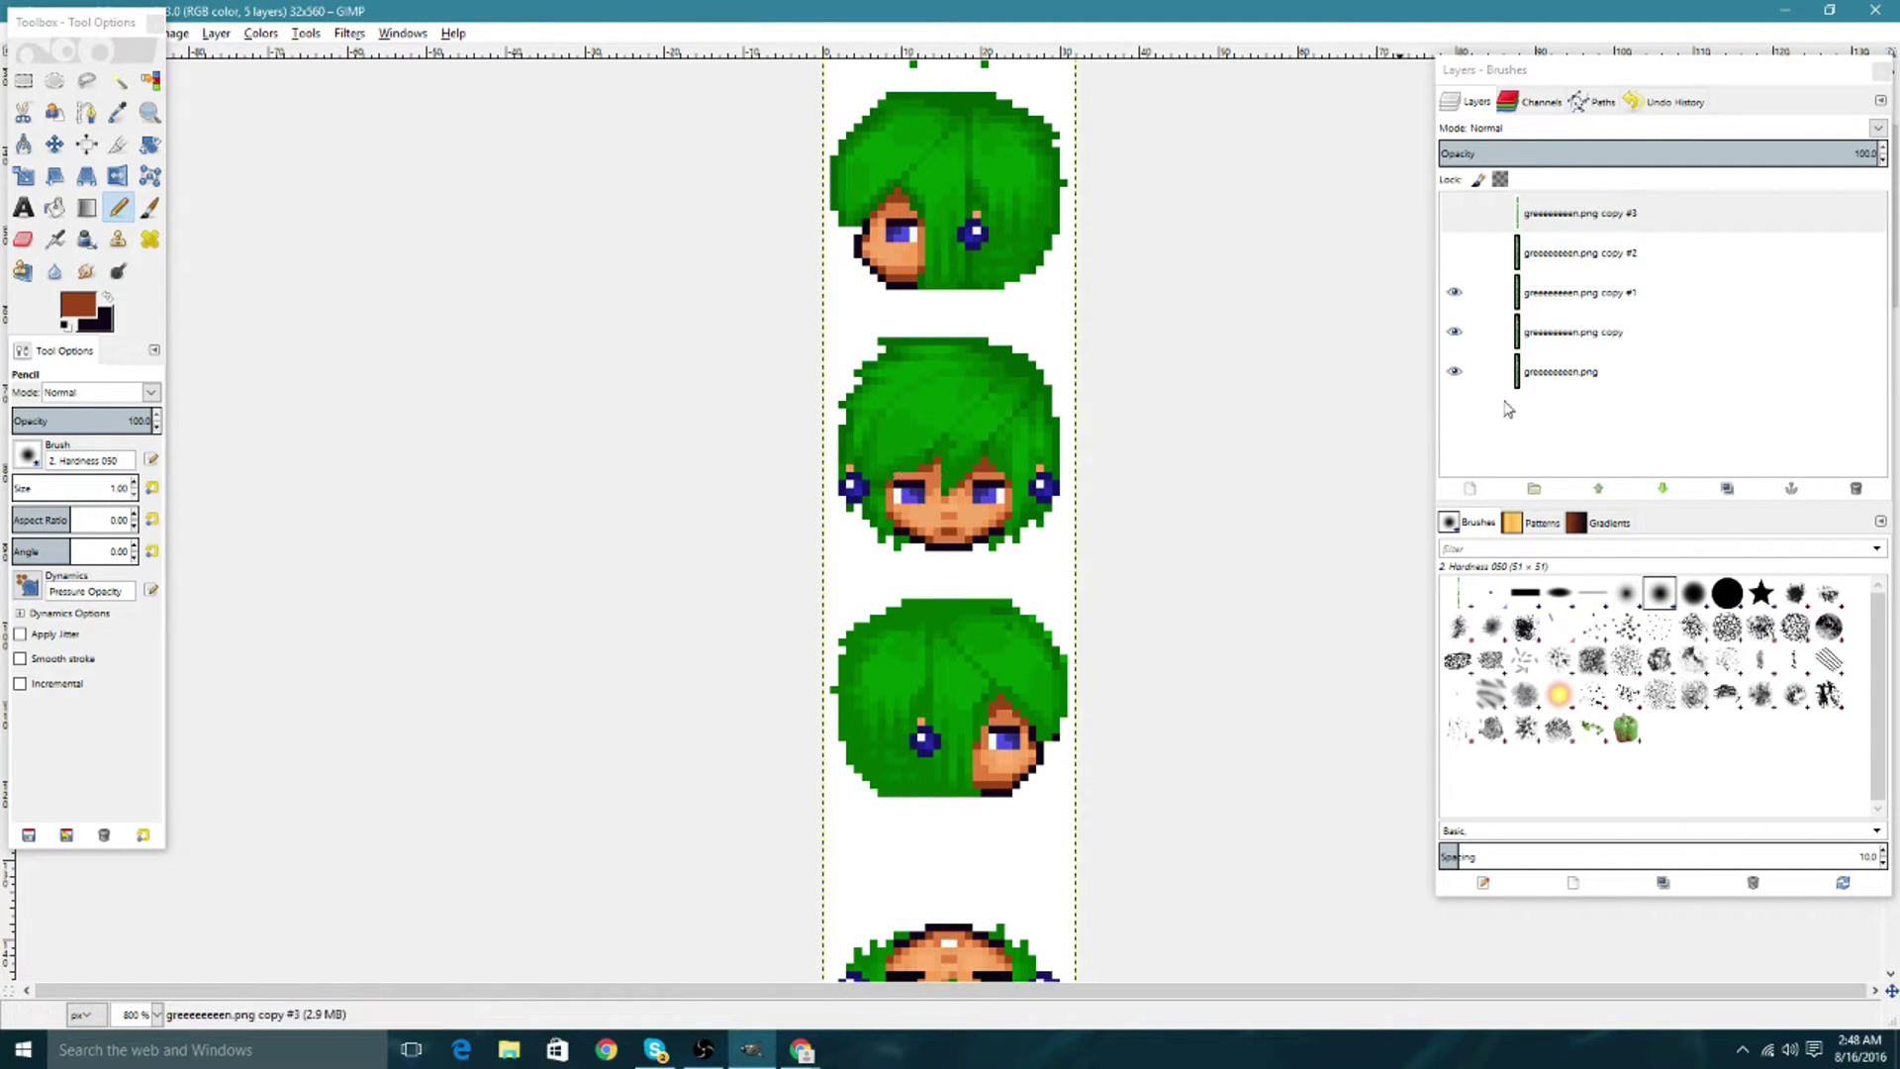
click(1543, 290)
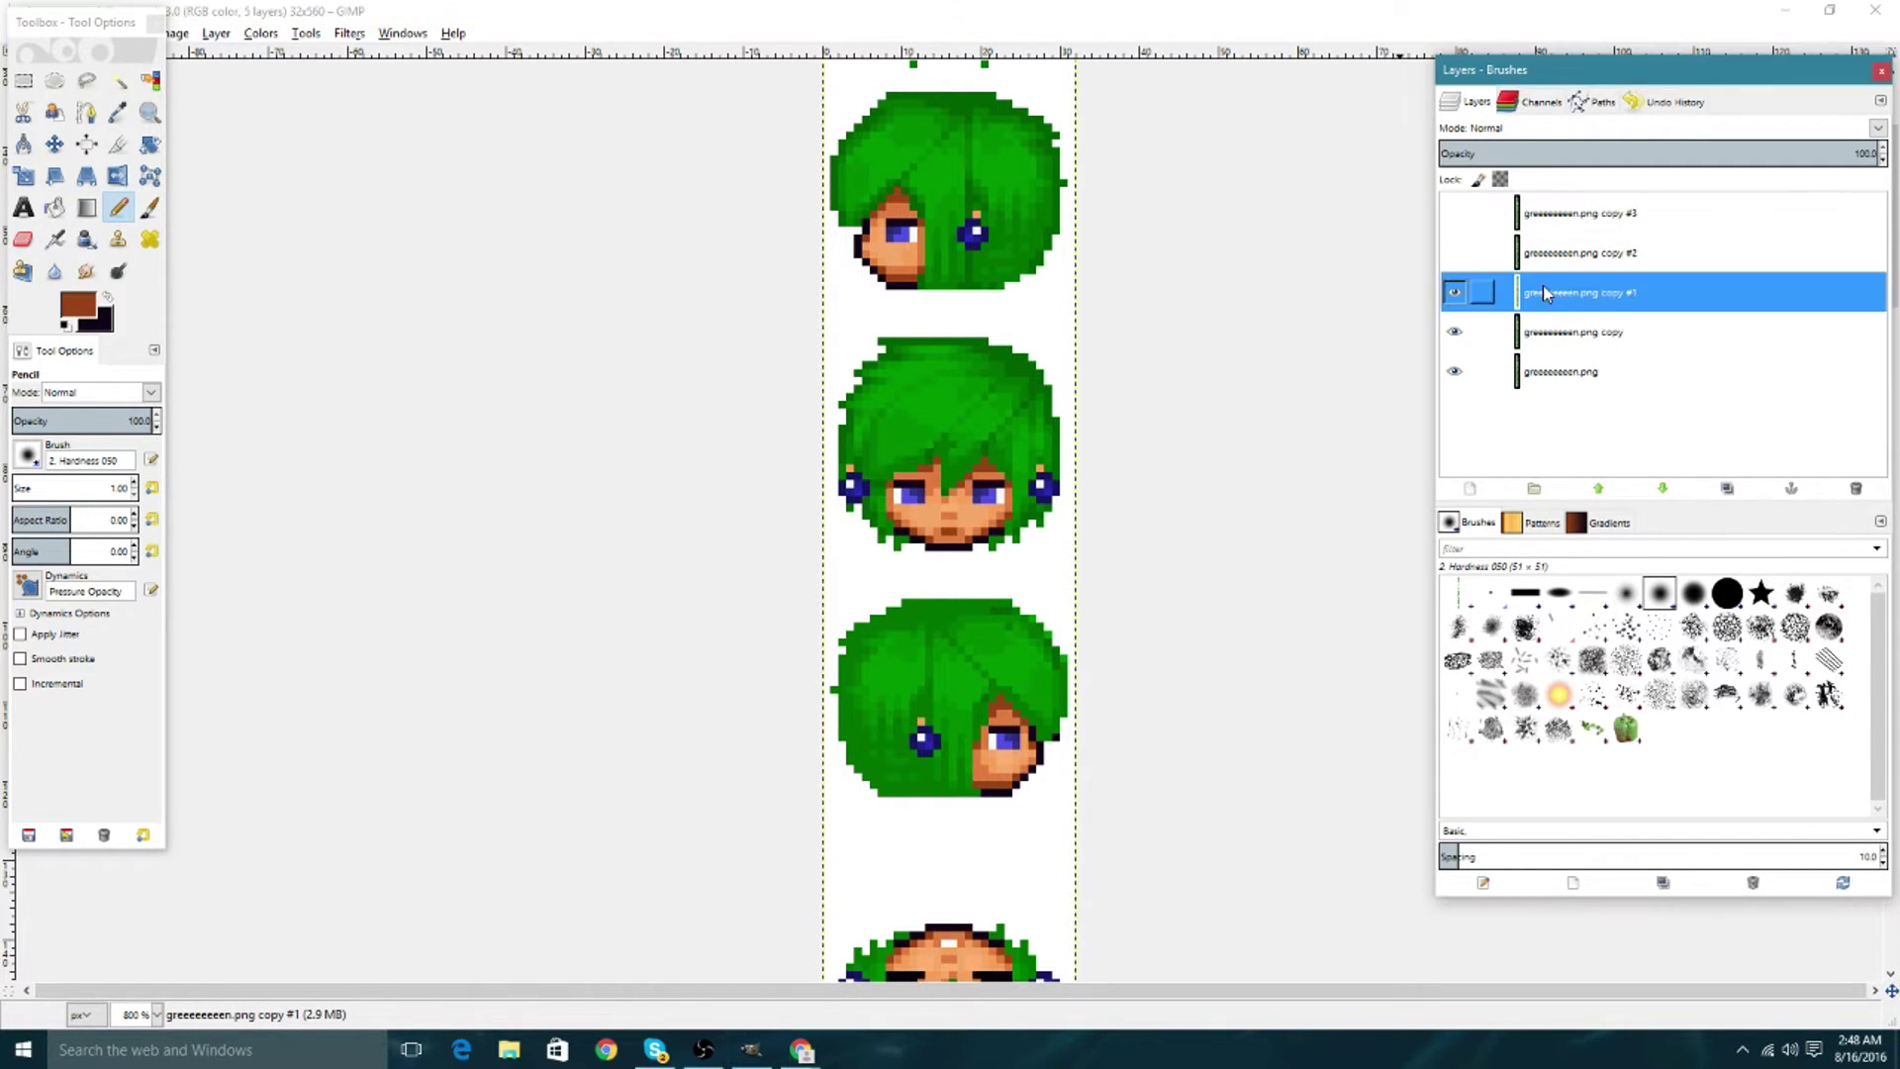
click(901, 481)
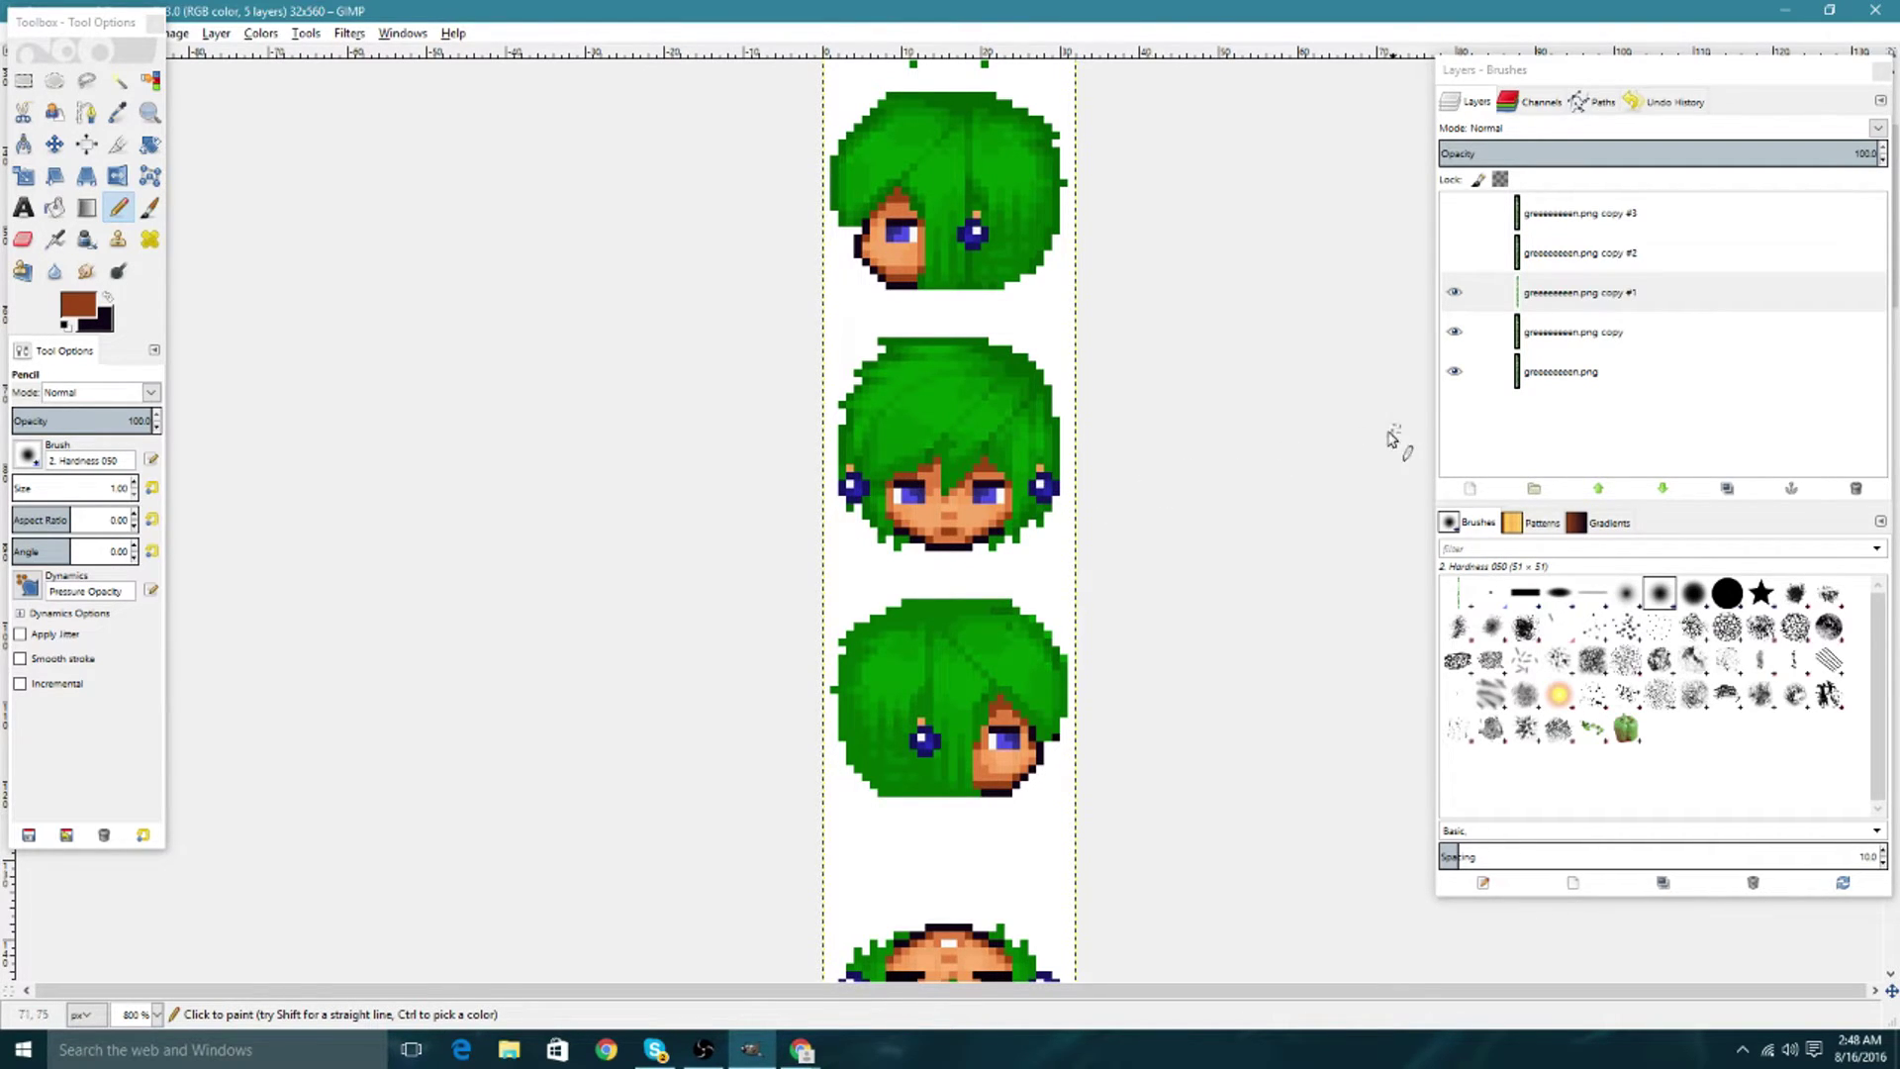
Turn copies #2 and #3 back on and select copy #3.
click(1454, 252)
click(1573, 252)
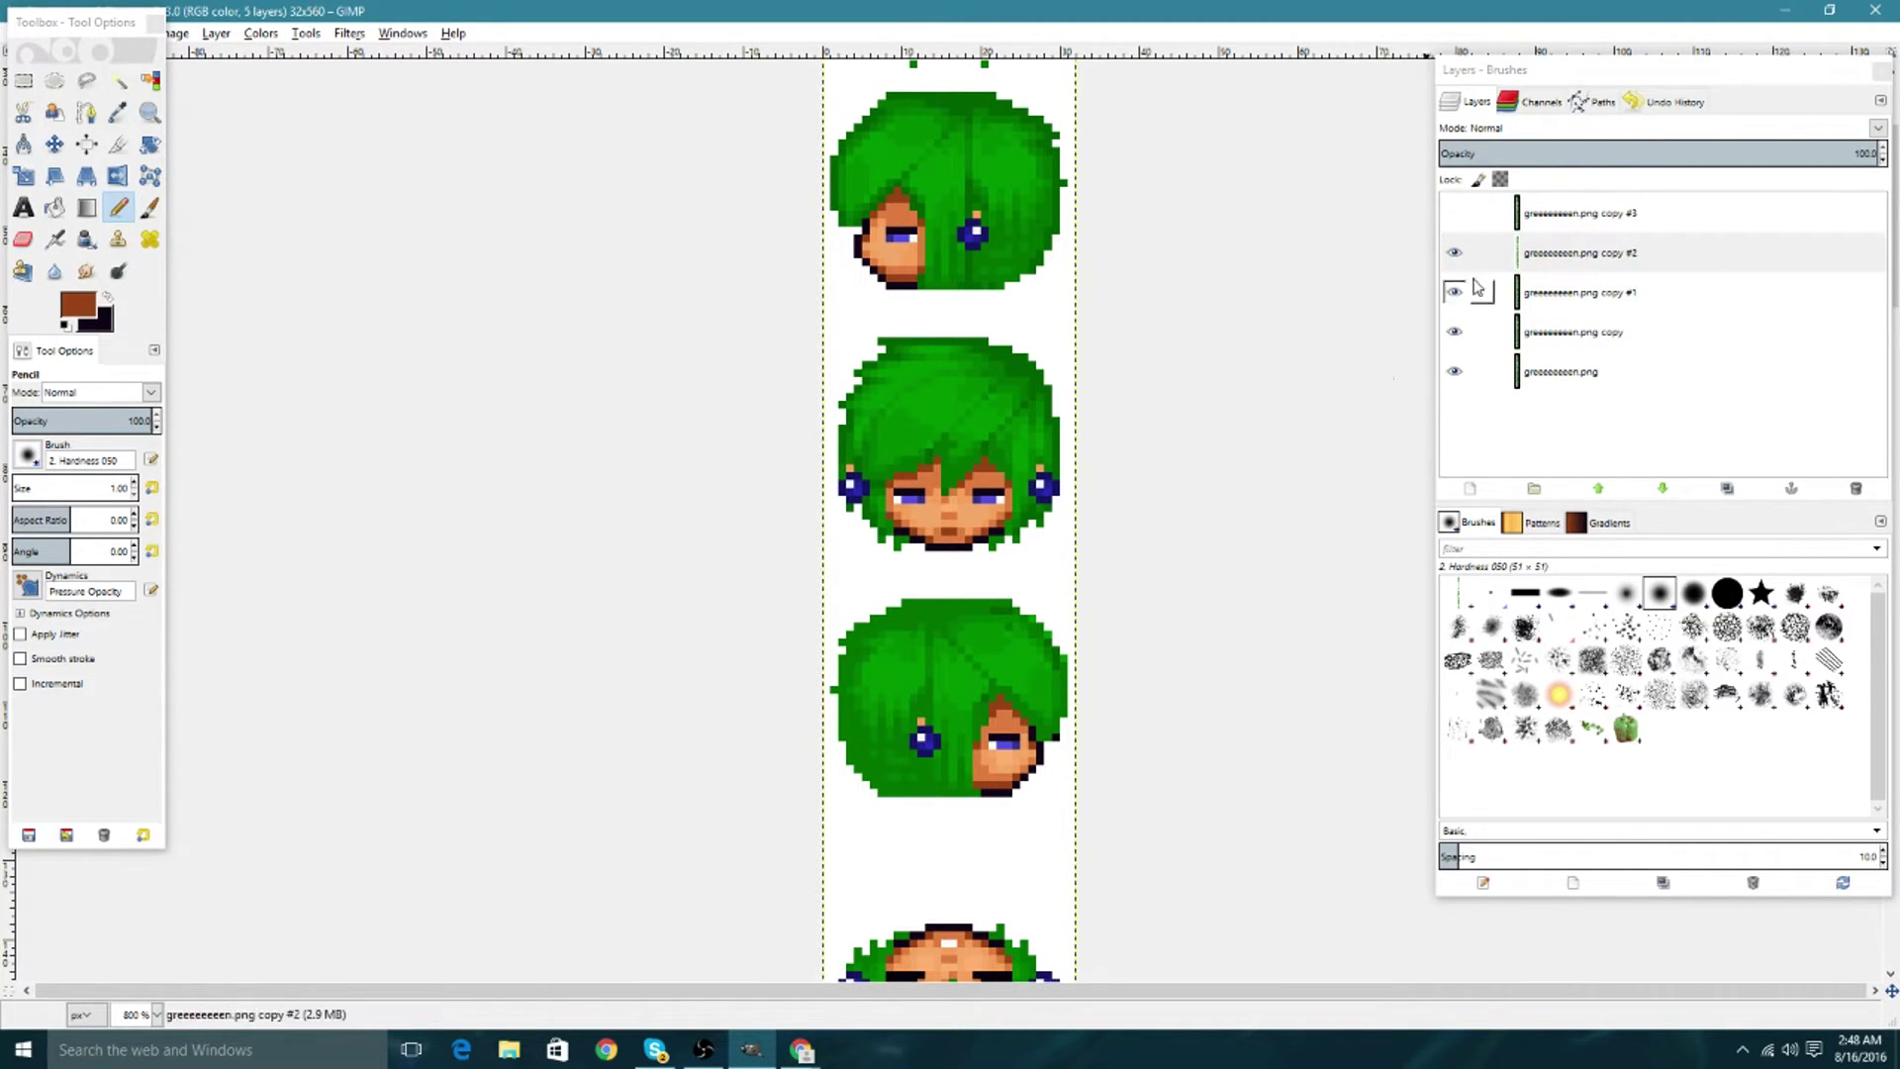
click(1455, 212)
click(1573, 213)
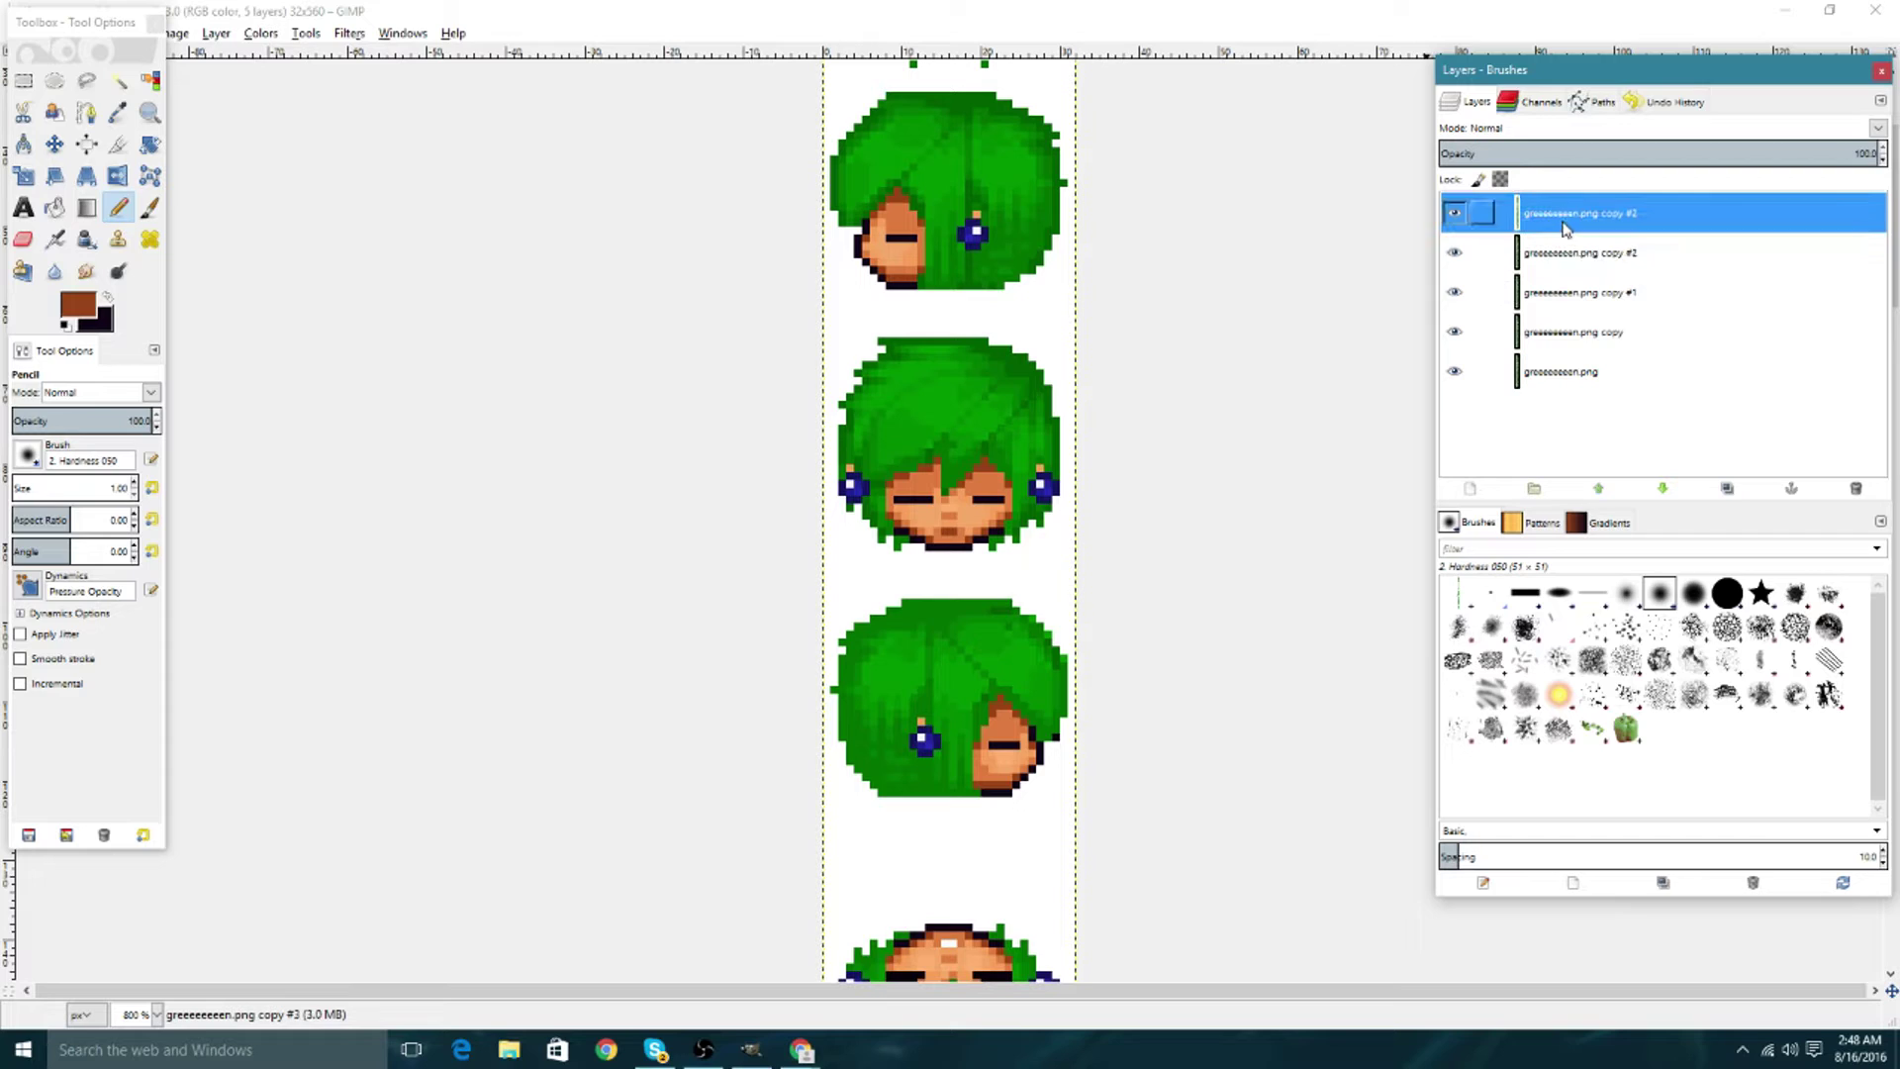
click(912, 473)
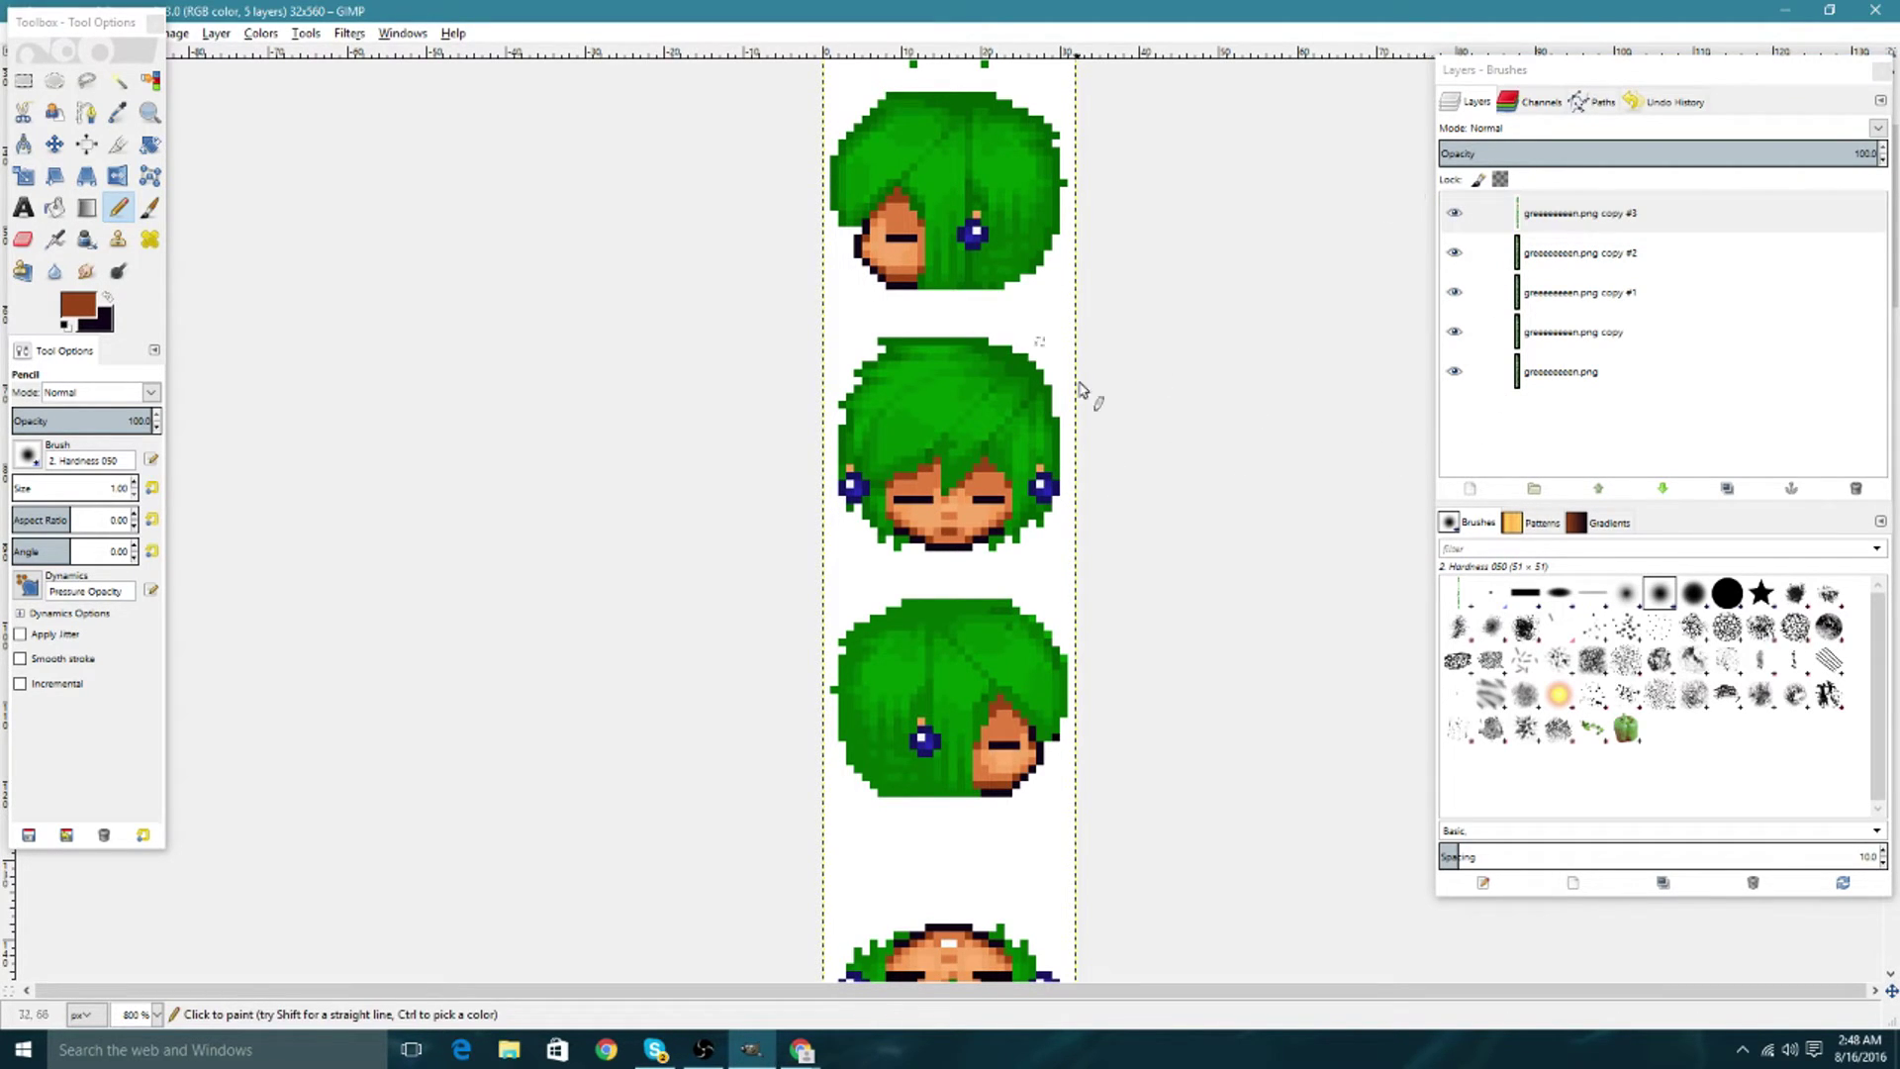
Hide all copy layers to view open eyes, then make all five layers visible again.
drag(1454, 213, 1456, 337)
click(1457, 341)
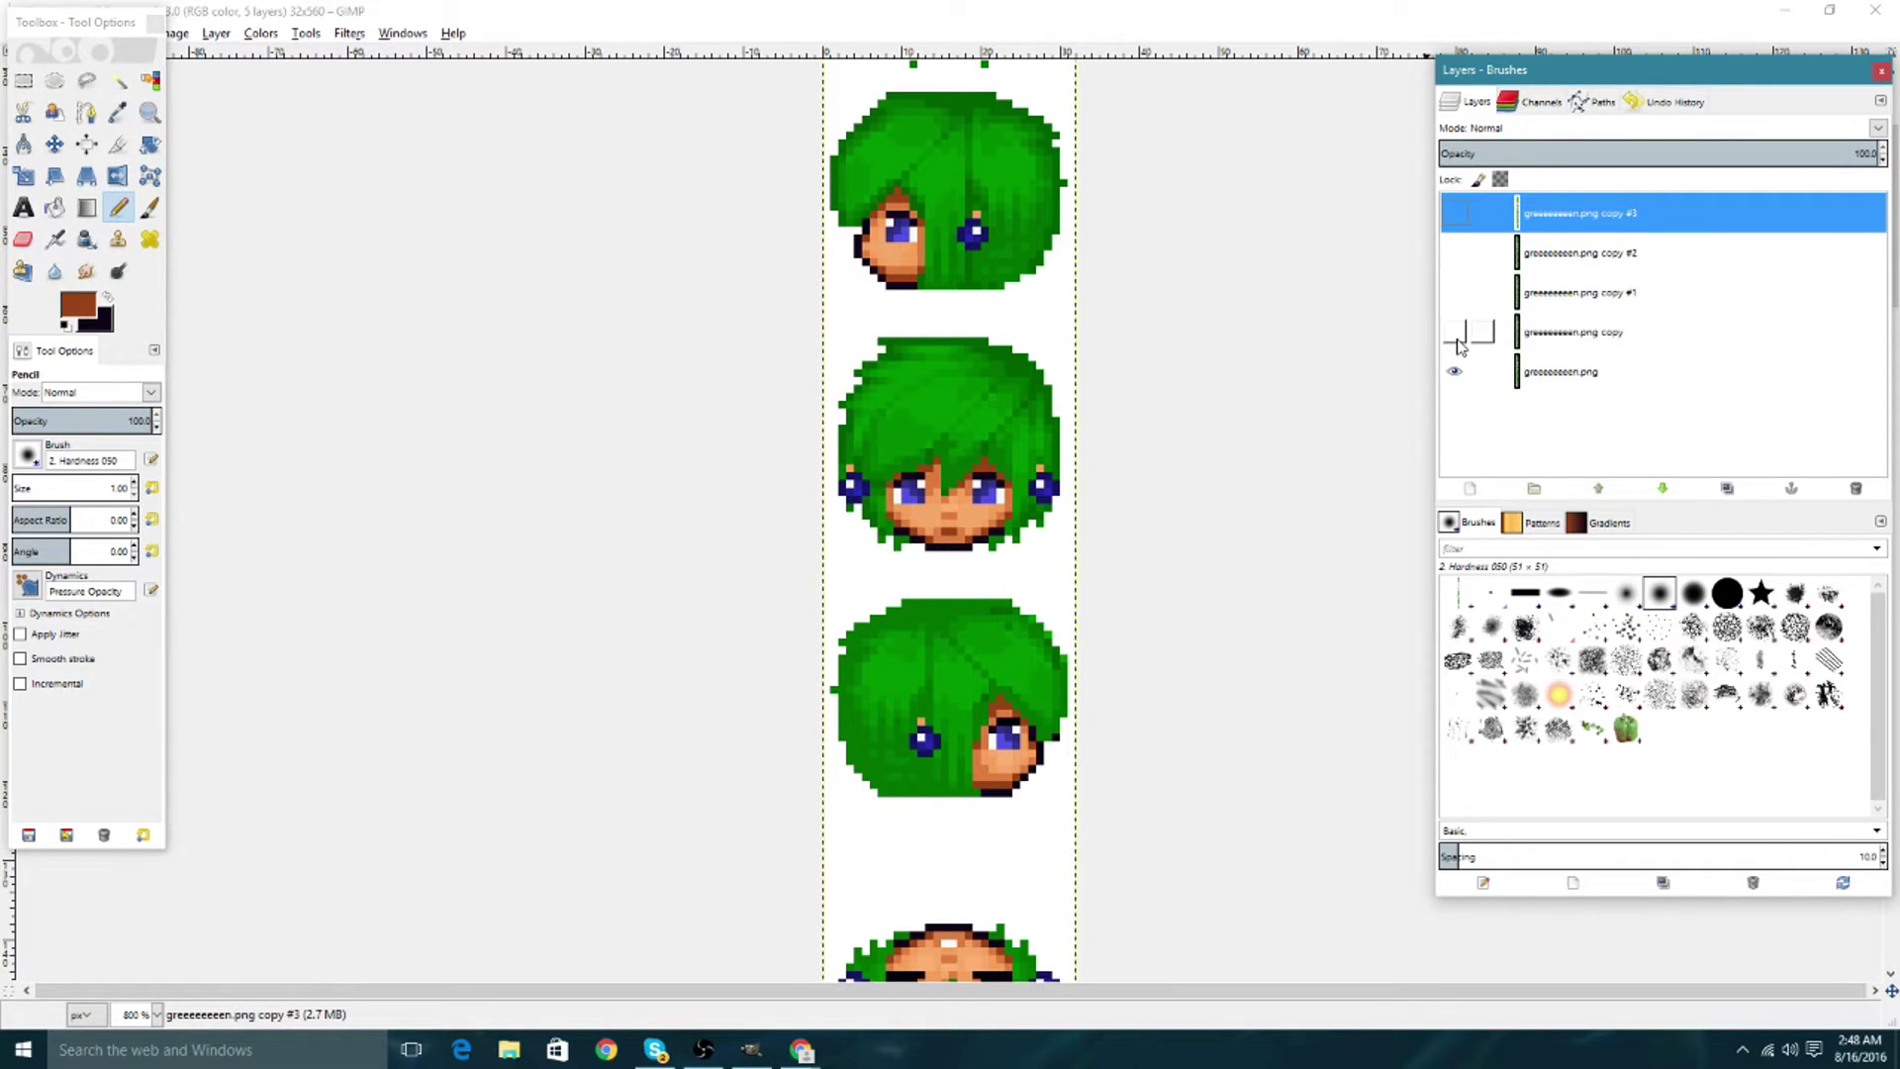
click(1454, 334)
click(1455, 289)
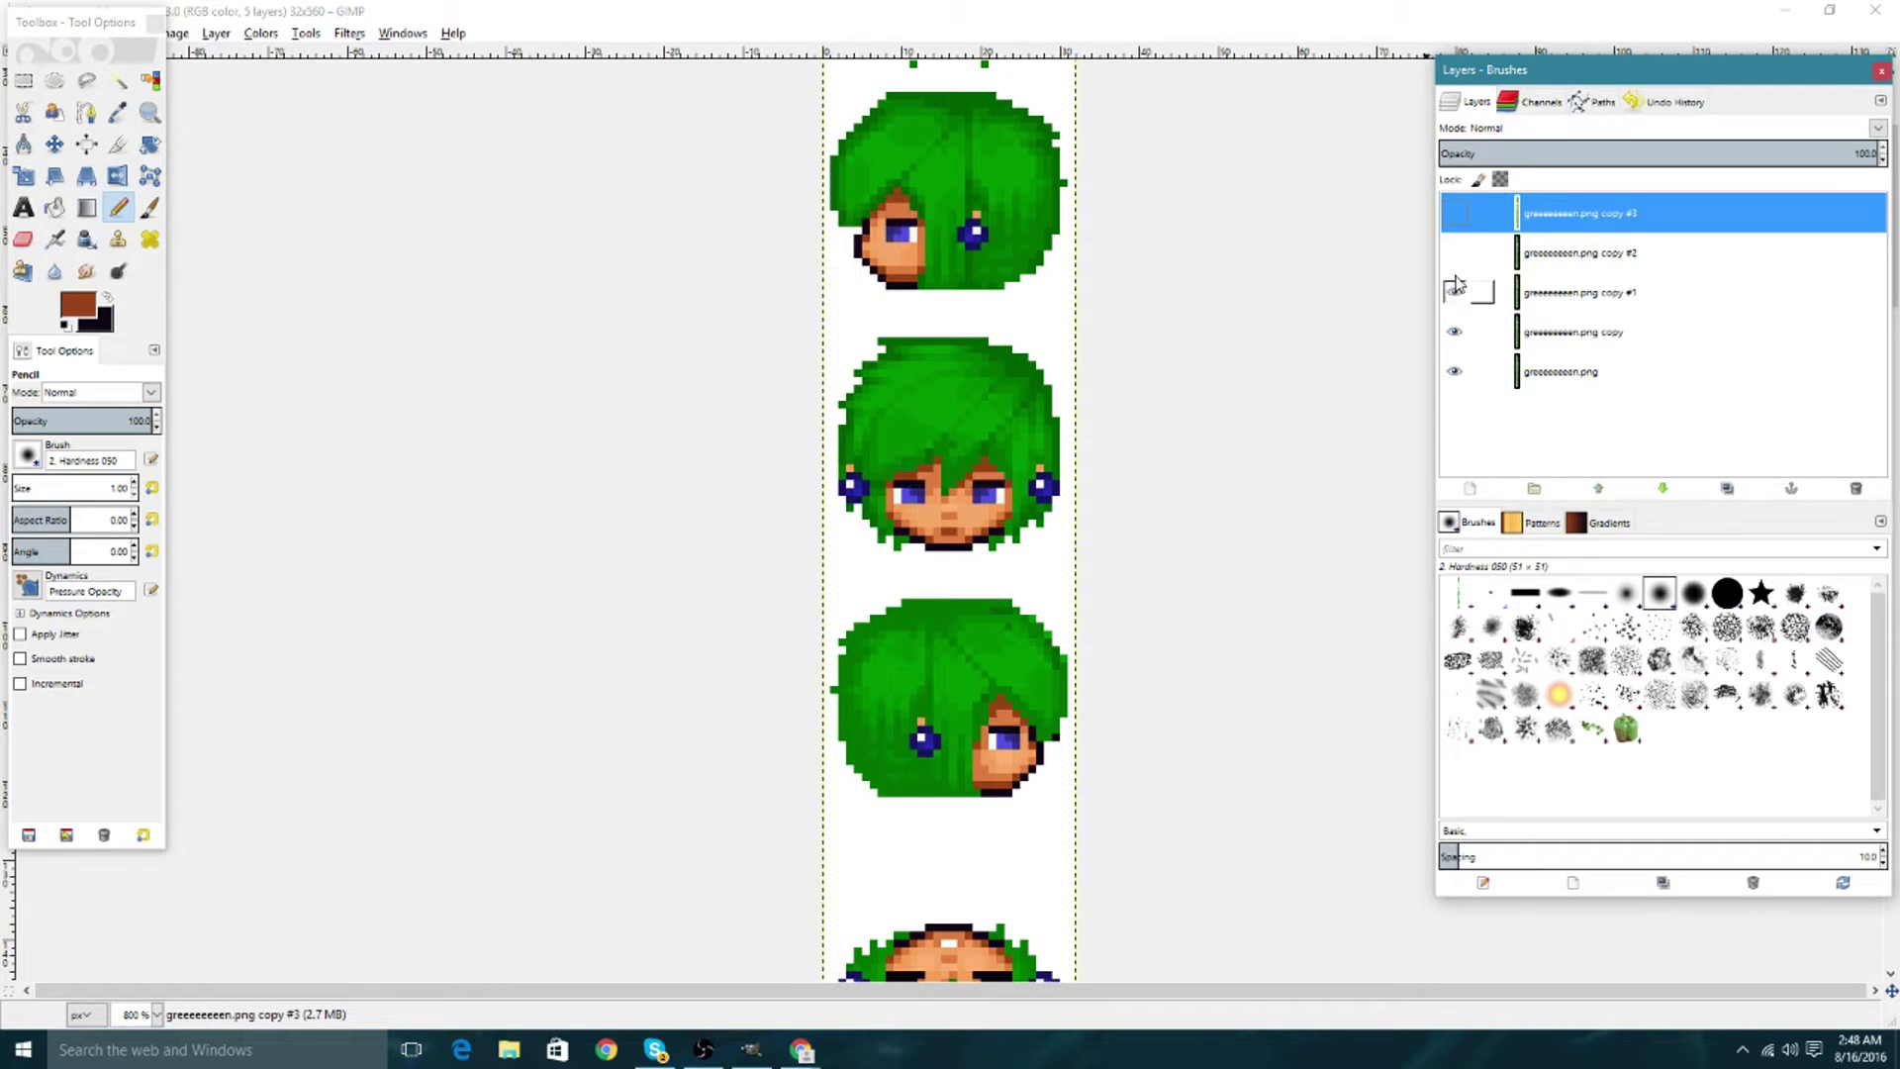
click(1454, 252)
click(1454, 213)
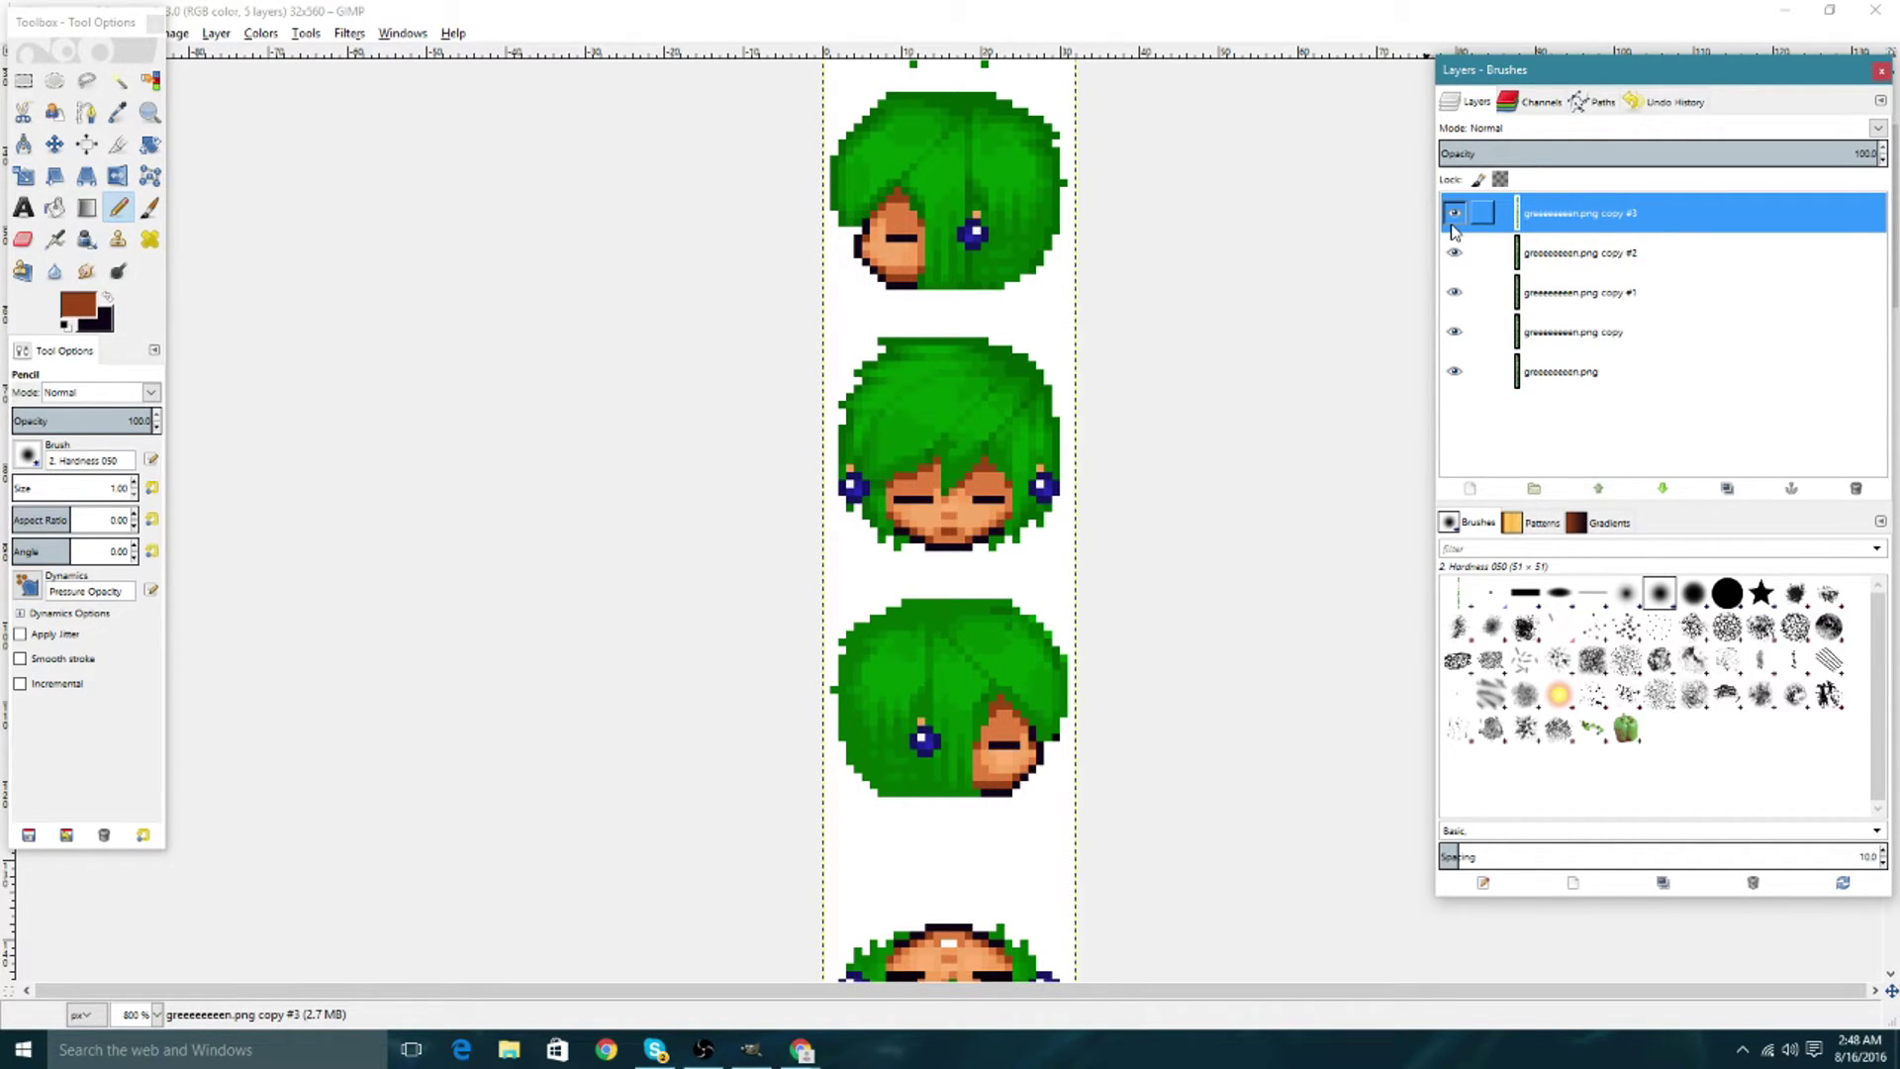
Duplicate the copy #2 frame and move the new copy #4 layer to the top.
click(1524, 249)
click(1455, 213)
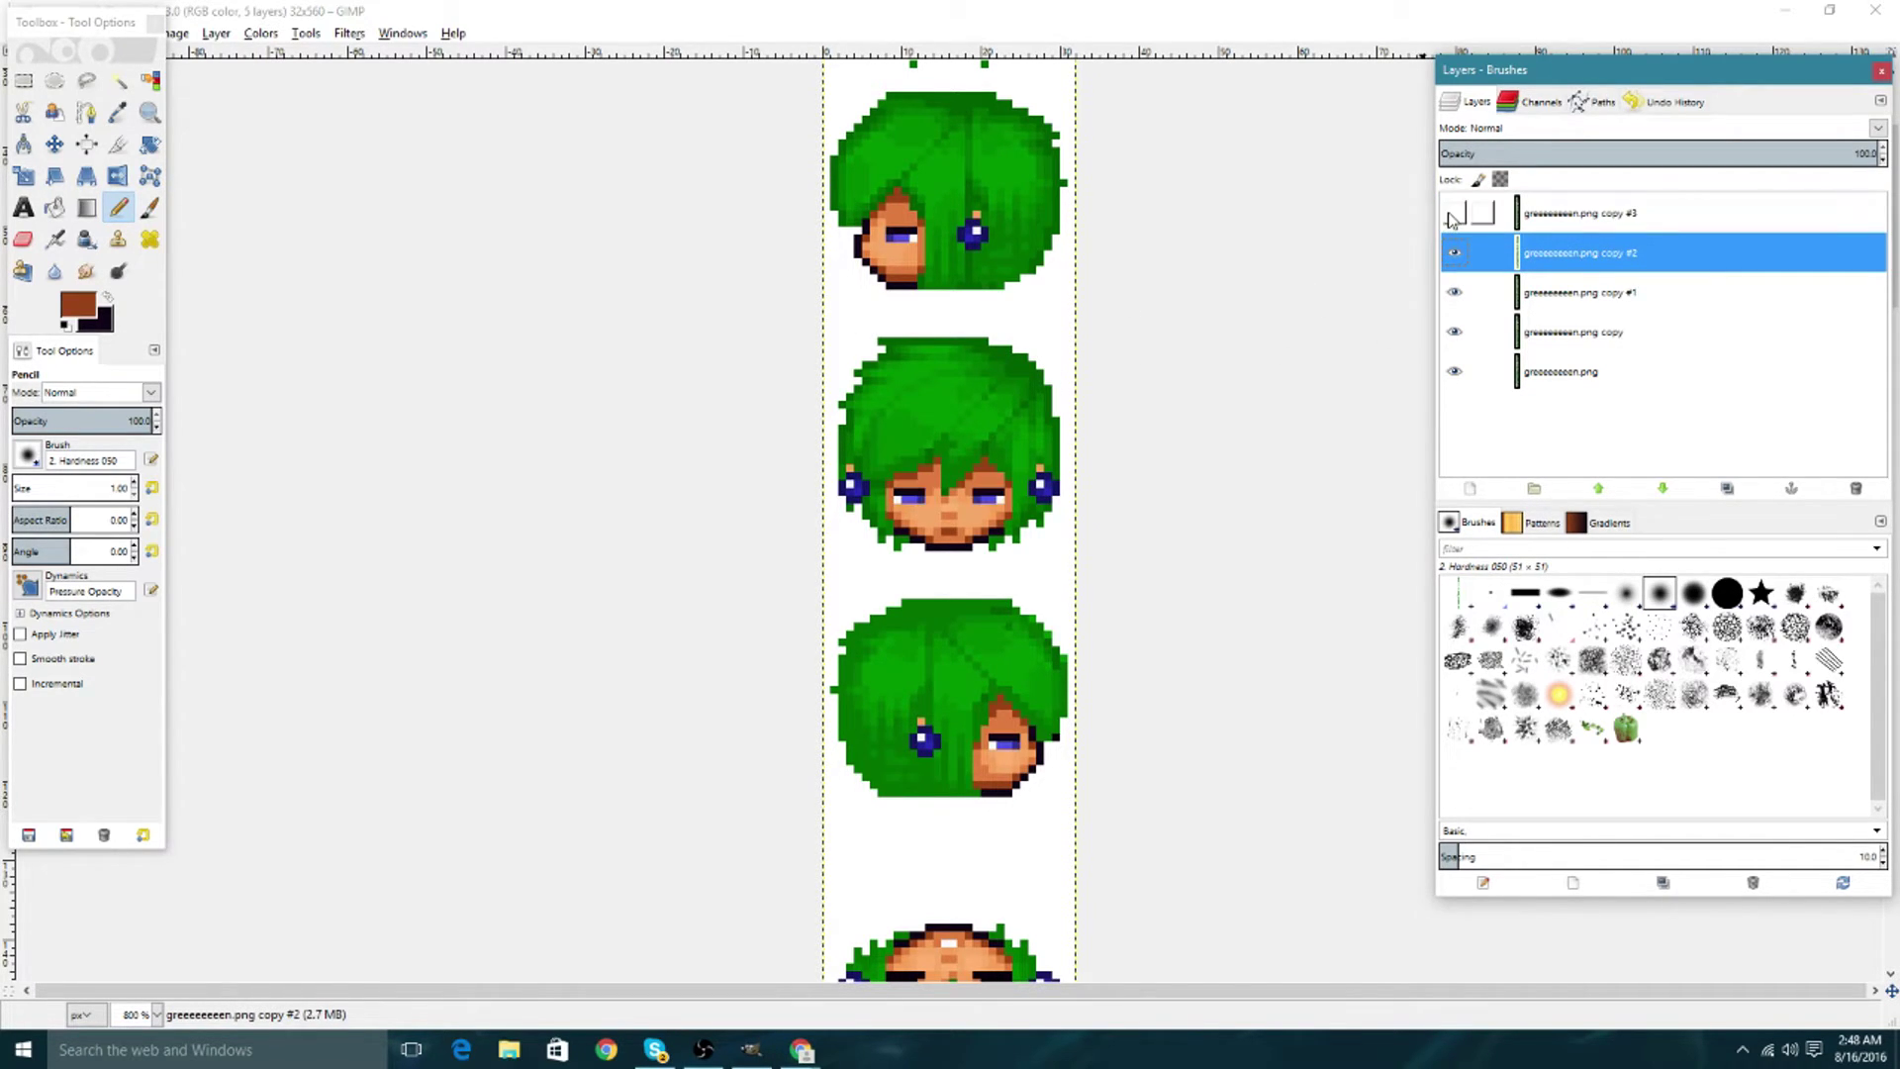
right_click(1598, 250)
click(1598, 258)
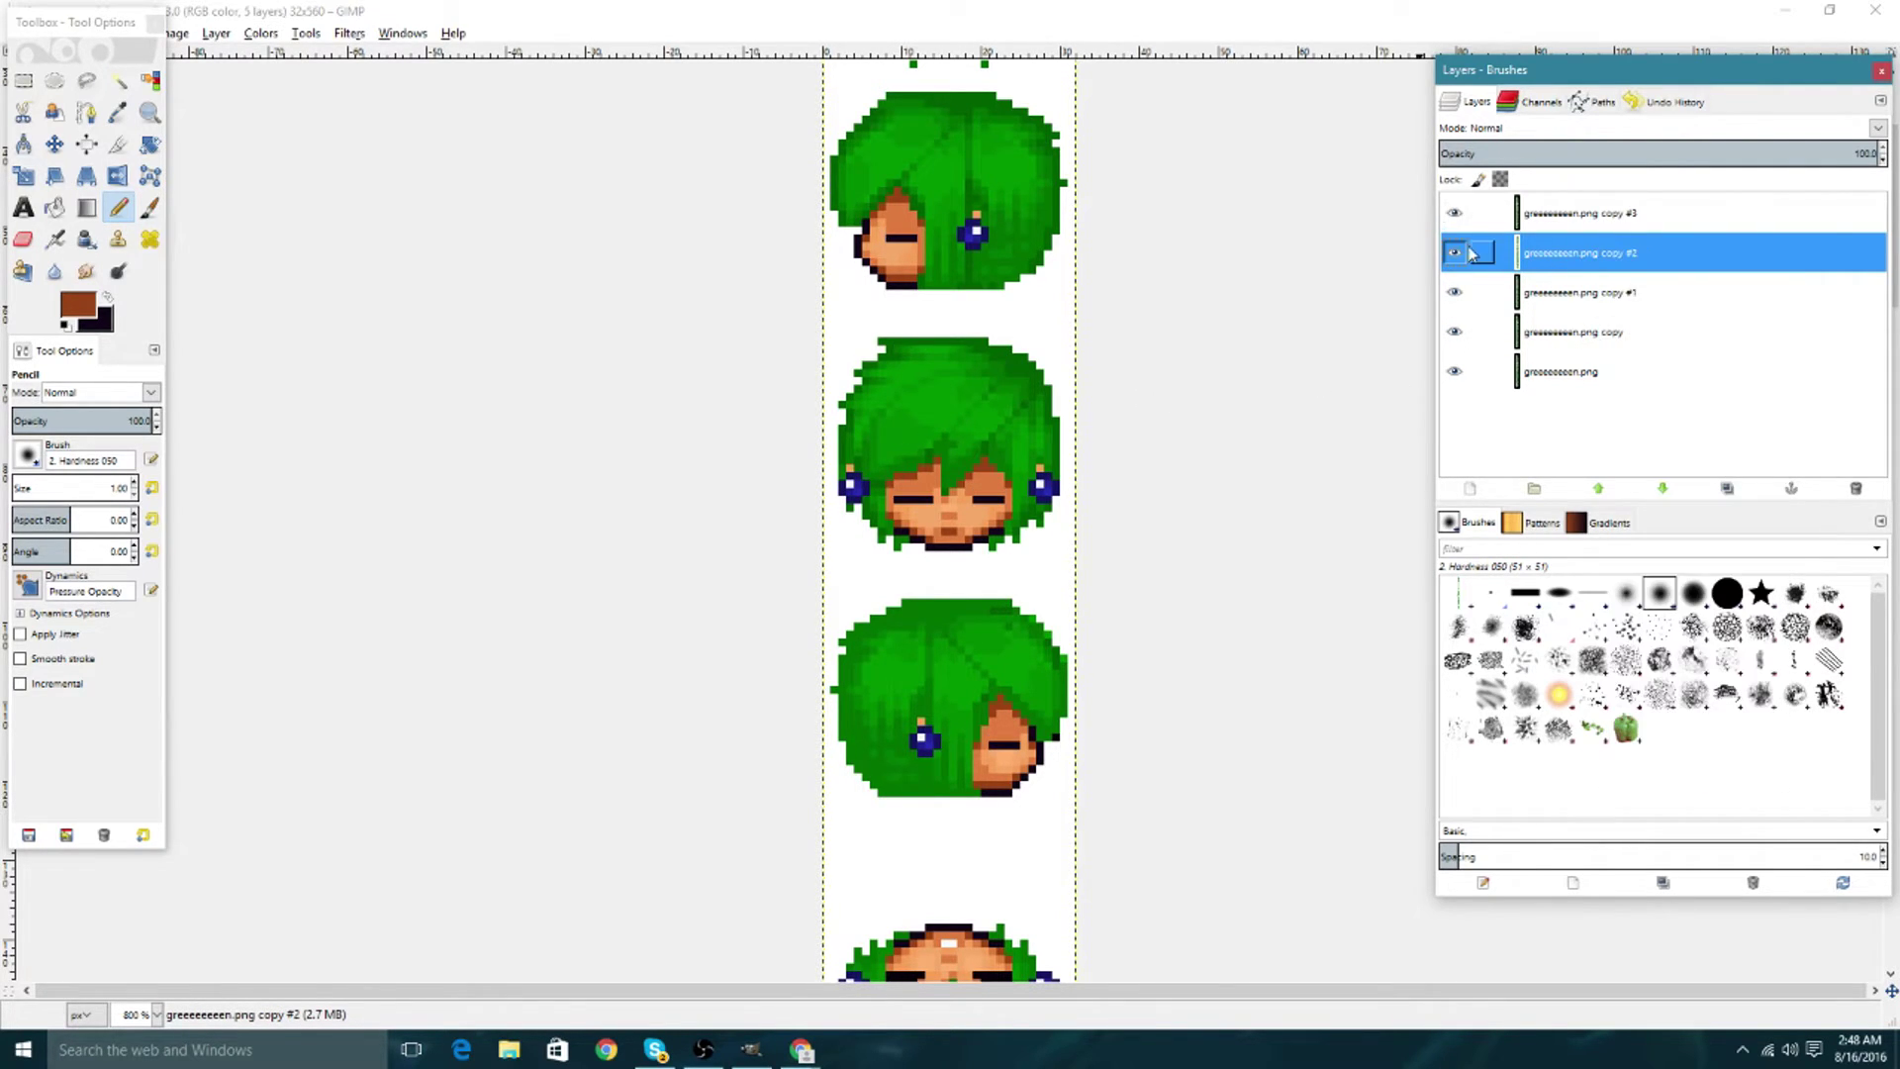
right_click(1598, 258)
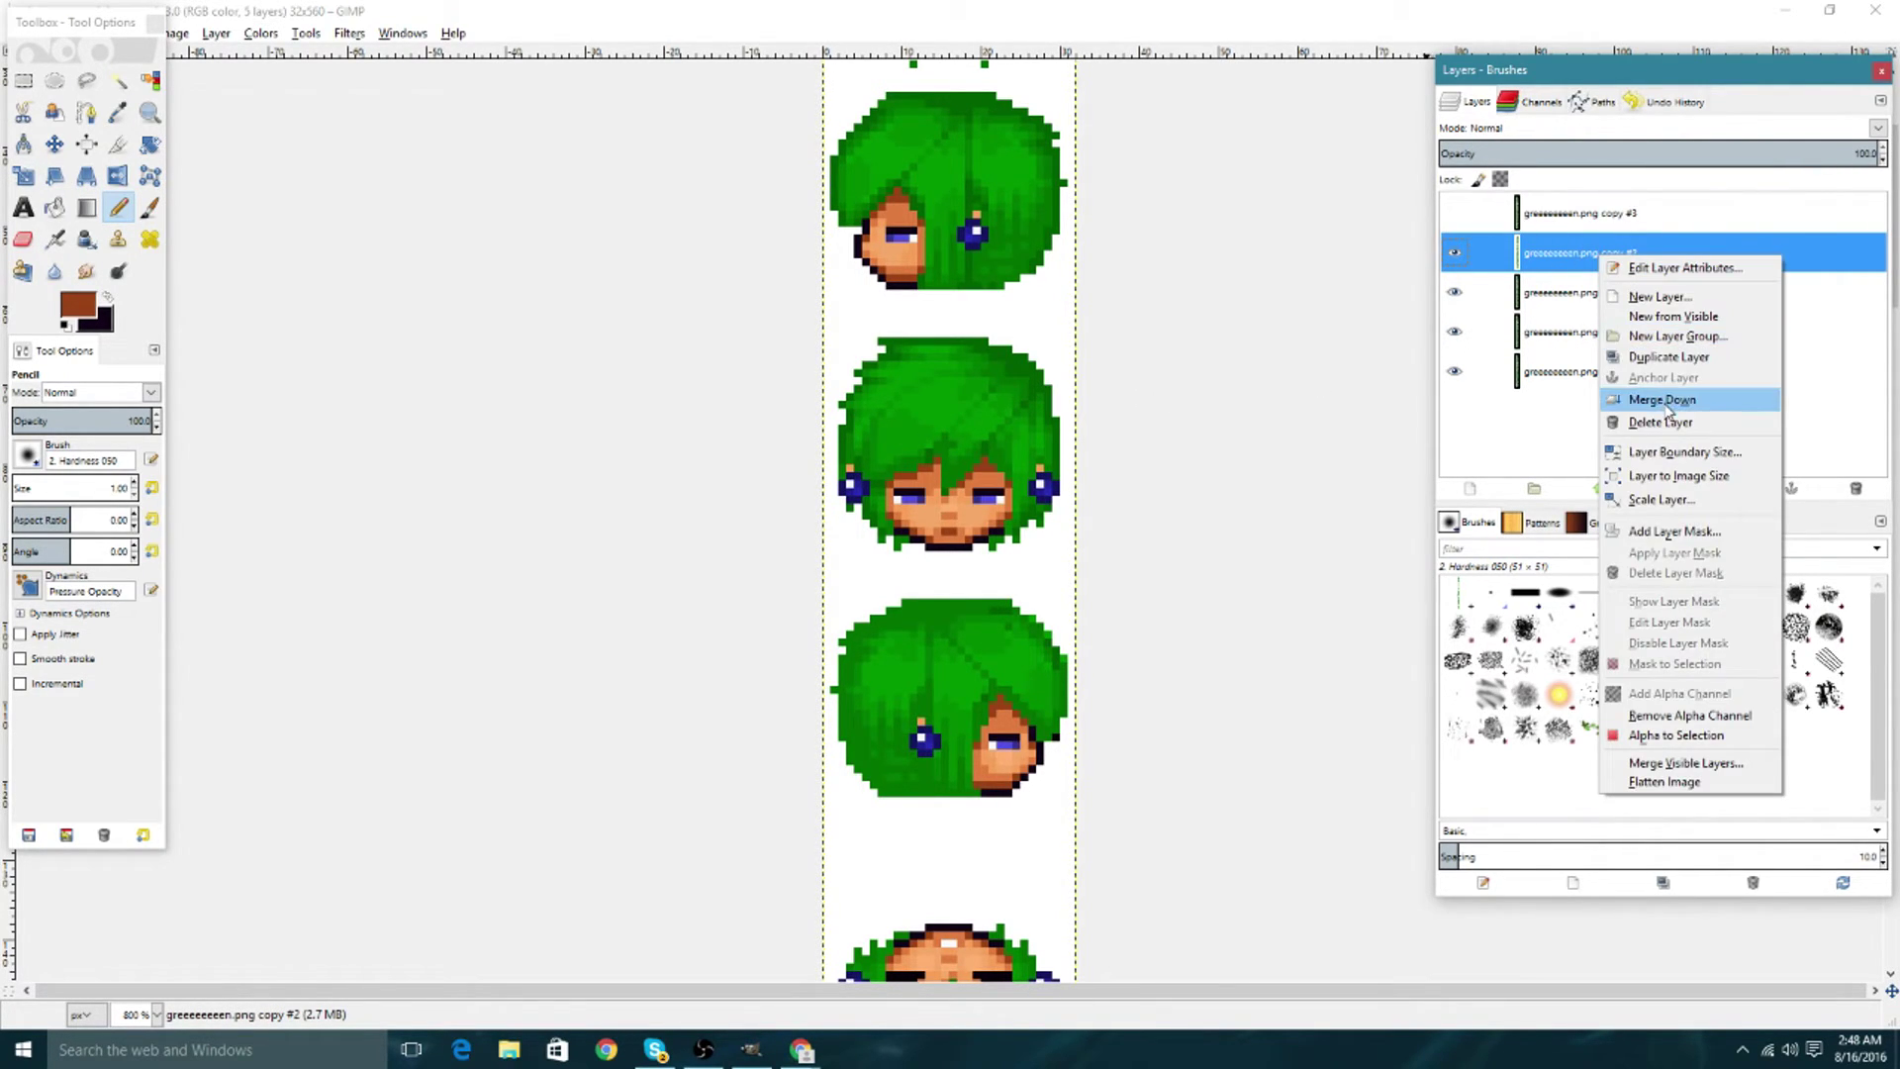
click(1637, 361)
drag(1571, 225, 1573, 210)
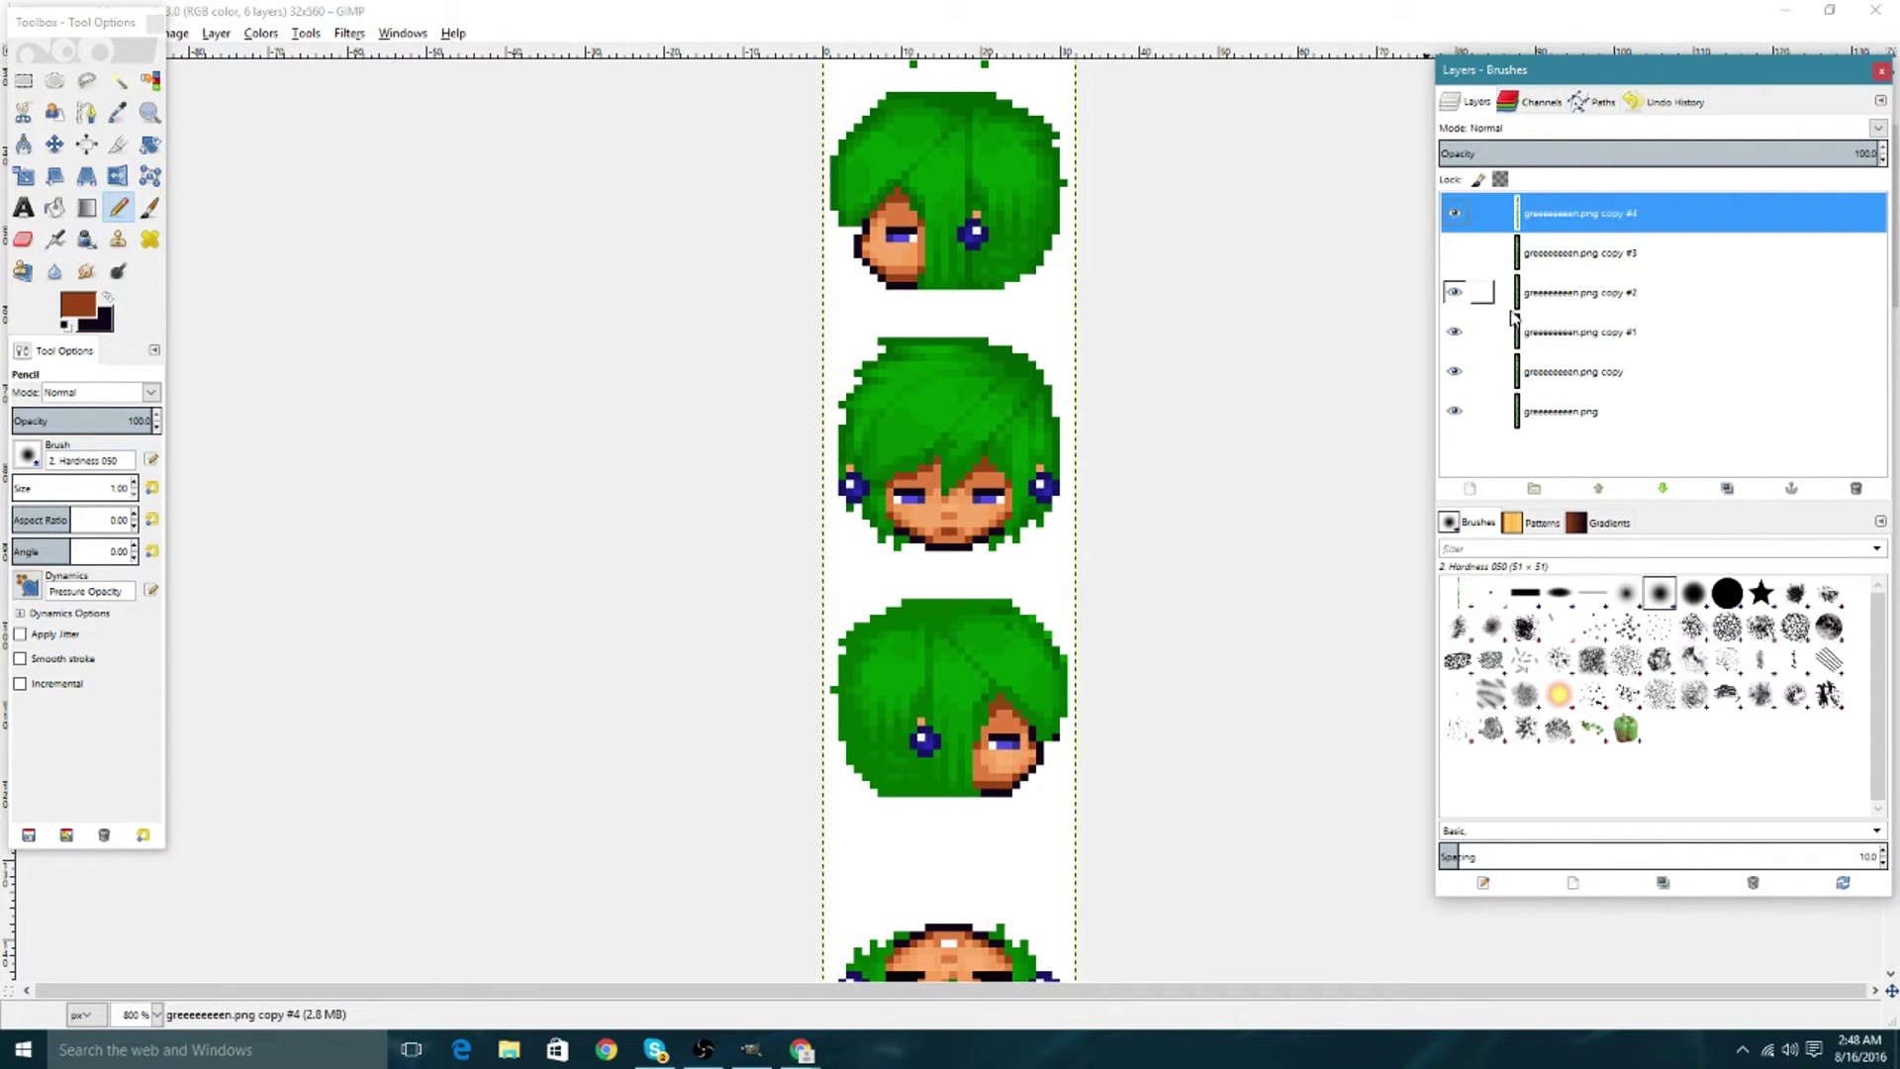
Duplicate the copy #1 frame and move the new copy #5 layer to the top.
click(1454, 253)
click(1454, 212)
click(1454, 252)
click(1453, 292)
right_click(1558, 326)
click(1601, 433)
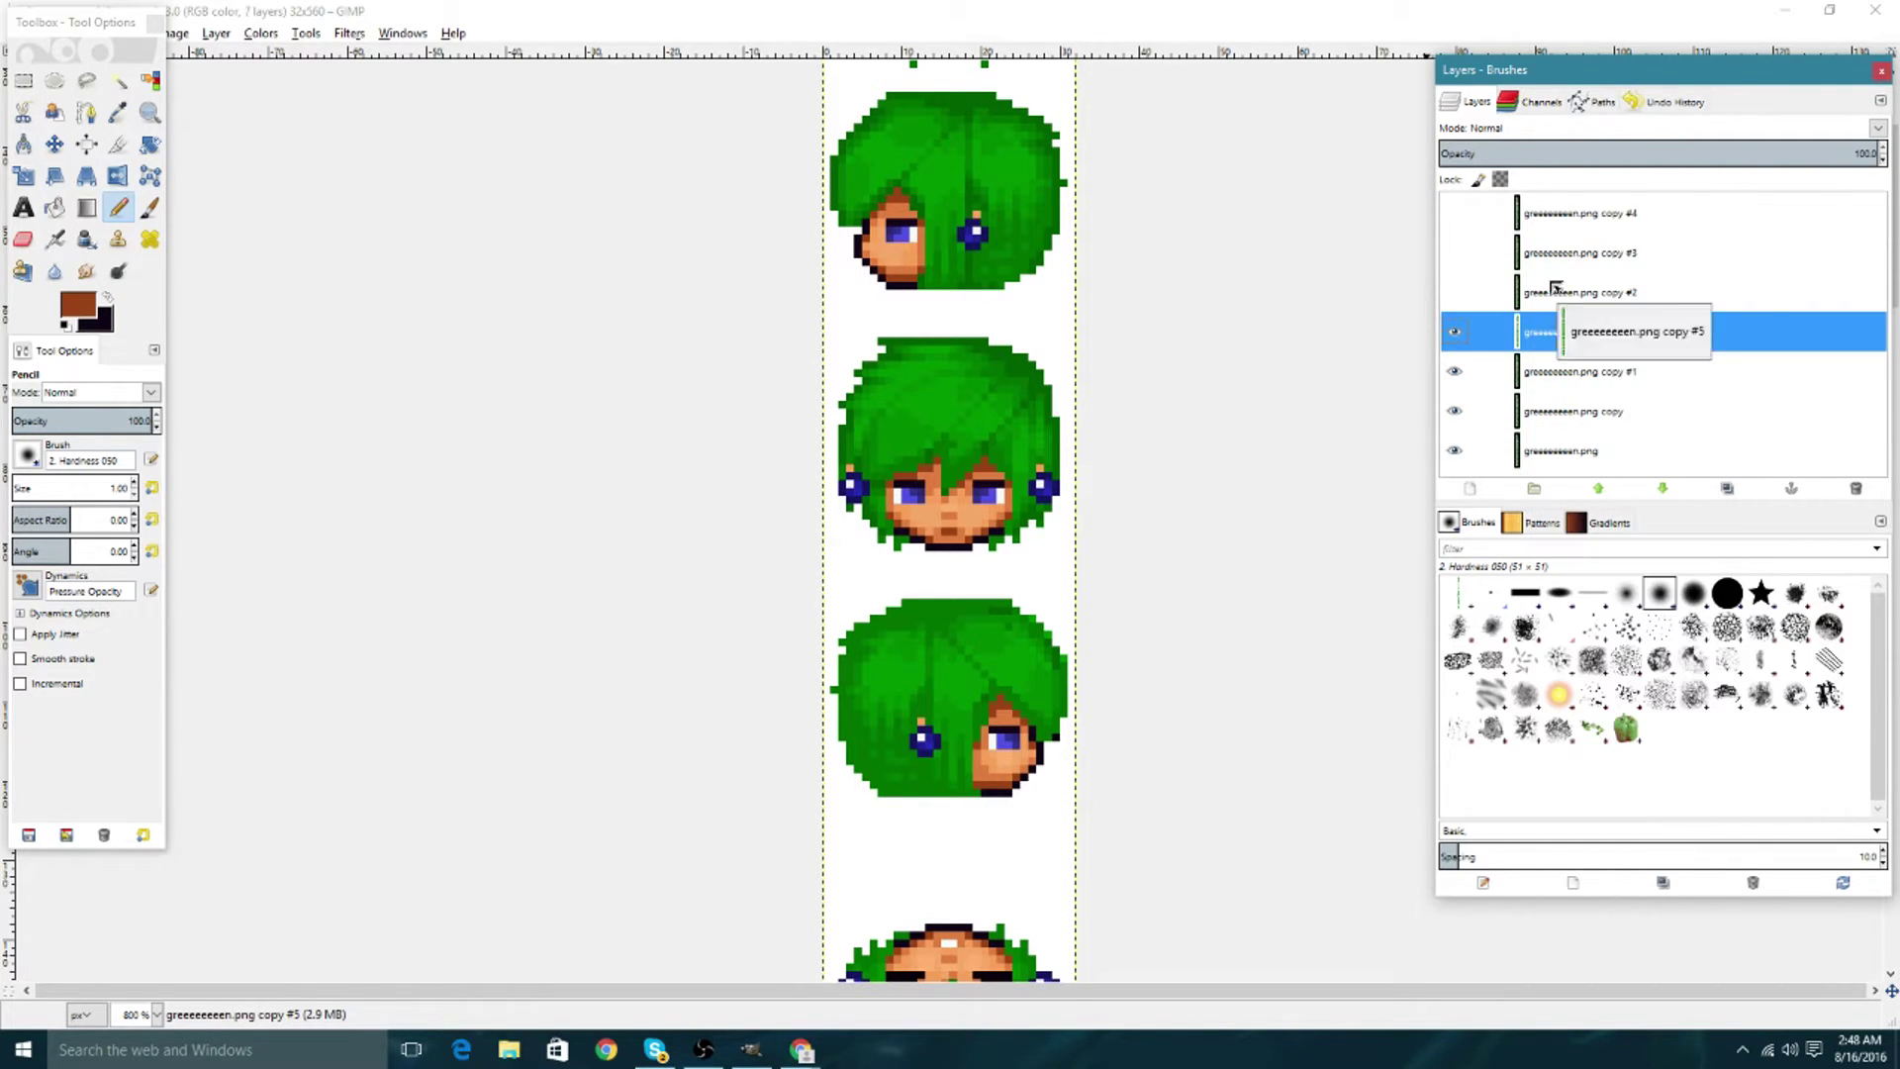
drag(1549, 331, 1529, 212)
click(1453, 213)
click(1454, 371)
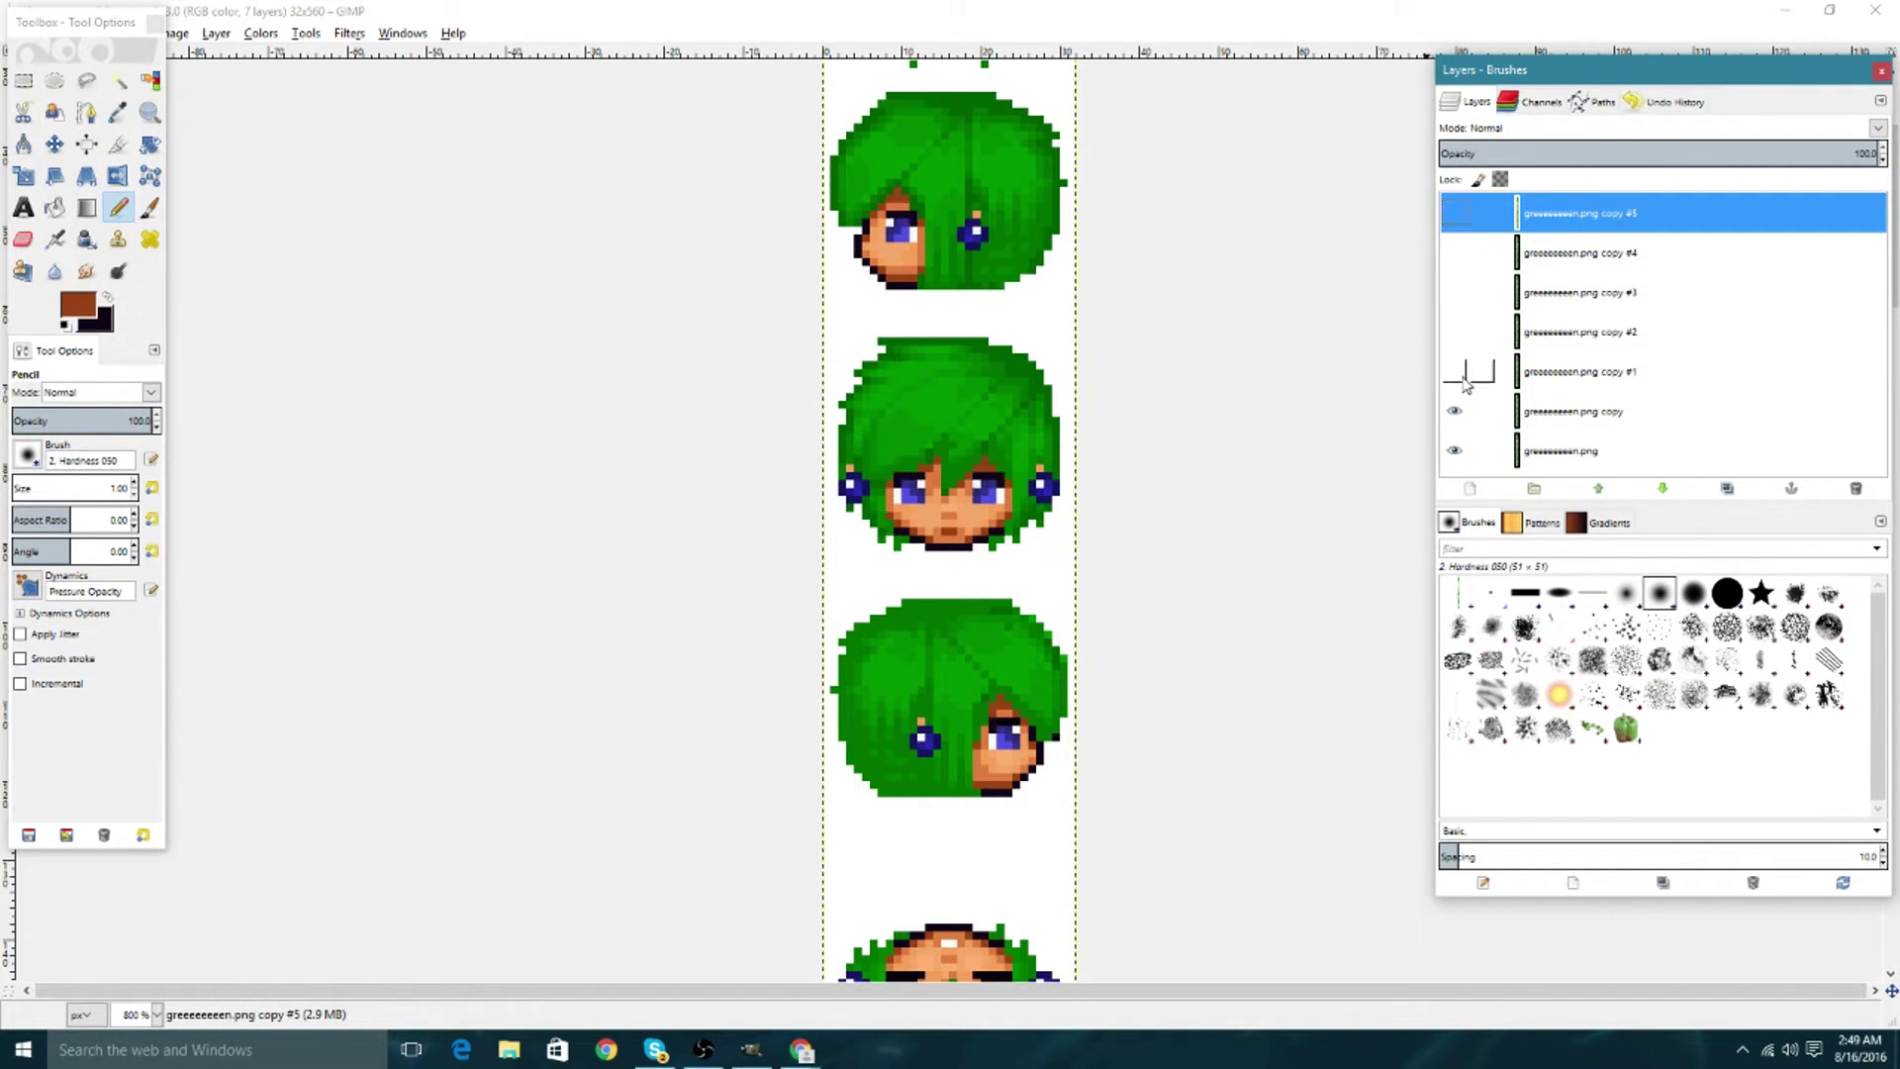
Duplicate the plain copy layer and move the new copy #6 layer to the top.
click(1482, 411)
right_click(1528, 411)
click(1595, 511)
drag(1563, 410, 1528, 211)
click(1454, 212)
Hide the frame layers one by one to check each blink frame.
scroll(1488, 415, down, 1)
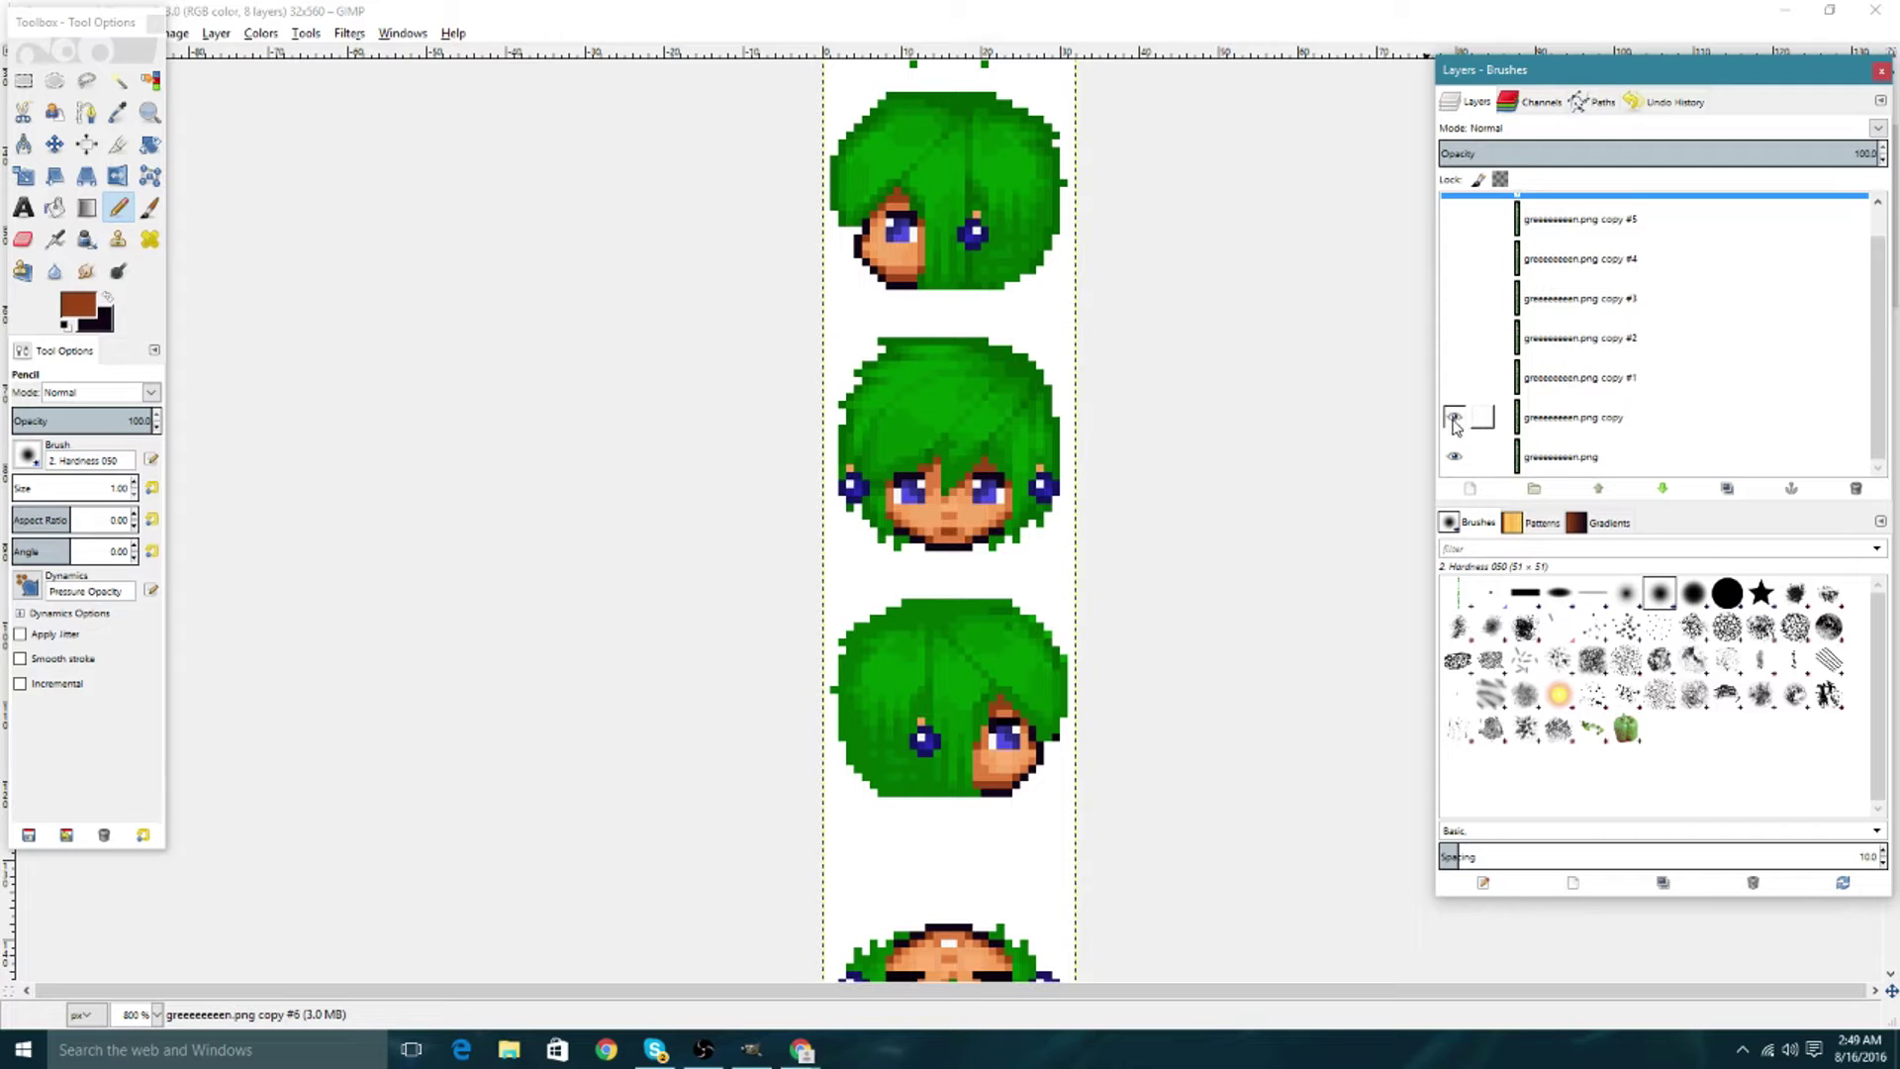
drag(1453, 423, 1458, 226)
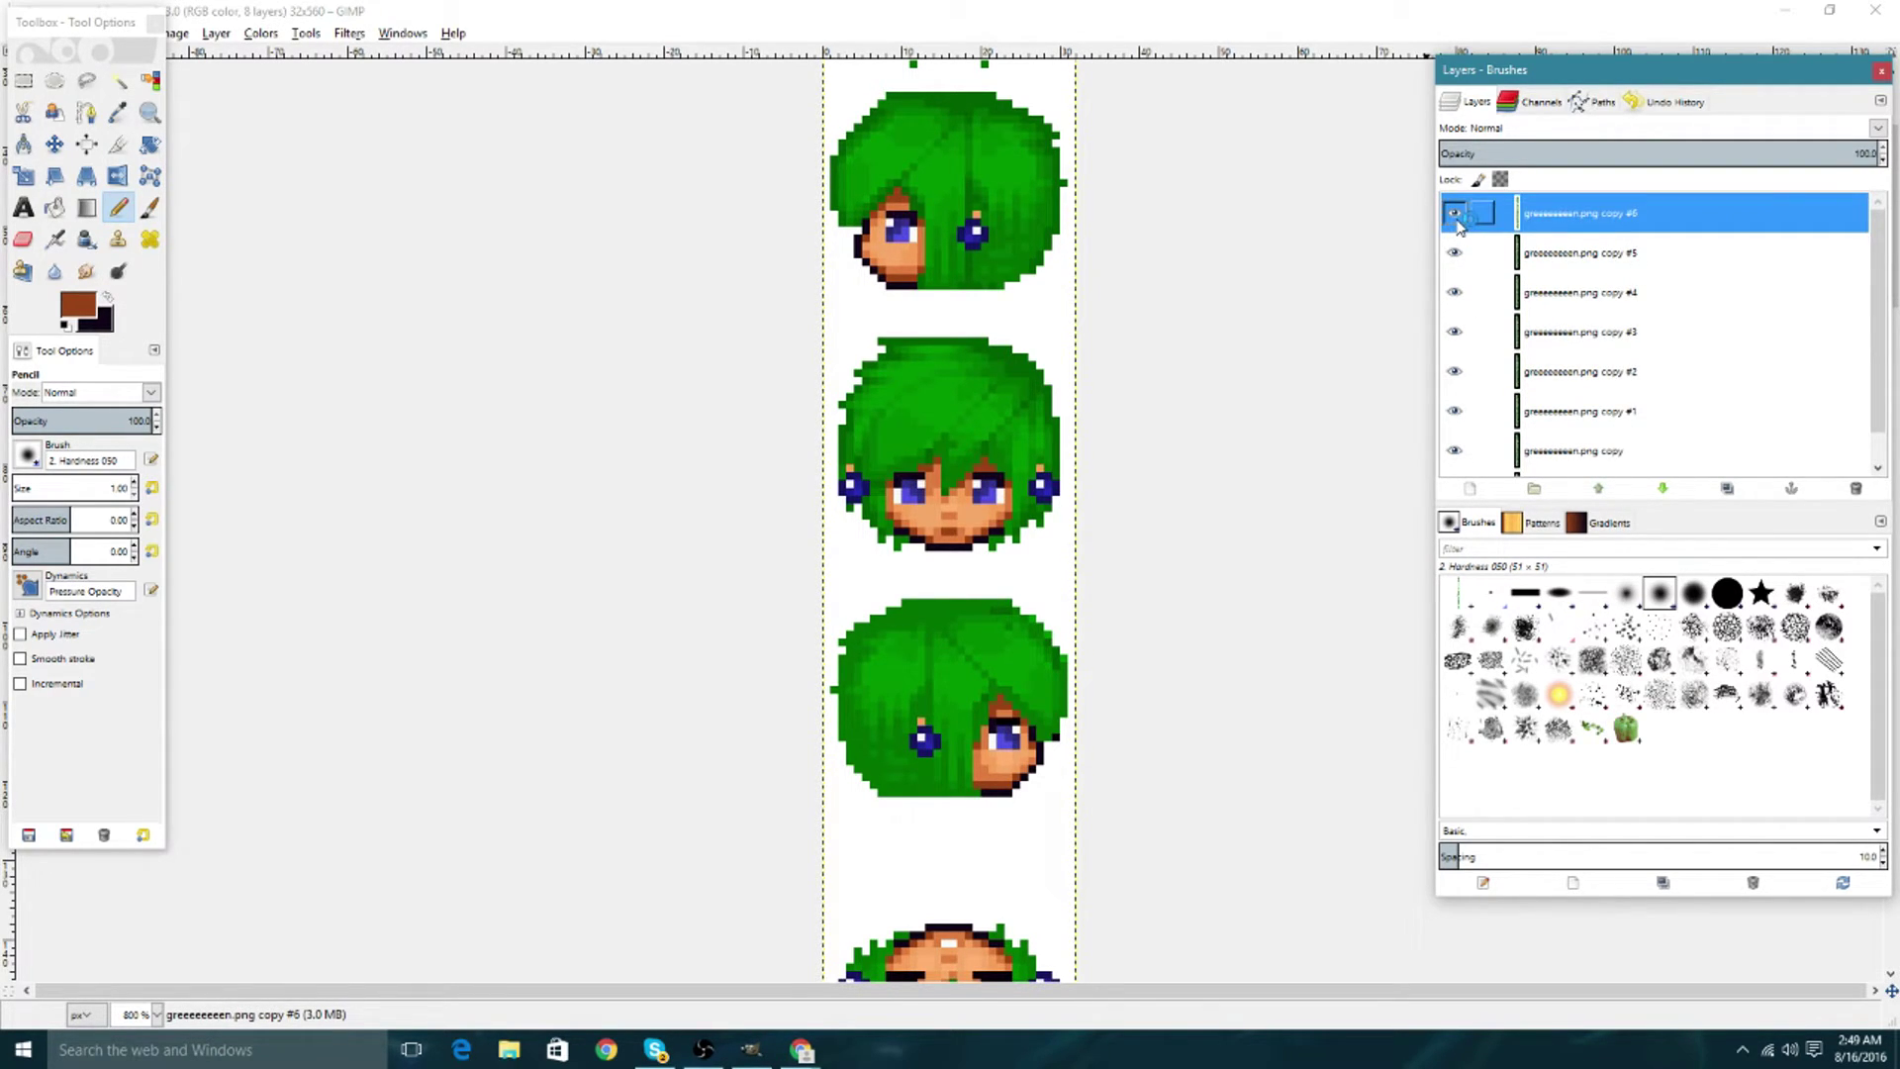
scroll(1479, 277, down, 1)
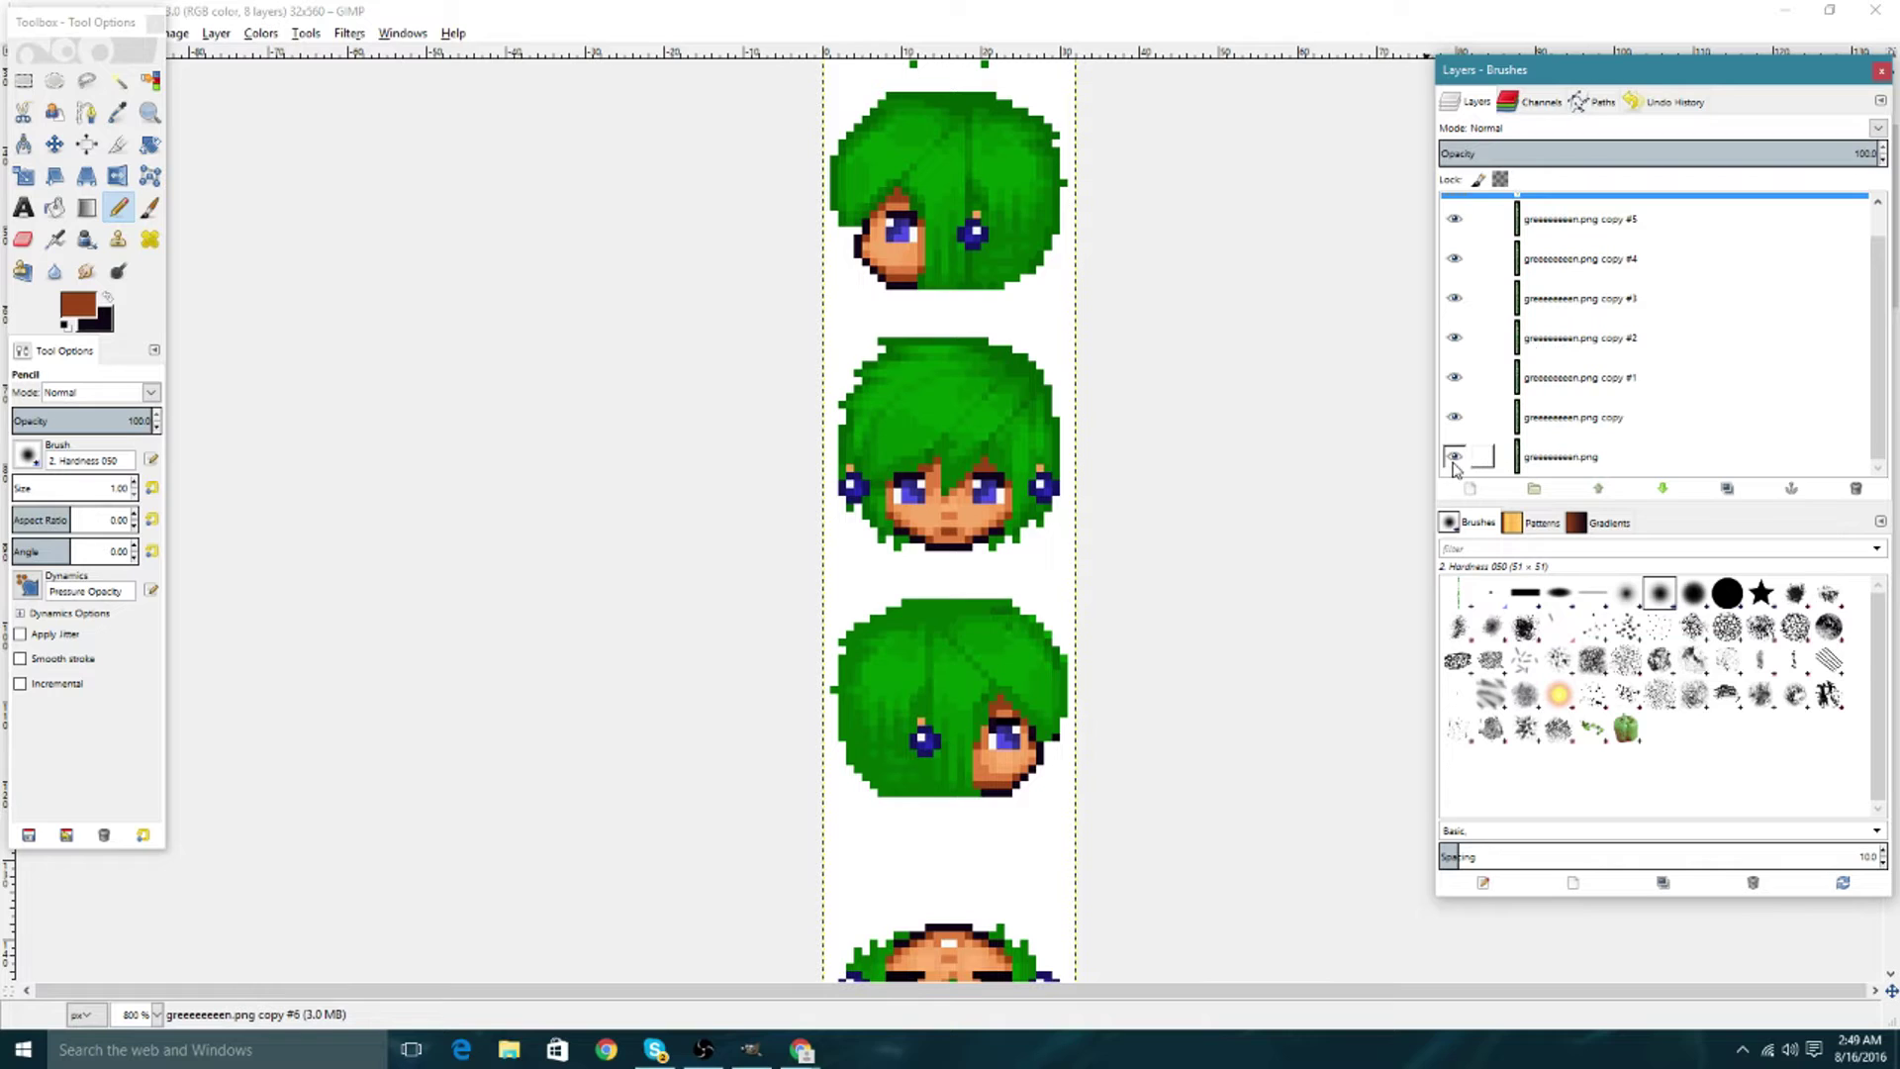
click(1454, 417)
click(1453, 377)
click(1453, 338)
click(1453, 298)
click(1453, 258)
click(1454, 219)
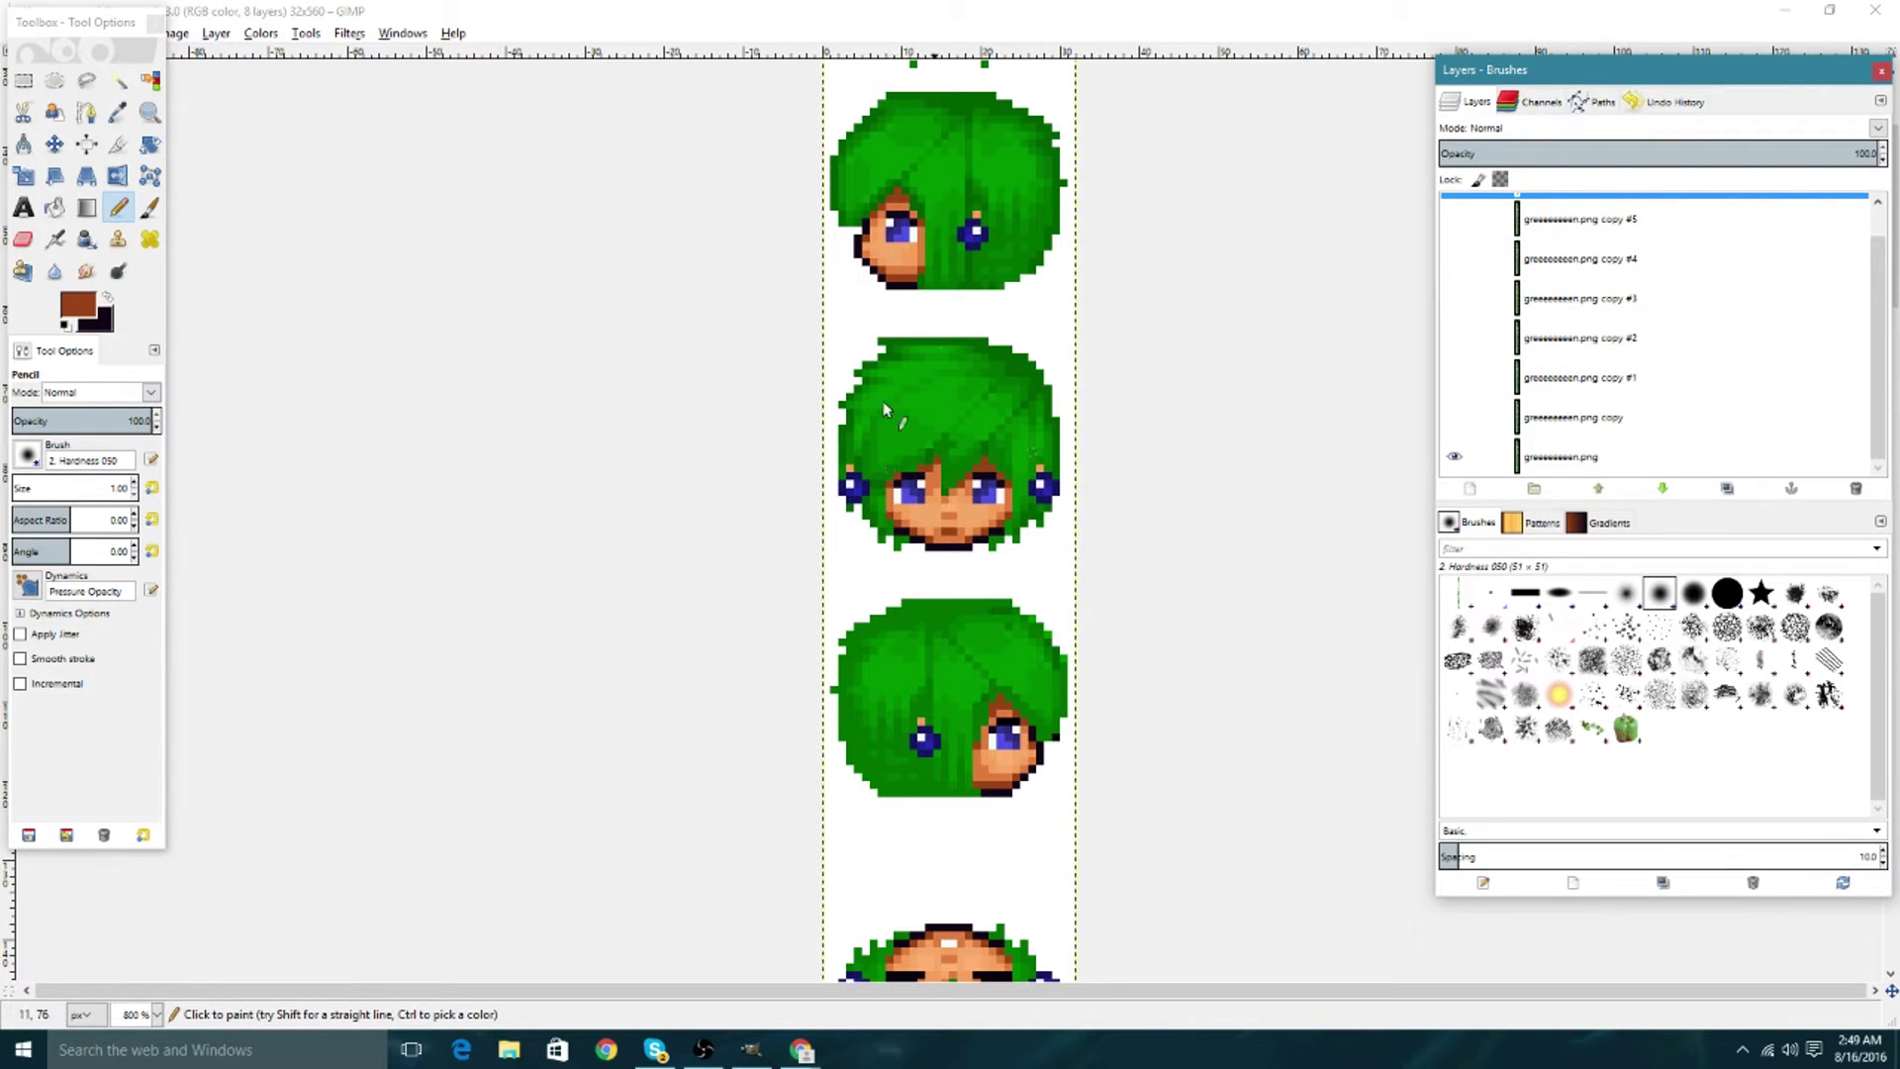
scroll(1464, 297, up, 1)
click(1453, 214)
click(1453, 216)
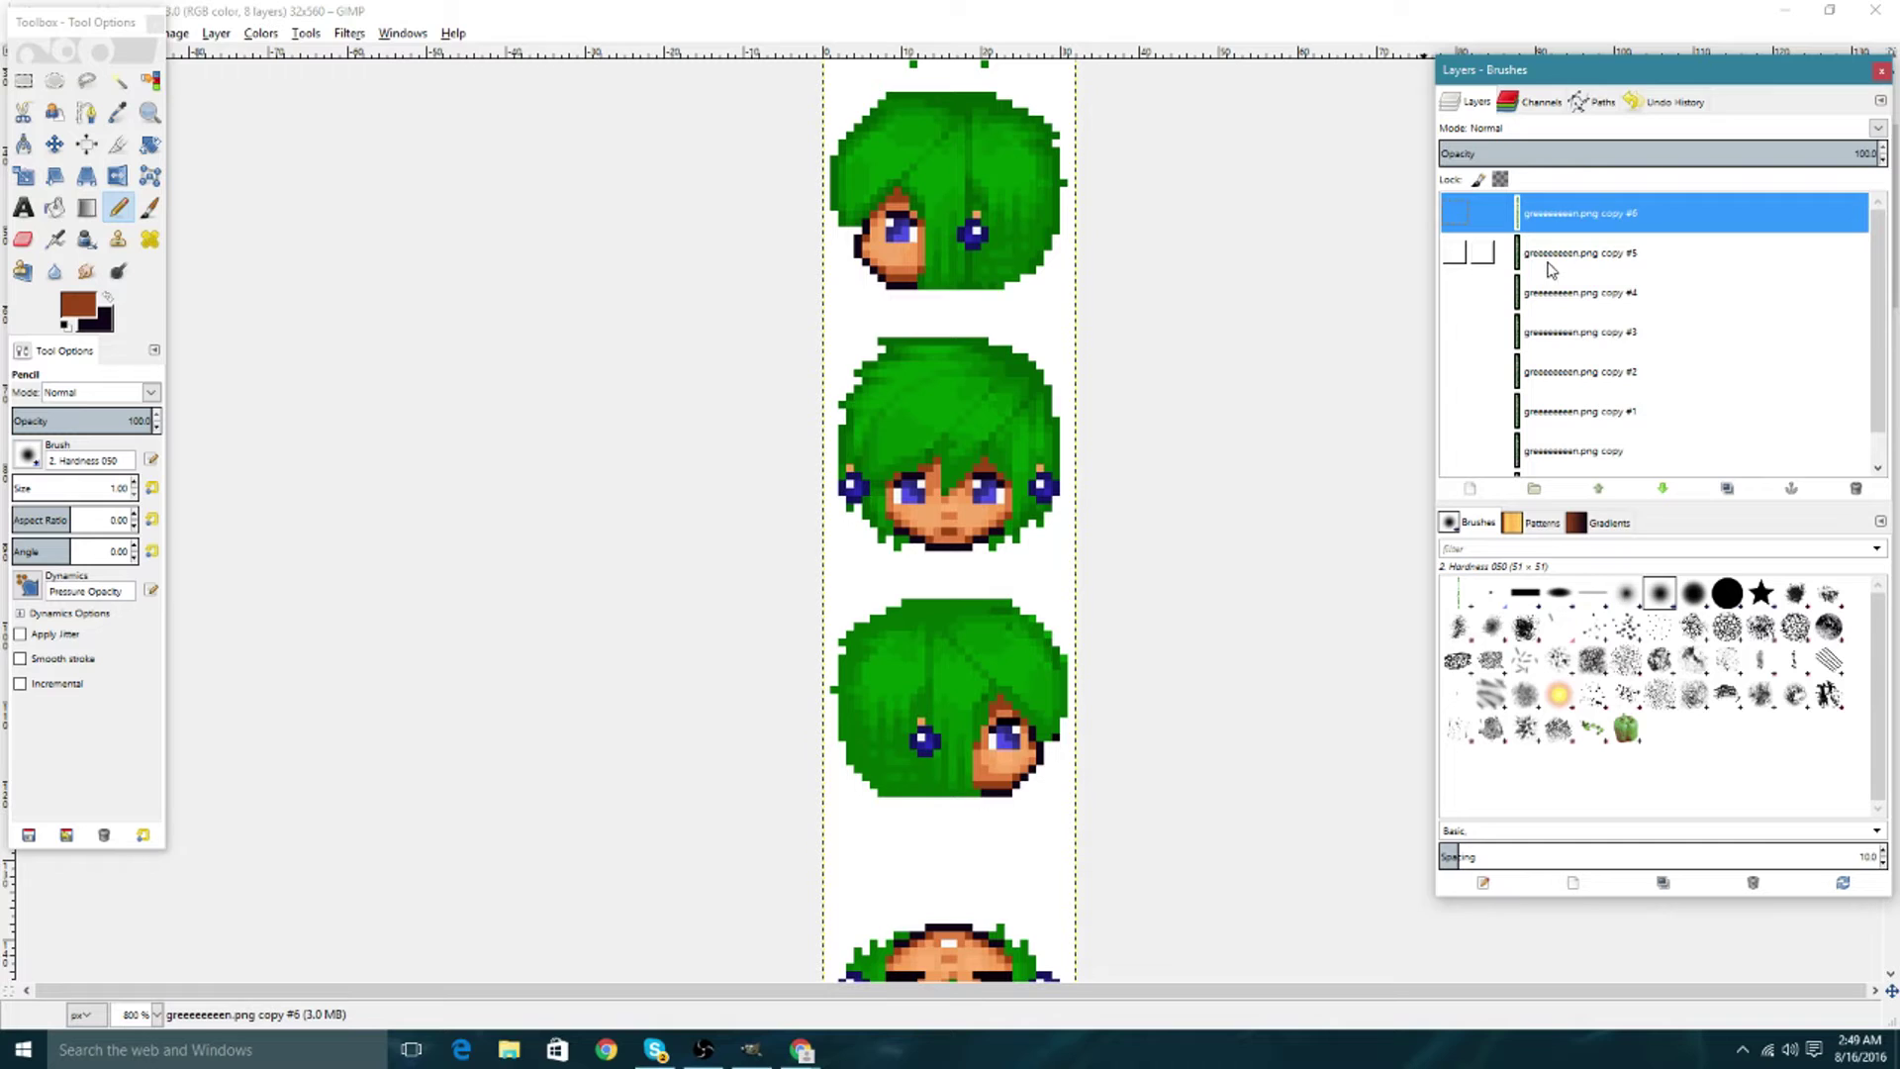
Make all eight frame layers, from plain copy to copy #6, visible again.
scroll(1551, 270, down, 1)
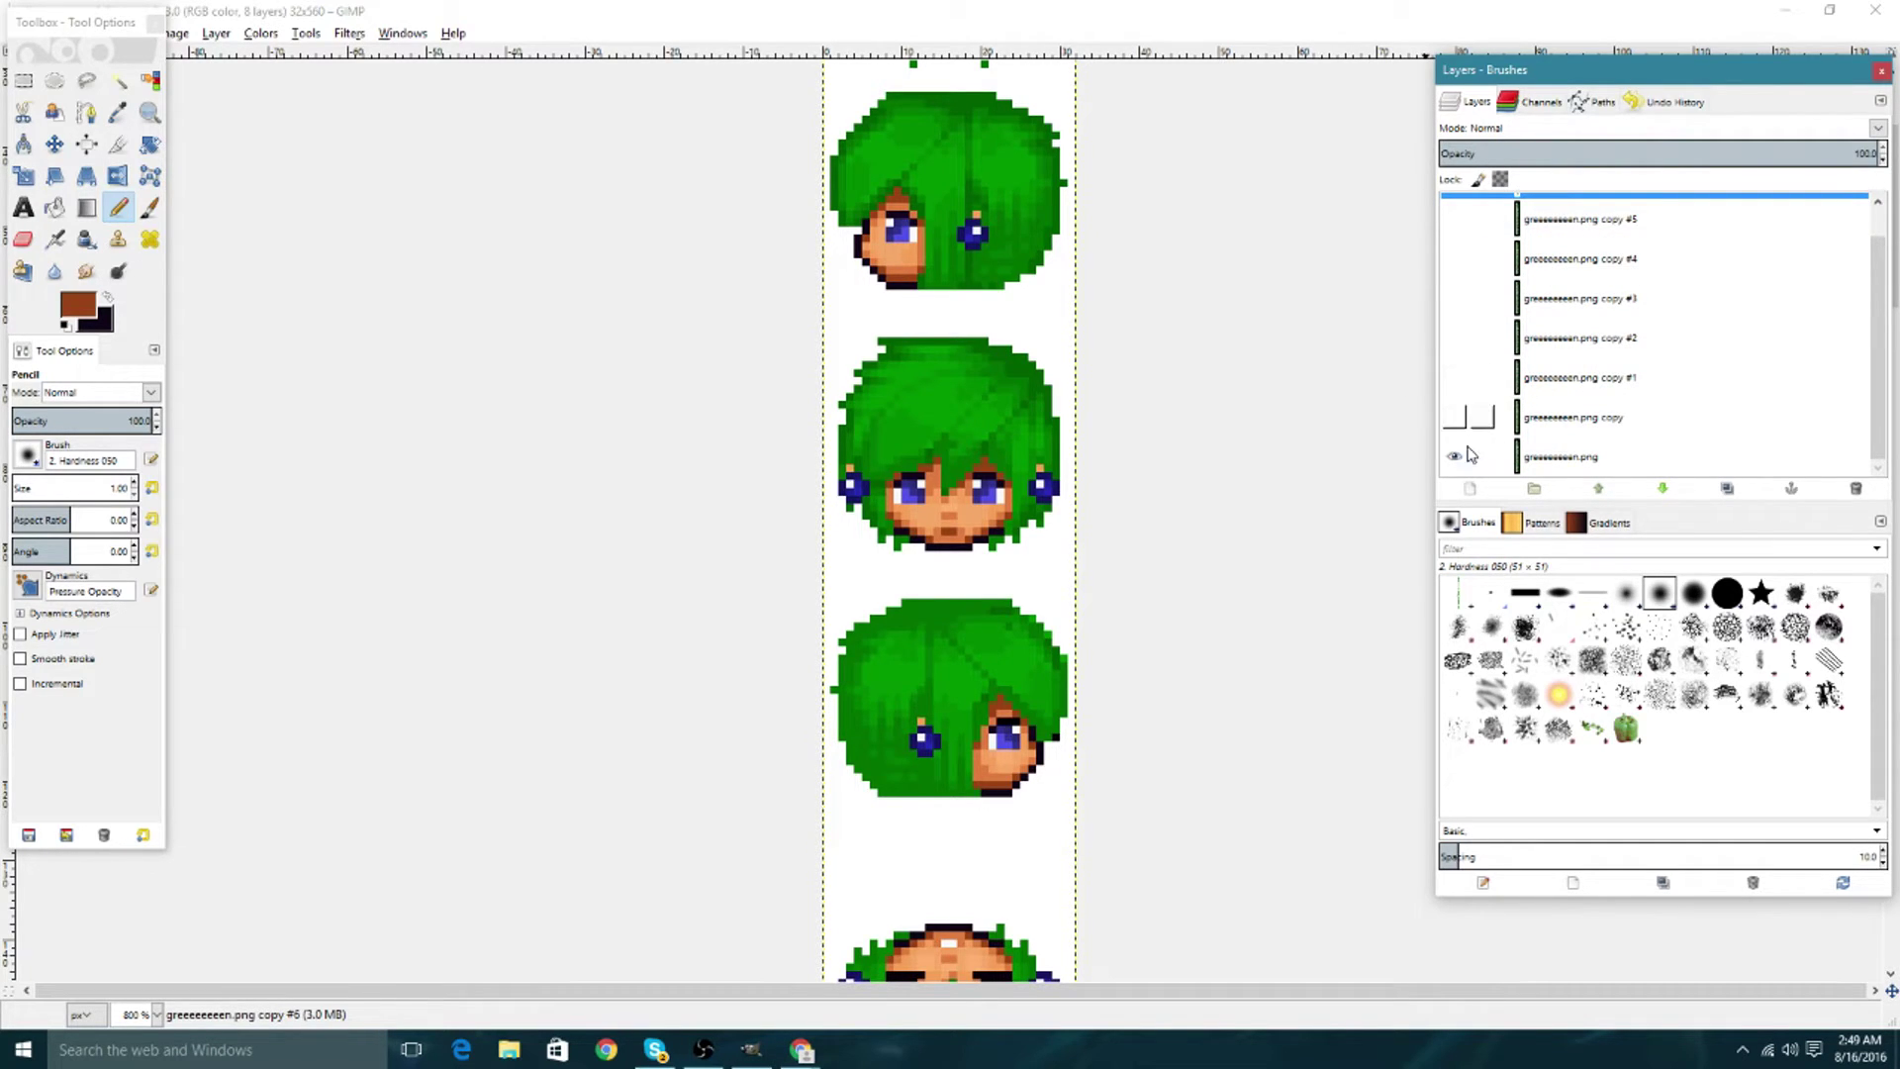
click(1453, 417)
click(1453, 377)
click(1454, 337)
click(1454, 297)
click(1454, 258)
click(1454, 218)
scroll(1455, 228, up, 1)
click(1454, 212)
click(1454, 213)
click(1454, 212)
scroll(1528, 337, down, 1)
scroll(1528, 342, up, 1)
scroll(1524, 381, down, 1)
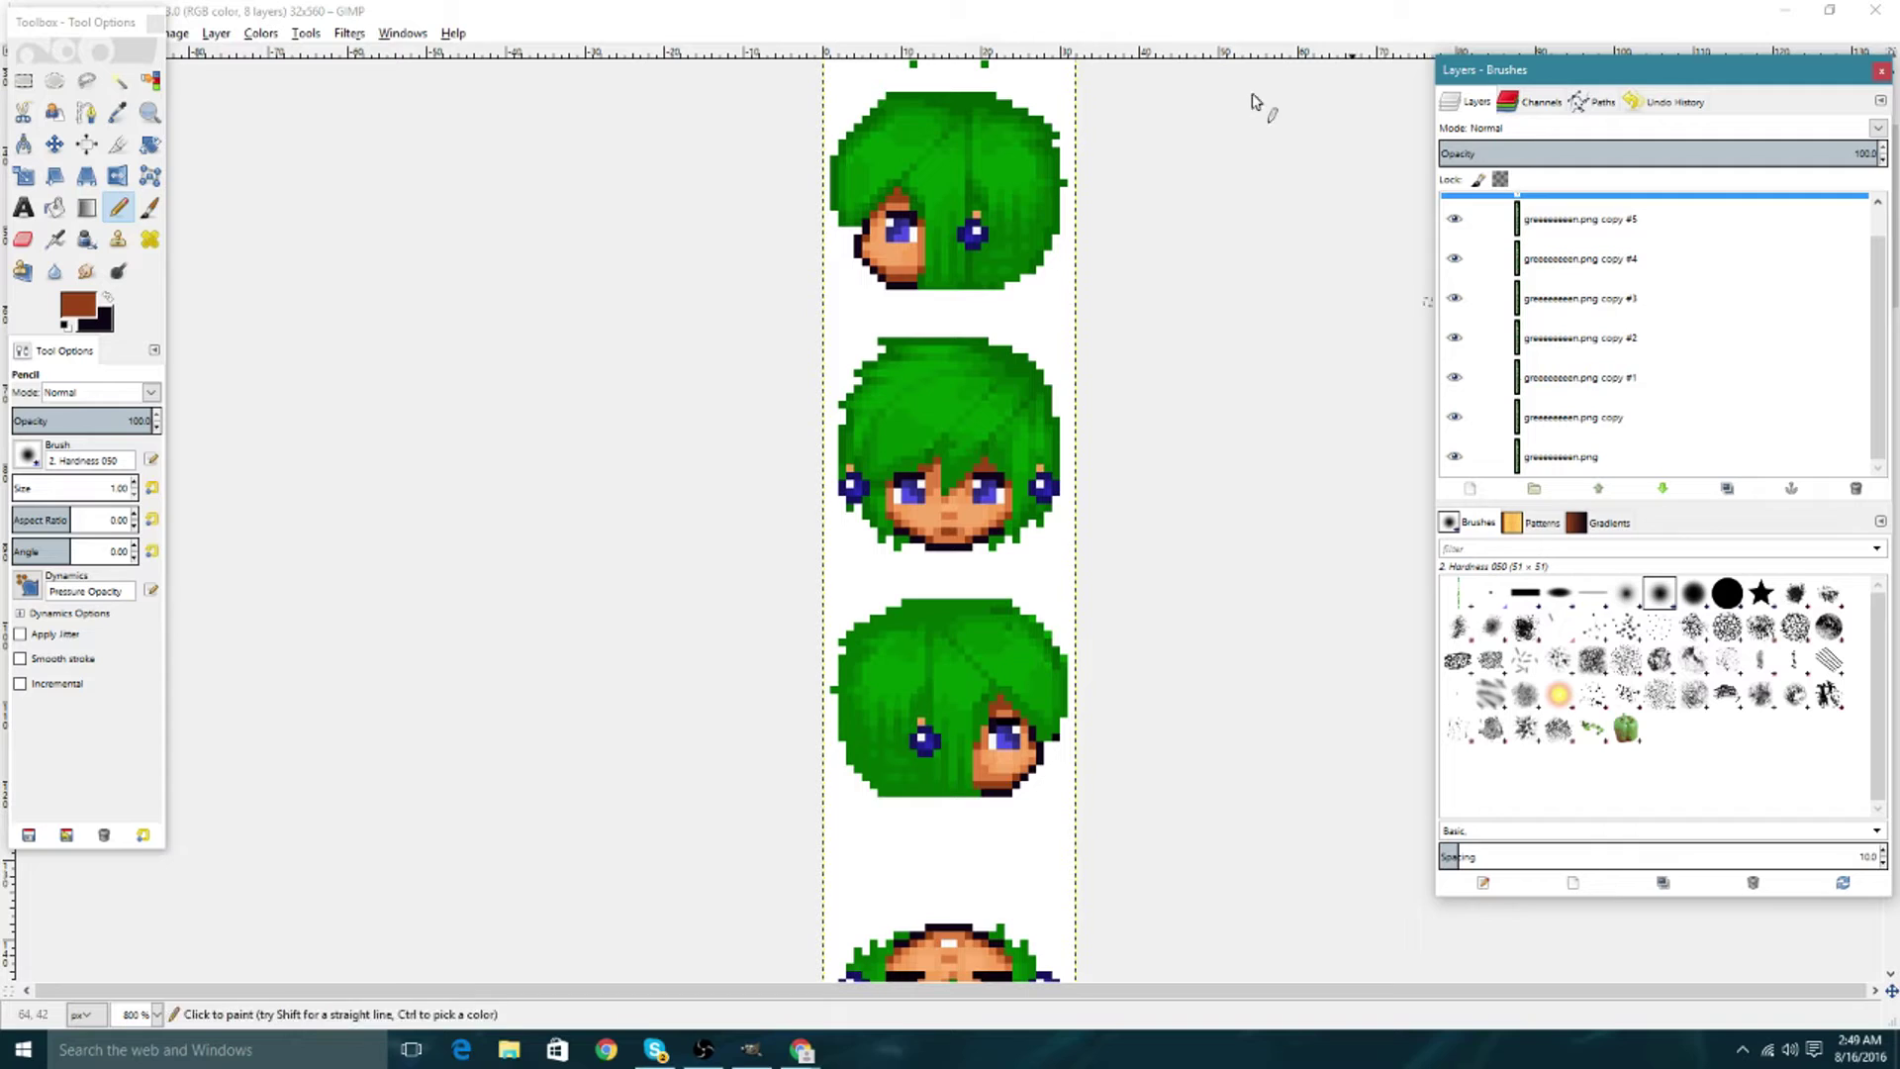
Export the image as greeeeeeeen2.gif by changing the file extension to .gif.
click(341, 14)
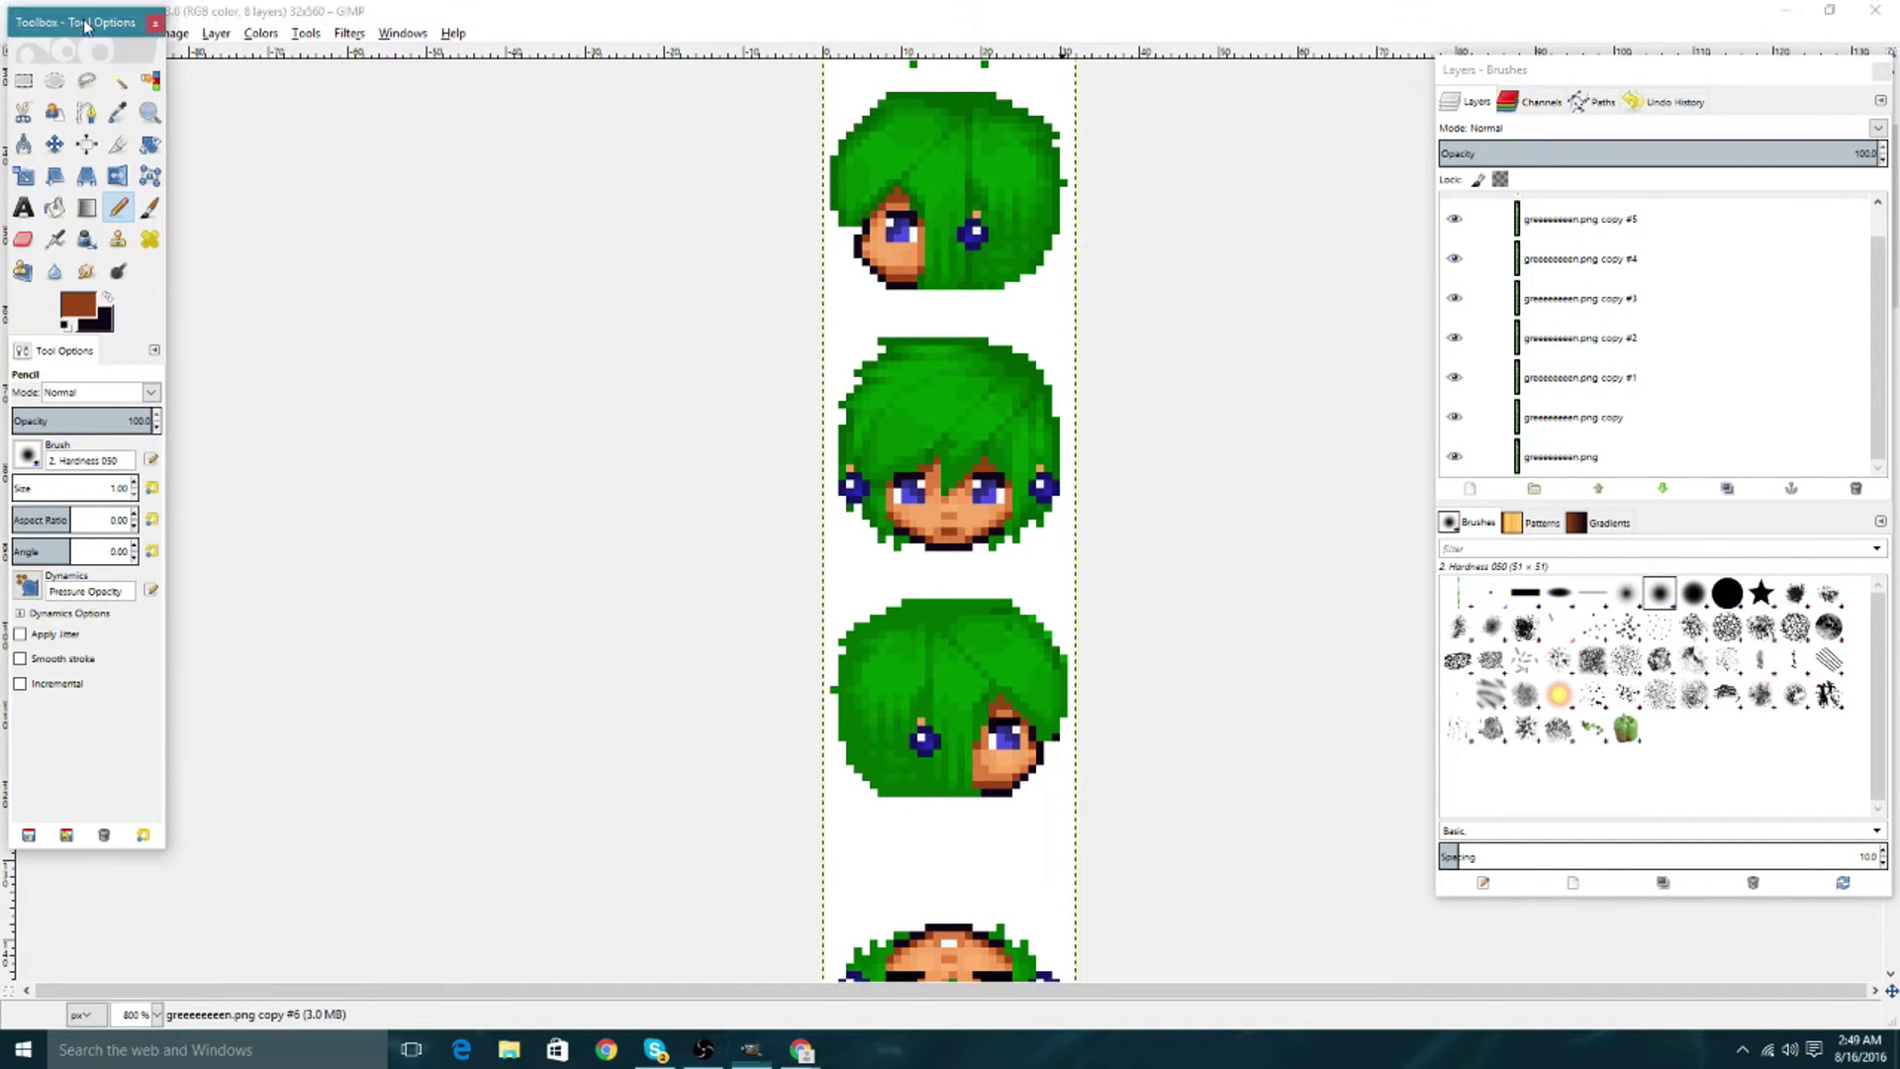
drag(86, 30, 80, 75)
click(16, 33)
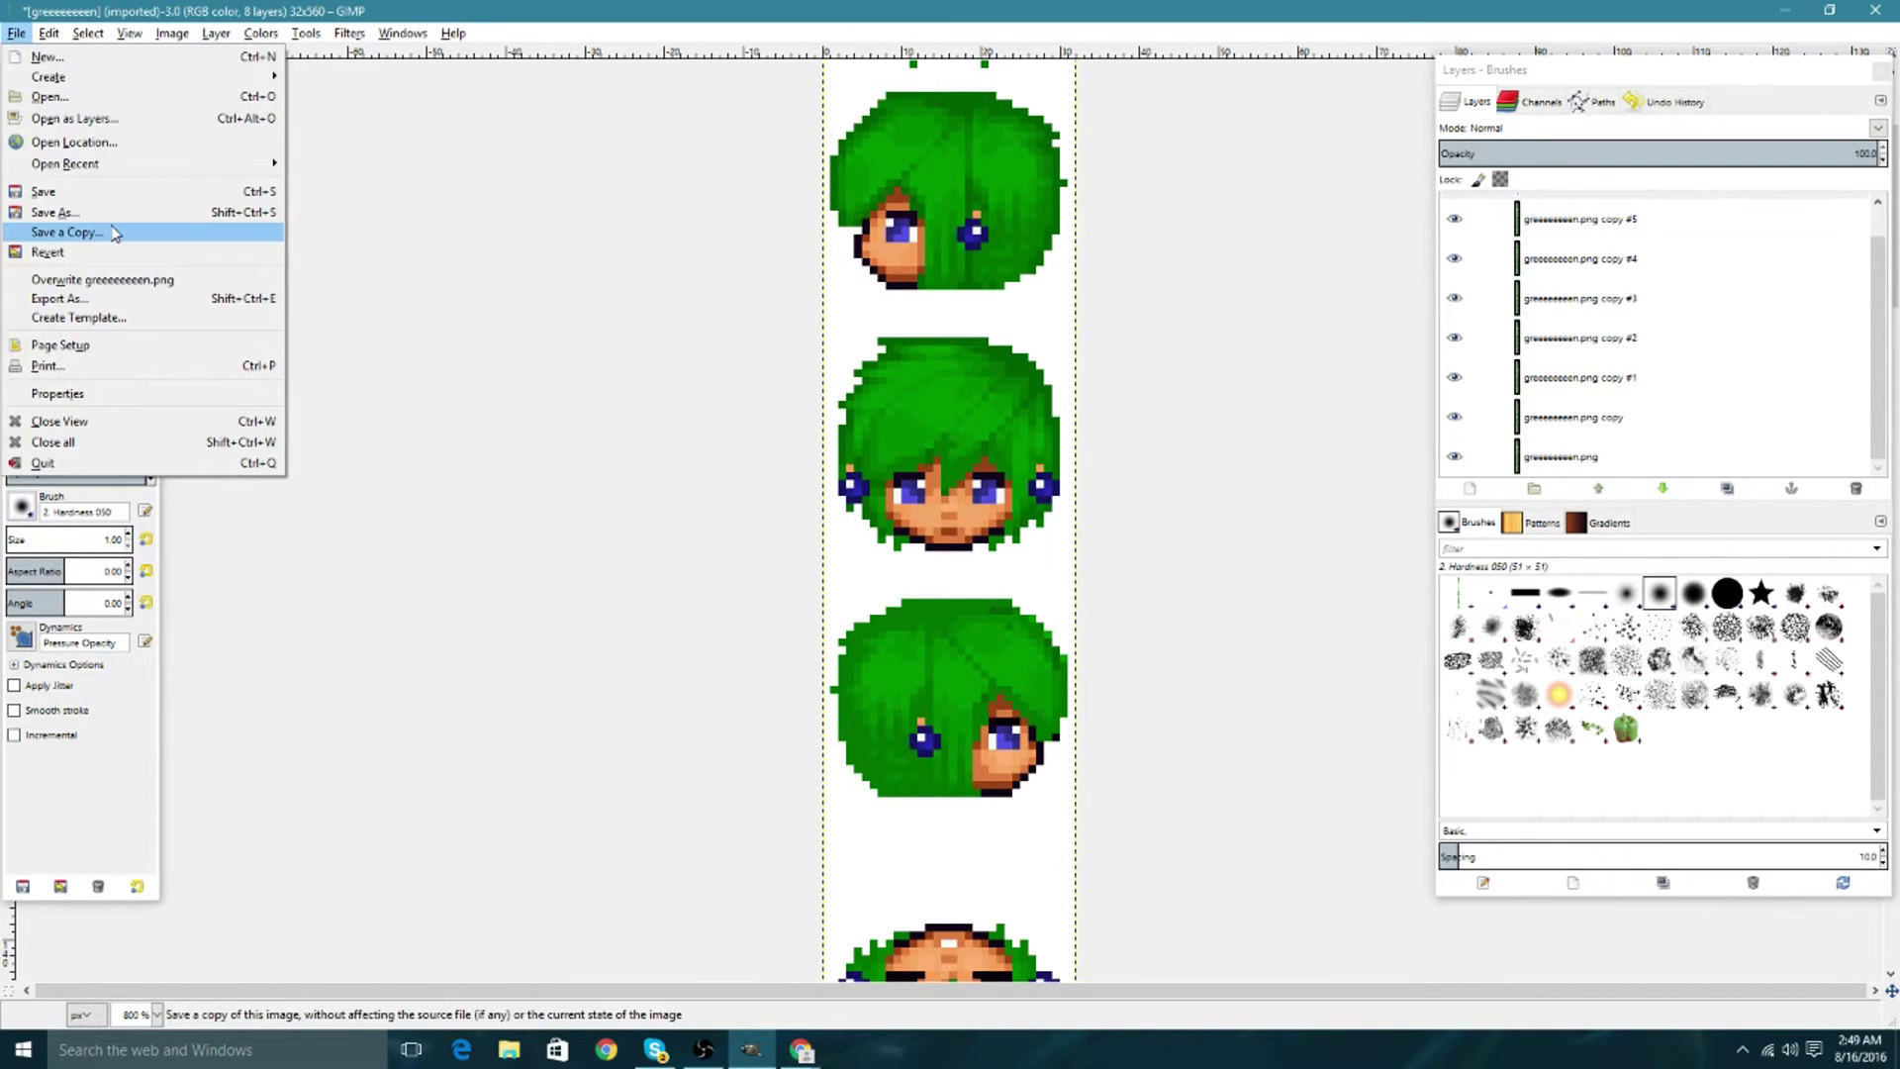
click(82, 308)
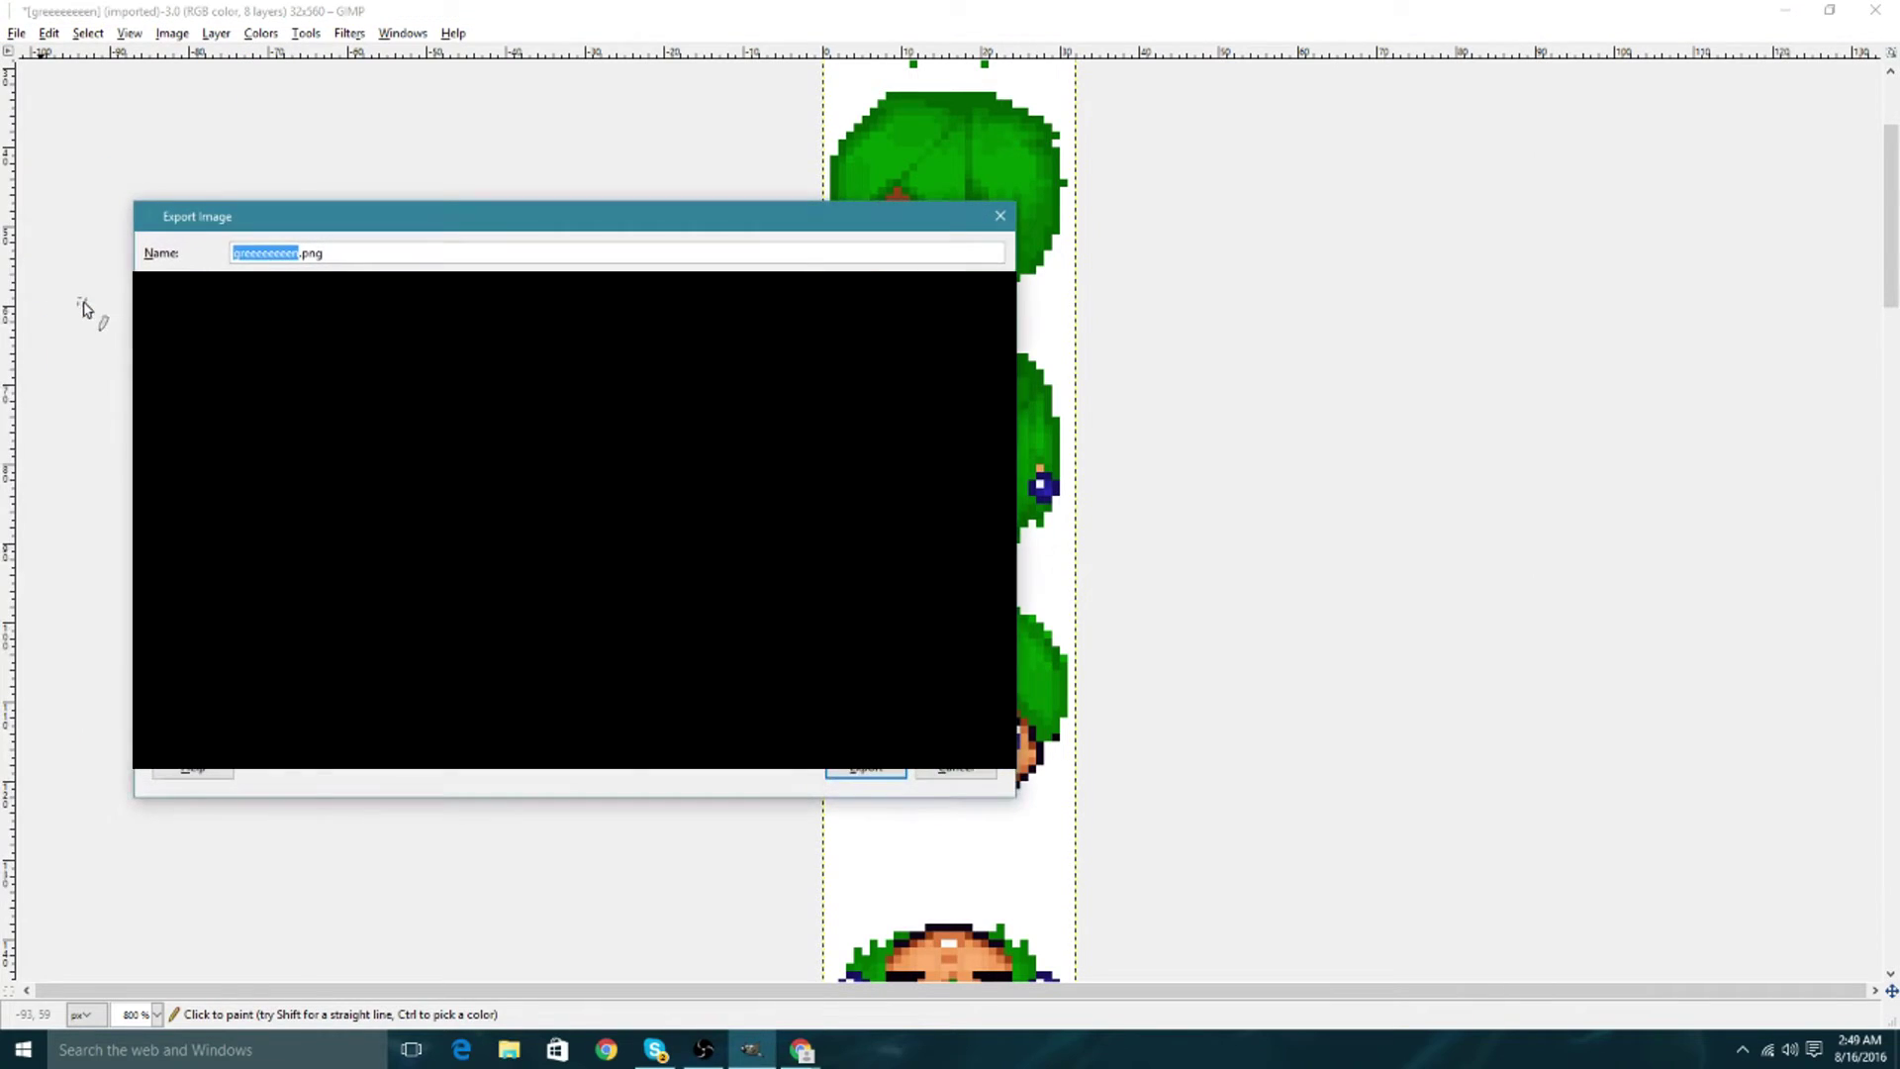
click(326, 254)
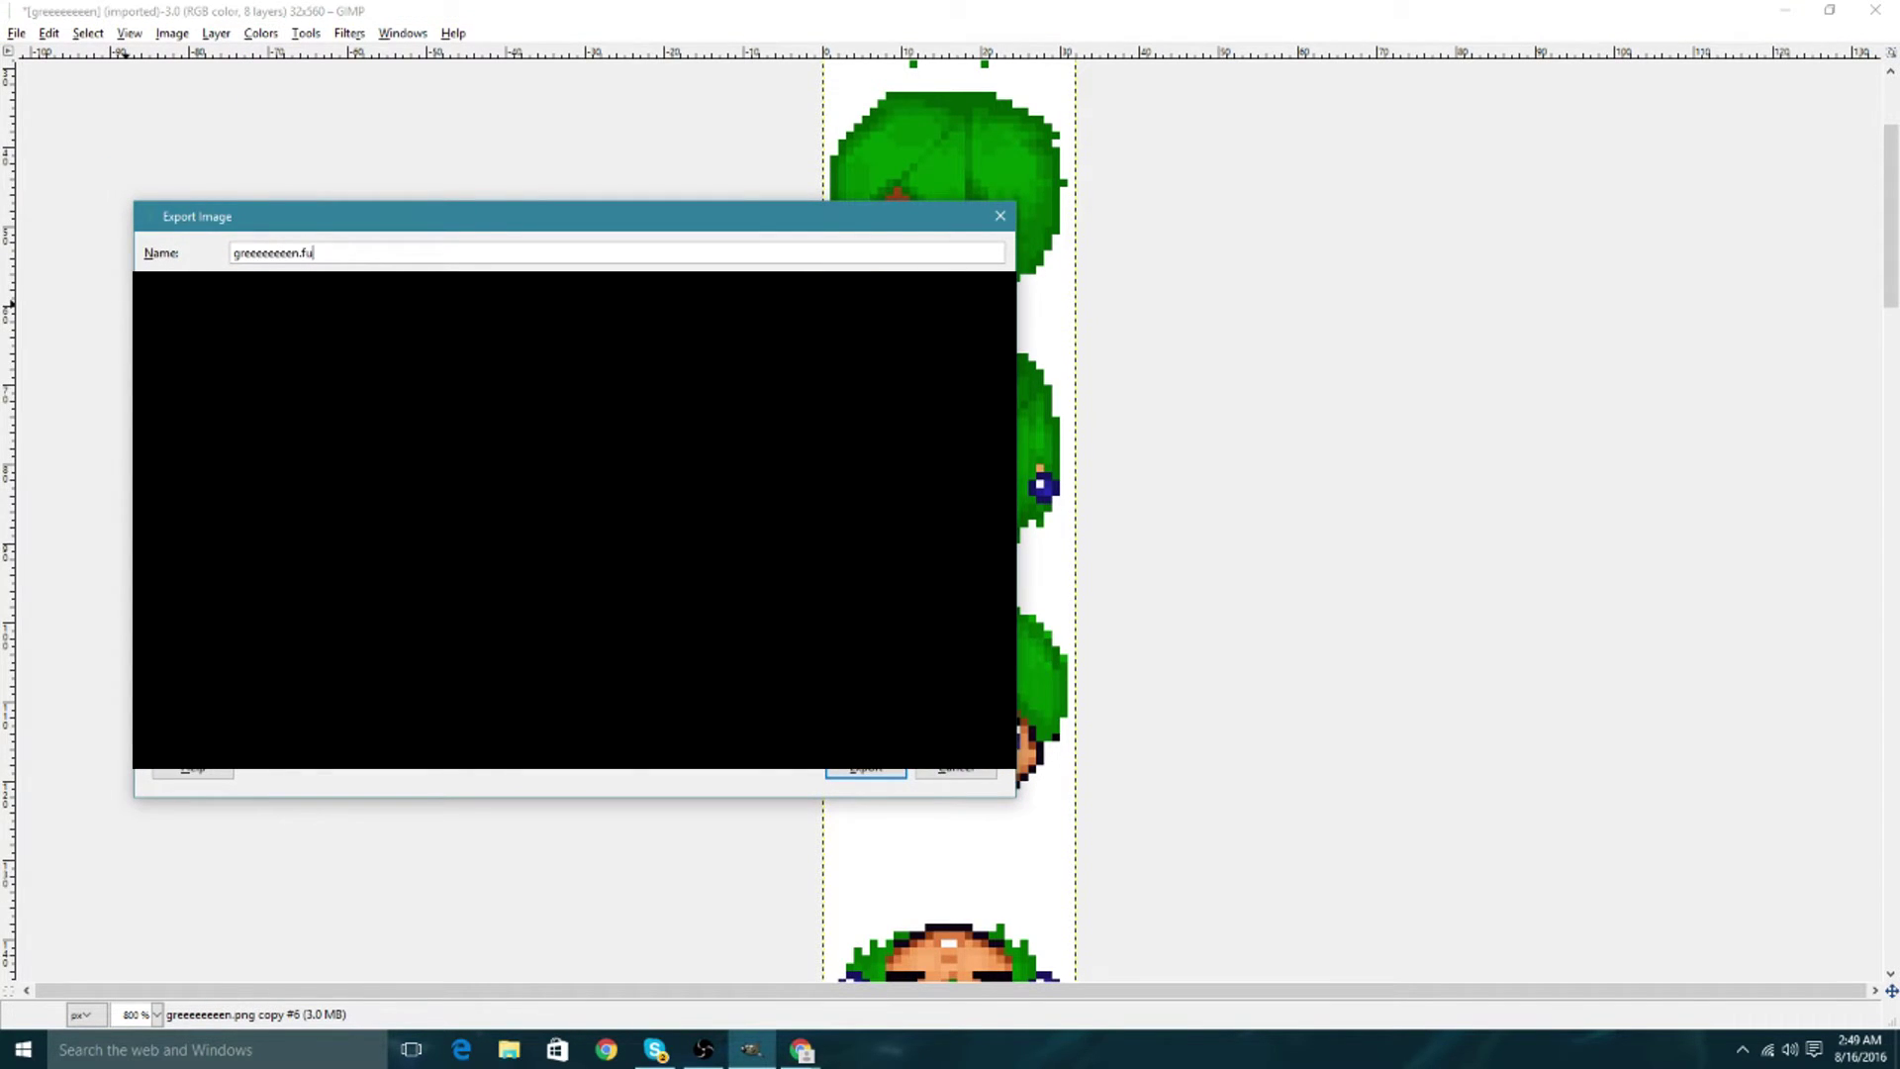
key(BackSpace)
key(BackSpace)
text(g)
click(860, 772)
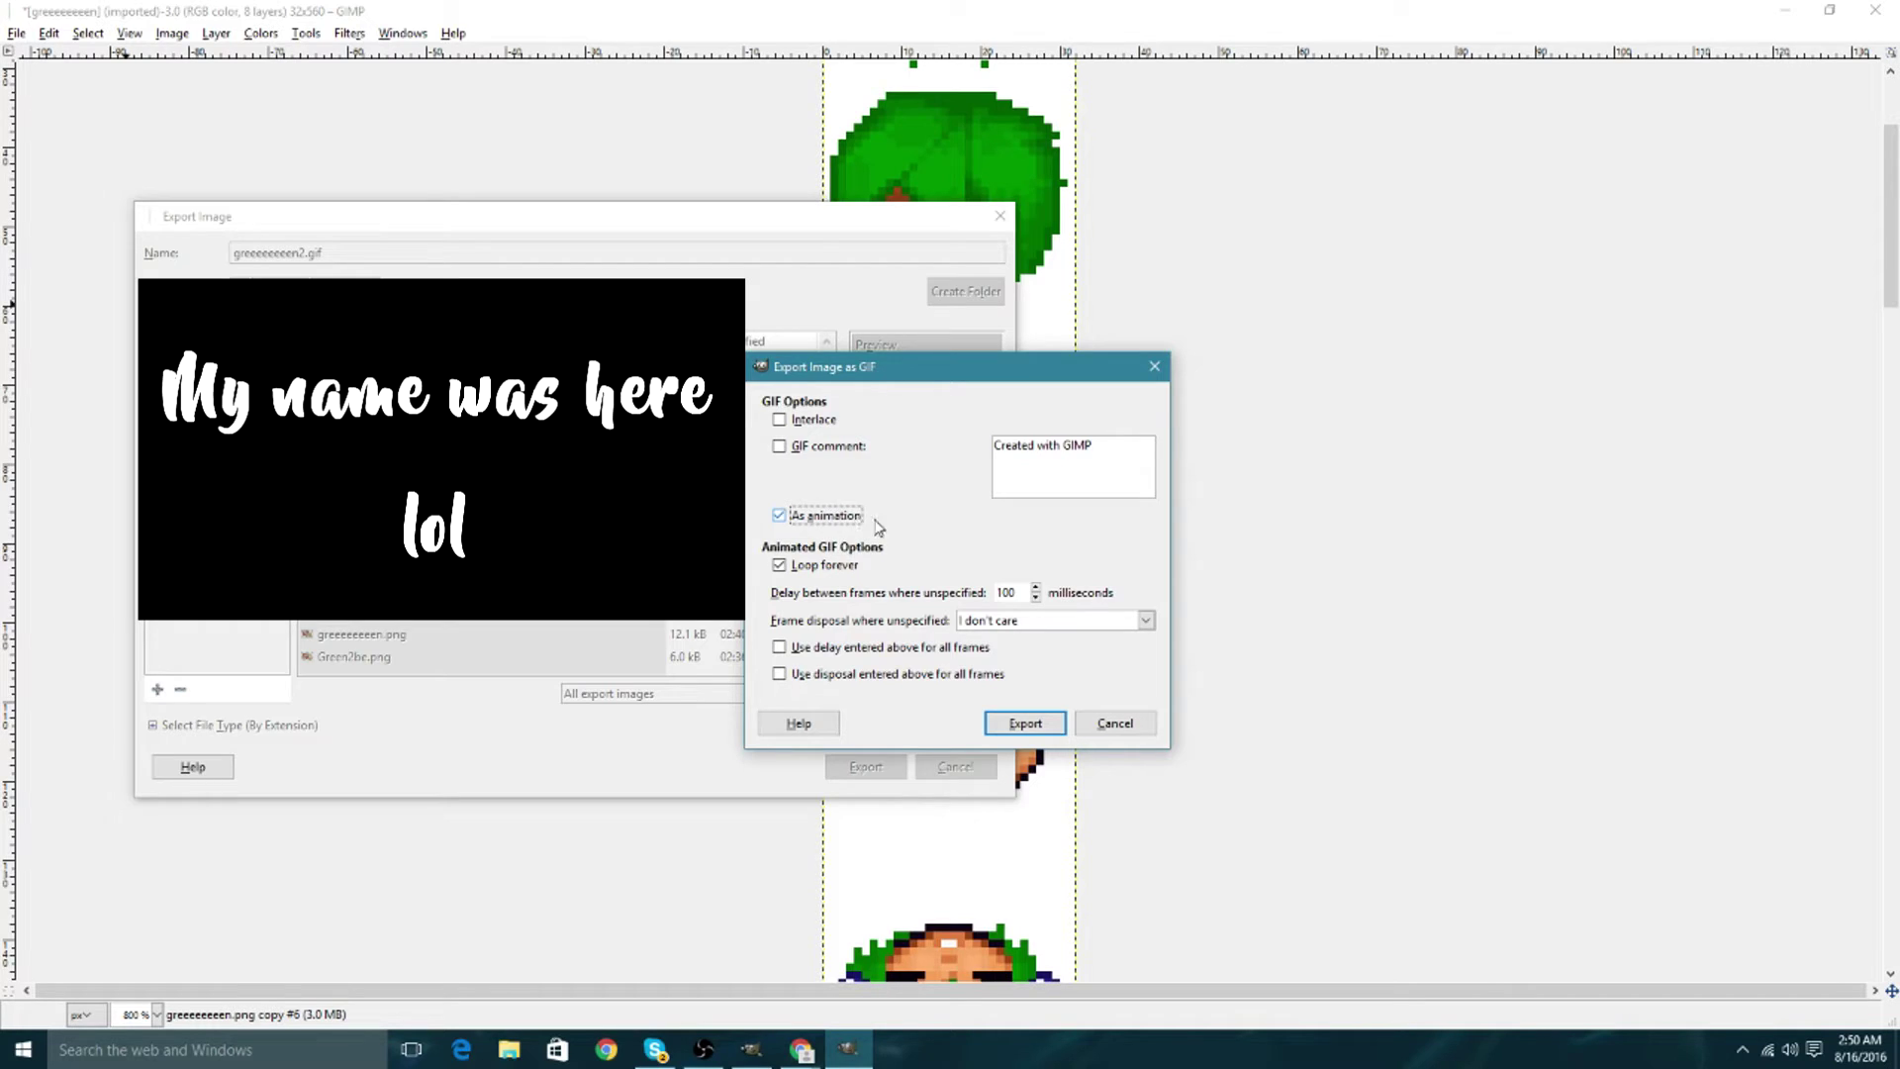
Set the frame delay and confirm the animated GIF export.
click(1010, 595)
click(1024, 723)
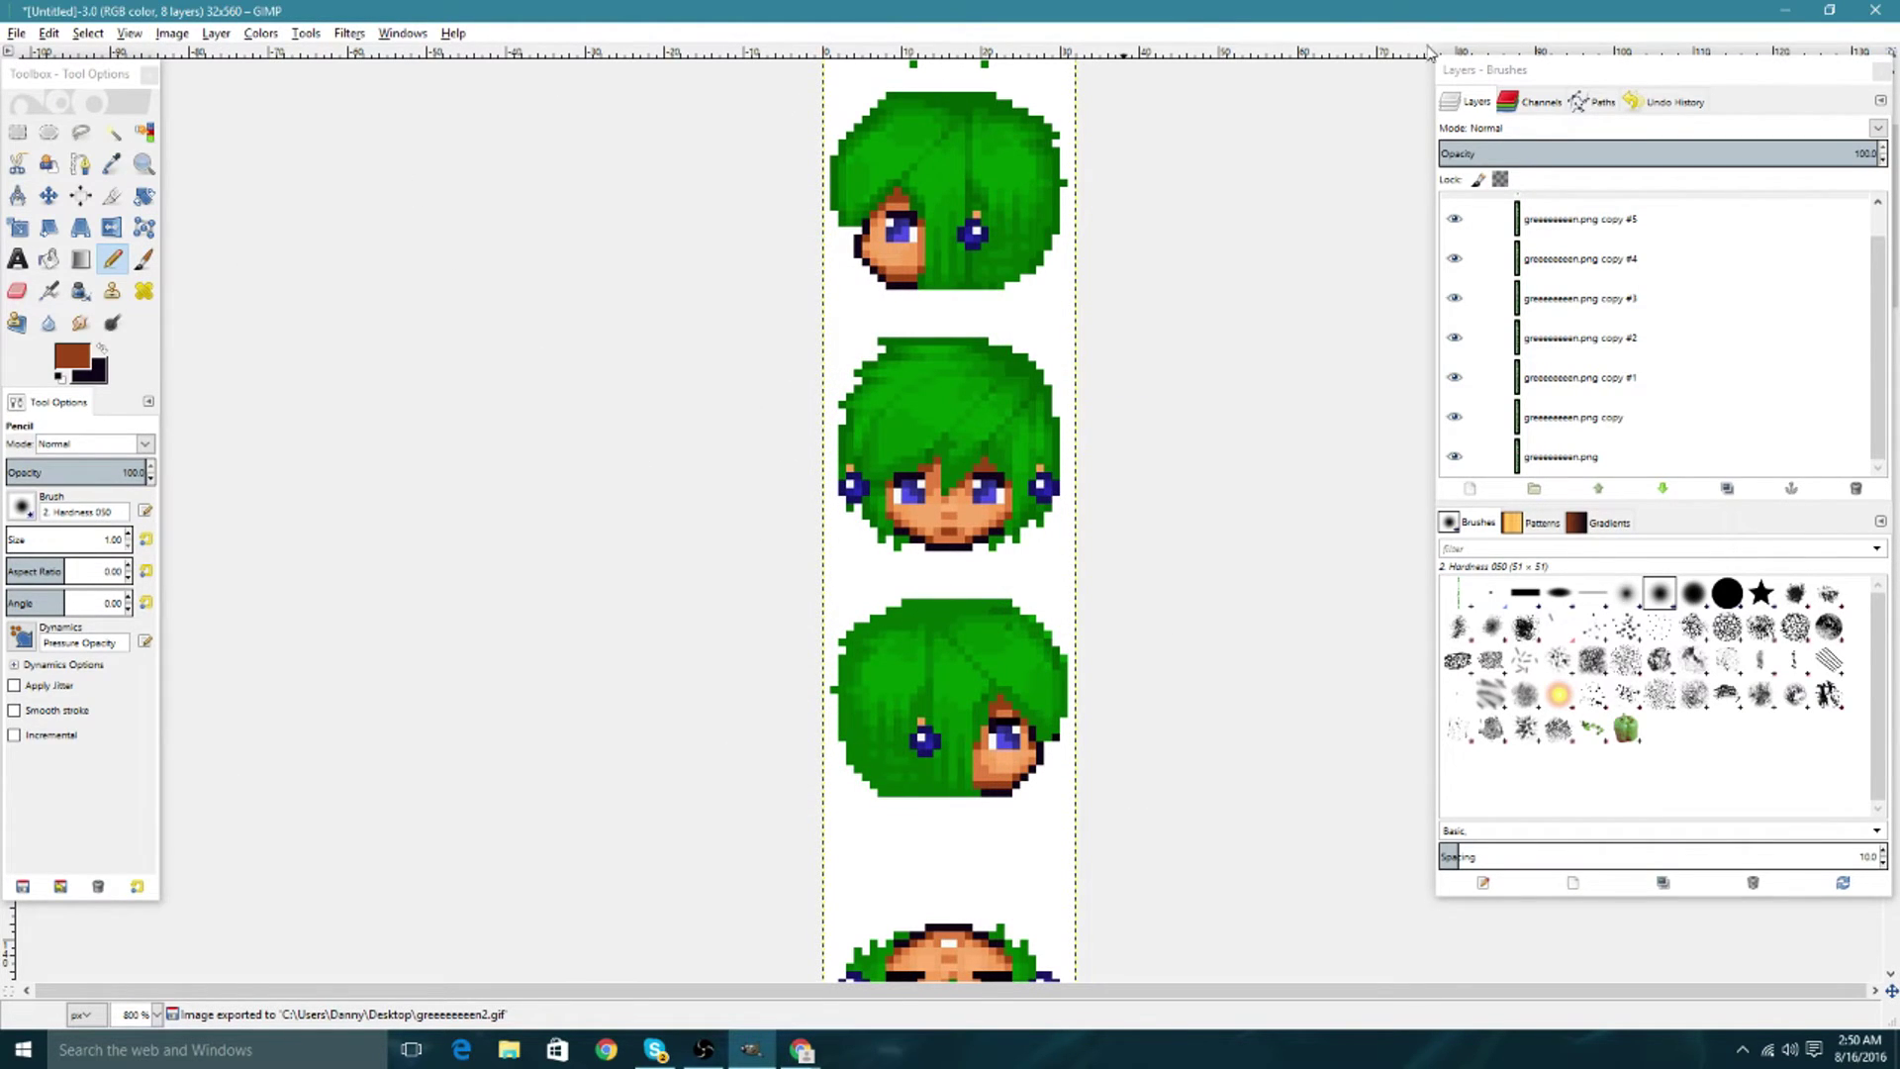
key(ctrl+shift+d)
Reopen the exported greeeeeeeen2.gif and maximize its image window.
click(17, 33)
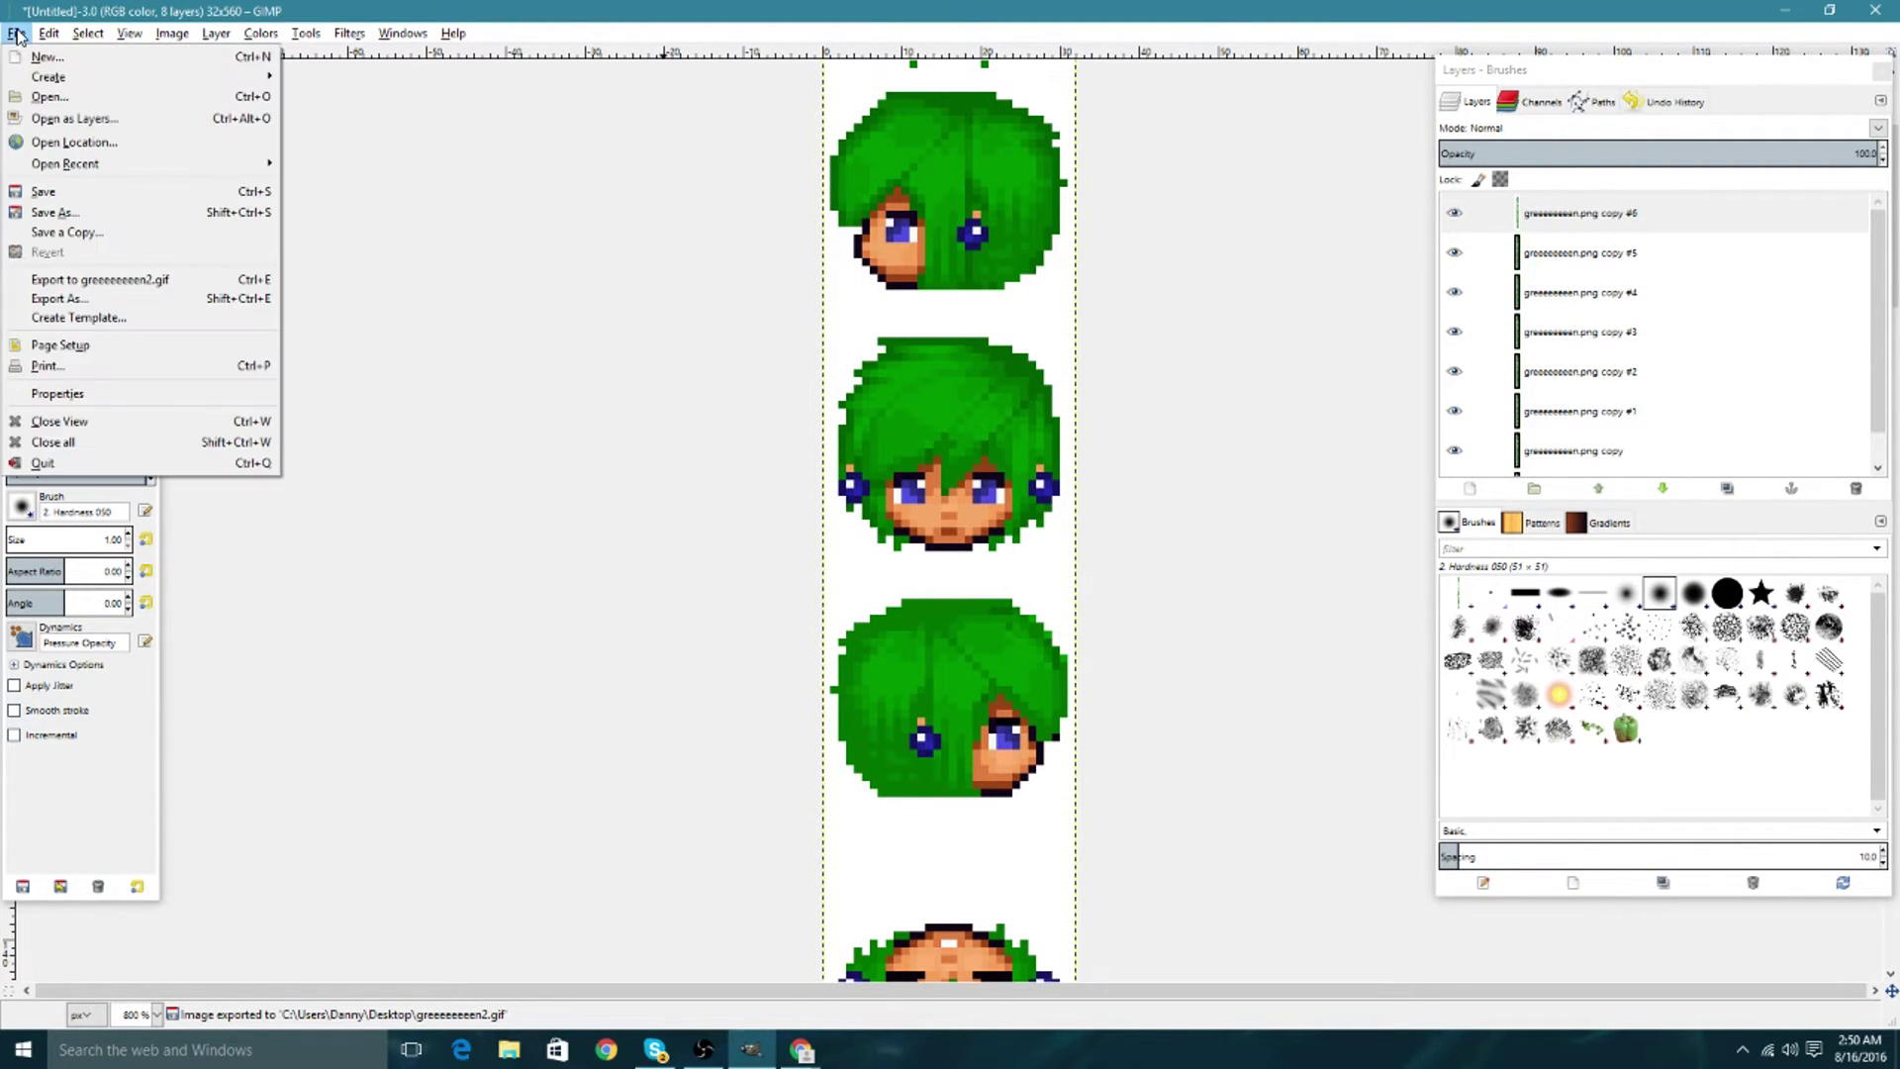
click(44, 101)
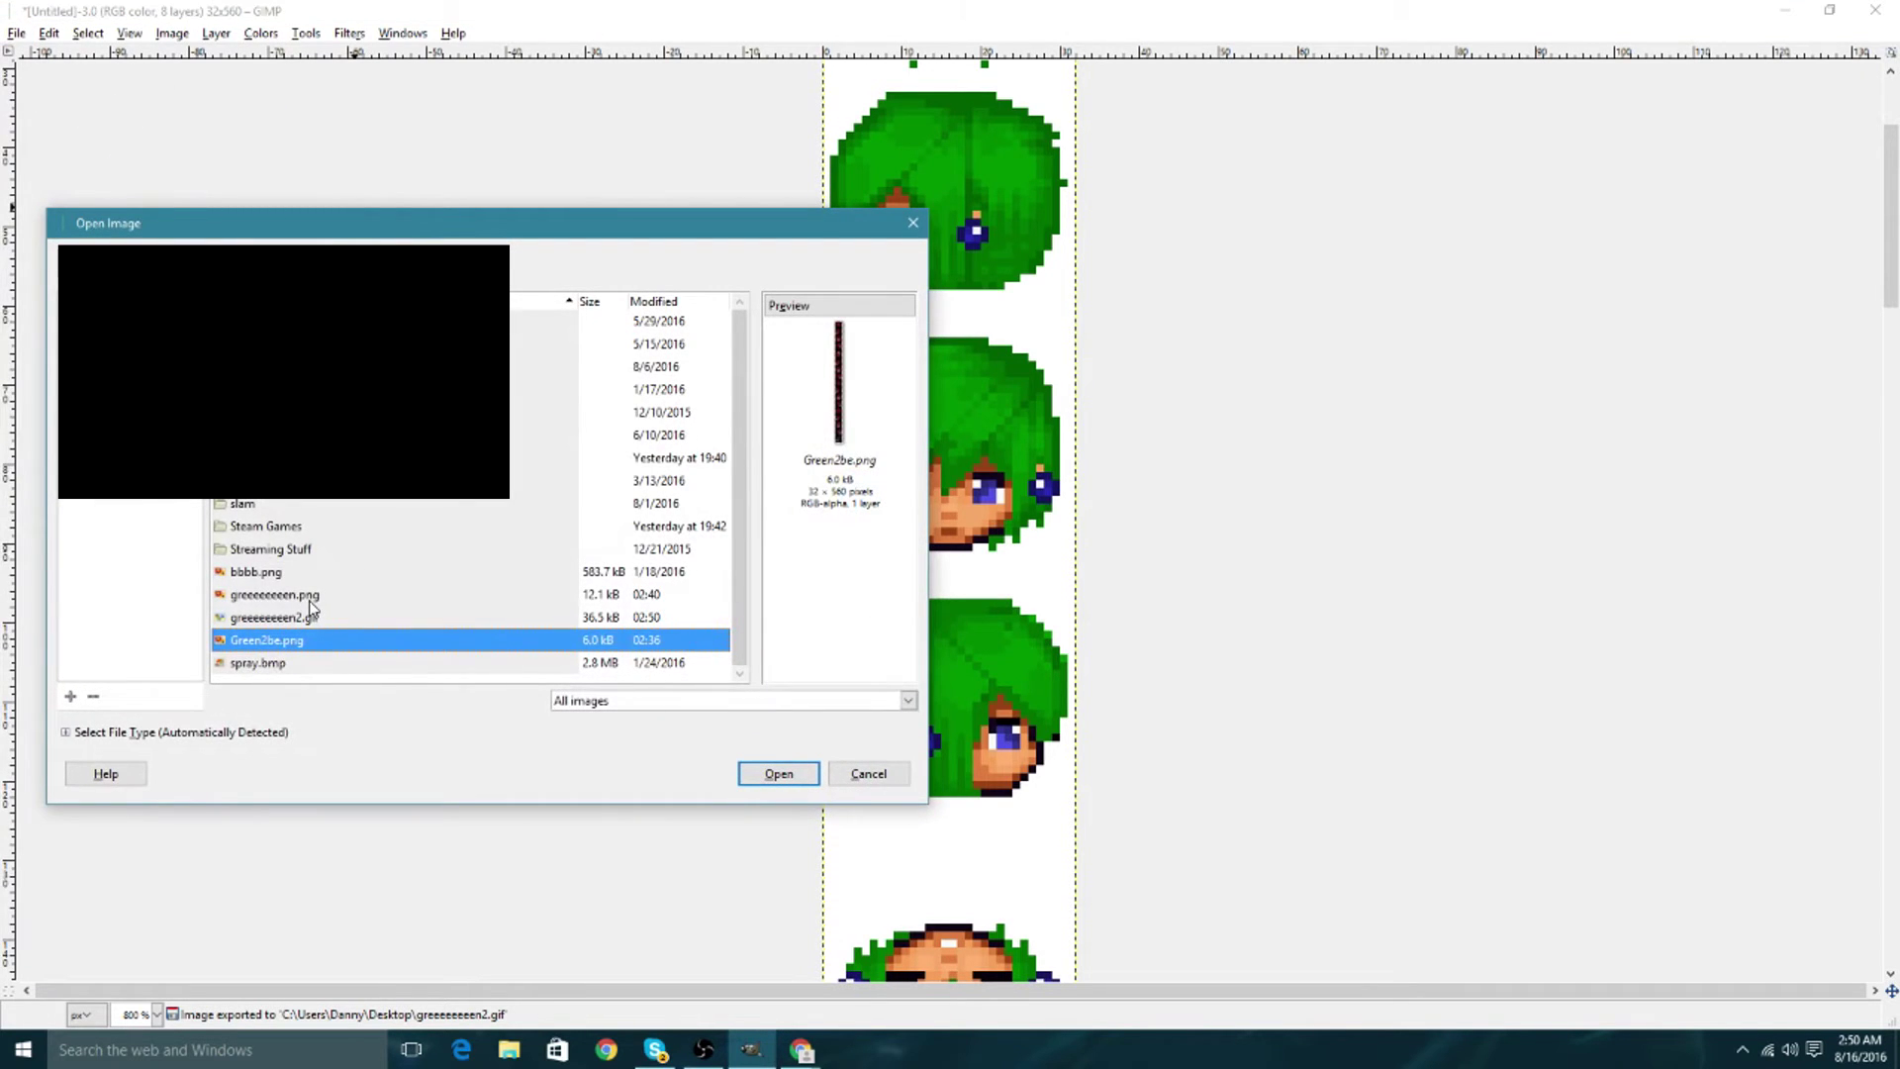
click(312, 608)
click(778, 773)
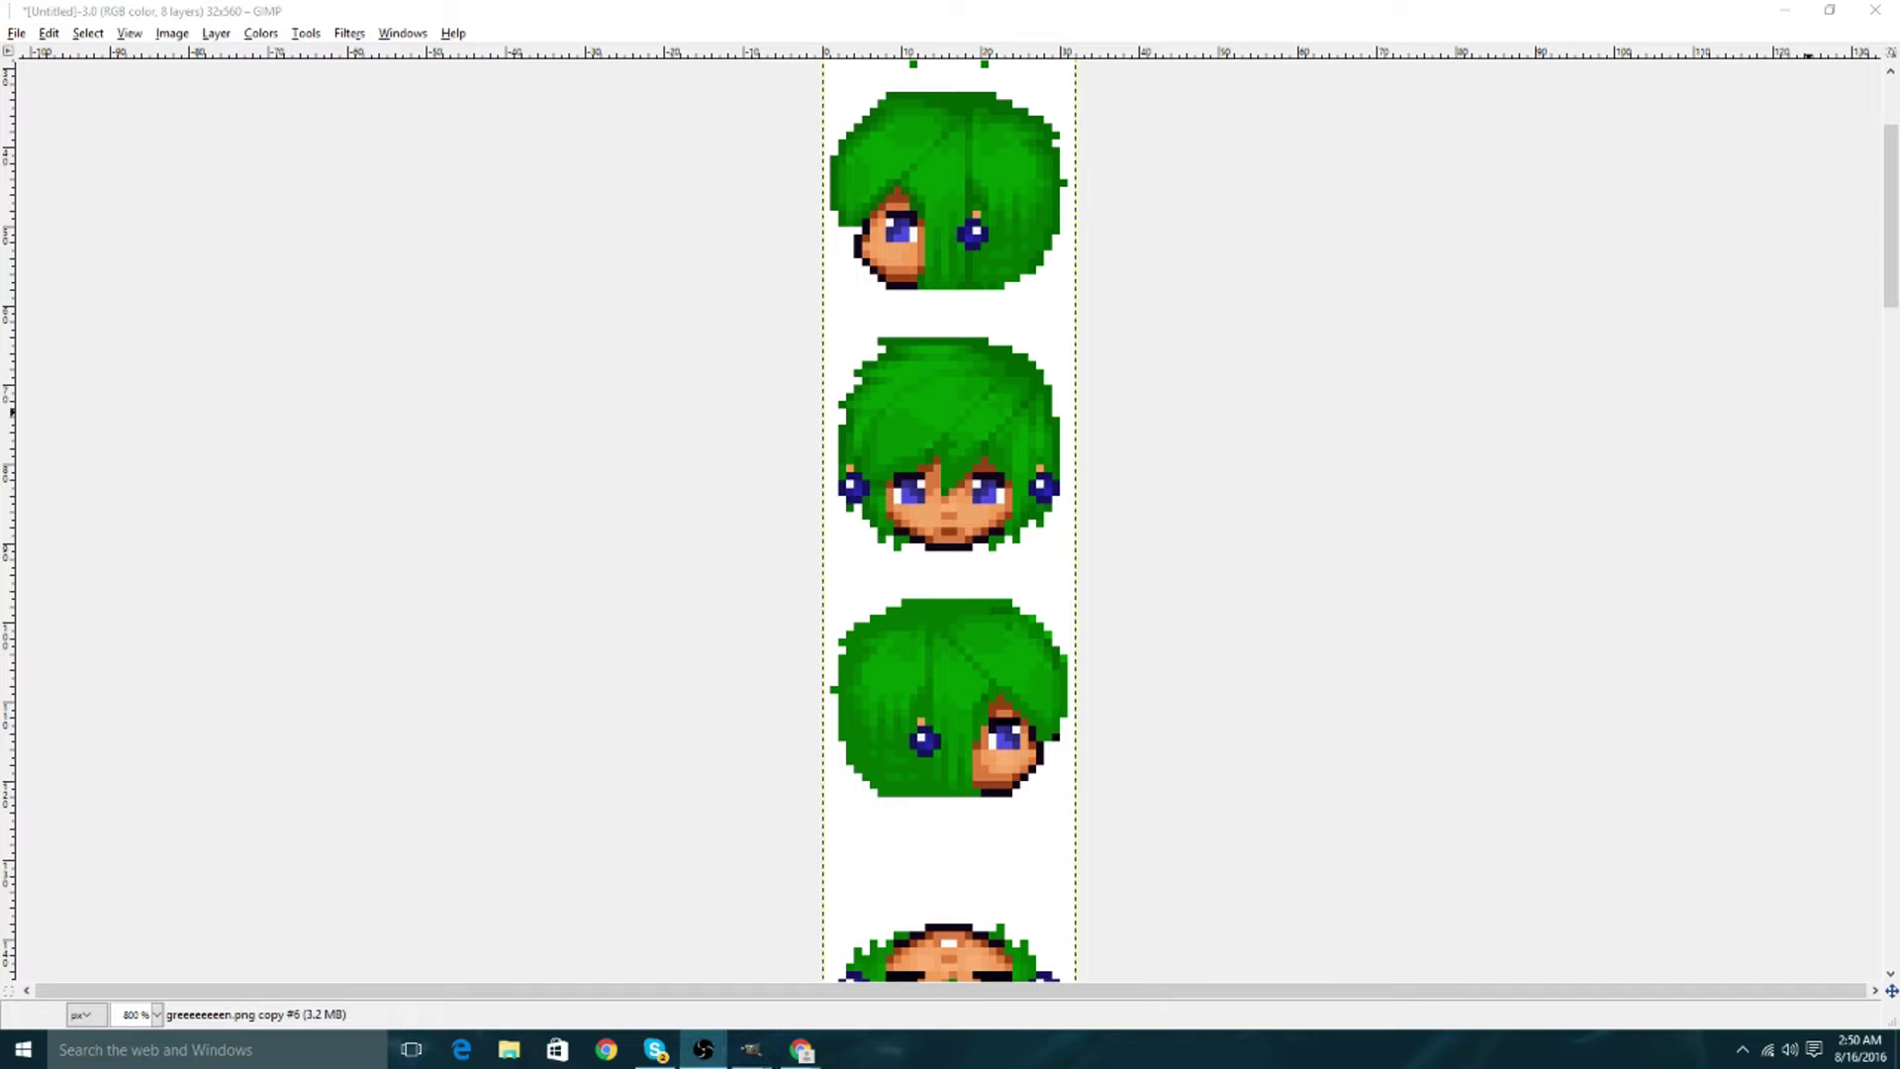
click(577, 19)
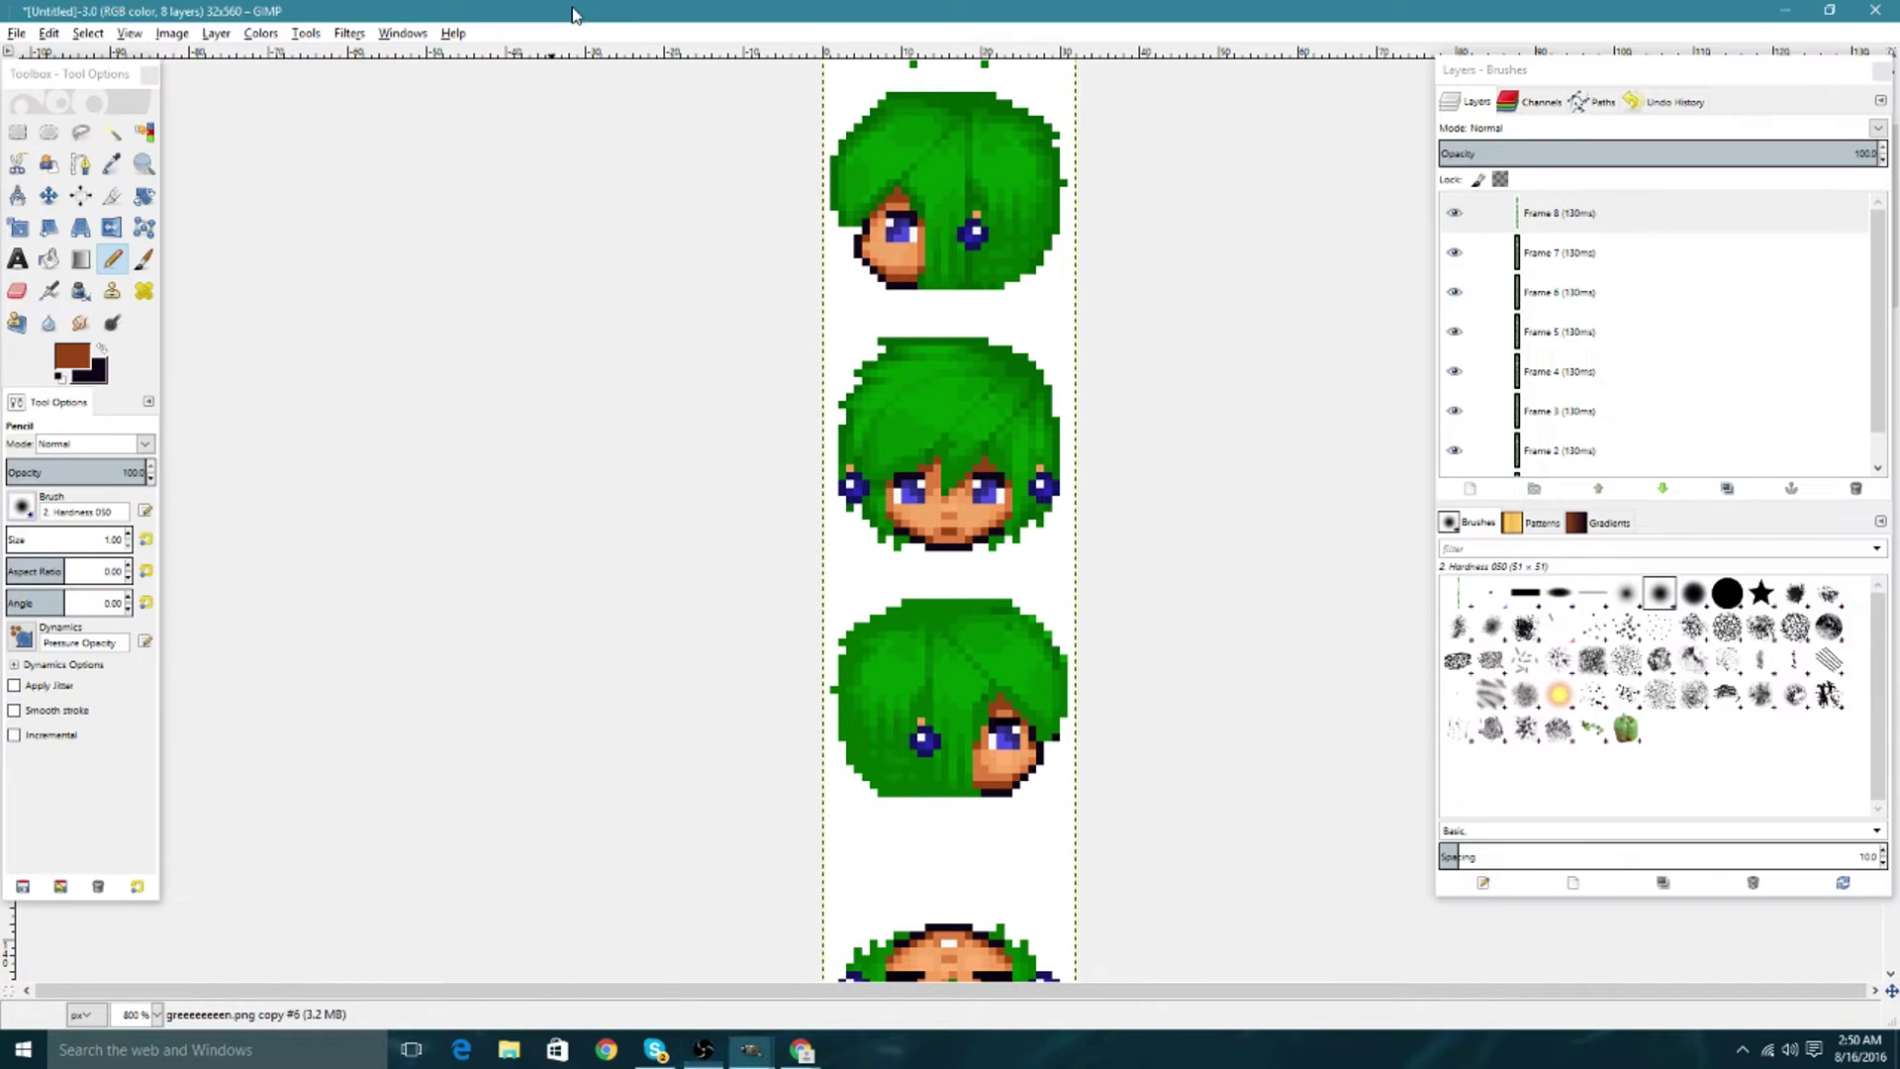
drag(577, 20, 672, 102)
double_click(288, 69)
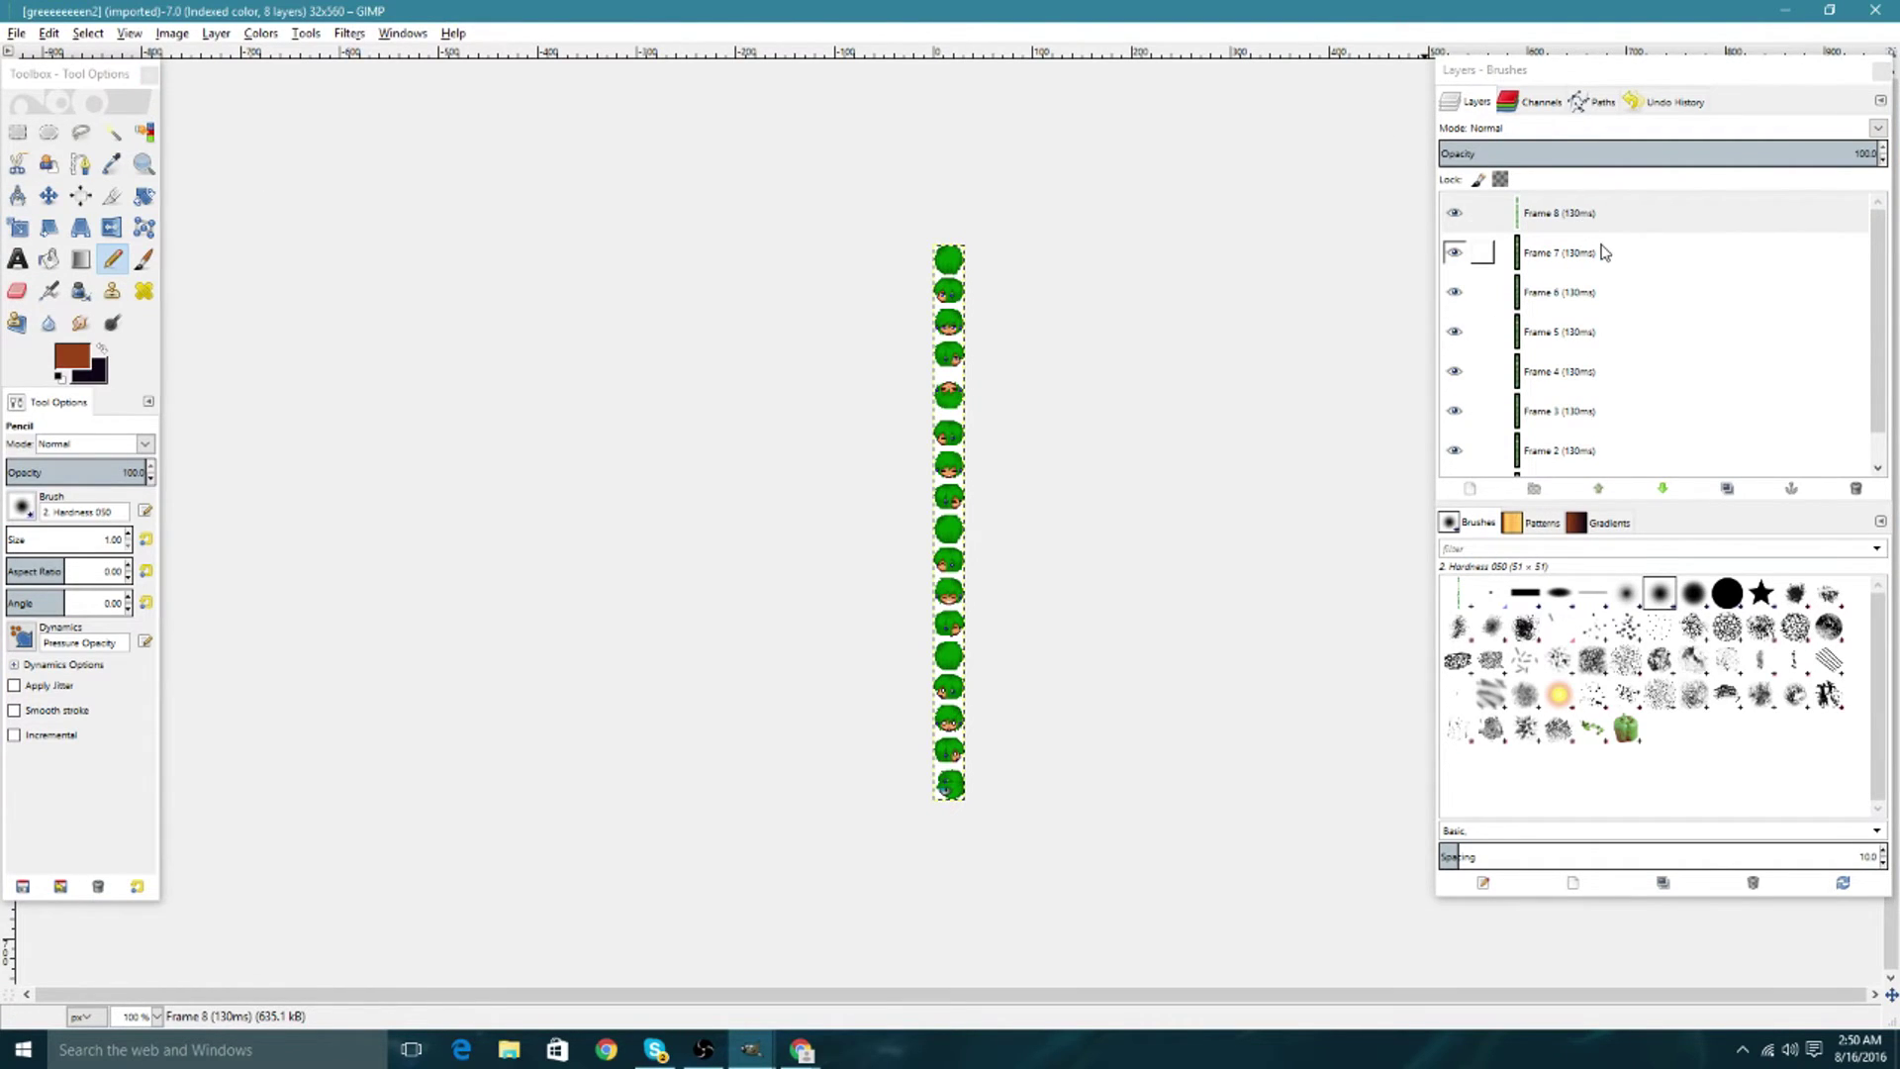
scroll(1484, 256, down, 1)
scroll(1590, 259, up, 1)
scroll(1603, 279, down, 1)
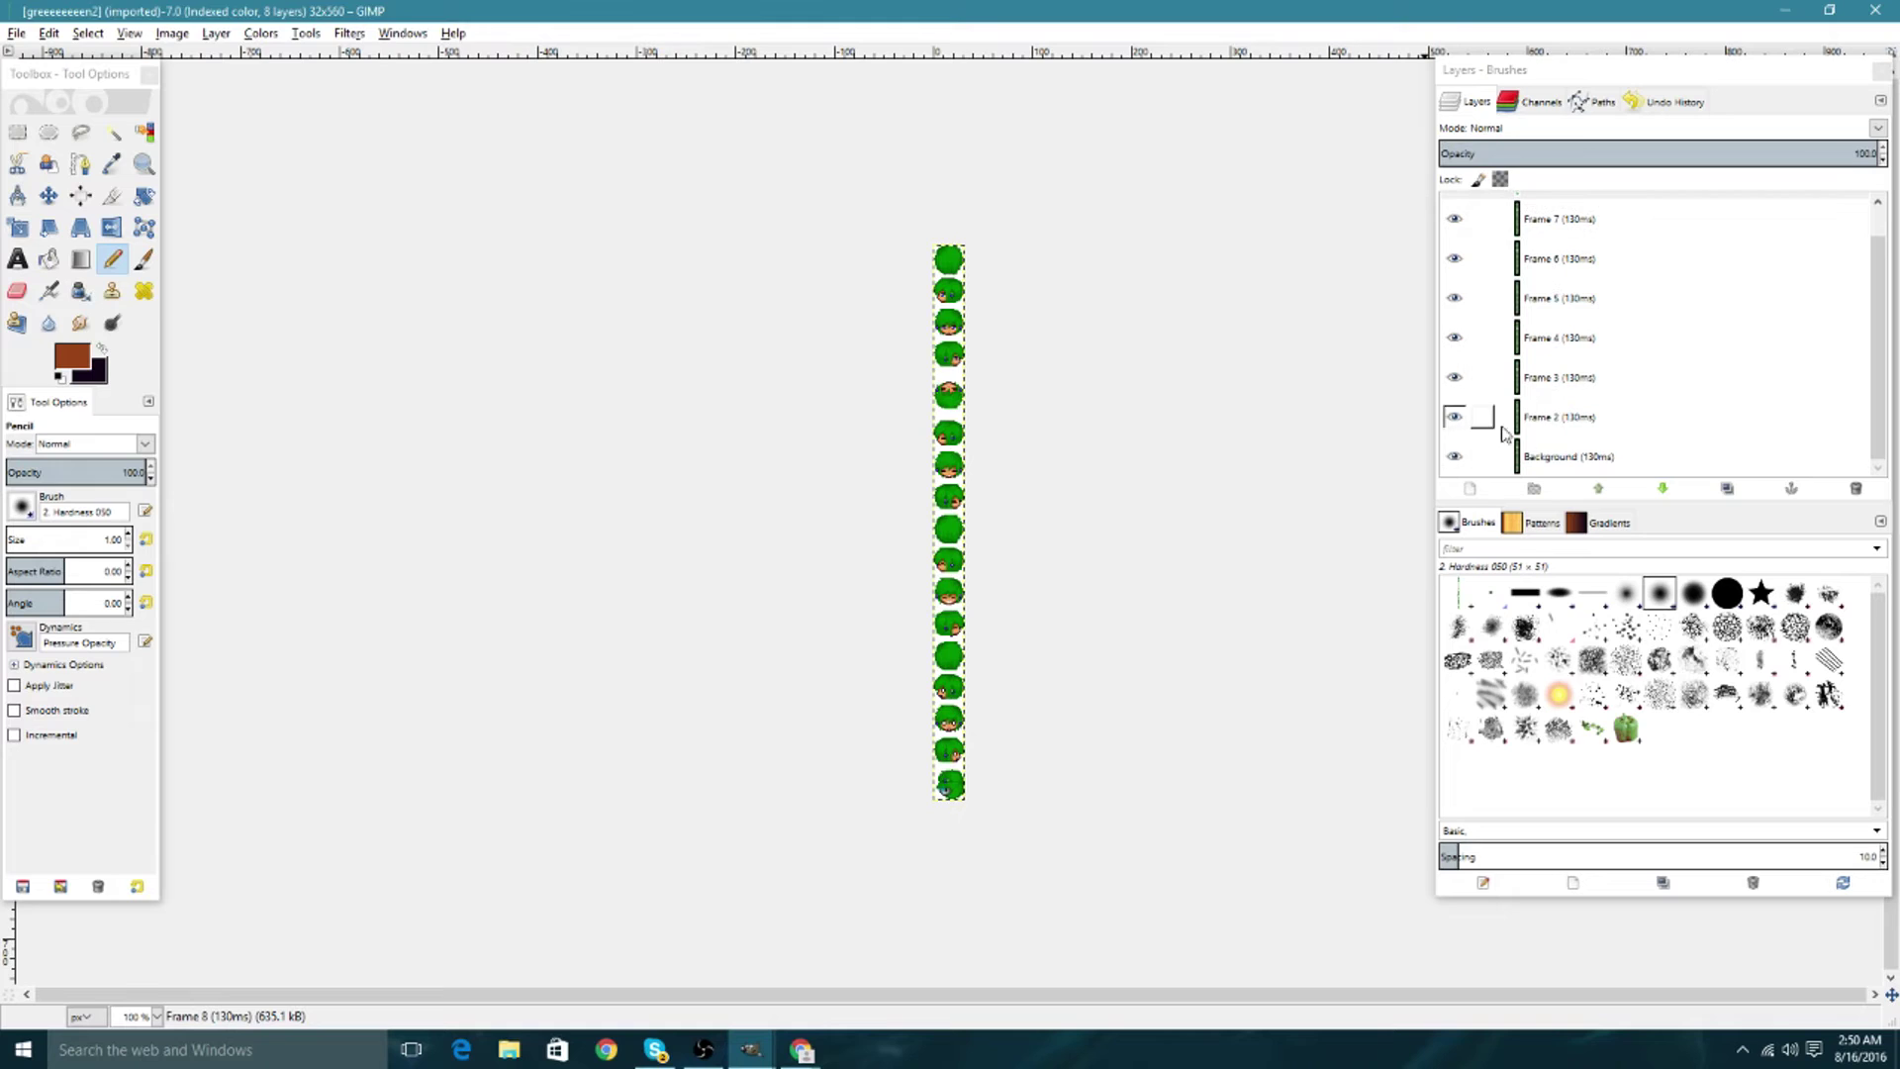
Edit the Background layer's attributes, changing its name to 'Background (5500ms)'.
click(1564, 456)
right_click(1564, 456)
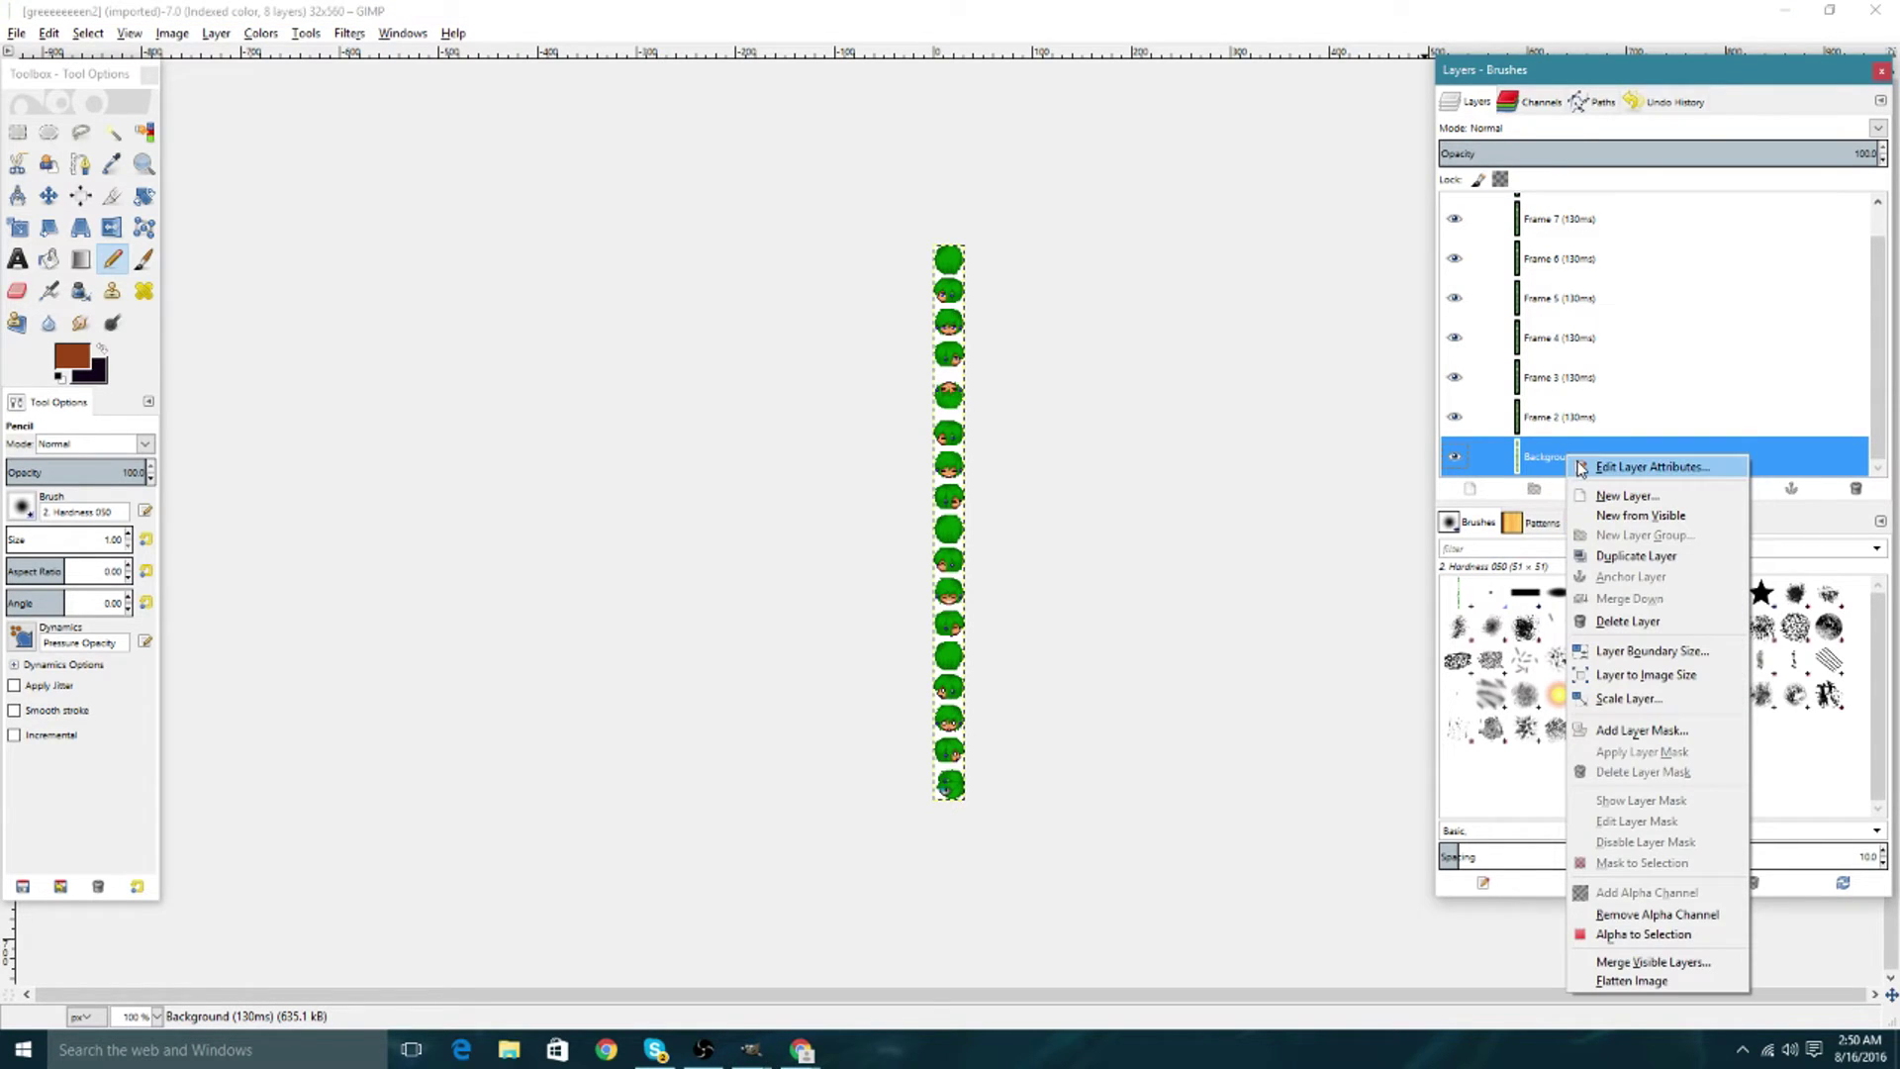
click(1577, 467)
click(1610, 487)
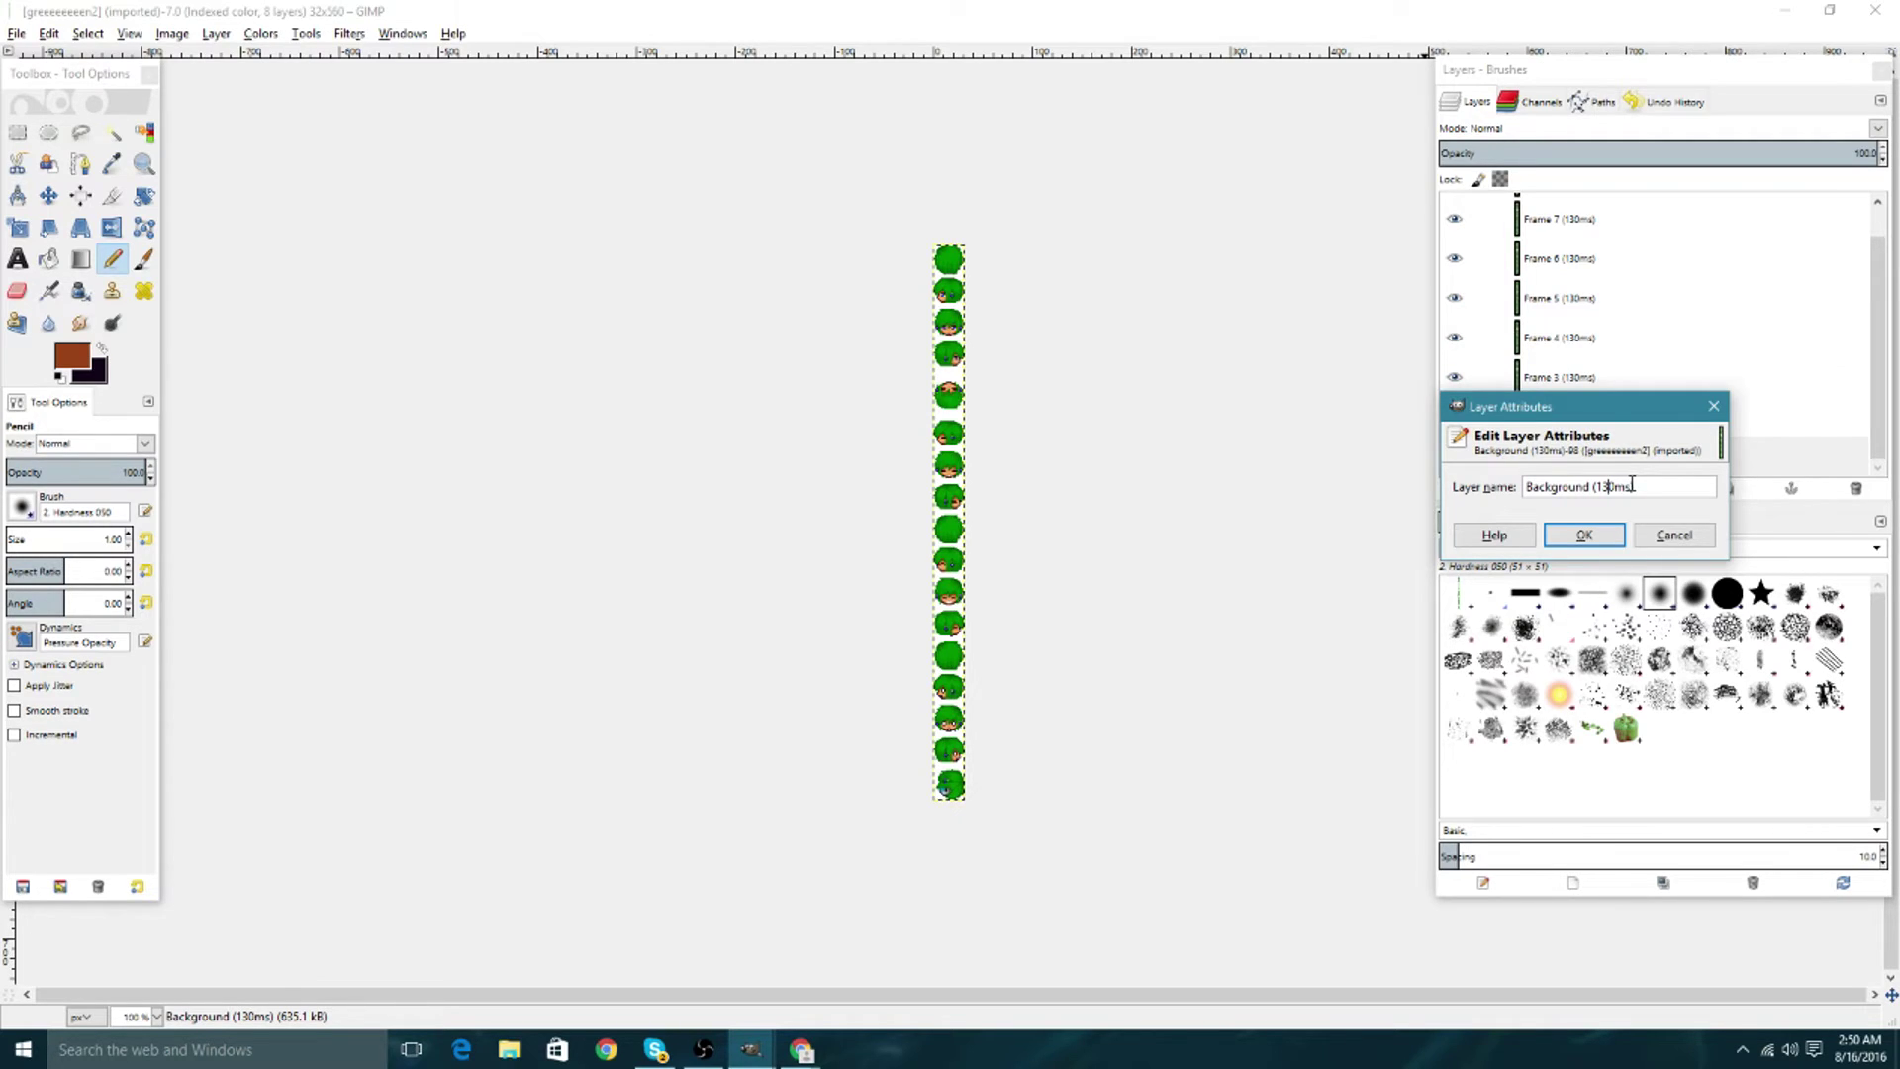
key(BackSpace)
key(BackSpace)
text(6)
Confirm the Background (5500ms) name and preview the blink in Animation Playback.
click(1583, 535)
click(346, 32)
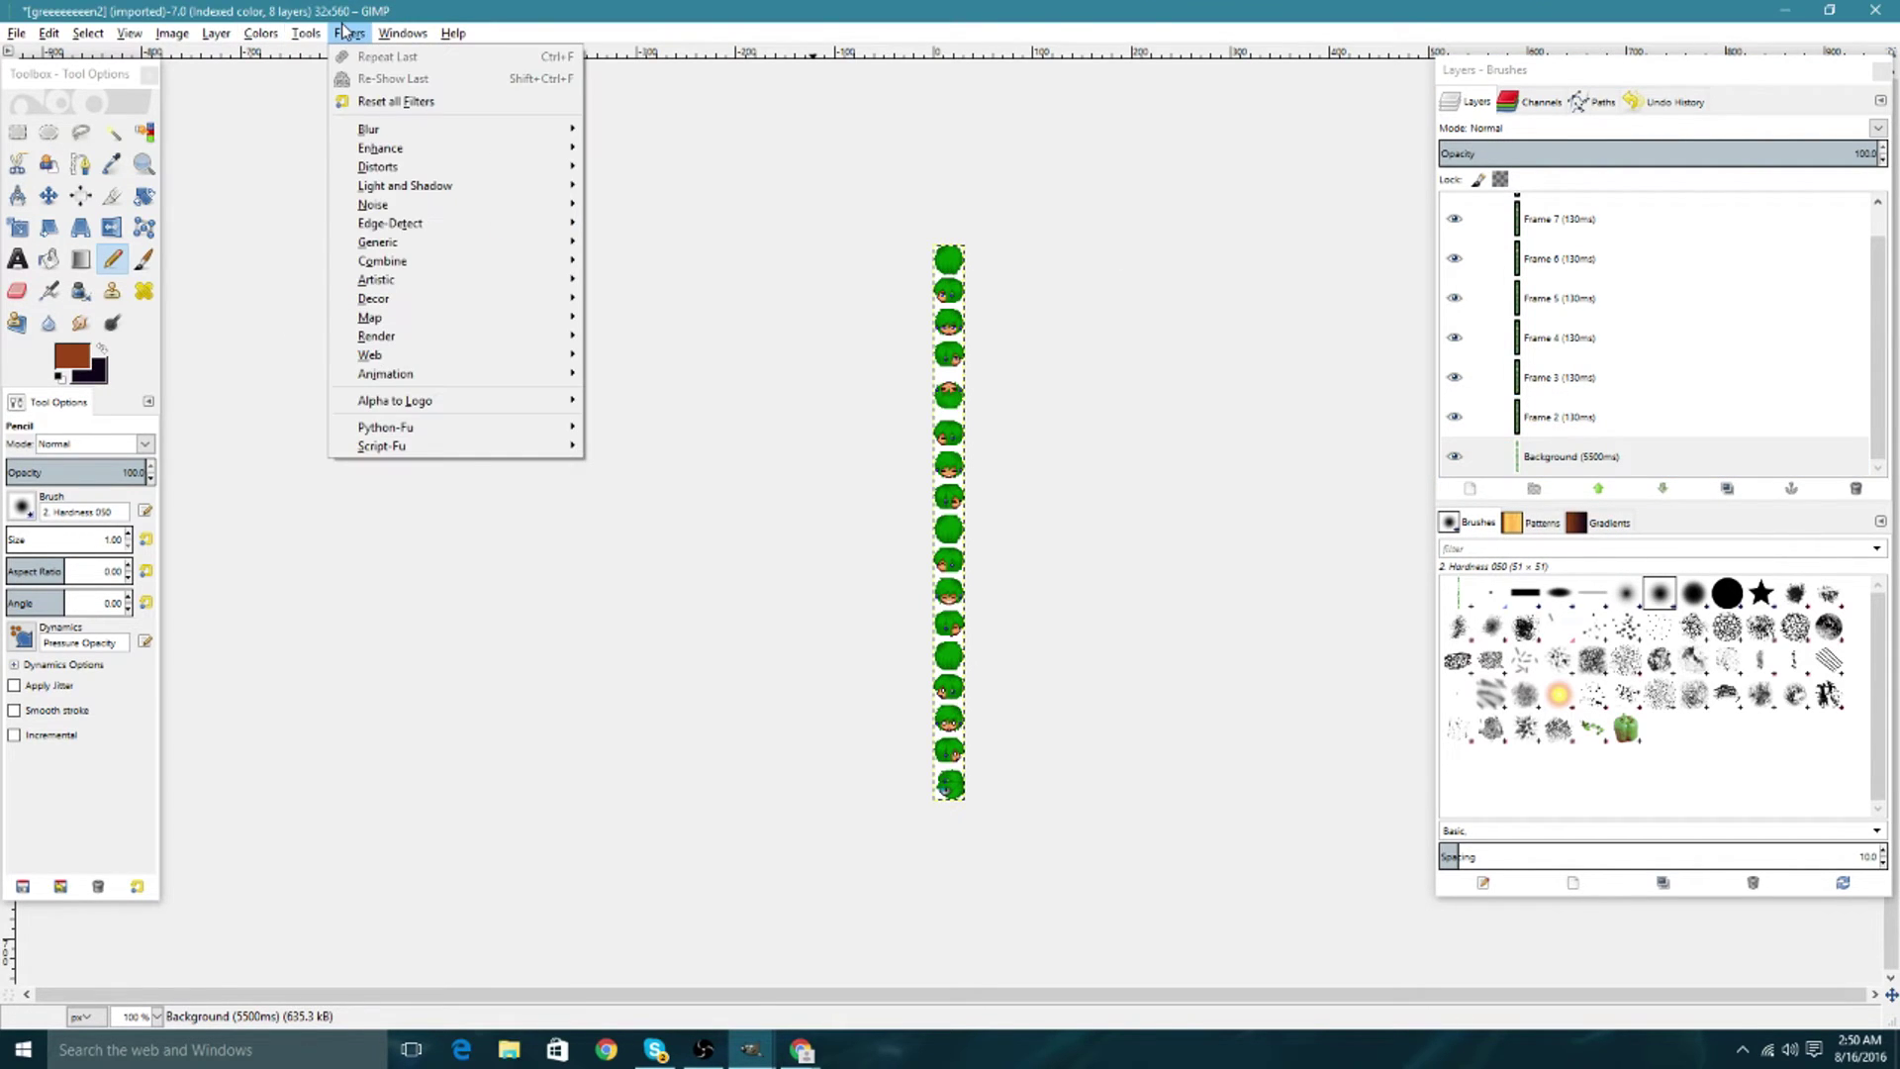
mouse_move(427, 376)
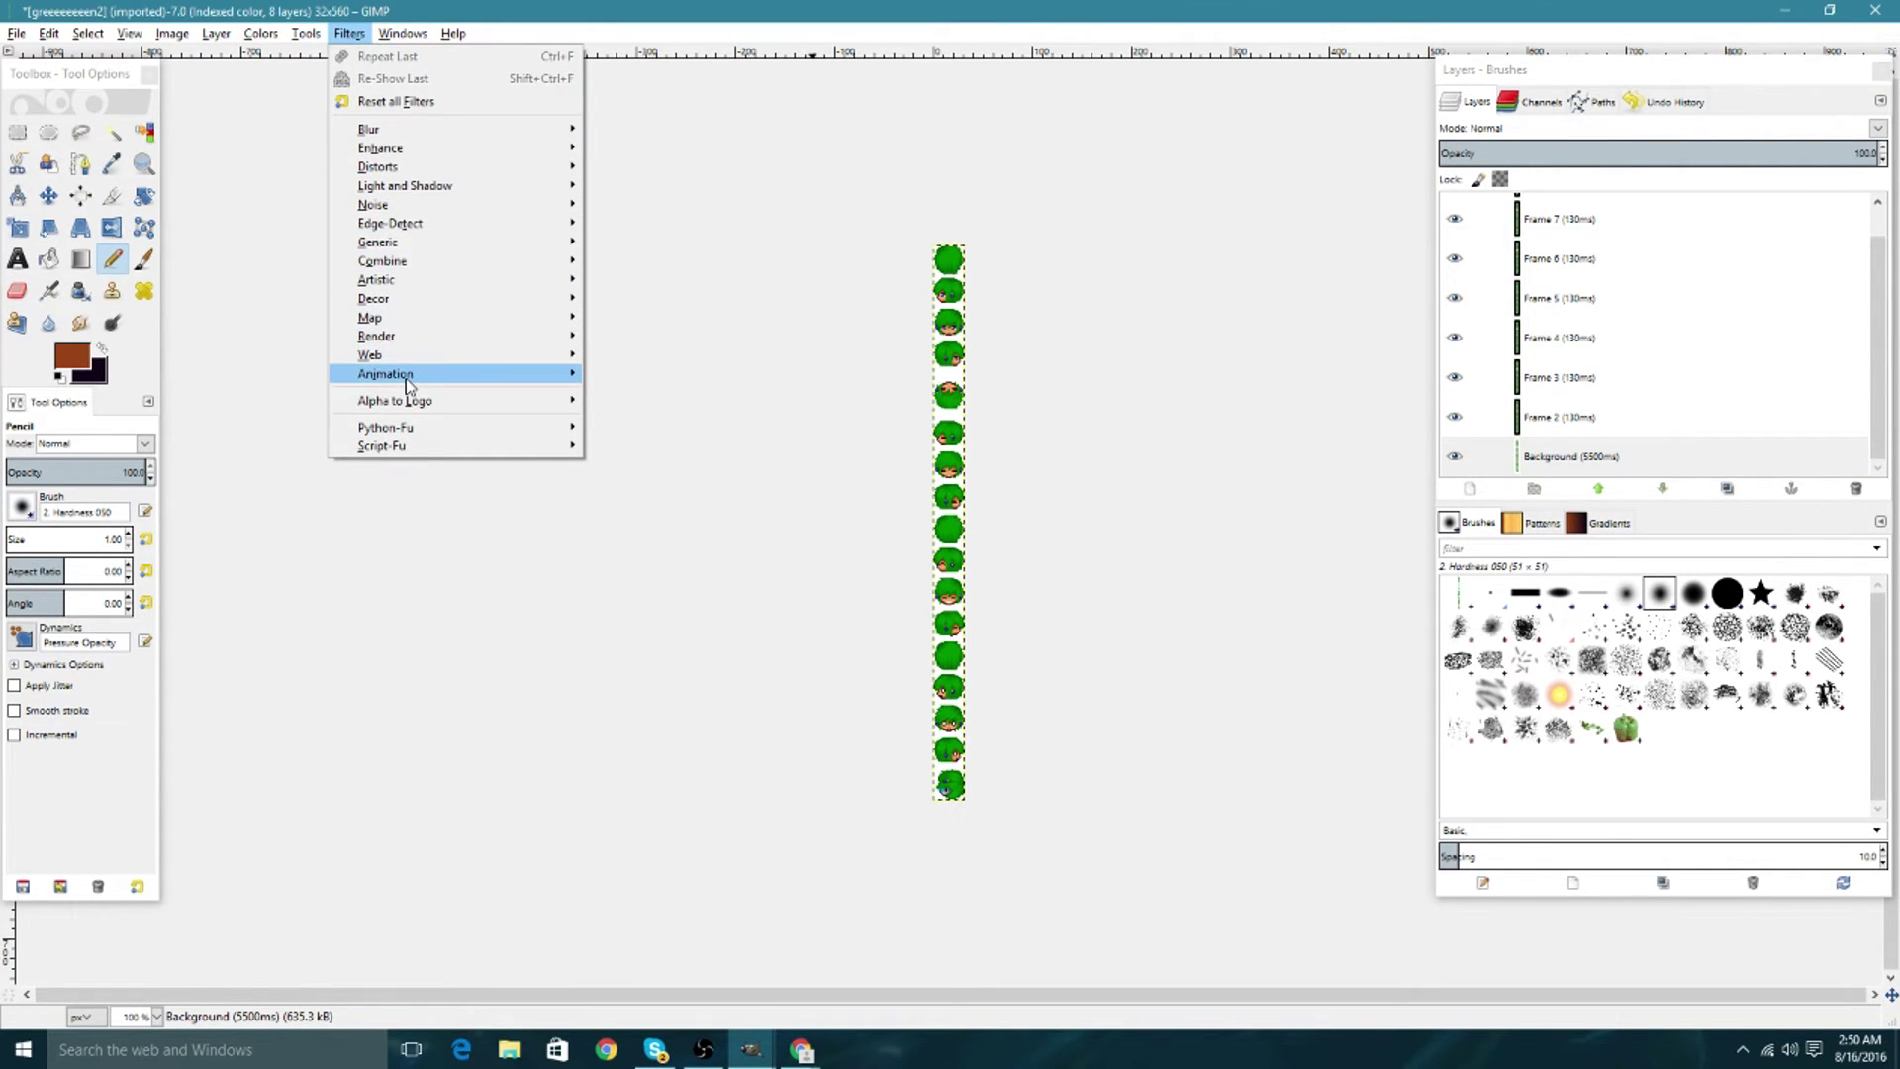
click(633, 513)
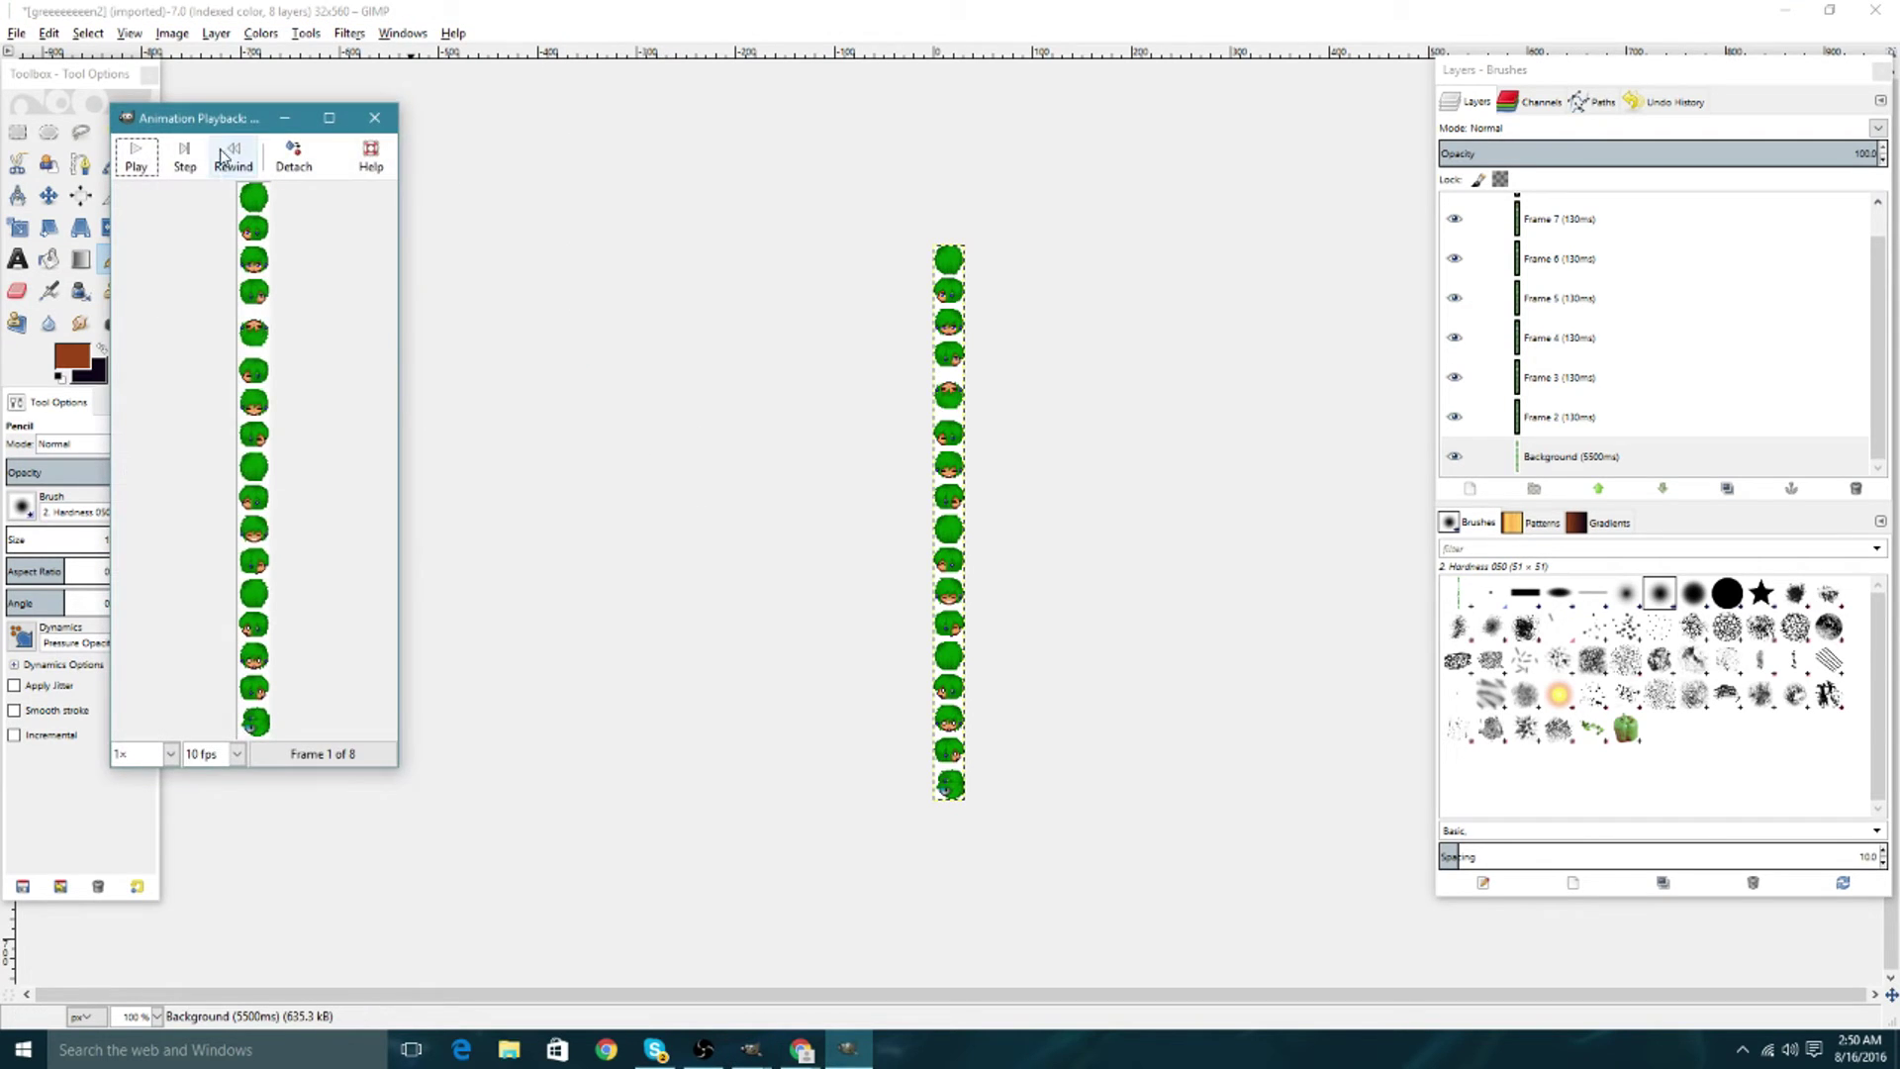
drag(217, 117, 752, 2)
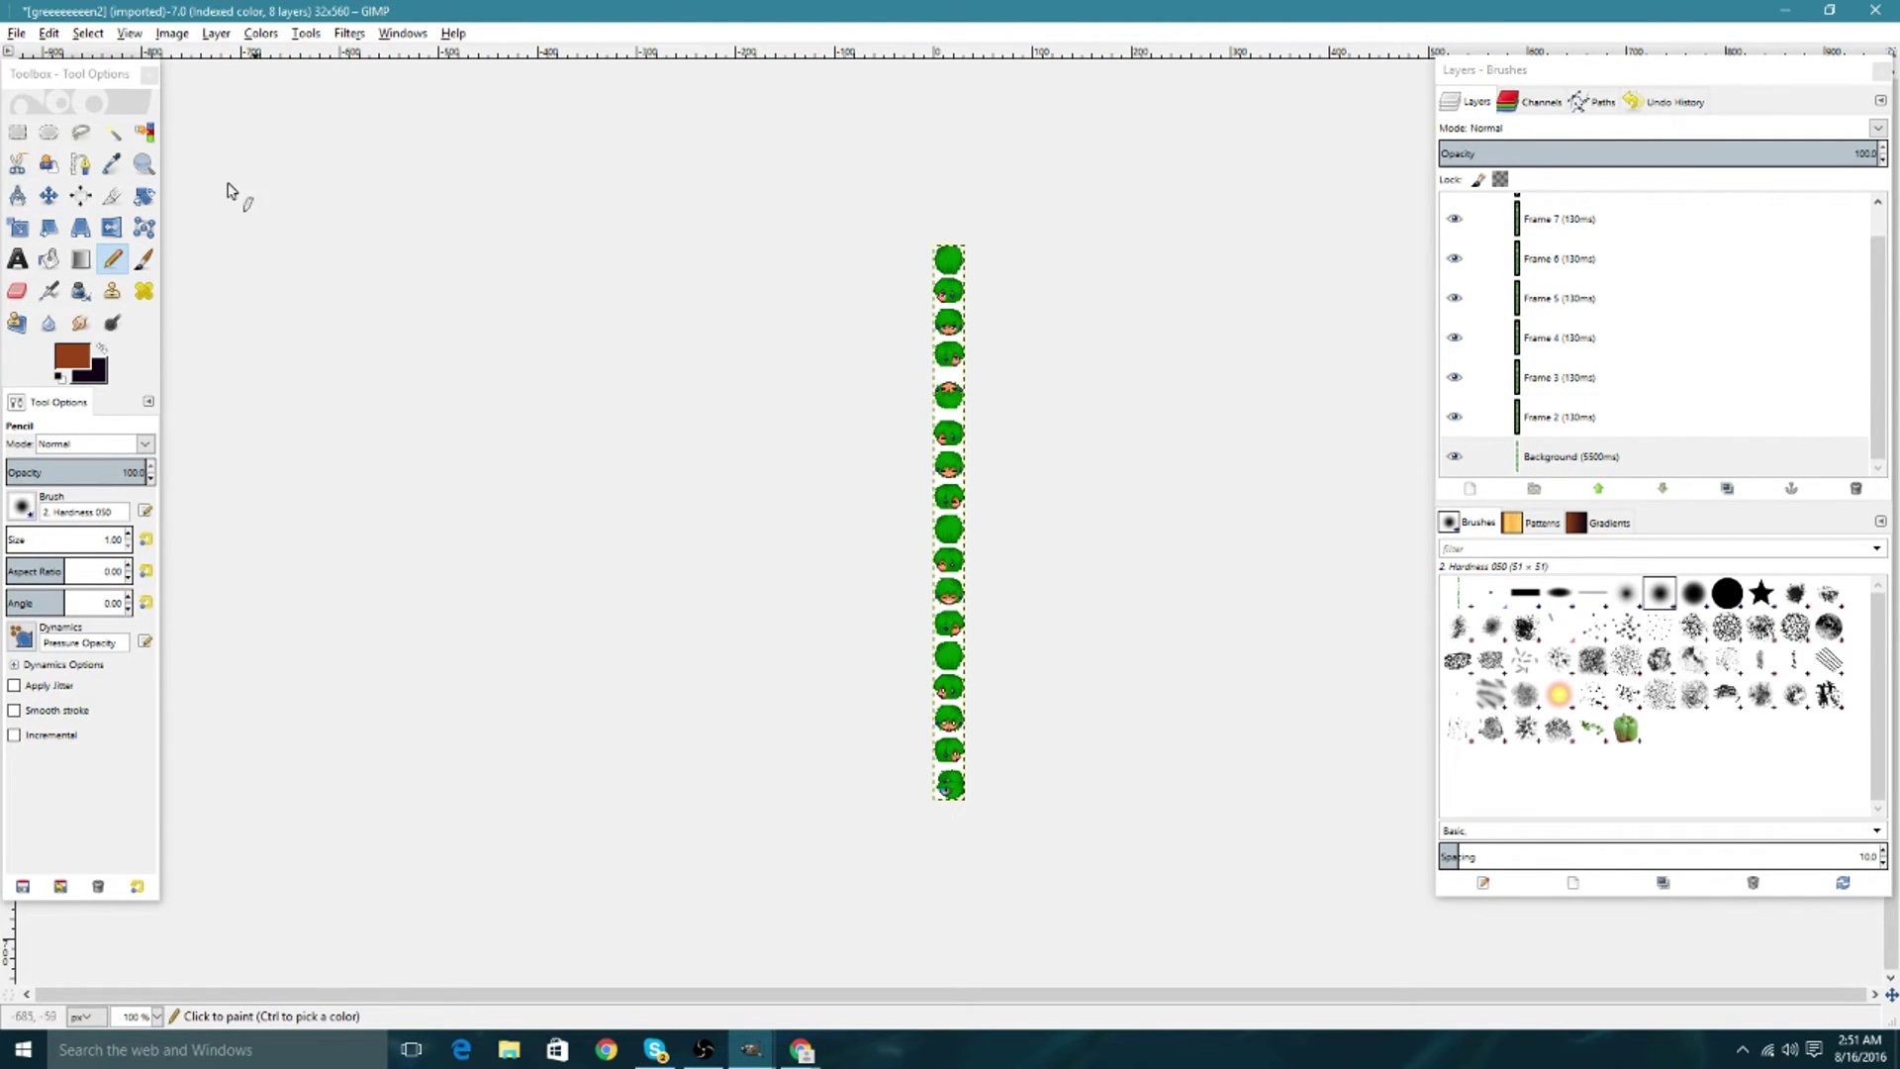
Fuzzy-select the white background with only Background visible, zoomed to 800%.
click(144, 132)
scroll(1583, 341, up, 1)
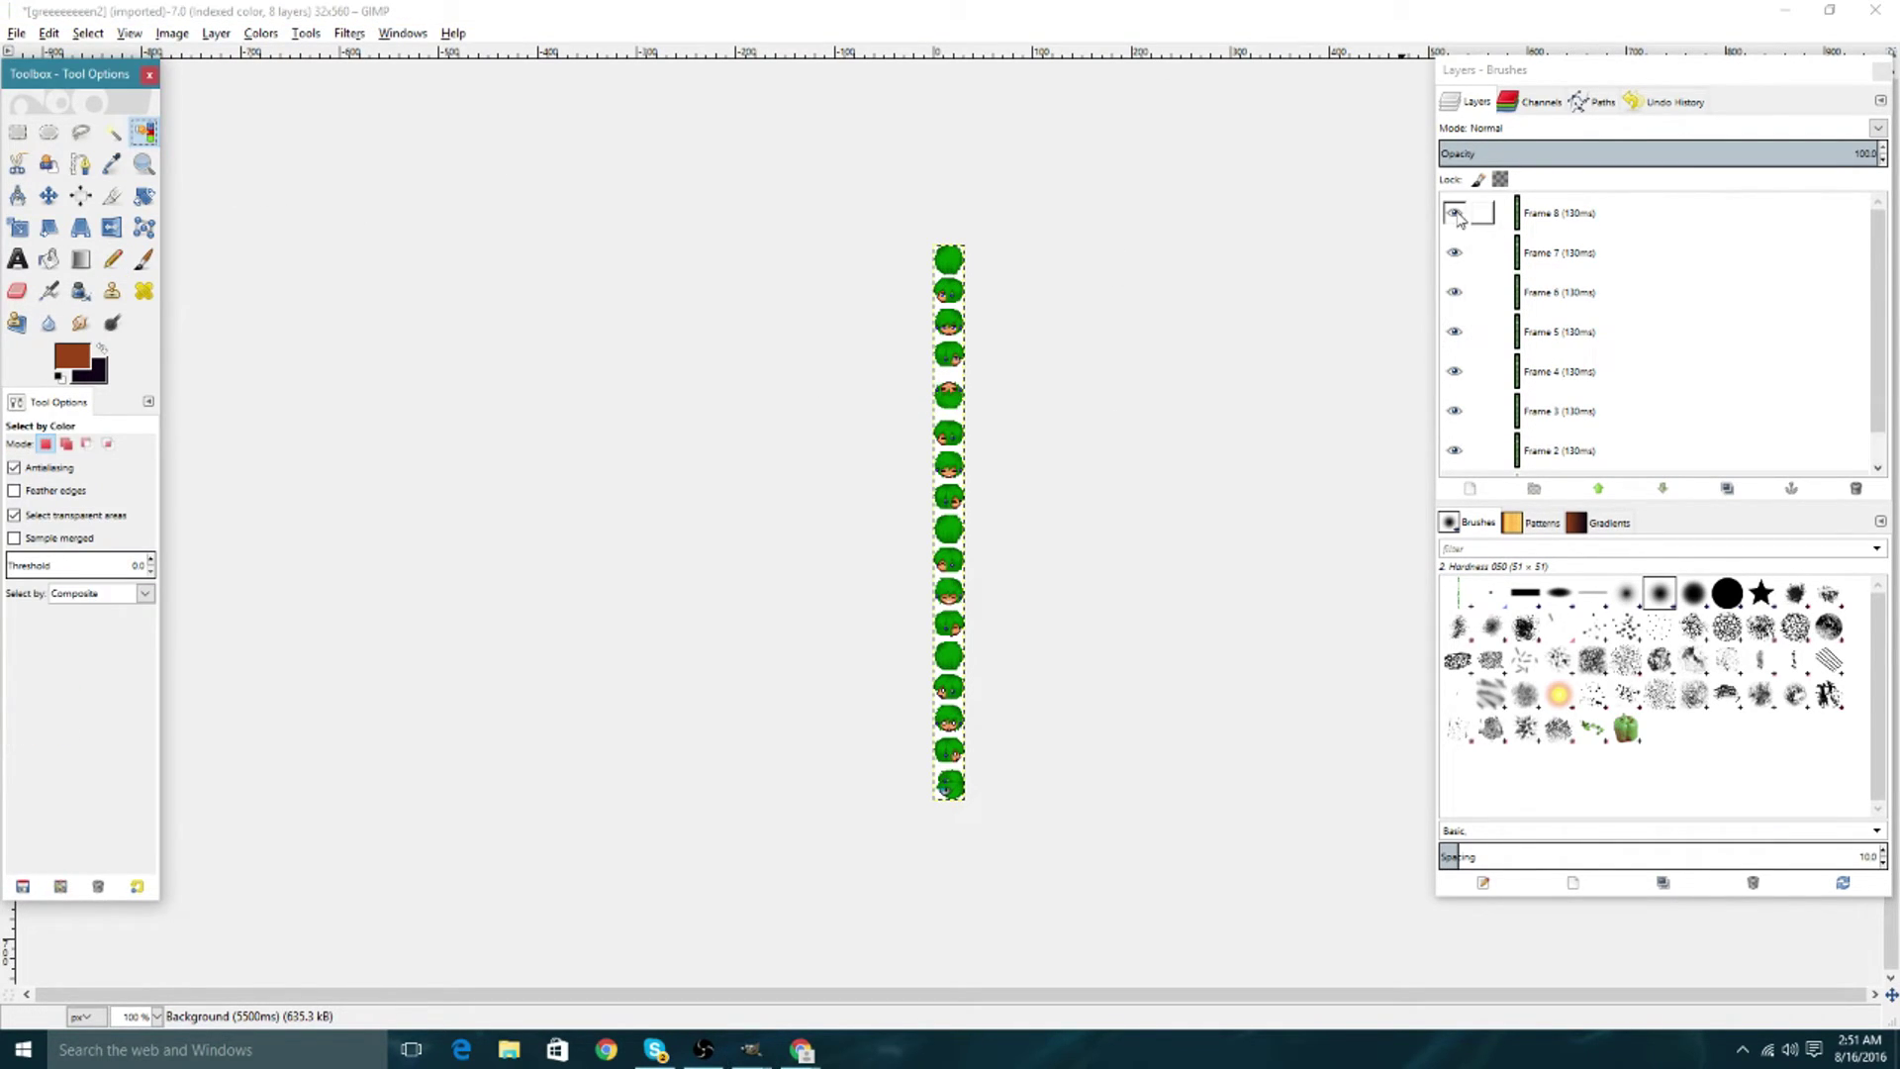
click(111, 132)
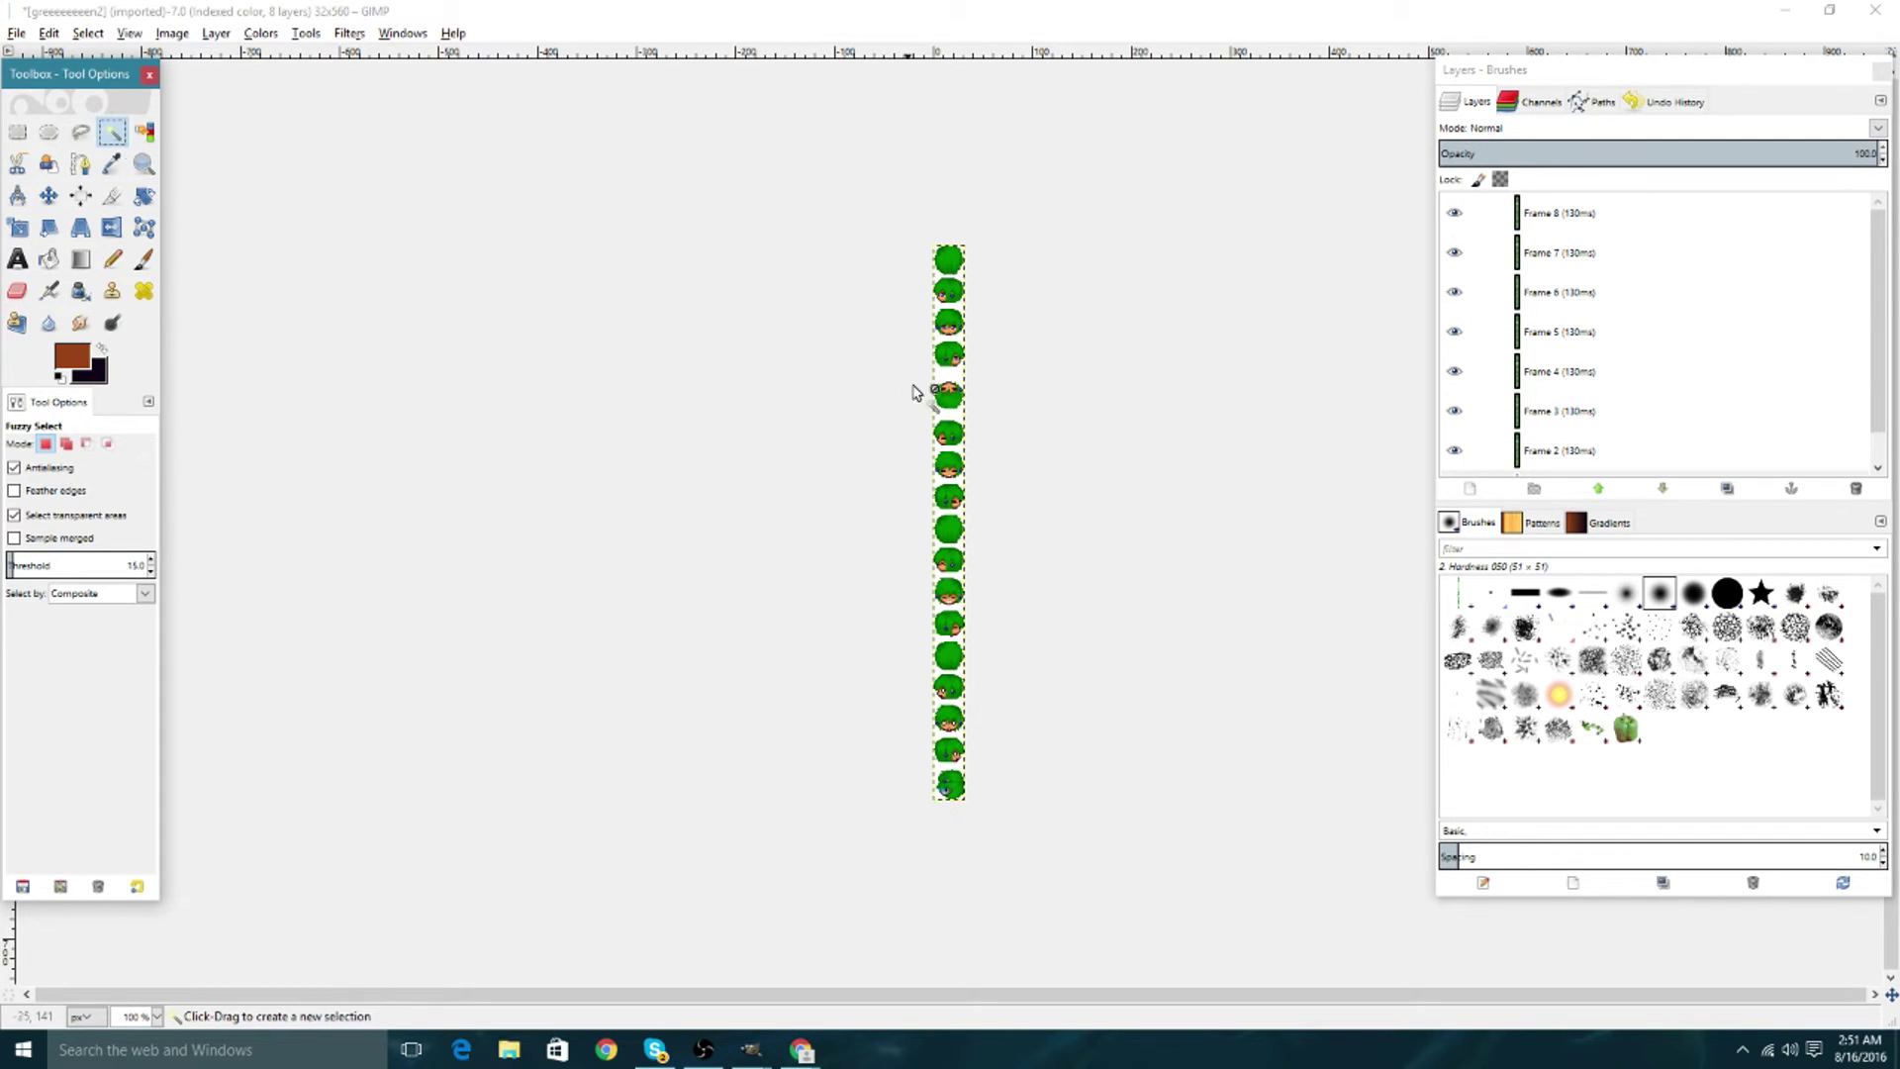
click(950, 386)
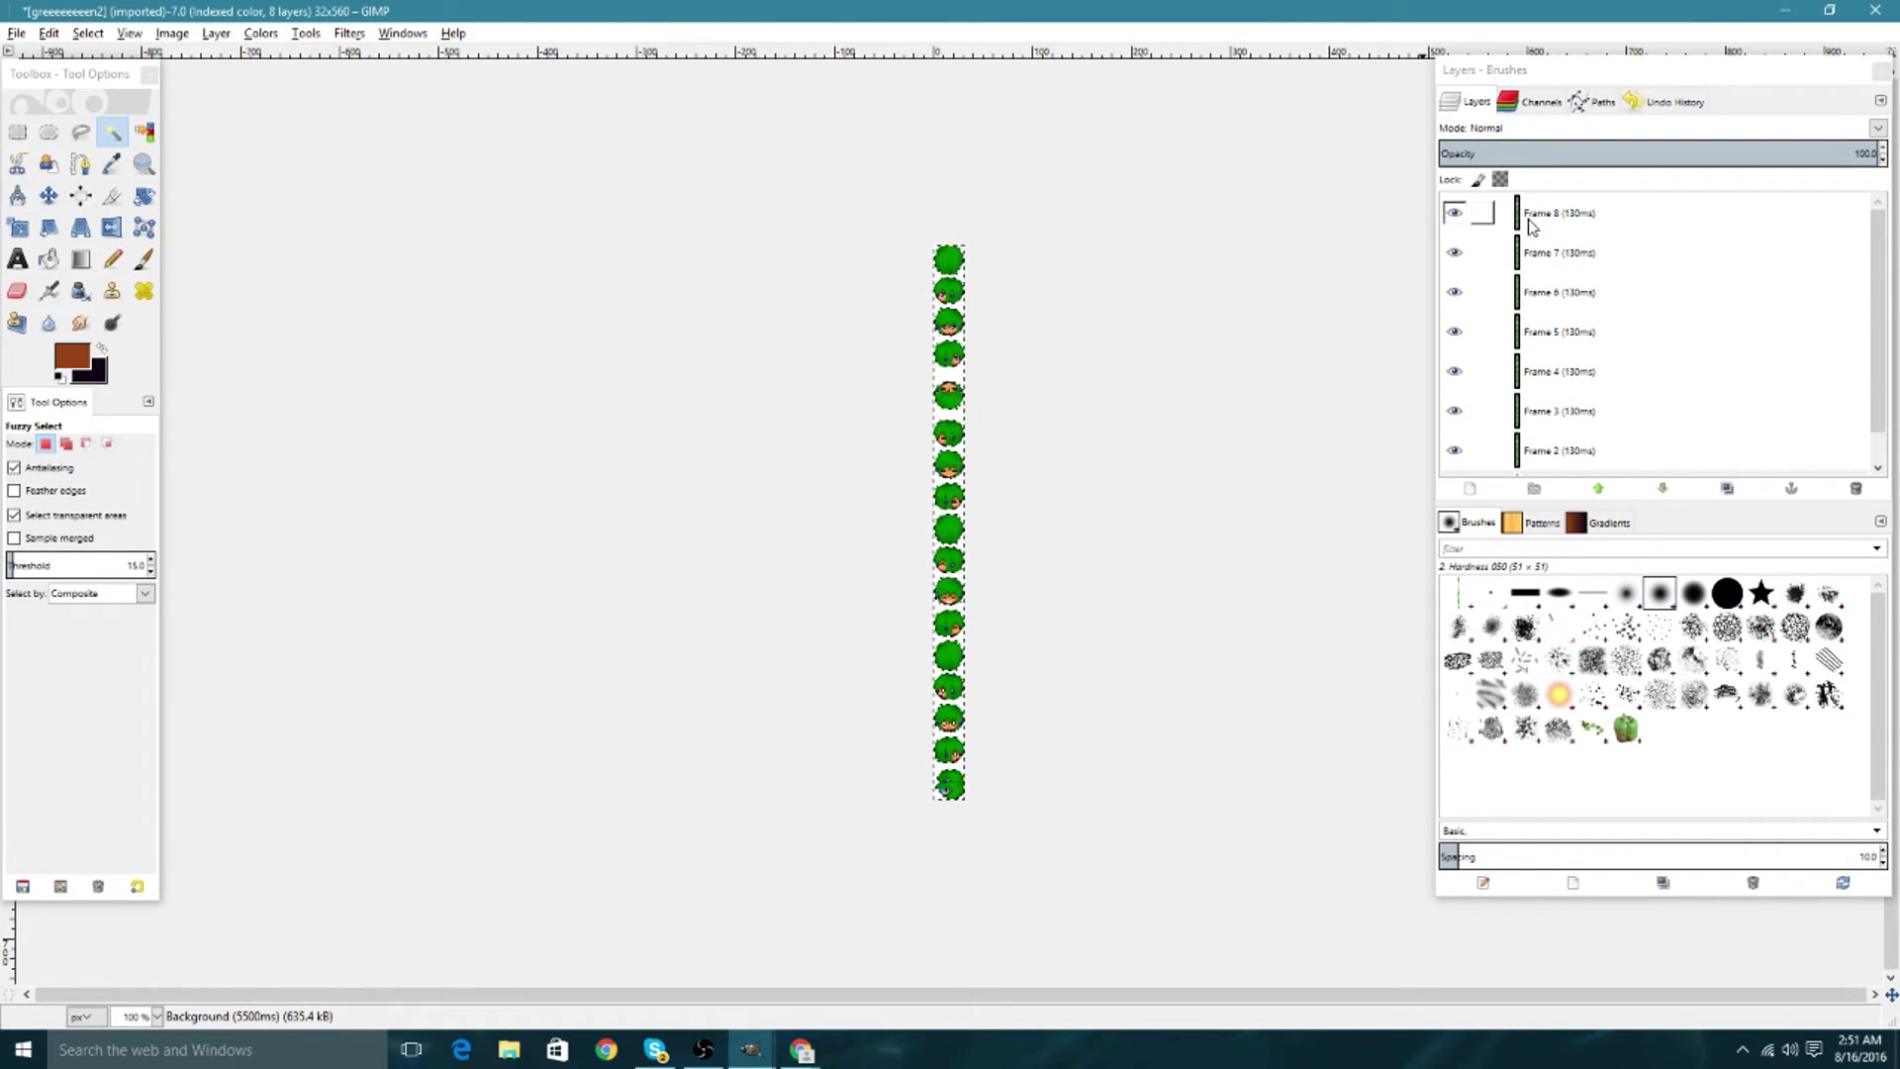
click(1456, 214)
drag(1459, 218, 1456, 447)
scroll(1457, 447, down, 1)
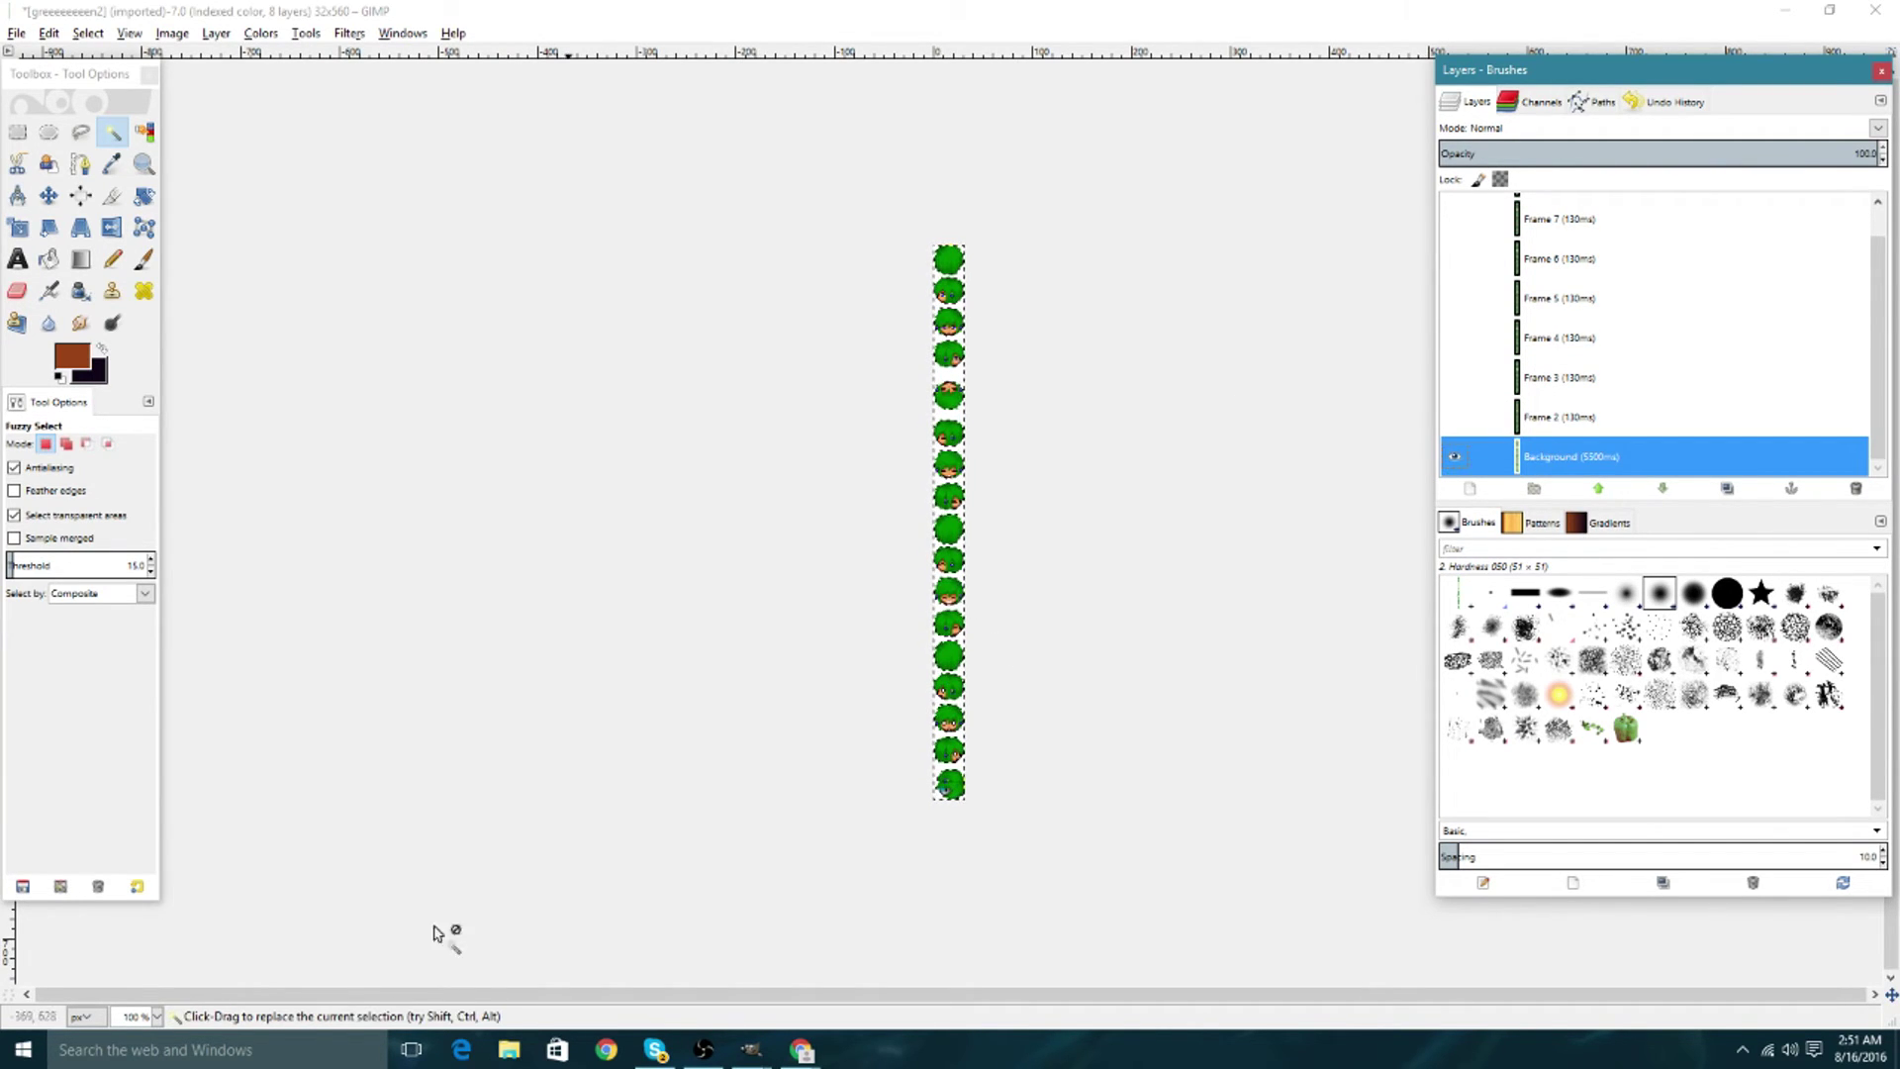
click(157, 1016)
click(126, 857)
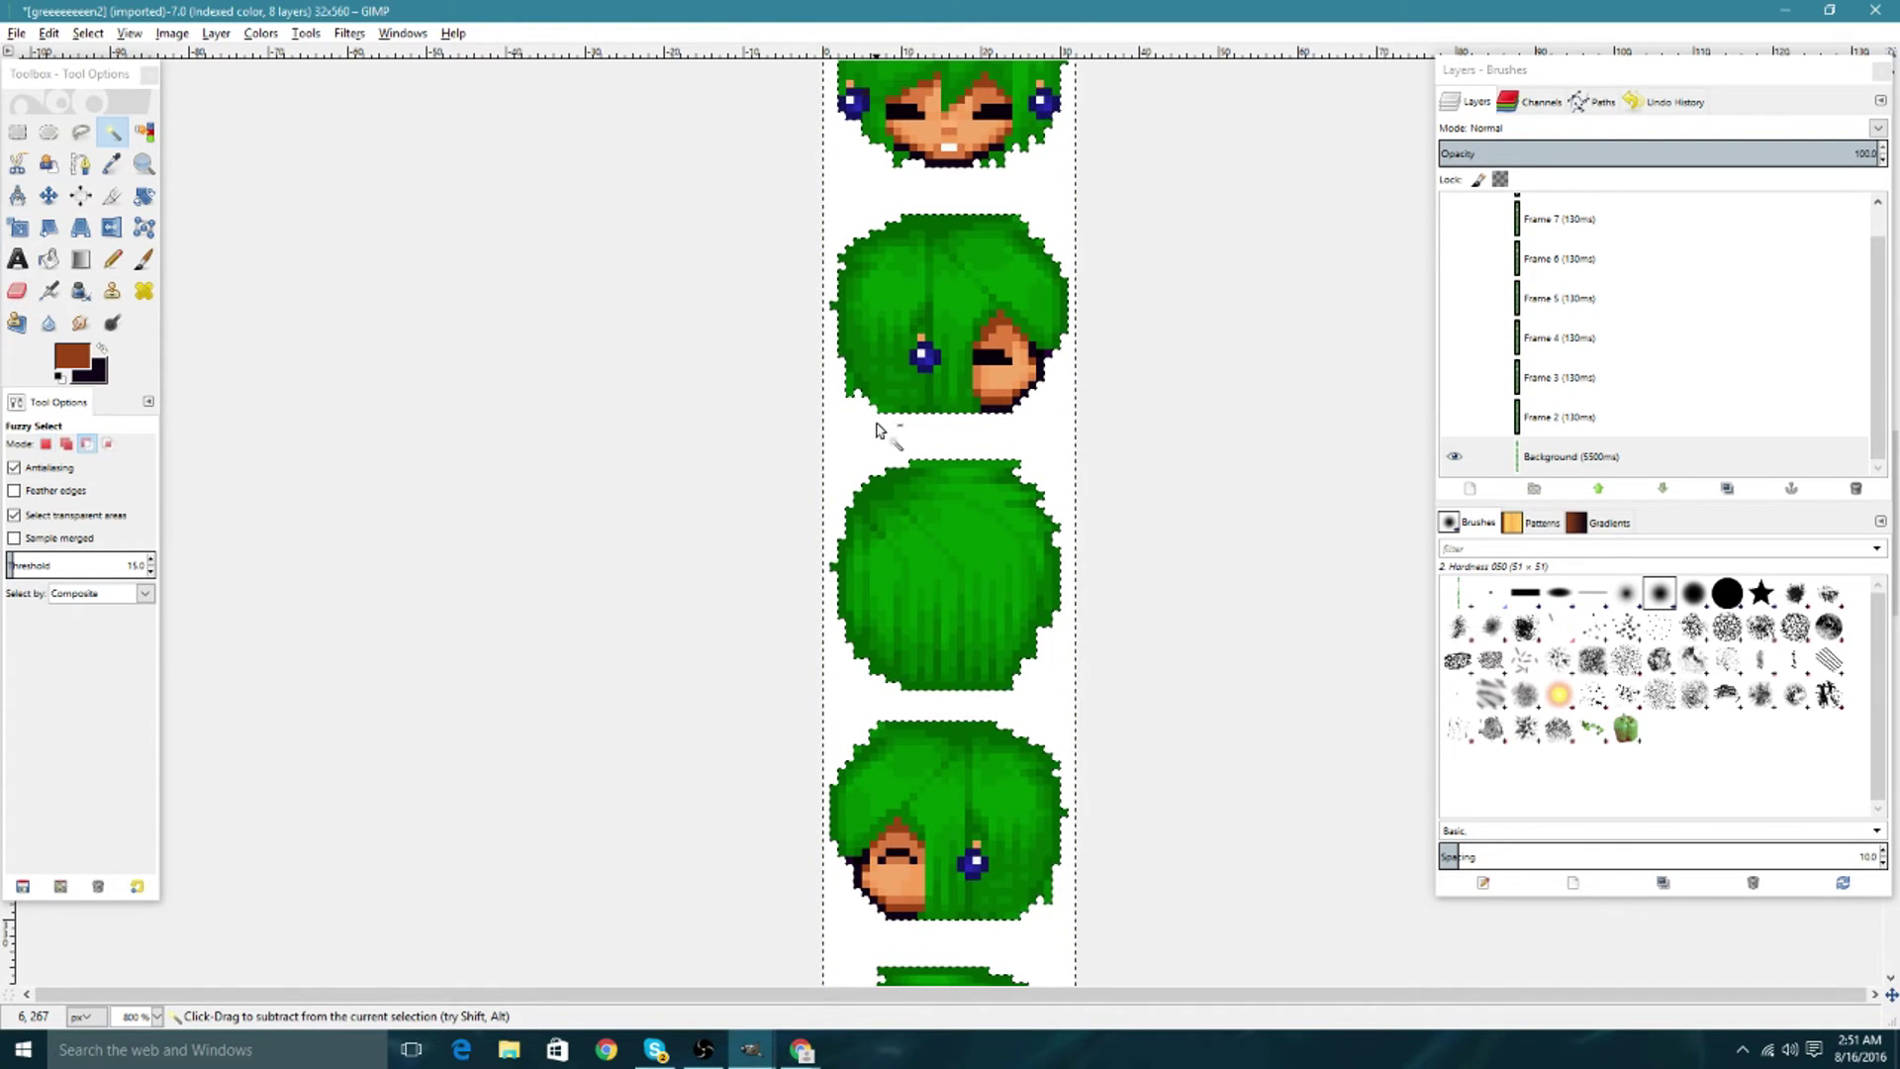
Cut the white background out of the Background layer and Frames 2–4.
key(ctrl+x)
scroll(948, 477, down, 10)
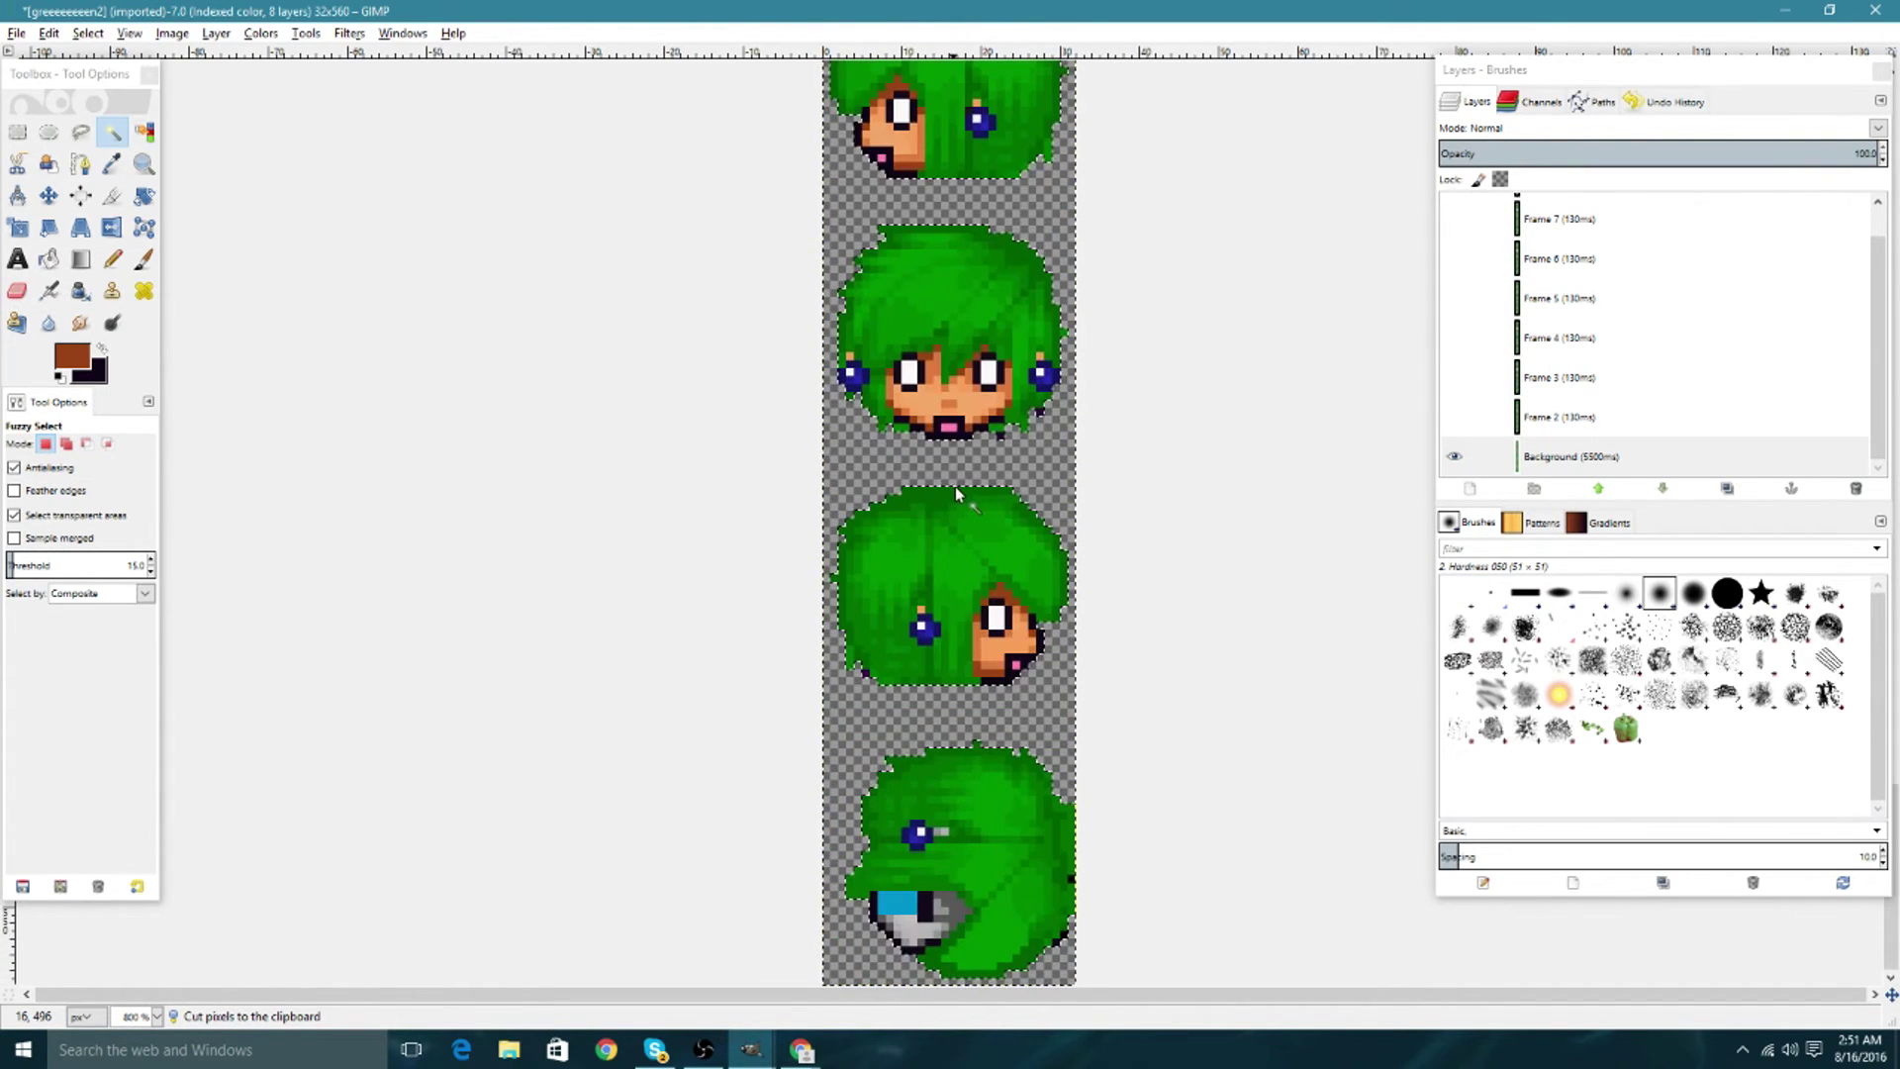
scroll(962, 502, up, 5)
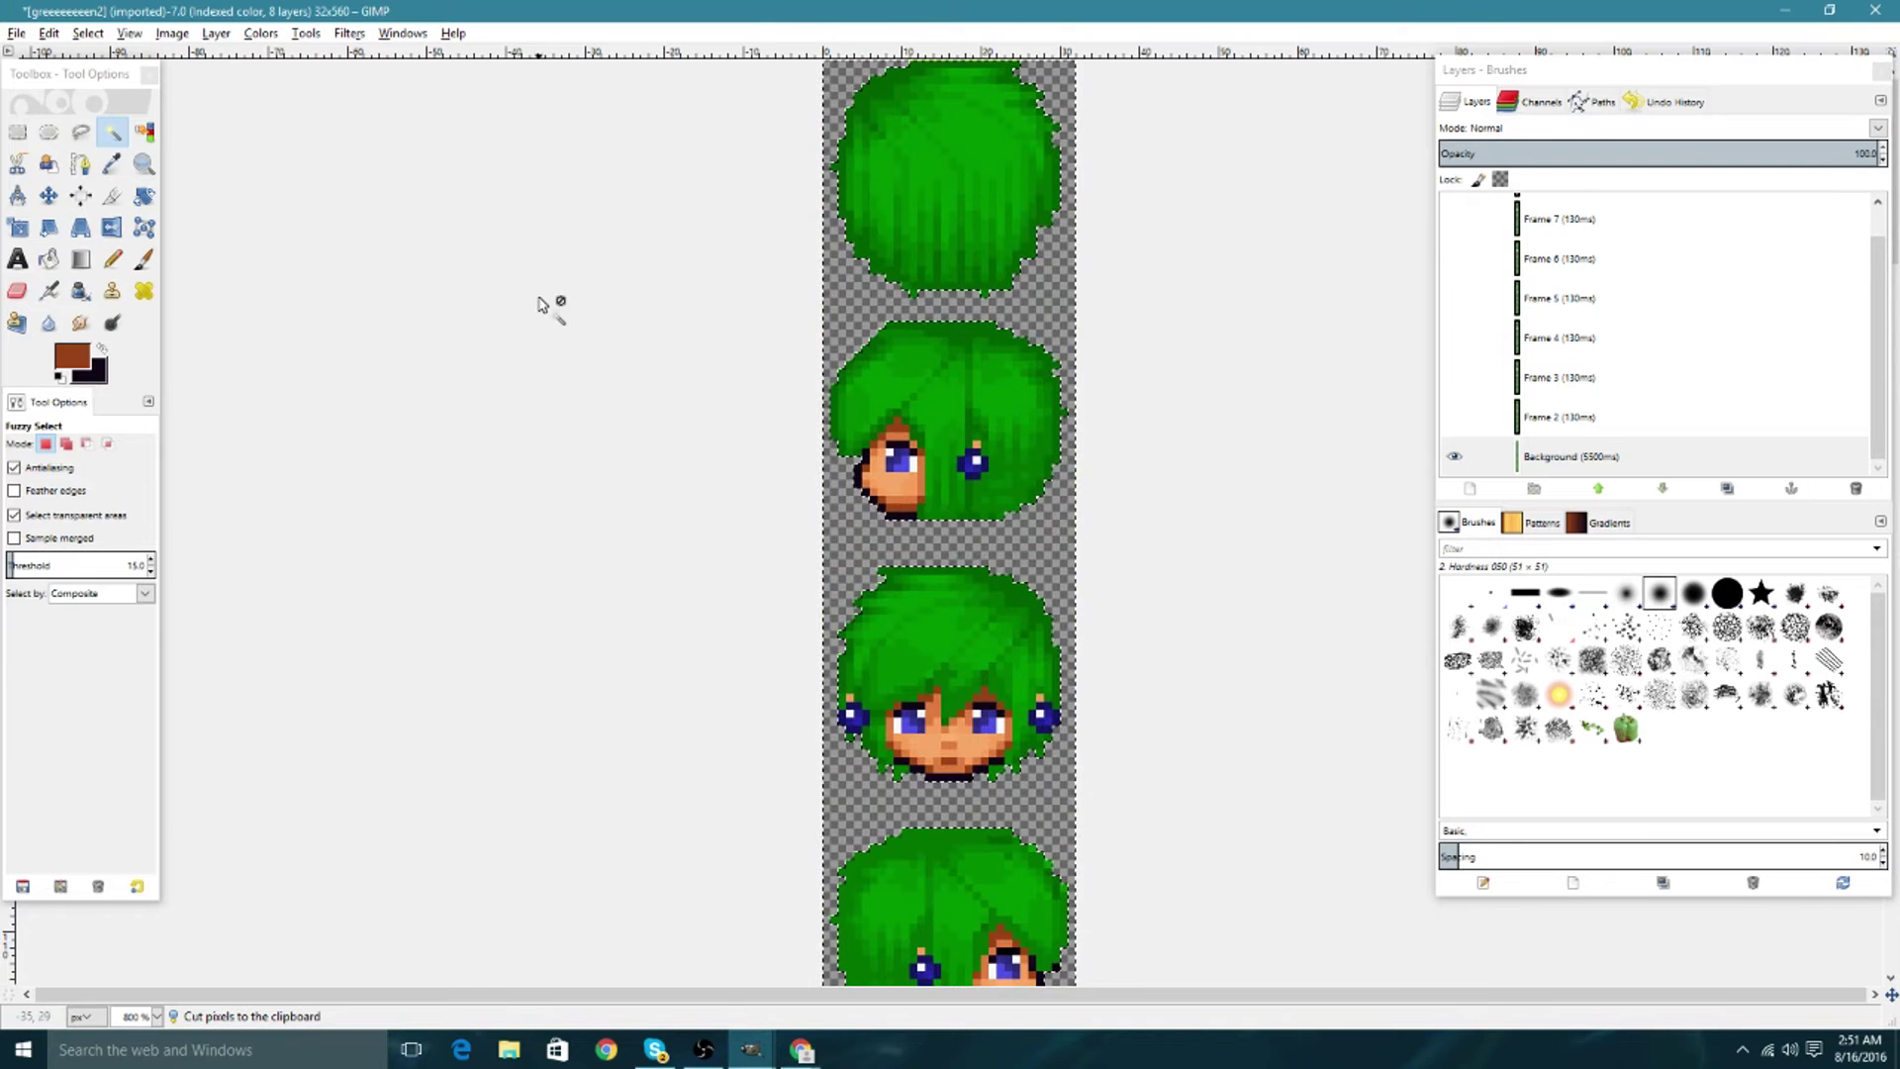
right_click(1643, 458)
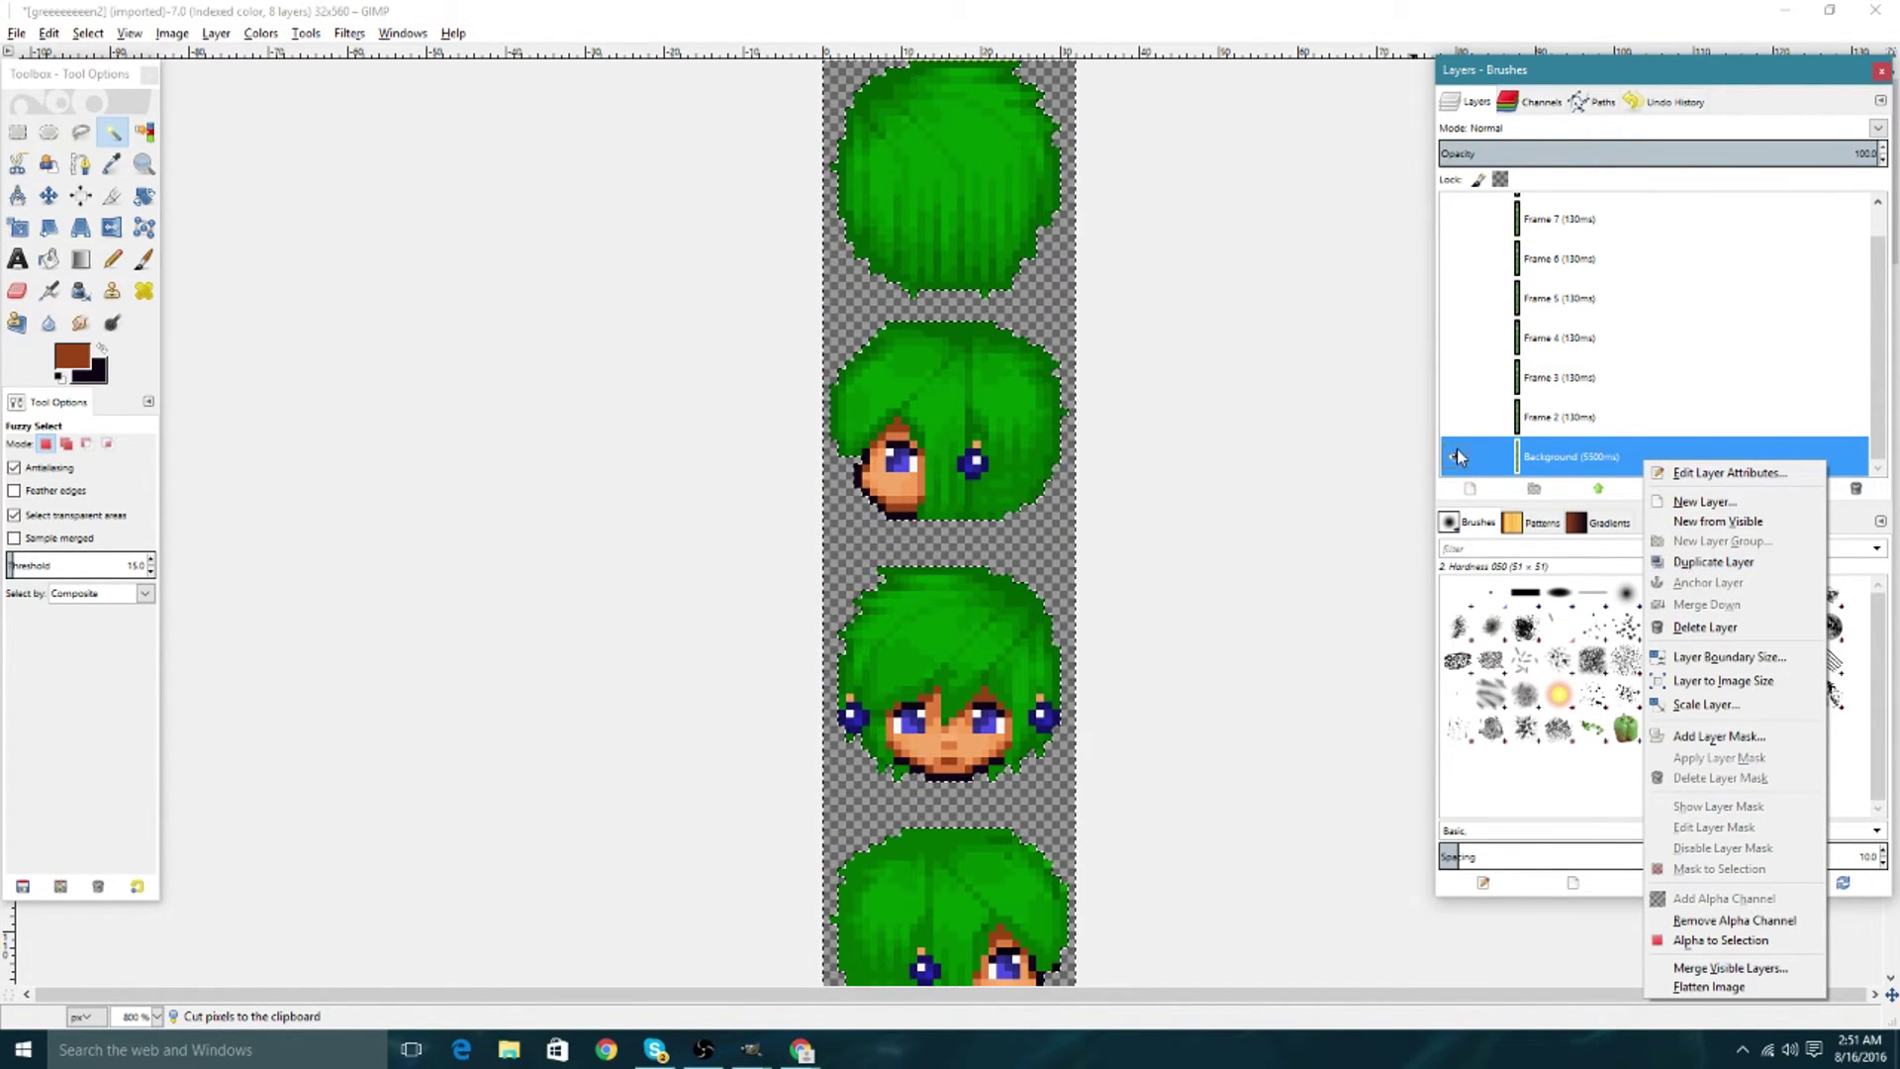
click(1556, 426)
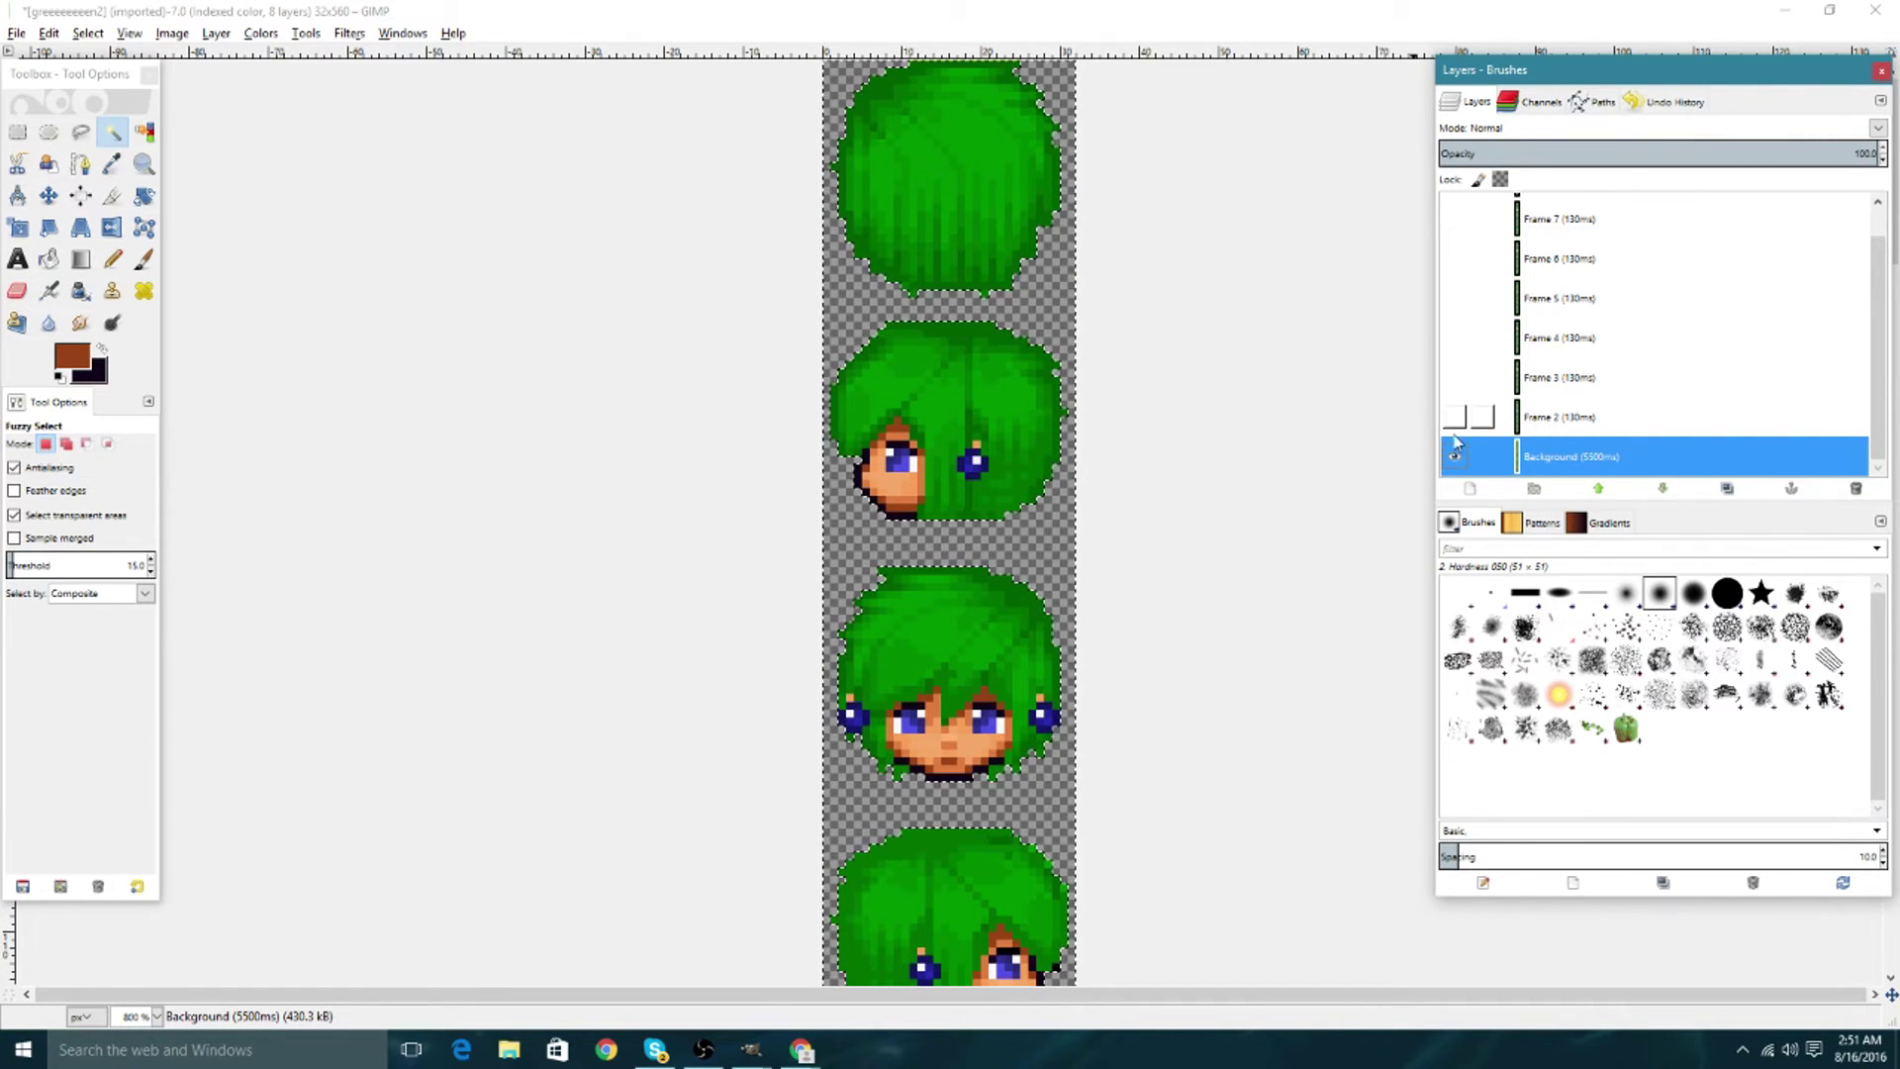
click(1453, 416)
click(1559, 416)
key(ctrl+x)
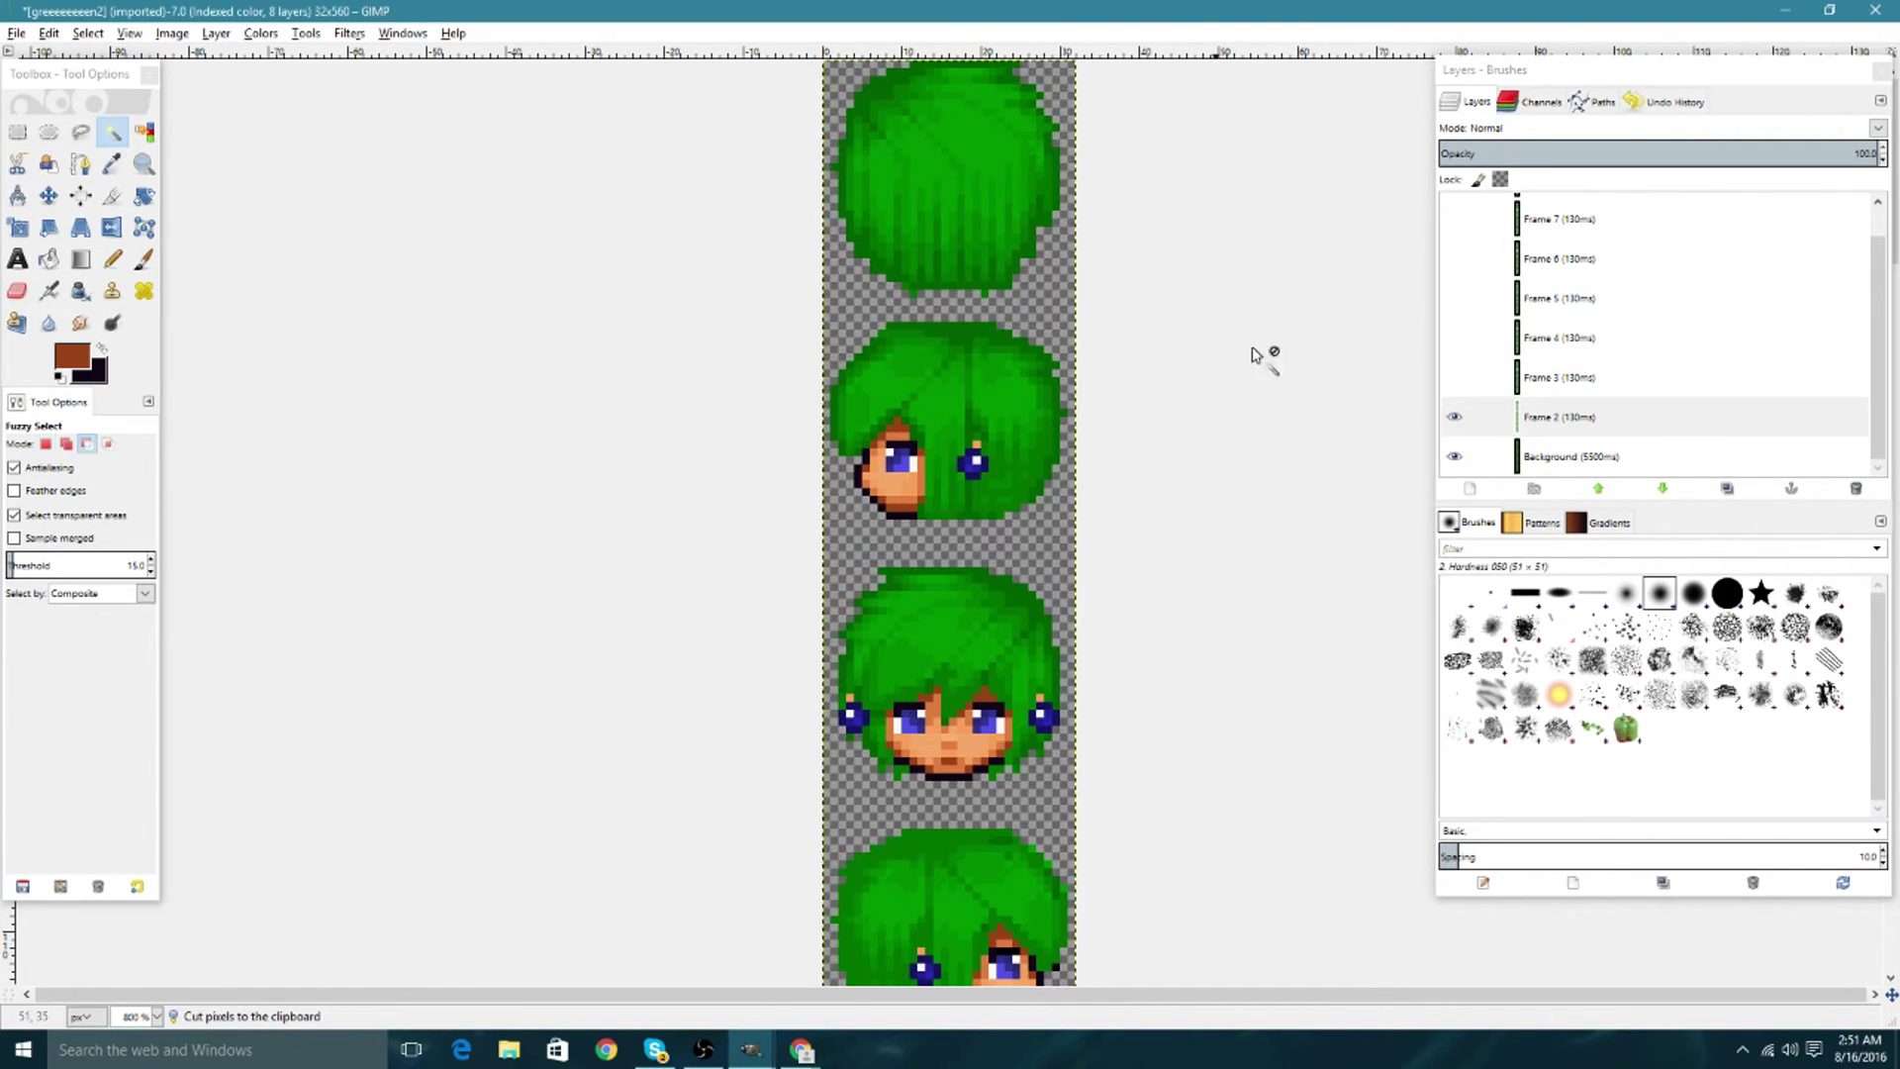
click(1453, 377)
click(1559, 377)
key(ctrl+x)
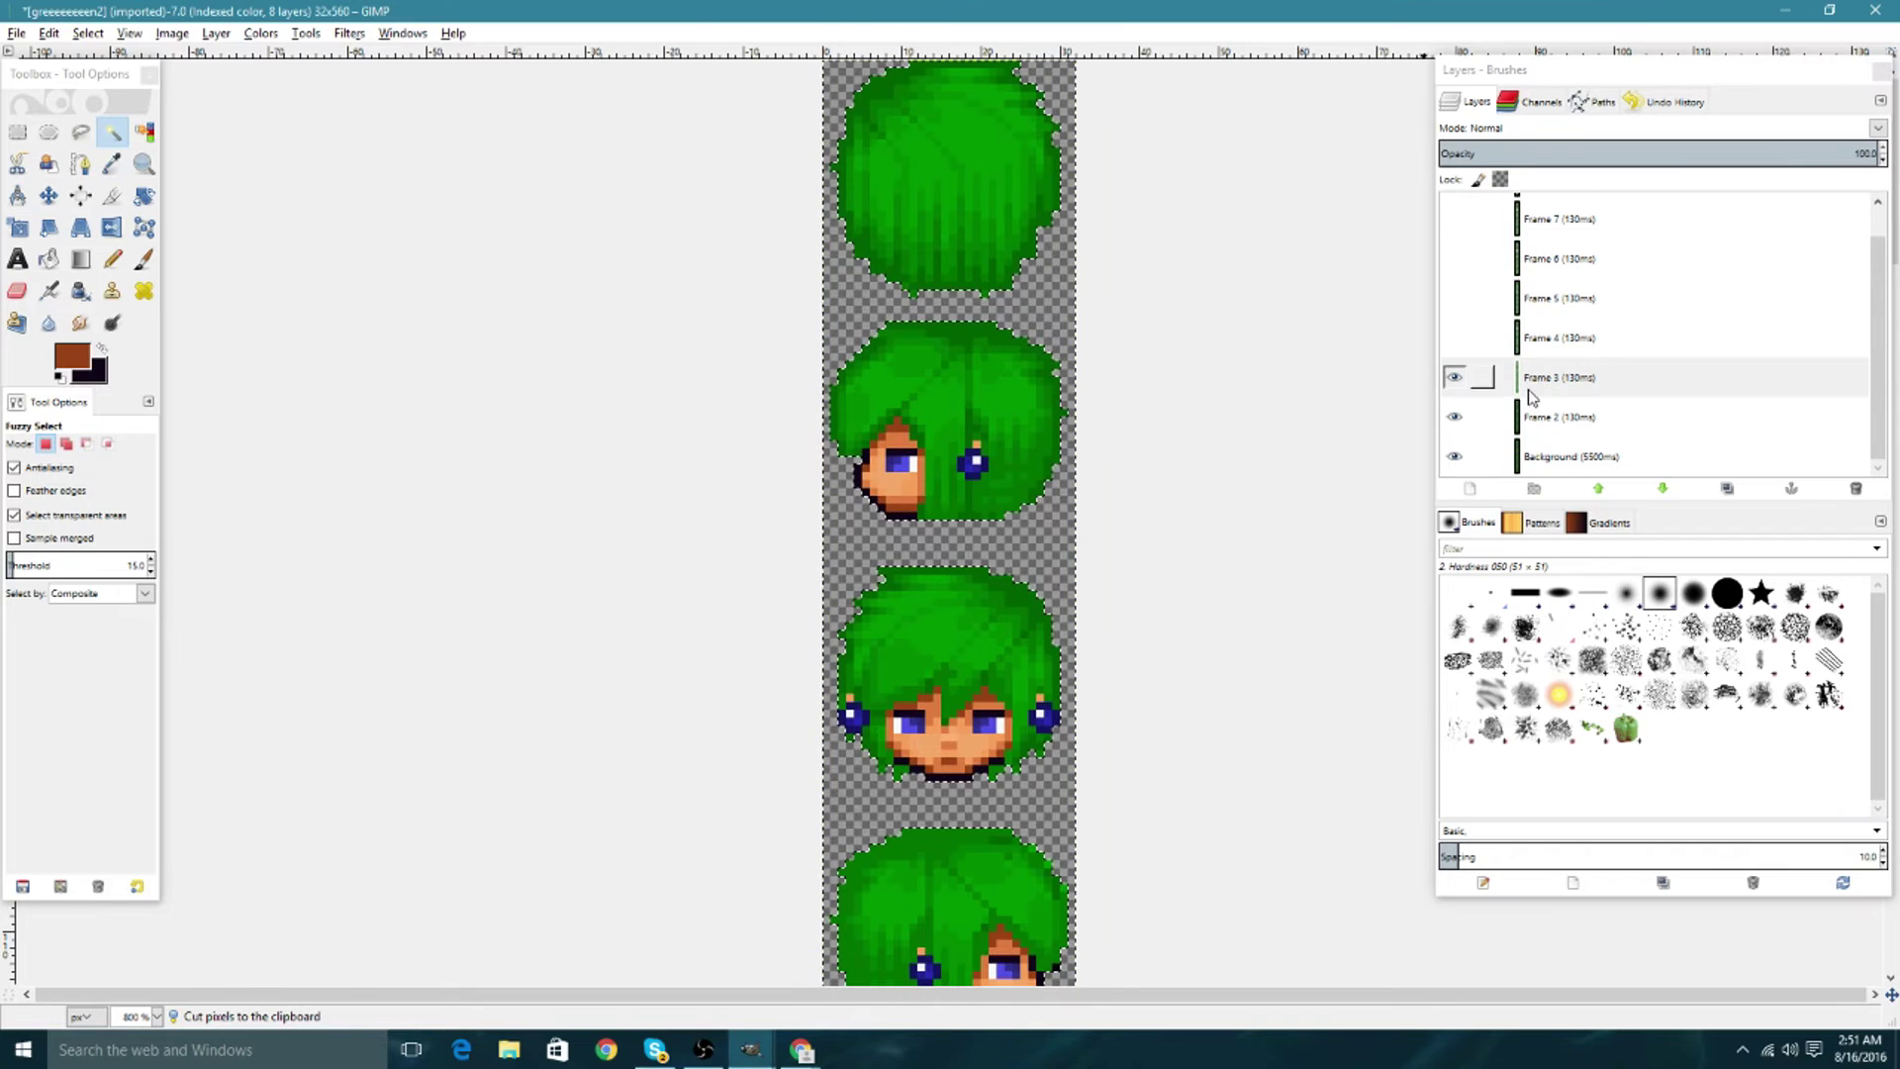
click(1454, 337)
click(1559, 337)
key(ctrl+x)
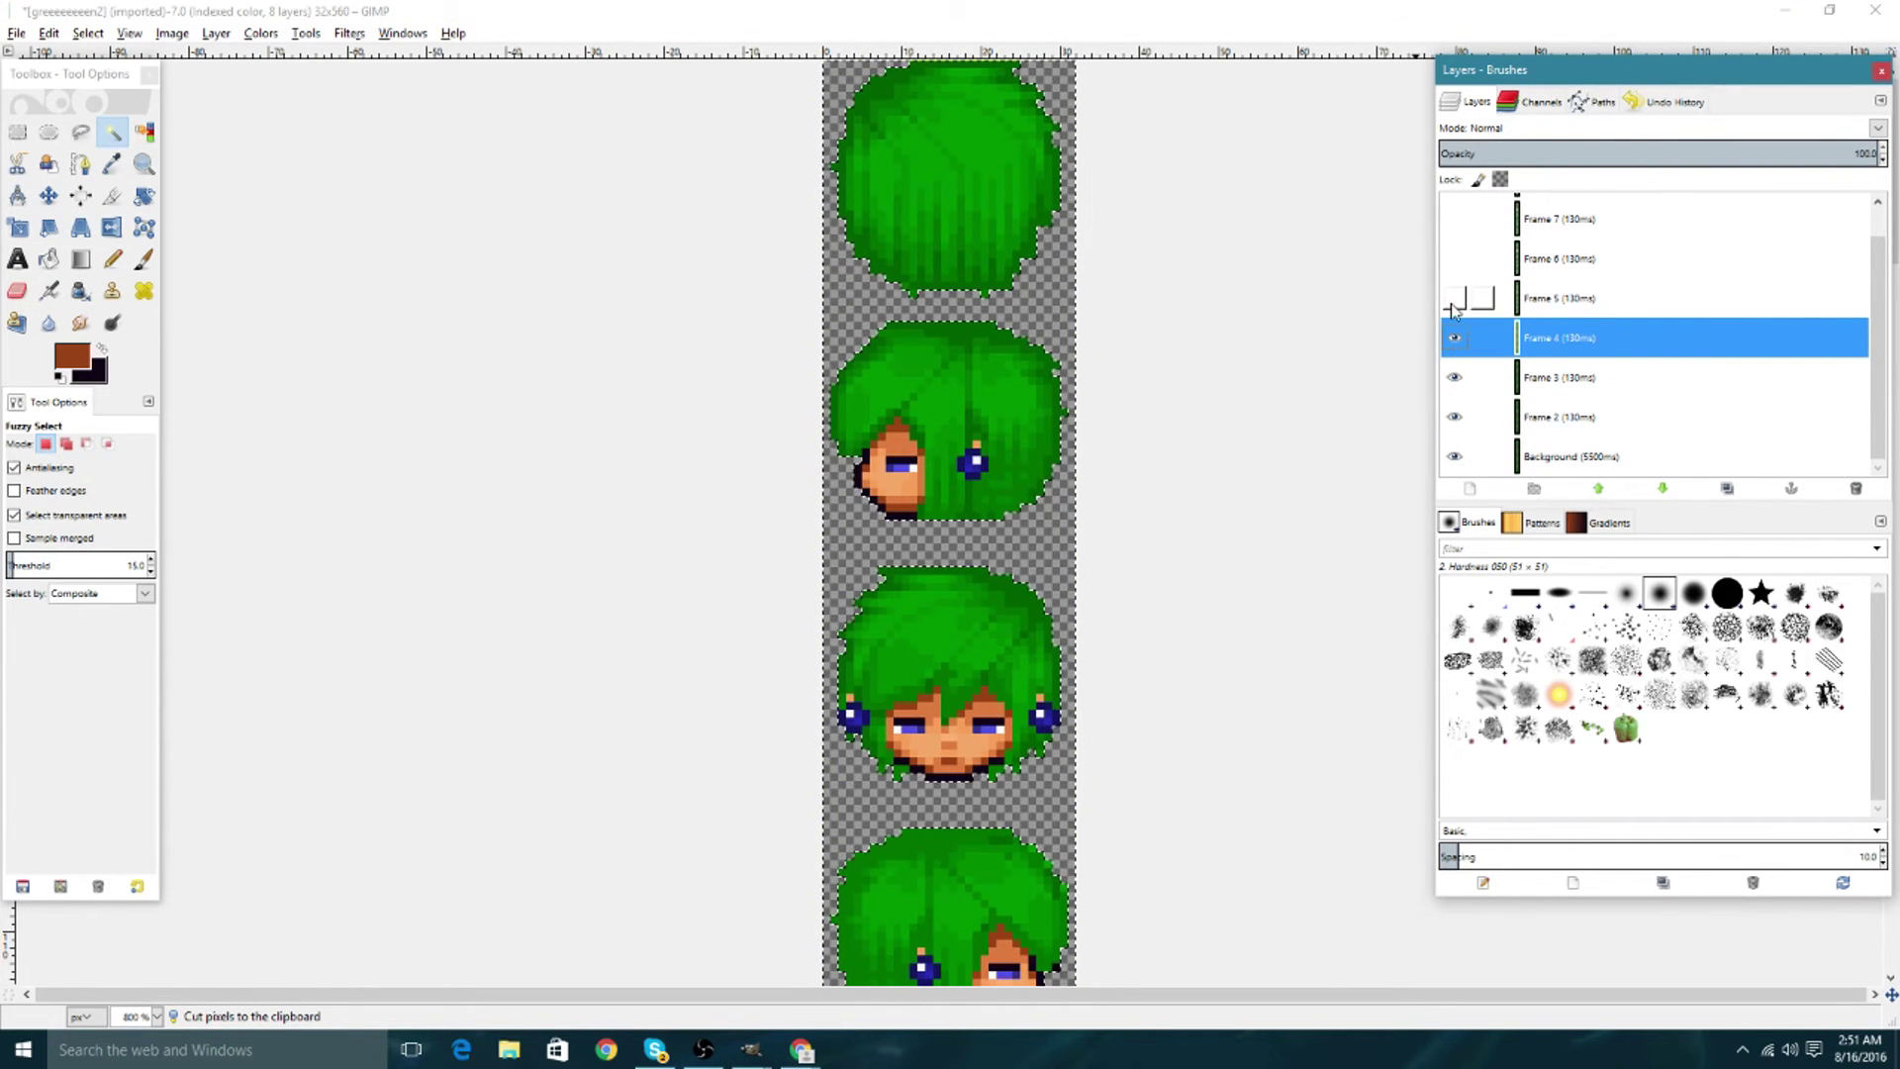
Cut the white background out of Frames 5–8, making each visible again.
click(1453, 298)
click(1481, 298)
key(ctrl+x)
click(1454, 260)
click(1481, 258)
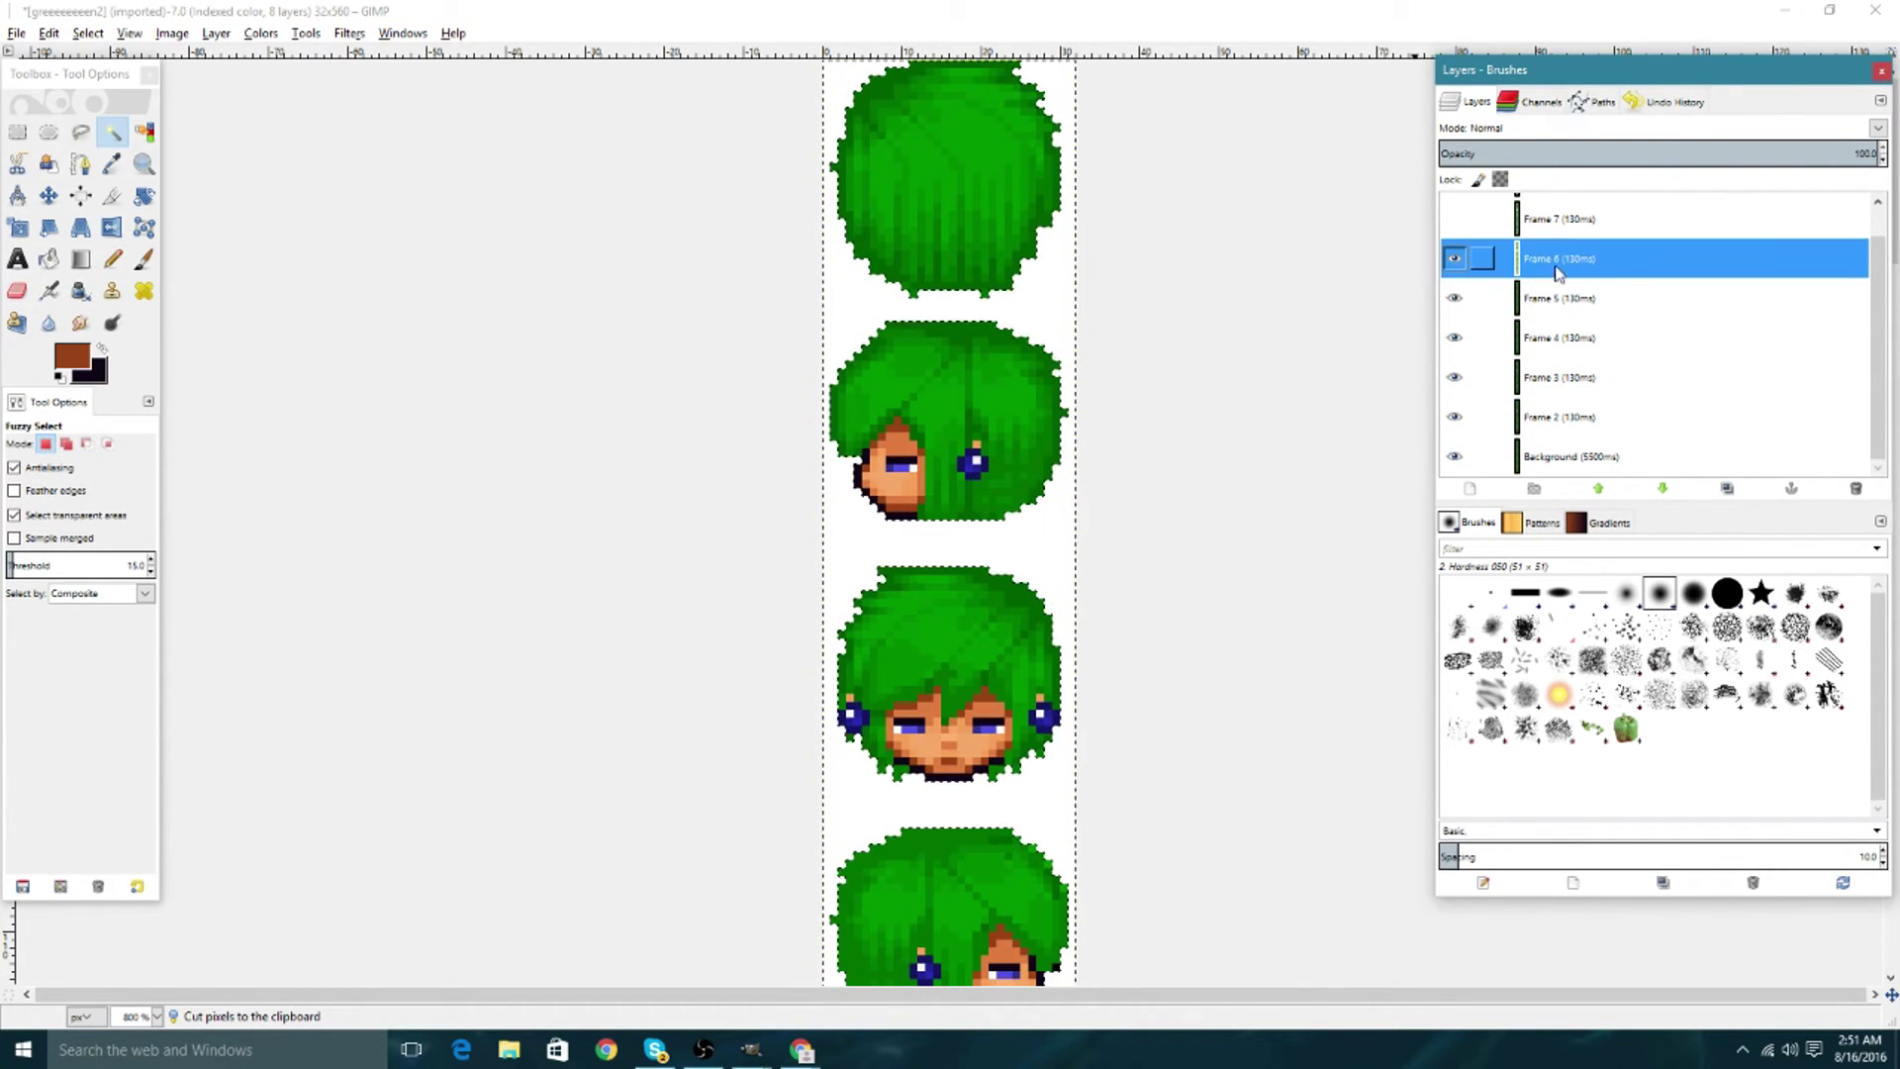
key(ctrl+x)
scroll(1454, 258, up, 1)
click(1454, 252)
click(1561, 255)
key(ctrl+x)
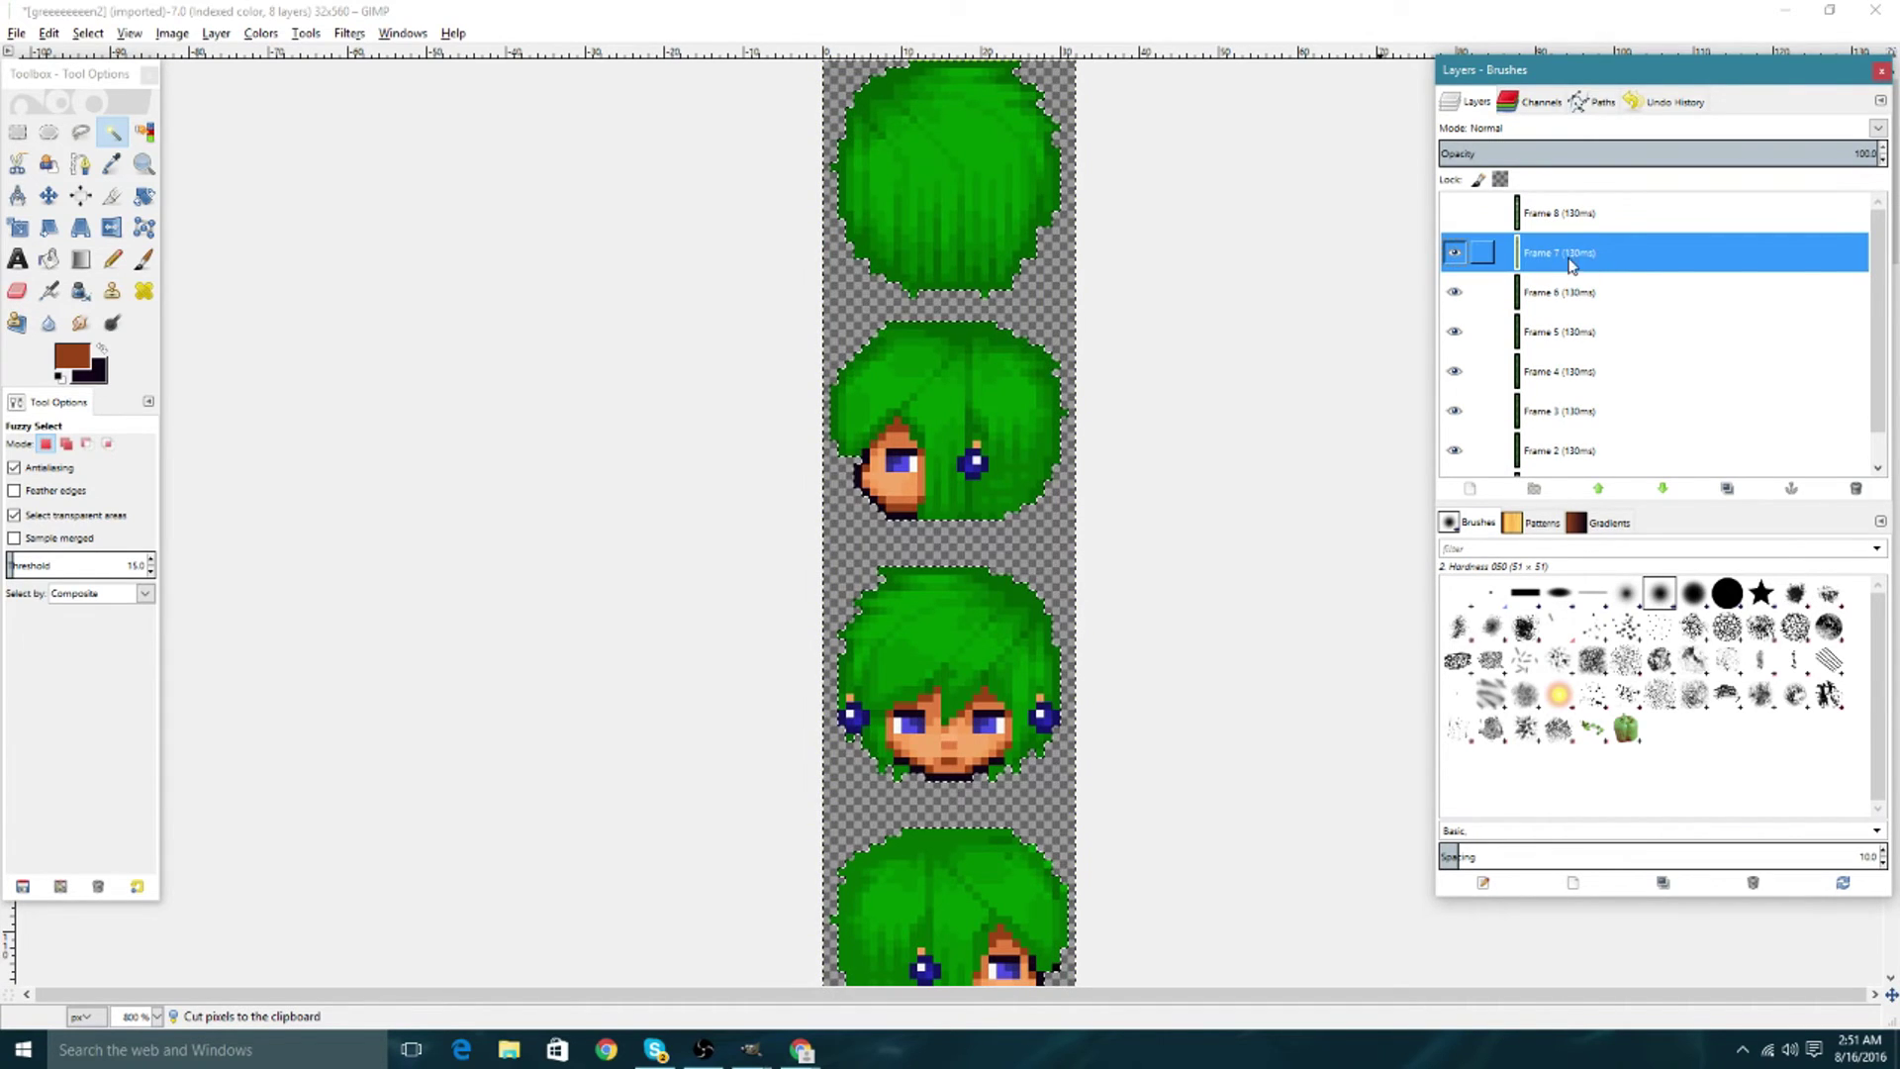
click(1453, 212)
click(1485, 213)
key(ctrl+x)
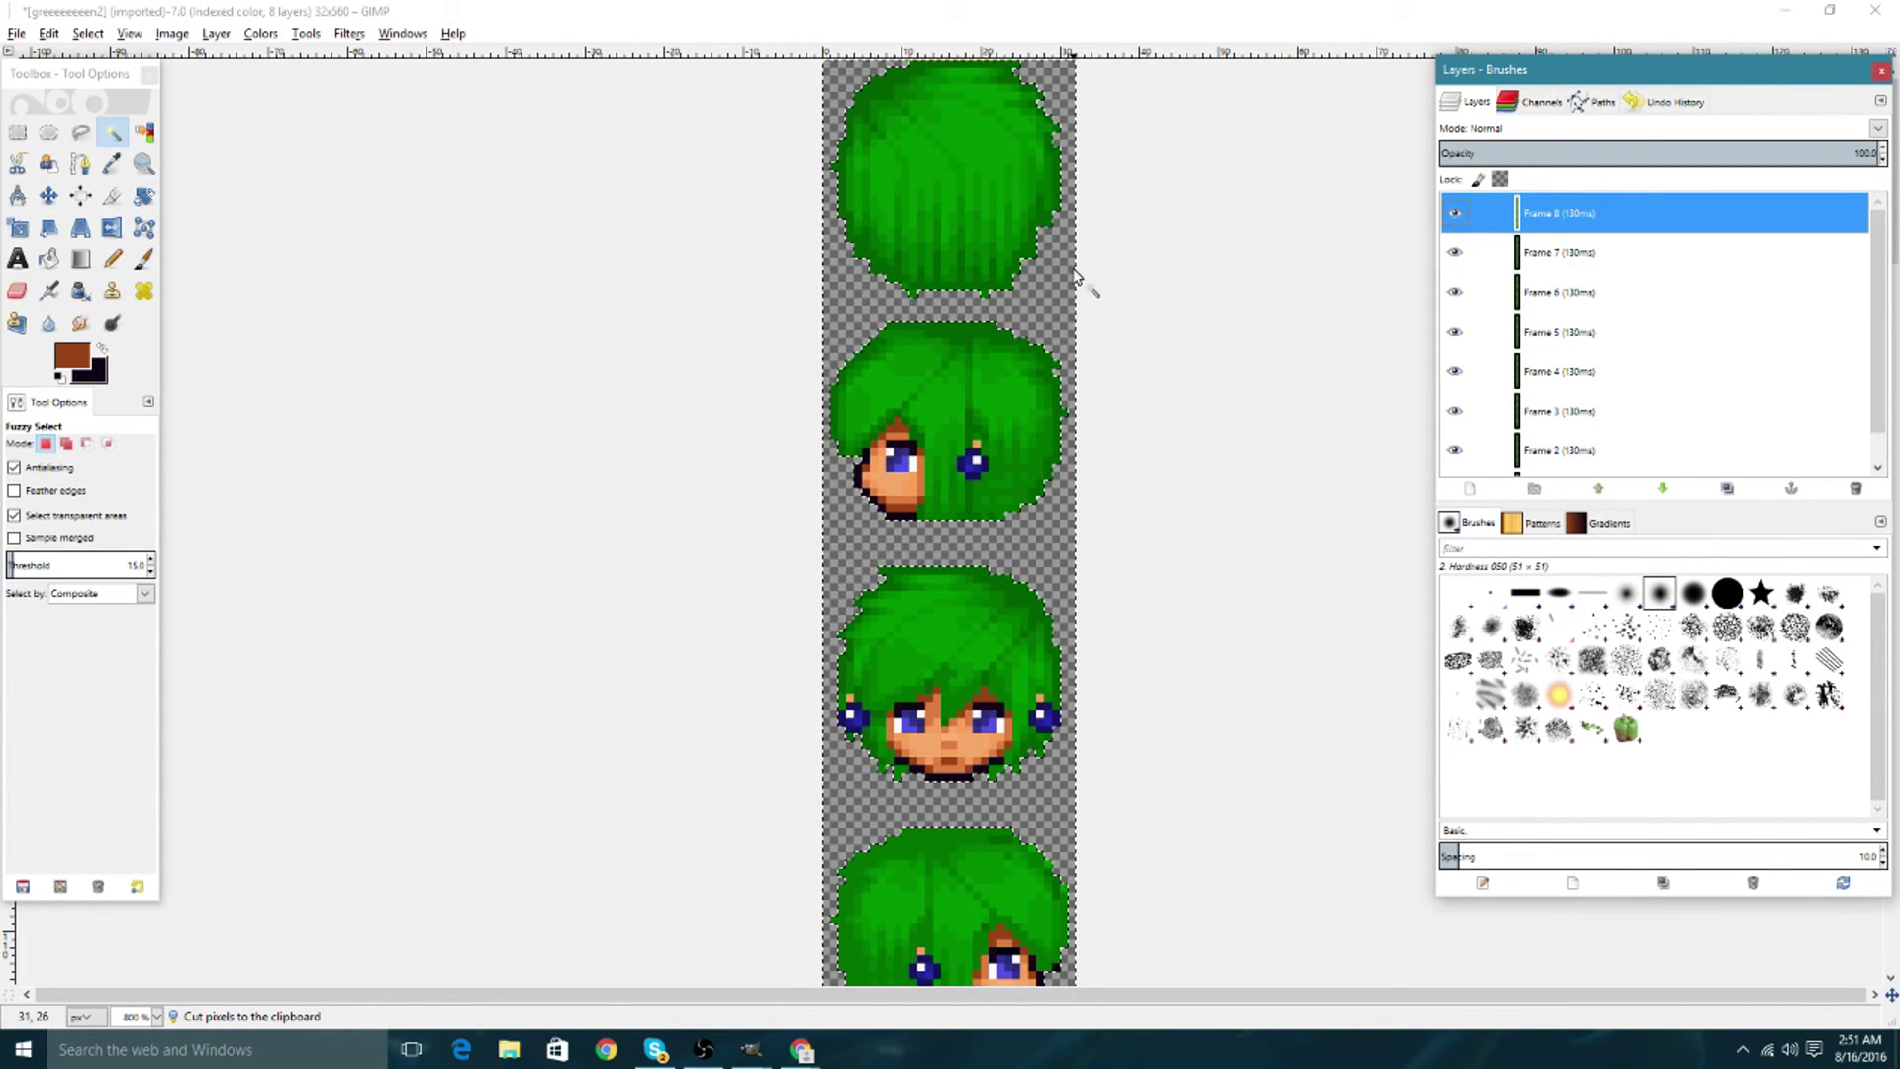
scroll(1019, 330, down, 10)
scroll(1025, 338, up, 10)
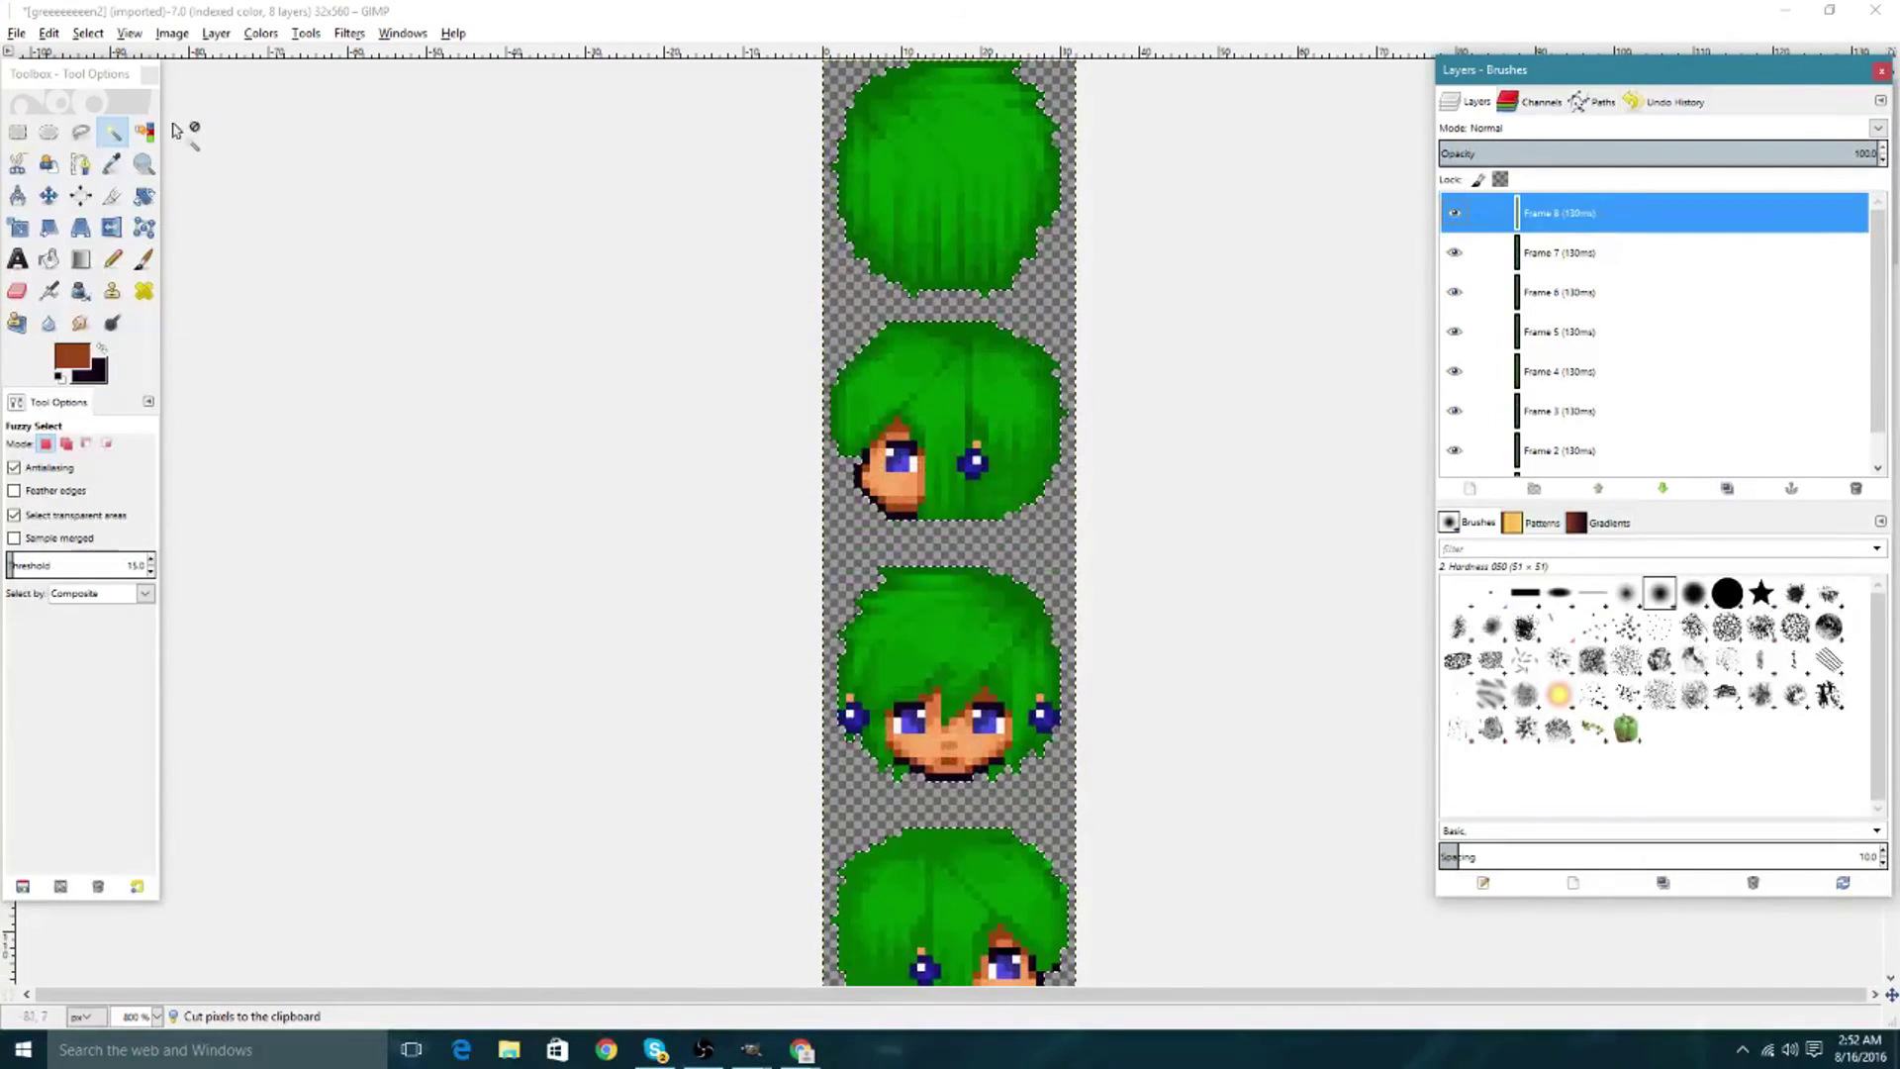
Overwrite greeeeeeeen2.gif with the edited transparent frames.
click(17, 33)
click(16, 32)
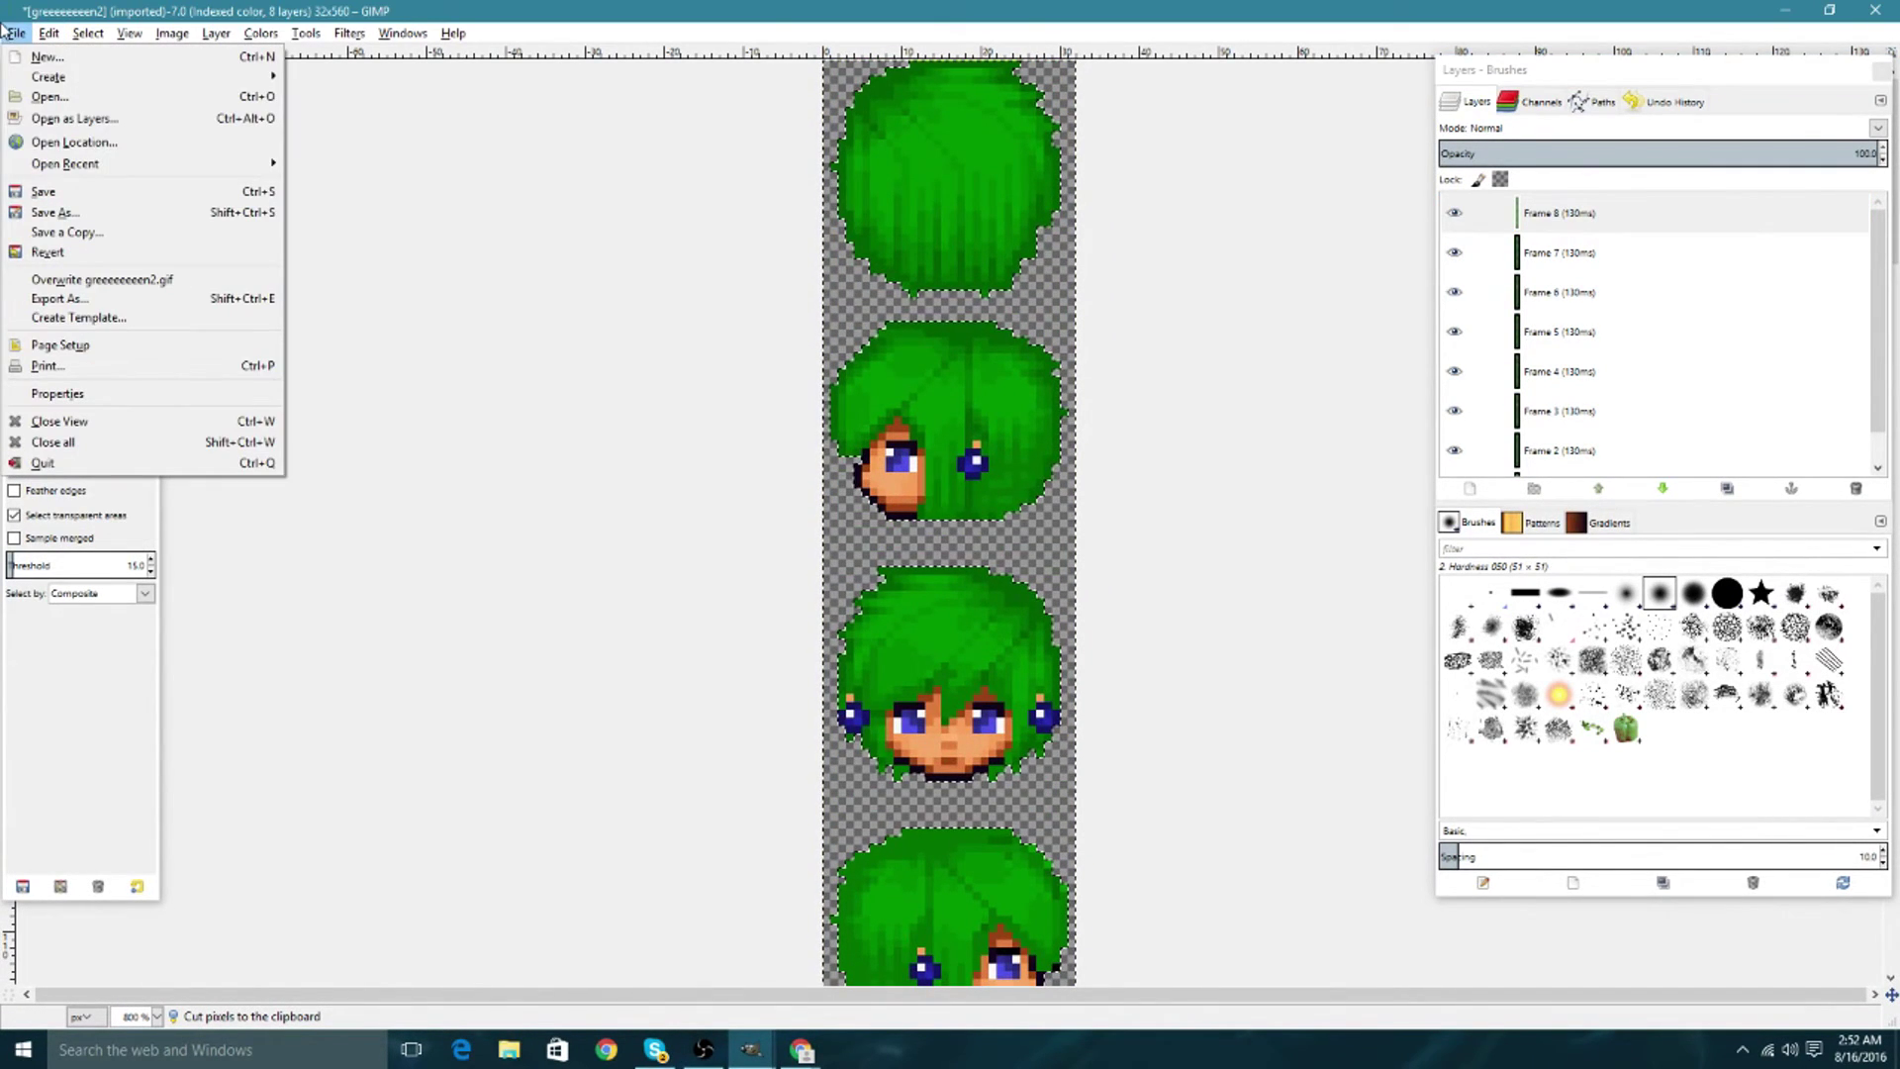
click(109, 281)
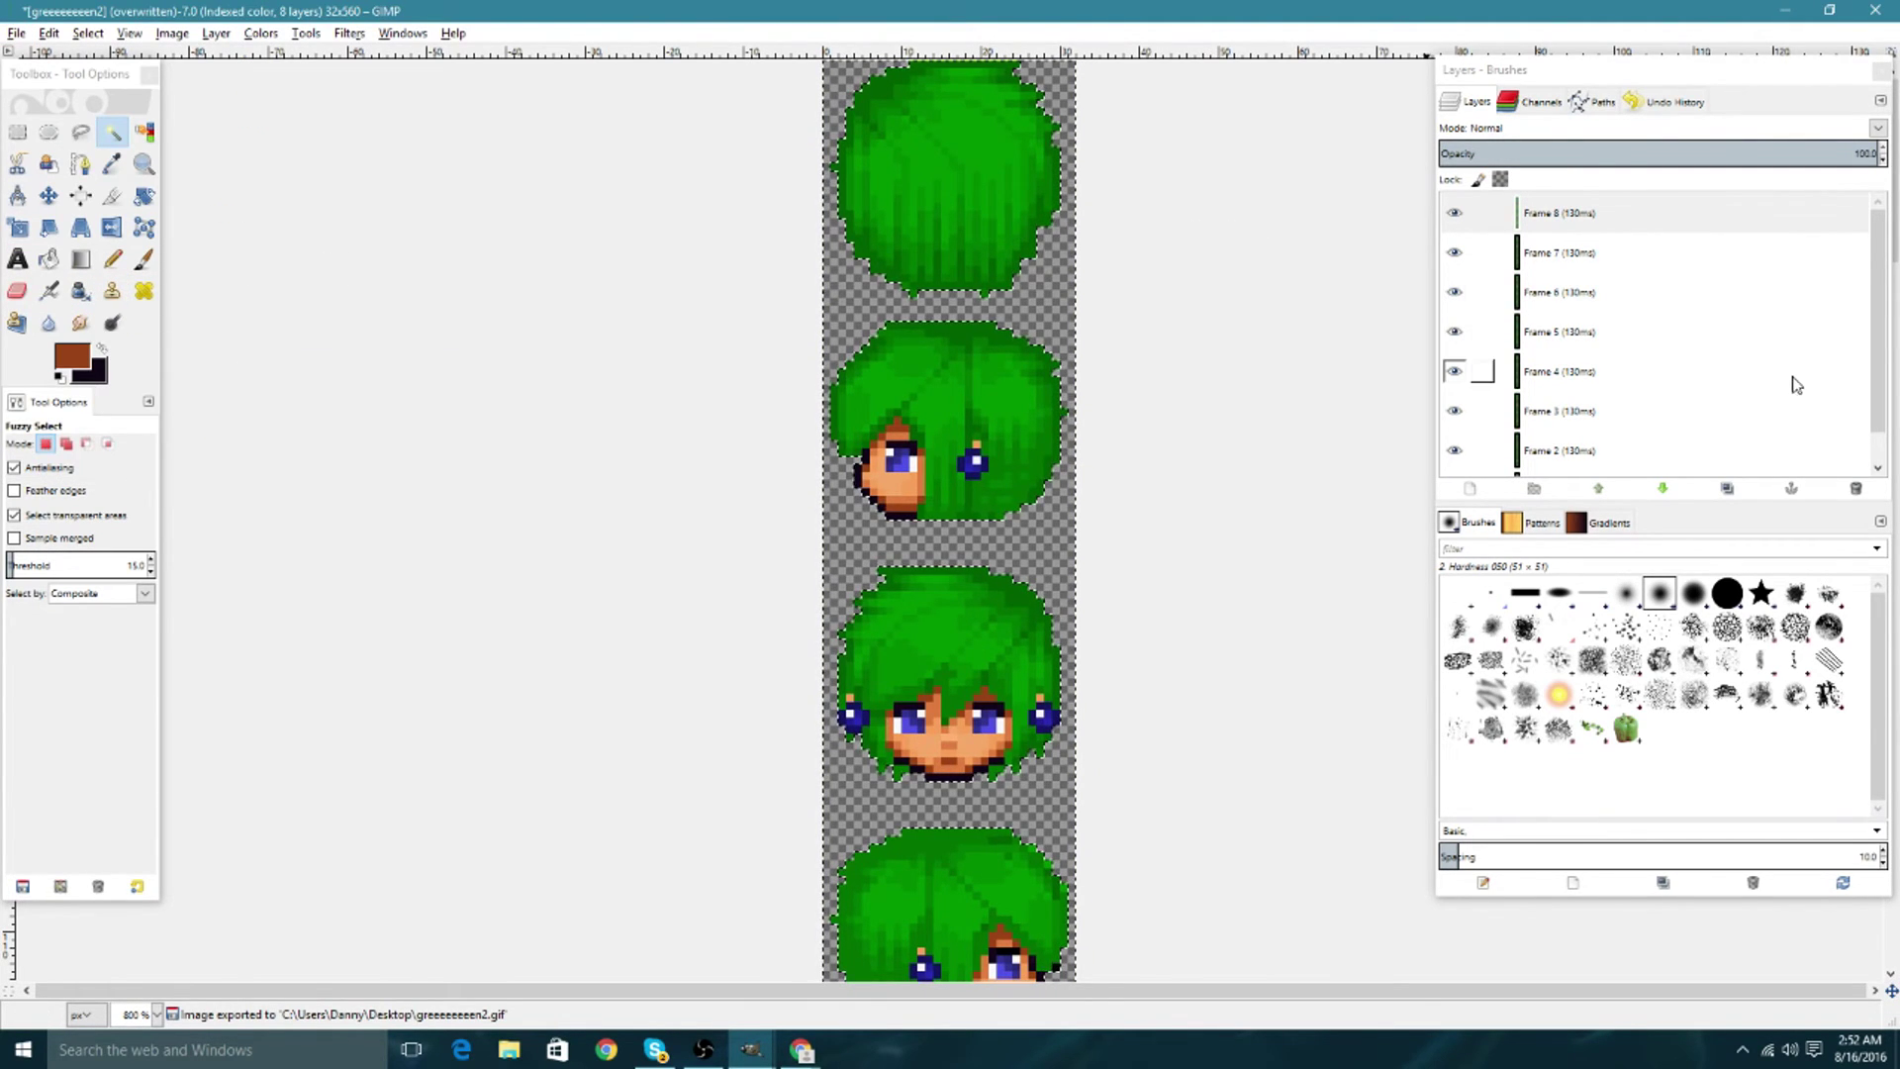
Search Google for 'era upload' in a new tab of the maximized Chrome window.
mouse_move(802, 1049)
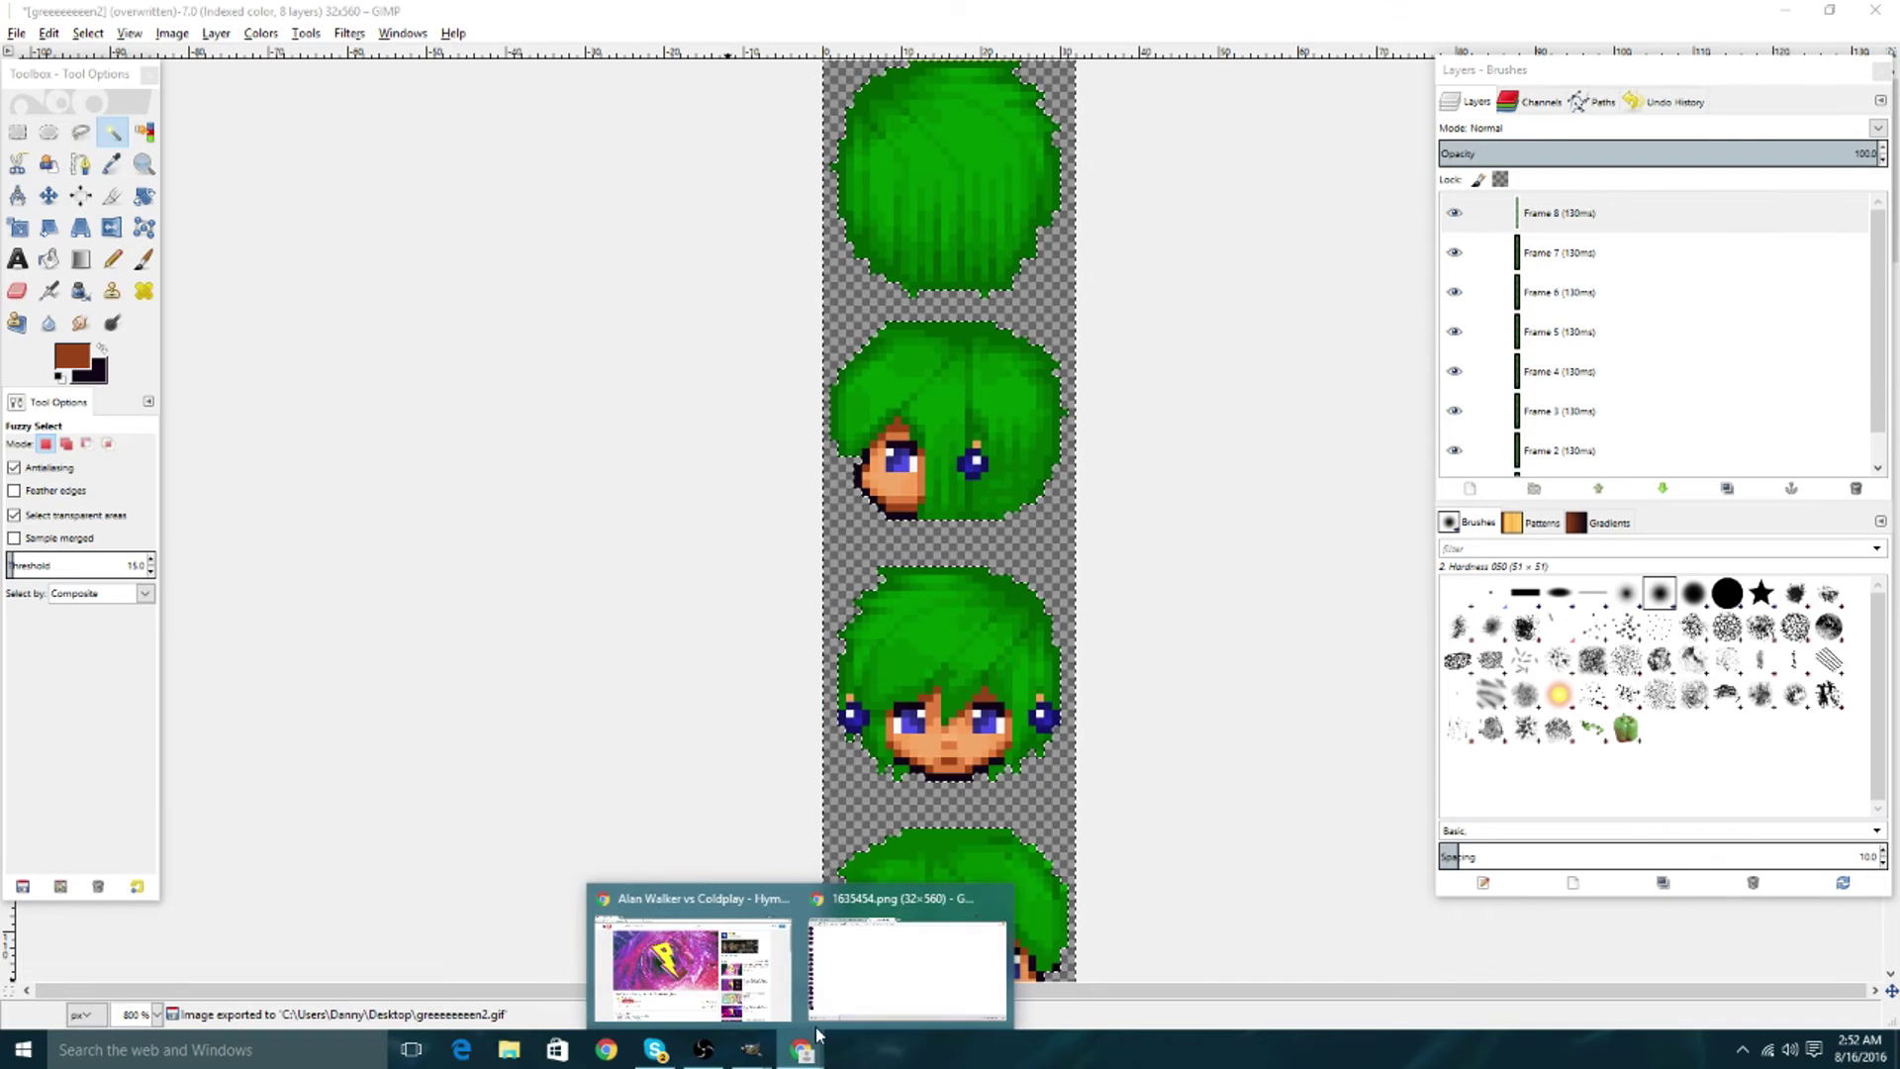
click(848, 957)
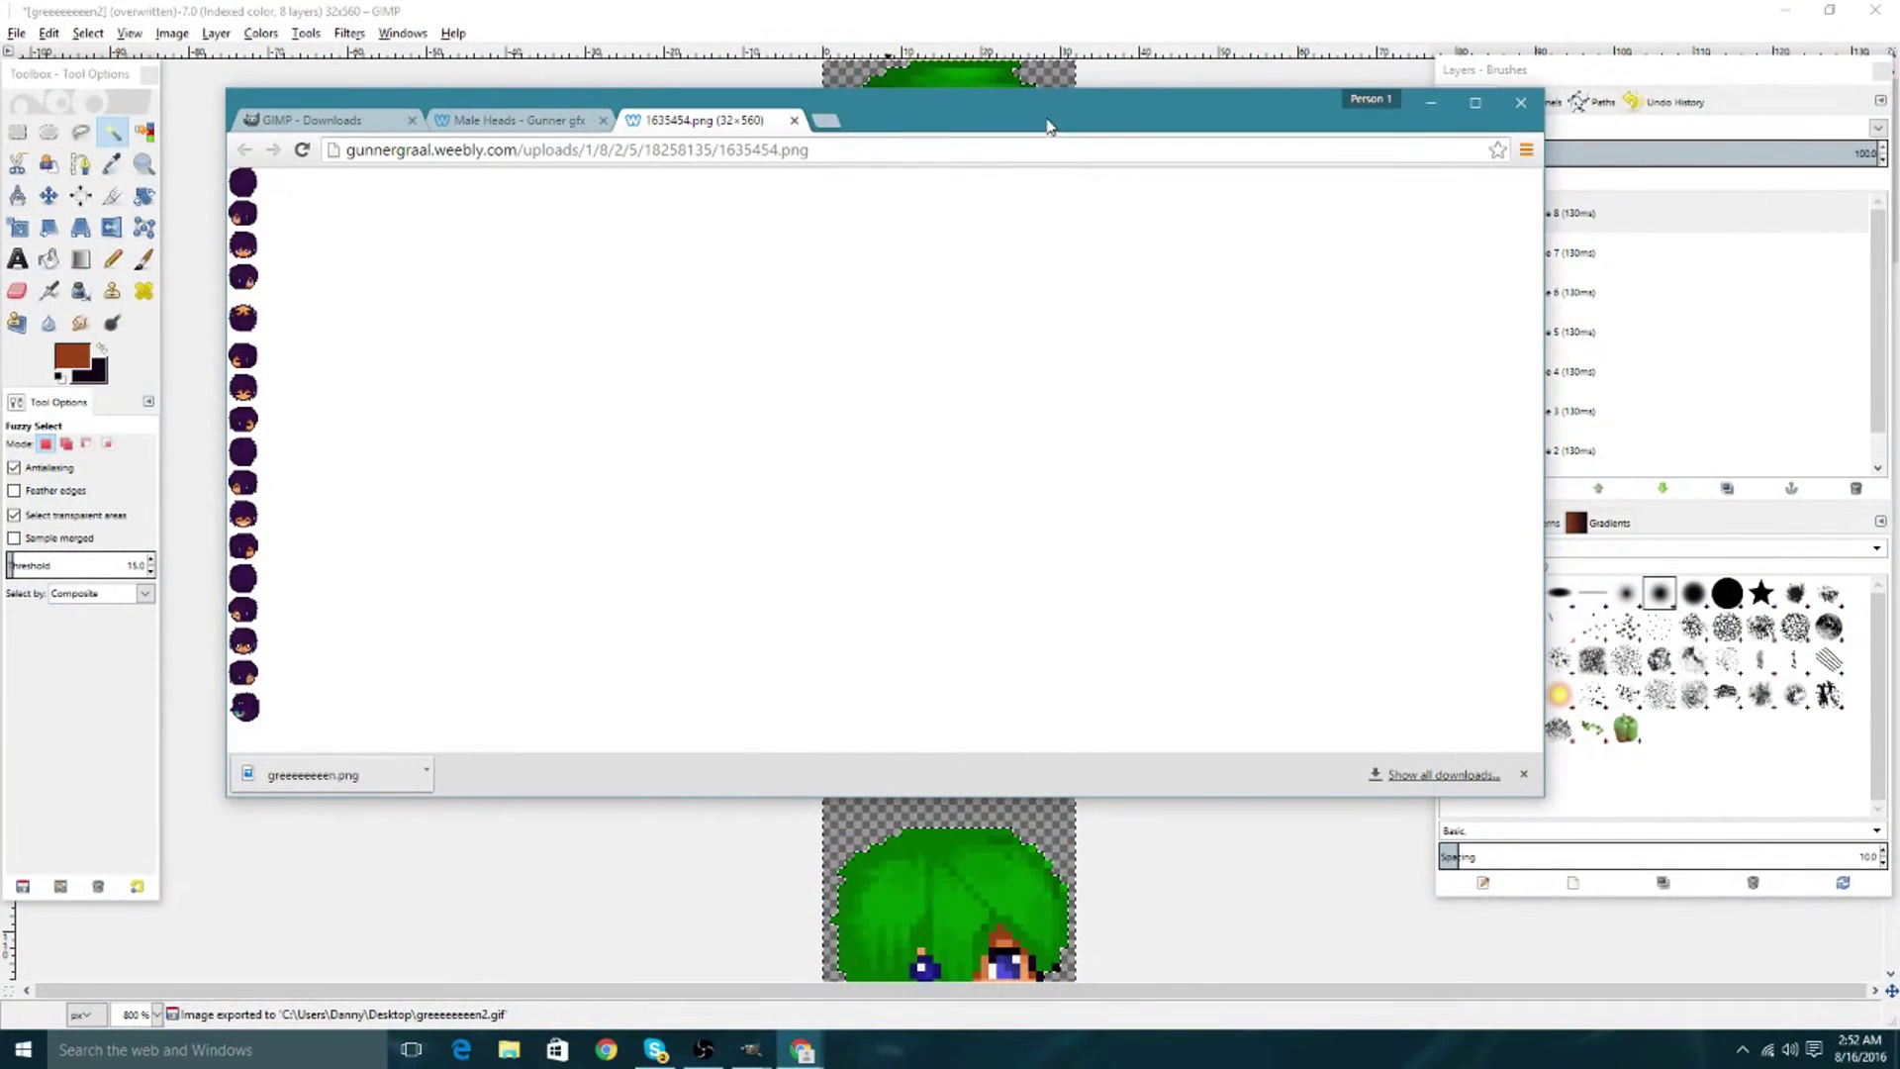
double_click(1047, 124)
click(791, 14)
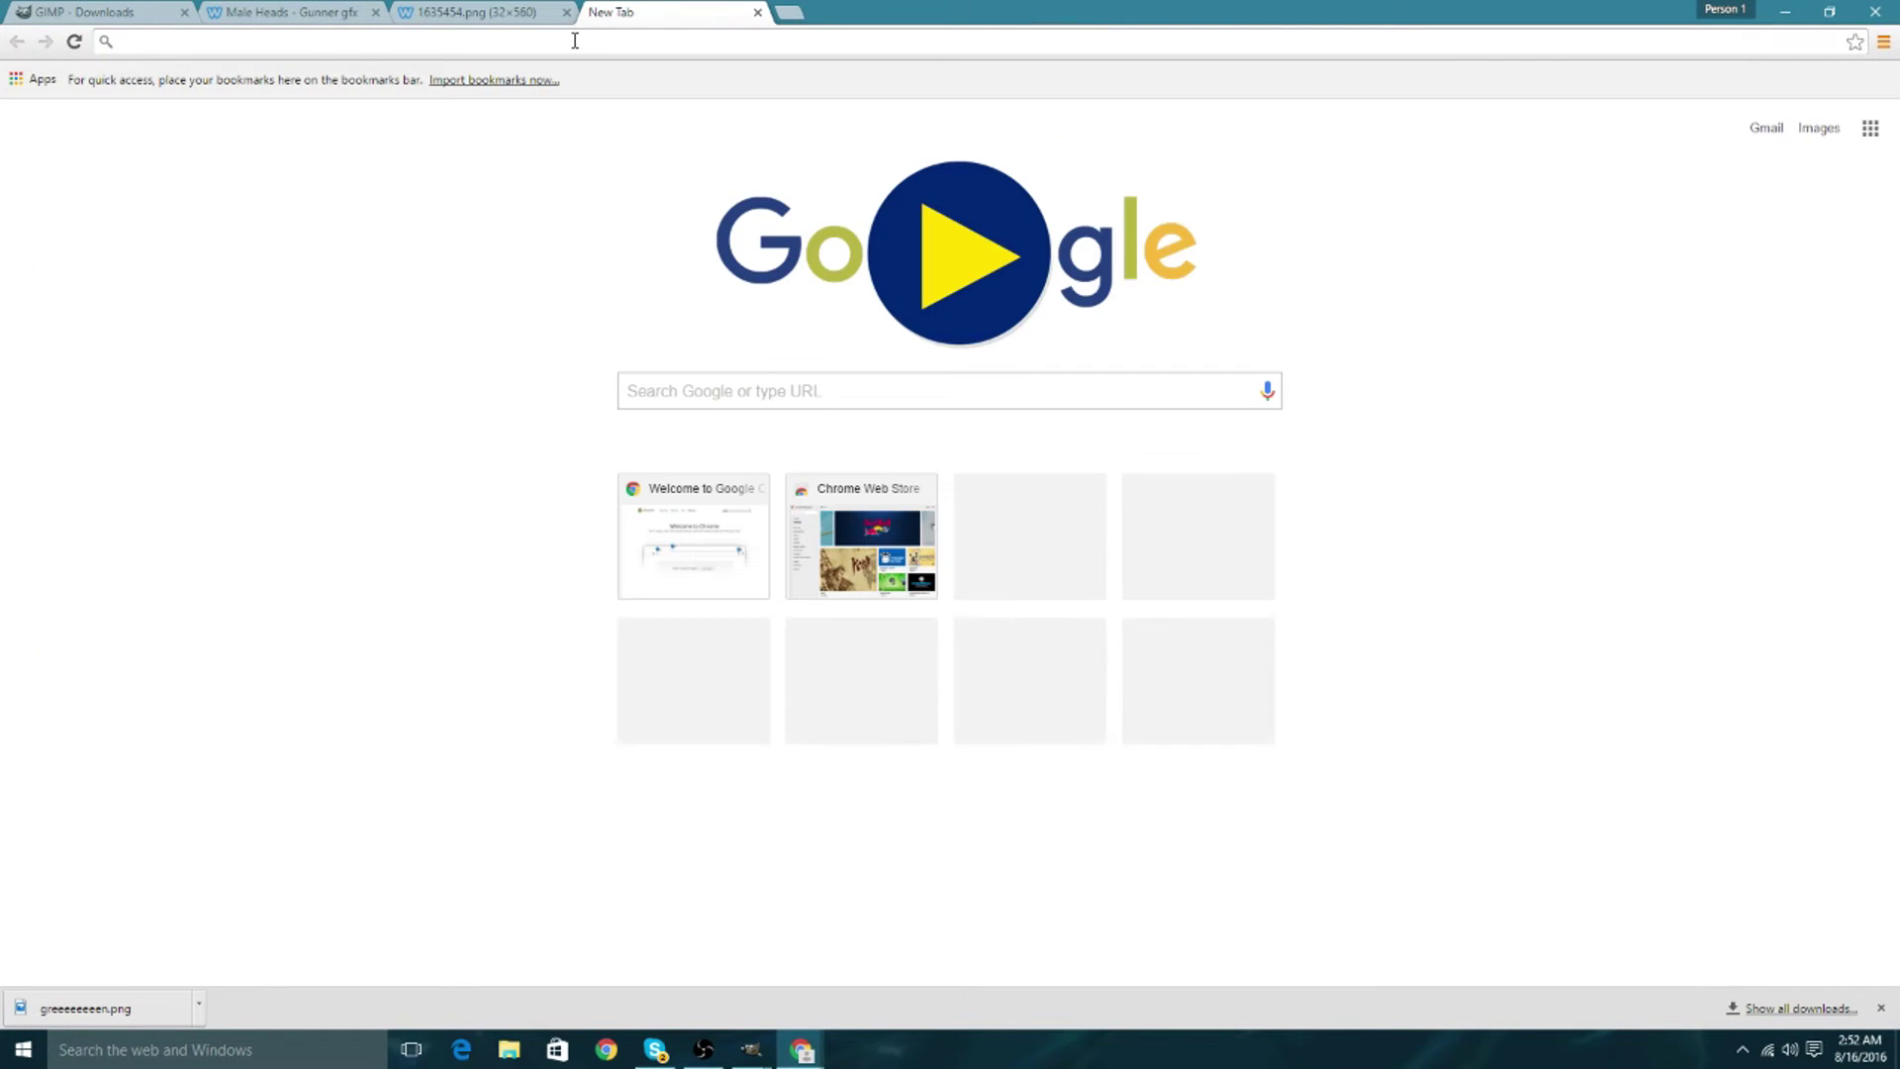
text(era uok)
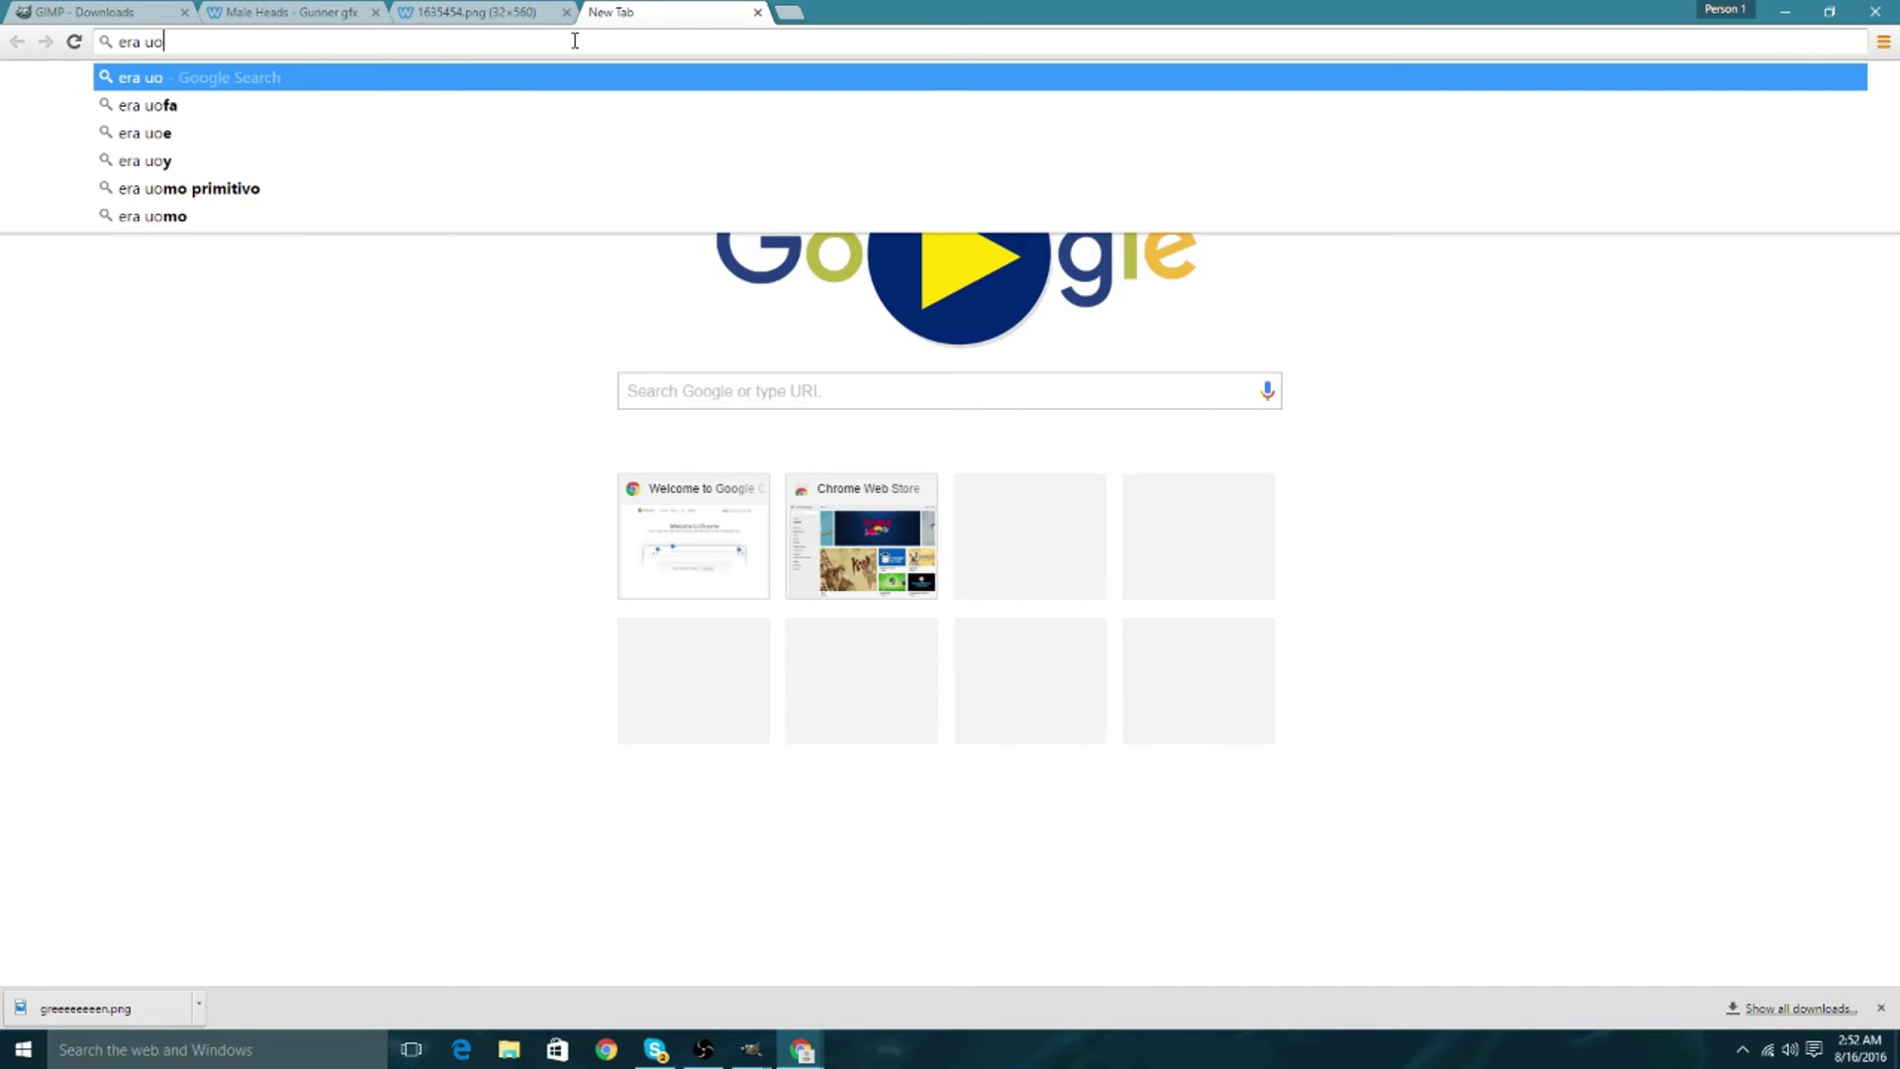
key(BackSpace)
key(BackSpace)
text(pl)
key(Return)
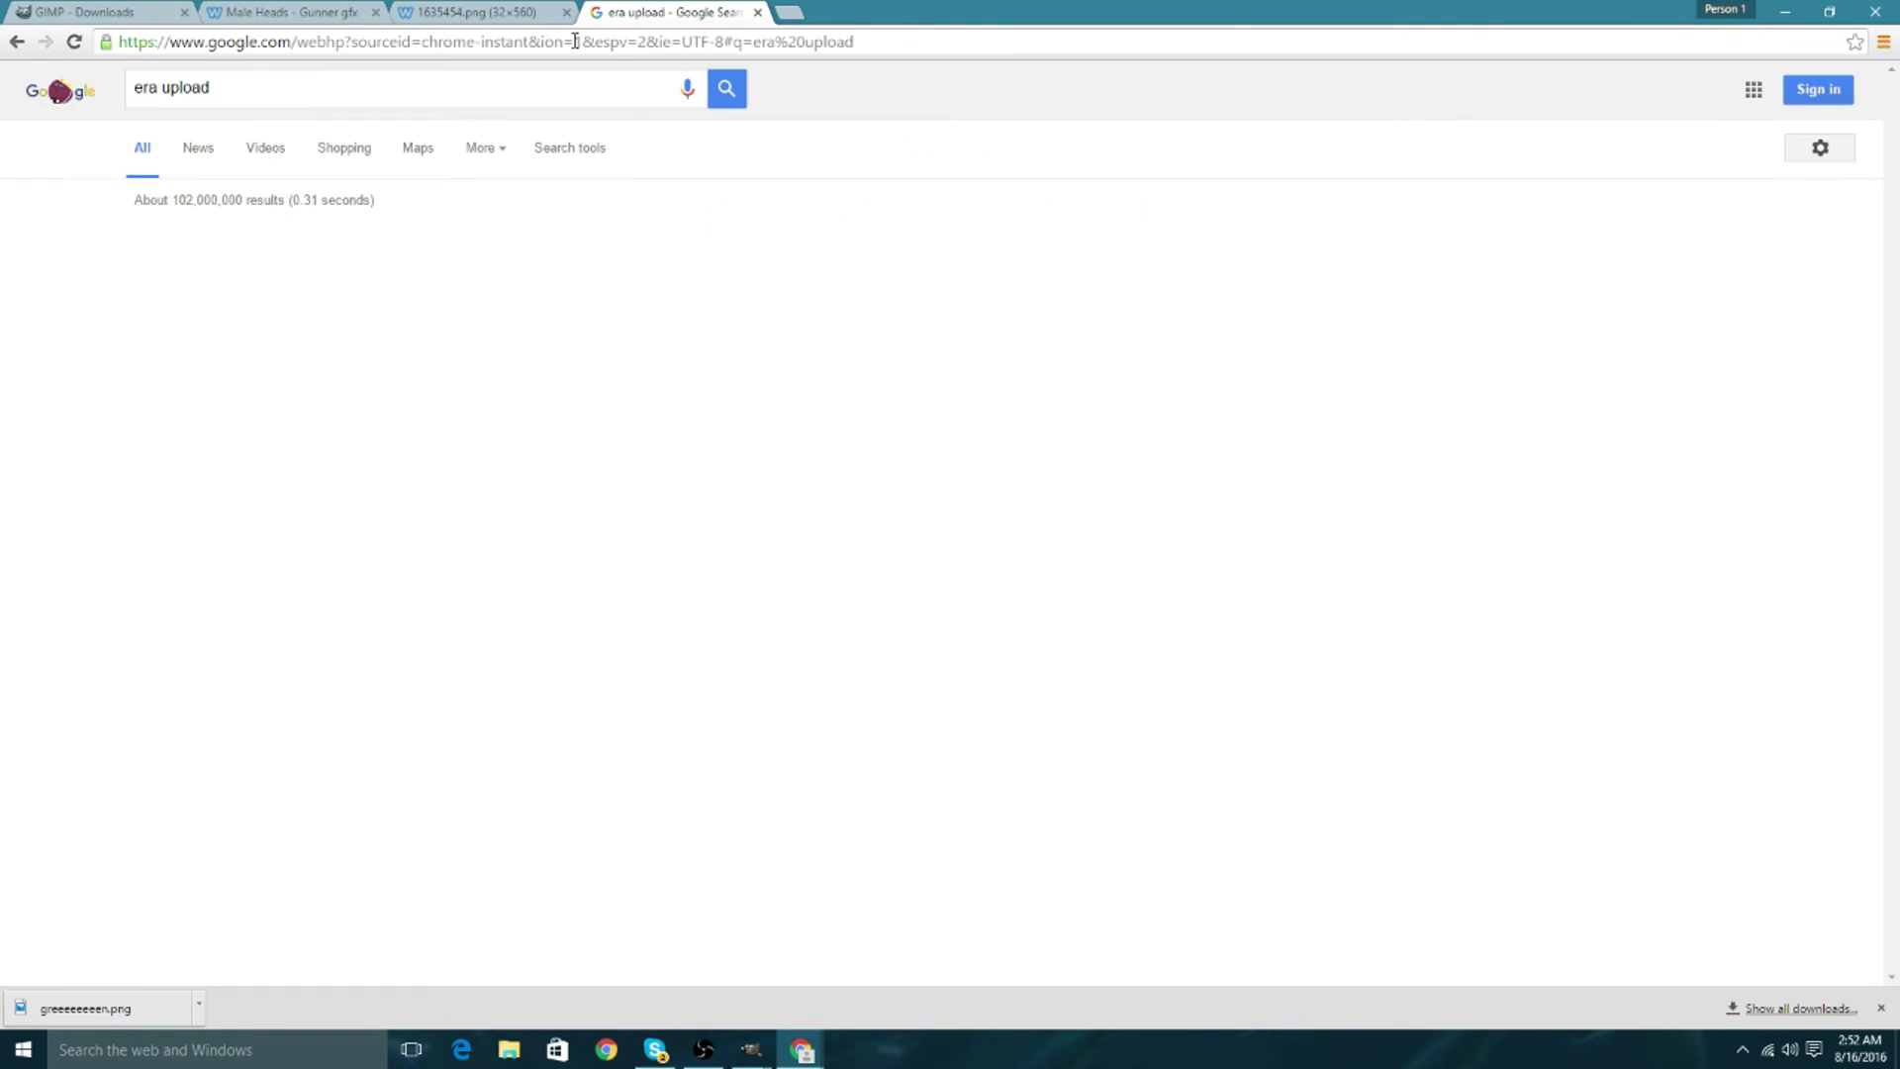
Open the Era Image Upload page and enter the player's Device ID.
click(265, 240)
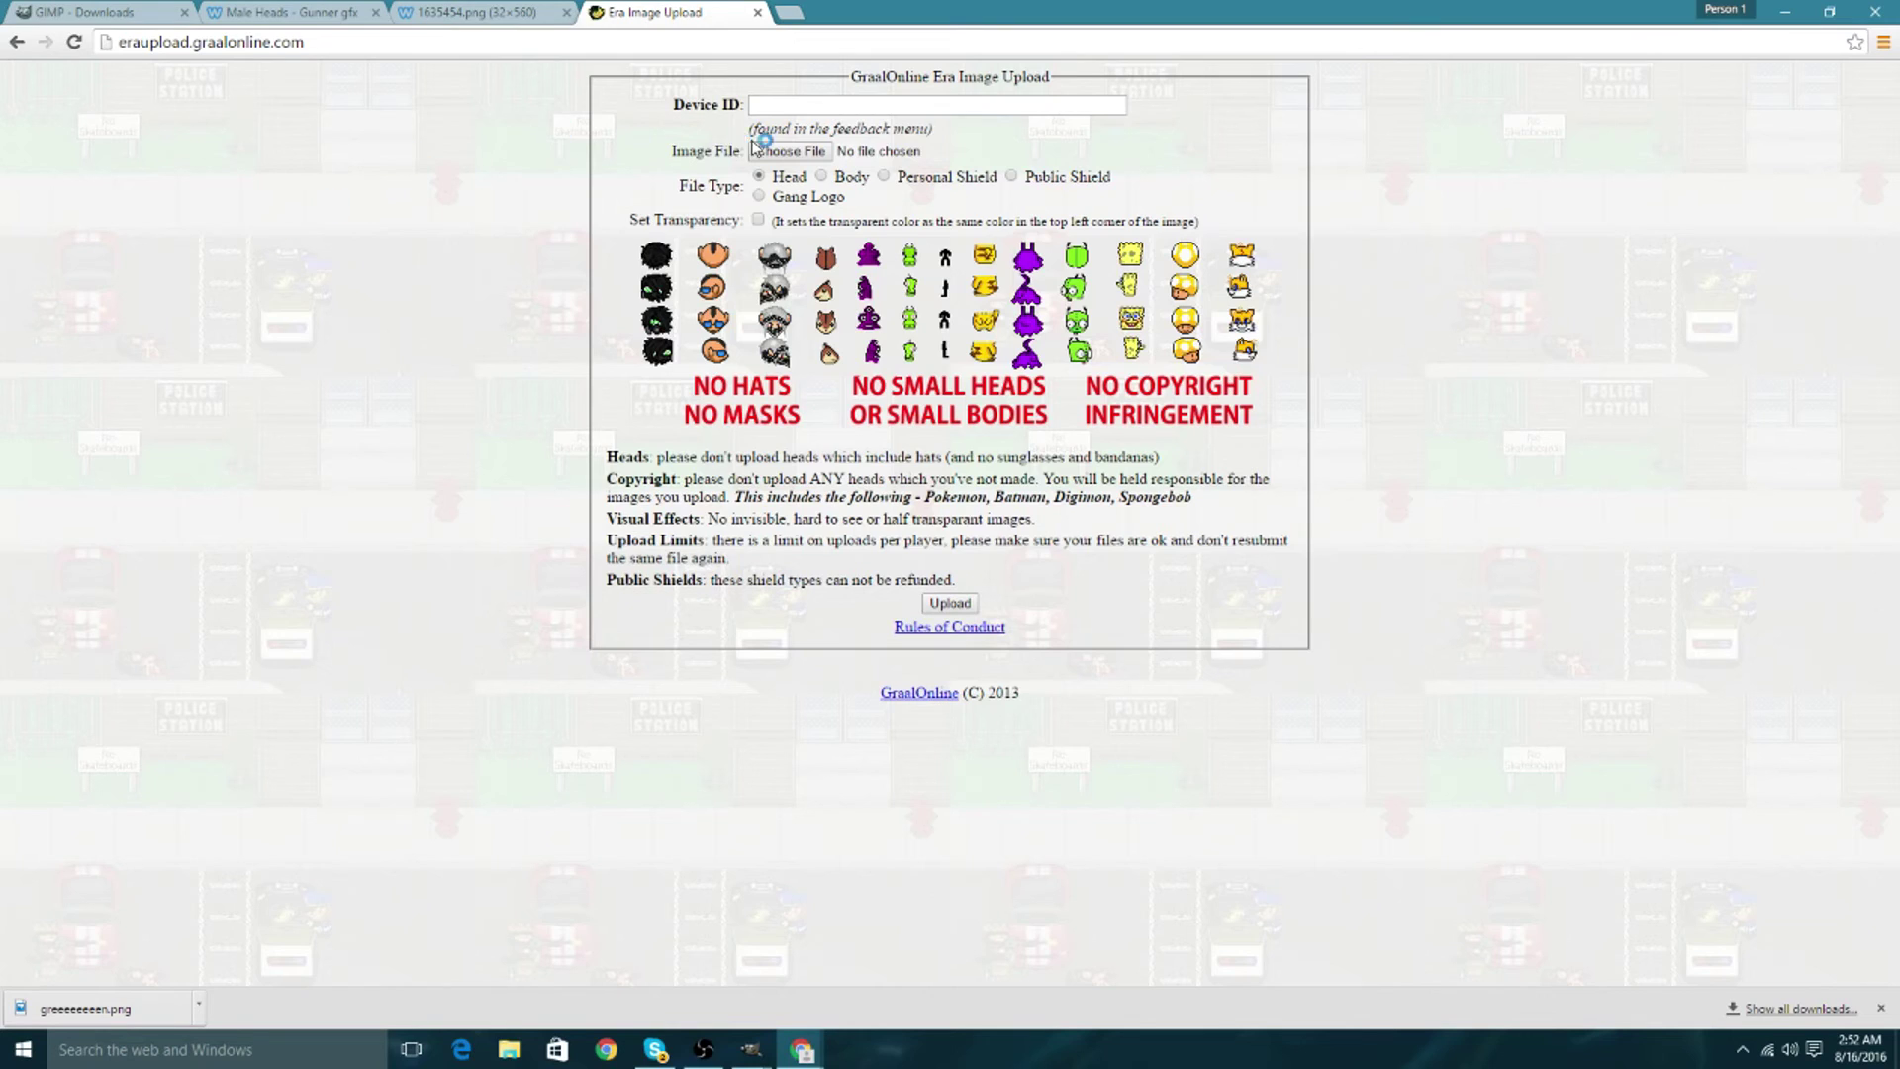
click(775, 104)
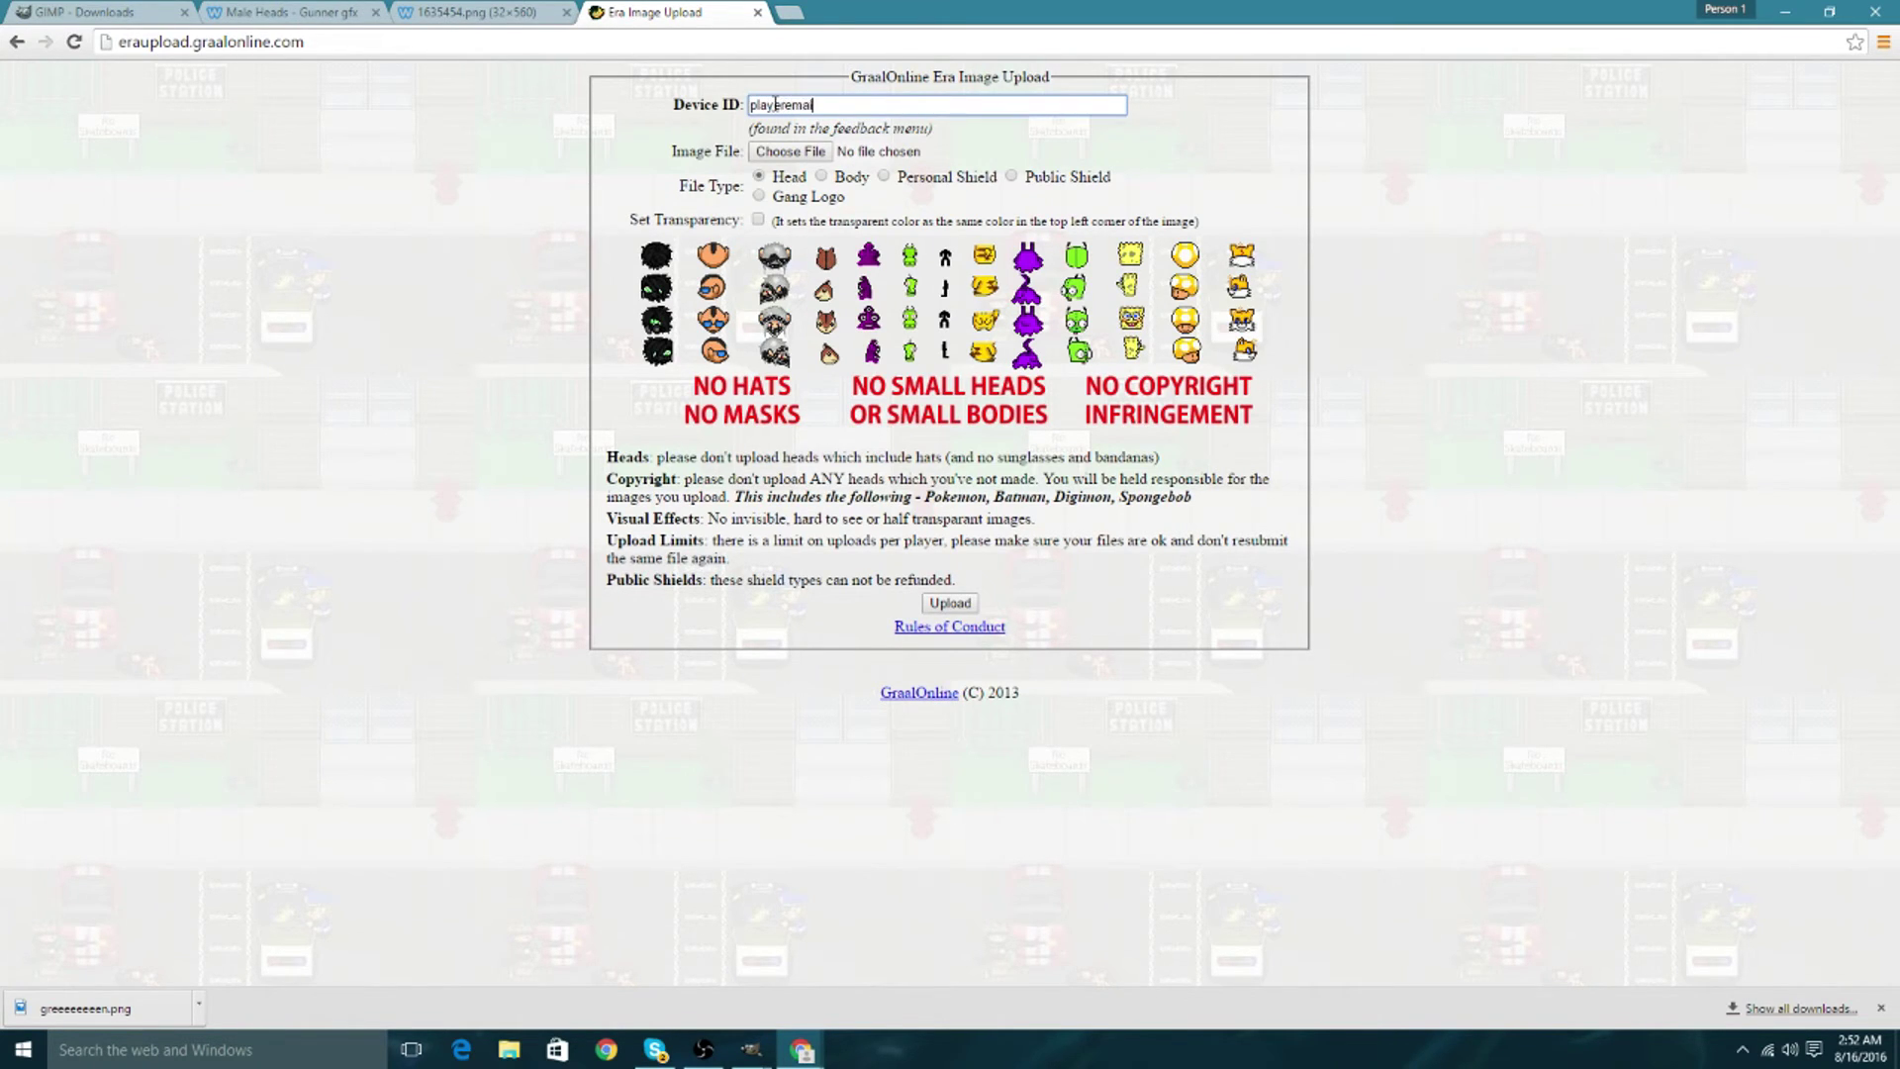
Attach the green head strip GIF from the Desktop as the upload file.
click(789, 152)
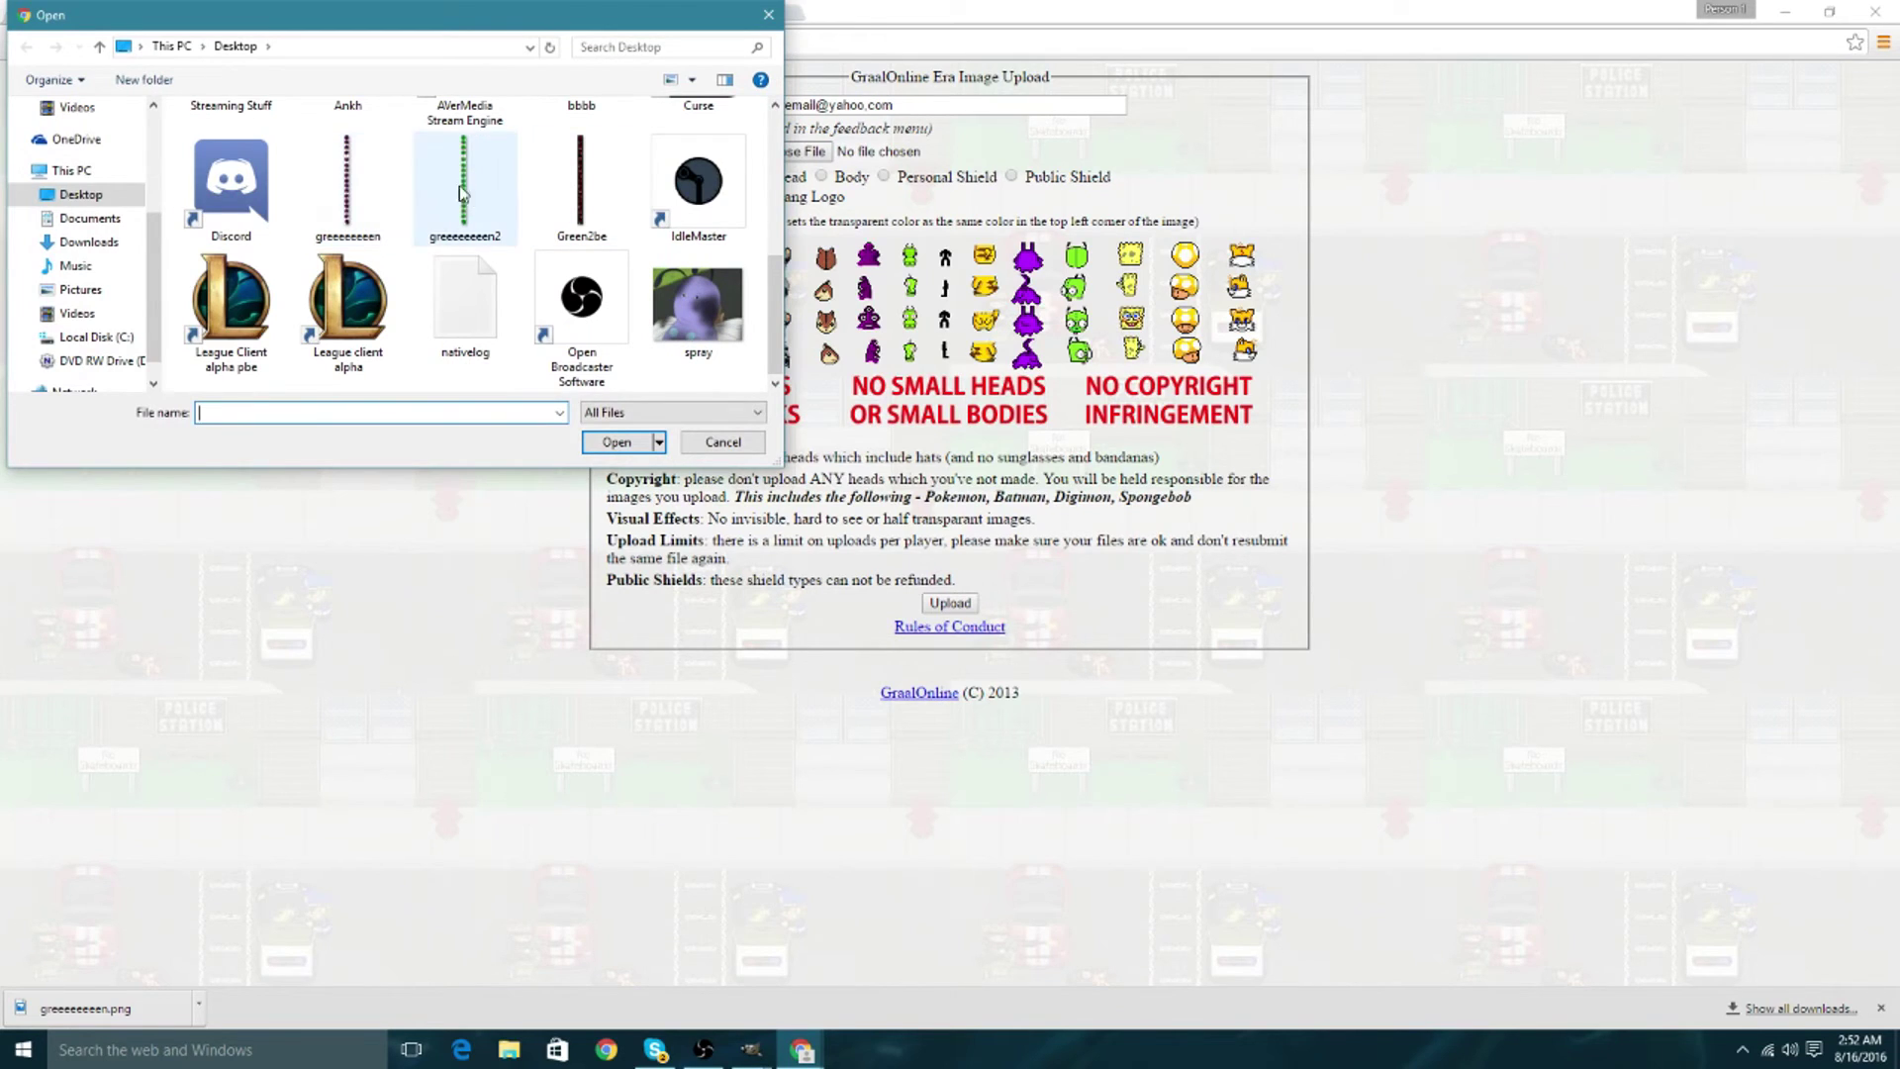
click(458, 180)
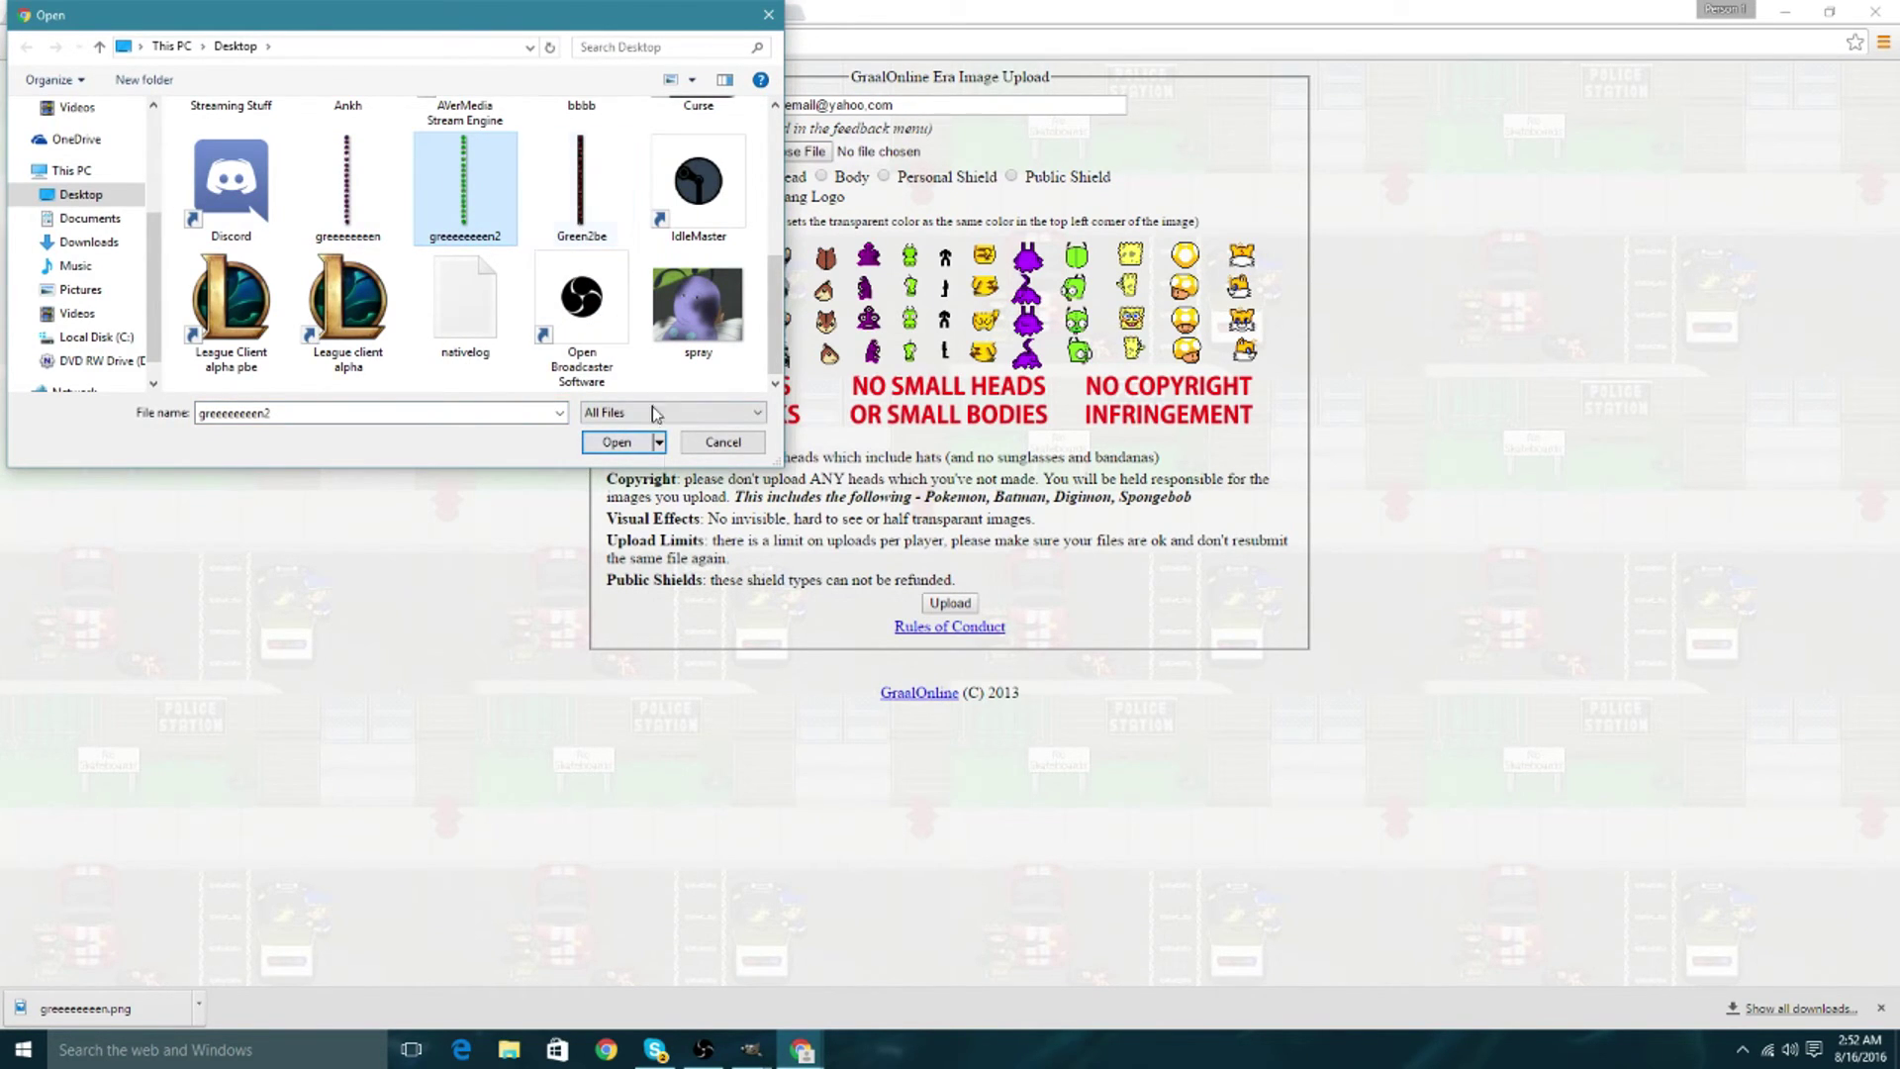
click(616, 444)
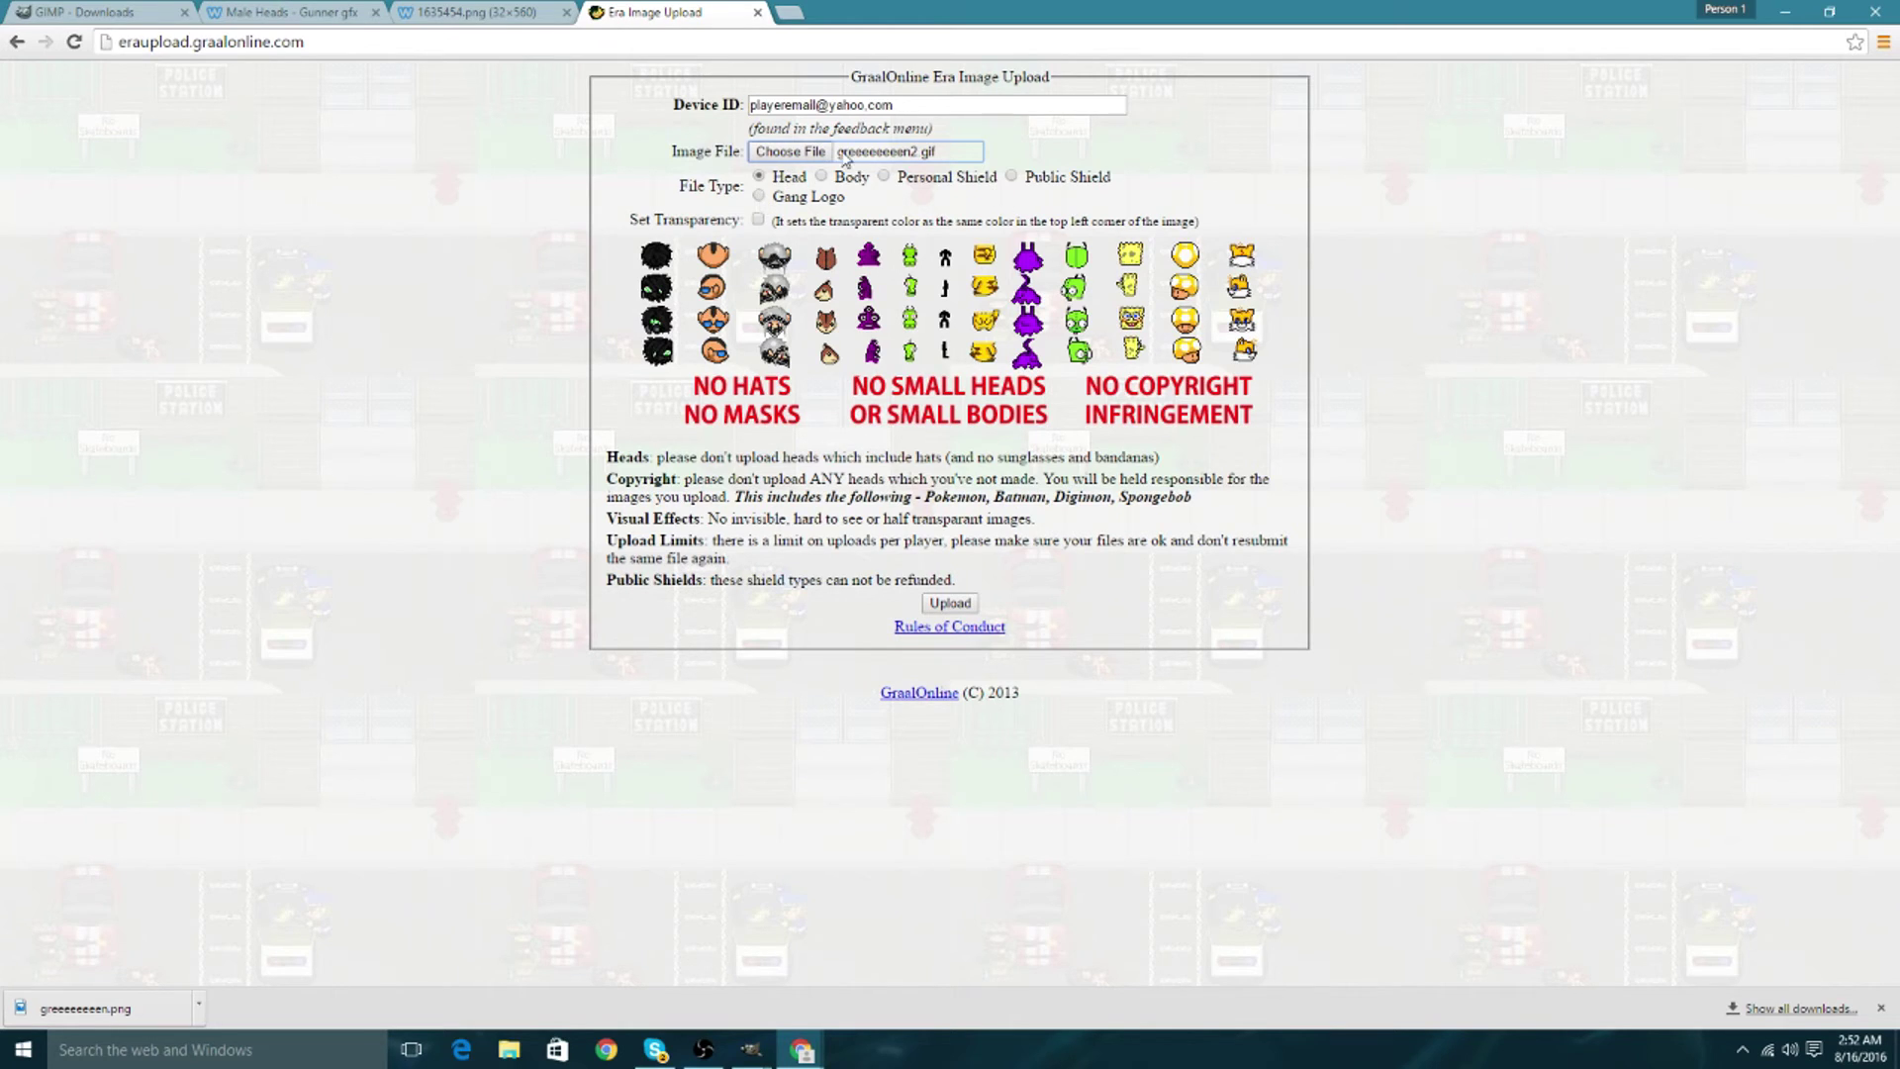
Highlight the entered Device ID and the hint on where to find it.
click(855, 218)
drag(899, 105, 712, 102)
drag(937, 129, 747, 129)
click(916, 121)
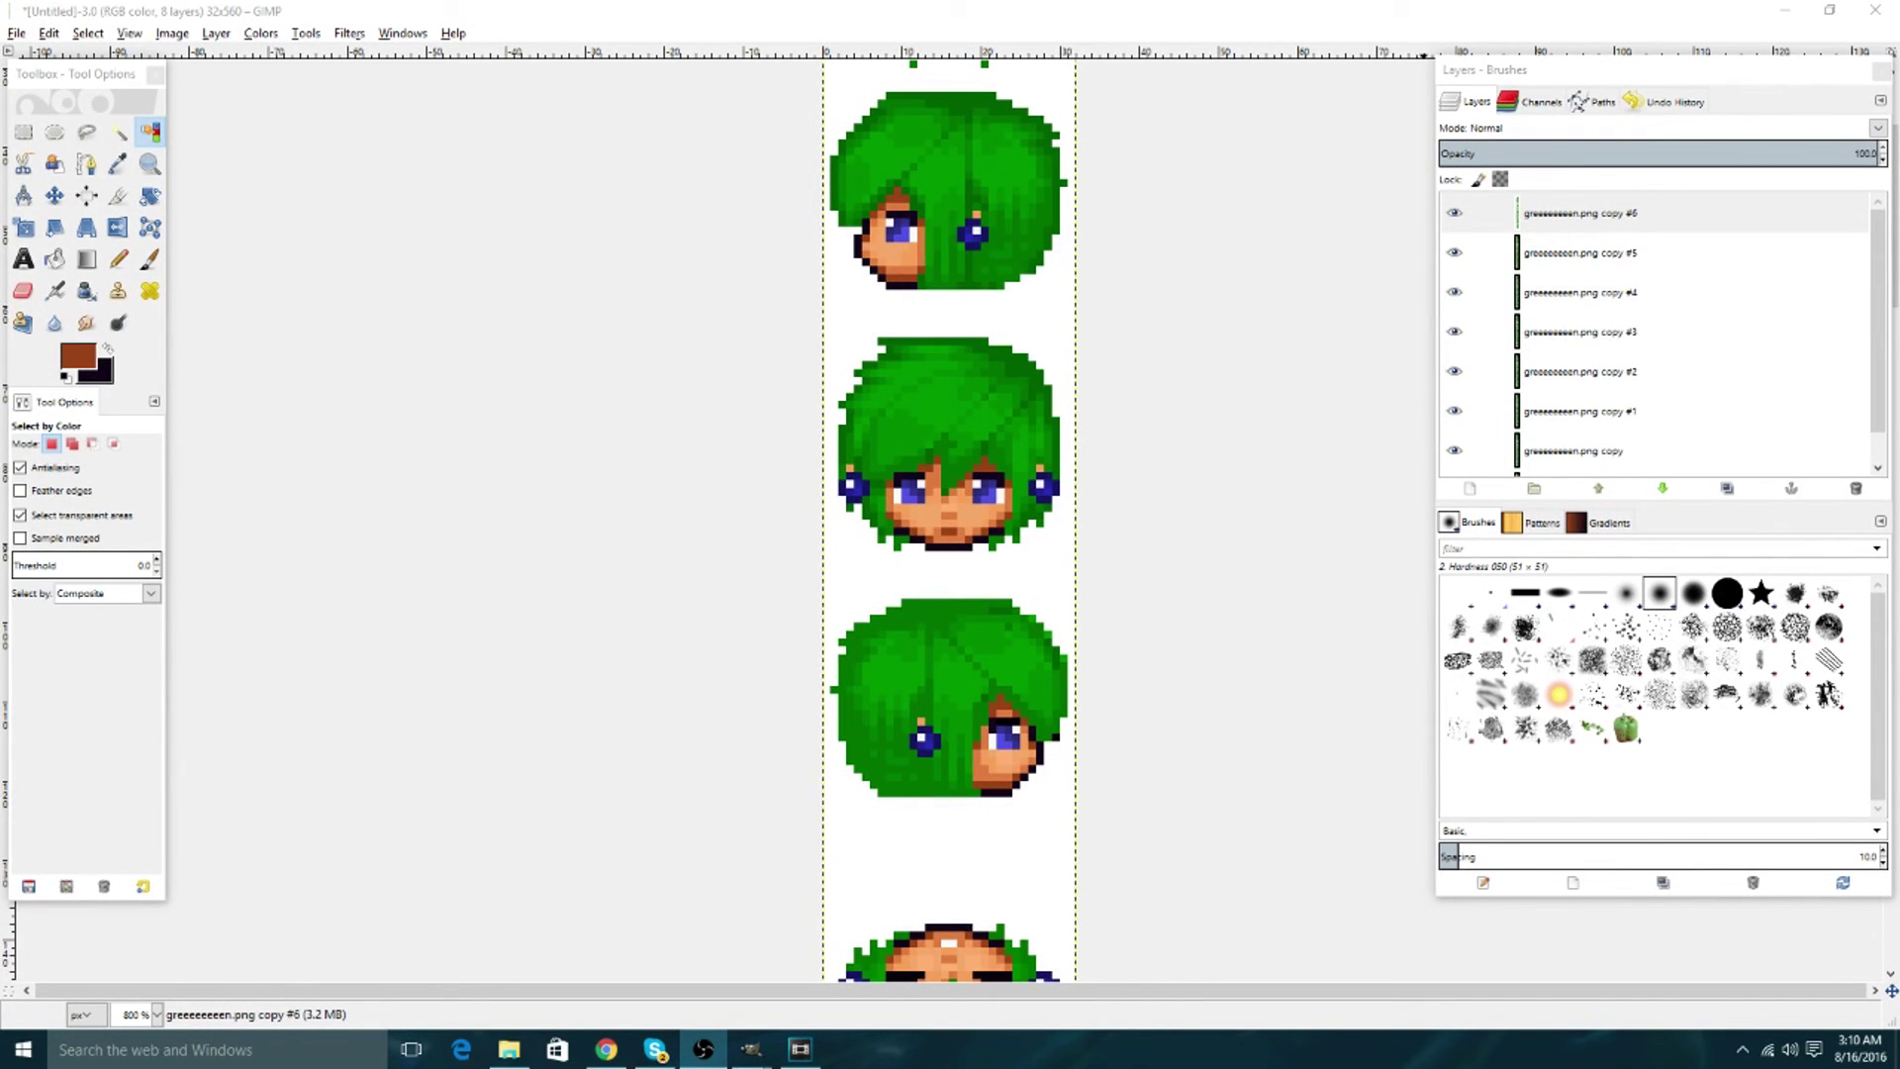
On the untitled 32×560 head strip, open Image > Mode toward the Indexed… conversion.
key(Tab)
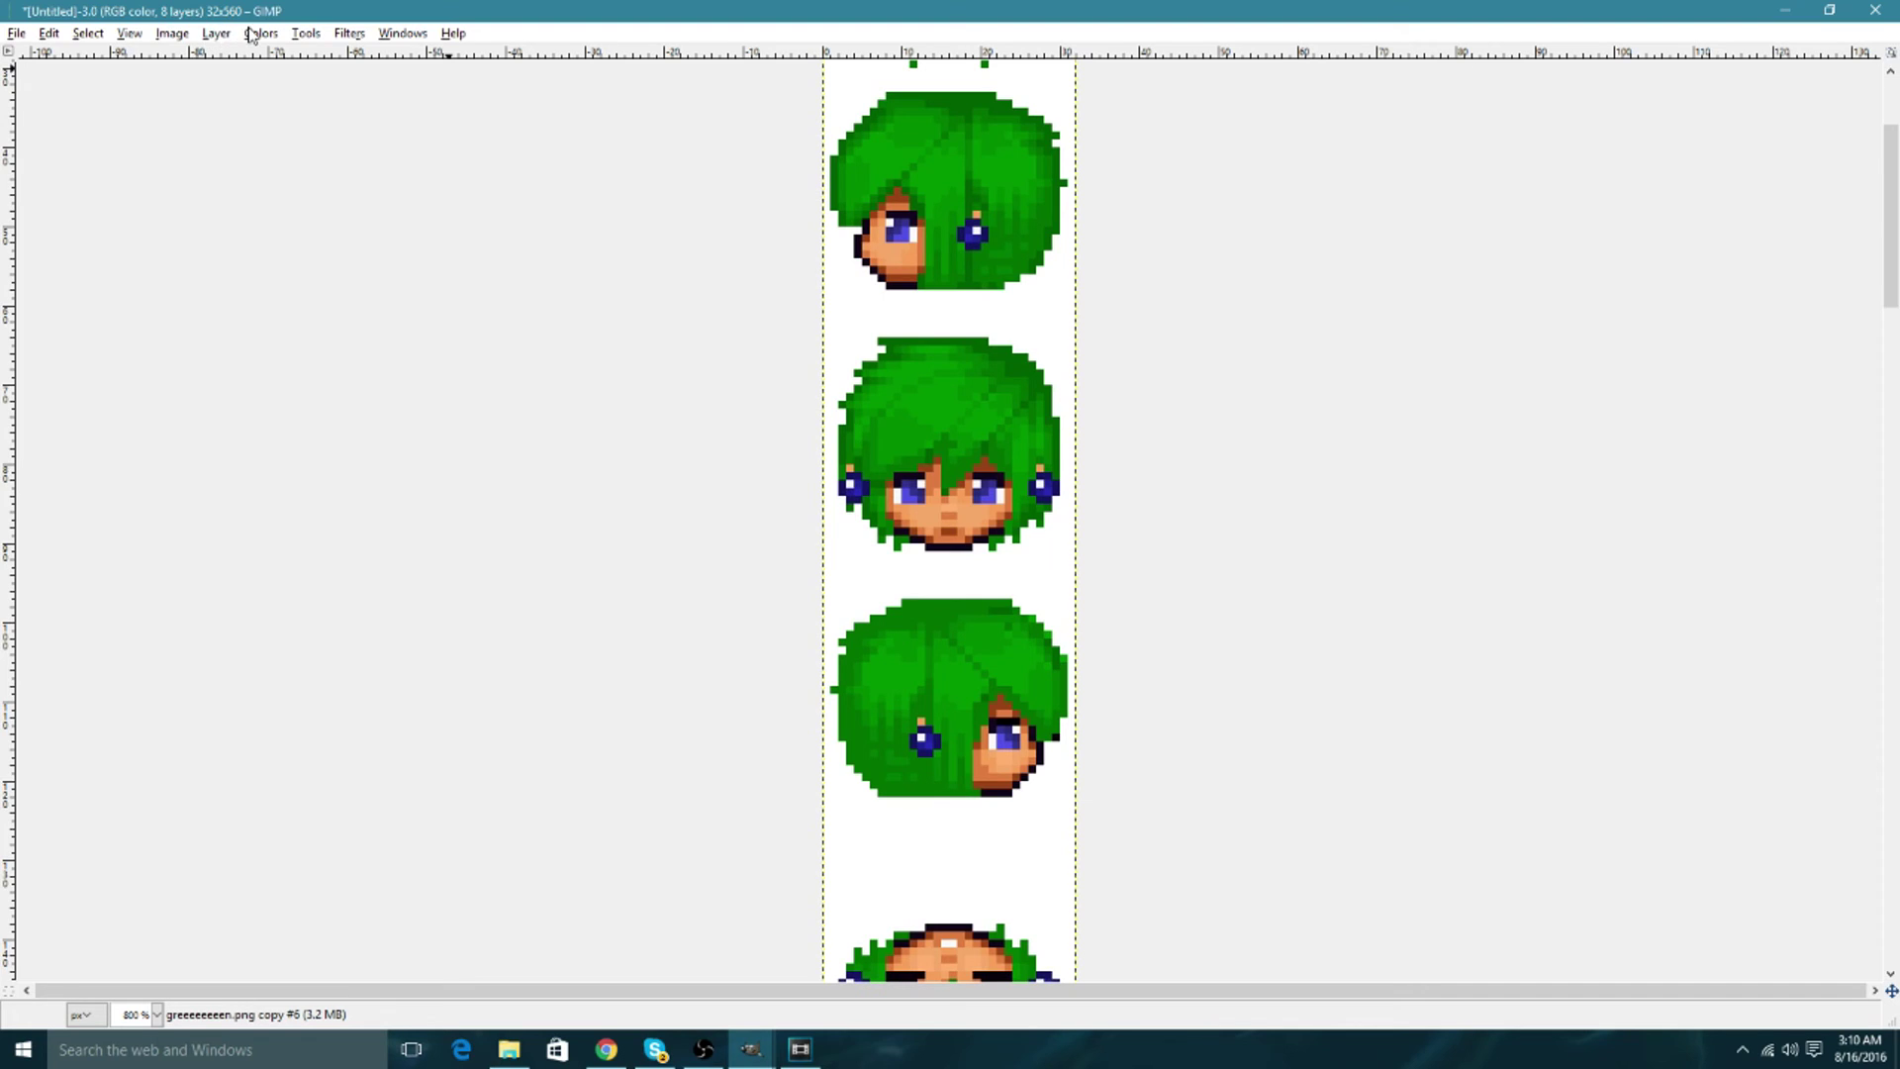
key(Tab)
click(172, 34)
mouse_move(192, 76)
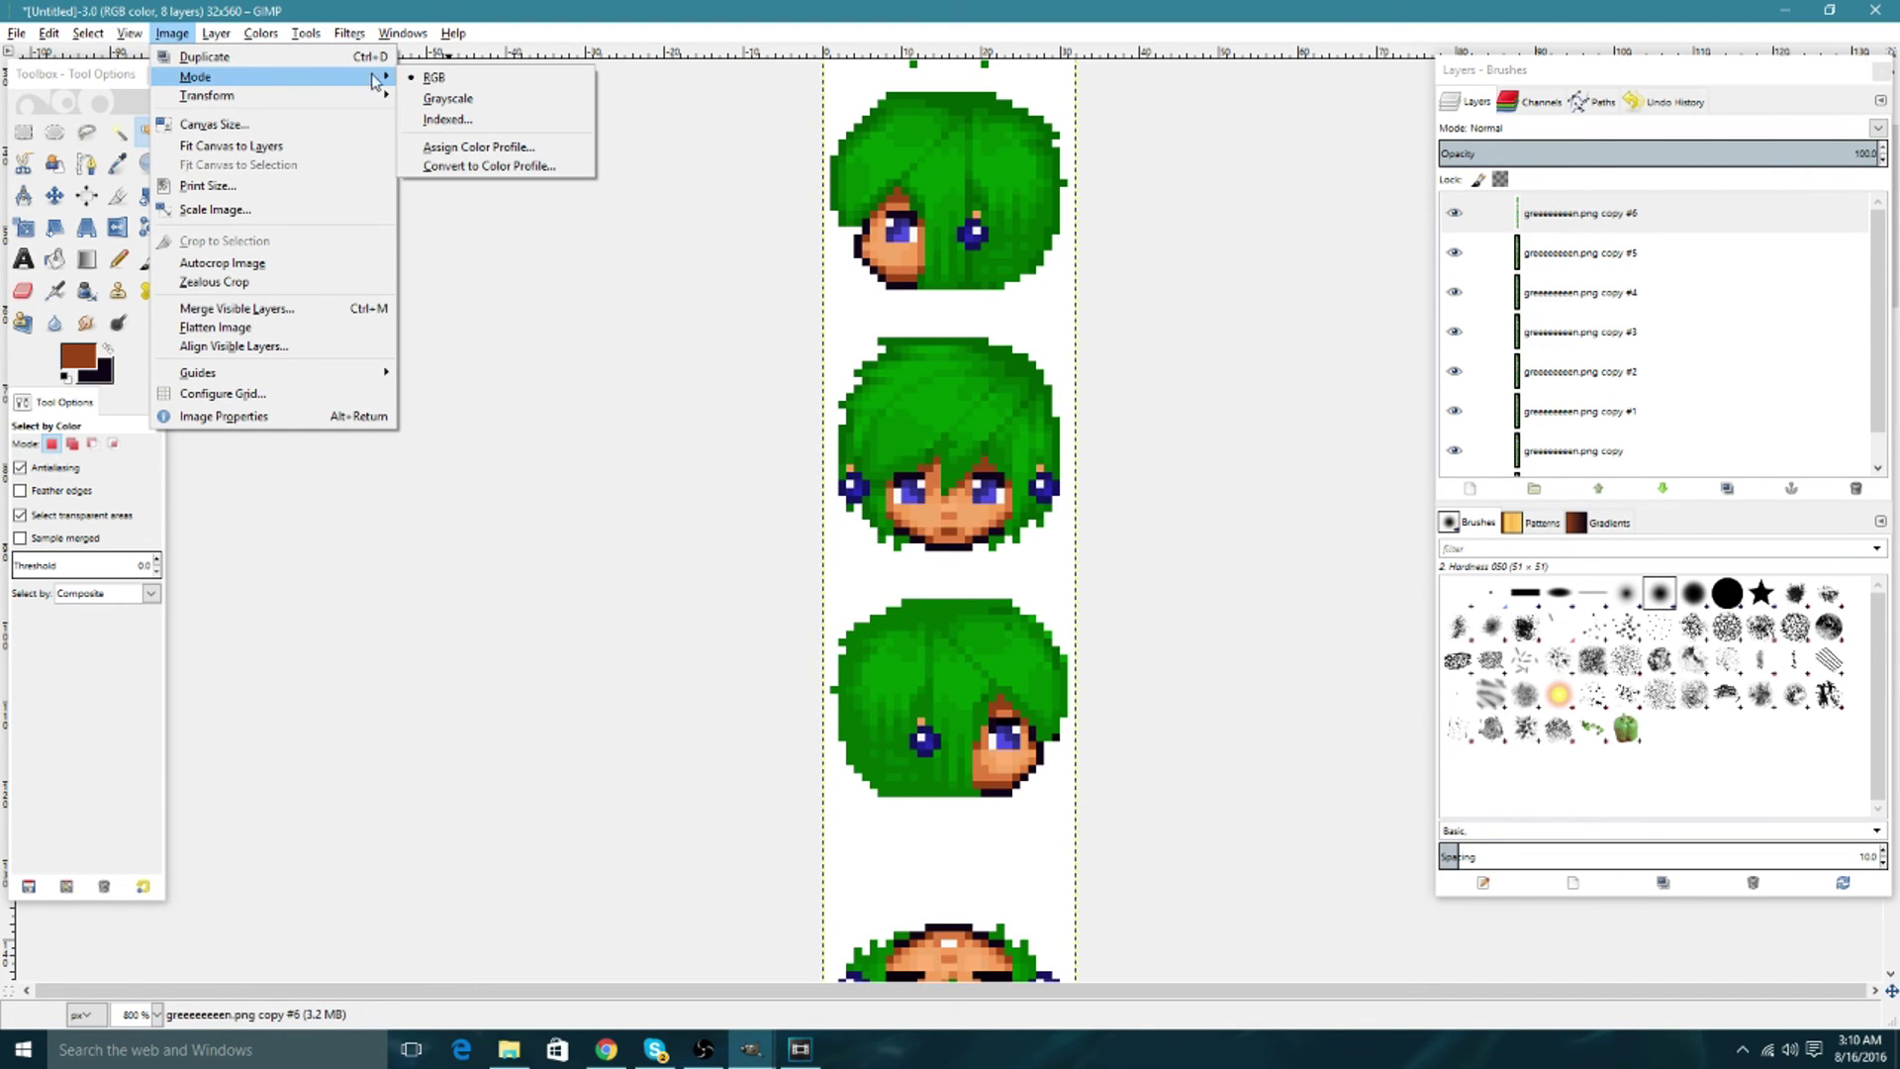